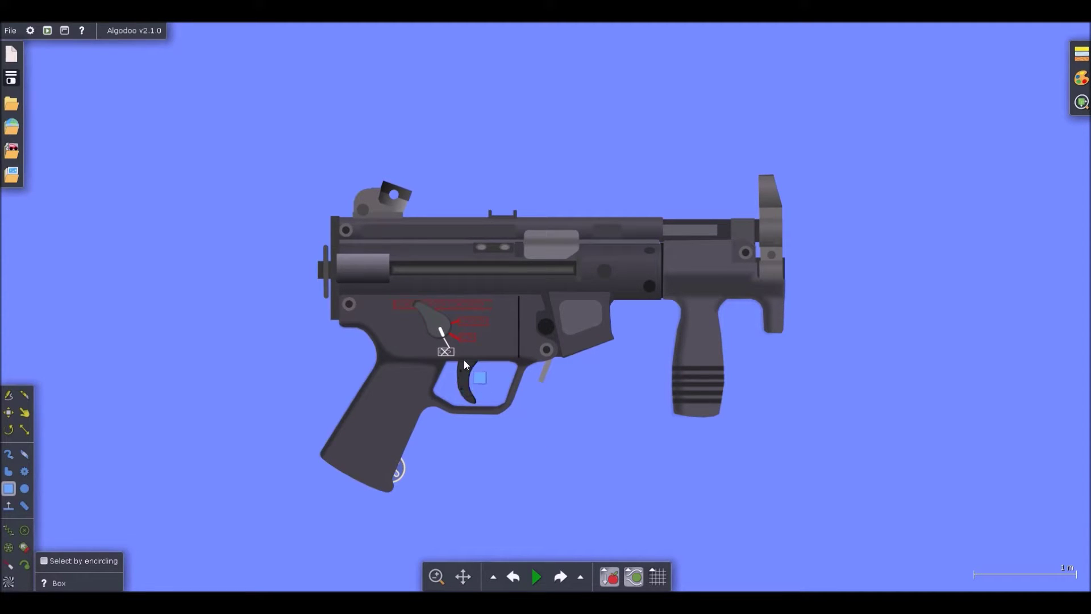
scroll(511, 315, up, 3)
key(ctrl+a)
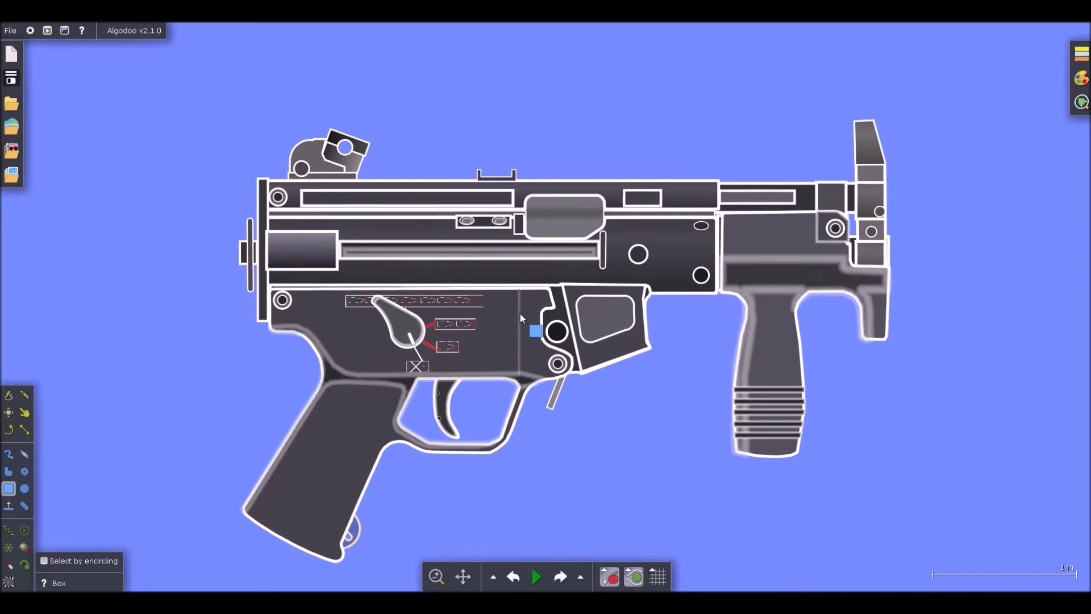
click(658, 391)
scroll(572, 294, up, 1)
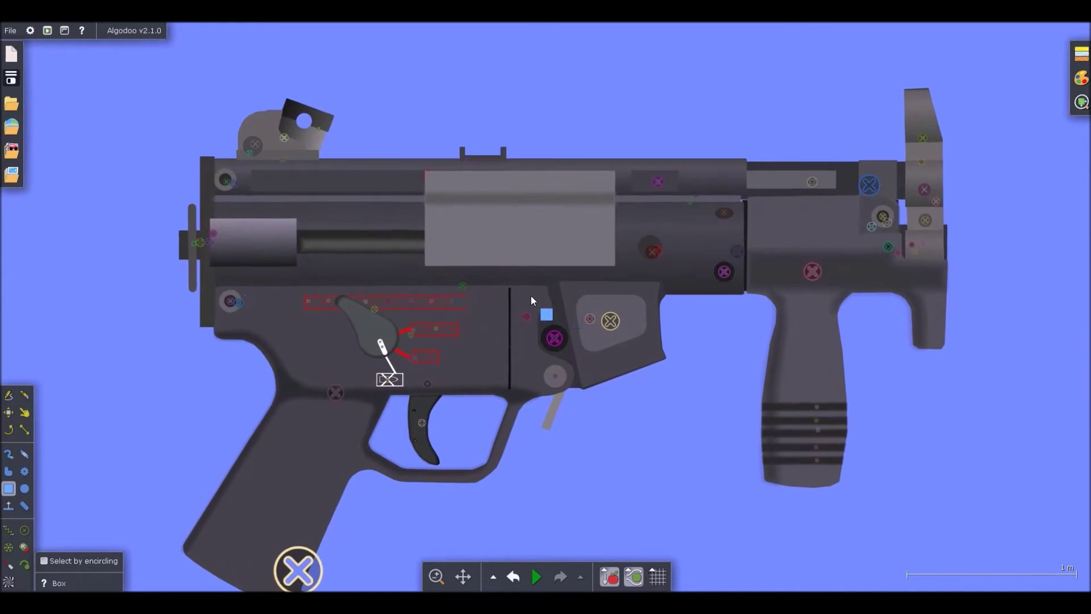
scroll(534, 296, down, 3)
scroll(619, 305, up, 2)
scroll(603, 311, down, 3)
scroll(649, 421, up, 2)
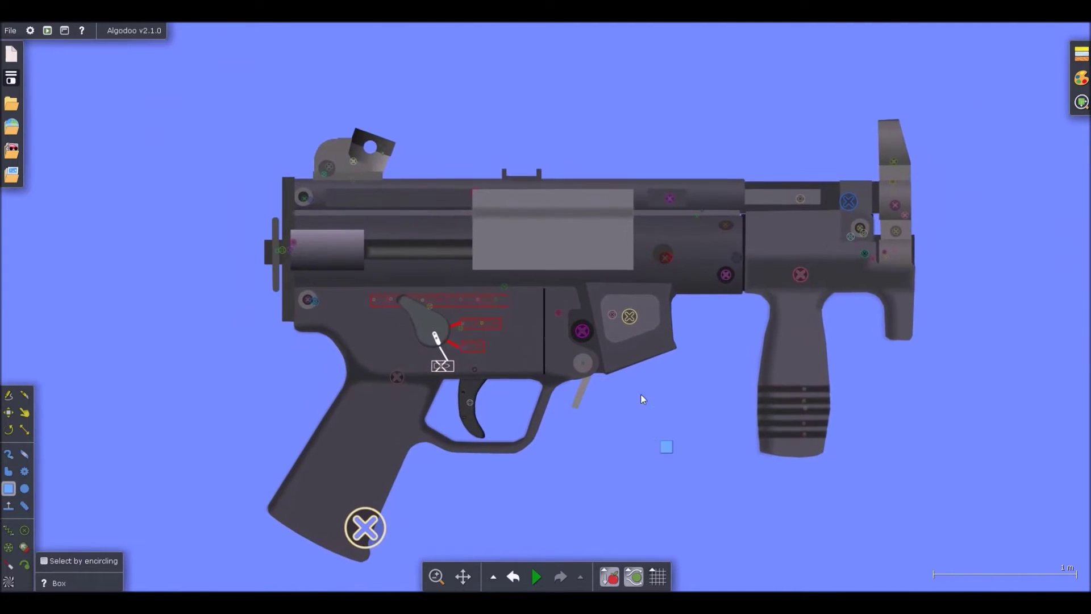
scroll(528, 254, up, 3)
scroll(516, 282, down, 2)
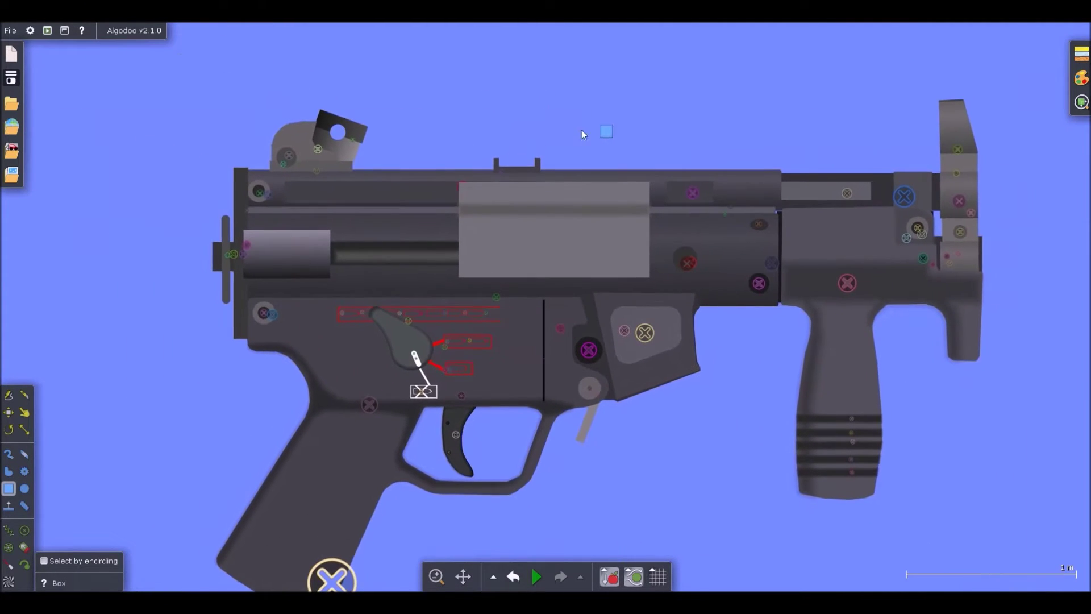
Step: Check which collision layers are assigned to the two boxes of the large grey bolt block
right_click(570, 203)
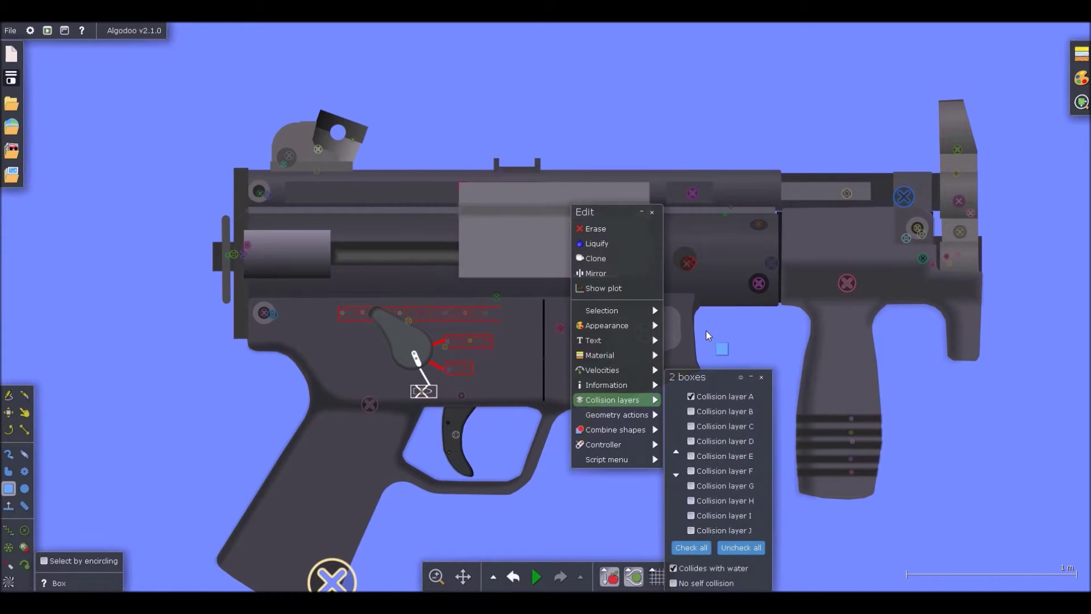
scroll(646, 175, up, 4)
scroll(630, 230, down, 2)
scroll(629, 227, down, 1)
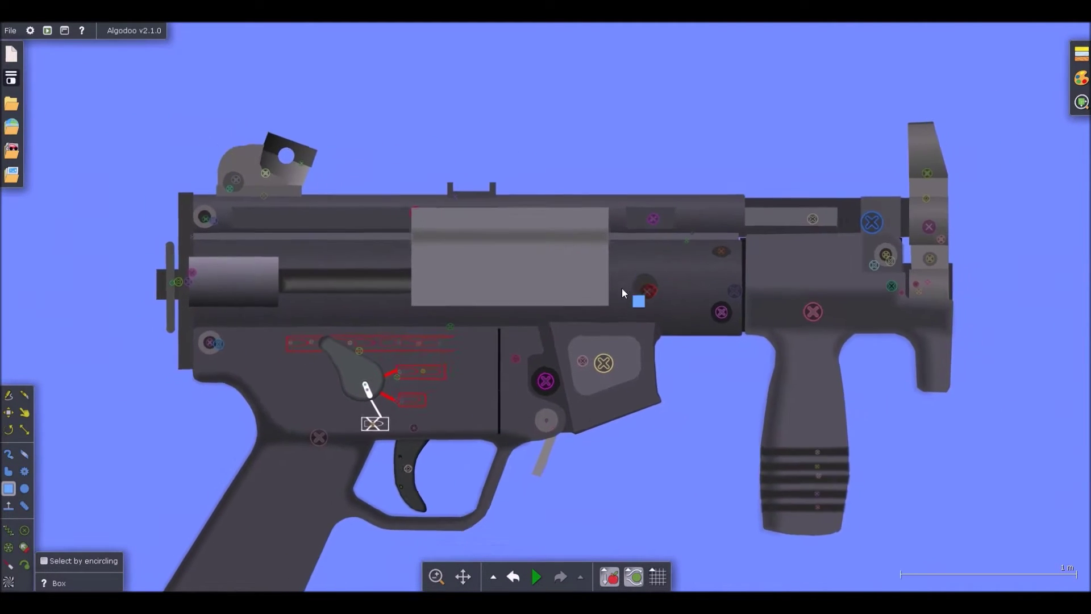
Step: Draw a small green box against the upper front edge of the grey bolt block
scroll(614, 209, up, 4)
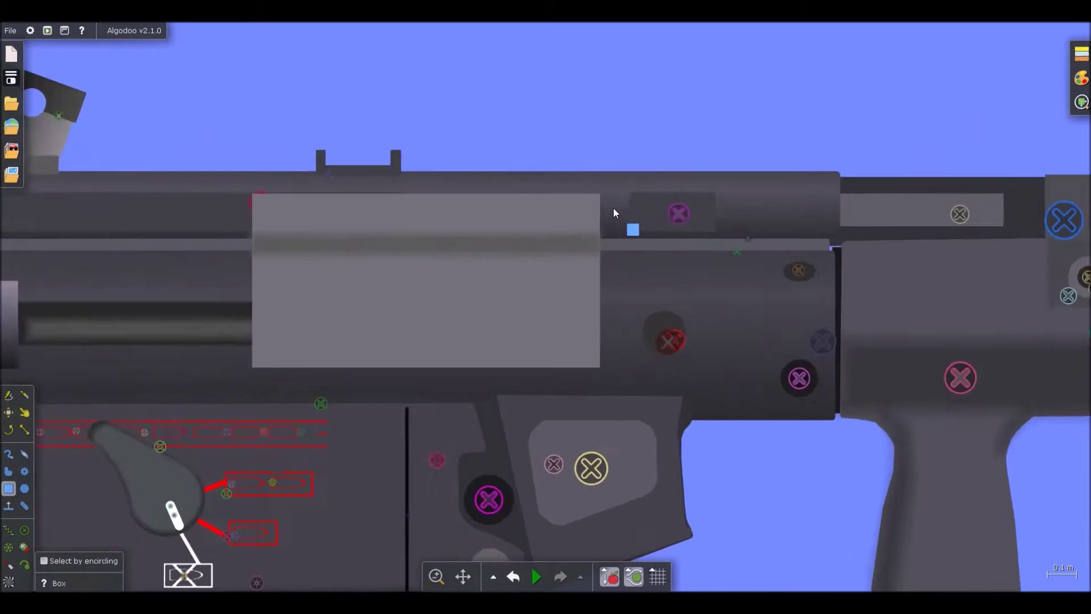
drag(581, 186, 693, 281)
scroll(628, 252, down, 1)
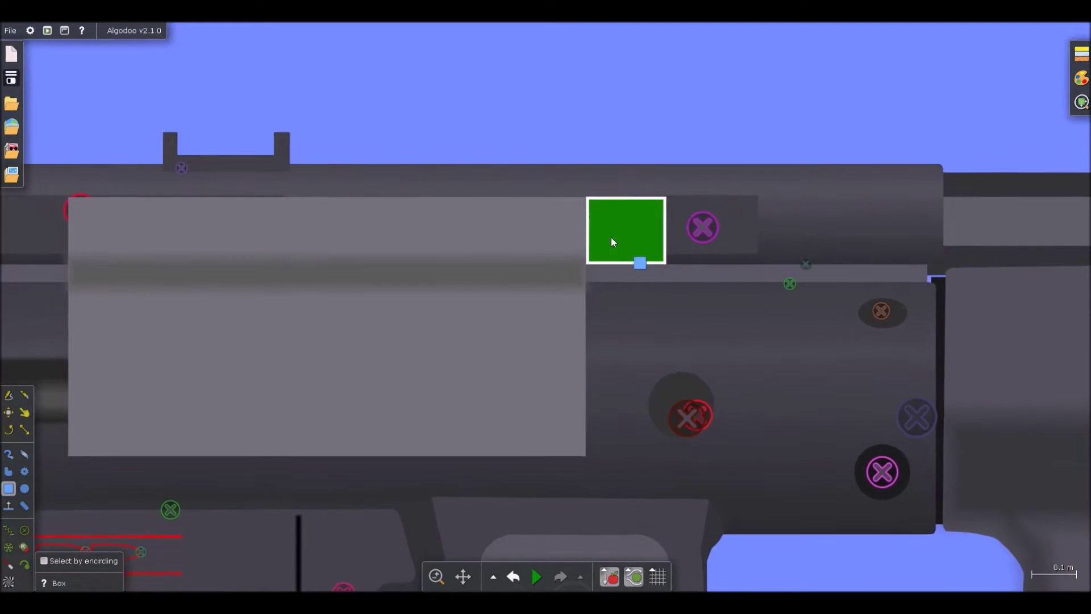
Step: Draw a long dark bar along the barrel above the foregrip and stretch its rear end slightly further back
scroll(612, 237, down, 3)
scroll(879, 324, up, 3)
mouse_move(890, 259)
mouse_down()
mouse_move(813, 317)
mouse_move(441, 317)
mouse_up()
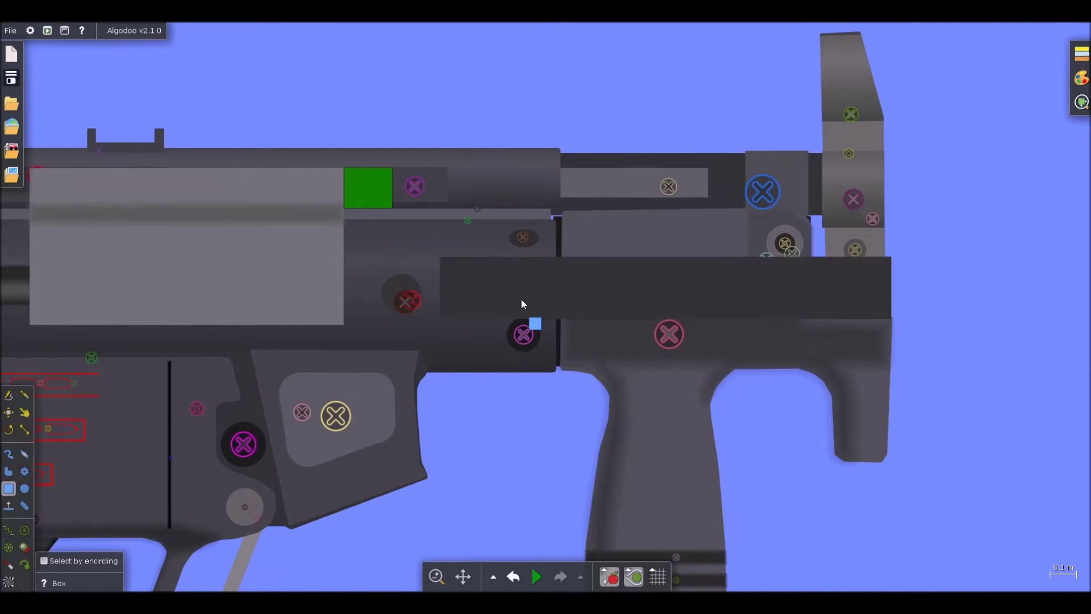
scroll(522, 301, down, 2)
scroll(521, 301, up, 3)
right_click(521, 299)
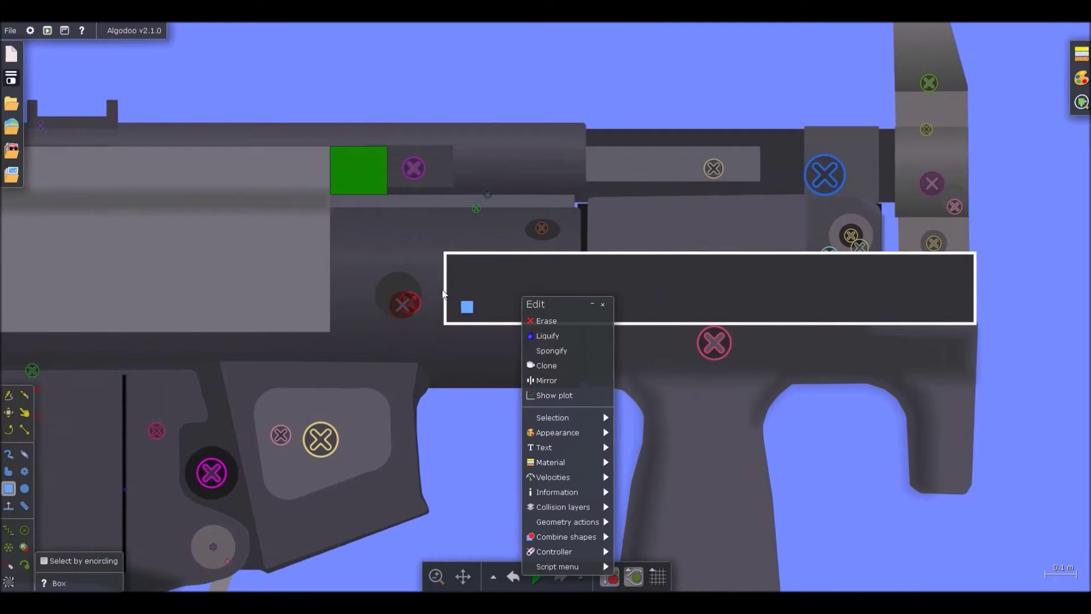
key(c)
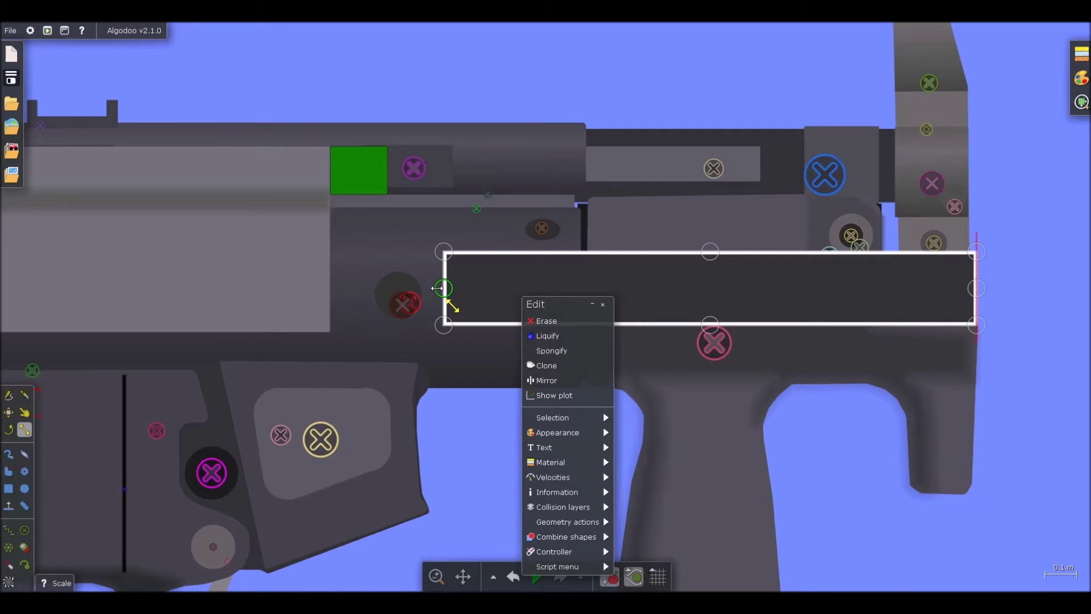
drag(437, 288, 427, 288)
scroll(429, 330, down, 1)
click(434, 456)
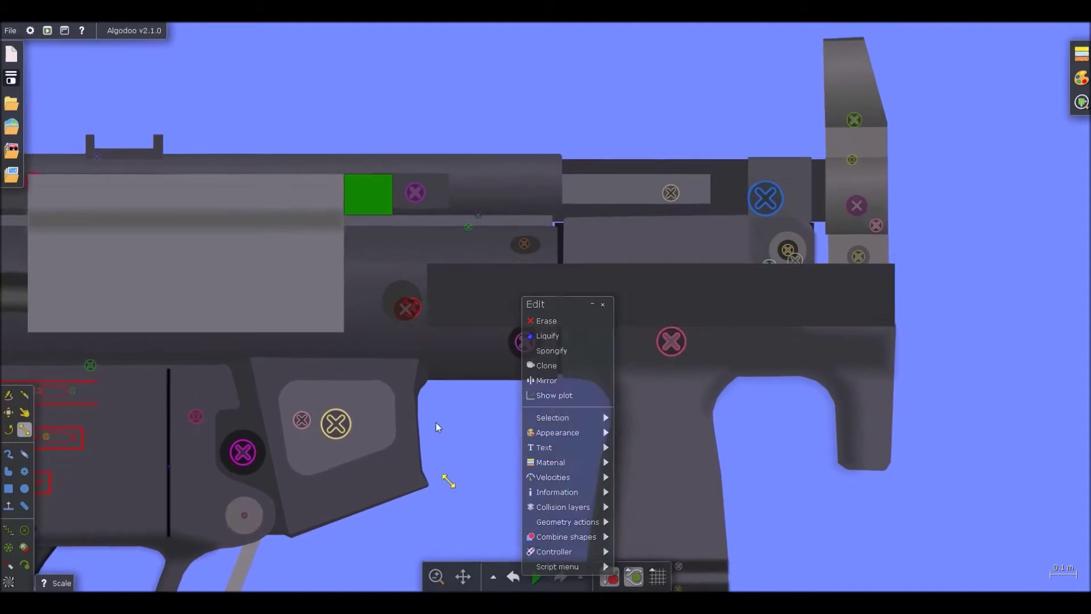
Step: Move the grey bolt block and the green block together forward until the bolt meets the dark bar's rear end
scroll(384, 290, down, 2)
key(b)
click(373, 226)
scroll(371, 228, up, 2)
shift+click(307, 270)
drag(307, 269, 391, 276)
scroll(414, 284, down, 1)
click(465, 376)
scroll(437, 310, down, 1)
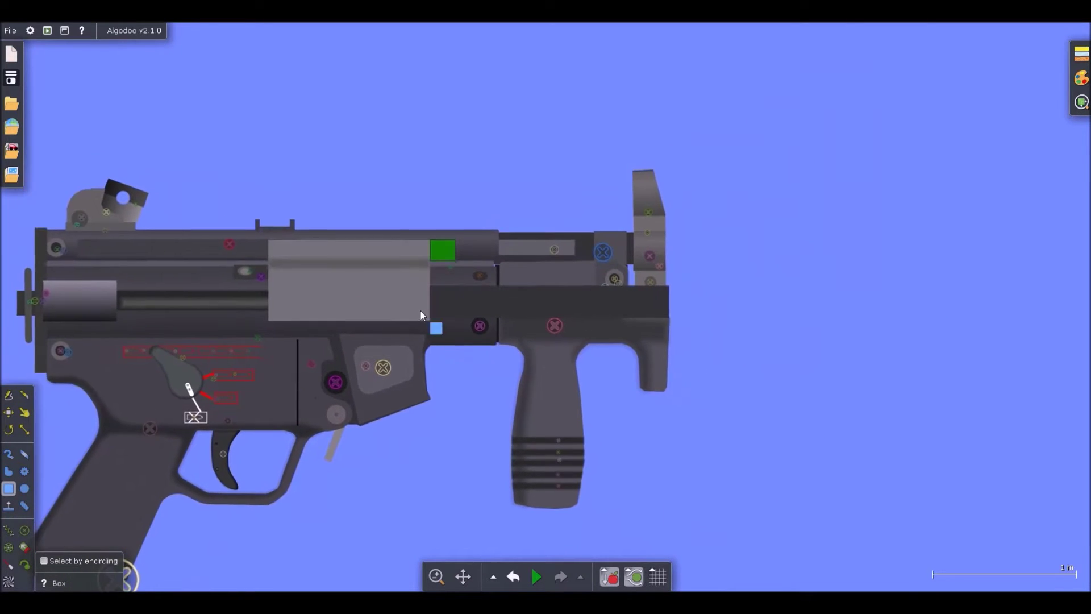
scroll(422, 309, up, 1)
key(ctrl+z)
key(ctrl+z)
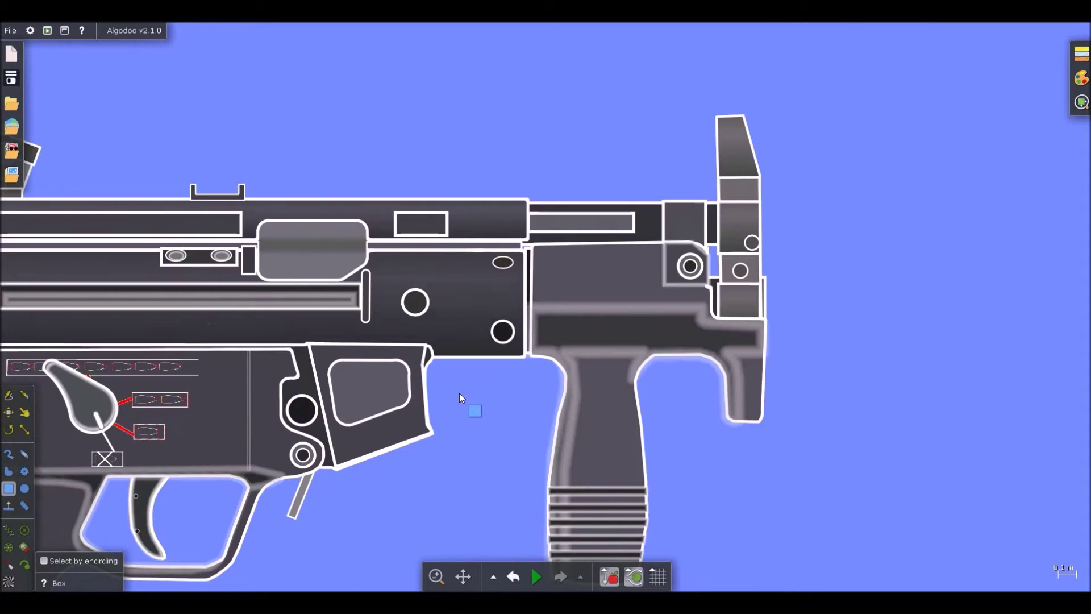
key(ctrl+y)
key(ctrl+y)
Step: Try deleting the dark bar and stretching the green block downward without it
scroll(453, 250, up, 2)
scroll(450, 233, up, 1)
click(449, 358)
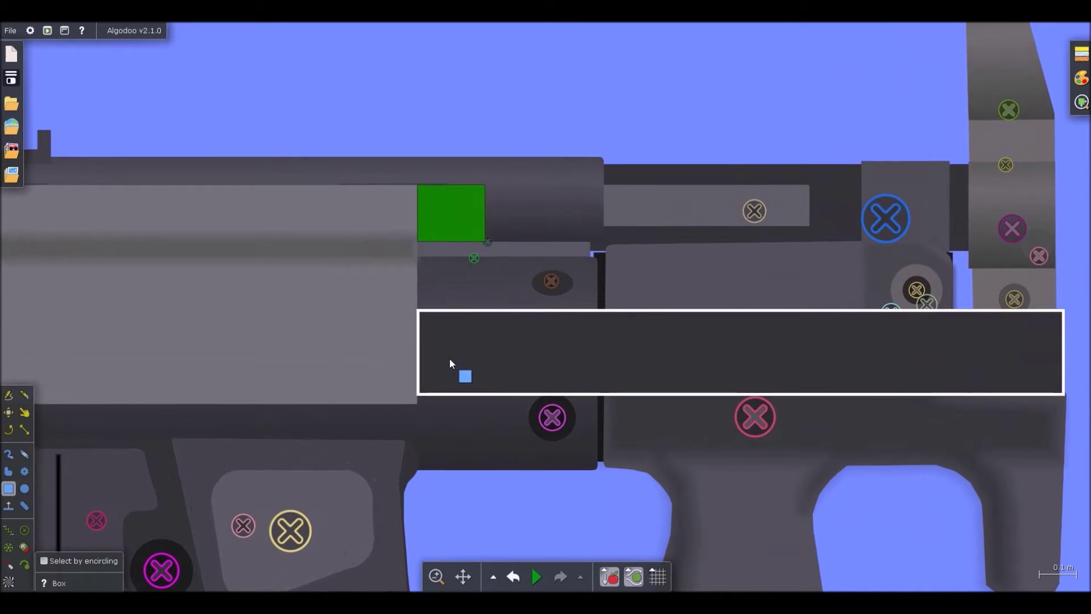
key(Delete)
scroll(440, 218, up, 1)
key(s)
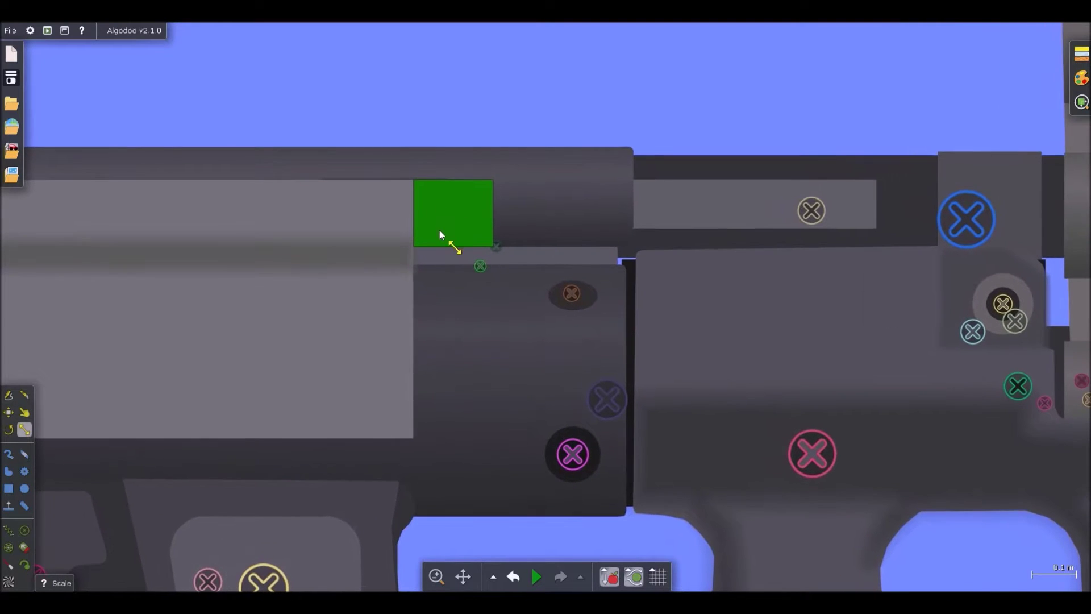
click(441, 231)
drag(447, 246, 439, 315)
key(ctrl+z)
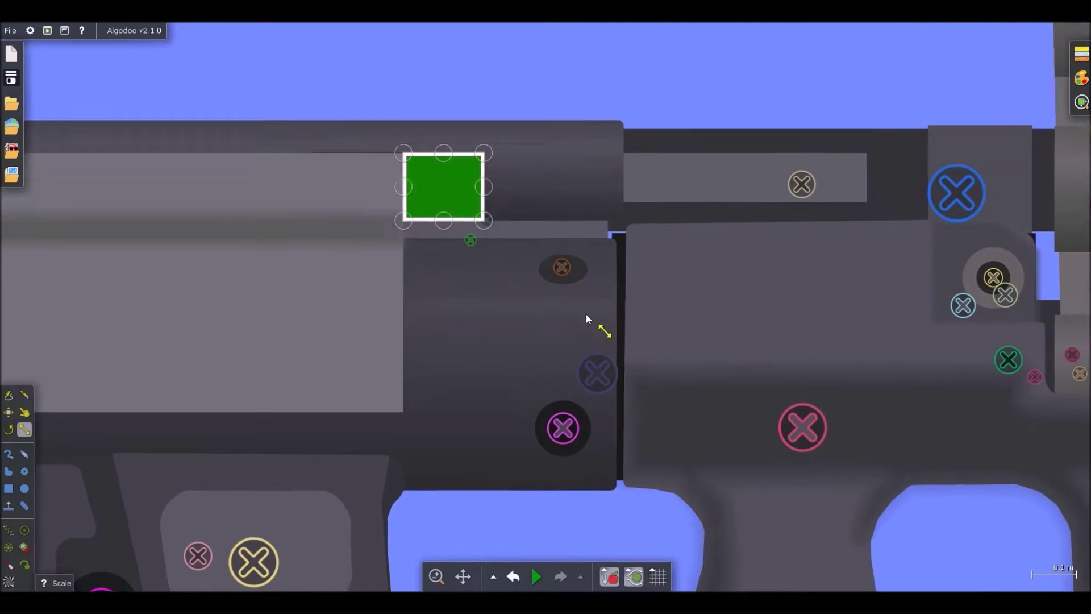
key(ctrl+z)
Step: Stretch the green block down to the dark bar's top edge and fixate it to the gun
drag(450, 241, 455, 318)
key(b)
scroll(458, 333, down, 2)
scroll(445, 278, up, 3)
key(f)
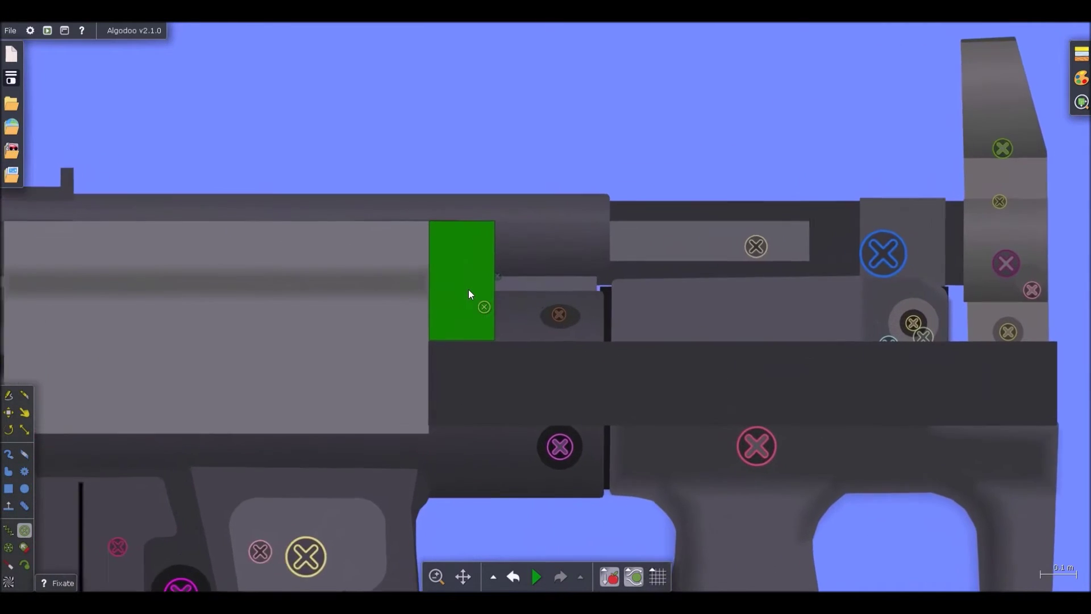
scroll(474, 287, down, 4)
key(b)
key(f)
click(476, 287)
scroll(515, 260, down, 3)
key(b)
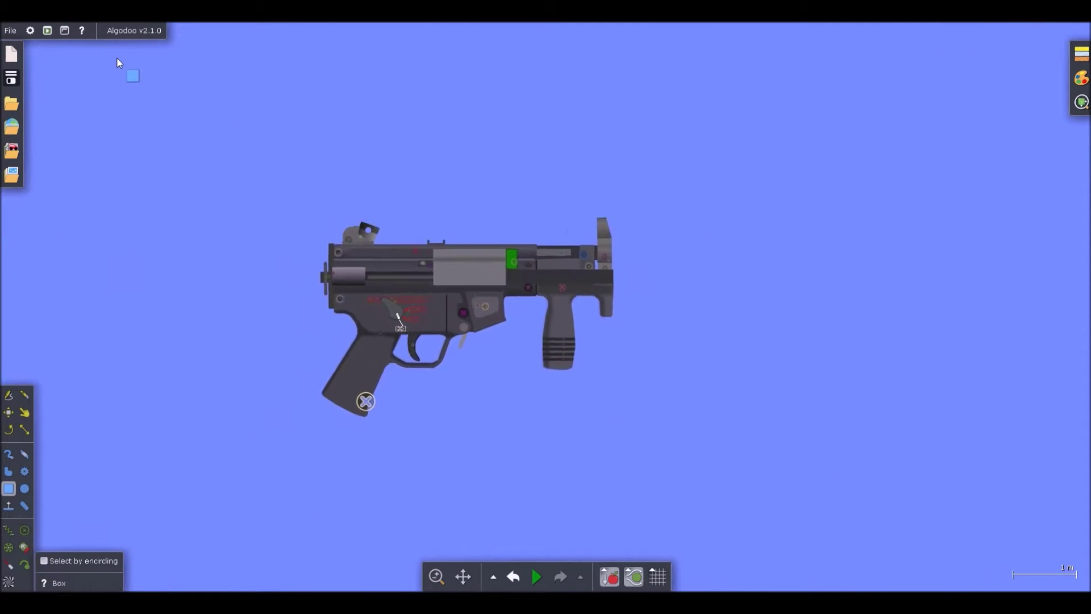
Step: Check the simulation frequency in the simulation options and close the options
scroll(128, 73, up, 2)
click(30, 31)
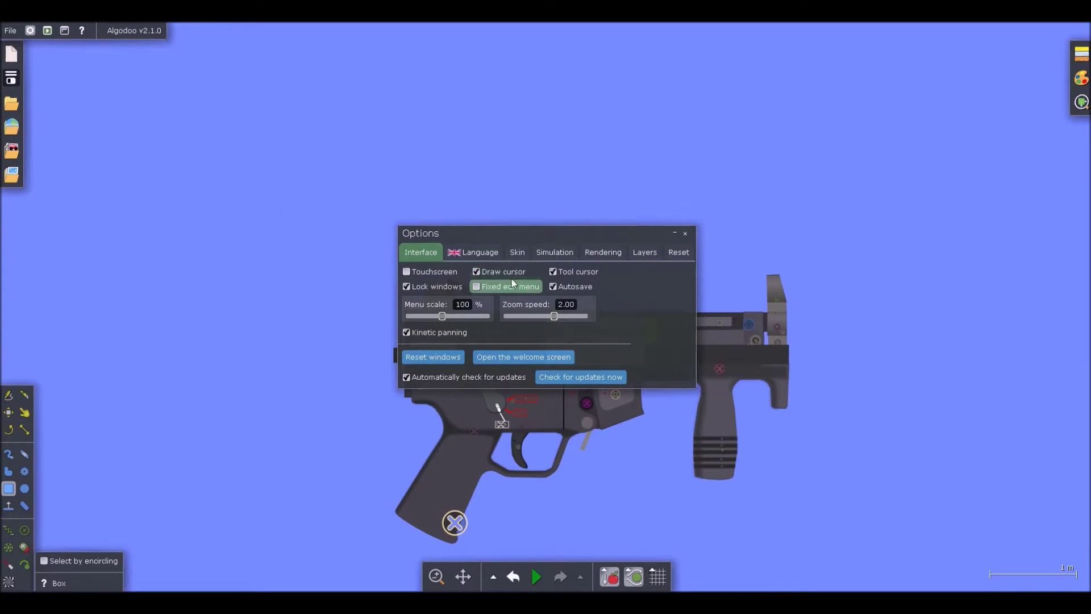
click(555, 254)
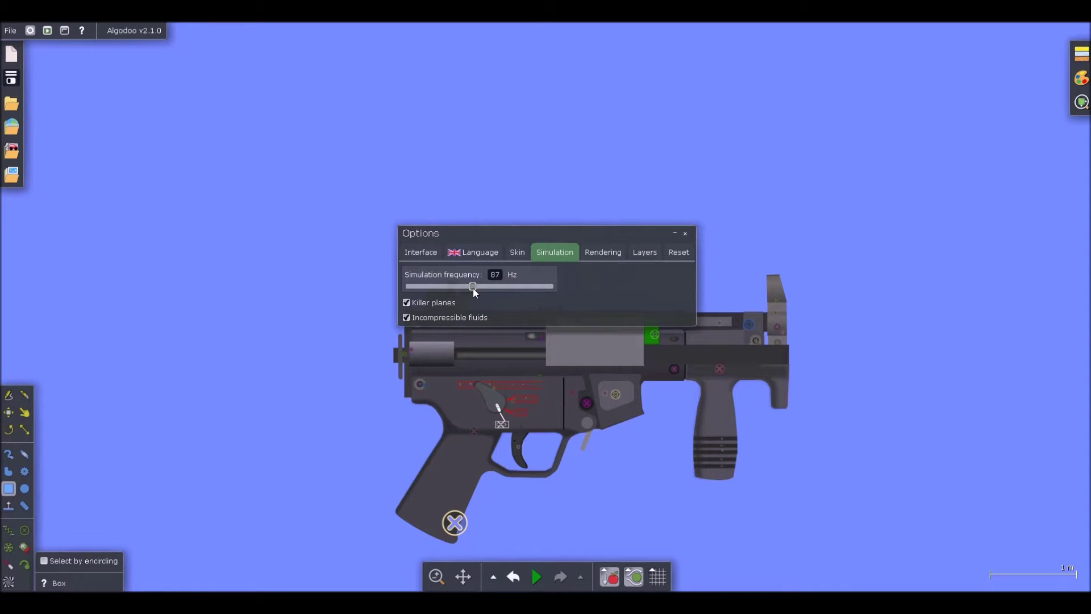
click(685, 233)
right_click(687, 234)
Step: Set the green block's material density to 100 kg/m³
scroll(648, 330, up, 6)
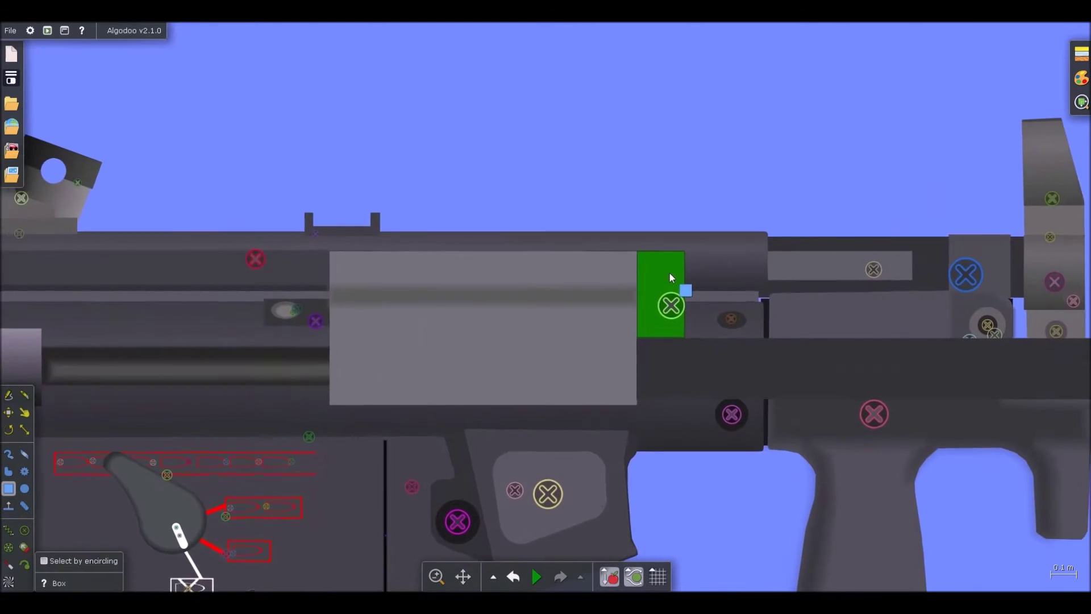
right_click(669, 271)
mouse_move(705, 435)
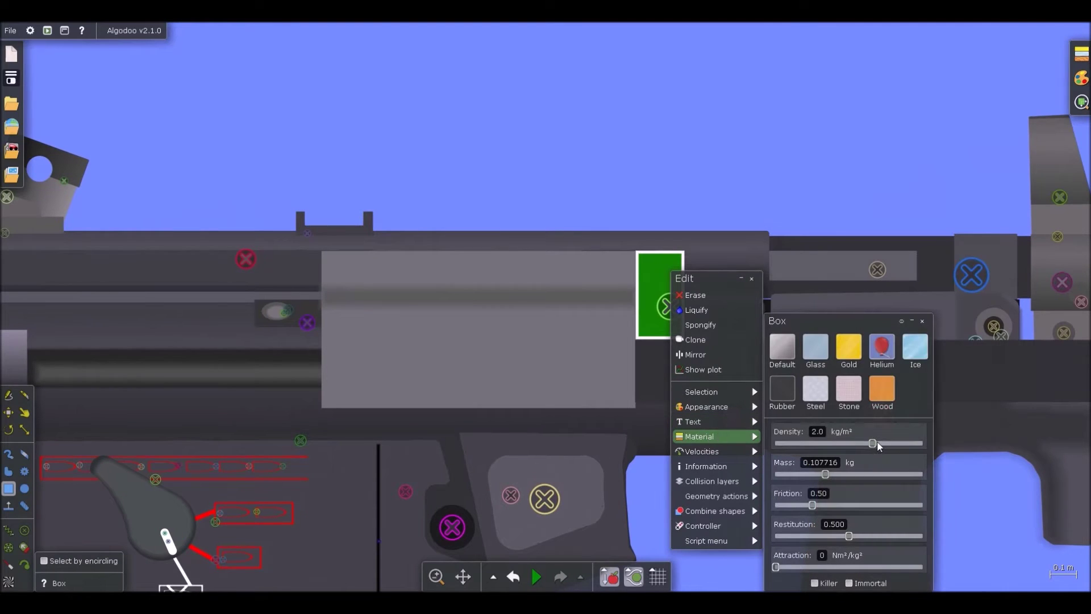
drag(873, 443, 929, 469)
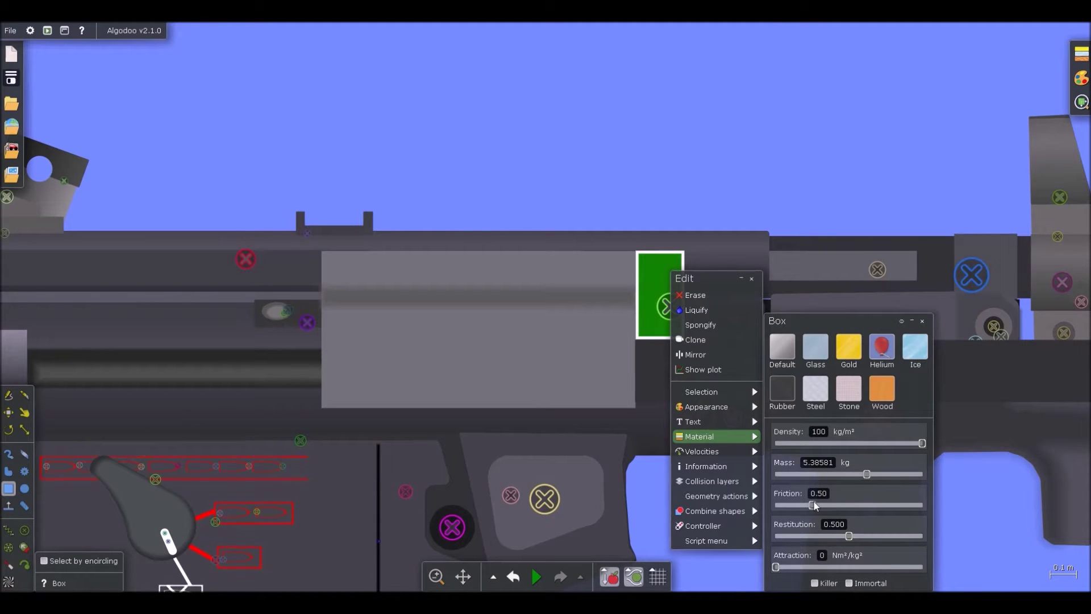
click(633, 175)
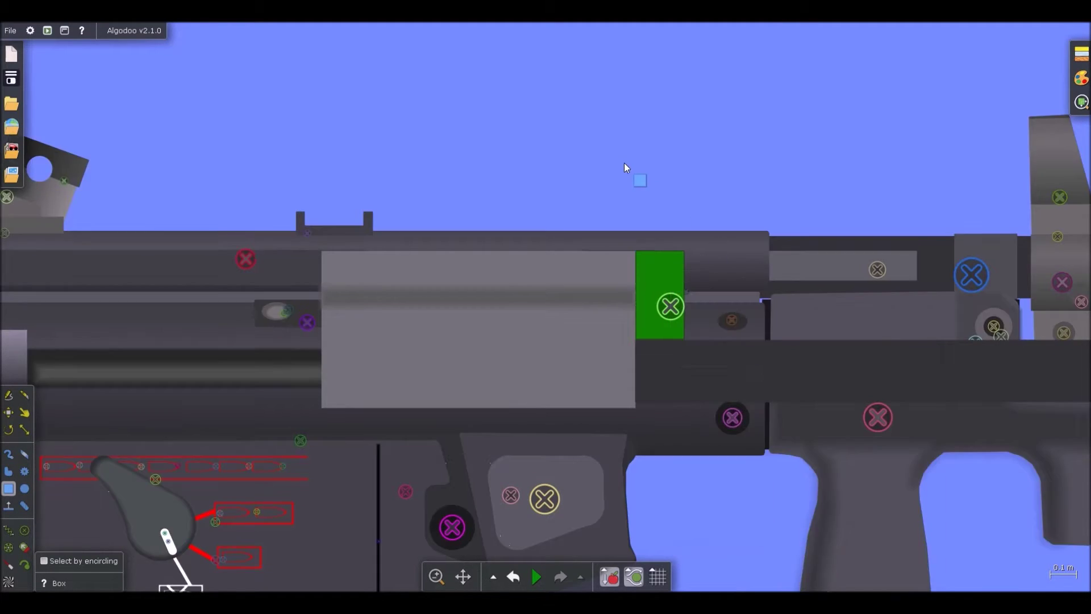
Step: Examine the density, friction and restitution settings of the grey bolt block's two boxes
scroll(602, 169, down, 5)
scroll(579, 296, up, 2)
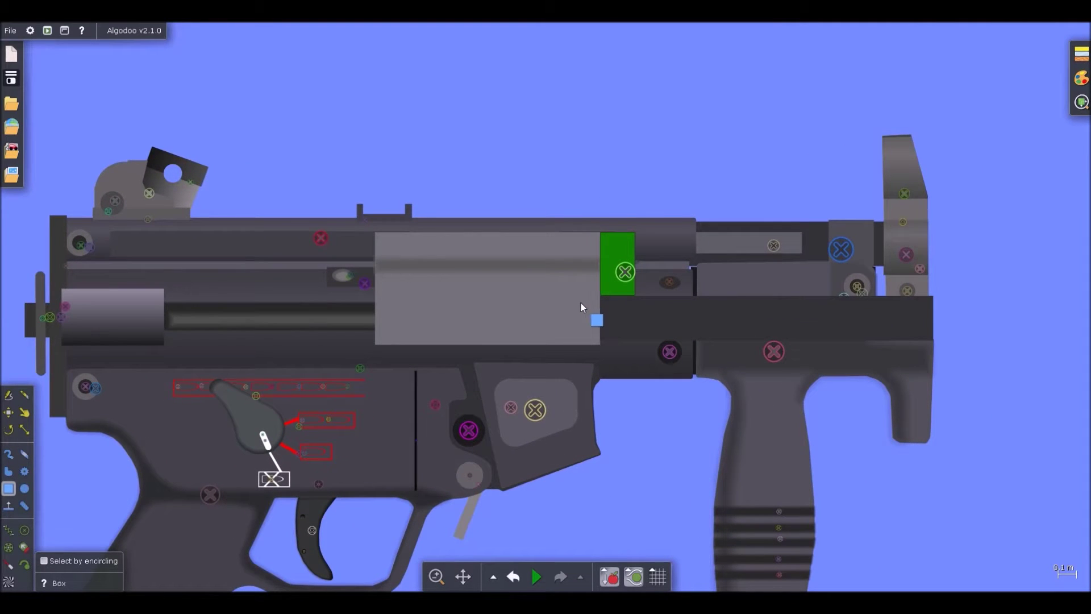
click(581, 301)
right_click(580, 300)
mouse_move(667, 452)
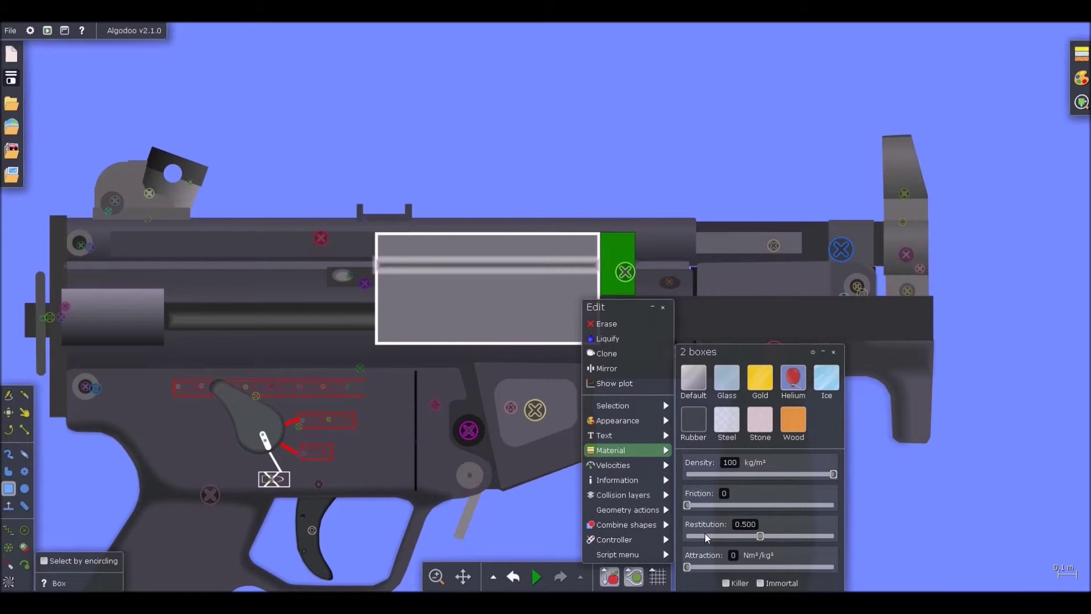
click(623, 172)
scroll(601, 222, up, 4)
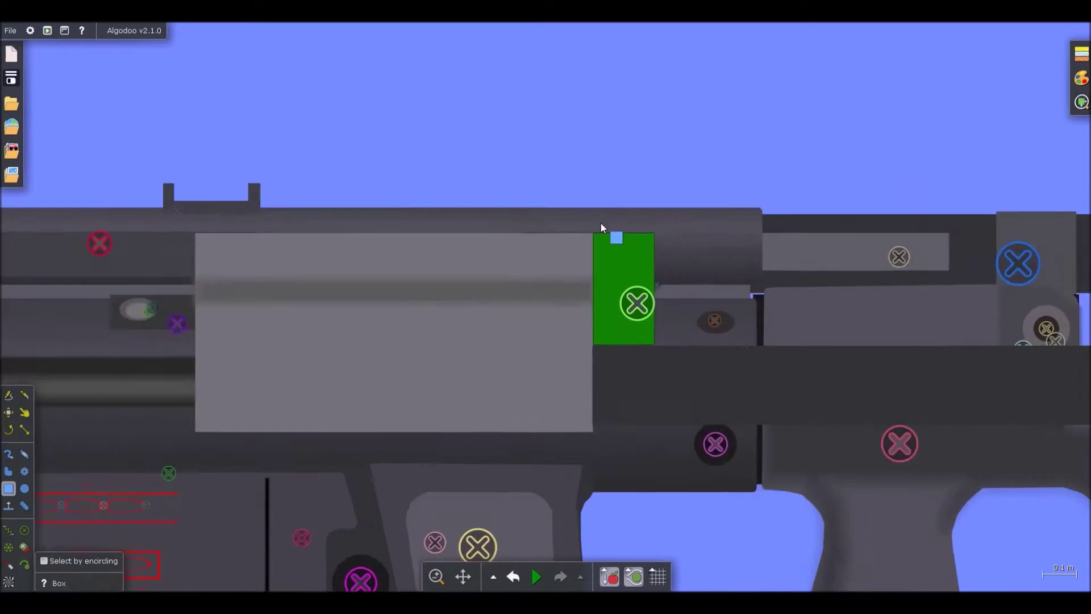
scroll(594, 245, down, 5)
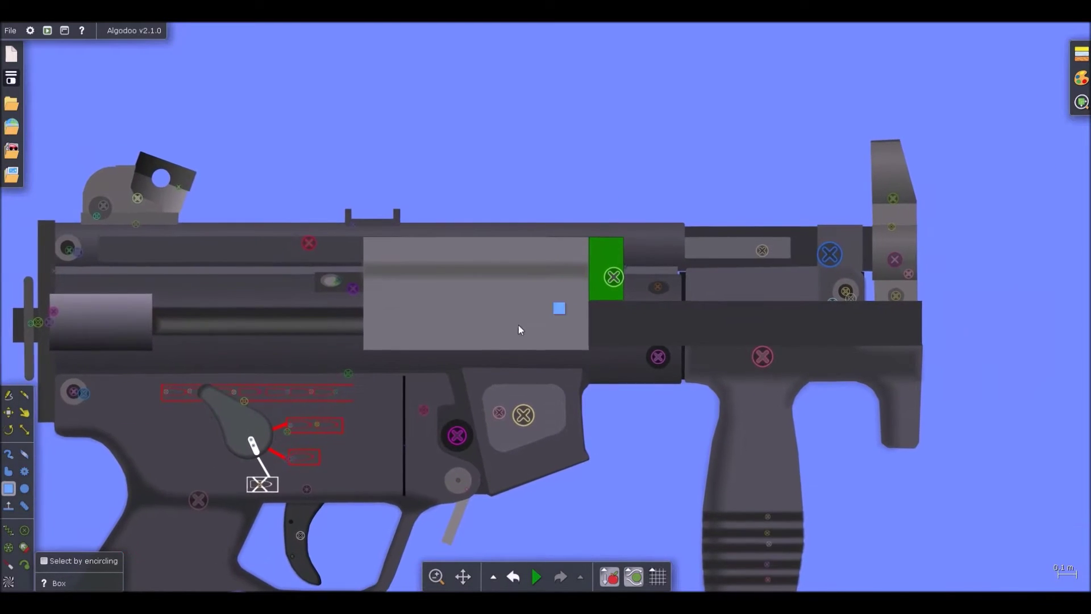
Step: Draw a green bar along the receiver just below the bolt block and extend it to the receiver's rear plate
scroll(477, 346, up, 2)
scroll(444, 350, up, 3)
click(840, 207)
drag(841, 207, 464, 413)
mouse_move(493, 368)
mouse_down()
mouse_move(474, 315)
mouse_move(374, 431)
mouse_move(342, 398)
mouse_move(235, 397)
mouse_up()
key(s)
scroll(322, 396, down, 5)
drag(235, 397, 184, 374)
key(b)
Step: Add a thin matching green strip along the receiver's top edge and fixate both guide bars to the gun
mouse_move(328, 377)
ctrl+mouse_down()
mouse_move(329, 225)
mouse_move(373, 224)
ctrl+mouse_up()
key(x)
key(f)
scroll(534, 222, up, 6)
click(420, 240)
scroll(455, 250, down, 5)
click(473, 388)
Step: Delete the dark bar along the barrel, briefly running and resetting the simulation before and after
key(space)
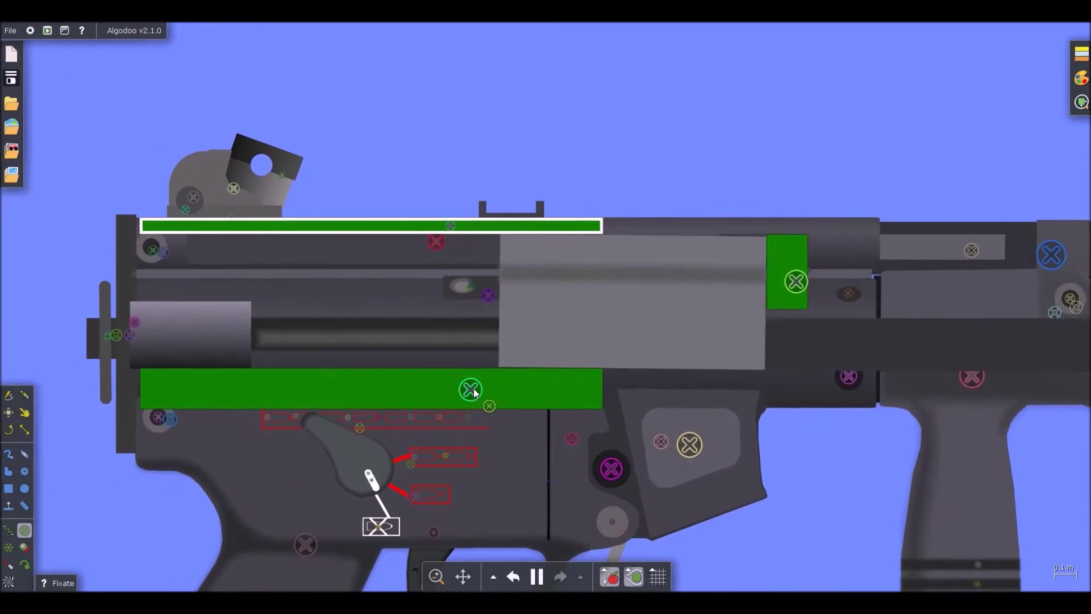
key(ctrl+z)
scroll(471, 341, down, 3)
scroll(803, 360, up, 2)
key(b)
click(806, 346)
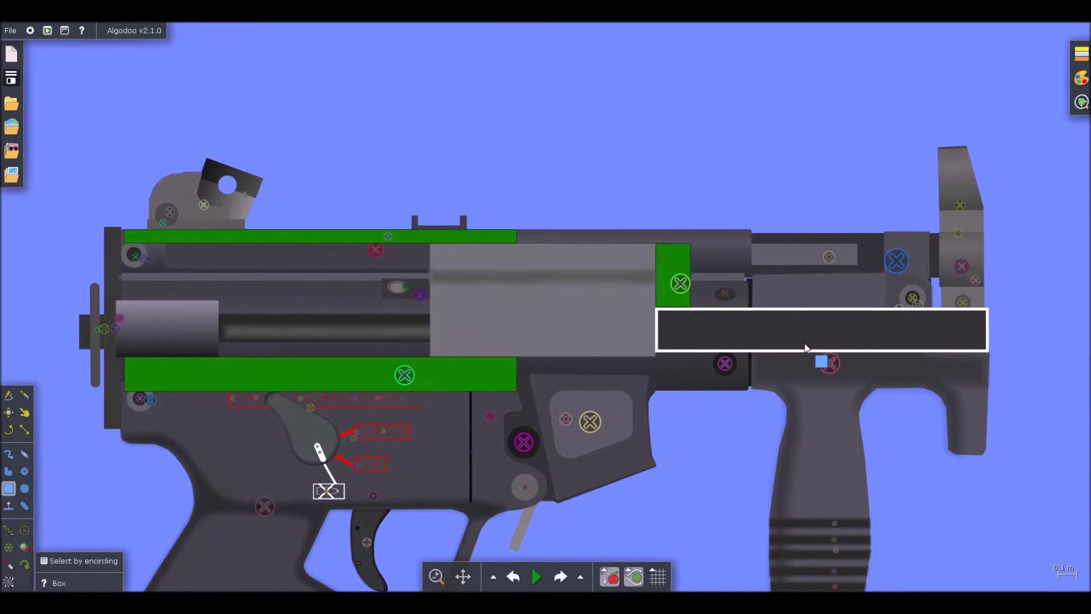
key(Delete)
key(space)
key(ctrl+z)
Step: Draw a narrow box over the receiver's tall rear end plate and view its material settings
key(d)
key(b)
drag(105, 229, 121, 427)
right_click(114, 273)
mouse_move(159, 437)
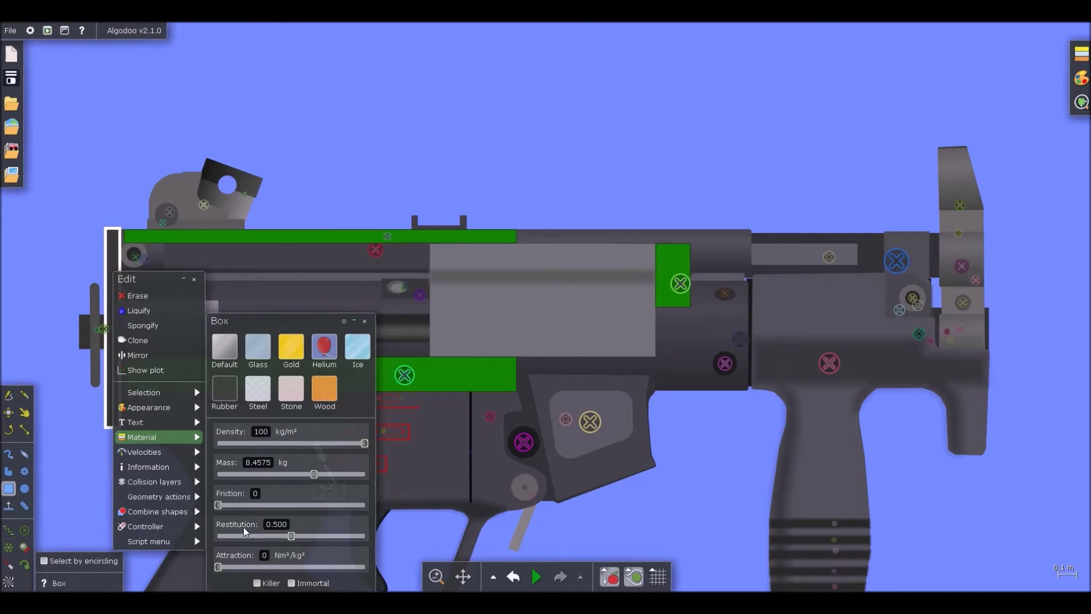
Step: Run the simulation and pull the grey bolt block rearward between the guide bars to test its travel
key(d)
key(space)
drag(498, 316, 274, 331)
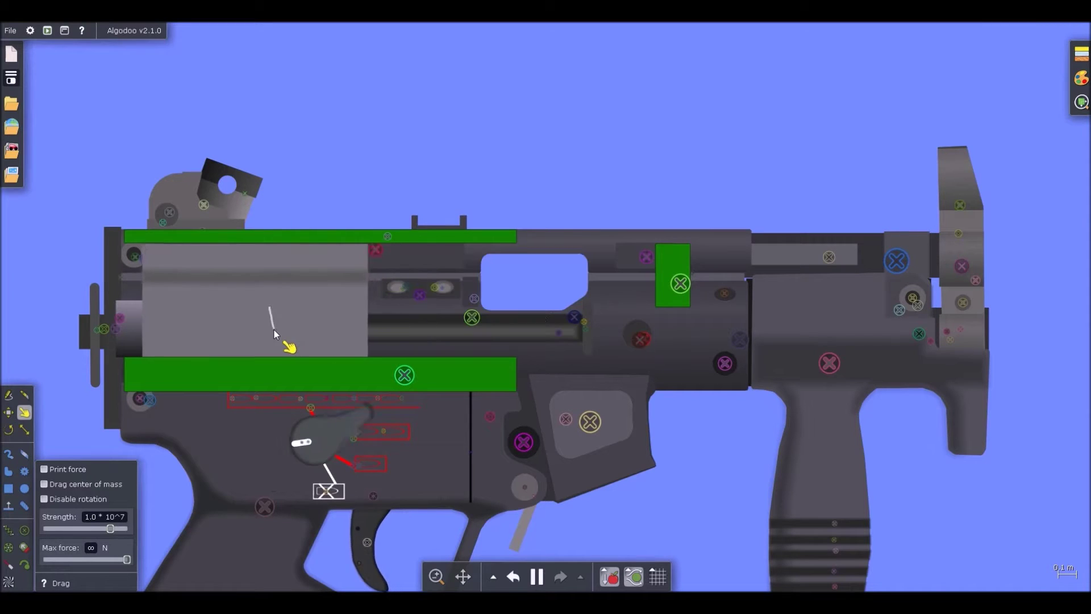
key(space)
Step: Check the collision layers assigned to the narrow box at the receiver's rear
right_click(114, 286)
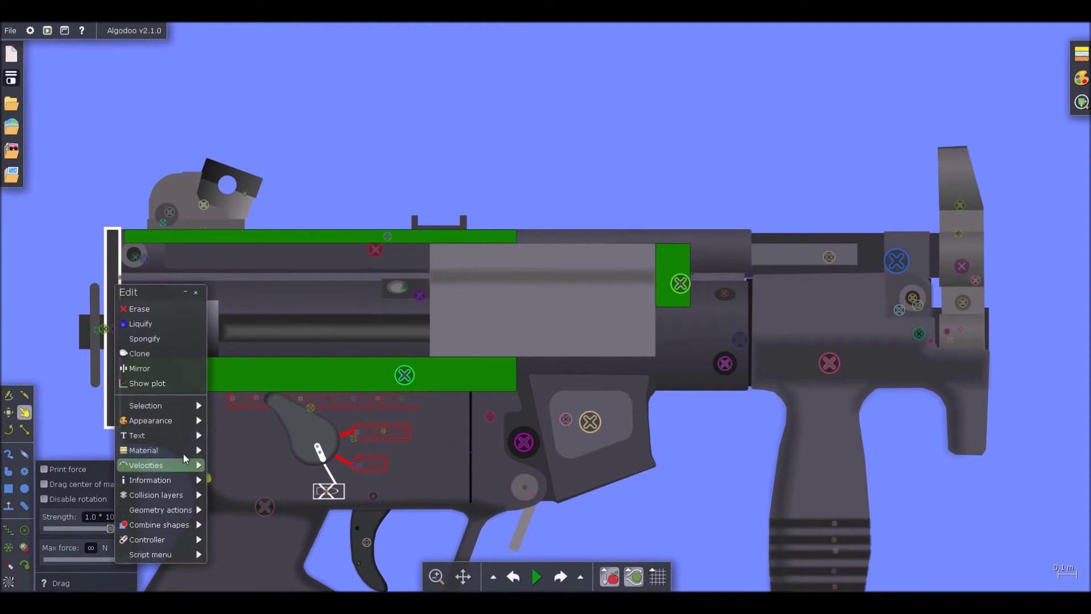
mouse_move(172, 495)
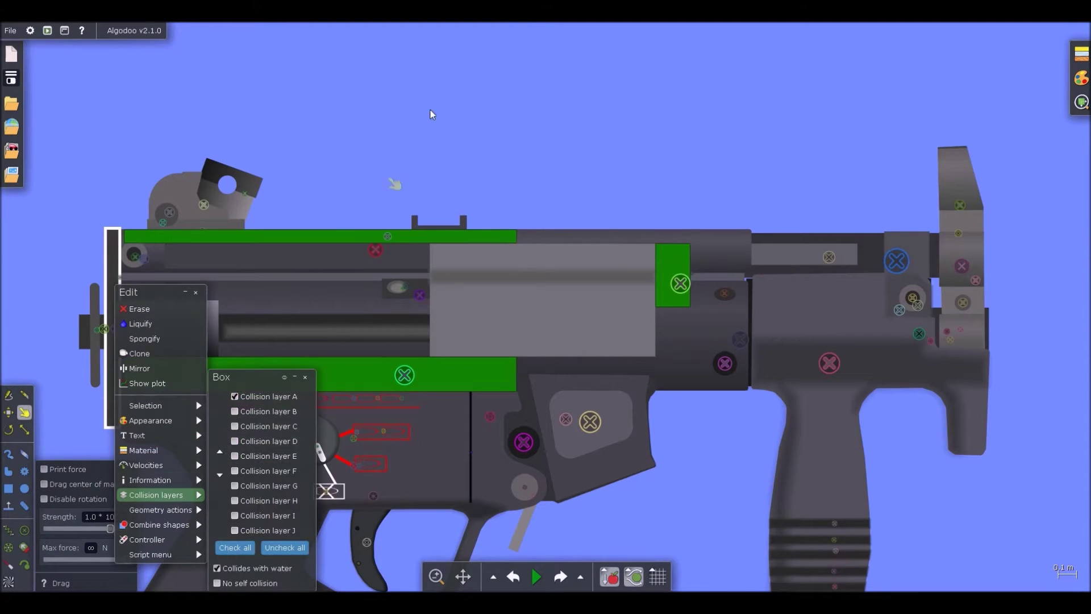
Step: Briefly test the bolt in the simulation and toggle collision layer A for the narrow box at the receiver's rear
key(space)
drag(521, 305, 541, 278)
key(space)
right_click(120, 275)
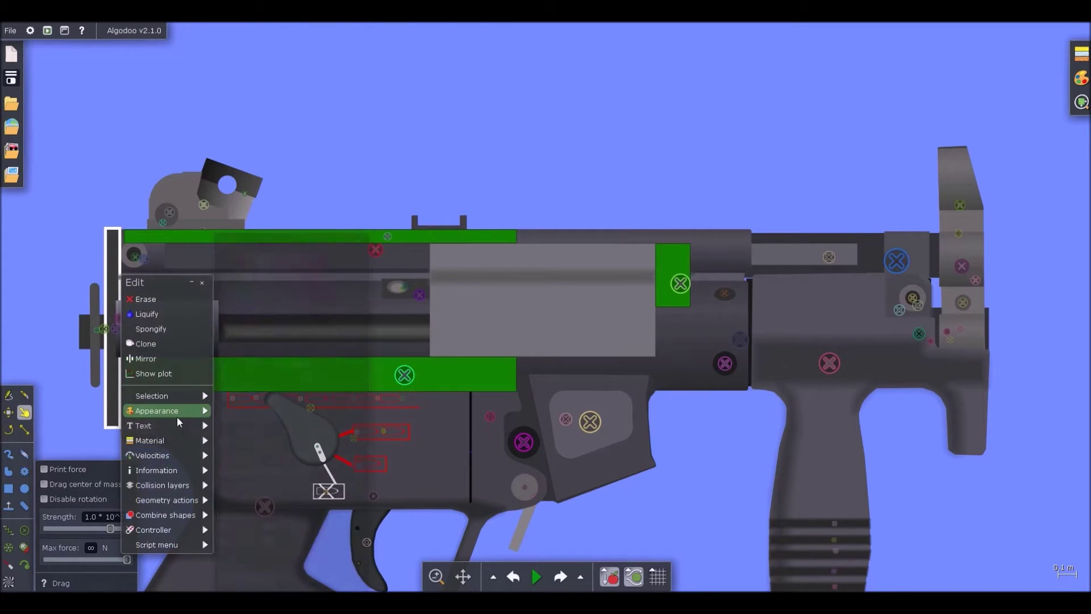
mouse_move(178, 483)
click(271, 398)
click(393, 153)
Step: Run the simulation in short bursts, check the bolt's fit under the upper guide bar and pull it forward to the stop block
key(b)
key(space)
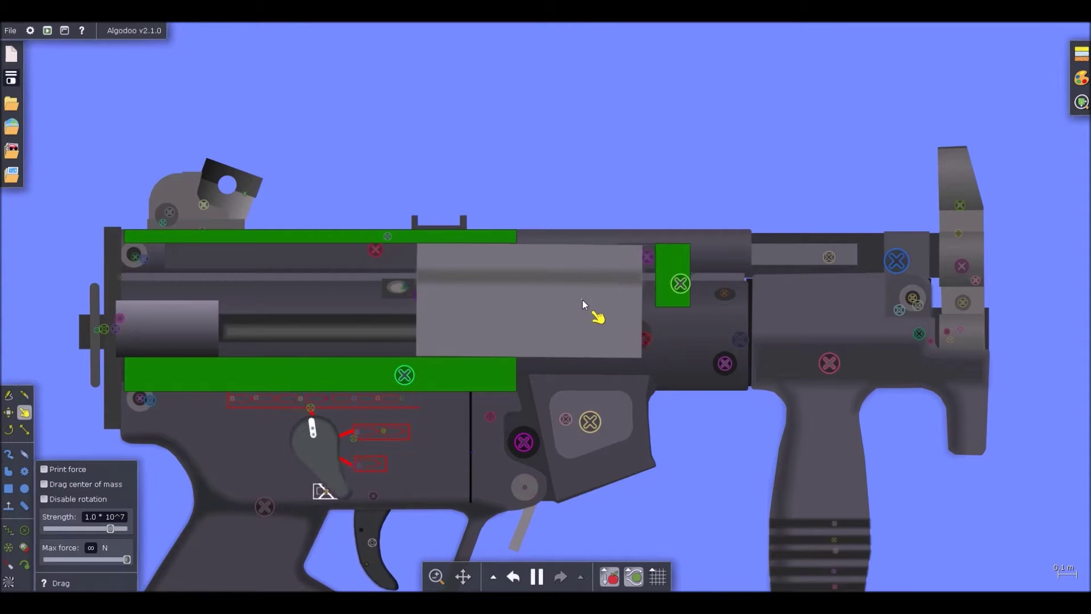
key(space)
scroll(489, 243, up, 3)
scroll(488, 243, up, 2)
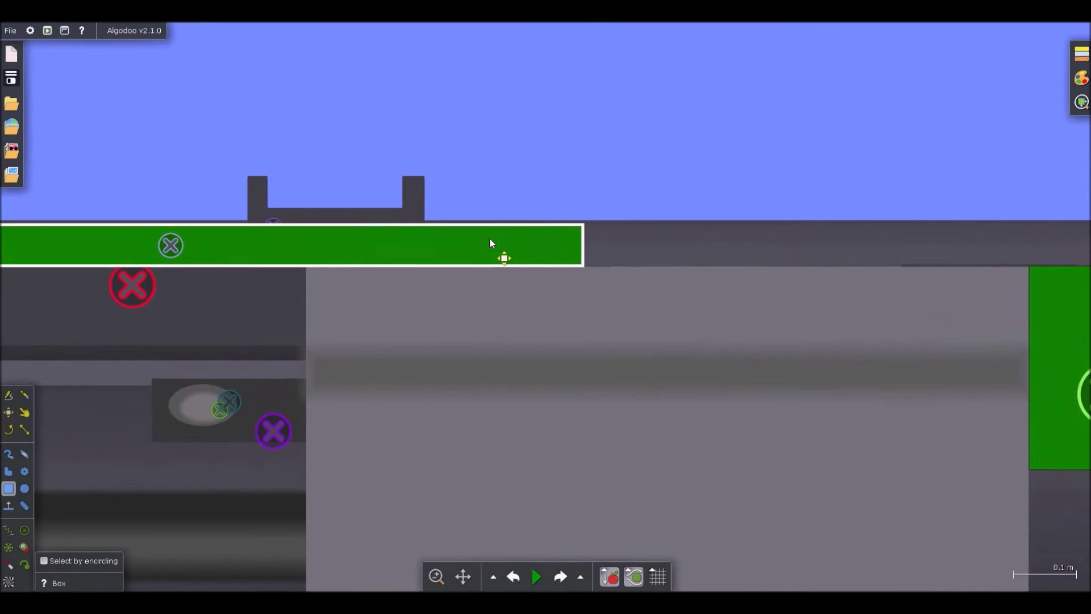
key(space)
key(space)
scroll(569, 151, down, 4)
key(d)
key(space)
drag(687, 292, 787, 276)
key(space)
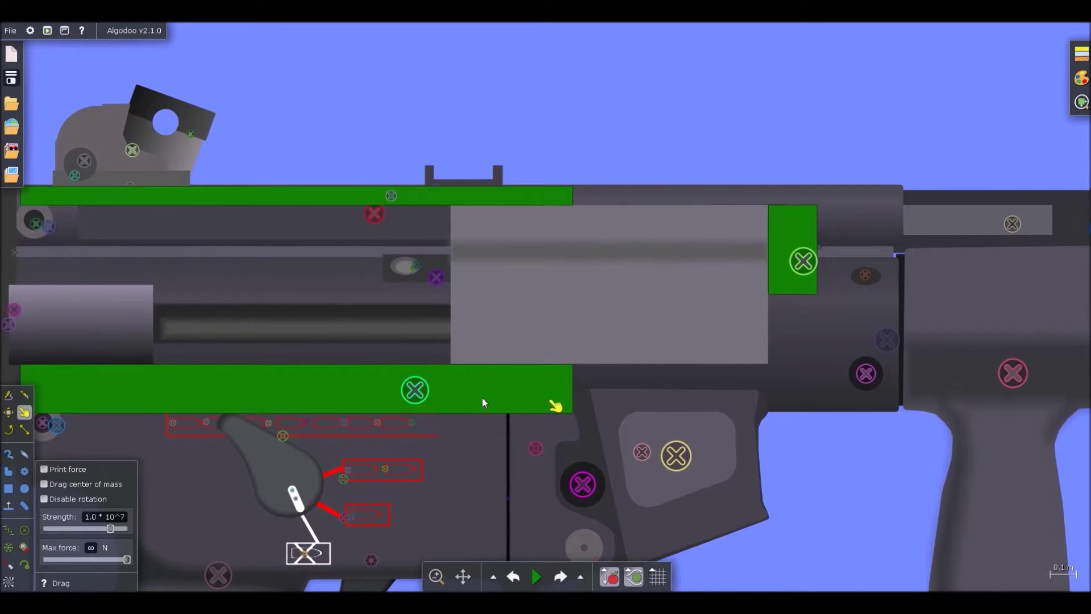
Step: Fixate the fire selector lever and the trigger so they stay in place
key(f)
click(270, 450)
scroll(468, 216, down, 4)
scroll(440, 383, up, 3)
click(431, 373)
Step: Run the simulation and slide the grey bolt block forward and then rearward between the guide bars
key(g)
key(space)
scroll(611, 162, down, 2)
drag(610, 185, 647, 179)
key(space)
scroll(622, 204, up, 3)
key(b)
key(d)
key(space)
drag(622, 220, 433, 221)
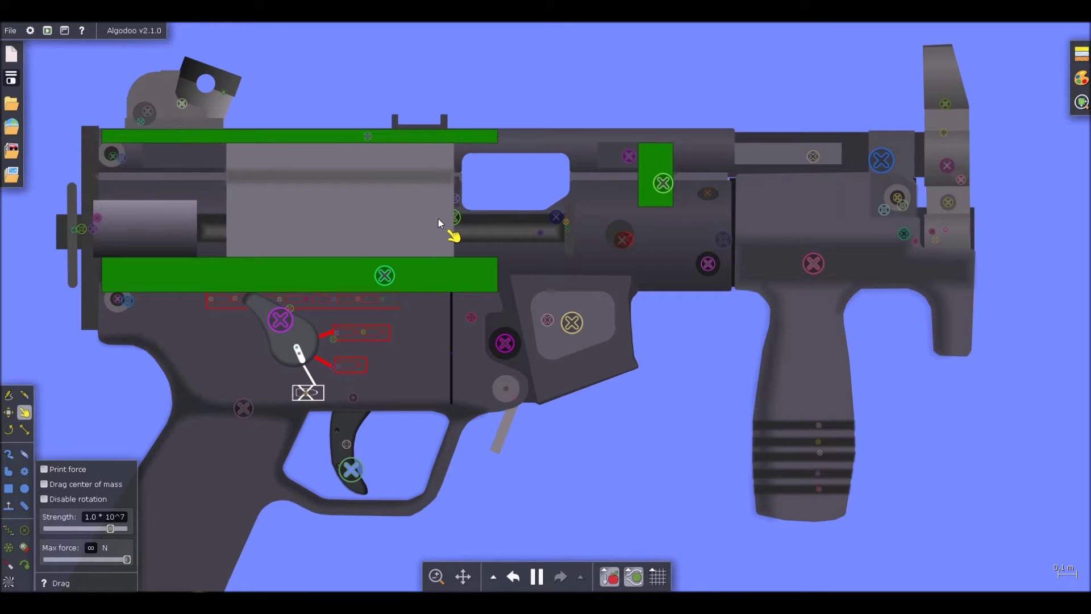
key(space)
Step: Clone the green front stop block behind the retracted bolt and enlarge it to form a rear stop
key(b)
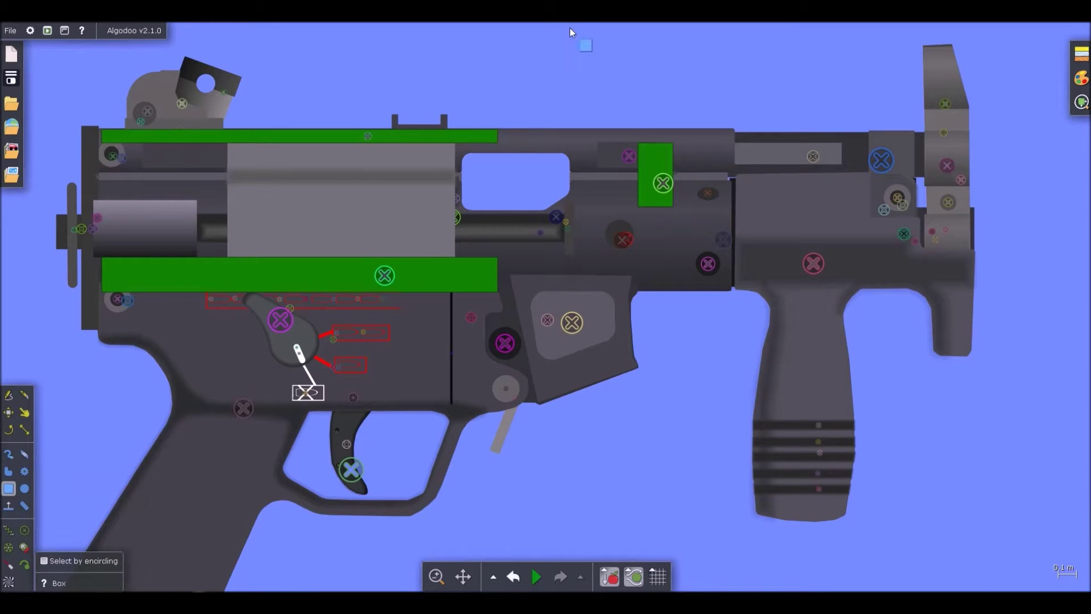
scroll(176, 186, up, 1)
mouse_move(742, 154)
mouse_down()
mouse_move(190, 158)
mouse_move(216, 166)
mouse_up()
key(s)
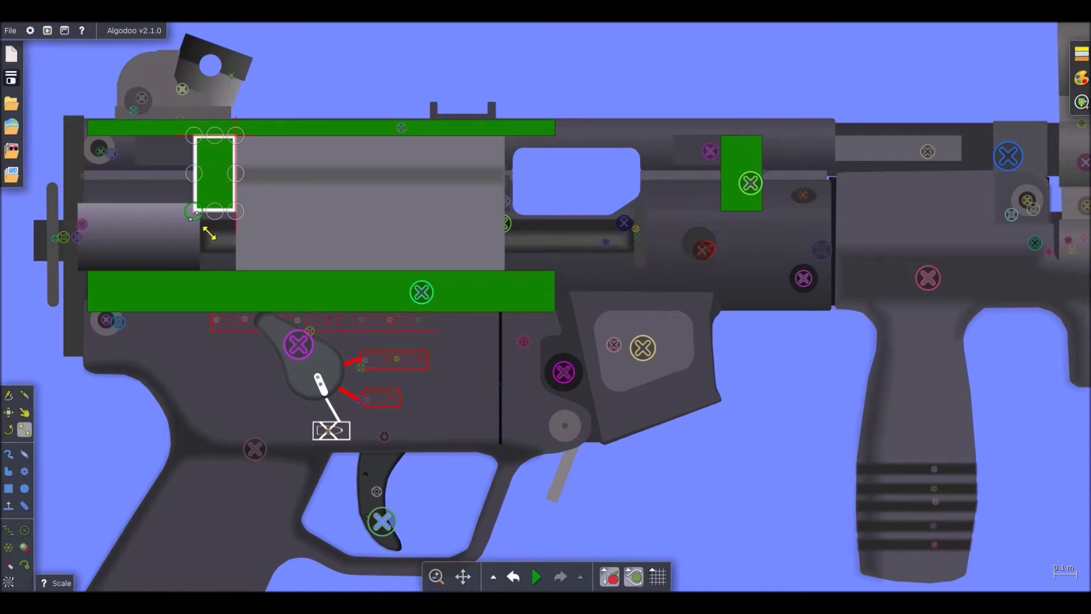
drag(194, 211, 146, 289)
Step: Run the simulation and pull the bolt from the rear stop forward against the front stop block
key(d)
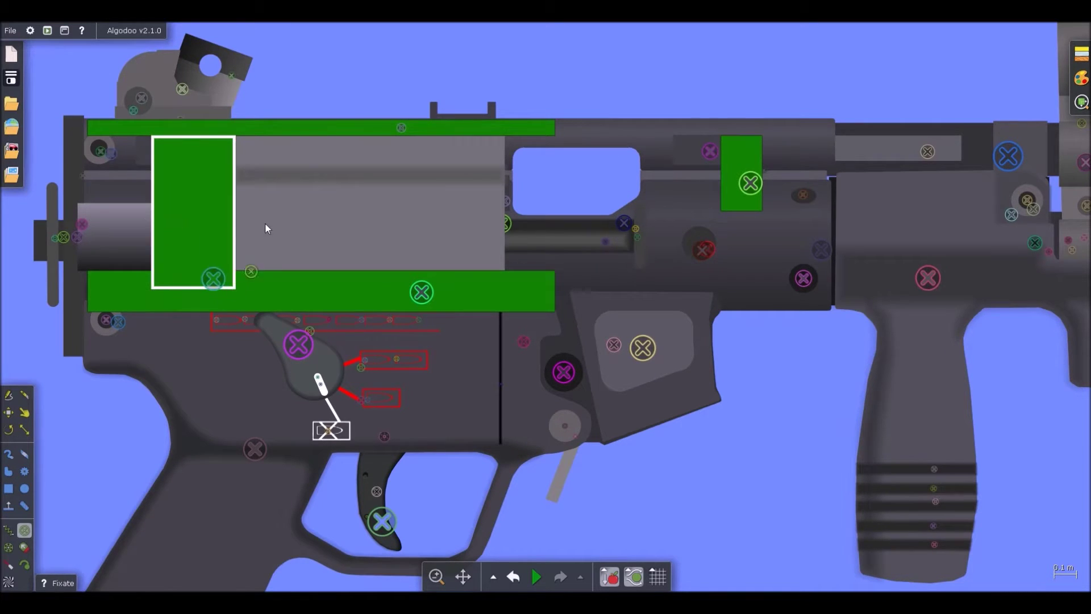
scroll(265, 223, down, 2)
key(space)
drag(347, 225, 535, 204)
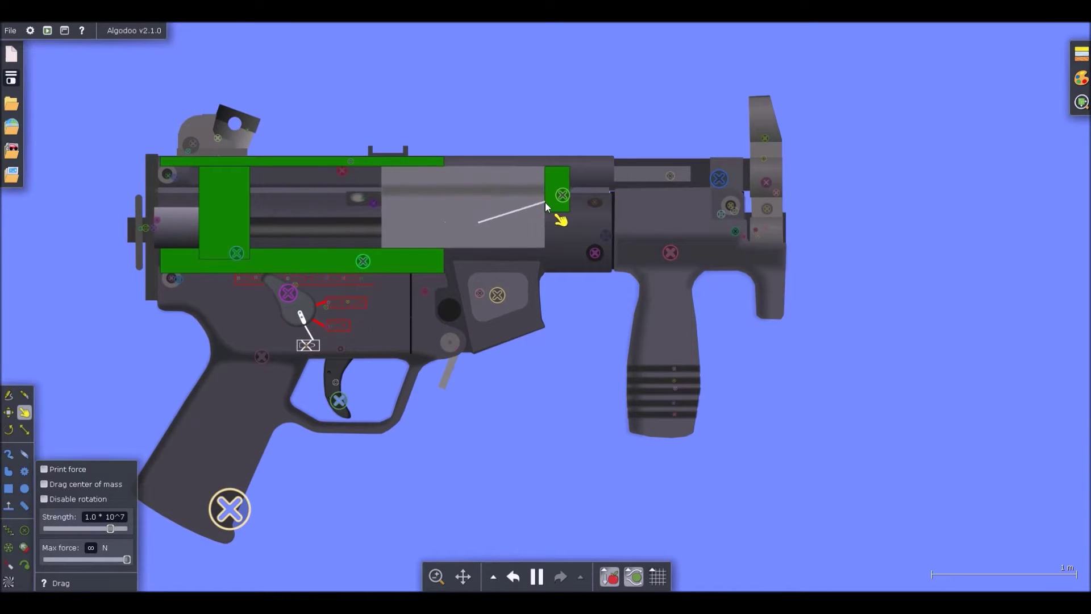
Step: Set the density of the two bolt boxes to 500 kg/m²
key(b)
click(488, 210)
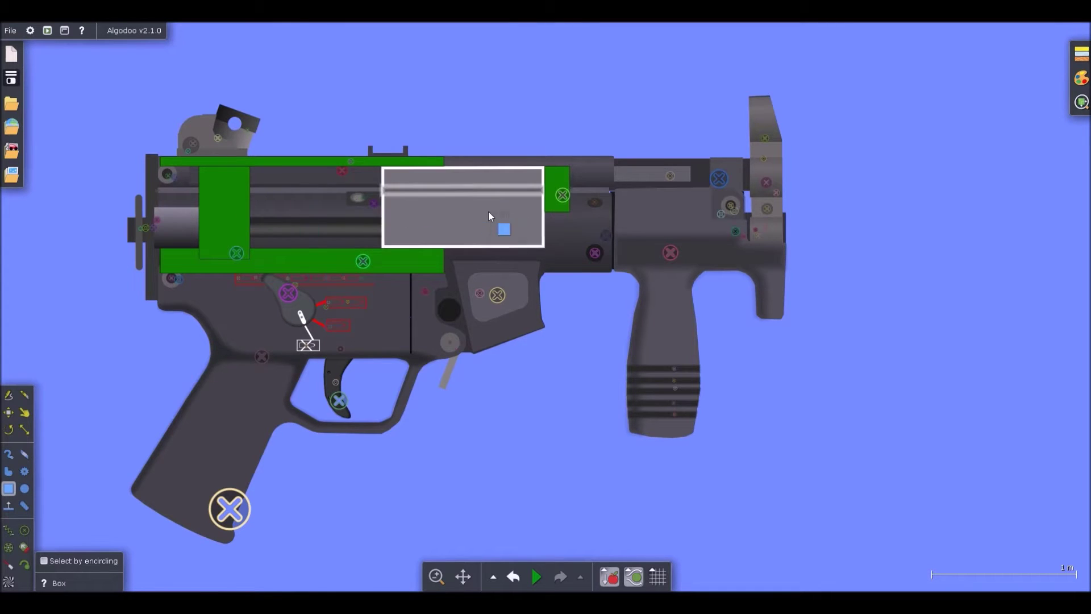
right_click(490, 213)
mouse_move(508, 364)
key(BackSpace)
key(BackSpace)
key(BackSpace)
text(500)
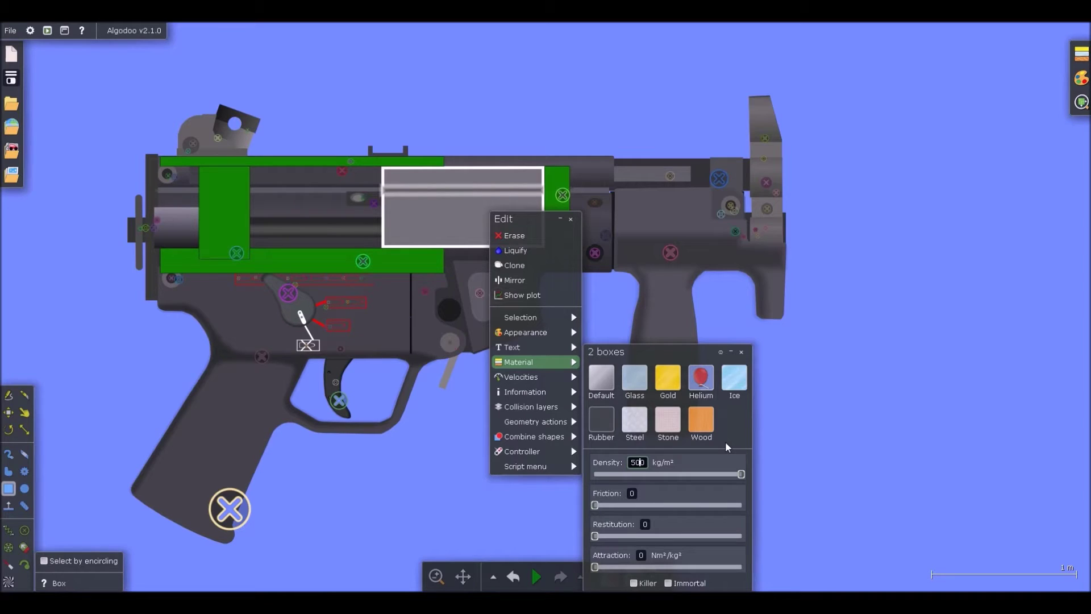
click(849, 392)
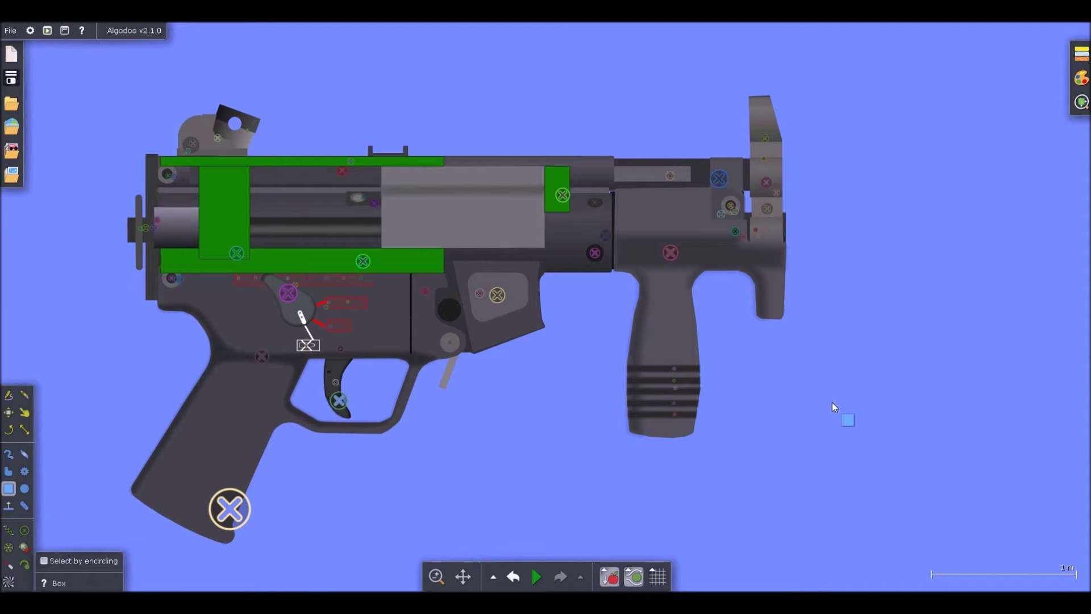
Step: Attach a spring about 2.11 m long from the bolt's front end to the green rear stop block
key(g)
drag(523, 216, 583, 199)
key(space)
key(i)
scroll(518, 188, up, 5)
drag(541, 182, 32, 183)
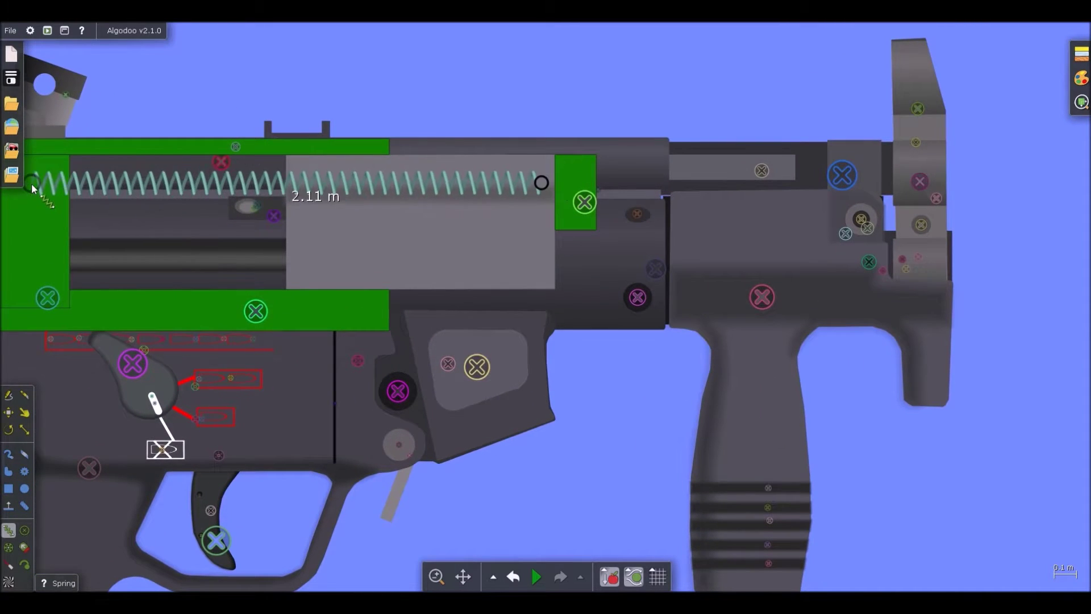
Step: Set the bolt spring's target length to 4.0 m and its spring constant to 11000 N/m
key(b)
right_click(186, 182)
mouse_move(246, 307)
drag(342, 401, 365, 411)
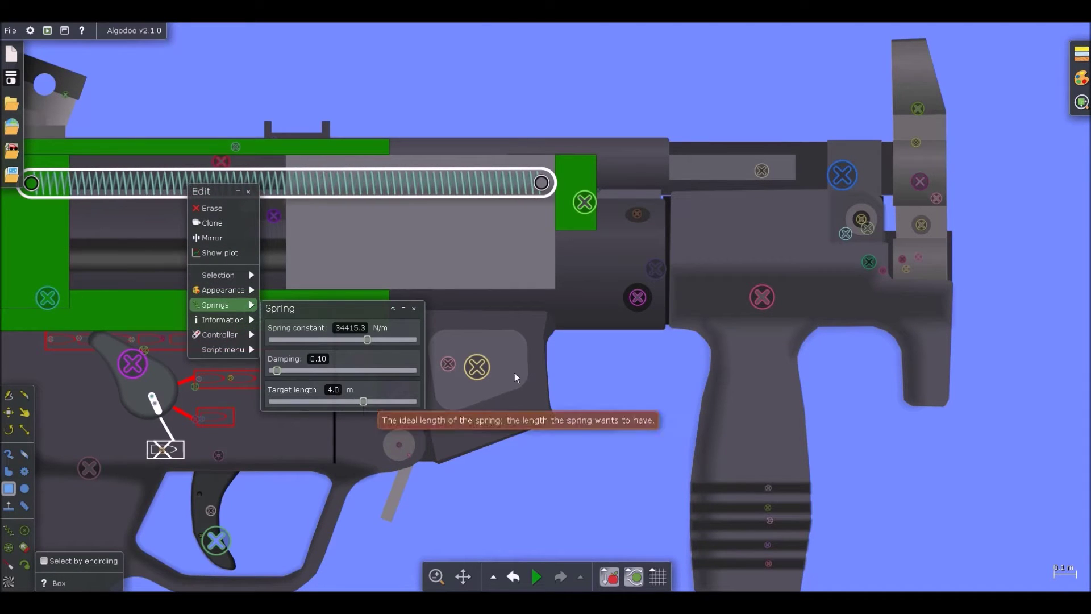
drag(357, 338, 341, 340)
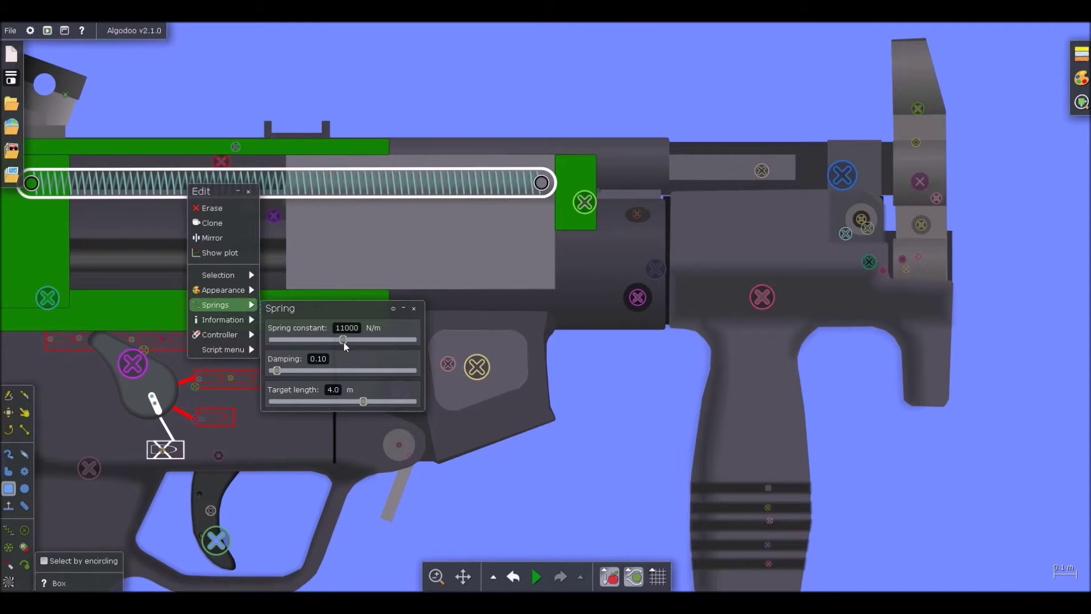
click(706, 420)
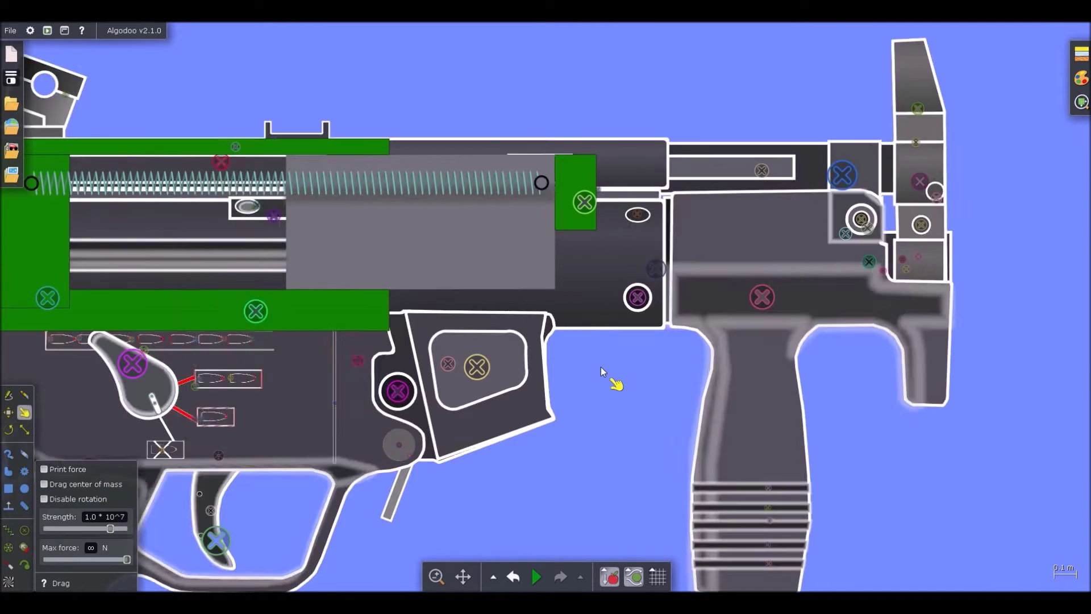
Step: Run the simulation and pull the bolt rearward three times to test its spring return
scroll(600, 367, down, 5)
key(d)
key(space)
drag(569, 312, 347, 312)
drag(559, 313, 344, 313)
drag(545, 311, 359, 312)
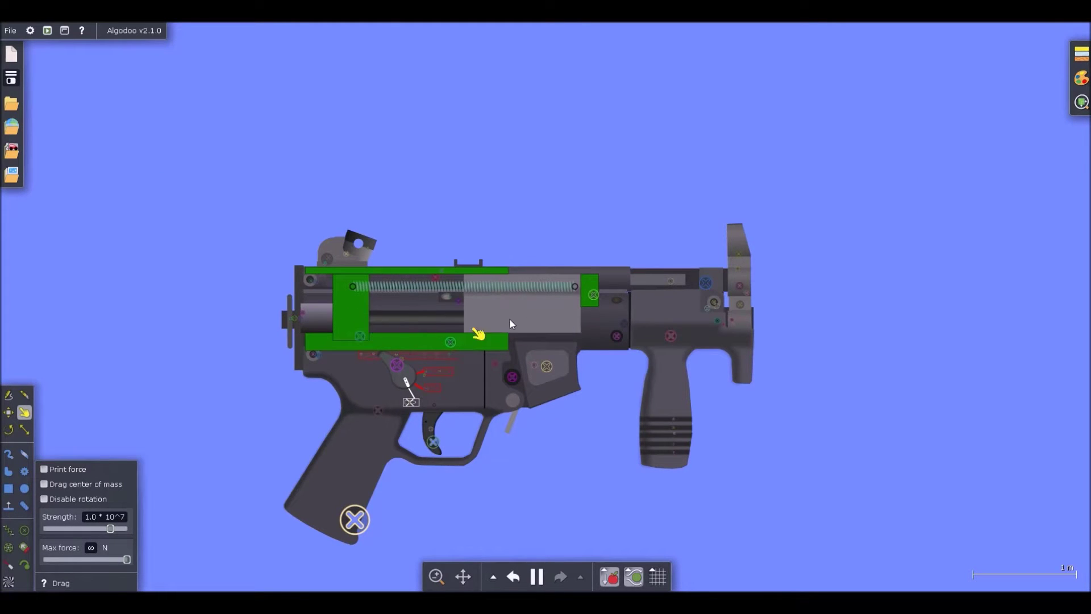
scroll(554, 291, up, 3)
key(space)
scroll(554, 291, down, 3)
Step: Enable collision layer C for the bolt block and briefly run the simulation
key(b)
scroll(595, 271, up, 6)
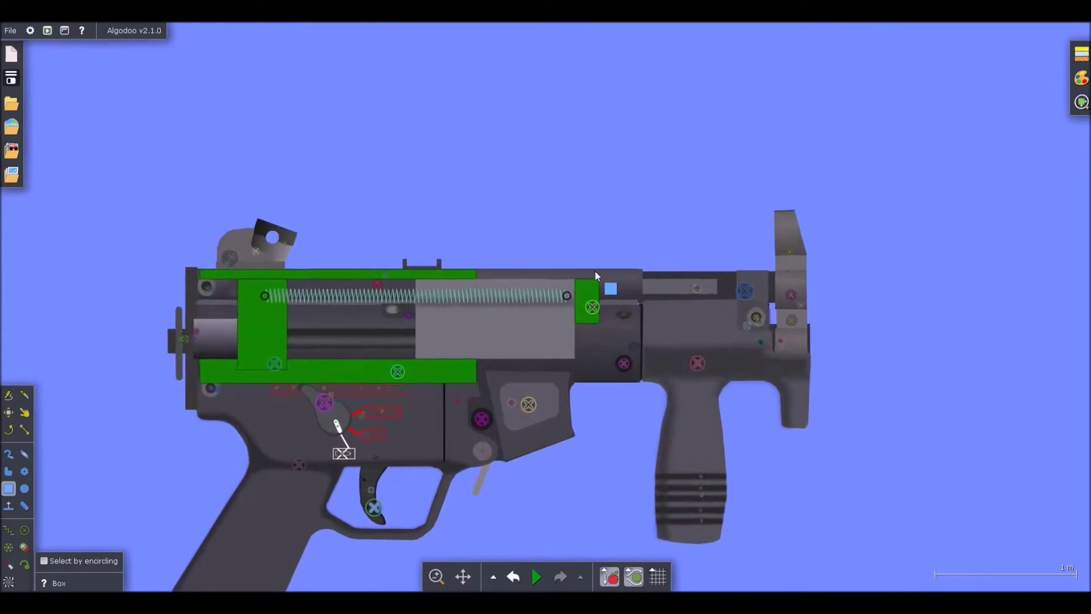
scroll(571, 301, up, 1)
right_click(535, 312)
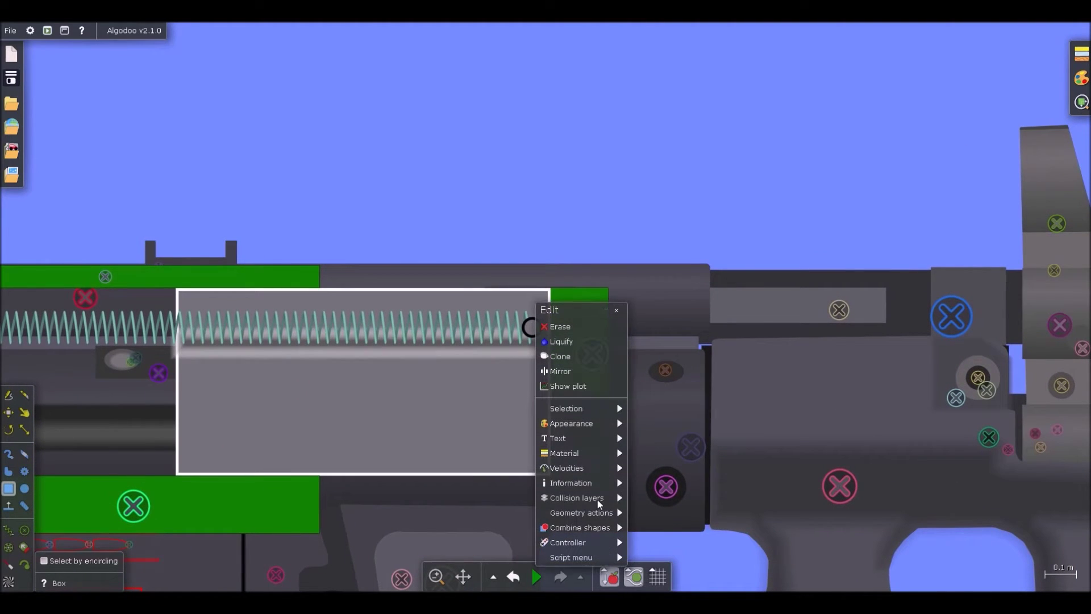
mouse_move(602, 499)
click(684, 427)
click(632, 177)
key(space)
scroll(539, 281, down, 2)
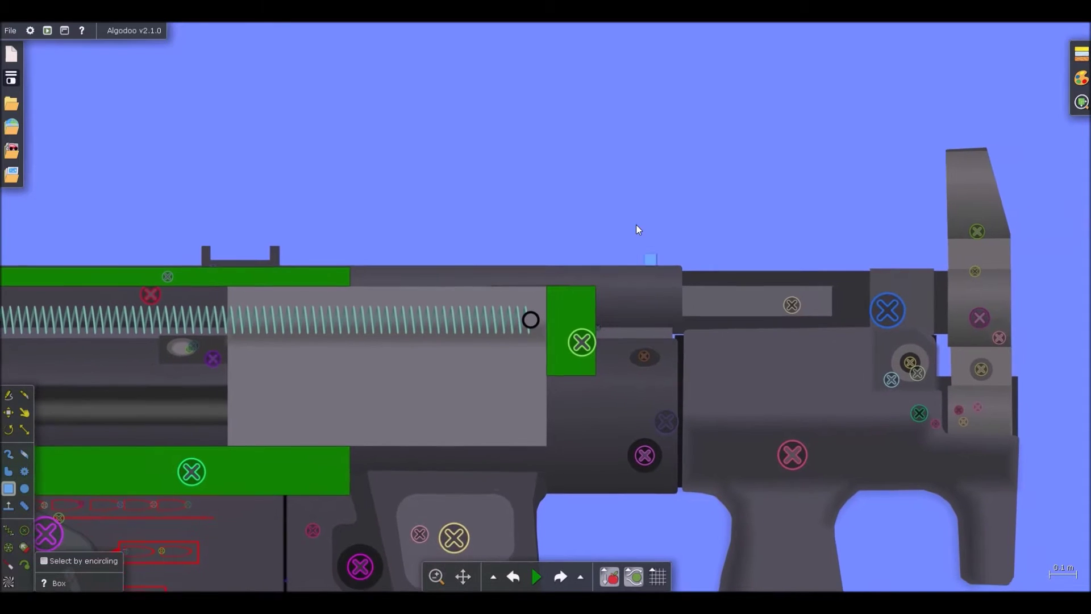
scroll(337, 279, down, 3)
key(space)
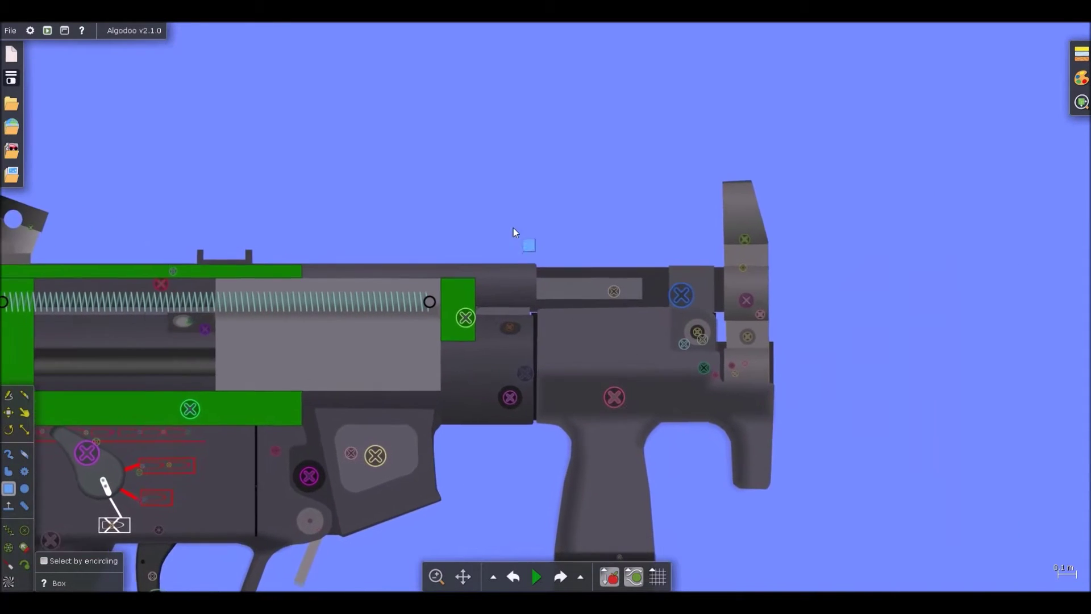
Step: Draw a dark purple rectangular box above the front part of the receiver, ahead of the bolt
scroll(513, 231, up, 5)
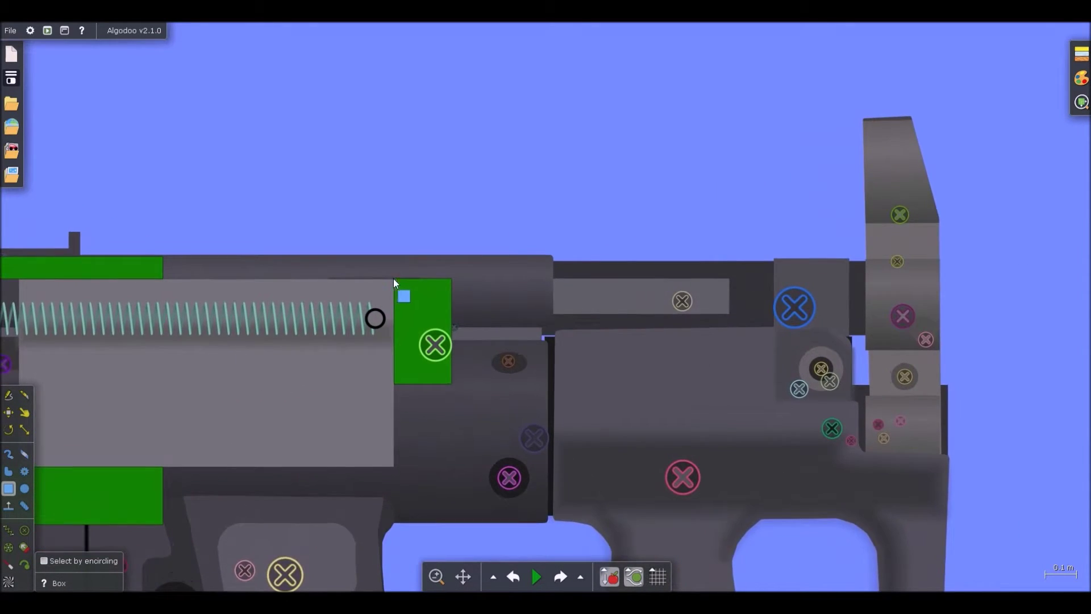
scroll(394, 278, up, 2)
scroll(396, 287, down, 1)
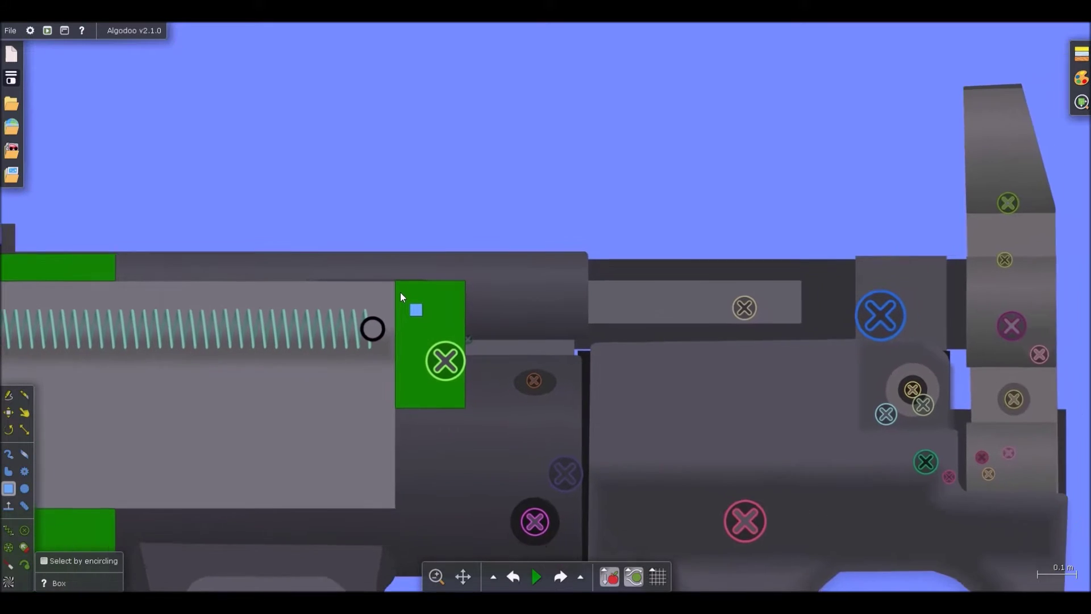
drag(401, 231, 519, 168)
drag(580, 168, 584, 165)
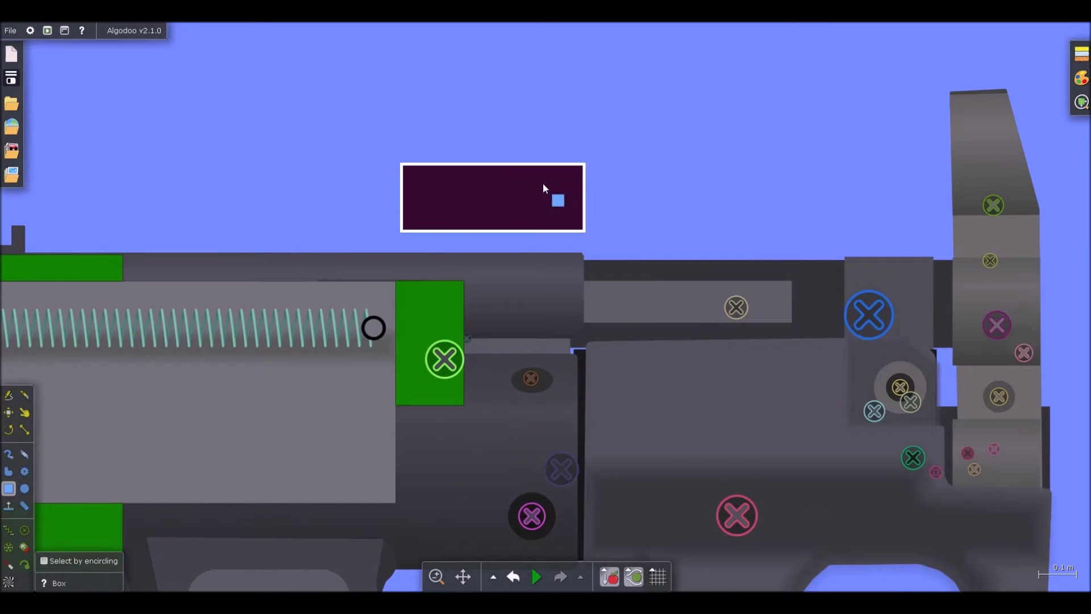
Step: Put the purple box on collision layer C and set its friction and restitution to 0
right_click(542, 182)
mouse_move(585, 393)
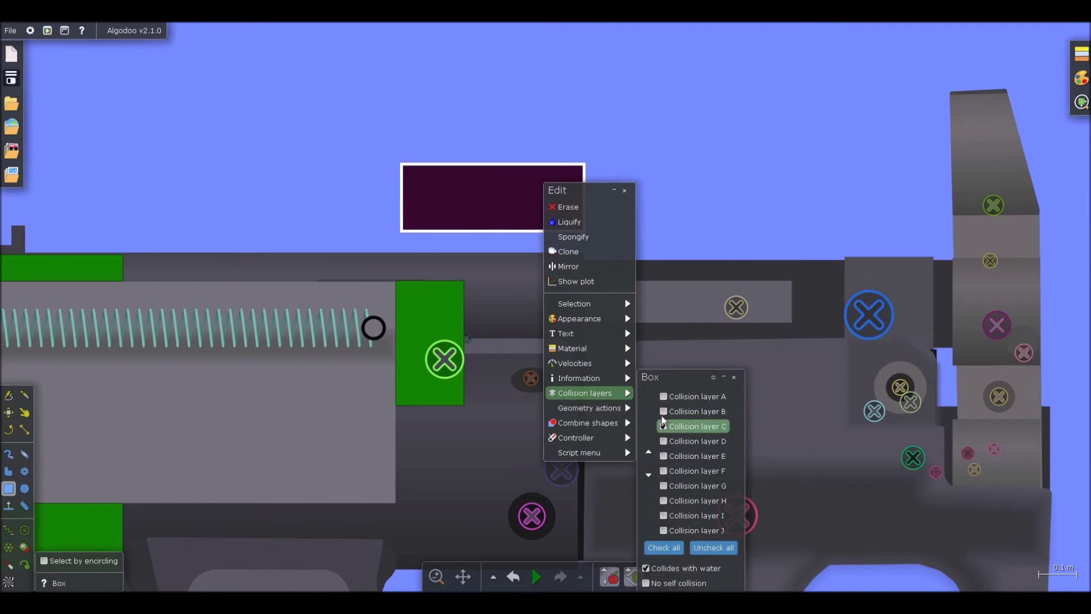
mouse_move(608, 351)
drag(685, 505, 626, 515)
drag(721, 535, 648, 536)
Step: Place the purple box against the bolt's front face and stretch it forward to the front sight base
drag(491, 184, 487, 295)
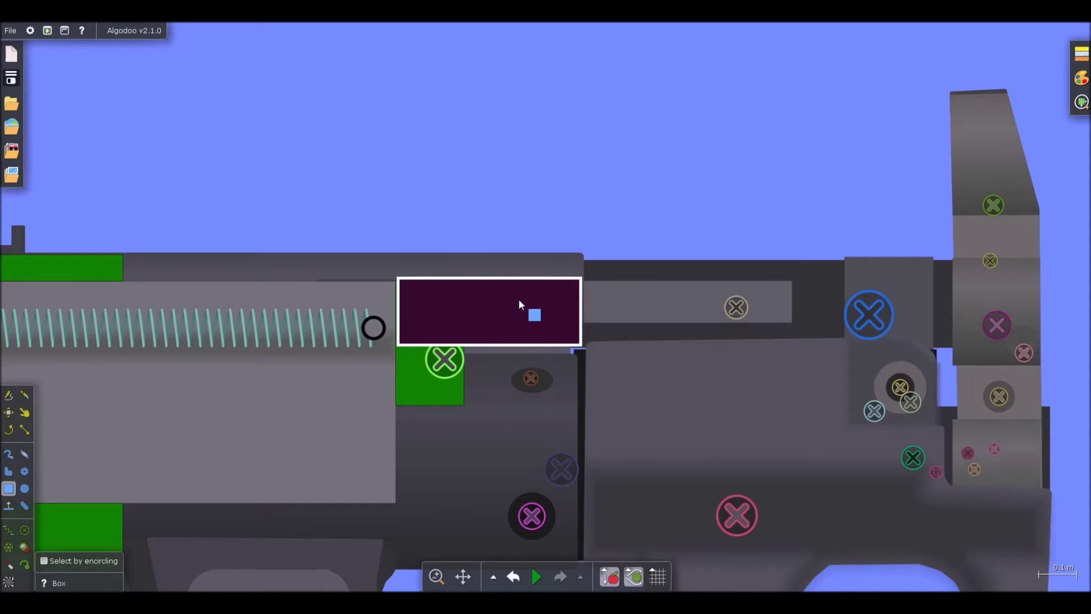
key(s)
drag(581, 311, 904, 310)
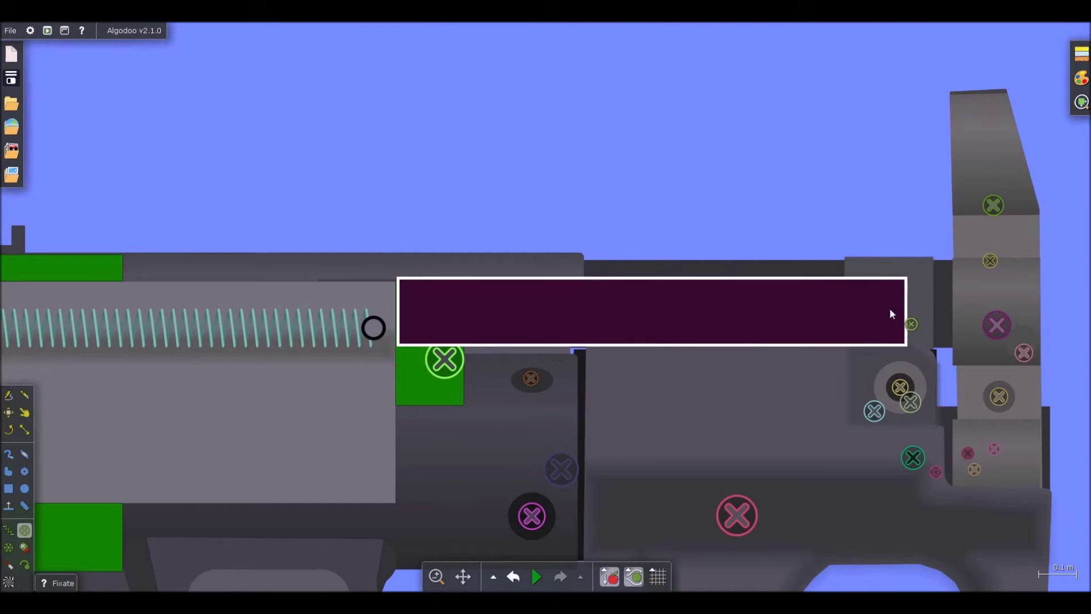
Step: Clone the long purple bar and shape the copies into thin guide strips along its upper and lower edges
key(b)
scroll(758, 288, down, 3)
ctrl+drag(746, 311, 746, 261)
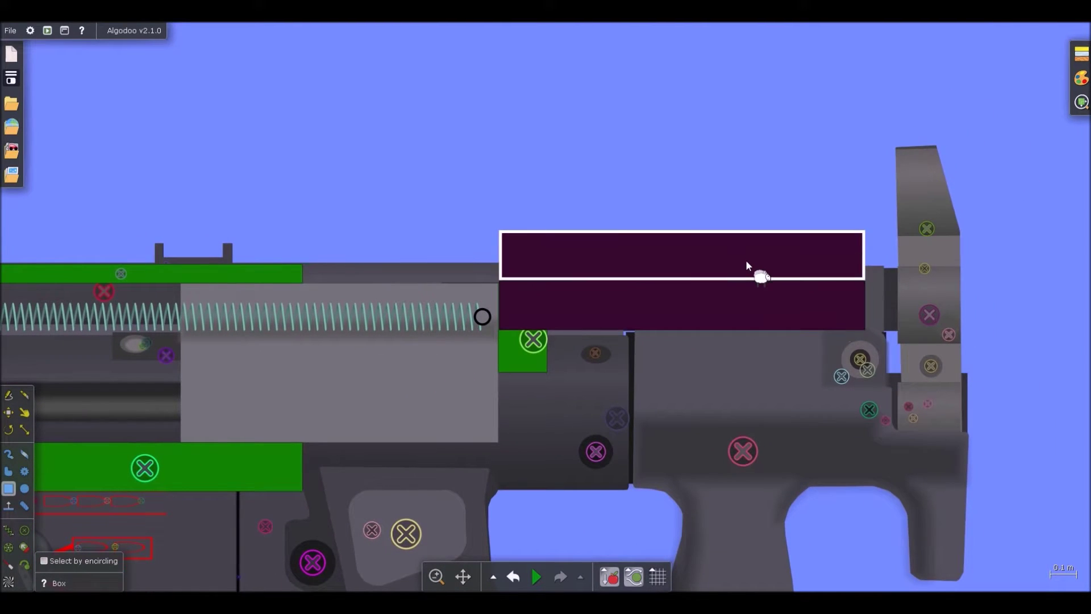
key(s)
mouse_move(689, 234)
mouse_down()
mouse_move(677, 264)
mouse_move(689, 400)
mouse_up()
Step: Fixate the thin guide strips above and below the purple bar
key(b)
scroll(683, 272, up, 3)
key(f)
click(350, 401)
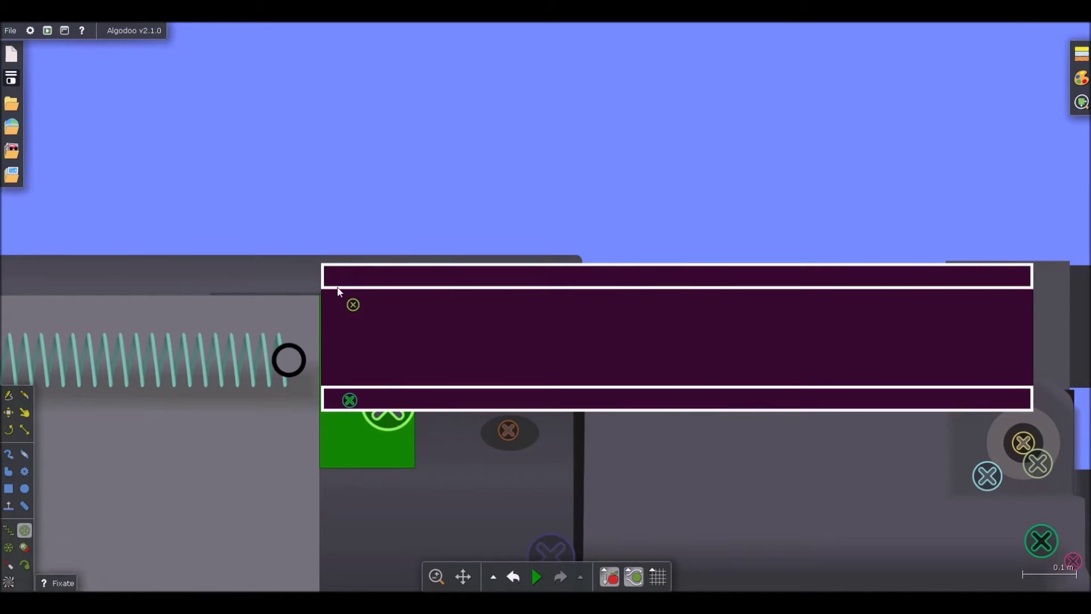
click(340, 283)
Step: Run the simulation, push the purple bar rearward between its guide strips to test its action on the bolt, and reset it
key(d)
scroll(479, 232, down, 3)
key(space)
drag(678, 282, 83, 309)
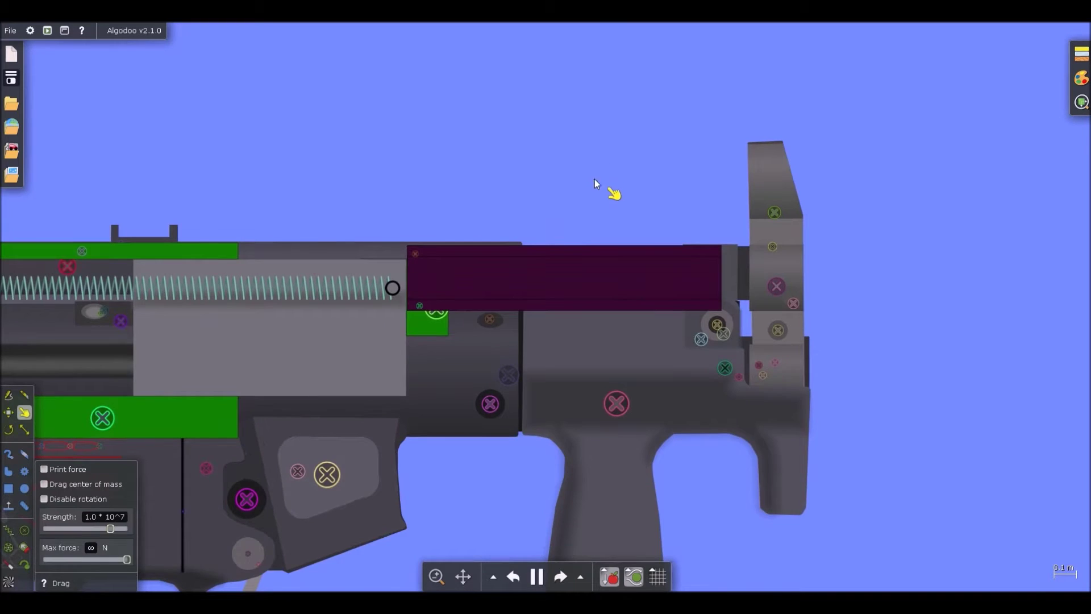
scroll(629, 166, down, 3)
scroll(612, 165, up, 2)
scroll(700, 247, up, 4)
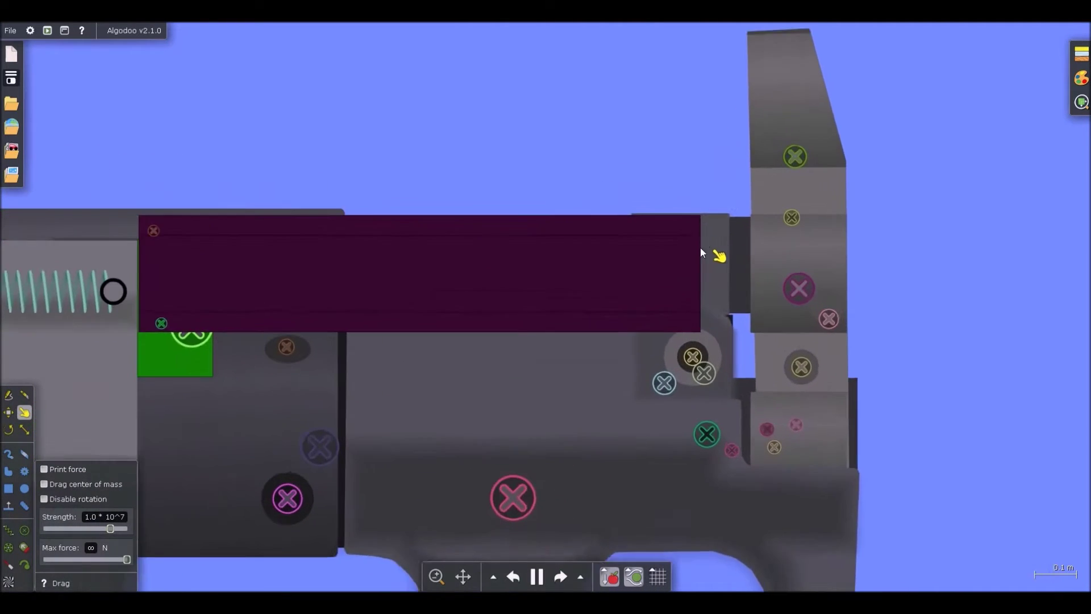
key(b)
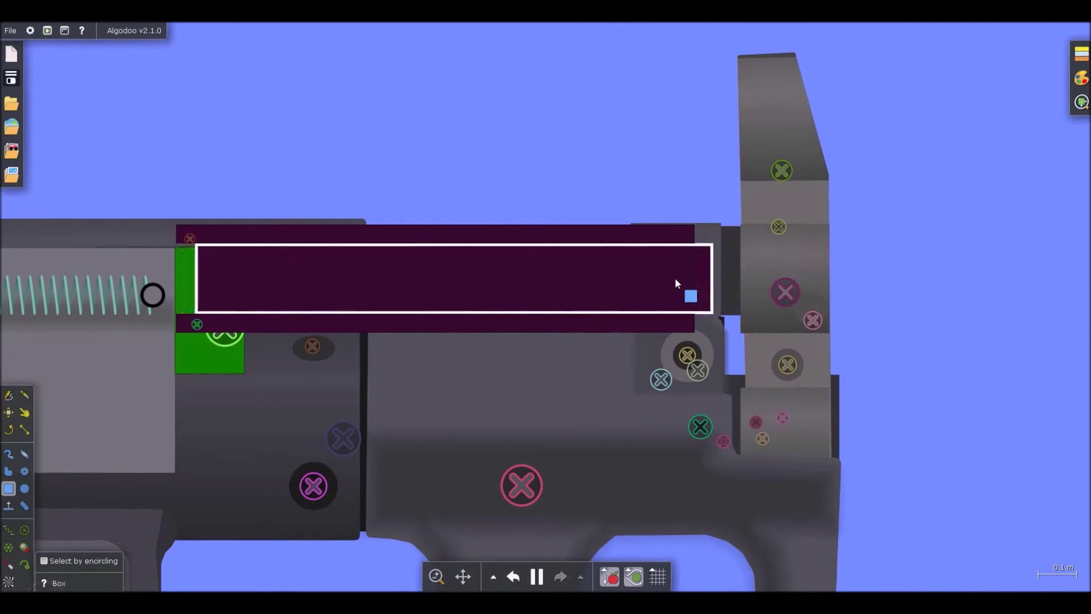
key(space)
scroll(642, 250, down, 1)
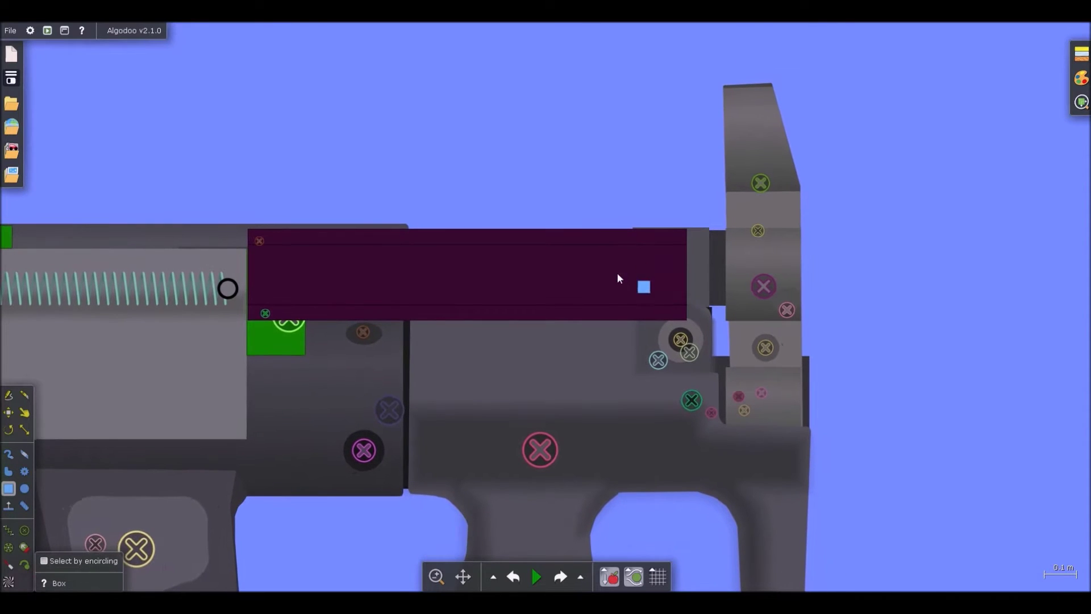
Step: Set the density of the purple bar and its two guide strips to 1000 kg/m²
click(567, 378)
key(ctrl+f)
key(ctrl+b)
click(574, 185)
click(565, 283)
ctrl+click(566, 237)
ctrl+click(566, 312)
right_click(566, 312)
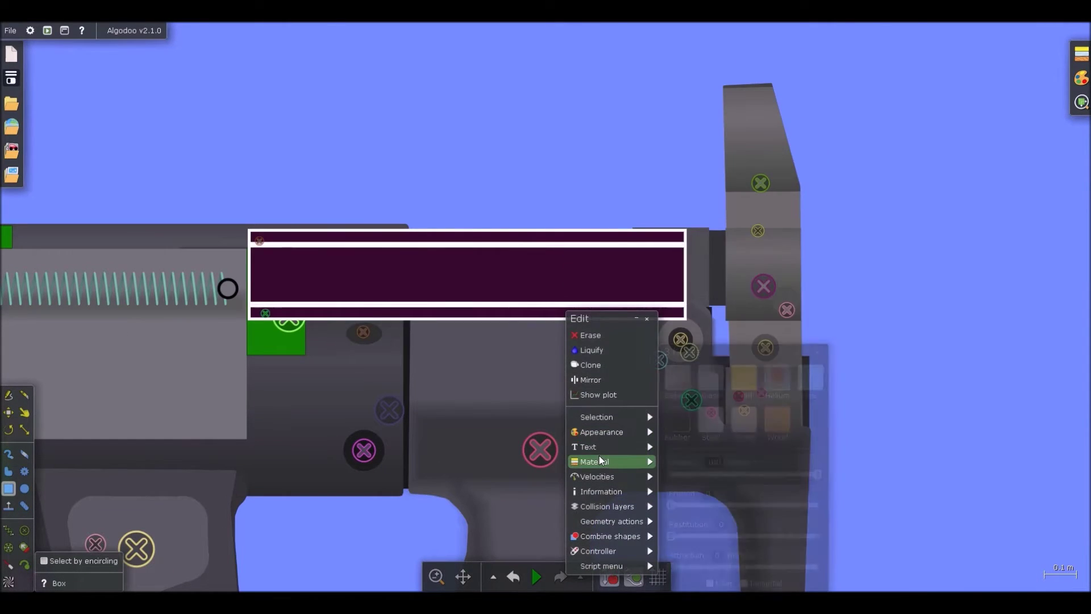
mouse_move(599, 455)
click(716, 462)
click(572, 163)
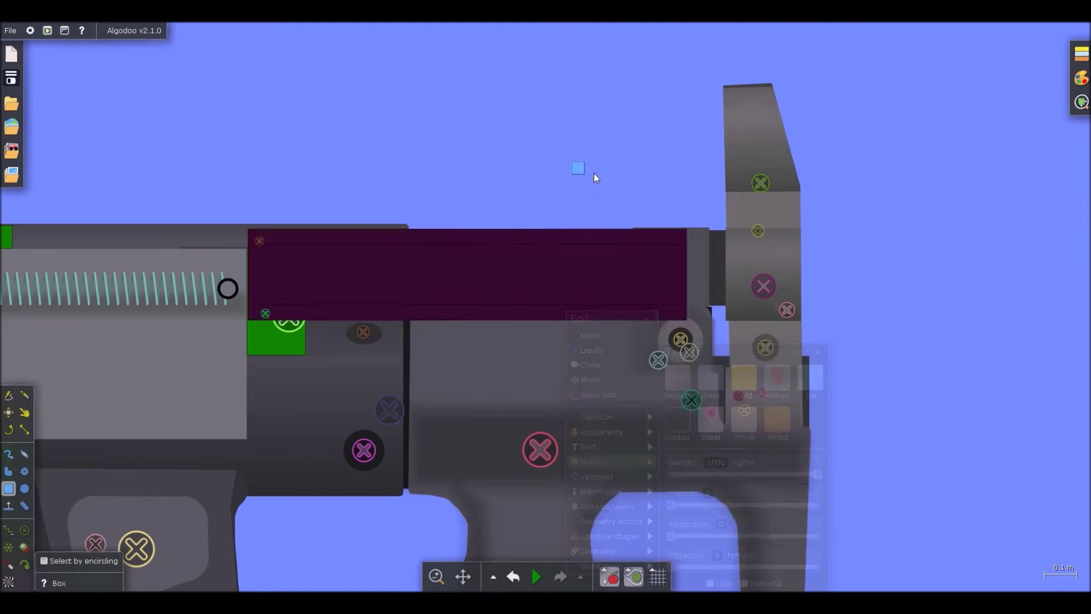
Step: Run the simulation, pull the purple bar rearward between its guide strips to test it, and undo the movement
scroll(614, 197, down, 6)
key(d)
key(space)
drag(631, 223, 440, 229)
key(ctrl+z)
key(b)
key(space)
scroll(623, 220, up, 5)
click(605, 288)
key(ctrl+z)
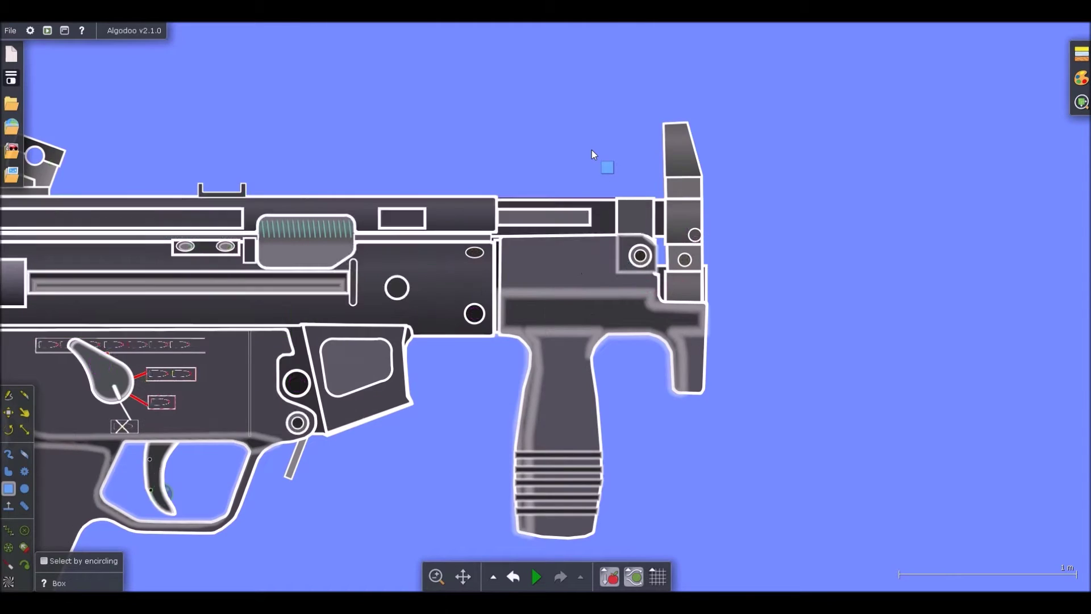
key(ctrl+z)
scroll(581, 231, up, 1)
key(ctrl+y)
key(ctrl+y)
key(ctrl+y)
scroll(562, 177, up, 2)
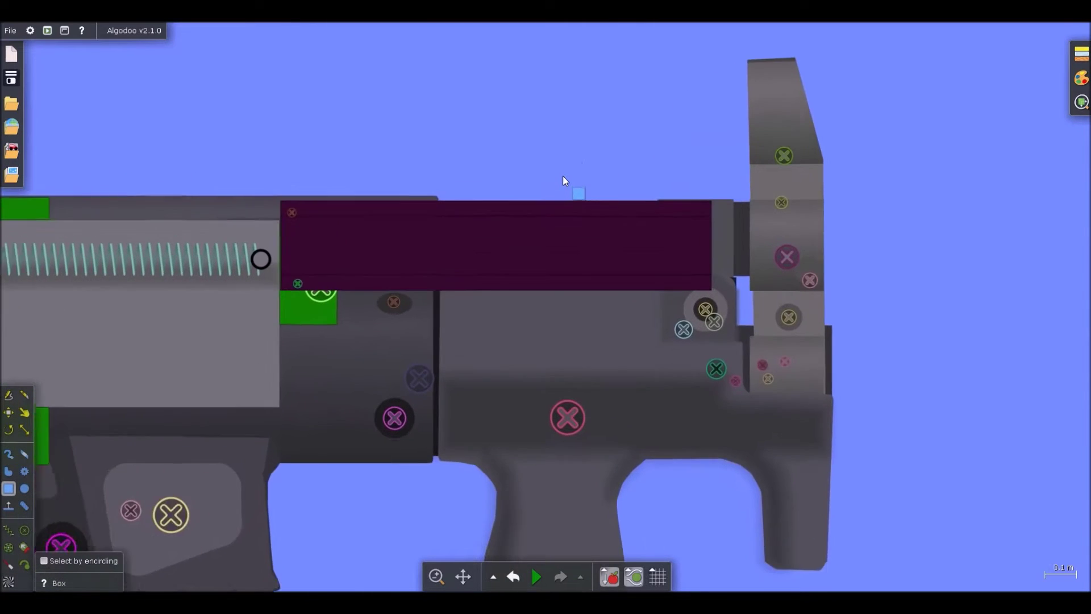
Step: Shape a short purple stop block at the front end of the guide strips and fixate it to the gun
scroll(762, 247, up, 2)
click(522, 210)
drag(513, 209, 732, 228)
key(x)
drag(316, 216, 754, 302)
key(b)
key(x)
key(f)
click(740, 271)
Step: Run the simulation and drag the purple bar rearward to test how it pushes the bolt against its spring
key(d)
scroll(702, 188, down, 4)
key(space)
drag(699, 218, 254, 230)
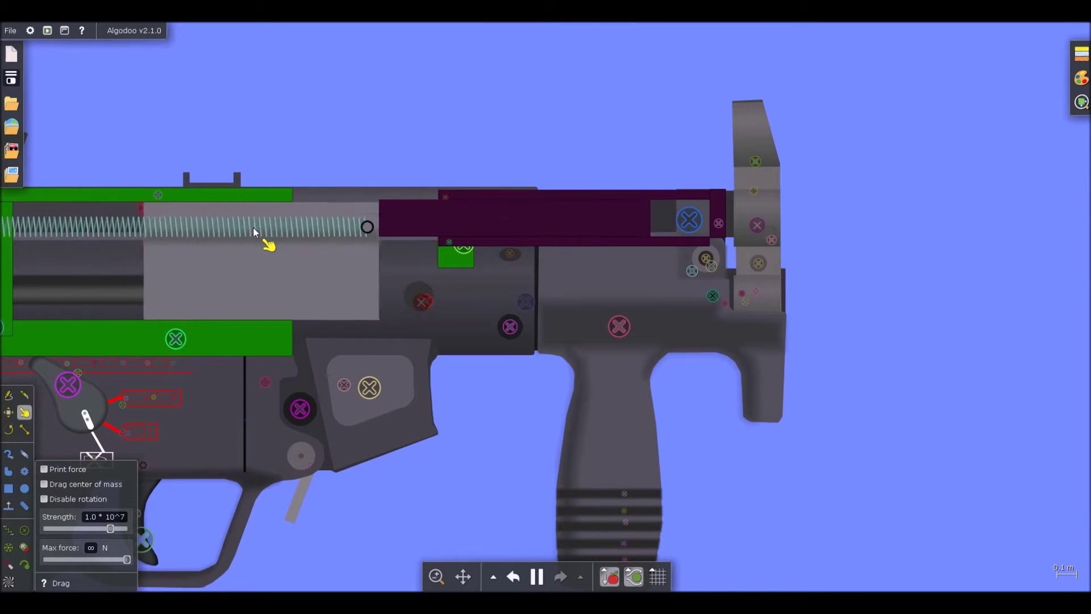
scroll(449, 289, down, 3)
Step: Bring the outer gun parts in front of the internal mechanism and pause the simulation
key(Page_Up)
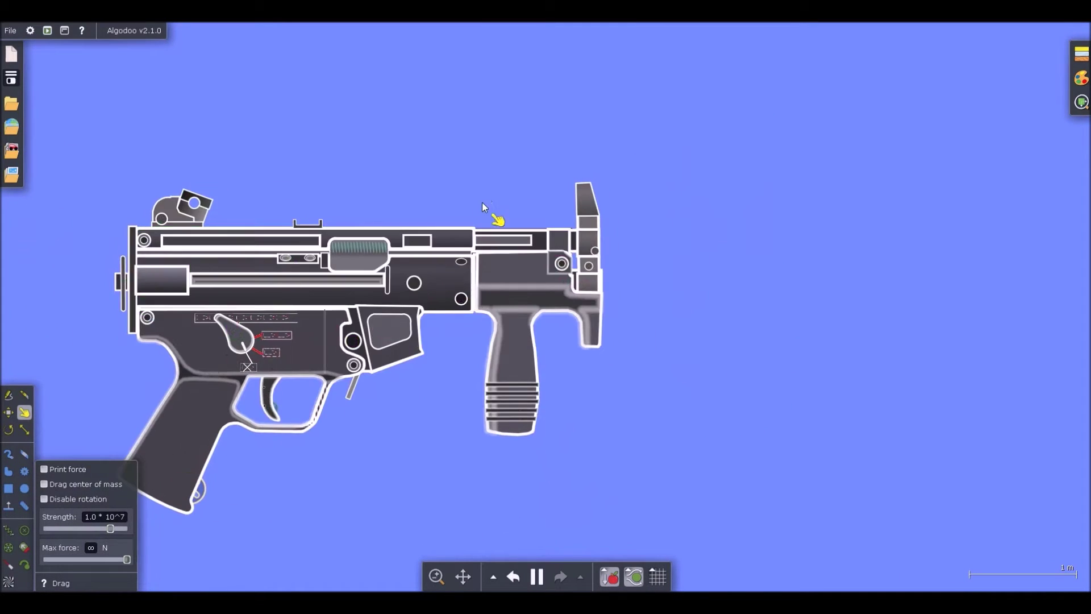
click(482, 202)
key(ctrl+a)
click(409, 159)
scroll(887, 204, down, 3)
key(space)
scroll(608, 272, up, 4)
Step: Save the scene under the title MP5K
key(ctrl+s)
key(ctrl+s)
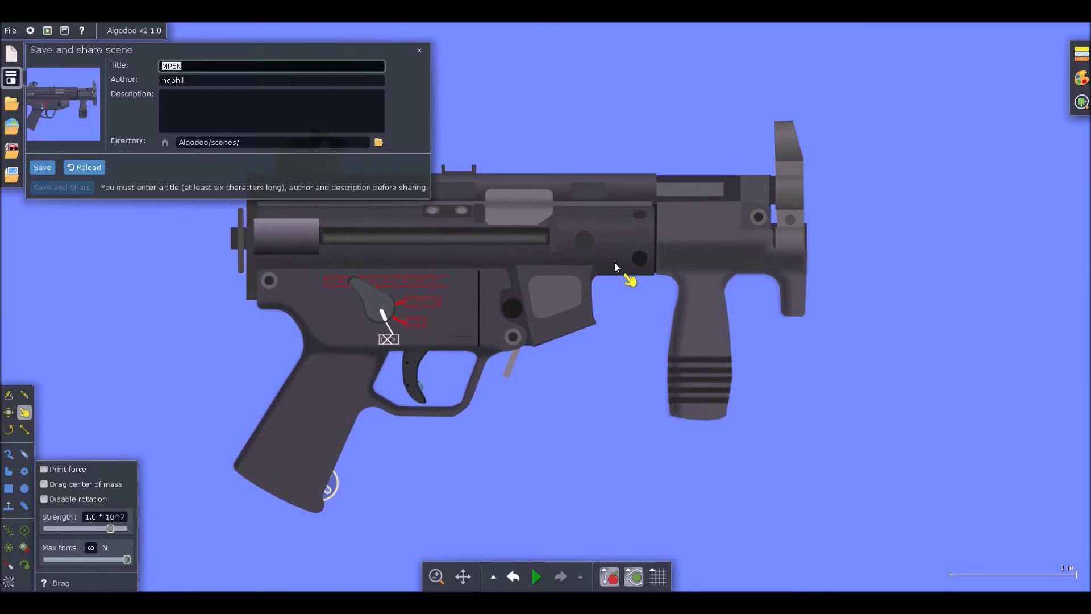
key(Return)
key(Return)
Step: Send the outer gun parts behind the mechanism, run the simulation, drag the purple bar fully rearward, and pause
key(ctrl+a)
key(Page_Down)
click(719, 210)
scroll(718, 211, up, 2)
key(space)
drag(756, 190, 458, 197)
key(space)
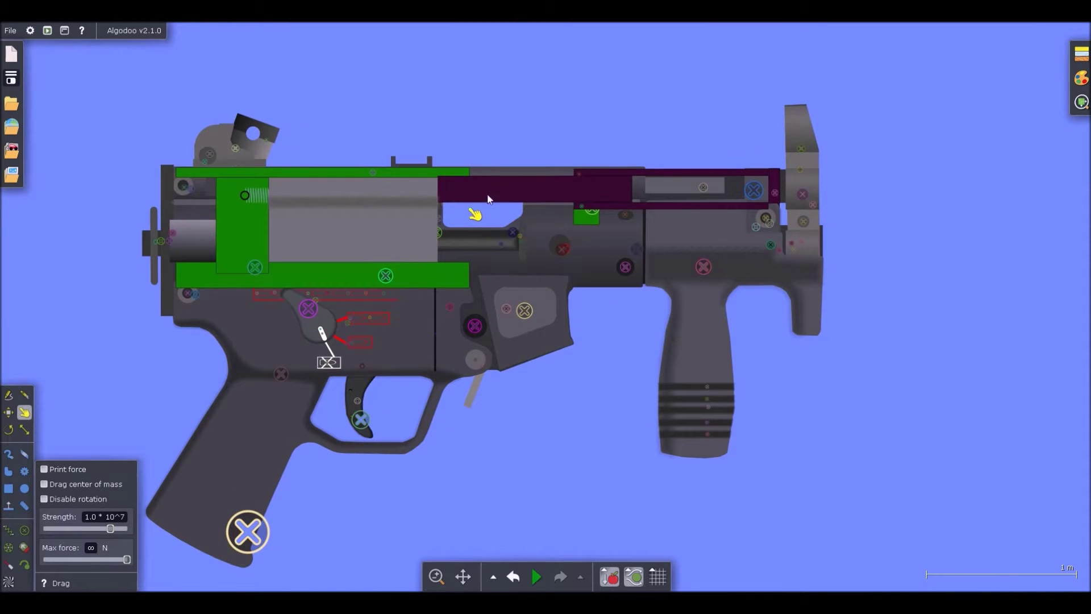
Step: Recolour the sliding purple bar dark grey with 0% saturation and 22% value
right_click(497, 190)
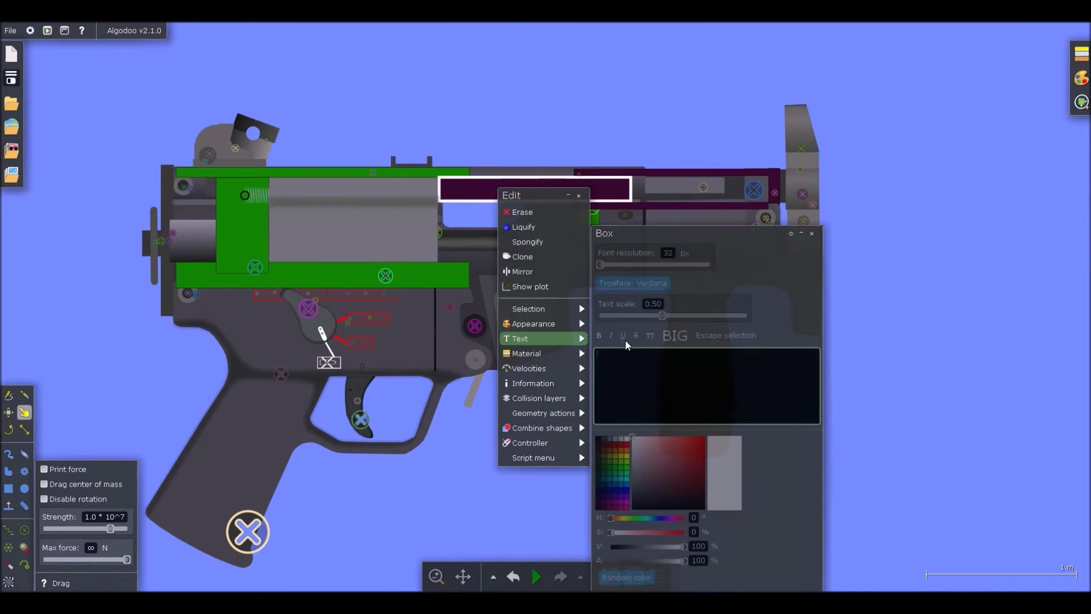
mouse_move(570, 323)
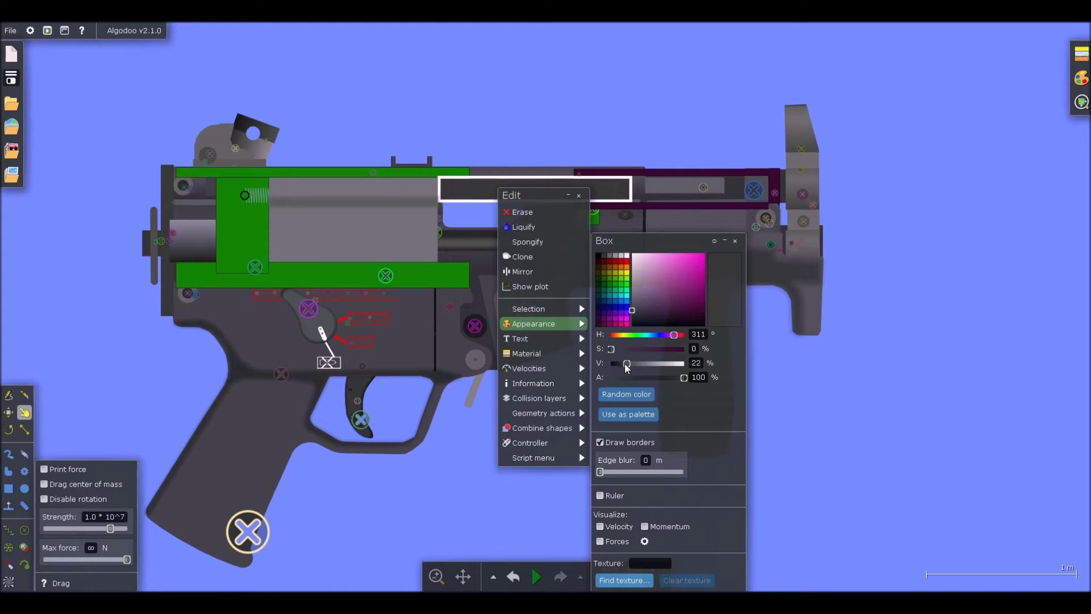
key(Escape)
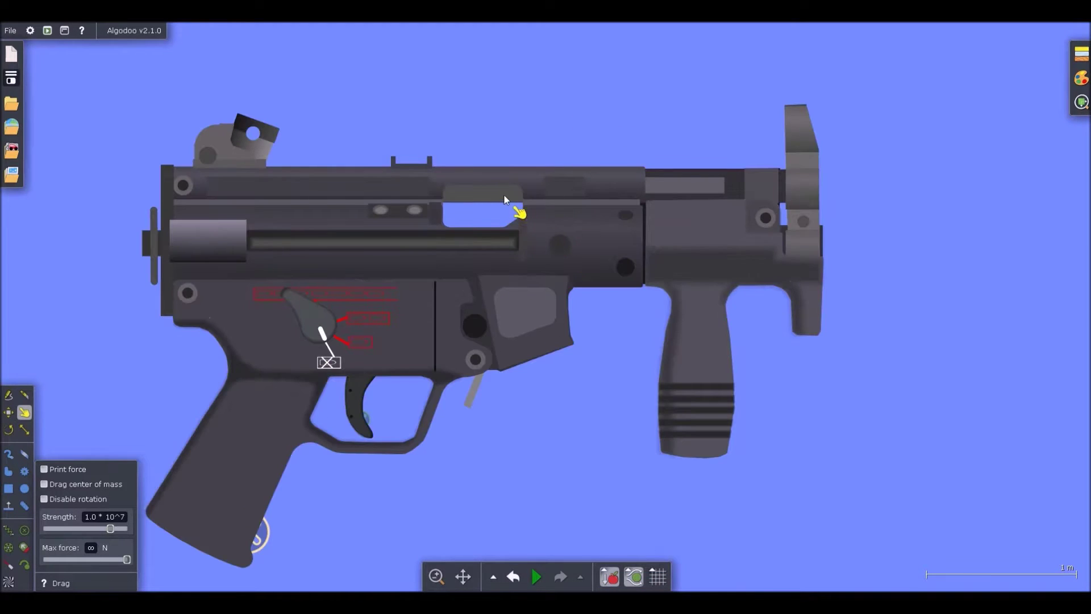
Step: Run the simulation, drag the grey bar forward through the ejection port area, pause, and undo the movement
key(space)
mouse_move(503, 195)
mouse_down()
mouse_move(433, 192)
mouse_move(638, 195)
mouse_up()
key(space)
key(ctrl+z)
Step: Draw a circle above the front of the barrel and squash it vertically into a horizontal ellipse
scroll(668, 155, up, 4)
key(c)
mouse_move(653, 216)
mouse_down()
mouse_move(655, 200)
mouse_move(672, 207)
mouse_up()
key(s)
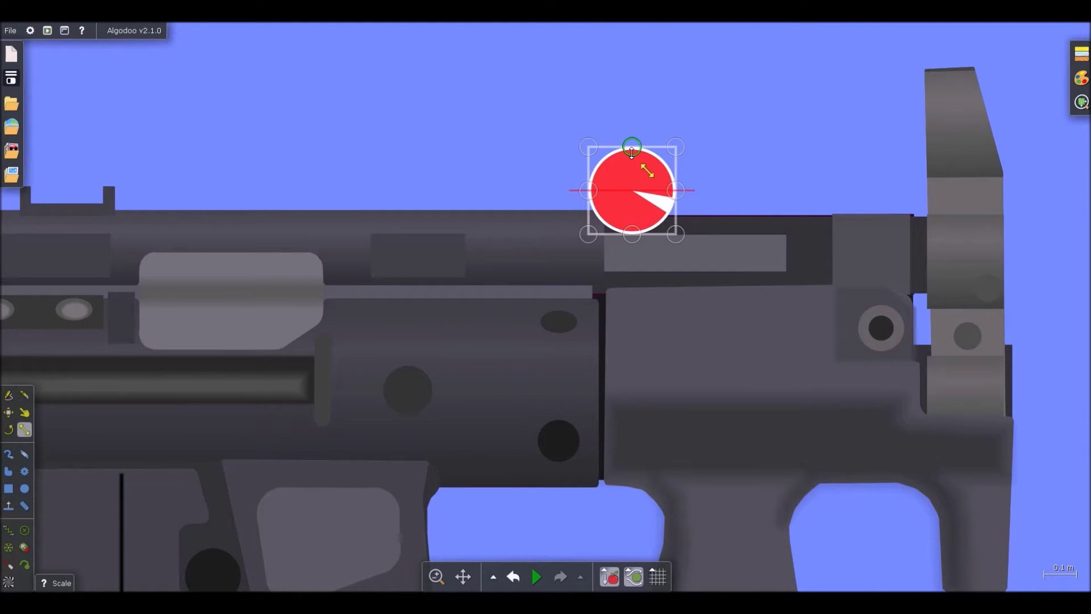
drag(632, 152, 631, 165)
Step: Duplicate the ellipse, stretch the copy vertically, overlap it with the original's front end, and subtract it to leave a concave front edge
key(b)
scroll(684, 162, up, 3)
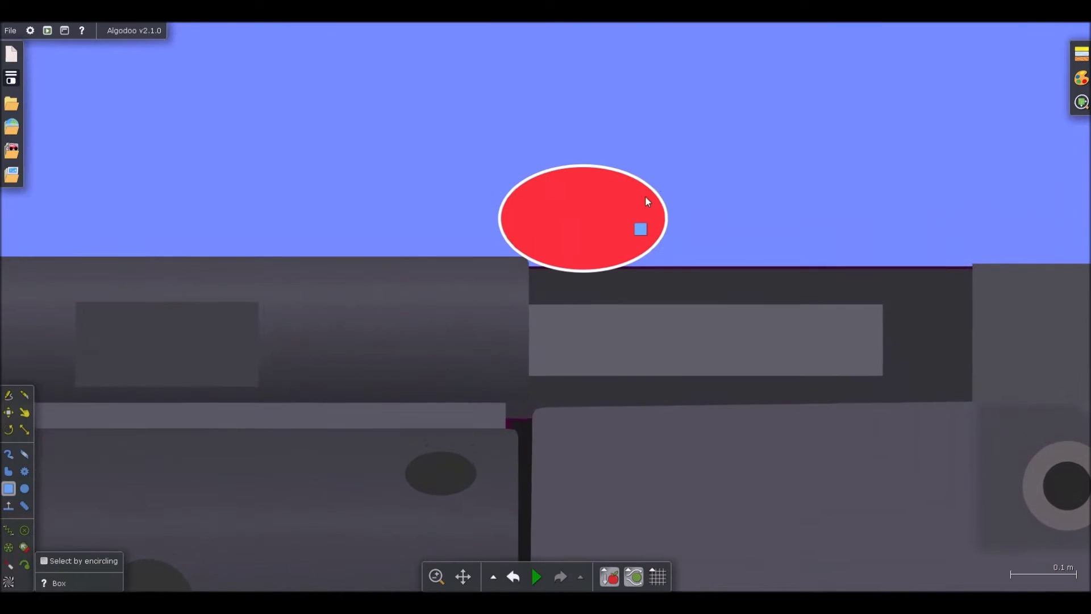
key(ctrl+c)
key(ctrl+v)
click(753, 217)
key(s)
drag(714, 165, 727, 220)
key(b)
shift+click(609, 231)
drag(609, 231, 631, 242)
click(599, 288)
right_click(670, 253)
mouse_move(722, 481)
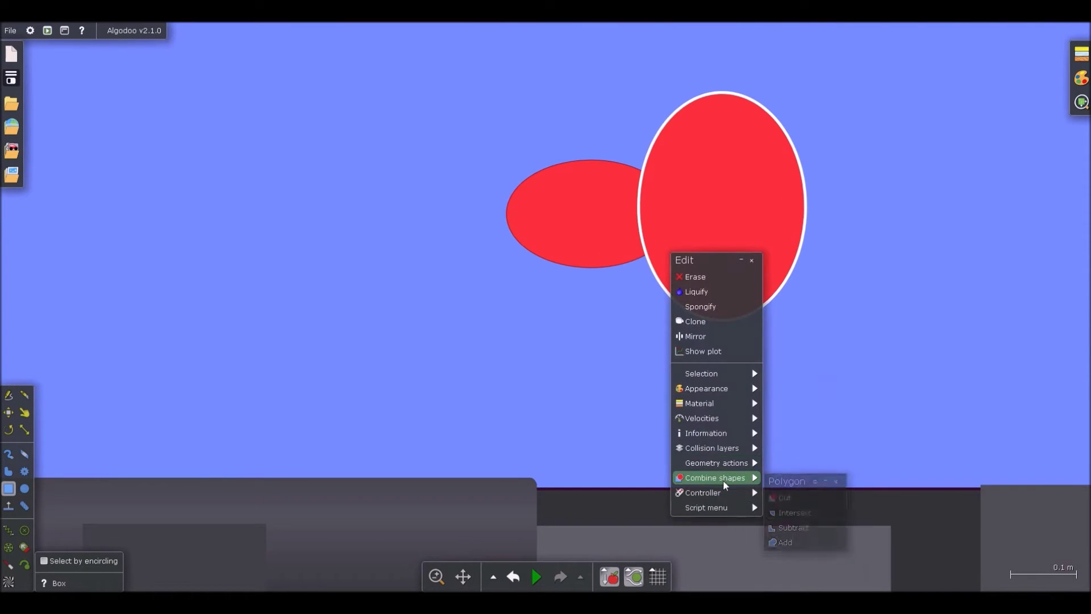
click(795, 526)
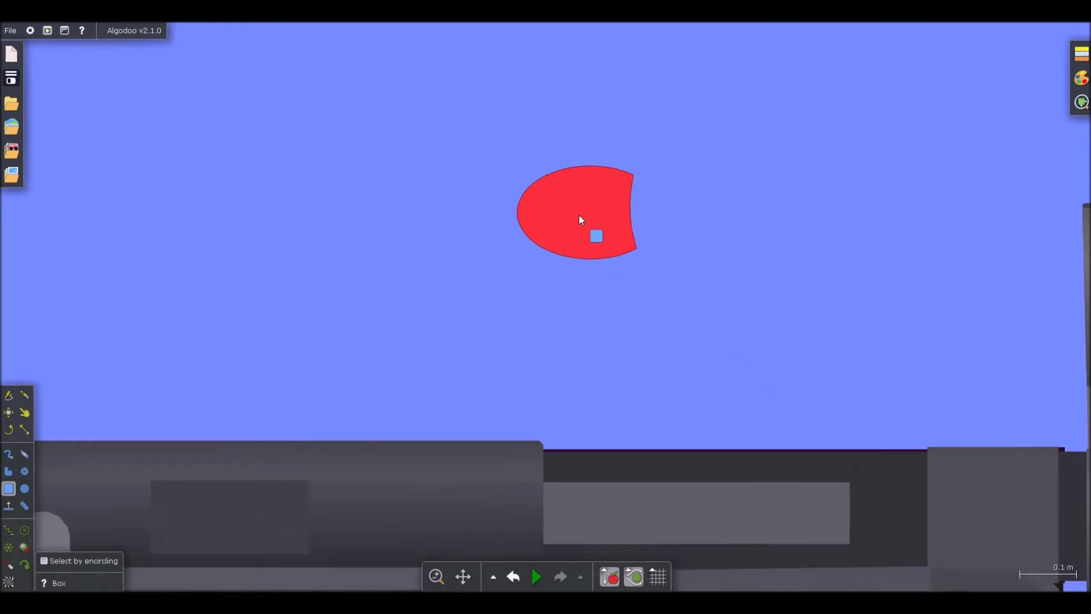
Step: Recolour the cut ellipse near-black with 0% saturation and 11% value, and turn off its borders
scroll(580, 220, down, 5)
scroll(580, 214, up, 2)
right_click(580, 213)
mouse_move(632, 348)
click(703, 465)
mouse_move(754, 371)
mouse_down()
mouse_move(676, 372)
mouse_move(703, 387)
mouse_up()
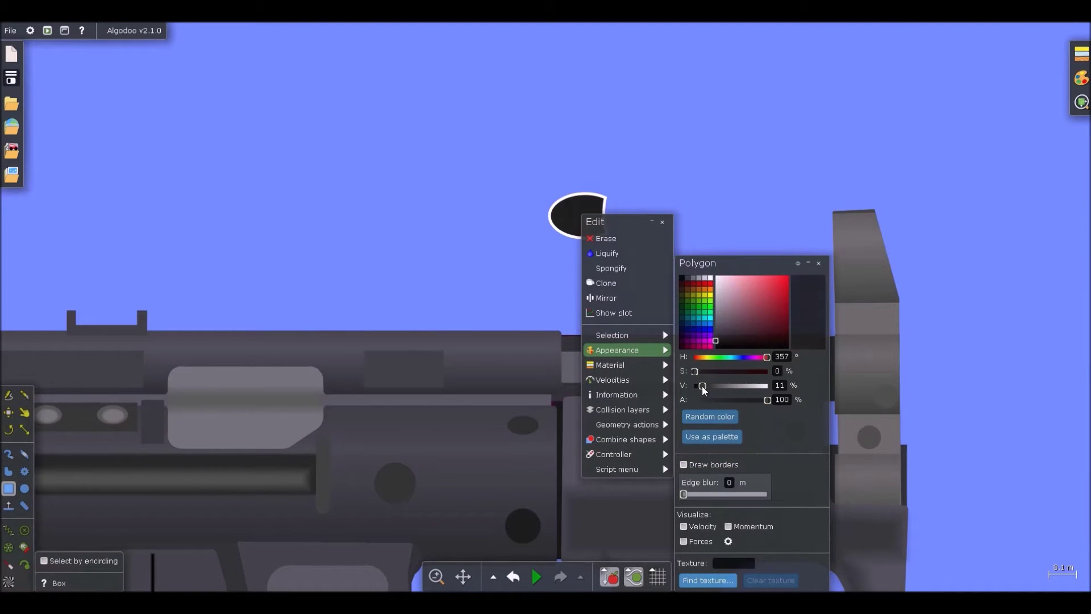
click(686, 176)
scroll(576, 210, down, 3)
Step: Move the black piece down onto the top of the gun's front section and open its collision layer settings
drag(577, 210, 585, 287)
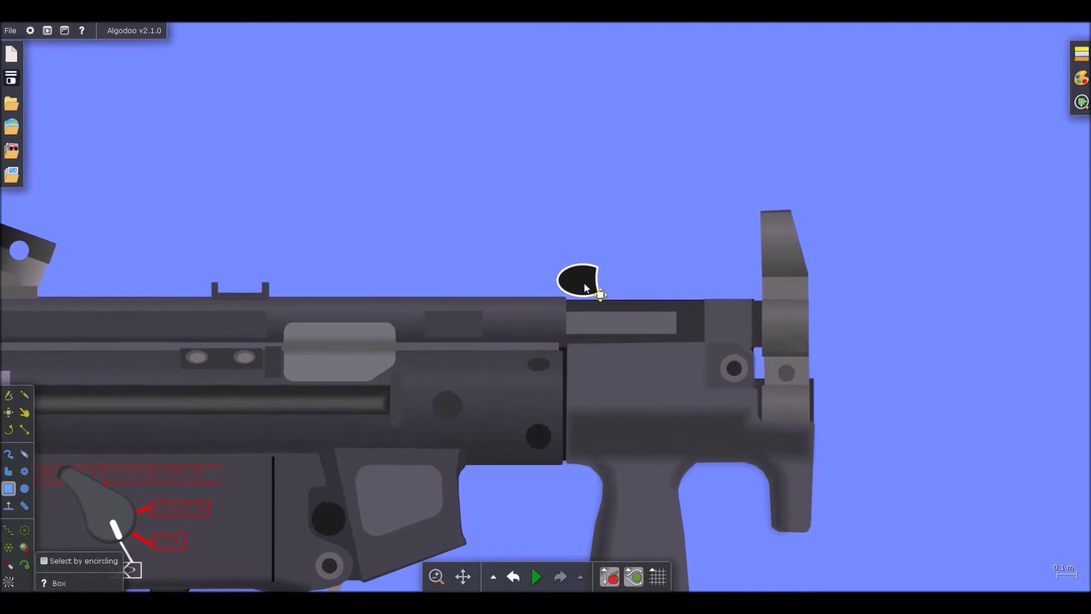
right_click(584, 288)
mouse_move(653, 478)
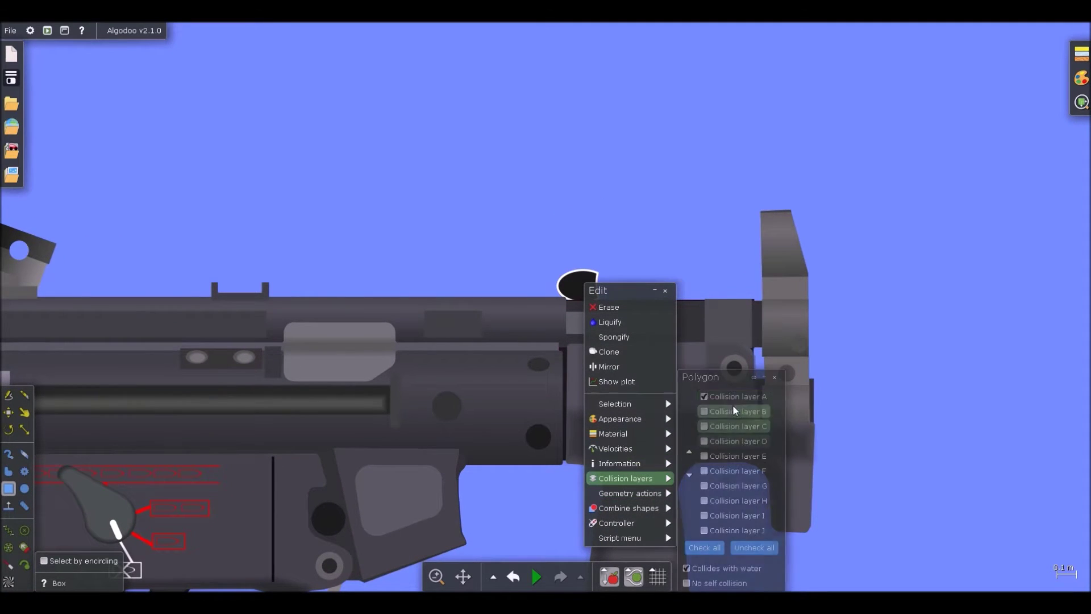
click(581, 266)
scroll(582, 270, up, 3)
click(587, 297)
click(581, 333)
key(ctrl+b)
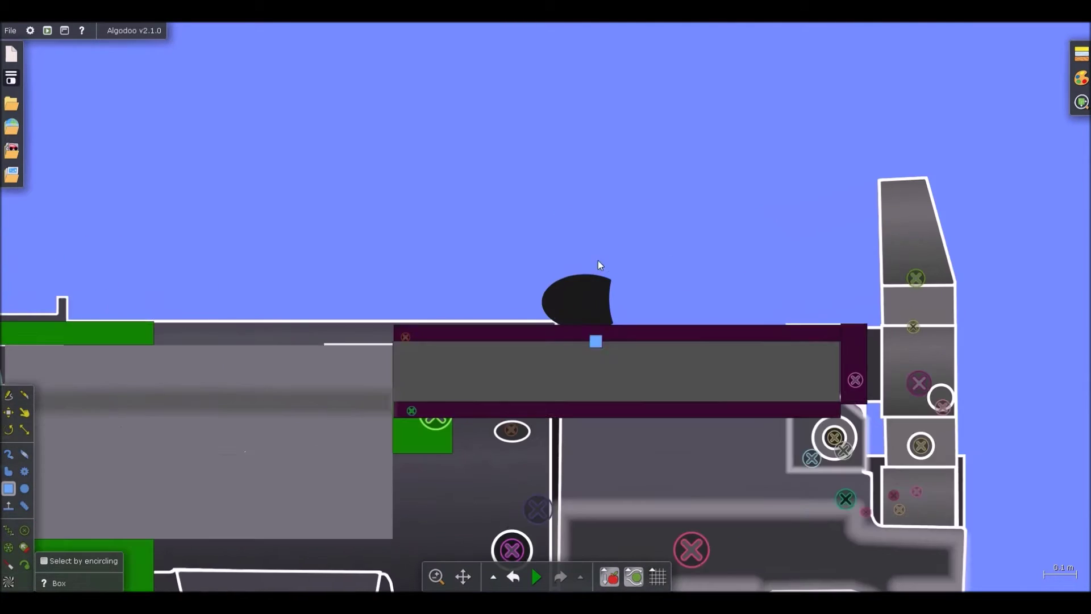
click(598, 260)
scroll(608, 277, down, 1)
scroll(602, 281, down, 4)
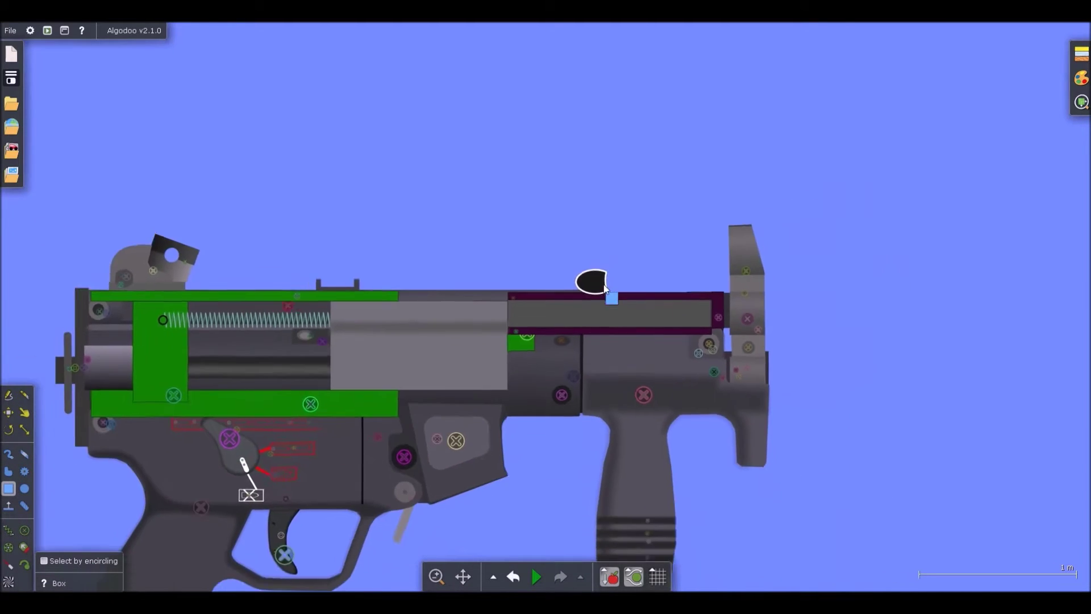
key(ctrl+z)
Step: Move the black piece forward near the front sight and send the outer gun parts behind the mechanism
click(590, 276)
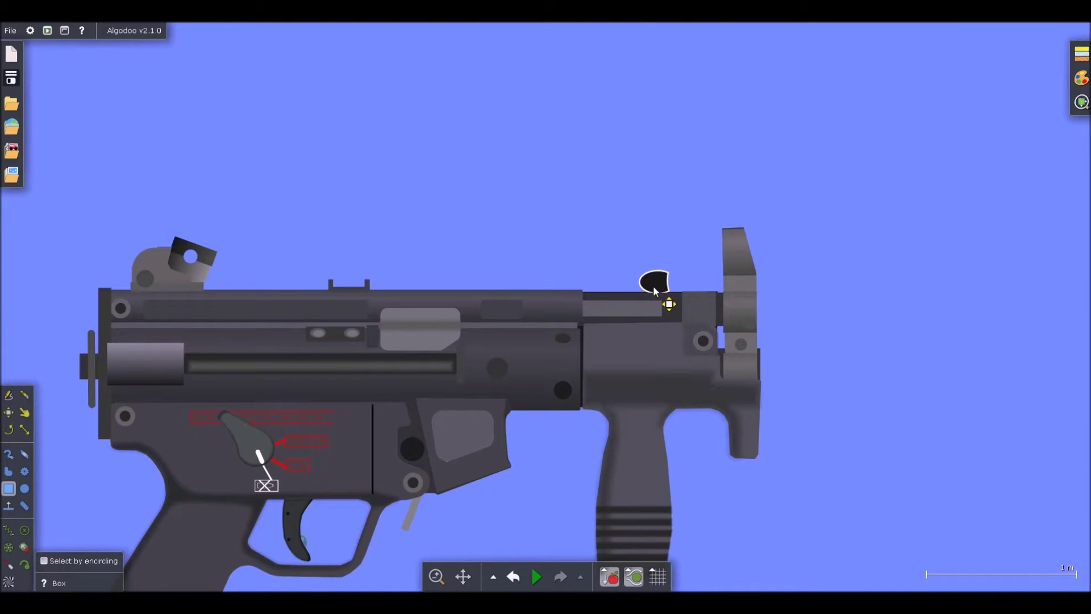
drag(679, 291, 666, 289)
click(679, 278)
scroll(679, 278, up, 2)
click(674, 313)
key(ctrl+b)
click(665, 299)
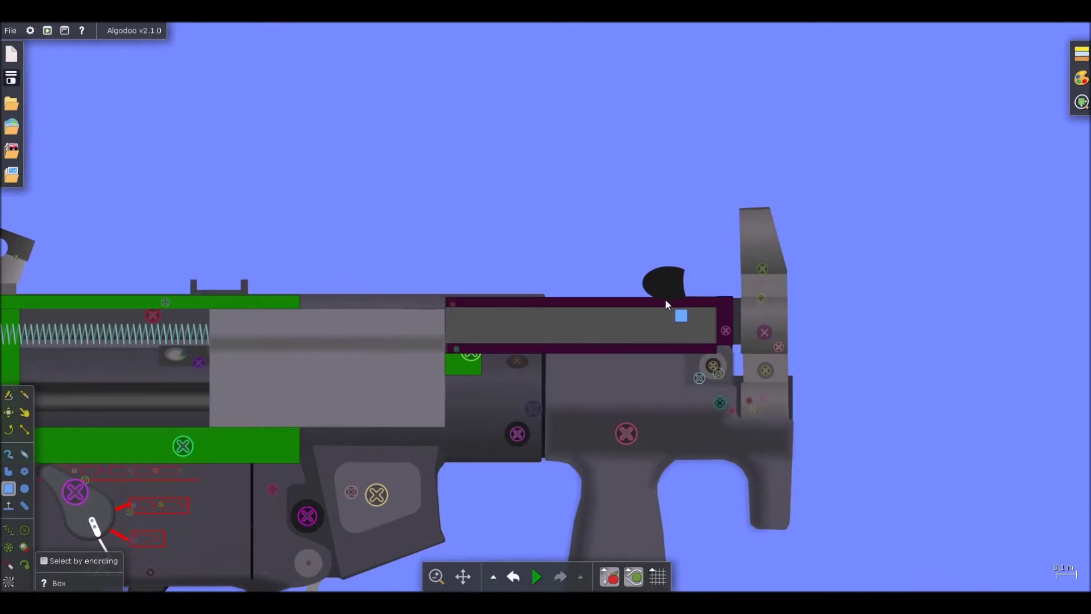
Step: Lower the black piece into the upper purple guide strip and send it behind the strip
scroll(666, 300, up, 5)
click(684, 328)
drag(684, 328, 685, 325)
key(ctrl+b)
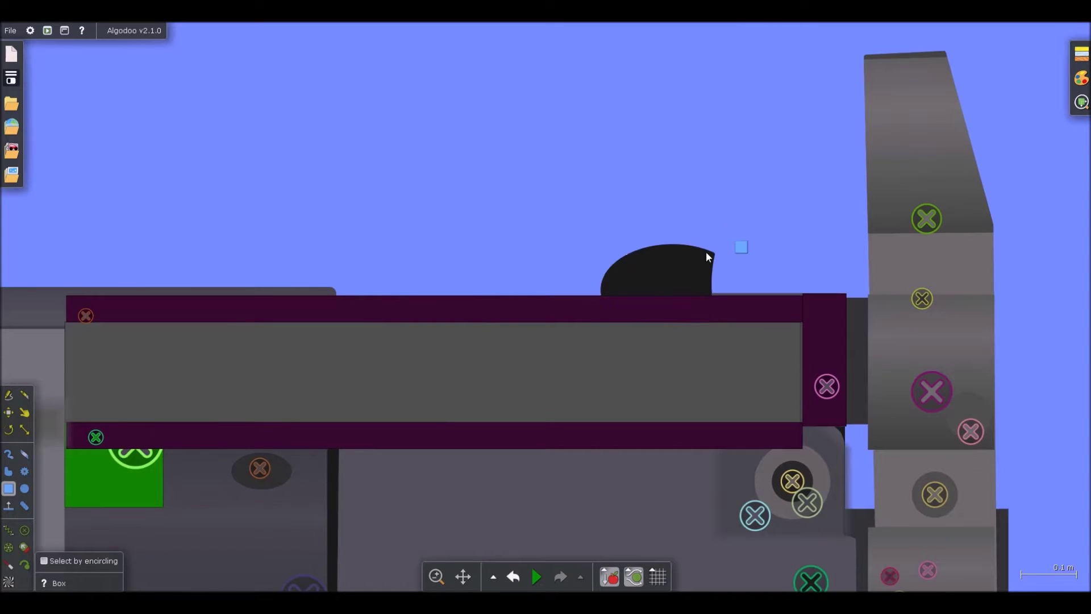
scroll(720, 235, down, 2)
scroll(694, 264, up, 1)
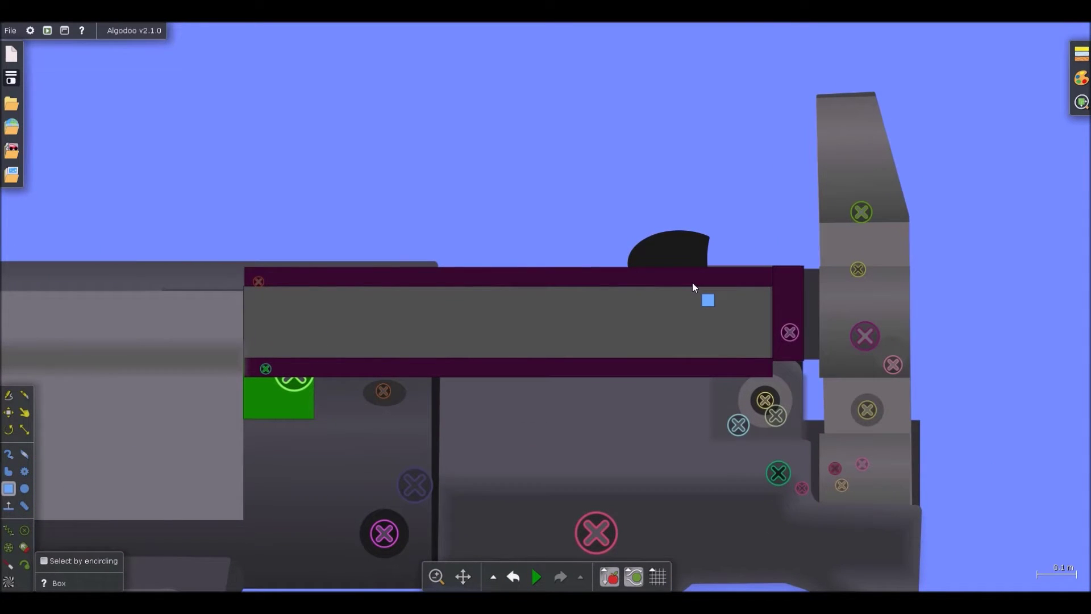
Step: Give the black piece a density of 100000 kg/m² with friction and restitution of 0
right_click(682, 260)
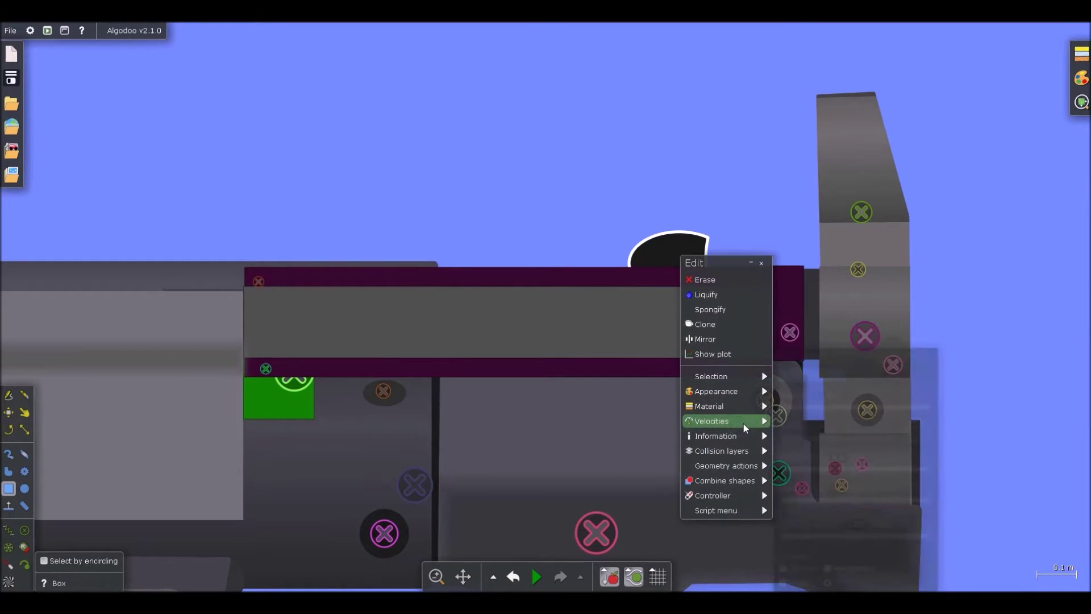
mouse_move(745, 407)
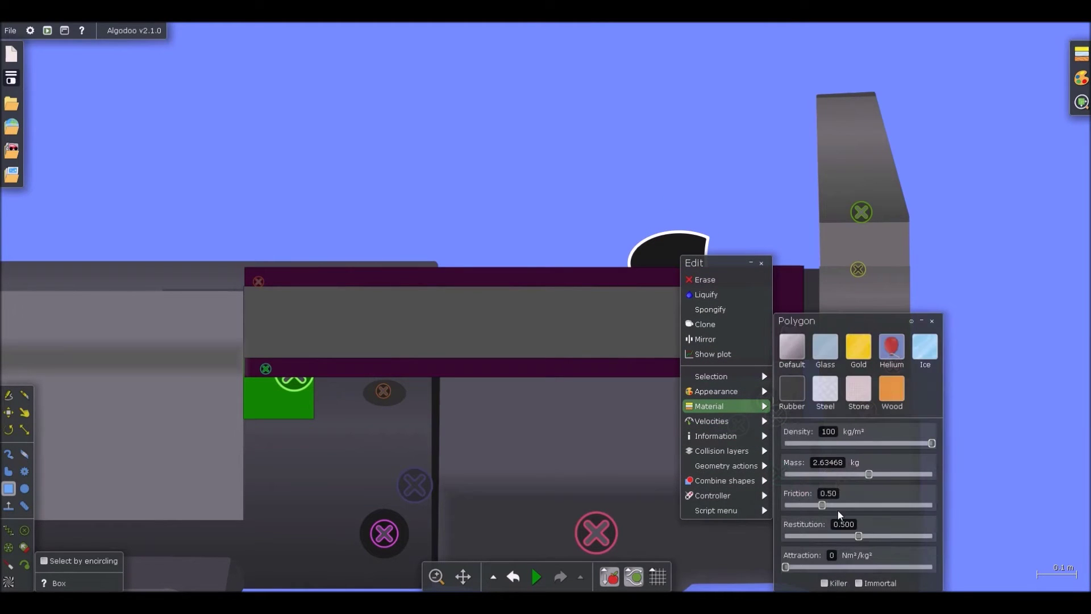
click(786, 536)
click(827, 431)
text(000)
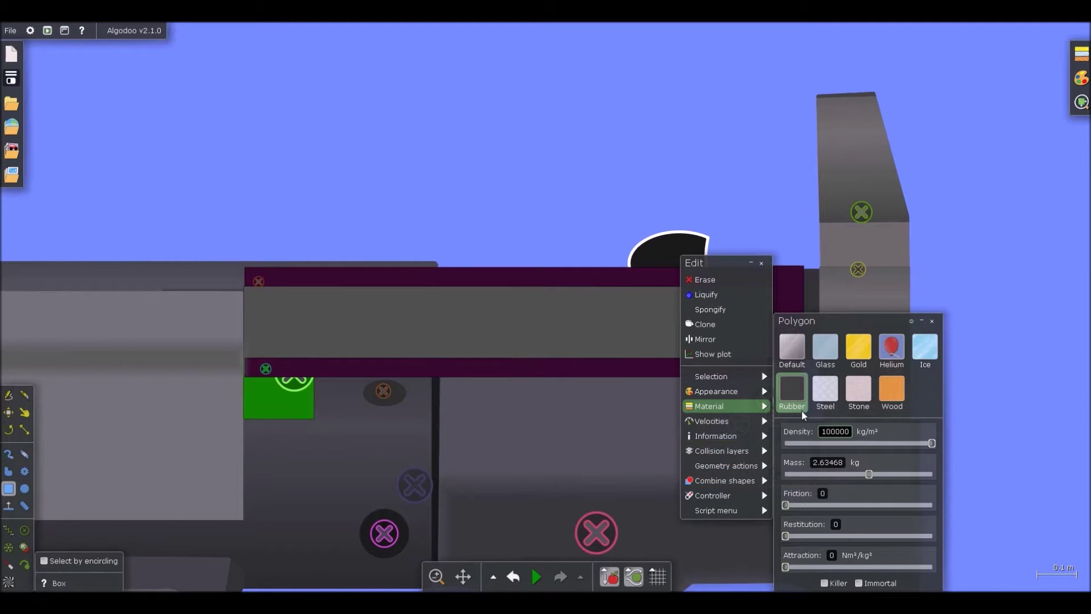
scroll(685, 254, up, 3)
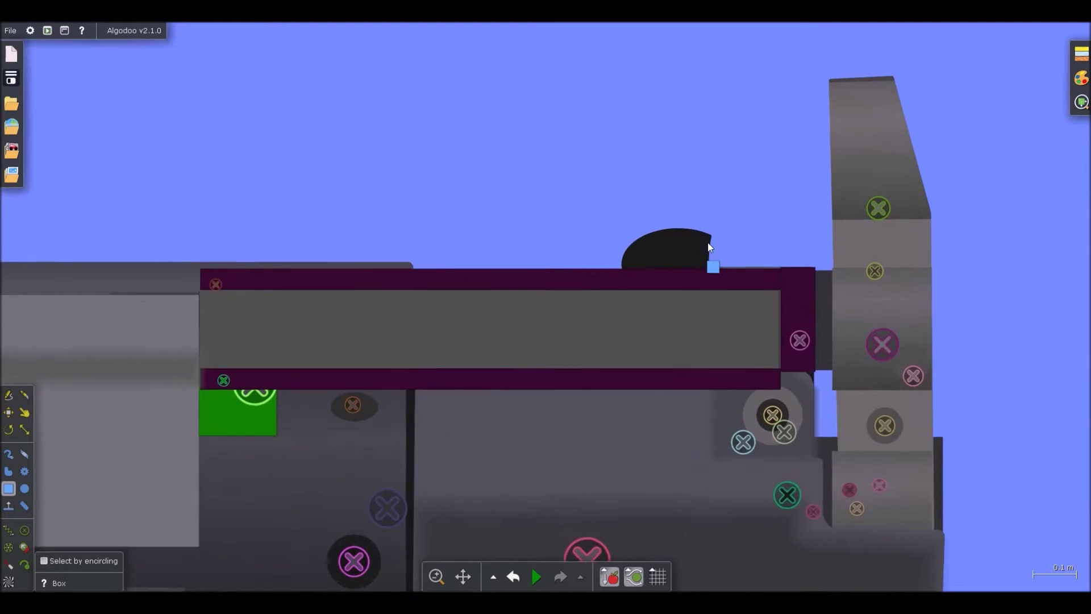
Step: Draw a long thin blue box, leave it without any collision layers, and place it along the upper guide strip's lower edge
scroll(665, 265, up, 3)
scroll(687, 182, down, 4)
scroll(684, 182, up, 4)
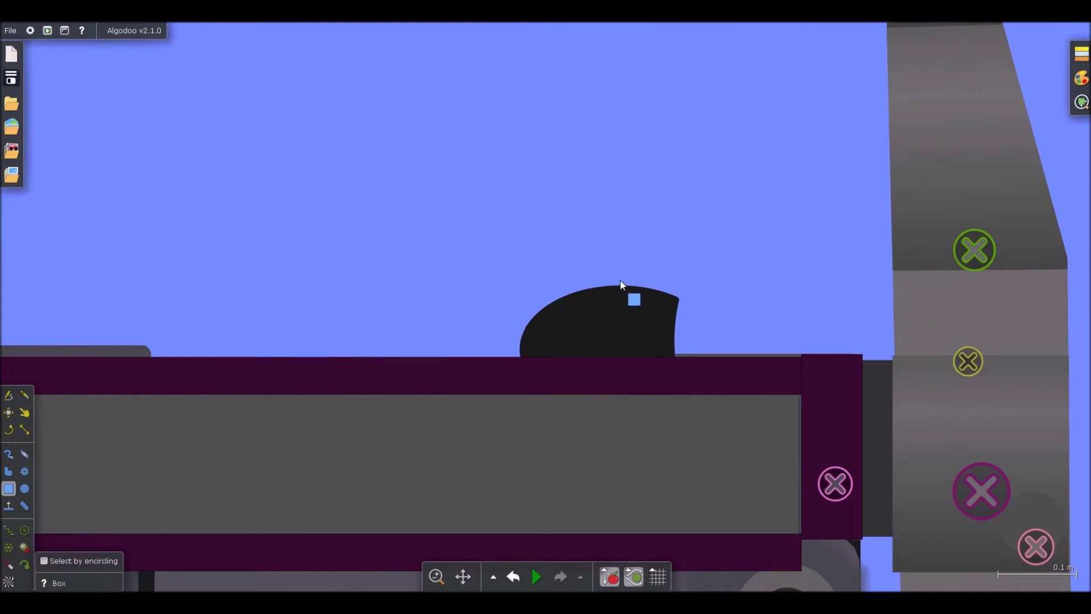
drag(643, 178, 175, 214)
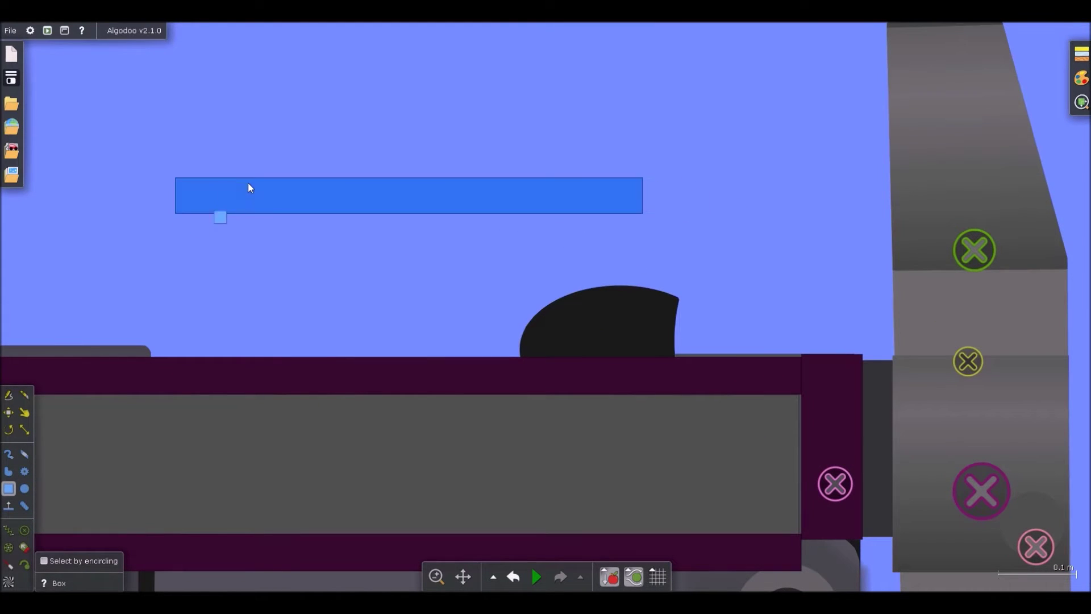
right_click(249, 184)
mouse_move(302, 392)
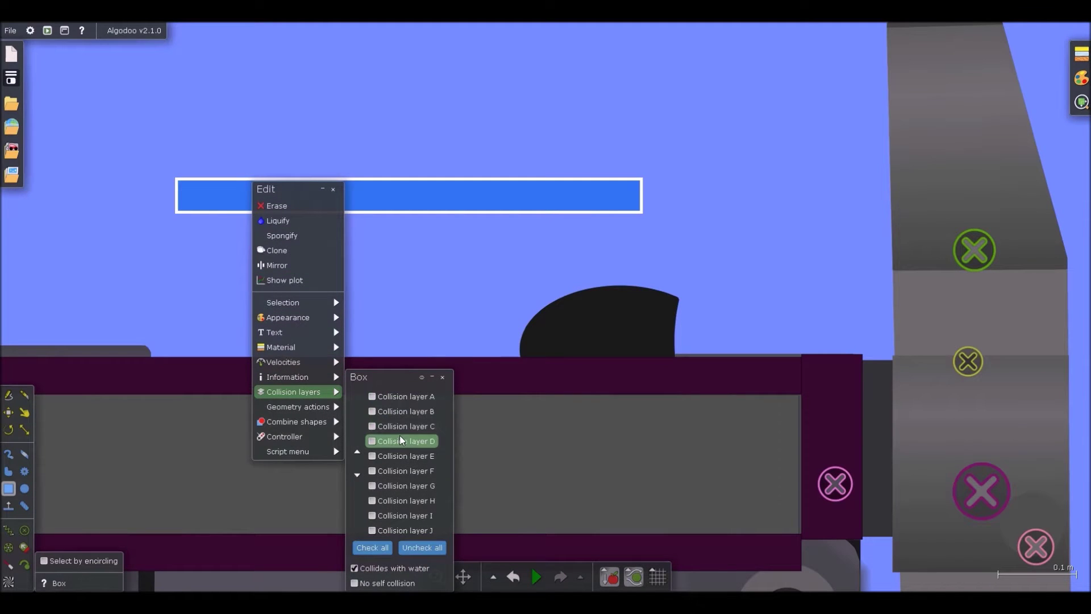
drag(452, 200, 451, 406)
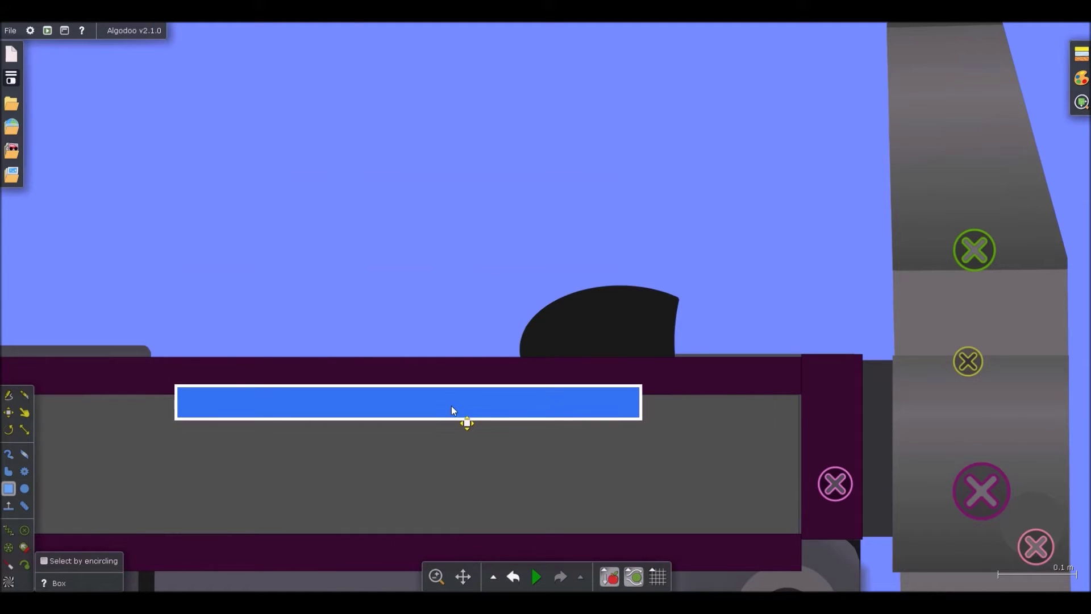
Step: Hinge the blue bar's rear end with an axle and fixate its front end beneath the black piece
key(a)
click(182, 406)
scroll(548, 395, up, 2)
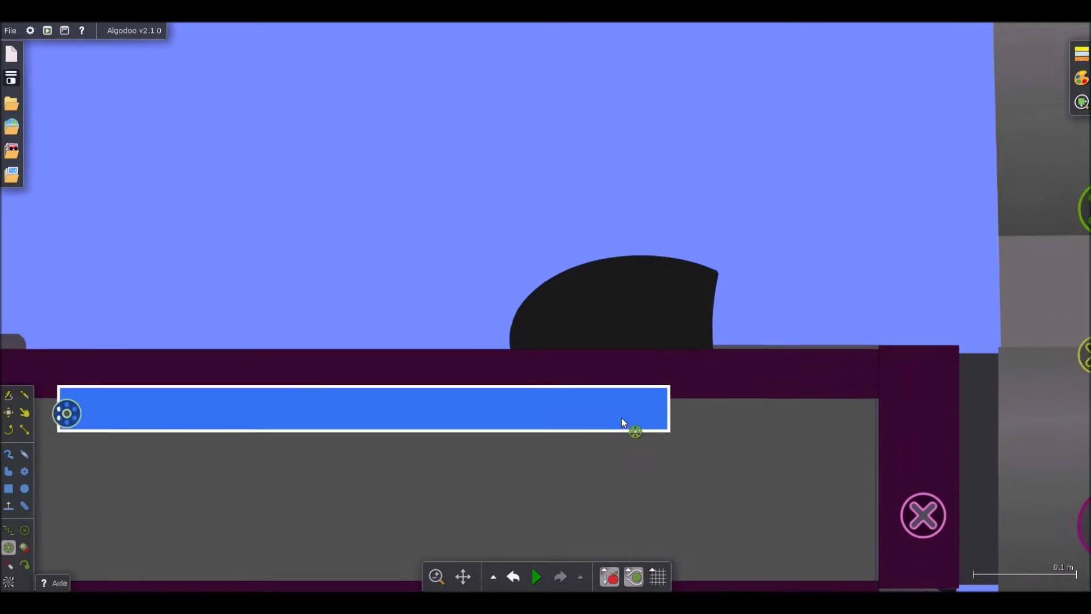
key(f)
click(630, 396)
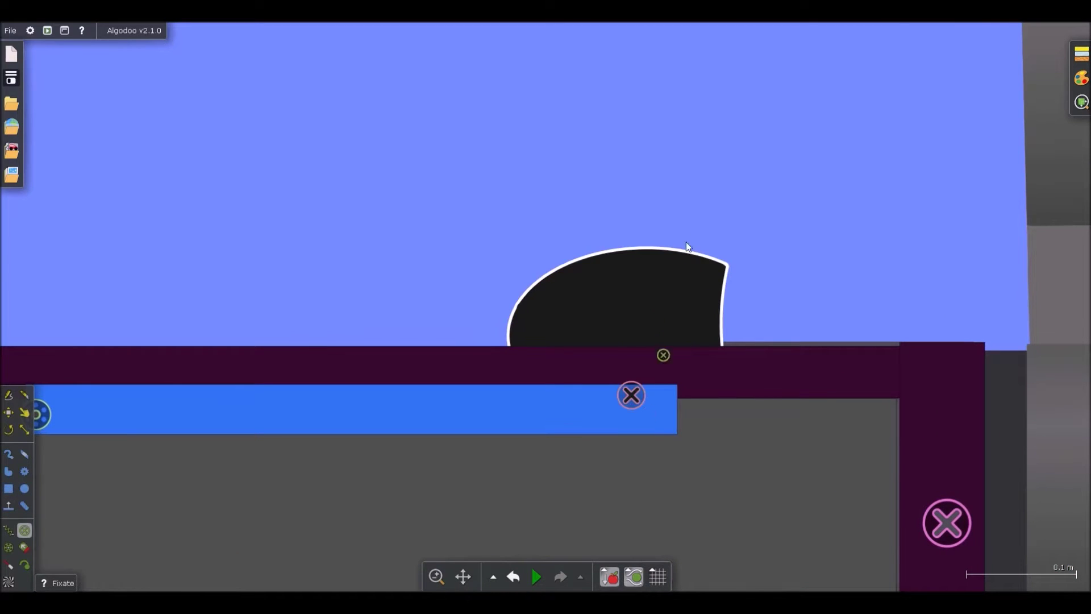
Step: Run the simulation, pull the black piece upward to test its hinged linkage, and undo the movement
key(d)
scroll(664, 254, down, 5)
key(space)
drag(666, 257, 653, 221)
key(ctrl+z)
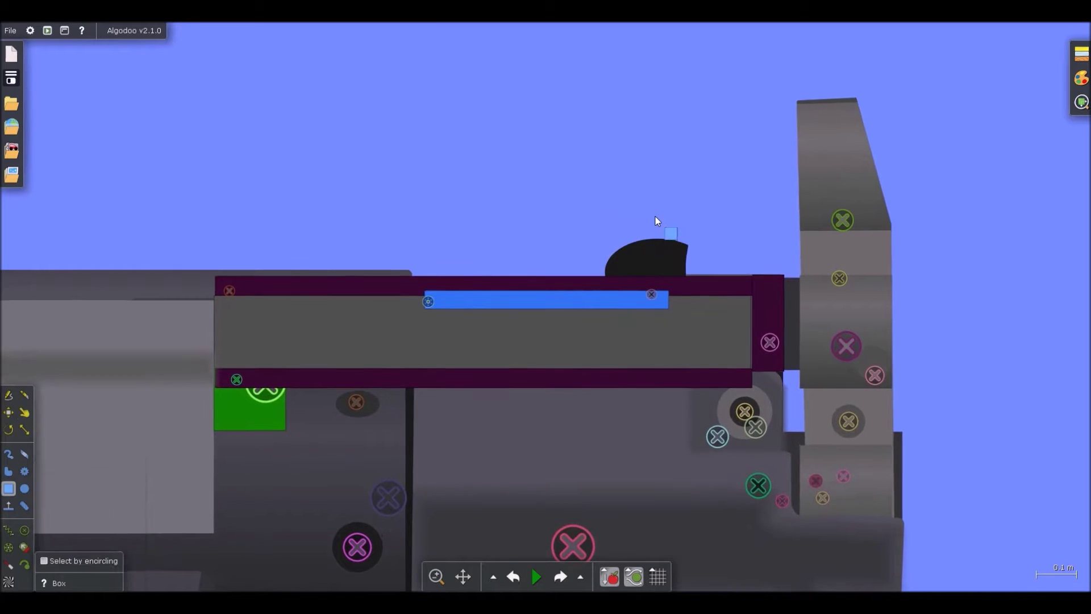
Step: Reduce the friction of the thin blue bar to its minimum
scroll(586, 307, up, 3)
key(b)
right_click(578, 293)
mouse_move(607, 458)
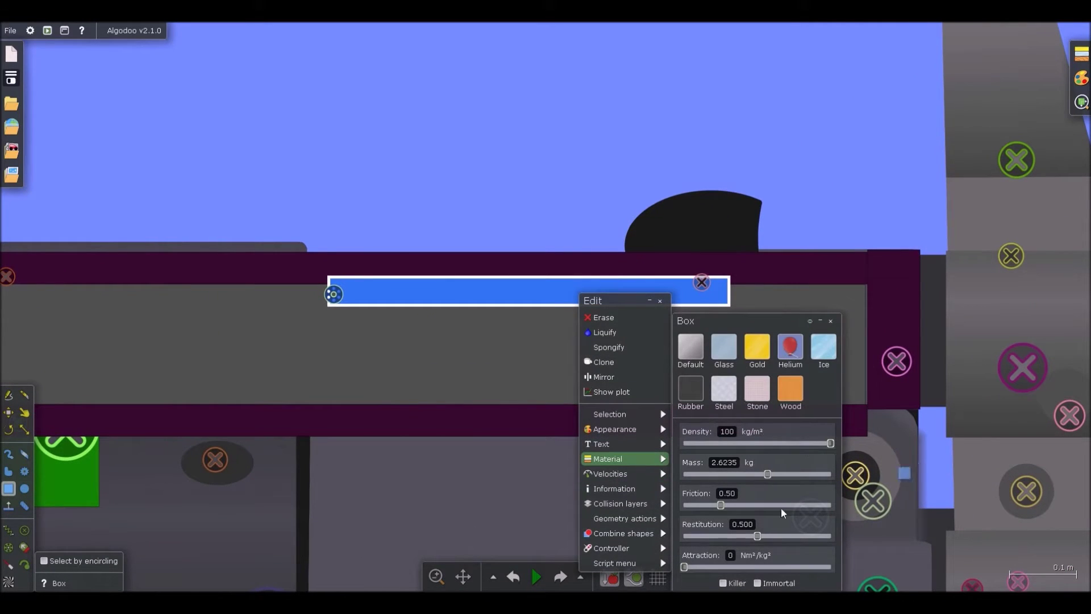
drag(709, 506, 667, 512)
click(538, 159)
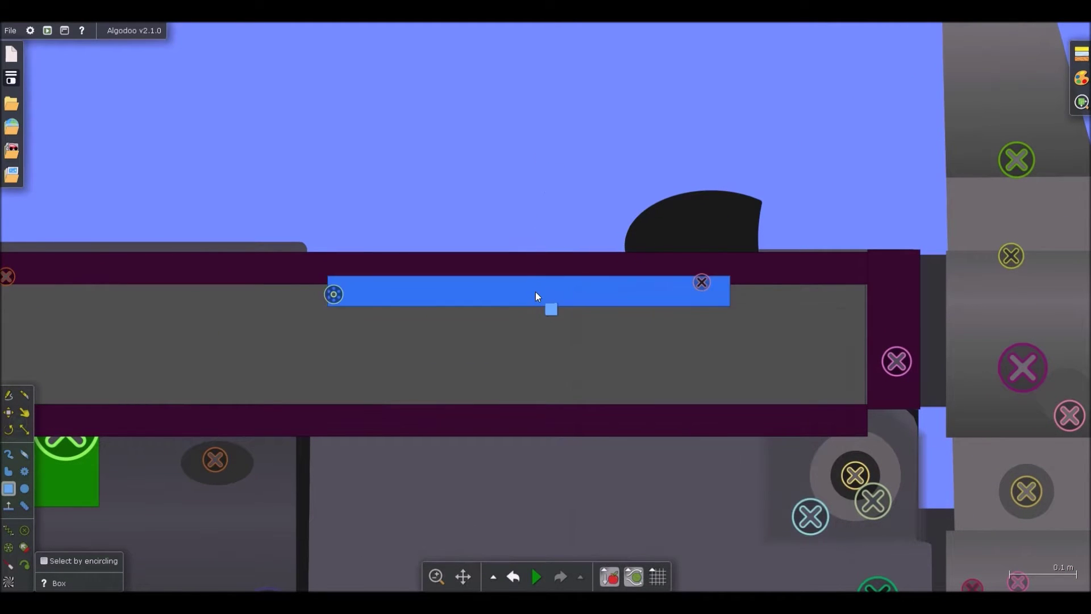
Step: Paste a copy of the thin blue bar just beneath the hinged one, offset forward, and fixate it
key(ctrl+v)
drag(537, 326, 577, 330)
Step: Run the simulation, pull the black piece to test its hinged bar against the new lower bar, and undo the movements
key(d)
key(space)
drag(730, 228, 380, 355)
key(ctrl+z)
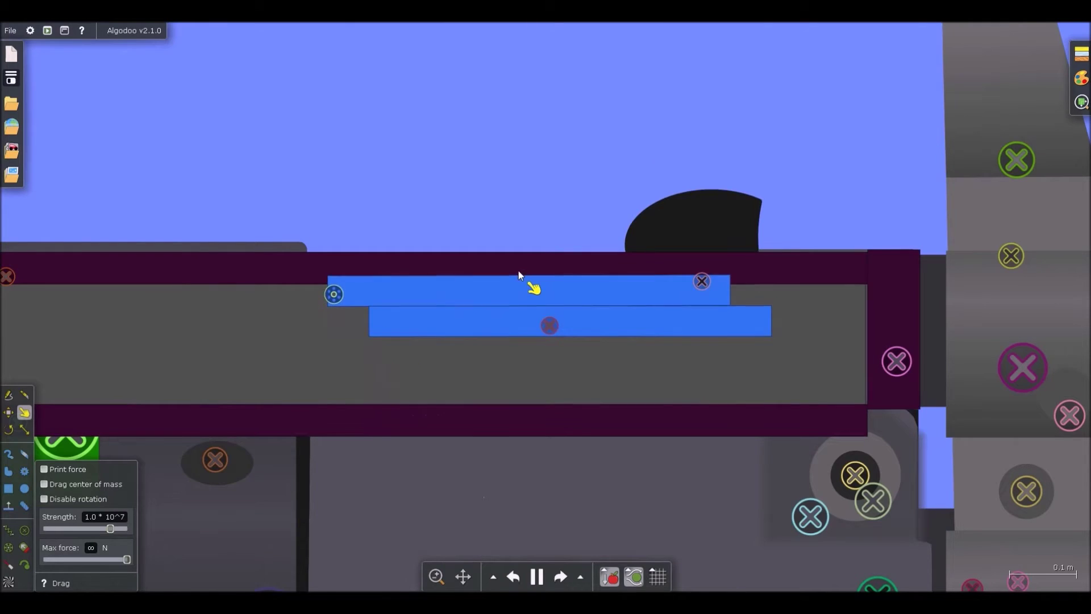
scroll(539, 242, down, 6)
mouse_move(628, 248)
mouse_down()
mouse_move(510, 299)
mouse_move(355, 303)
mouse_move(629, 257)
mouse_up()
key(ctrl+z)
Step: Set the density of both thin blue bars to 10000 kg/m²
scroll(595, 265, up, 6)
key(b)
click(596, 262)
shift+click(598, 276)
right_click(599, 276)
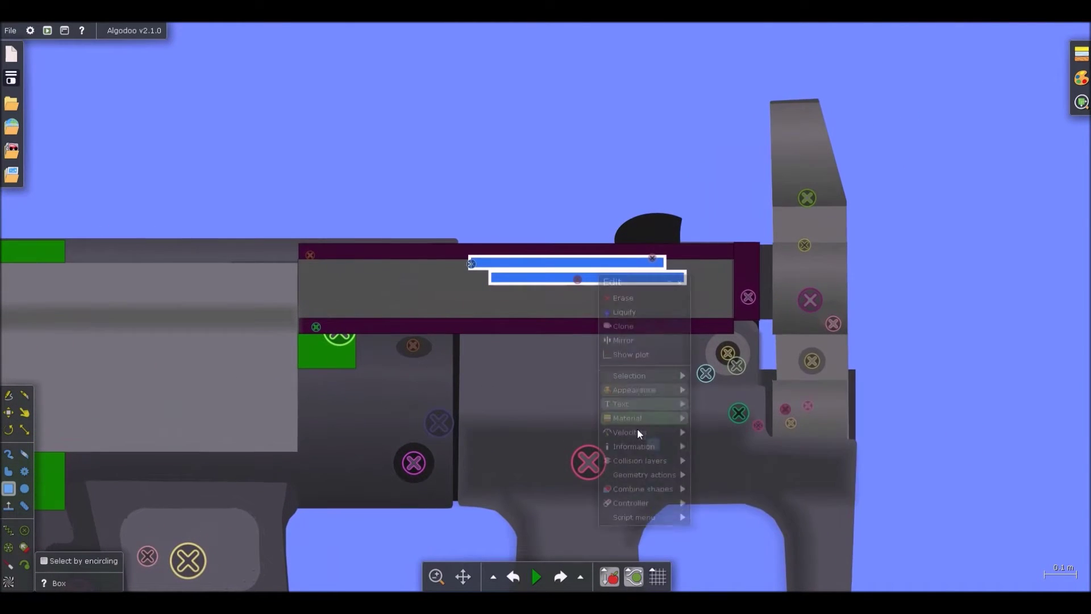
mouse_move(637, 428)
click(749, 463)
text(0000)
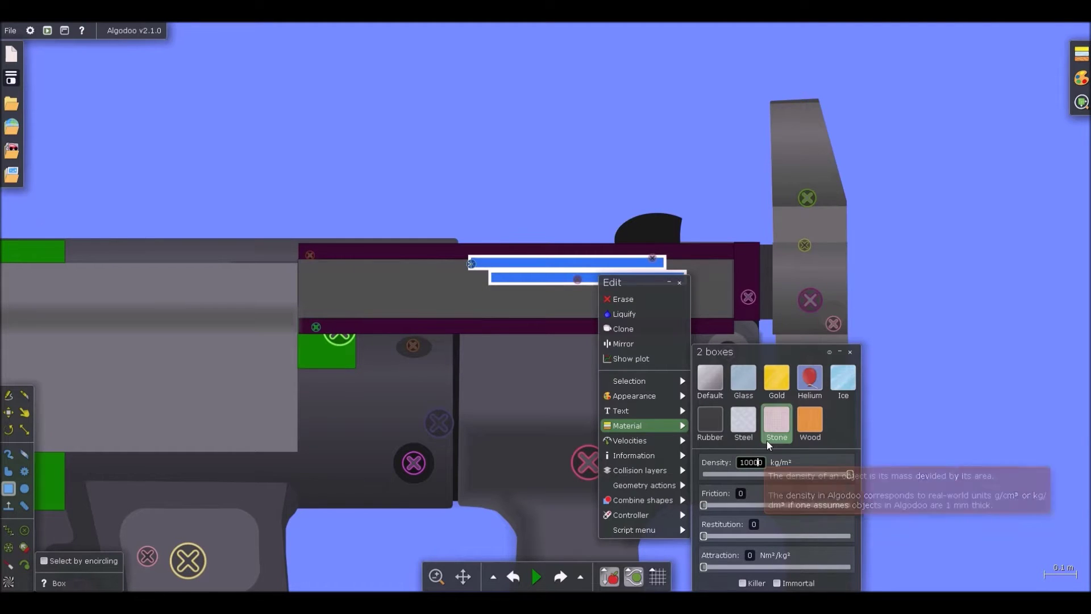
key(Return)
click(577, 162)
Step: Run the simulation and pull the black piece all the way back to test the denser bars
scroll(646, 244, down, 4)
key(d)
key(space)
drag(656, 237, 375, 263)
Step: Place another copy of the blue bar across the upper guide strip beneath the black piece, and undo fixating it
mouse_move(662, 243)
mouse_down()
mouse_move(536, 291)
mouse_move(325, 278)
mouse_move(482, 254)
mouse_move(625, 264)
mouse_move(631, 257)
mouse_move(585, 255)
mouse_move(686, 224)
mouse_up()
key(space)
scroll(658, 244, up, 4)
key(b)
scroll(625, 263, up, 3)
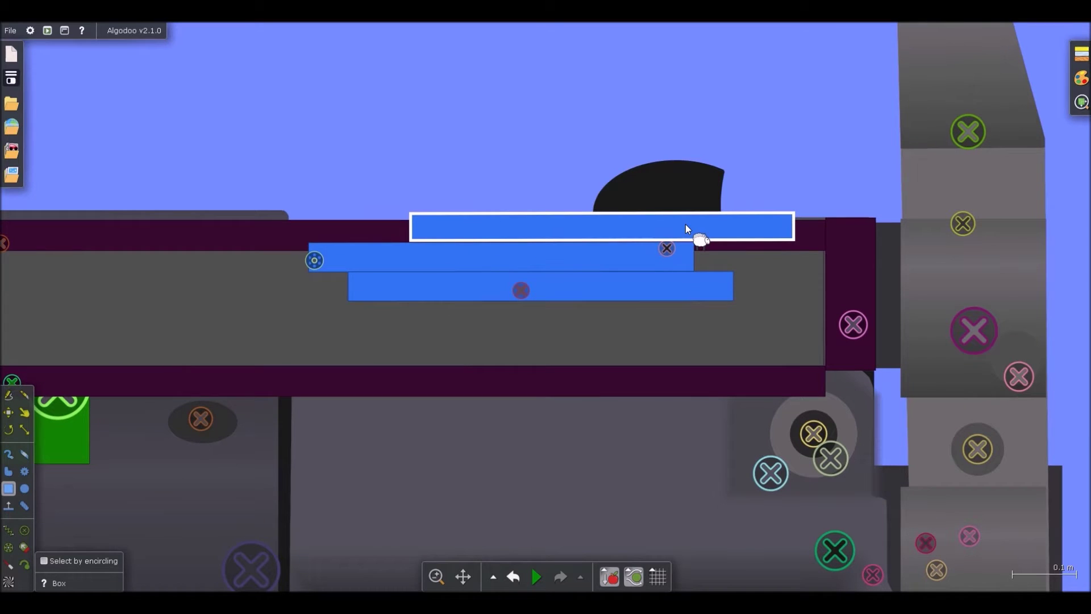
key(f)
click(747, 232)
scroll(742, 222, down, 1)
scroll(723, 224, up, 1)
key(ctrl+z)
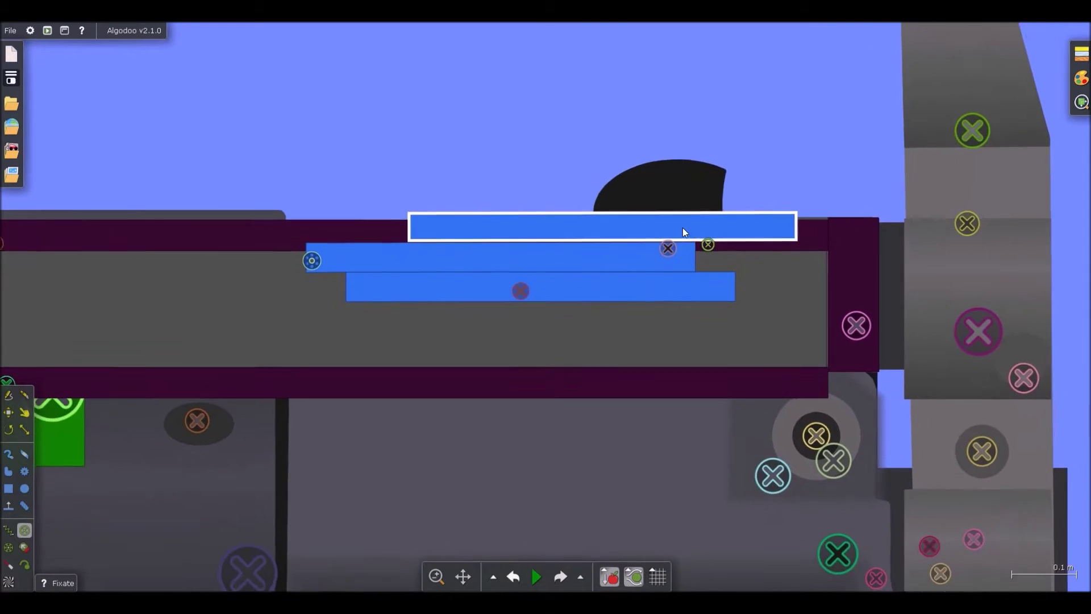
Step: Scale the upper blue bar thinner, shift it forward within the upper guide strip, and fixate it there
scroll(654, 221, up, 3)
key(s)
drag(569, 220, 567, 231)
key(f)
right_click(559, 233)
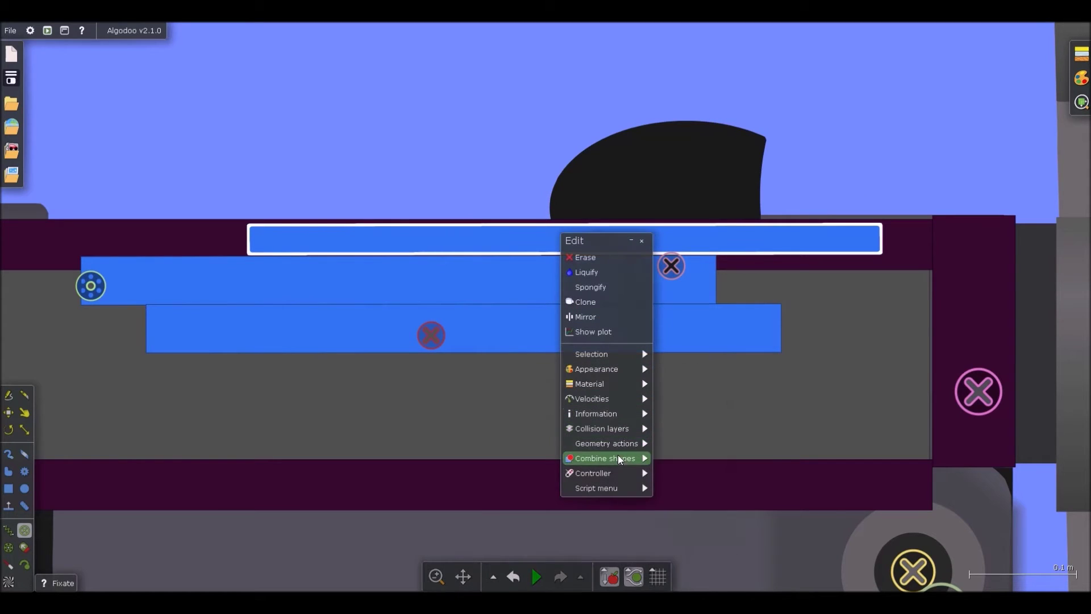
mouse_move(606, 444)
click(710, 552)
right_click(605, 243)
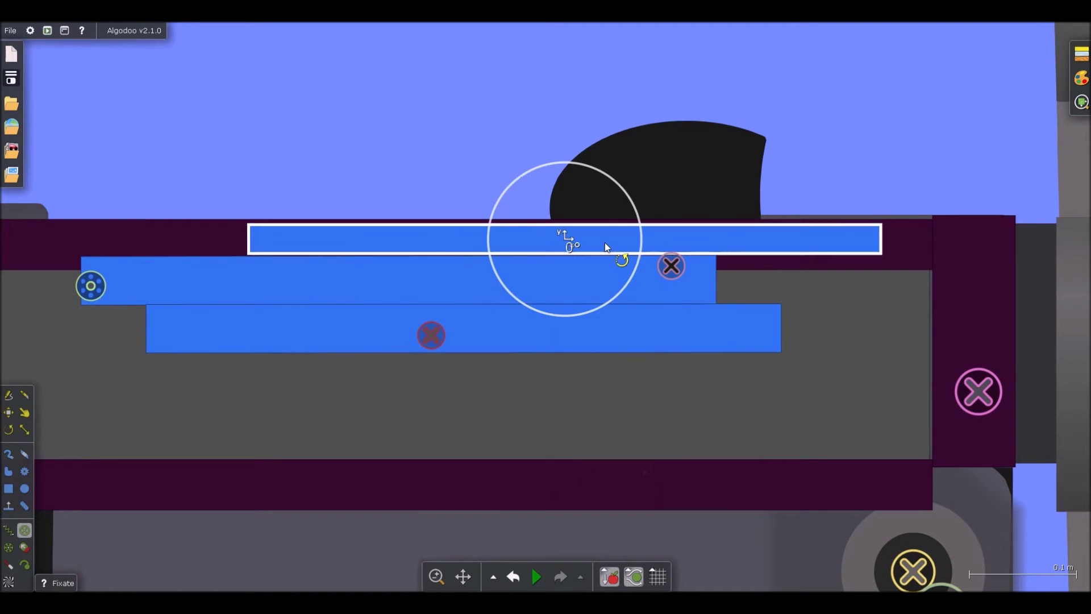
key(m)
drag(680, 237, 738, 237)
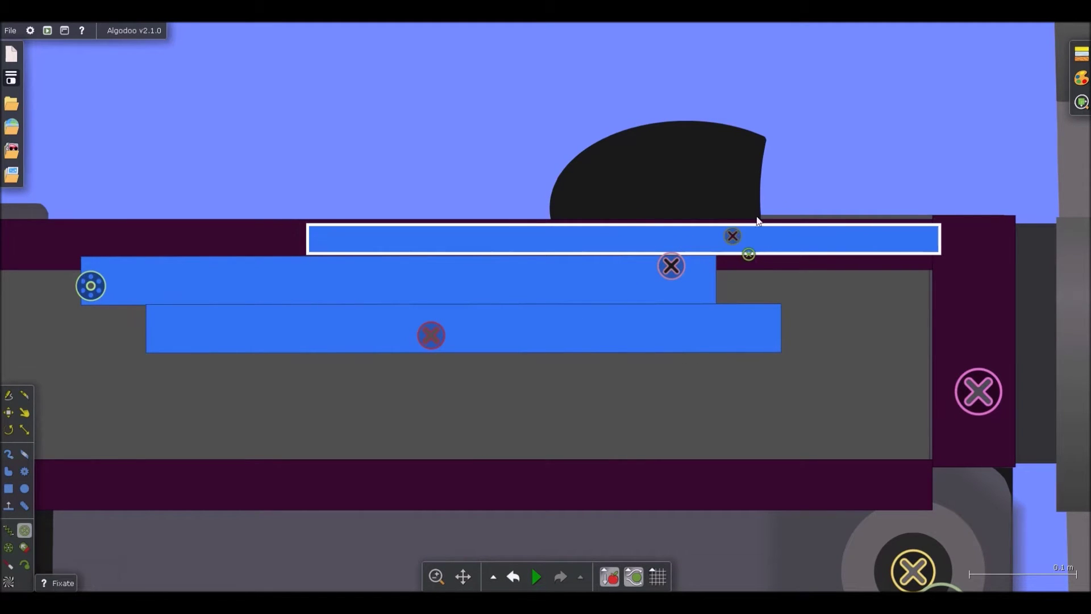
Step: Run the simulation, pull the black piece back along the guide, and pause with it retracted
key(d)
key(space)
scroll(751, 189, down, 8)
drag(751, 187, 387, 246)
key(space)
key(b)
Step: Stretch the thin blue bar in the upper guide strip lengthwise until its rear end nearly reaches the retracted black piece
scroll(712, 222, up, 3)
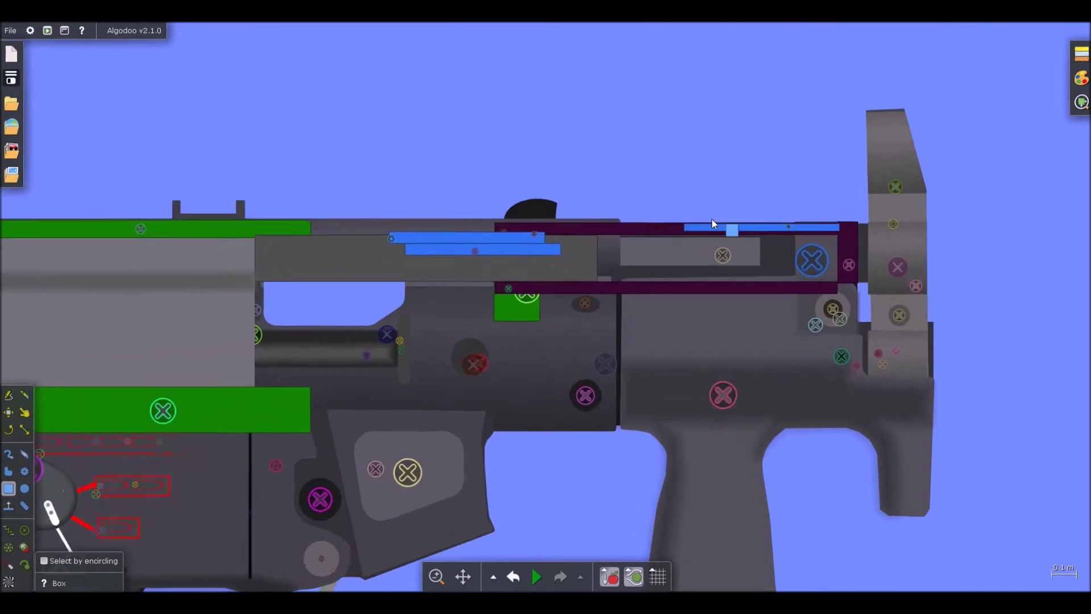
scroll(711, 221, up, 2)
click(690, 243)
key(x)
drag(675, 241, 495, 243)
Step: Add a short, thin, slightly tilted blue bar above the rear half of the hinged bar
key(b)
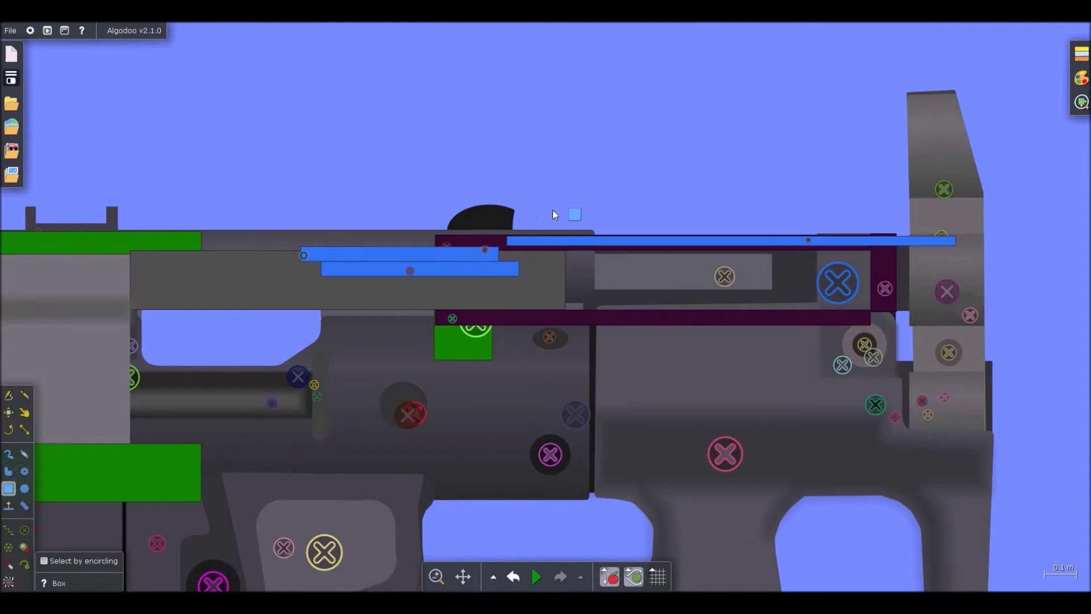
scroll(501, 243, up, 1)
key(c)
scroll(506, 250, up, 1)
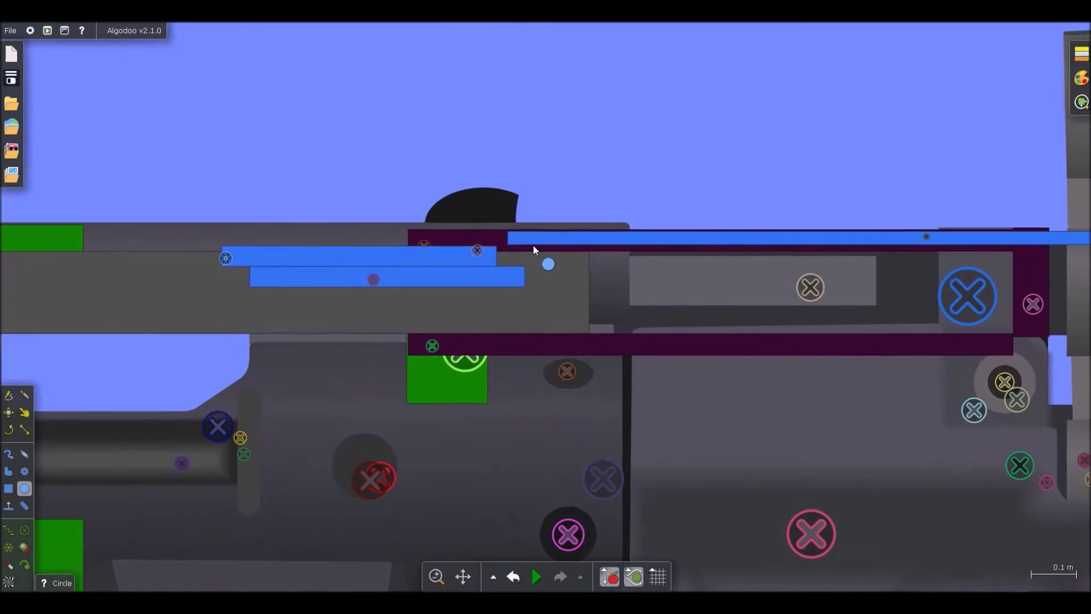
click(454, 259)
drag(454, 259, 393, 220)
key(x)
drag(462, 203, 371, 224)
key(b)
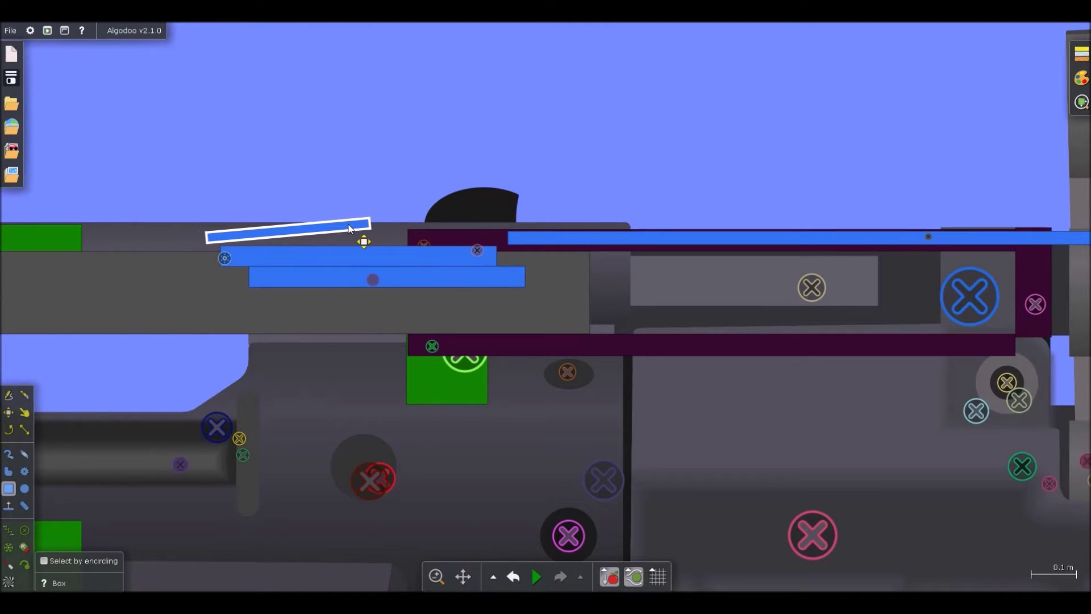
Step: Shrink the short tilted bar slightly, position it just above the hinged bar's rear end, and fixate it
key(s)
scroll(358, 227, up, 3)
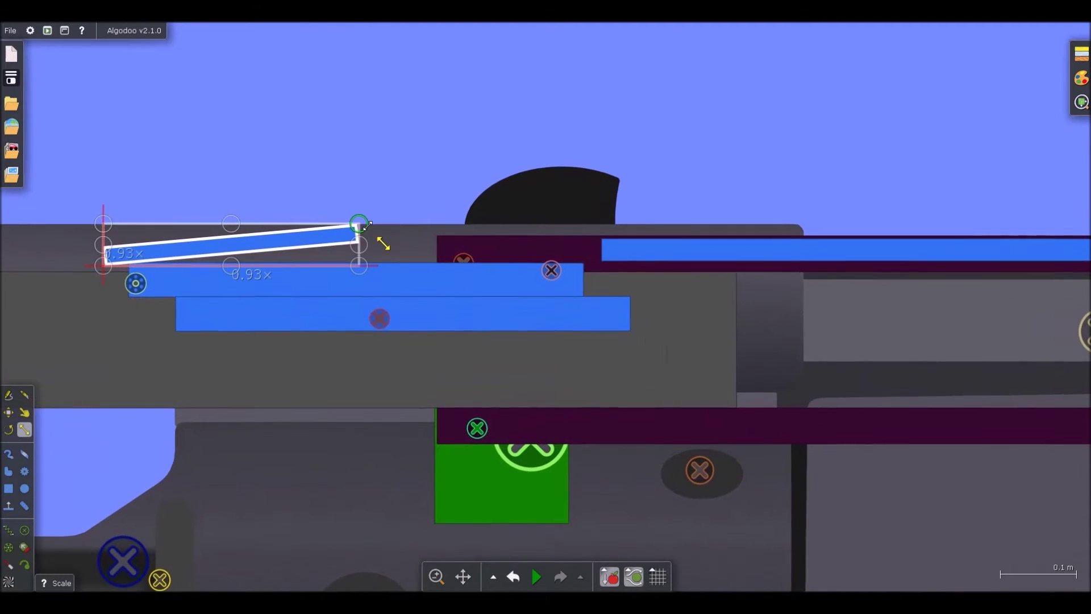
drag(364, 225, 354, 226)
key(b)
drag(295, 242, 357, 227)
key(s)
key(d)
scroll(354, 133, down, 2)
scroll(410, 183, down, 2)
key(f)
click(340, 198)
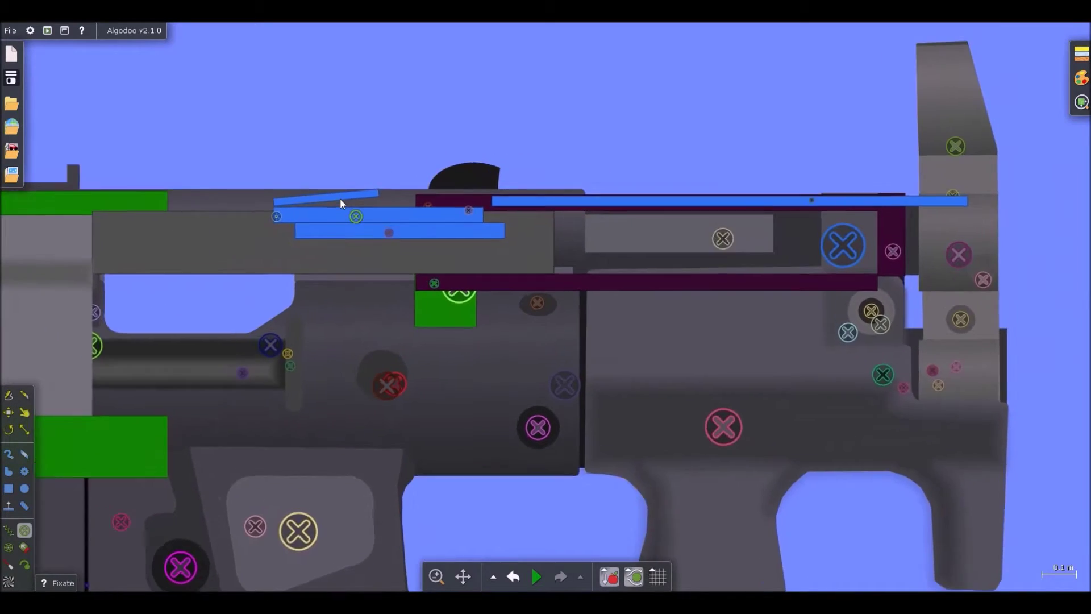
Step: Try pulling the black piece up and backward against the short tilted bar, and undo the movement
scroll(386, 216, up, 2)
scroll(340, 211, down, 3)
scroll(600, 203, up, 2)
key(b)
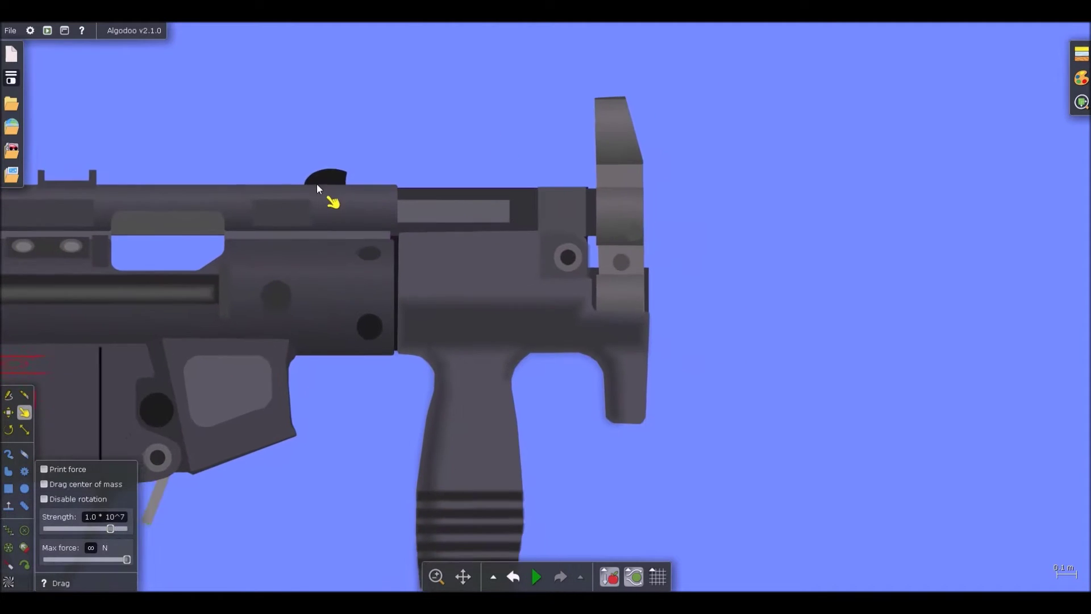
drag(316, 183, 210, 84)
key(ctrl+z)
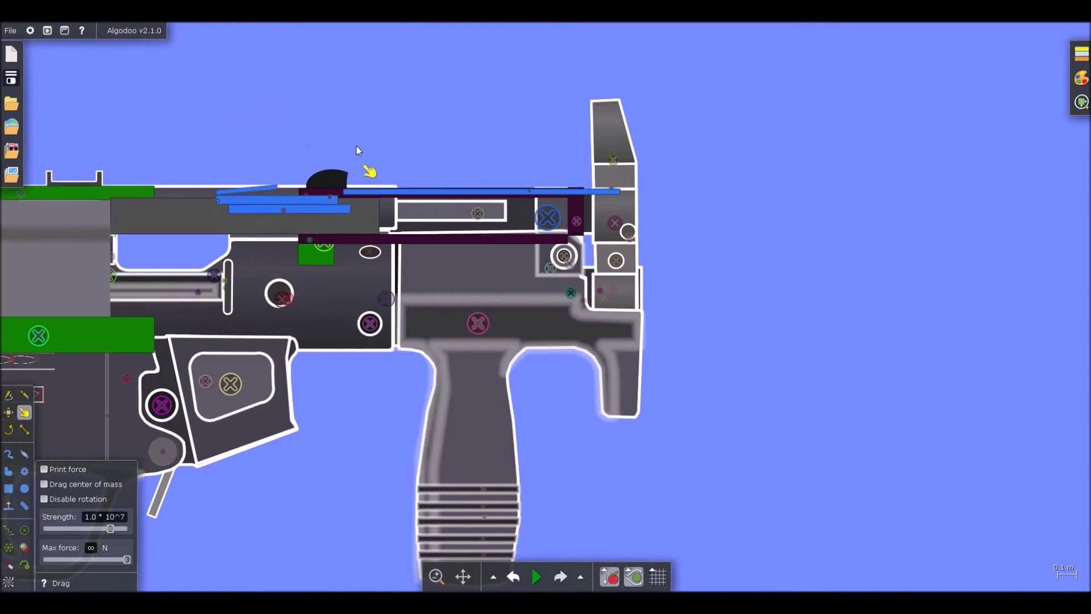
Step: Run the simulation, pull the retracted black piece further back to test the tilted stop, and pause
scroll(284, 193, up, 2)
key(b)
key(d)
scroll(336, 196, down, 1)
key(space)
drag(355, 175, 254, 161)
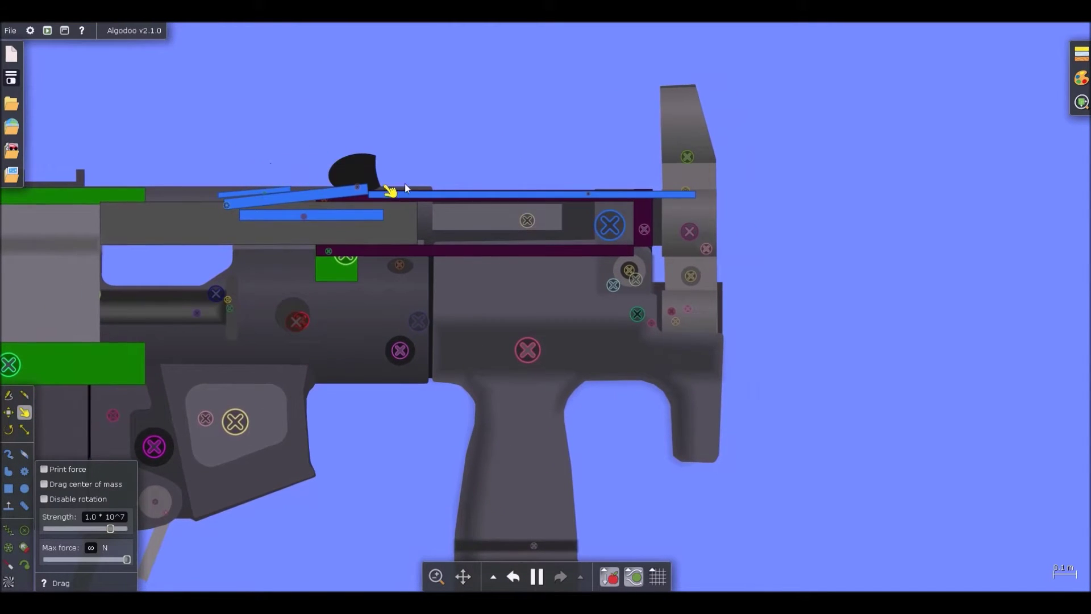
scroll(426, 224, down, 3)
scroll(397, 210, up, 2)
key(space)
Step: Select all four thin blue bars and set their density to 10000 kg/m²
key(b)
click(308, 203)
ctrl+click(312, 209)
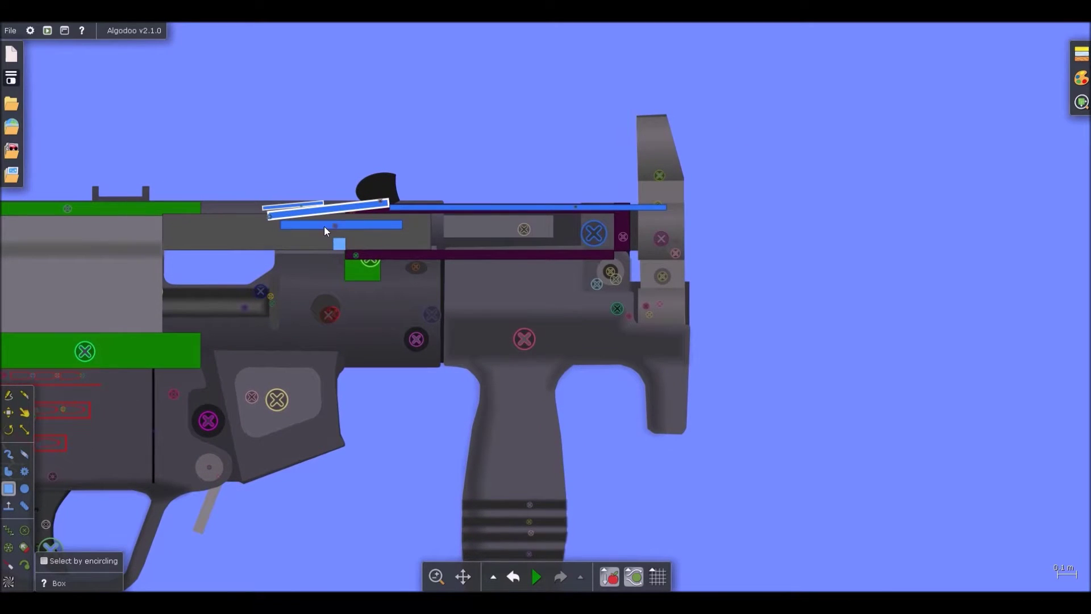
shift+click(324, 226)
shift+click(429, 208)
right_click(431, 209)
mouse_move(467, 359)
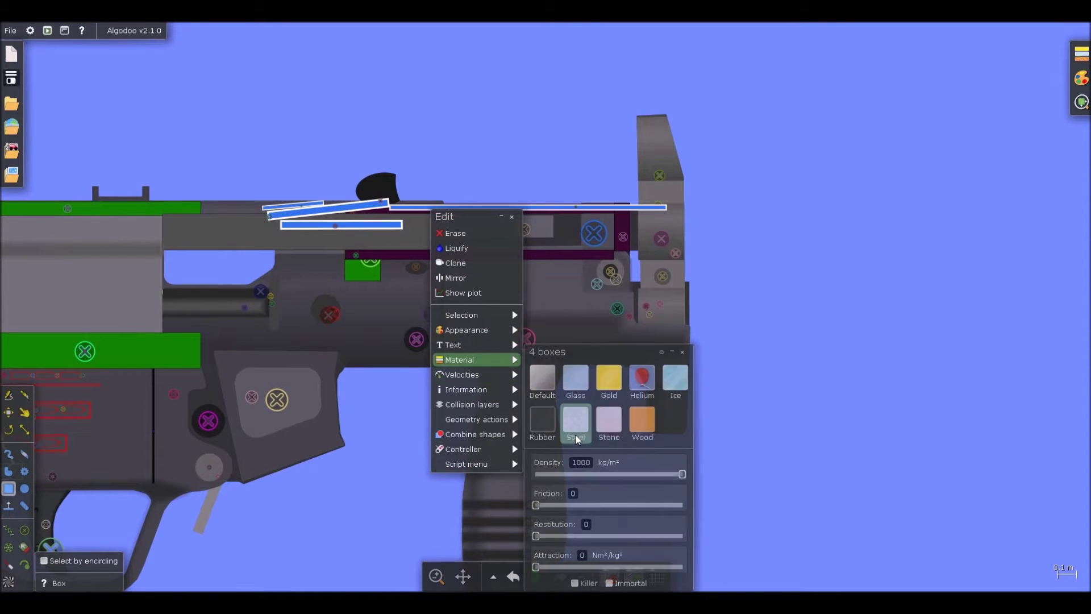
click(585, 462)
text(0)
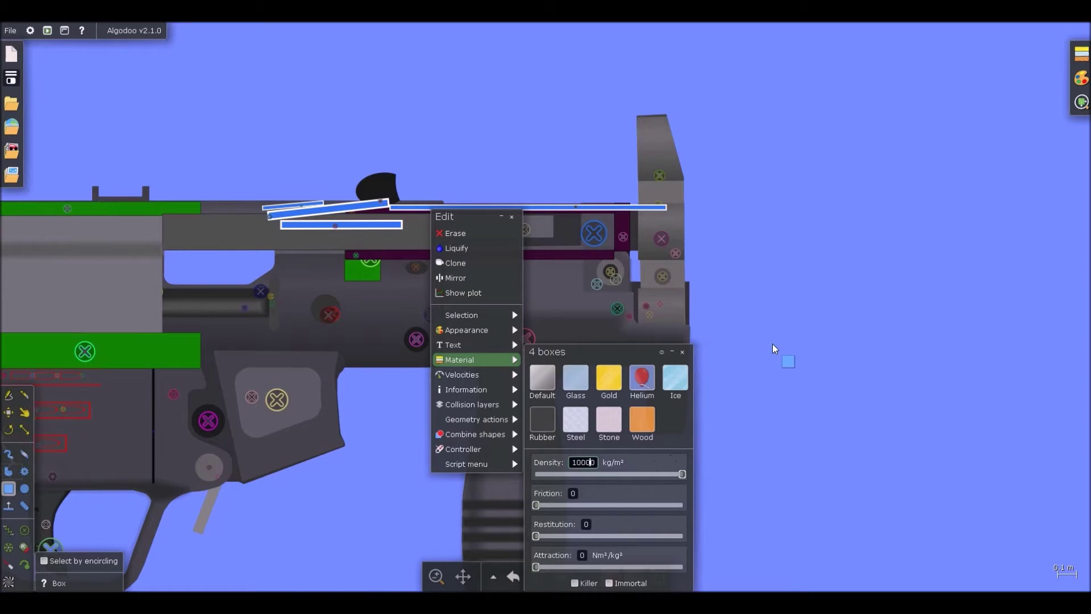
click(769, 344)
Step: Run the simulation, repeatedly pull the black handle piece back to check that it locks and releases, and pause
scroll(478, 251, down, 3)
key(space)
key(d)
drag(418, 215, 258, 240)
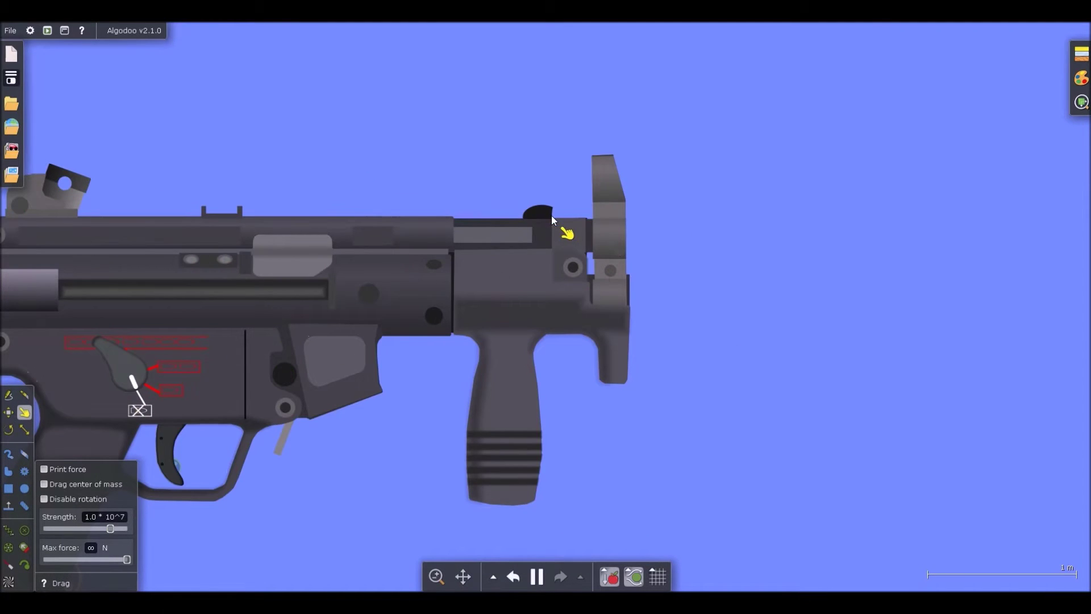
drag(552, 216, 256, 196)
drag(548, 205, 350, 168)
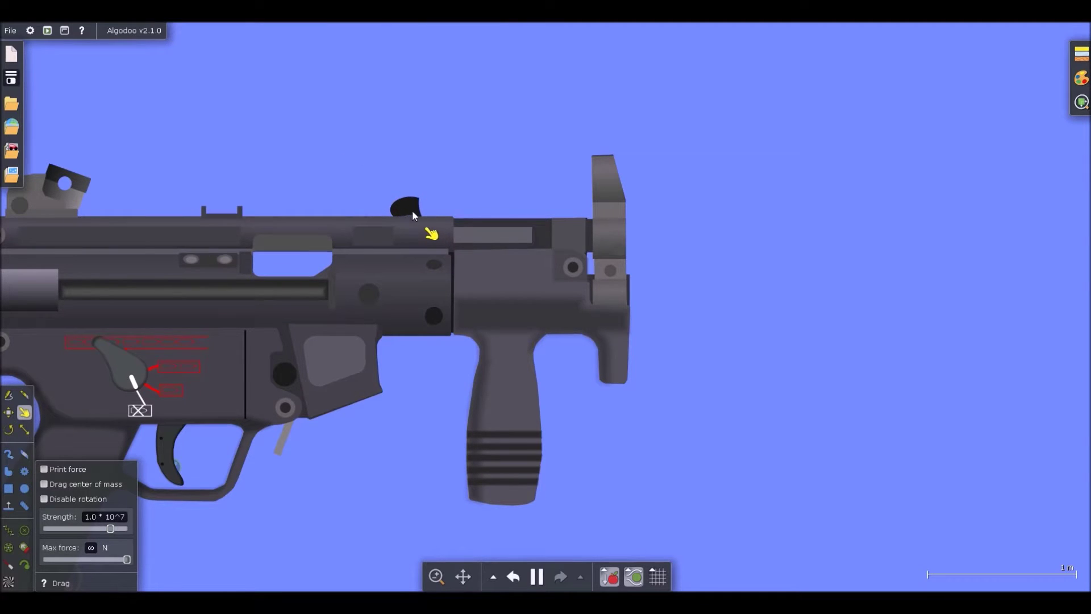
scroll(504, 168, down, 4)
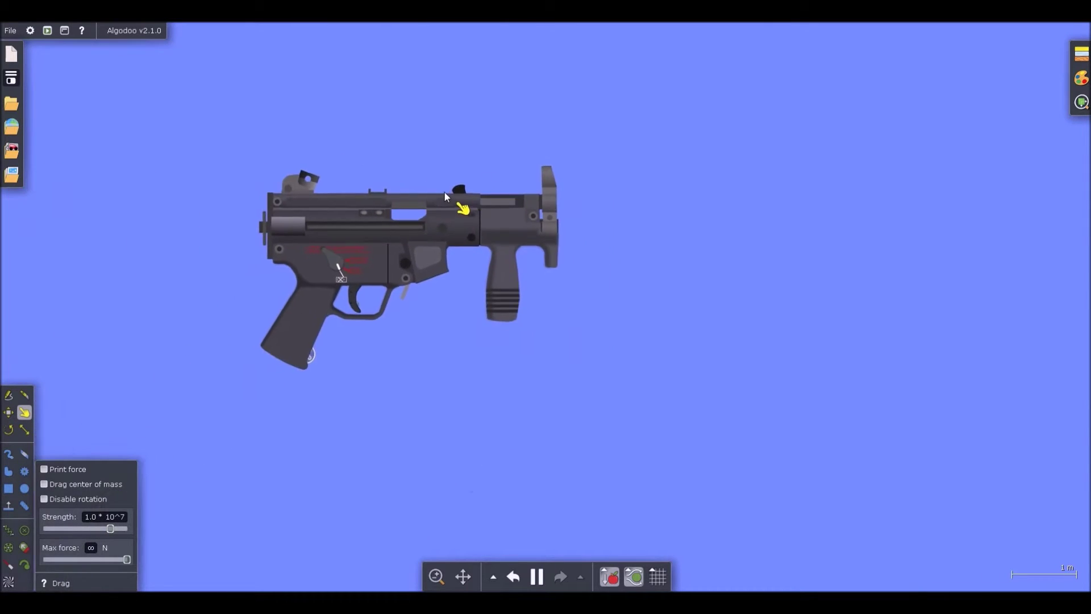
key(space)
scroll(493, 202, up, 3)
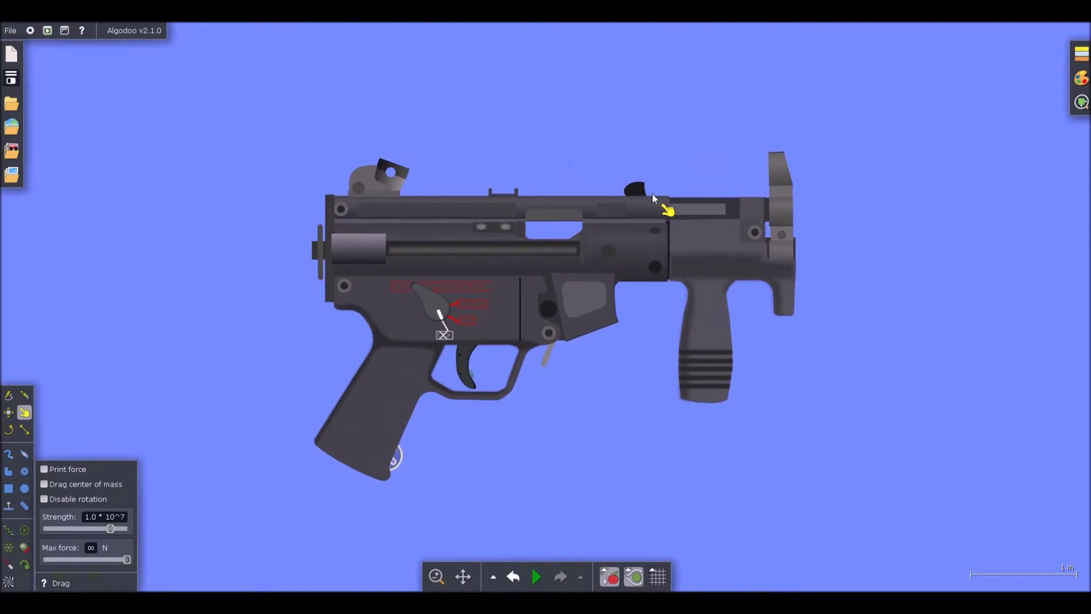
scroll(672, 228, down, 2)
scroll(673, 227, up, 2)
Step: Save the scene under its existing title MP5K
key(ctrl+s)
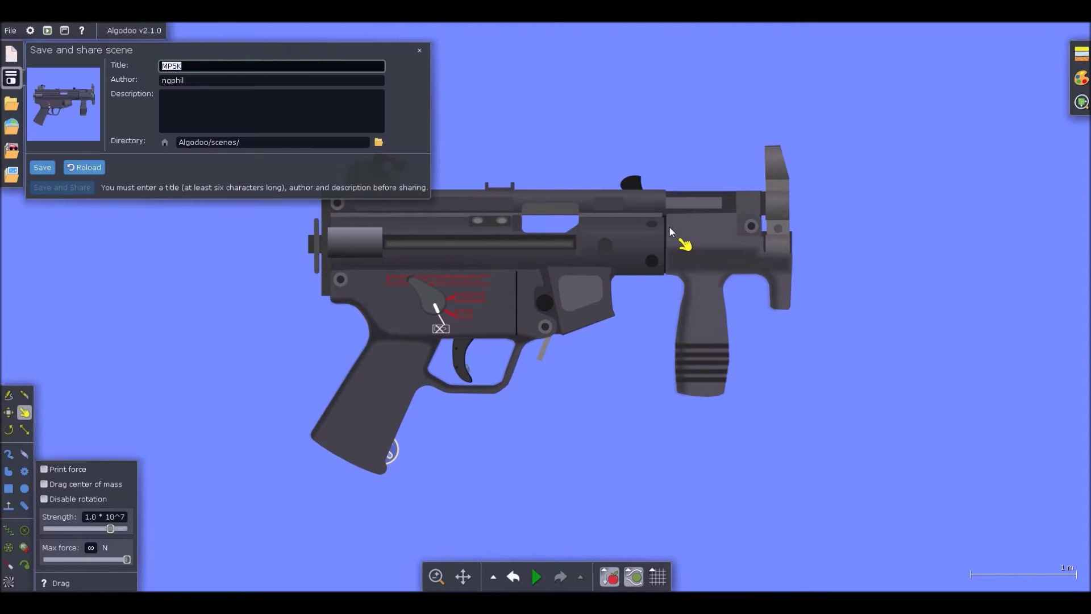
key(Return)
key(Return)
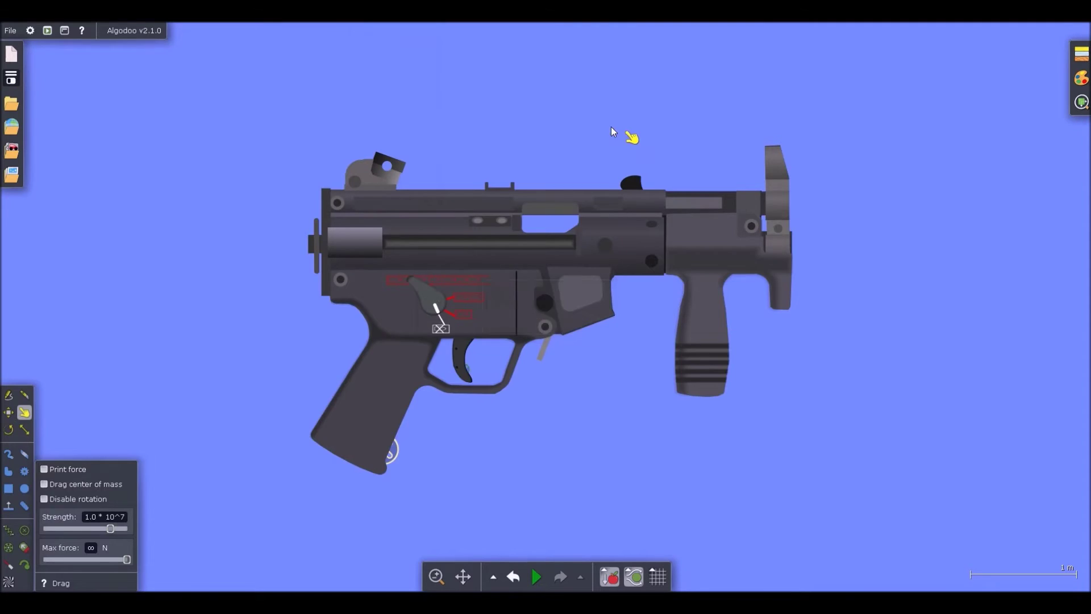
Step: Draw a rectangular box above the receiver and colour it black
scroll(599, 142, up, 3)
key(b)
drag(598, 144, 420, 220)
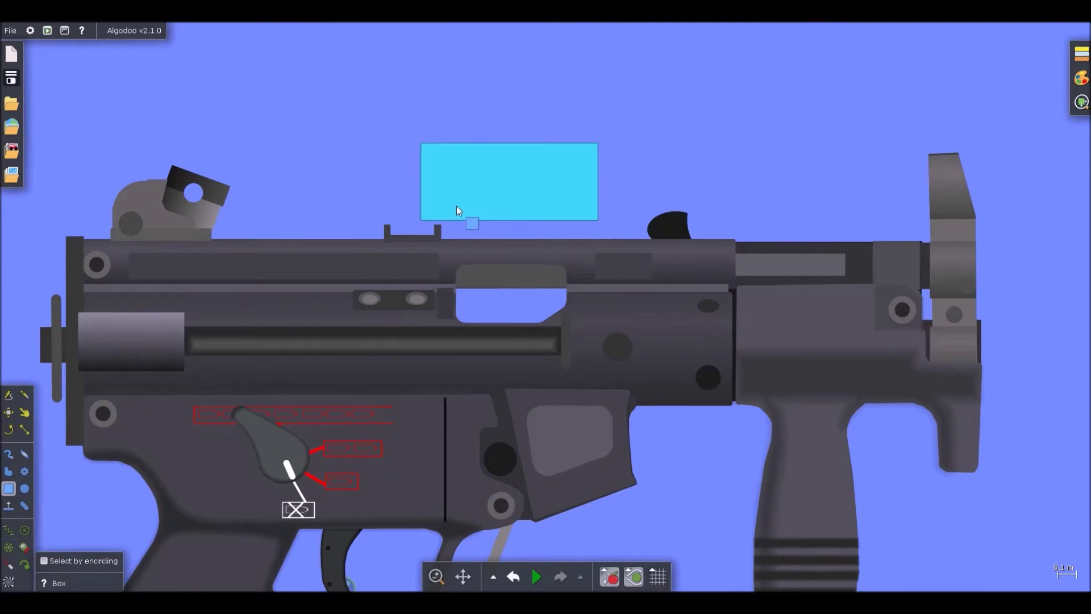
right_click(459, 210)
mouse_move(517, 346)
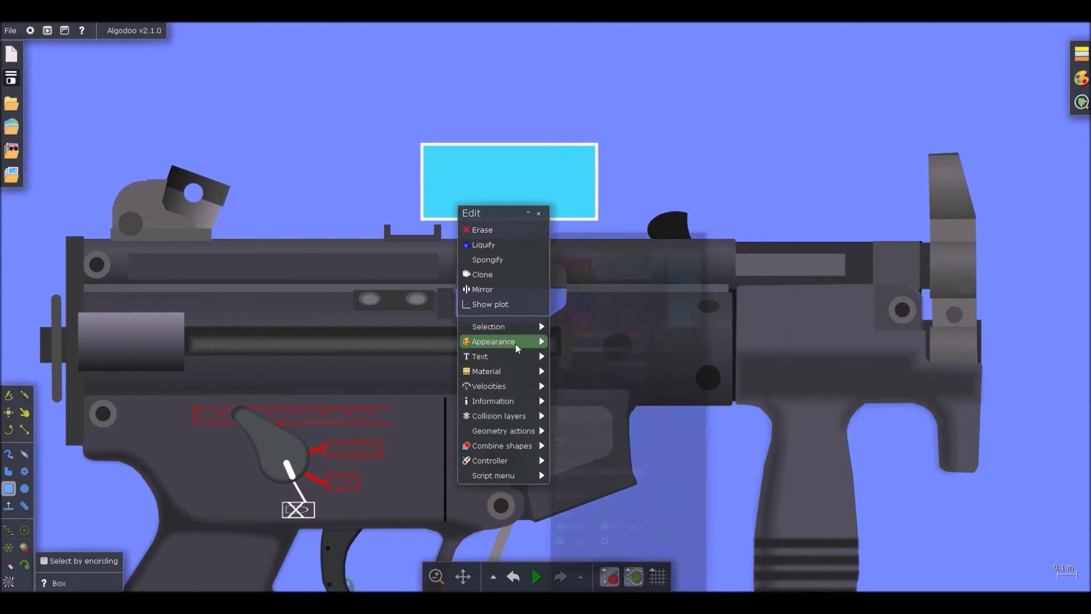
mouse_move(511, 416)
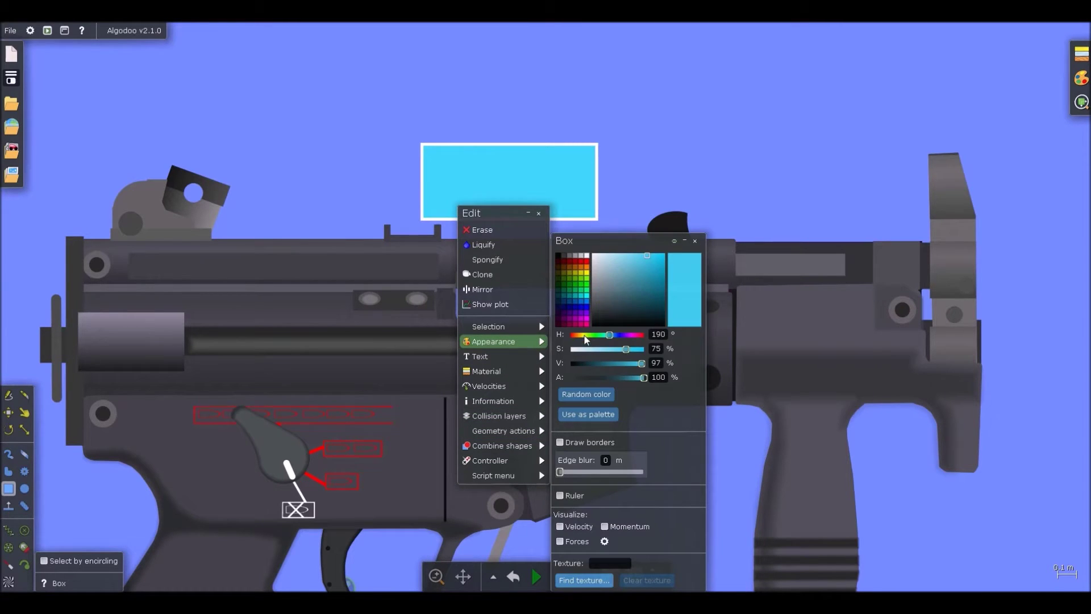
click(625, 334)
drag(577, 350, 566, 365)
Step: Move the black box behind the ejection port opening so it fills the gap, and fixate it
scroll(537, 181, up, 3)
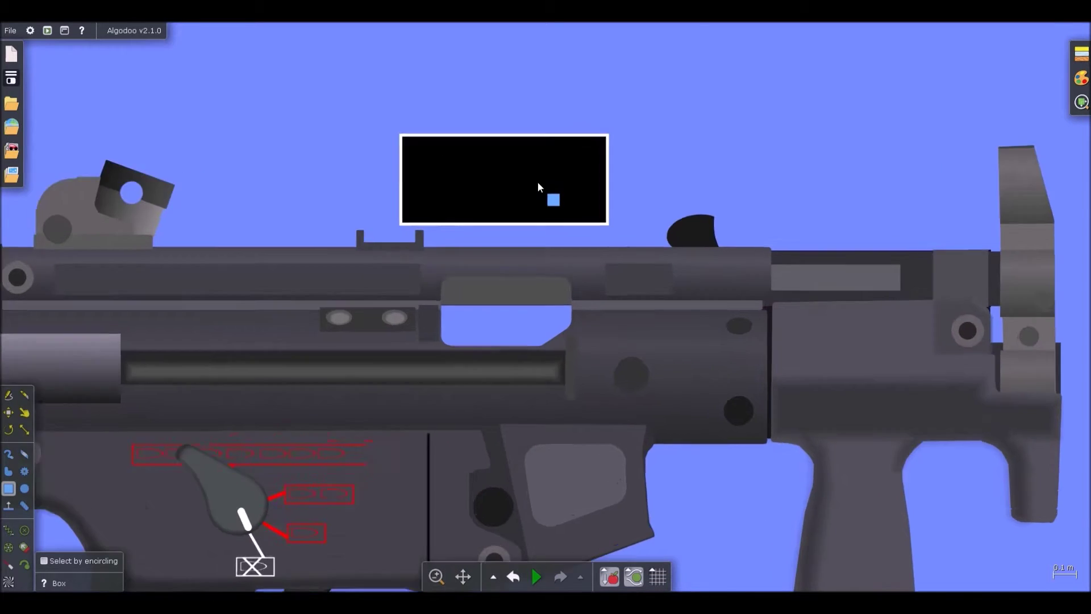
scroll(537, 160, down, 4)
scroll(533, 162, down, 1)
drag(533, 164, 475, 289)
scroll(472, 288, up, 7)
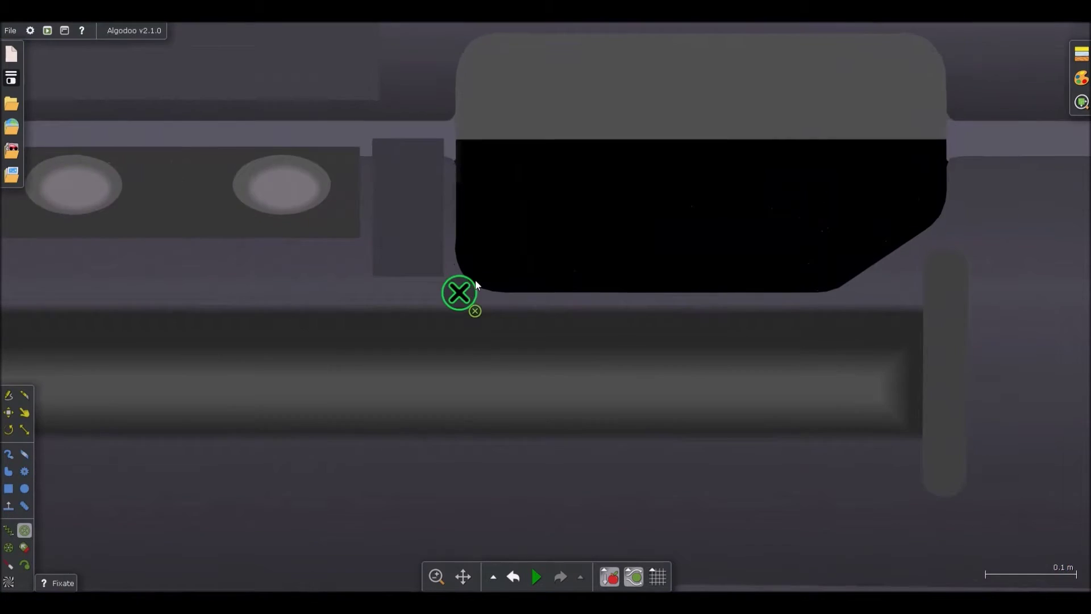
scroll(469, 287, down, 4)
scroll(521, 125, down, 10)
Step: Run the simulation, pull the black handle piece back and upward several times, pause, and inspect its hinged bar
key(space)
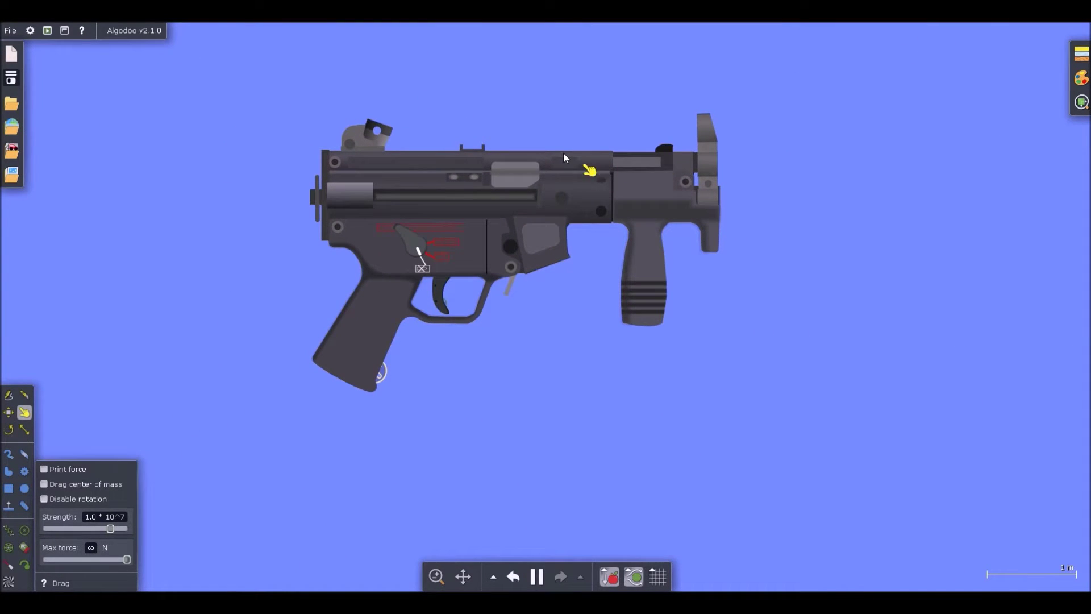
drag(584, 145, 502, 115)
drag(659, 146, 571, 61)
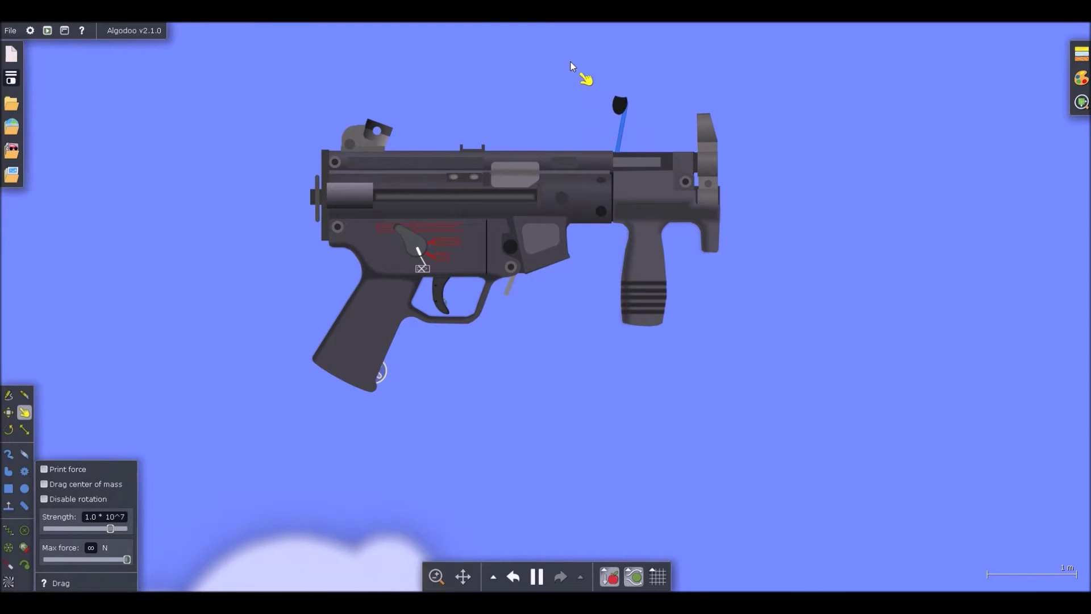
drag(594, 139, 553, 116)
scroll(594, 152, up, 2)
scroll(594, 152, down, 2)
key(space)
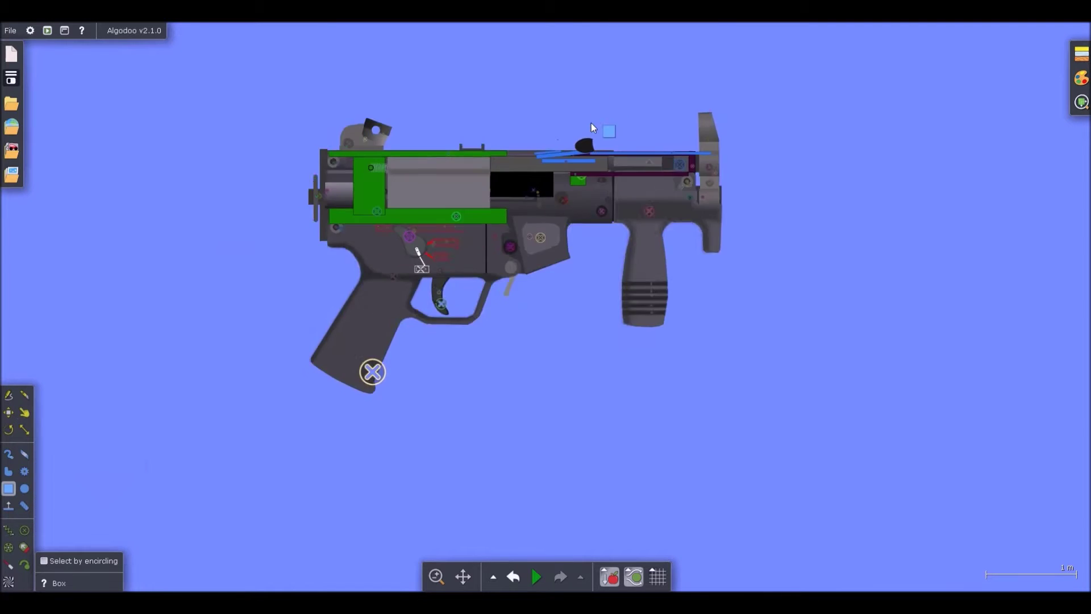
scroll(568, 142, up, 5)
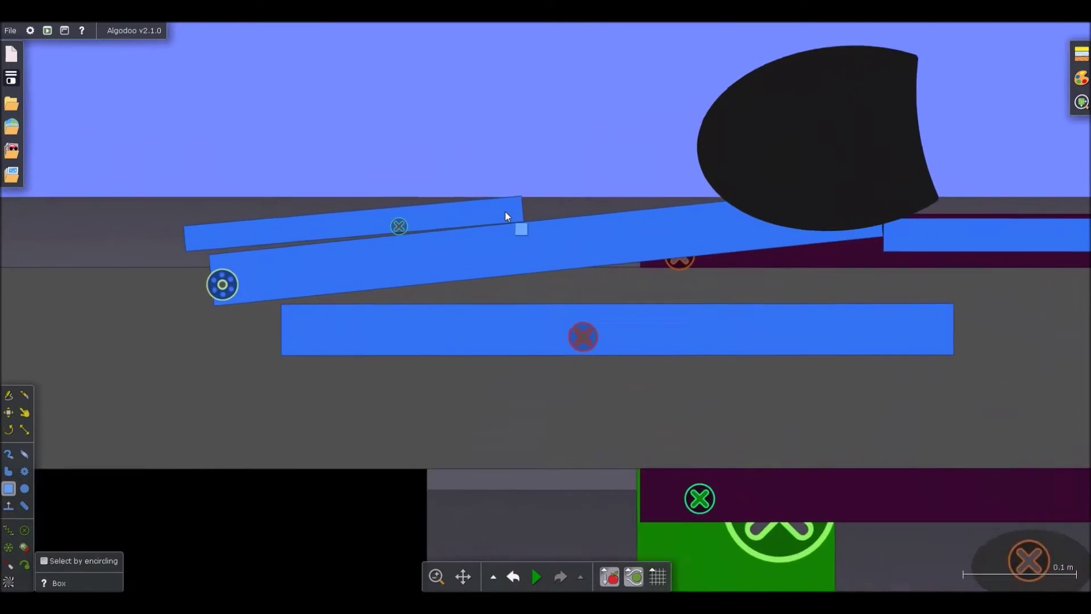
Step: Move the thin tilted stop bar forward along the hinged bar, shorten it, and run the simulation briefly
scroll(504, 210, down, 2)
scroll(508, 226, up, 1)
right_click(502, 217)
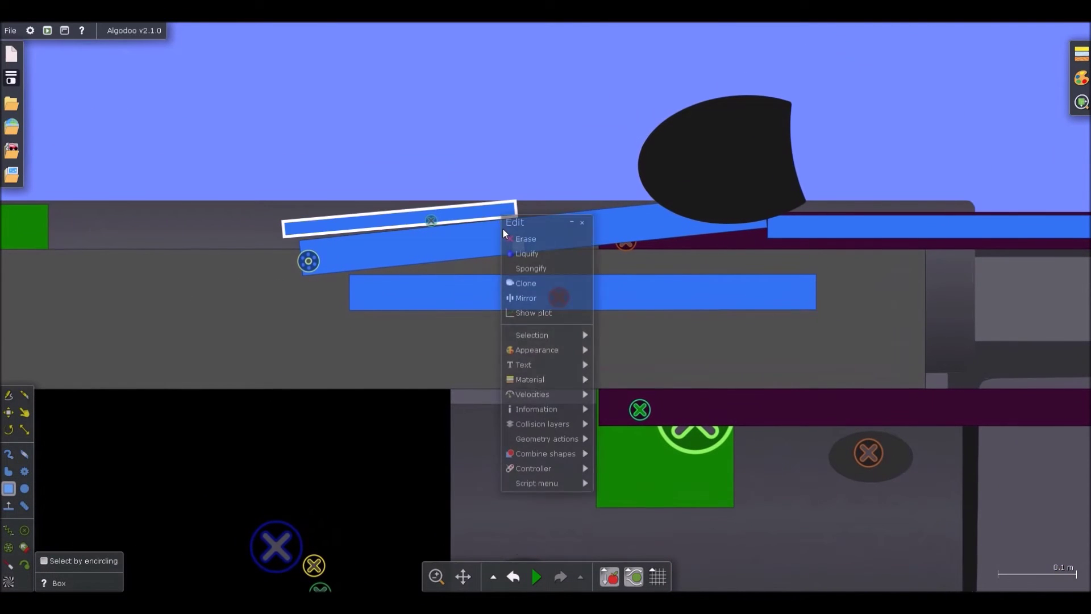
drag(503, 211, 560, 203)
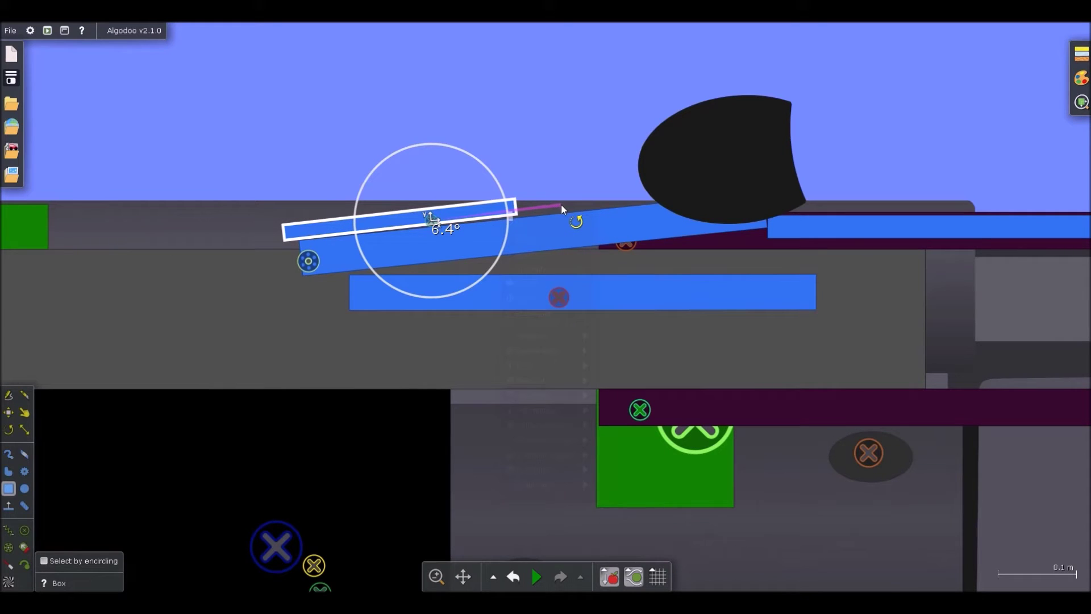
right_click(495, 214)
mouse_move(495, 214)
mouse_down()
mouse_move(614, 202)
mouse_move(636, 187)
mouse_move(505, 216)
mouse_up()
key(c)
scroll(611, 200, up, 3)
key(b)
key(space)
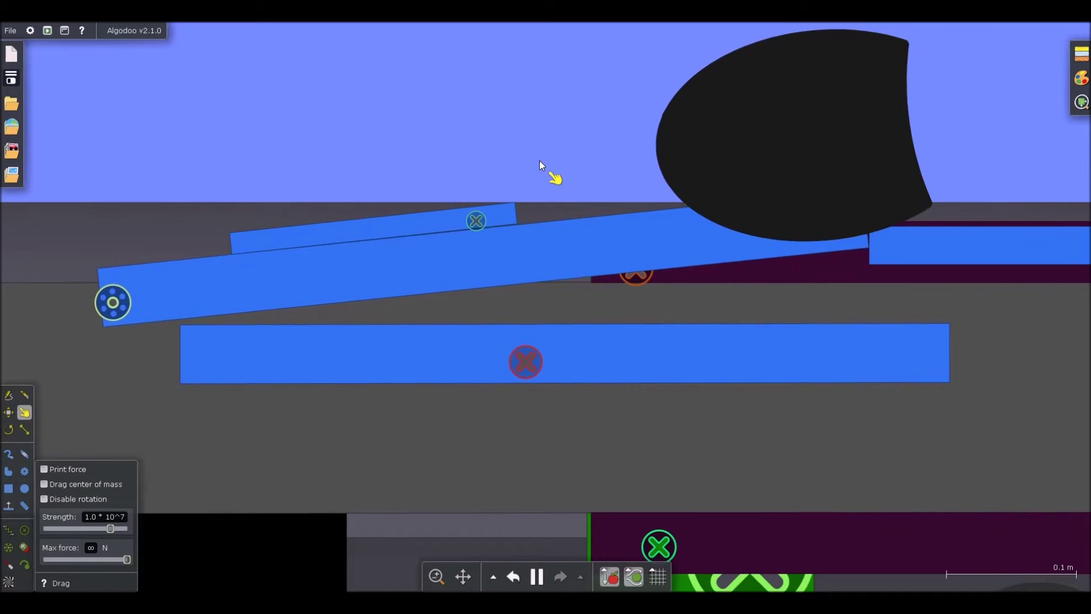
key(space)
Step: Draw a thin horizontal box and place it under the hinged bar's front end, overlapping the rear end of the blue rail, and fixate it
scroll(676, 194, up, 2)
scroll(664, 245, down, 3)
scroll(602, 204, down, 4)
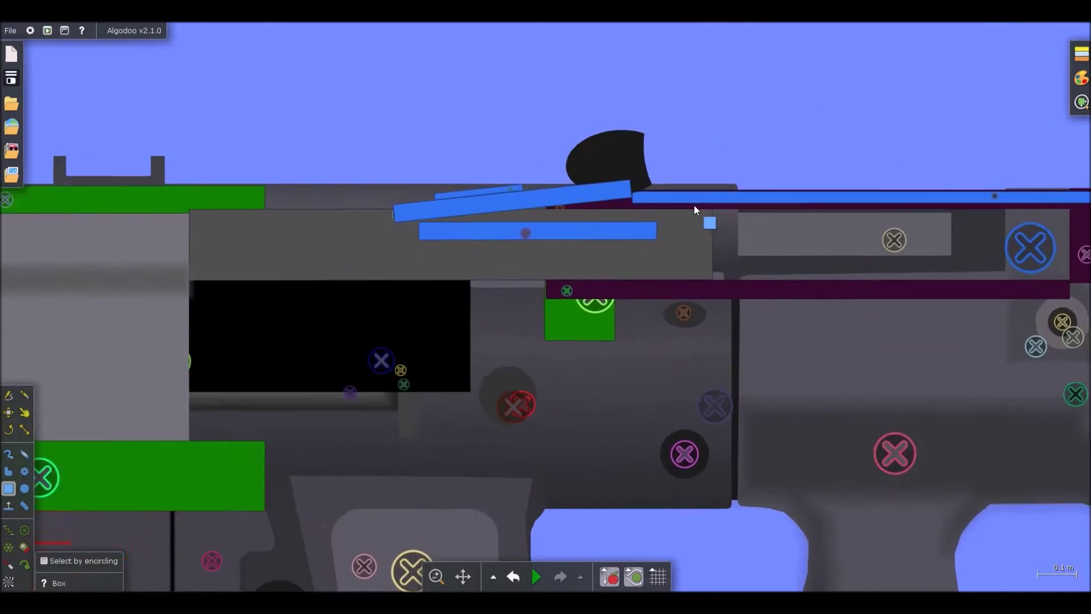
scroll(539, 193, up, 7)
scroll(530, 193, down, 2)
scroll(520, 196, up, 2)
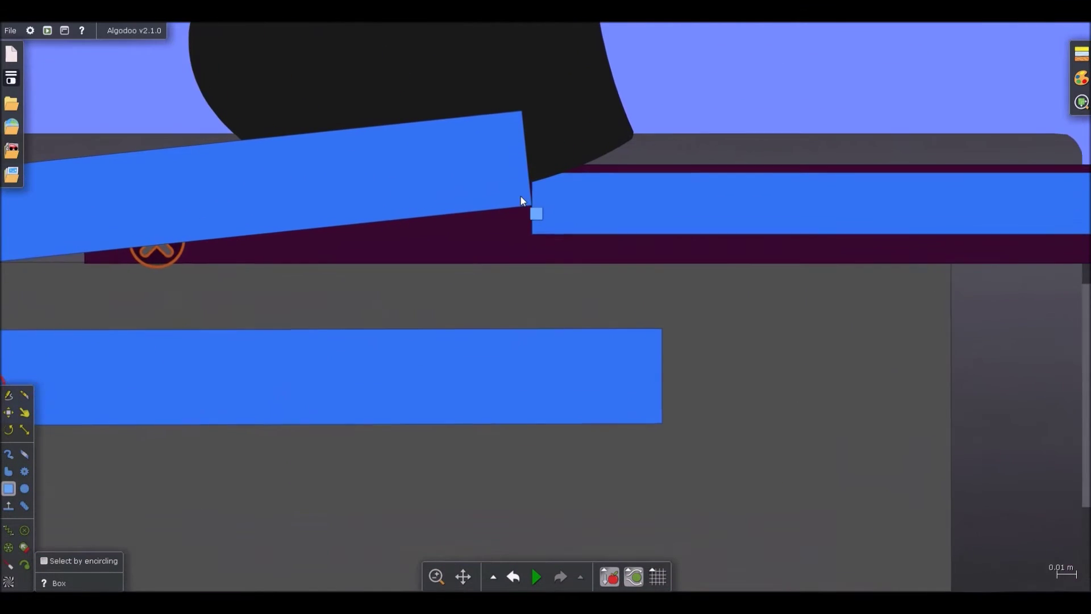
scroll(533, 213, down, 3)
click(224, 193)
drag(224, 194, 623, 212)
drag(528, 227, 614, 230)
scroll(524, 224, up, 4)
key(s)
drag(530, 233, 770, 218)
drag(777, 215, 551, 210)
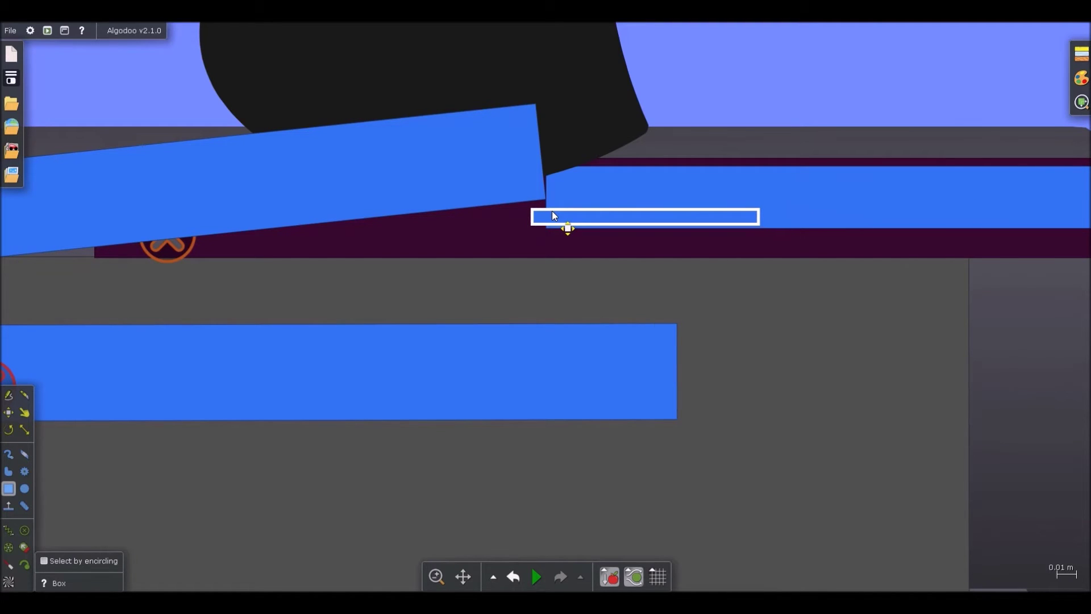
key(d)
Step: Run the simulation, pull the black handle backward to test the new catch, and pause
scroll(544, 149, down, 9)
key(space)
drag(539, 128, 191, 267)
scroll(557, 128, down, 5)
drag(553, 131, 192, 164)
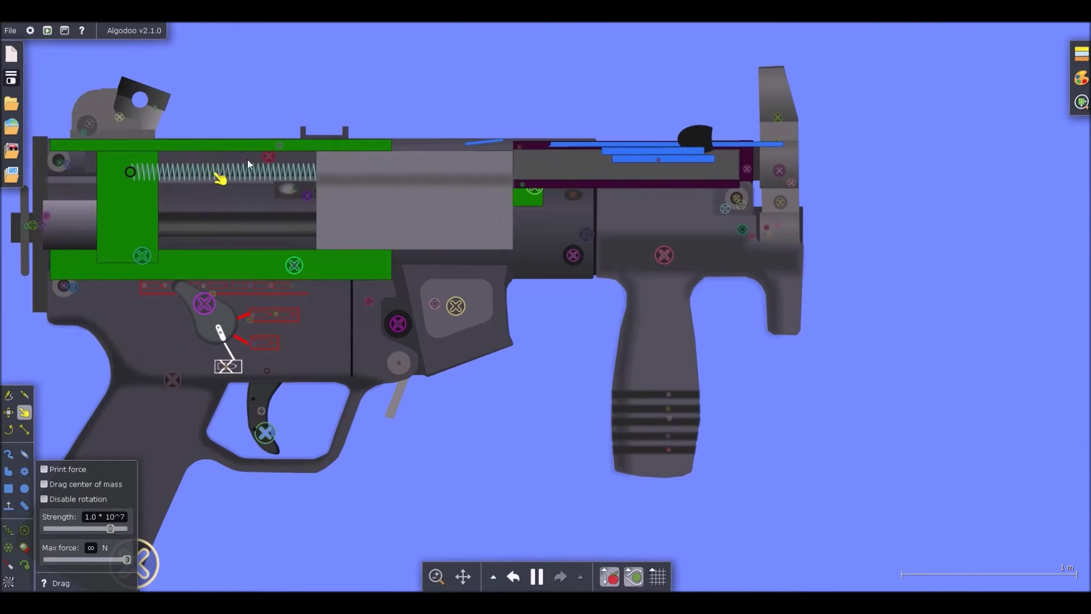
key(space)
Step: Nudge the thin catch box slightly forward on the rear end of the blue rail
key(b)
scroll(551, 146, up, 9)
drag(541, 186, 548, 187)
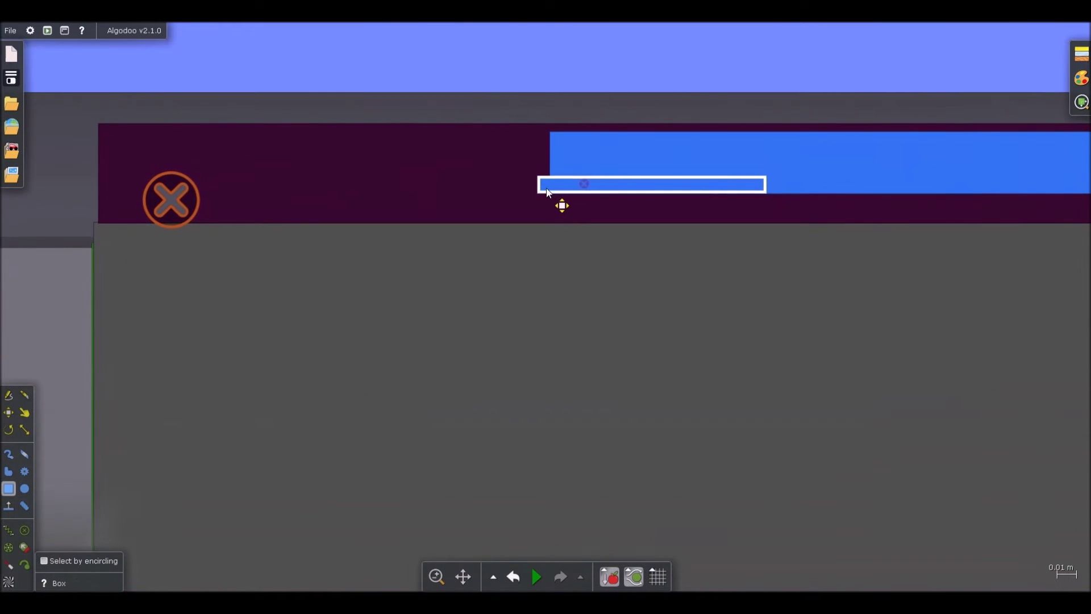
Step: Bring the gun's body shapes in front of the mechanism, then run the simulation and pull the black handle back until it locks
scroll(514, 172, down, 10)
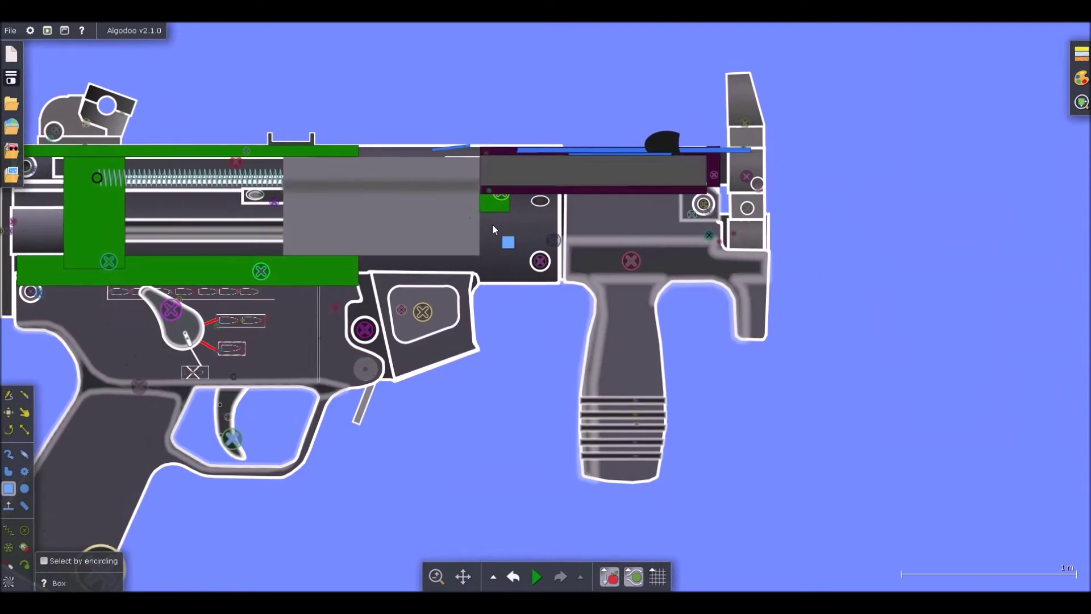
key(d)
scroll(527, 120, down, 1)
key(space)
drag(592, 134, 341, 72)
drag(604, 127, 435, 76)
drag(609, 126, 527, 114)
click(622, 124)
scroll(621, 125, down, 3)
scroll(602, 146, up, 3)
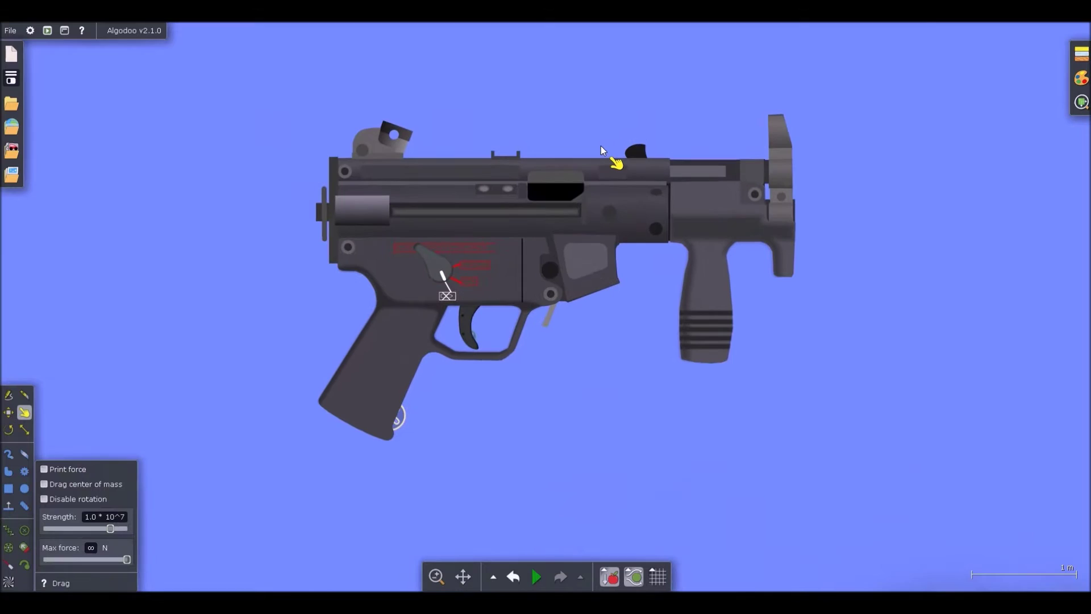
Step: Save the scene under its existing title MP5K, then run the simulation to release the handle and pull it back into lock
key(ctrl+s)
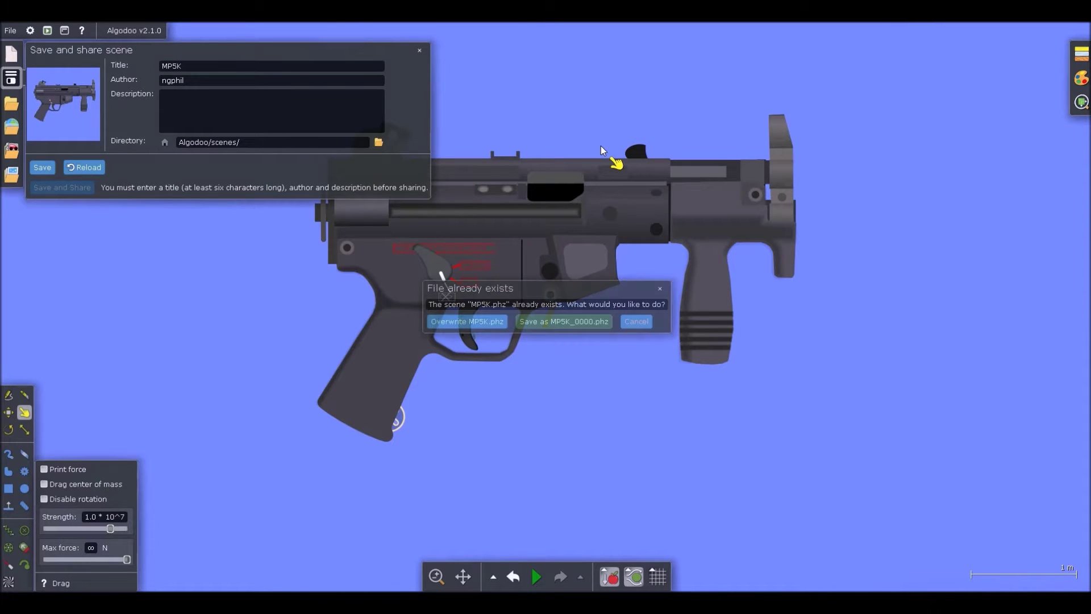
click(601, 145)
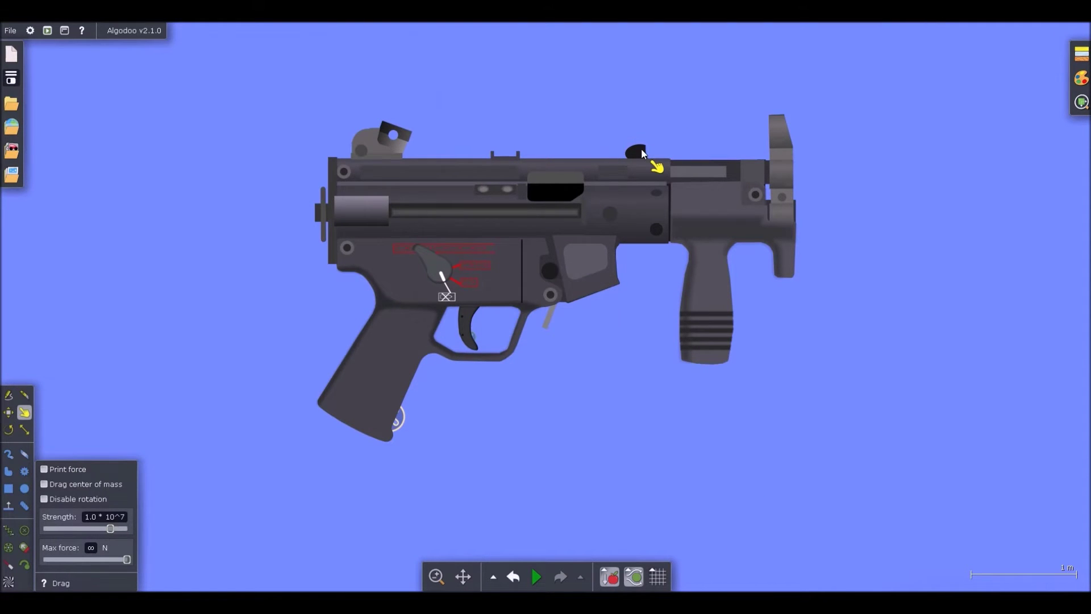
key(space)
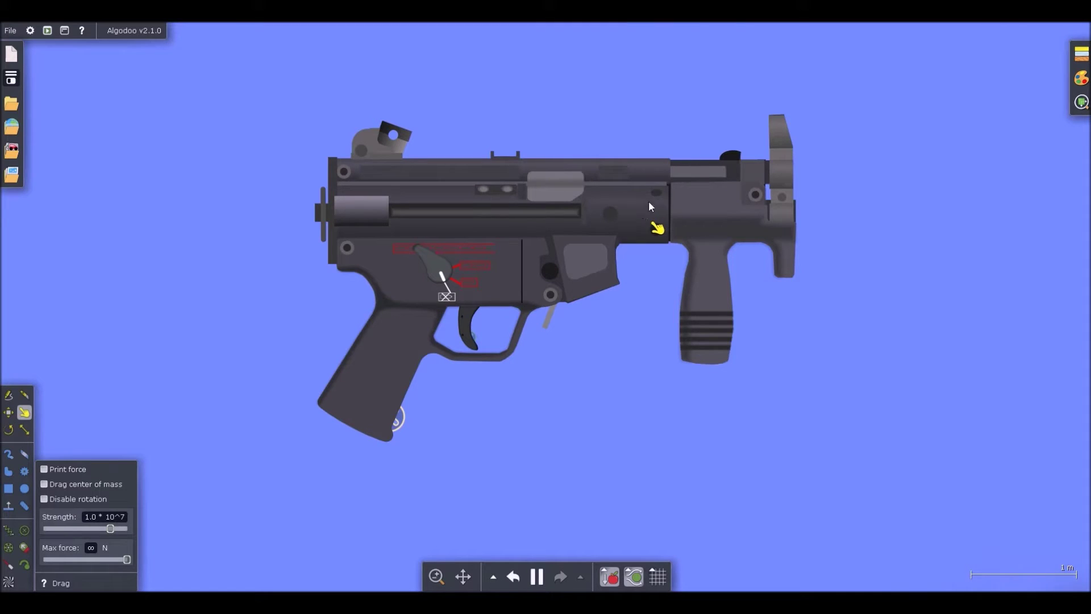
drag(686, 155, 654, 74)
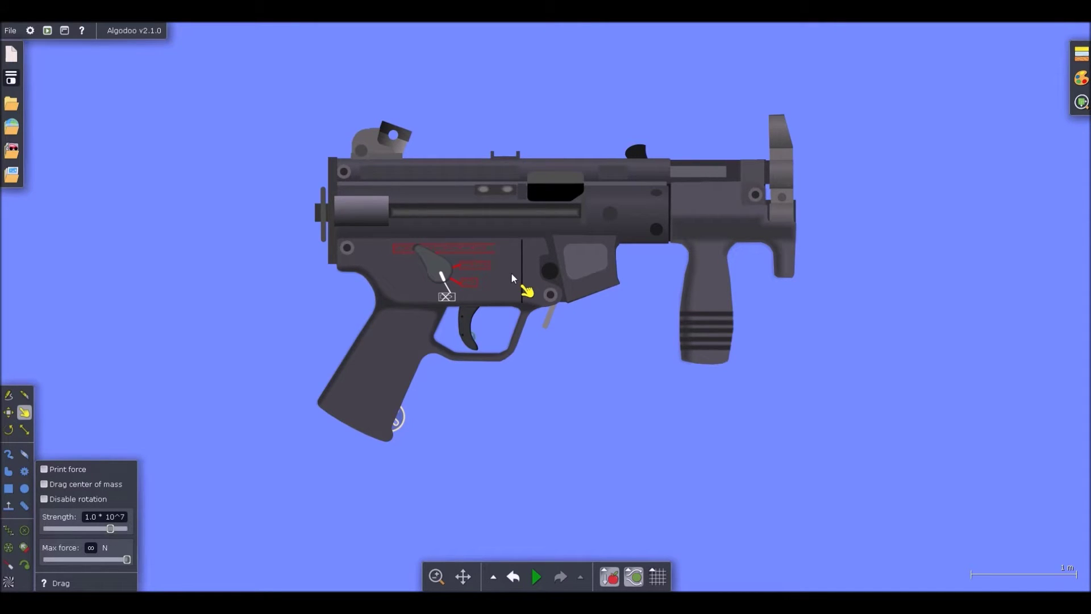
Step: Examine the fire selector, its bullet markings and the trigger area on the lower receiver
scroll(459, 247, up, 5)
scroll(503, 238, down, 5)
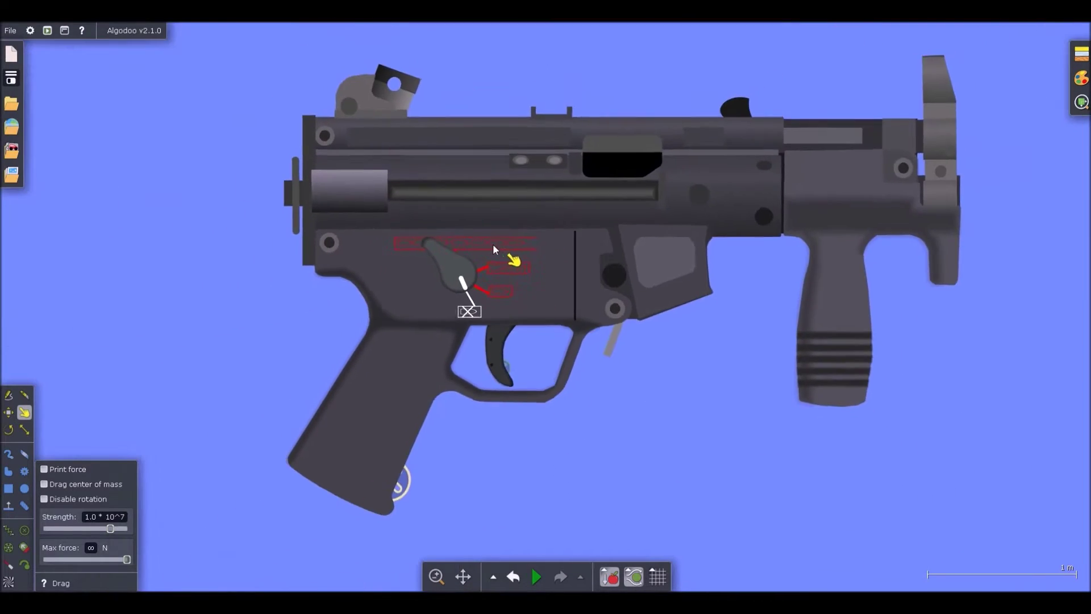
scroll(511, 251, up, 7)
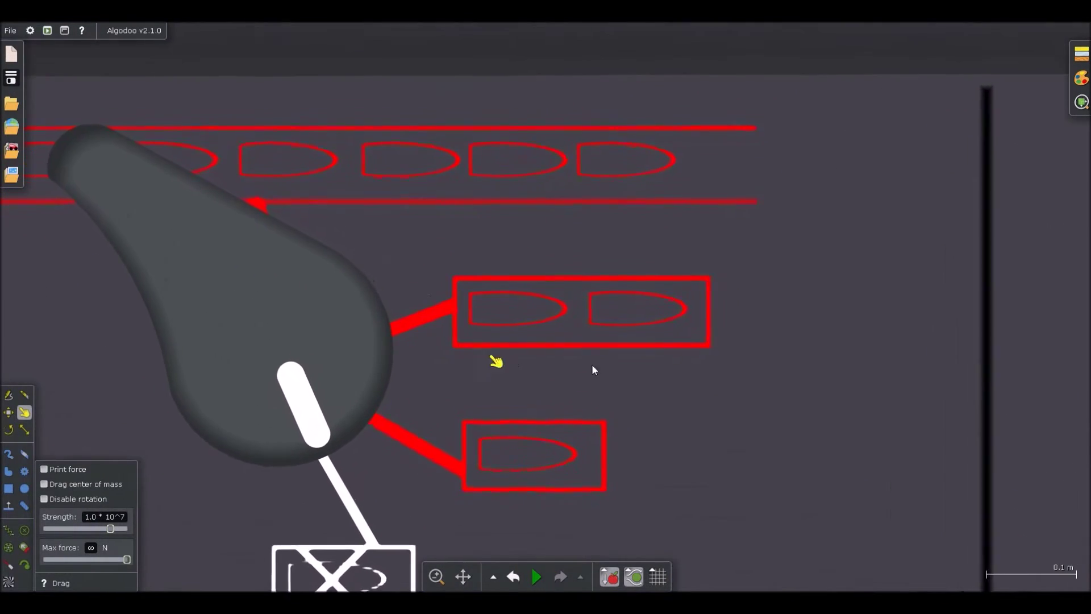
scroll(534, 292, down, 8)
scroll(483, 275, up, 4)
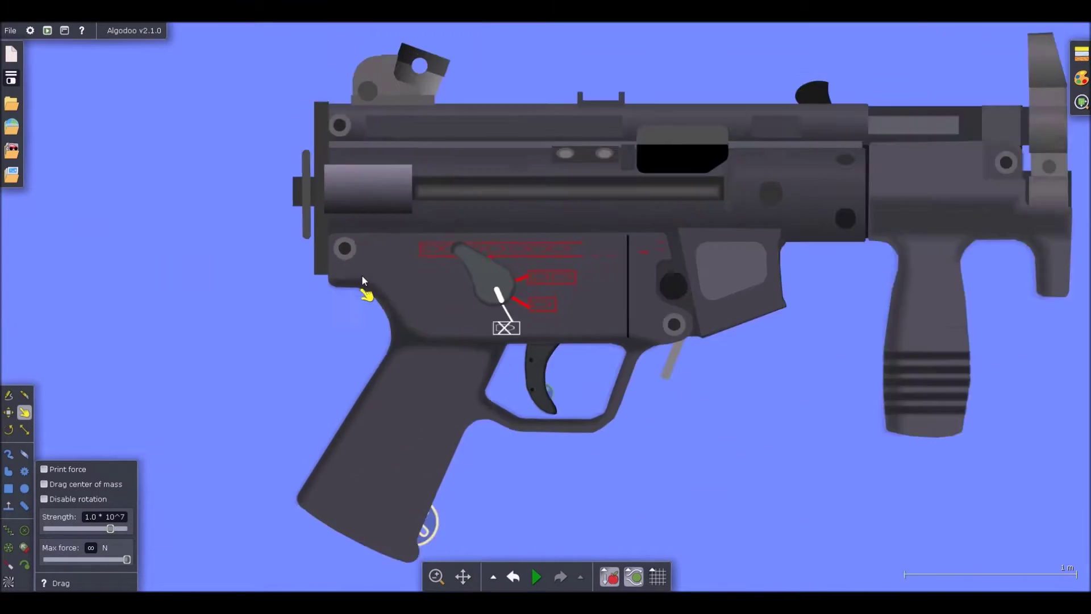
scroll(613, 291, down, 6)
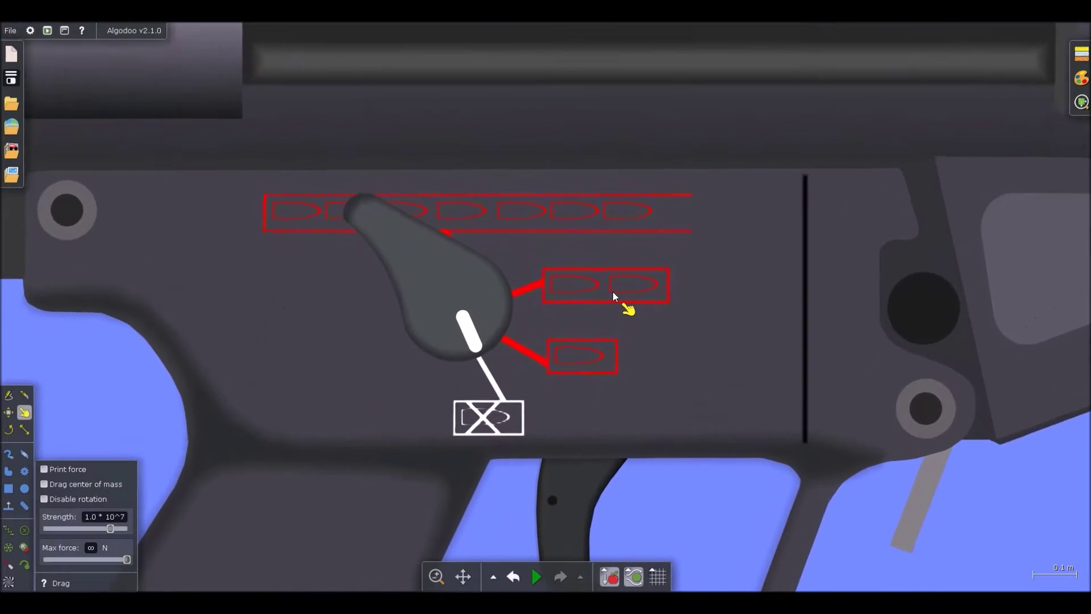
scroll(611, 292, up, 5)
scroll(513, 286, down, 5)
scroll(529, 278, down, 1)
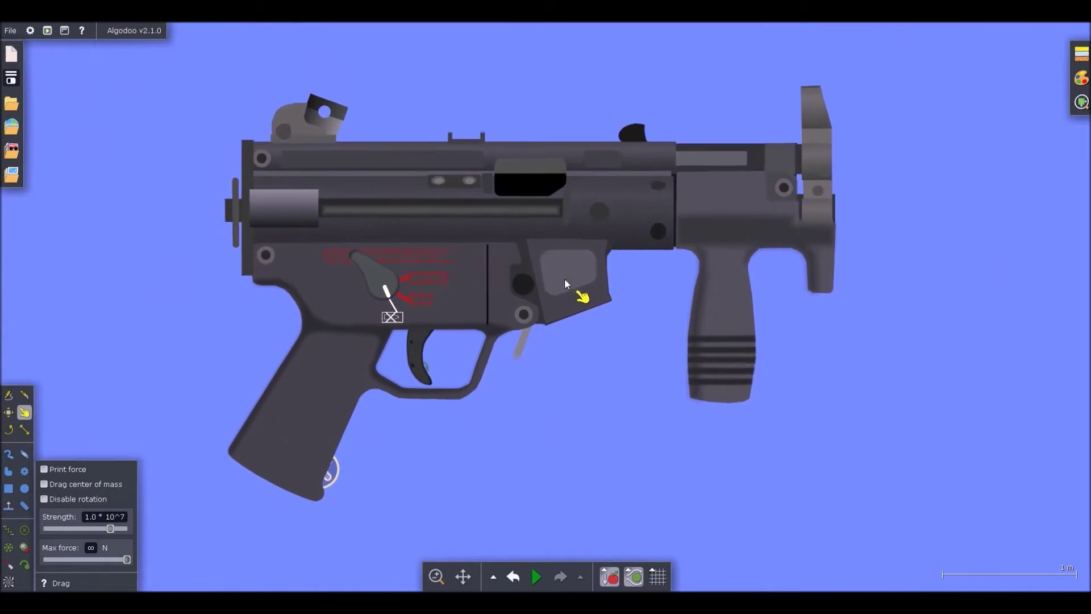
scroll(414, 277, up, 1)
scroll(500, 271, down, 2)
scroll(469, 280, up, 1)
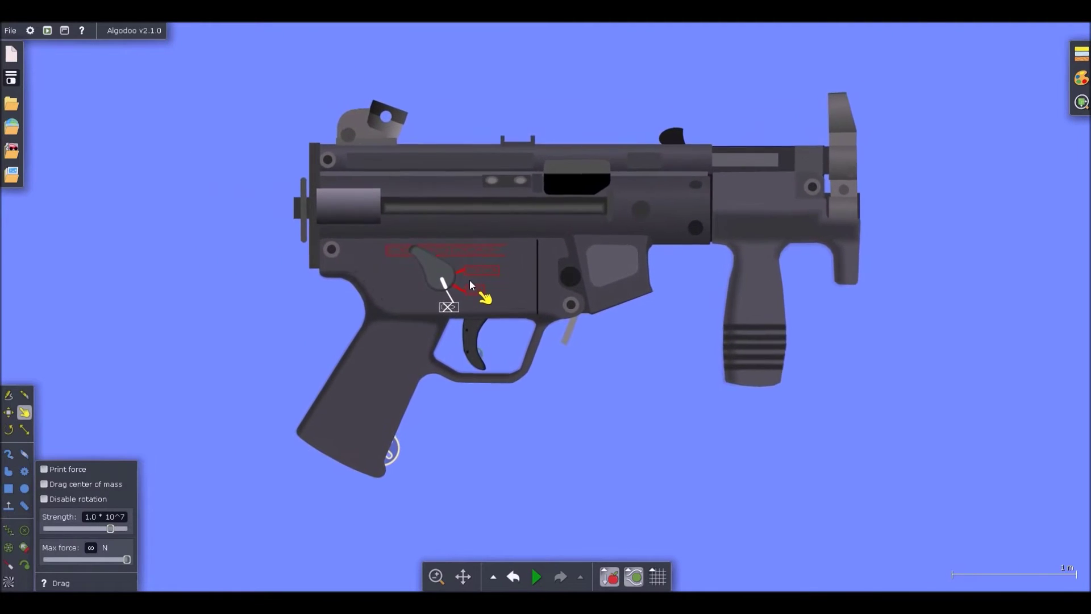
Step: Put the gun's body shapes behind the internal bolt, spring and rail parts
key(ctrl+a)
key(ctrl+f)
click(609, 341)
scroll(609, 340, down, 1)
scroll(547, 297, down, 1)
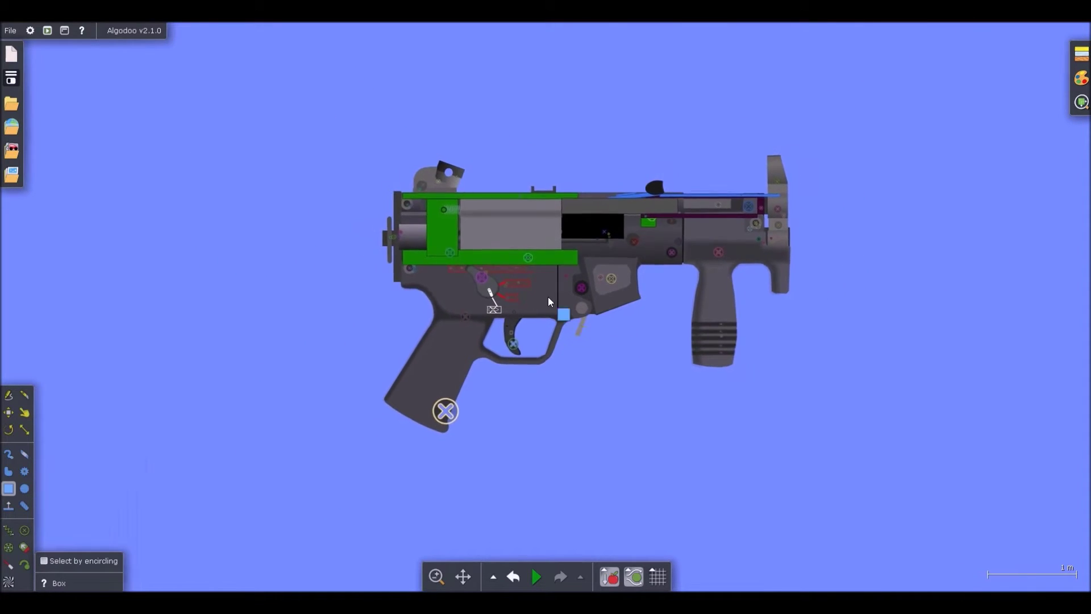
scroll(523, 249, up, 2)
Step: Run the simulation, release the locked handle so the bolt moves forward, and pause
key(space)
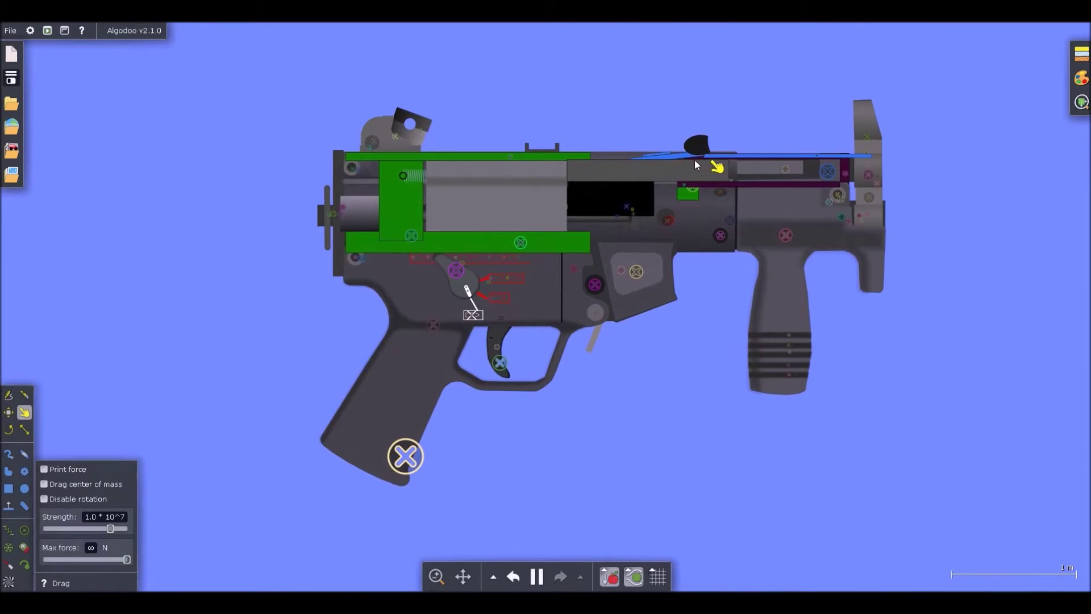
drag(644, 227, 596, 282)
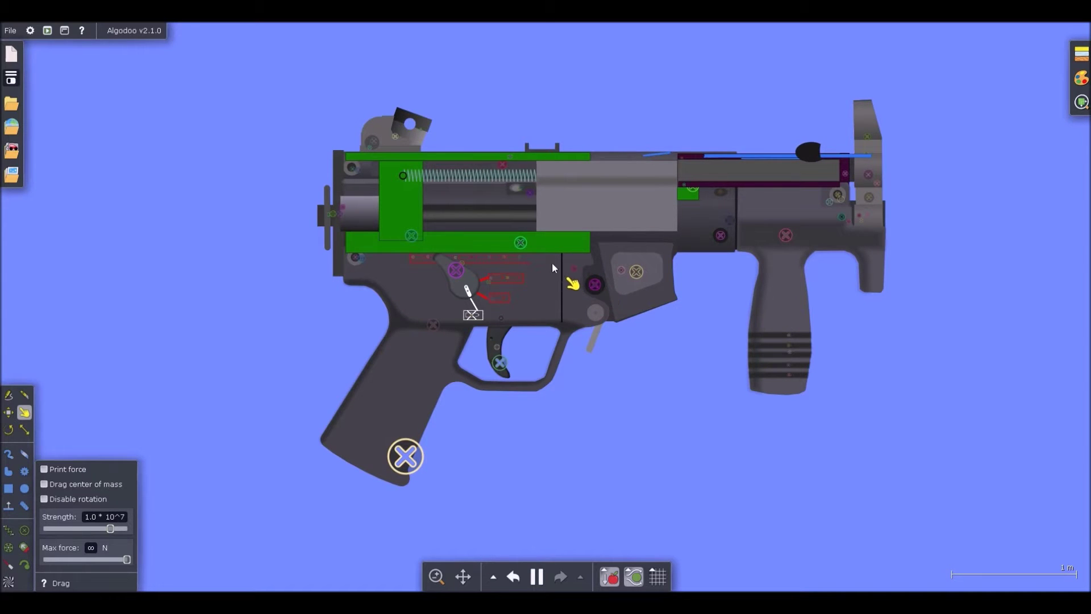
scroll(523, 259, up, 2)
key(space)
scroll(410, 299, down, 1)
Step: Draw a wide, flat yellow box across the lower receiver just above the trigger
key(b)
scroll(489, 326, up, 1)
scroll(524, 369, down, 2)
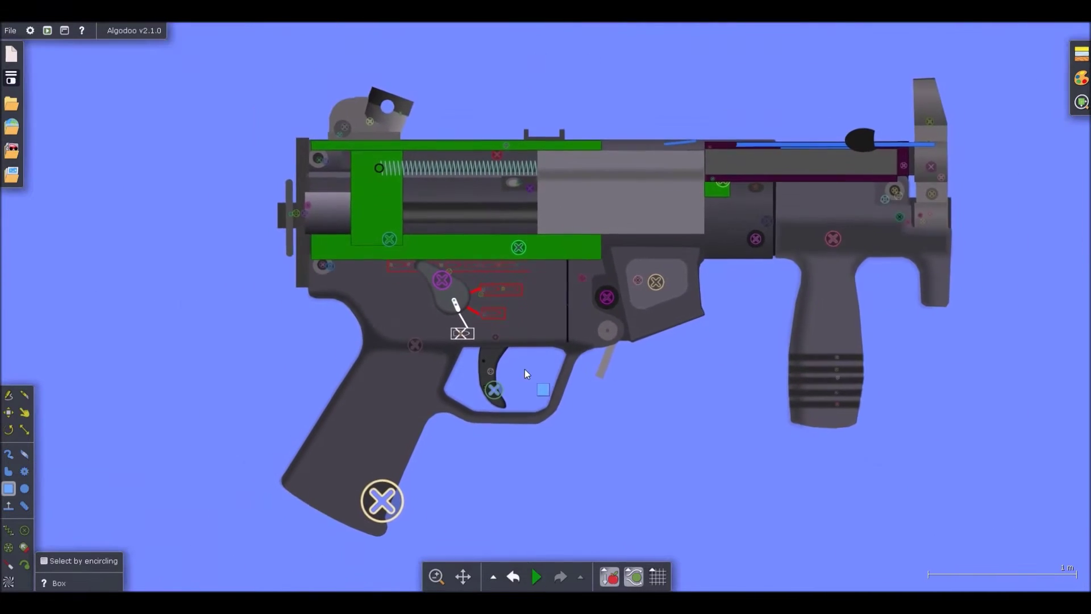
scroll(492, 405, up, 2)
scroll(496, 398, down, 1)
scroll(499, 394, up, 2)
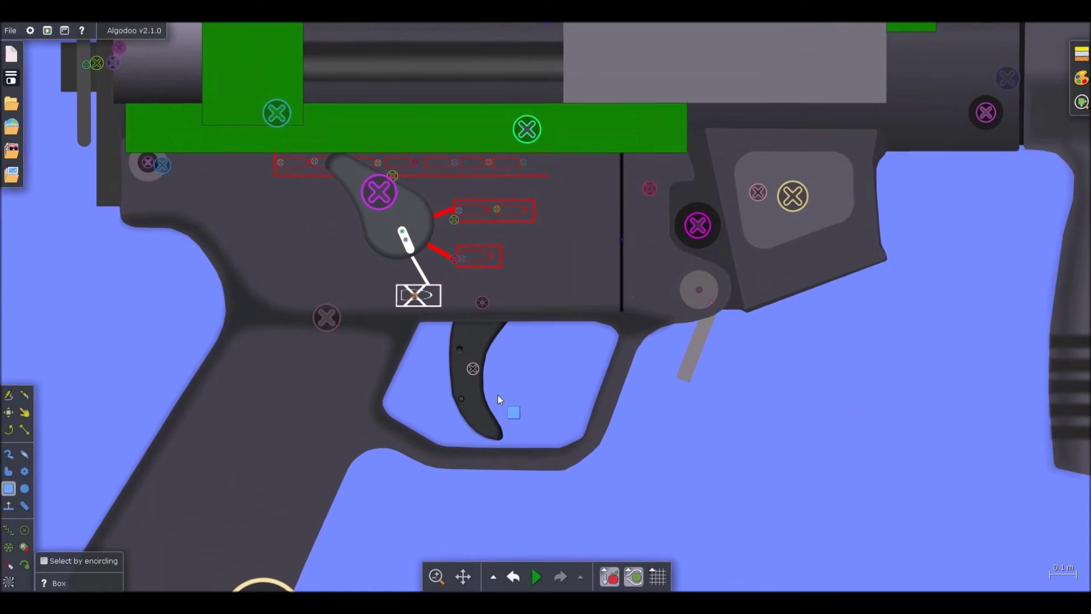
scroll(529, 314, up, 1)
drag(707, 442, 497, 404)
drag(595, 428, 412, 293)
click(495, 350)
click(475, 340)
scroll(457, 296, up, 4)
Step: Fixate the yellow box to the trigger, run the simulation to test how they swing together, and undo that movement
key(f)
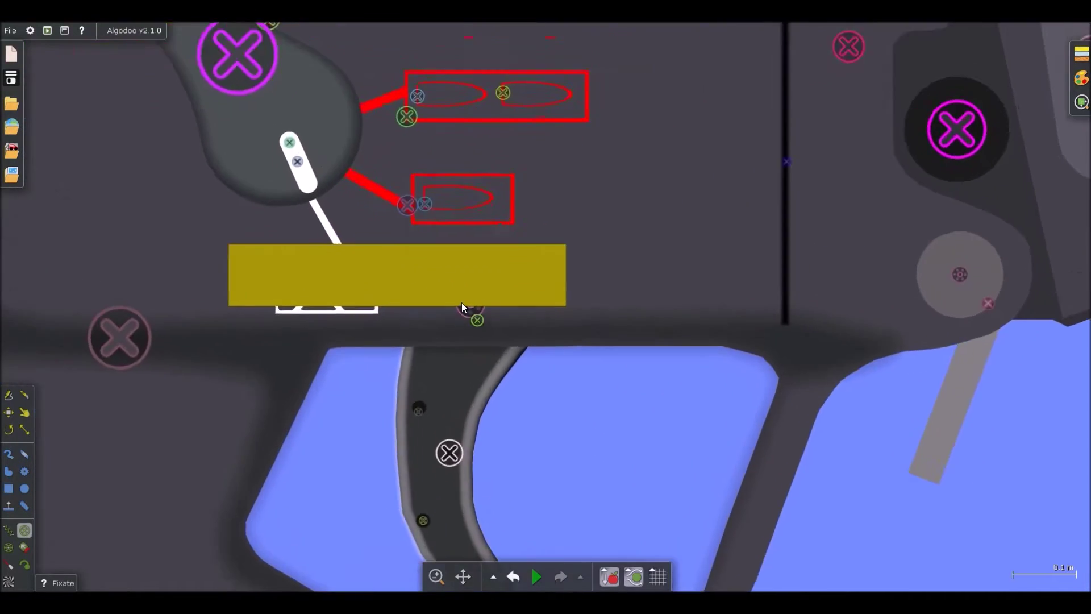
click(461, 300)
key(d)
key(space)
scroll(452, 288, down, 5)
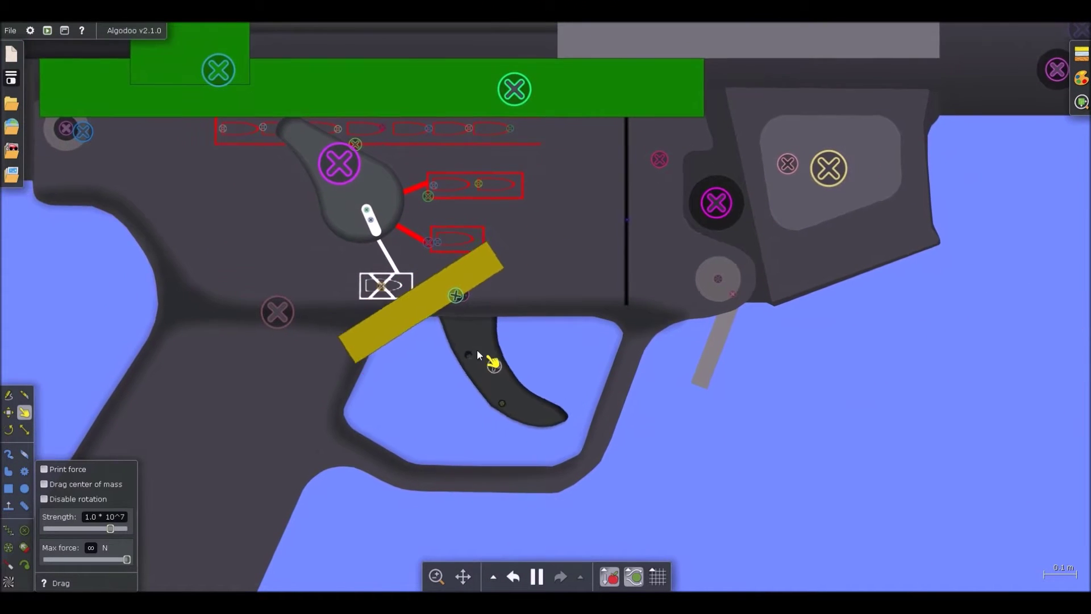
key(ctrl+z)
Step: Set the density of the yellow box and trigger shapes to 100 kg/m², then run a brief simulation test and undo its movement
key(b)
scroll(301, 280, up, 4)
right_click(360, 278)
click(495, 405)
click(624, 345)
click(489, 377)
right_click(475, 278)
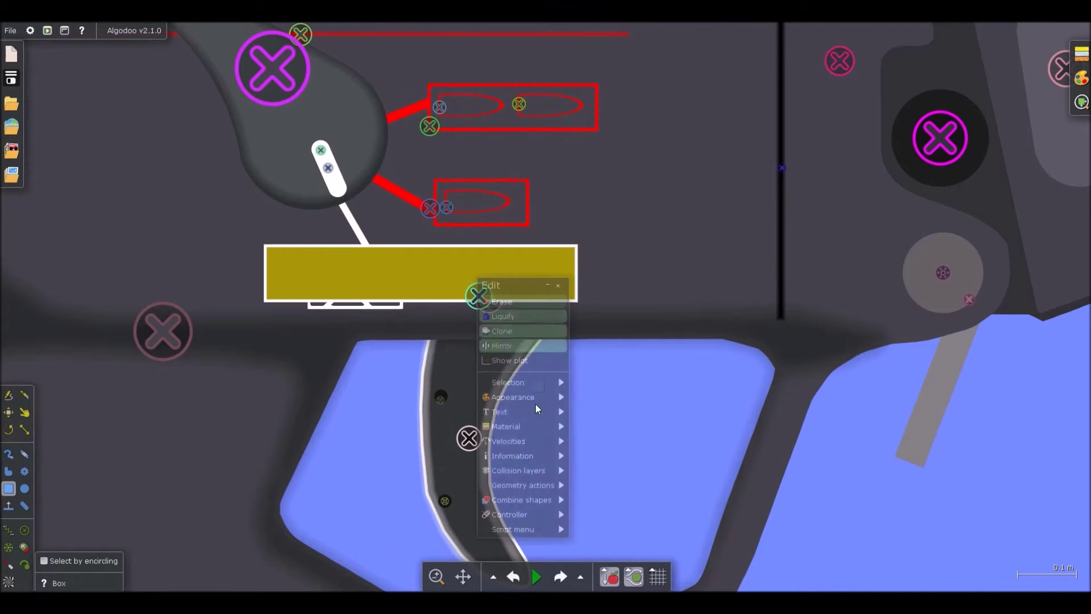
mouse_move(534, 426)
drag(696, 475, 733, 475)
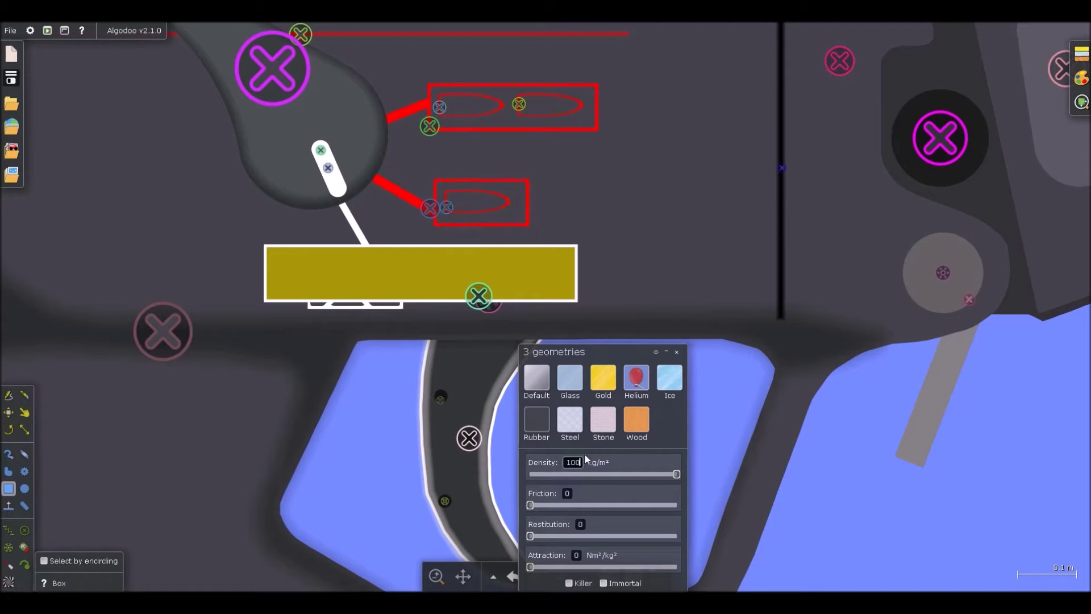
click(677, 352)
key(space)
key(ctrl+z)
Step: Add a small yellow square under the rear end of the long yellow box and fixate it as a stop
scroll(434, 279, down, 3)
key(ctrl+v)
key(s)
drag(199, 305, 339, 309)
key(b)
scroll(347, 311, up, 4)
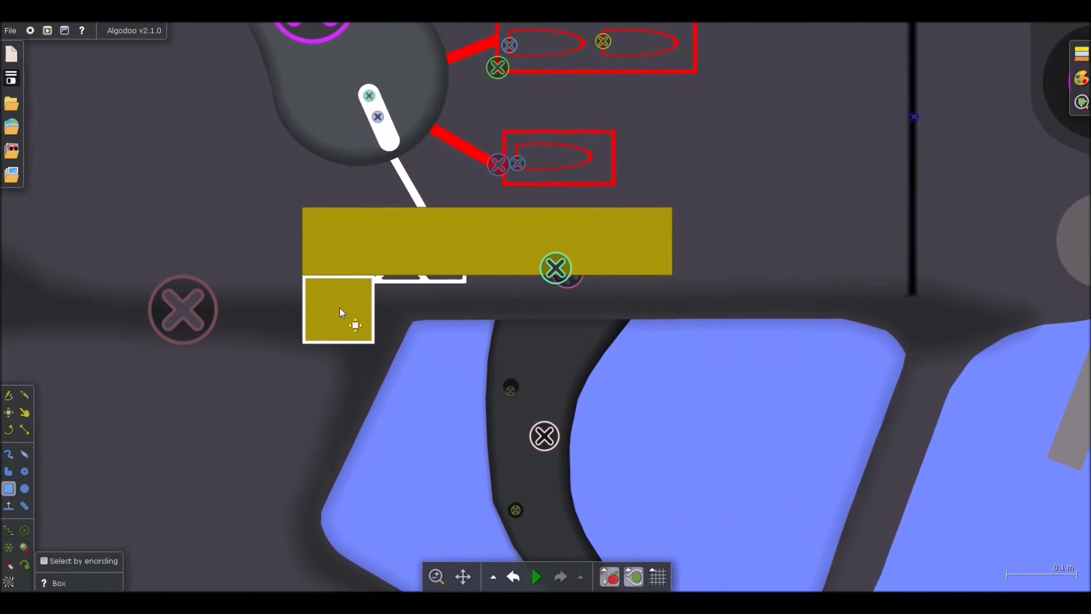
key(f)
click(340, 308)
Step: Run the simulation, pull the trigger back repeatedly against the new stop, and pause
key(d)
scroll(375, 324, down, 4)
key(space)
drag(474, 395, 454, 396)
mouse_move(449, 396)
mouse_down()
mouse_move(436, 390)
mouse_move(469, 402)
mouse_up()
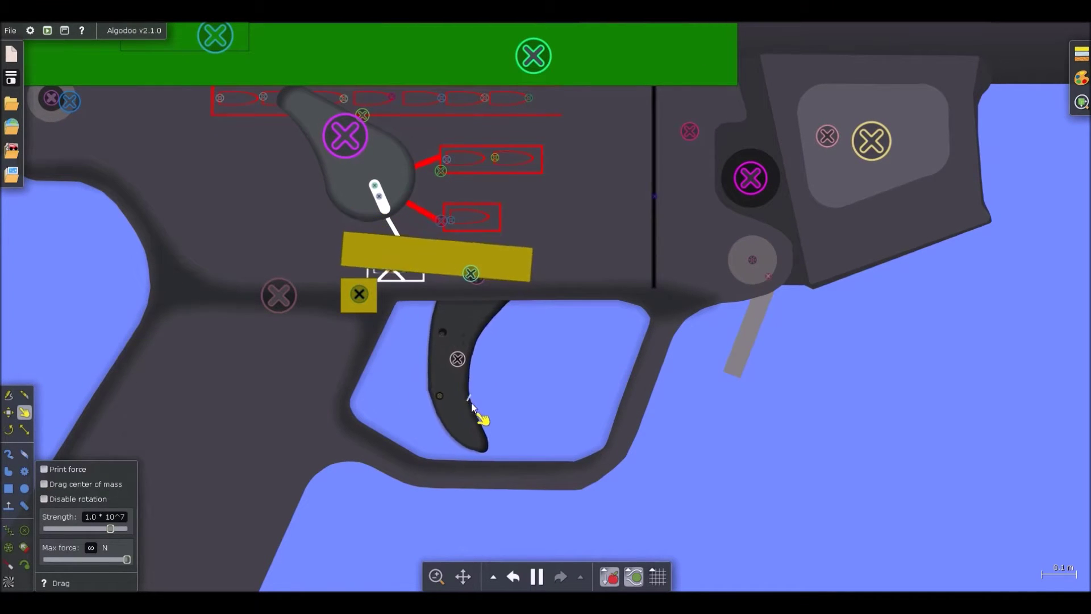
scroll(350, 260, up, 3)
scroll(359, 253, down, 3)
drag(445, 364, 421, 364)
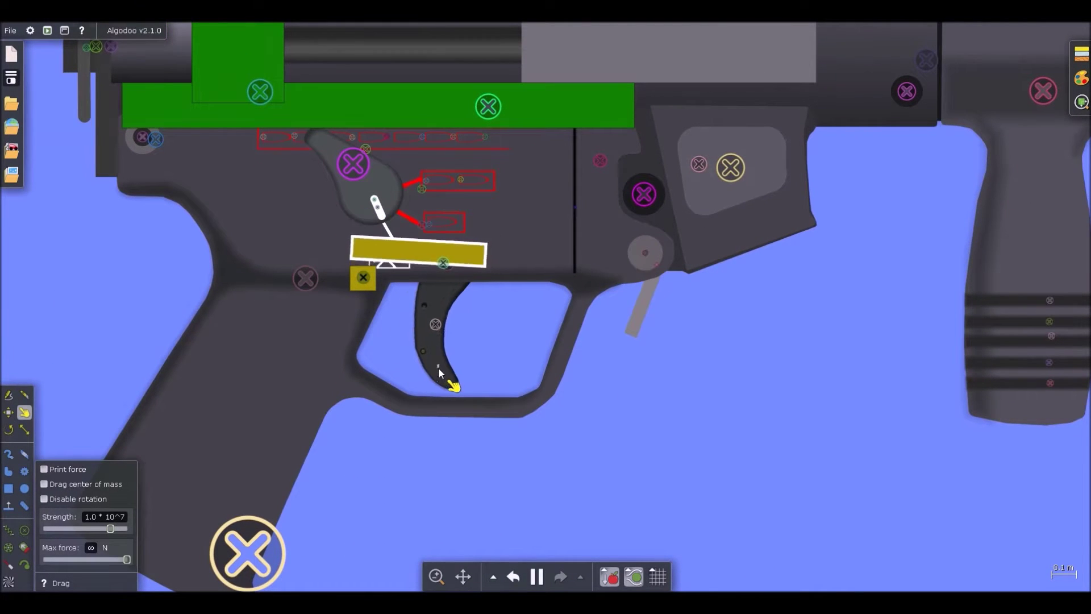
key(space)
Step: Inspect the trigger and its stop, run the simulation again with one more trigger pull, and undo the movement
scroll(386, 278, up, 3)
scroll(387, 278, down, 5)
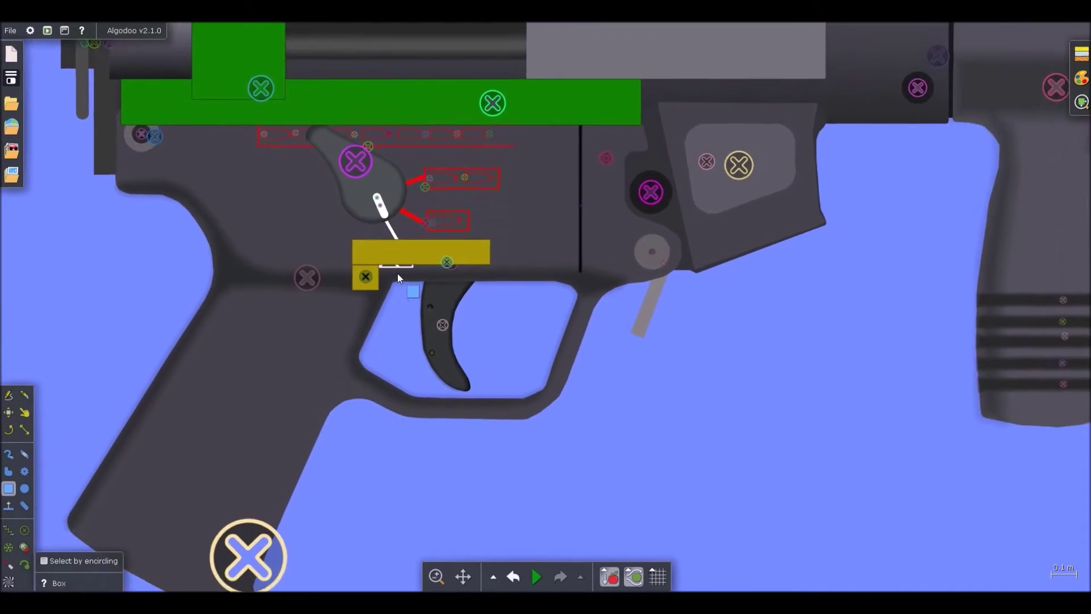
scroll(388, 274, up, 6)
key(b)
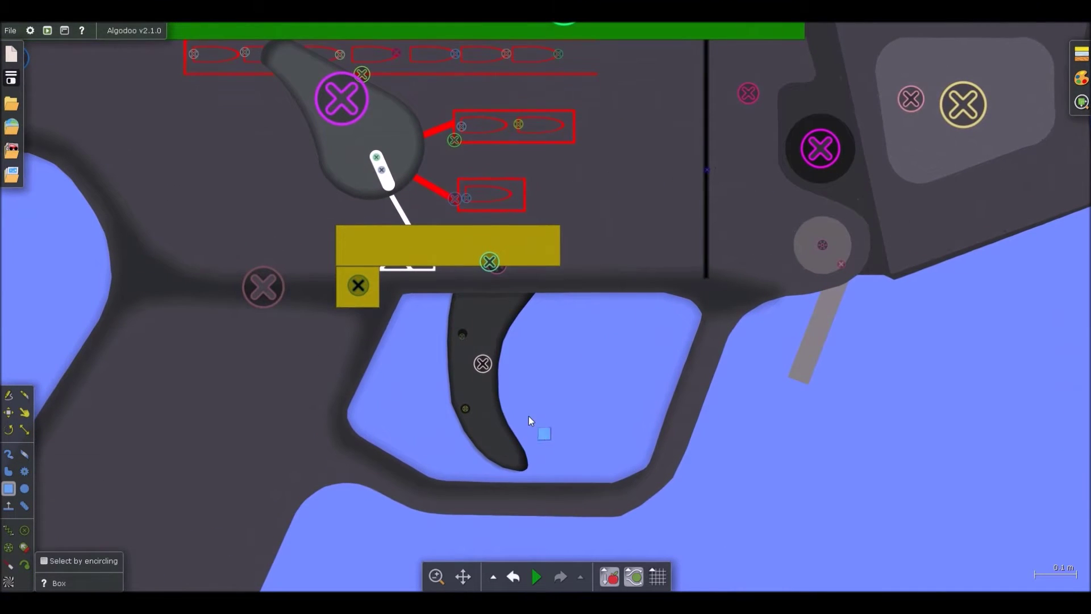
key(d)
key(space)
scroll(519, 417, down, 3)
drag(509, 422, 483, 421)
key(ctrl+z)
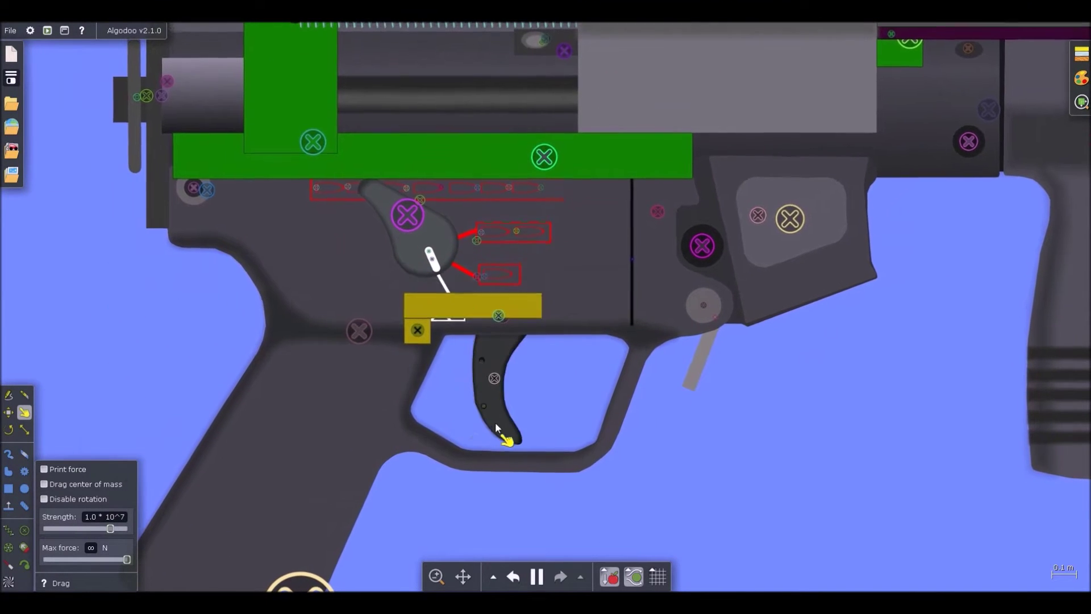
Step: Raise the rear end of the long yellow bar in the simulation, pause, and place a copy of the square stop above it
drag(418, 304, 465, 300)
key(space)
key(b)
scroll(442, 288, up, 5)
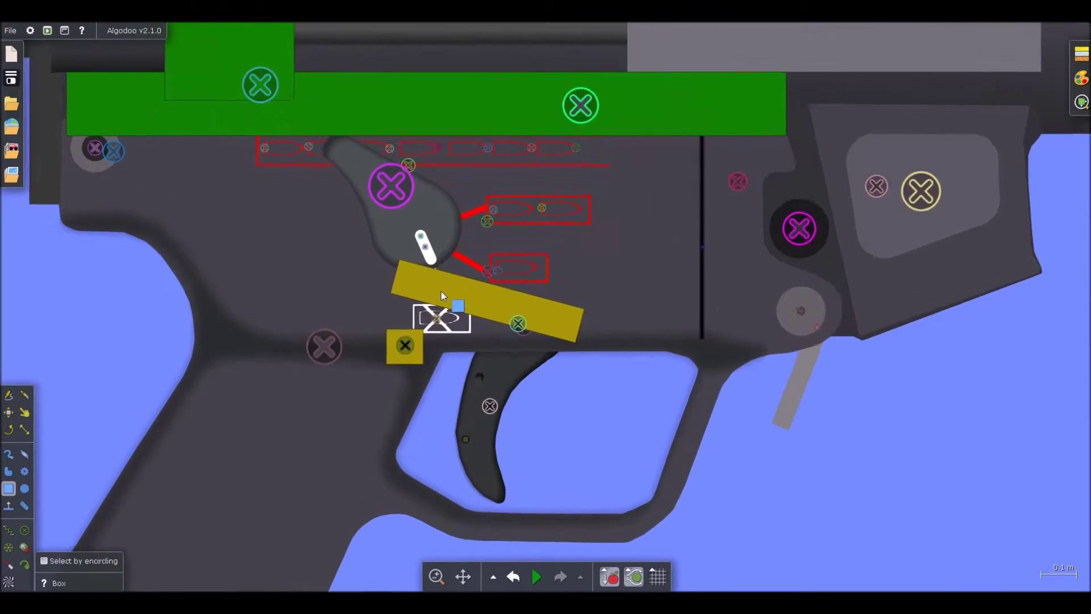
drag(411, 346, 433, 244)
scroll(432, 253, up, 2)
scroll(418, 252, up, 3)
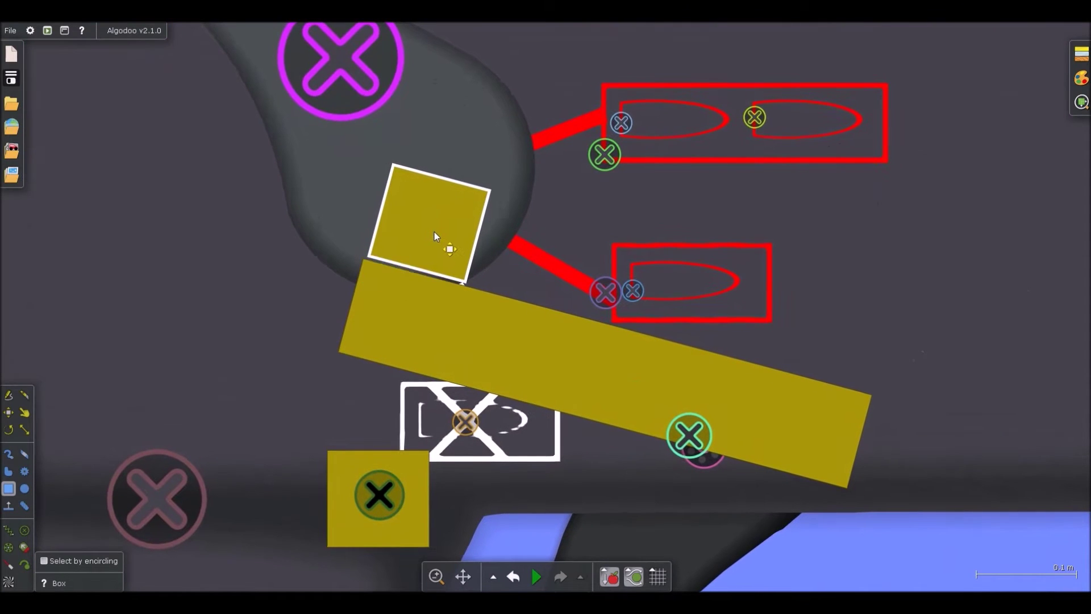
Step: Split the copied square behind the bar's rear end into two strips, and fixate the upper one to the body and the lower one to the bar
mouse_move(436, 234)
mouse_down()
mouse_move(596, 263)
mouse_move(693, 298)
mouse_move(563, 276)
mouse_move(315, 359)
mouse_move(303, 385)
mouse_move(315, 326)
mouse_move(286, 287)
mouse_up()
key(c)
key(b)
key(f)
click(294, 283)
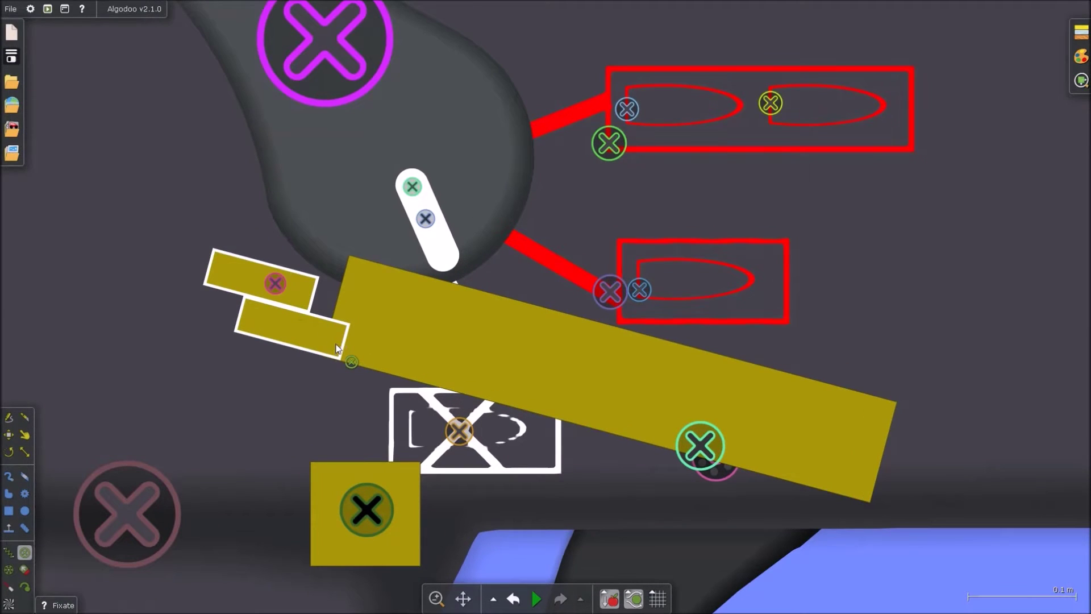
click(352, 340)
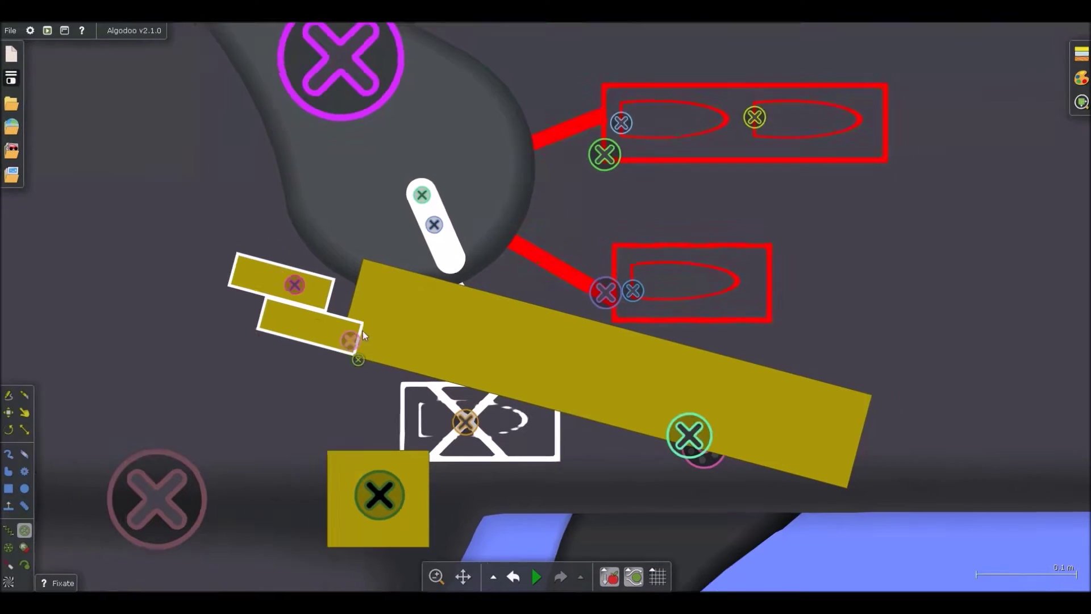
Step: Run the simulation and pull the trigger back until the long bar rests level on its stop, and pause
scroll(364, 330, down, 4)
key(d)
scroll(459, 410, down, 3)
key(space)
drag(500, 504, 328, 481)
key(space)
Step: Attach a spring between the two small strips with a spring constant of 72000 N/m and a target length of 0.30 m
scroll(382, 385, up, 3)
key(s)
drag(367, 387, 366, 298)
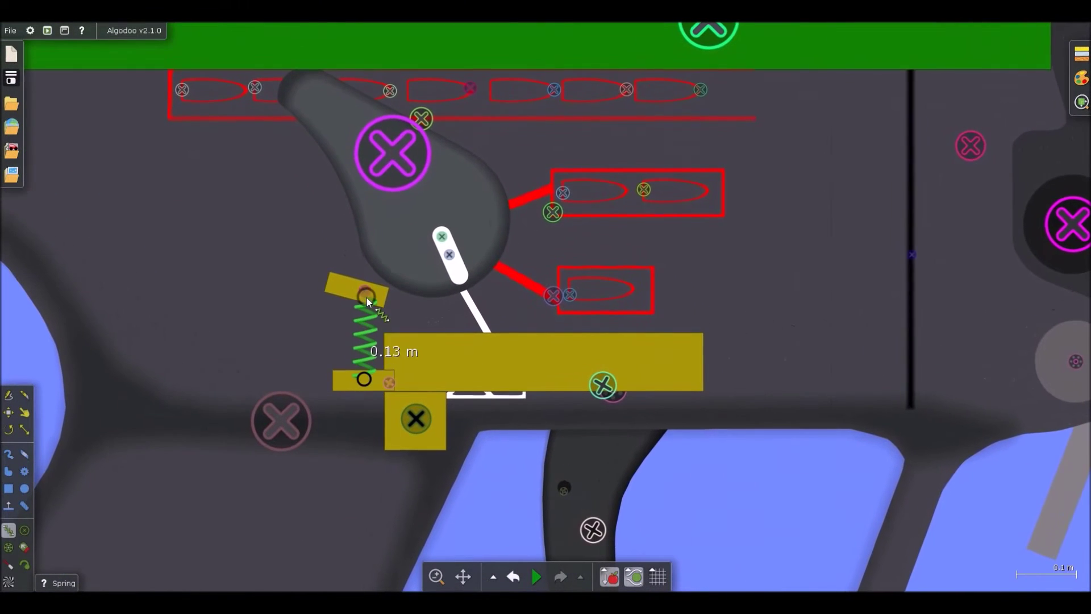
right_click(365, 338)
mouse_move(398, 456)
drag(540, 495, 571, 496)
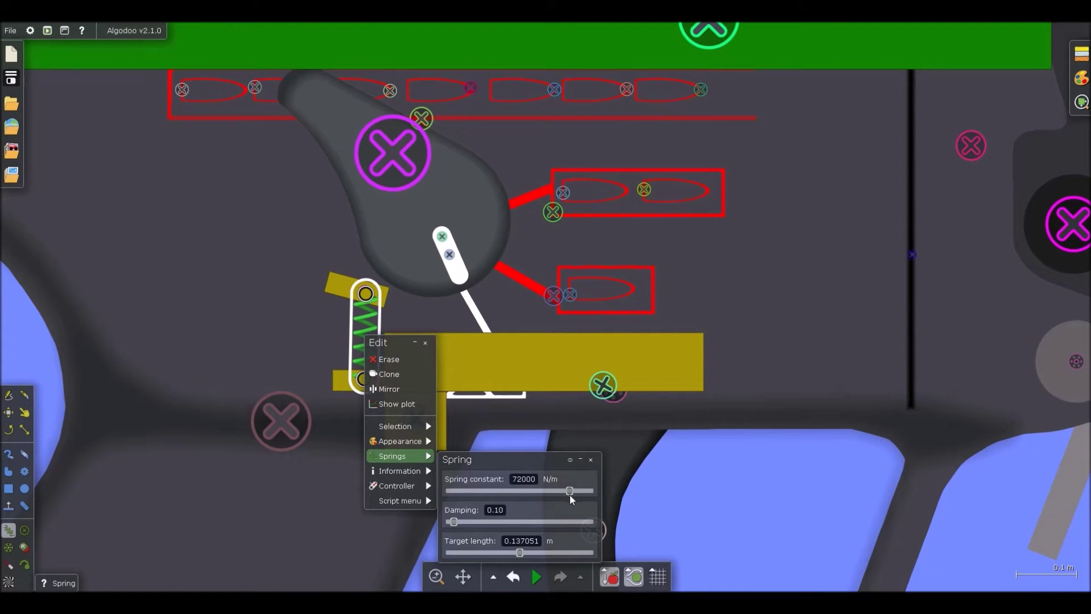
drag(521, 552, 544, 557)
click(730, 466)
Step: Run the simulation and pull the trigger back to test the new return spring
key(d)
scroll(489, 352, down, 5)
key(space)
drag(496, 367, 364, 353)
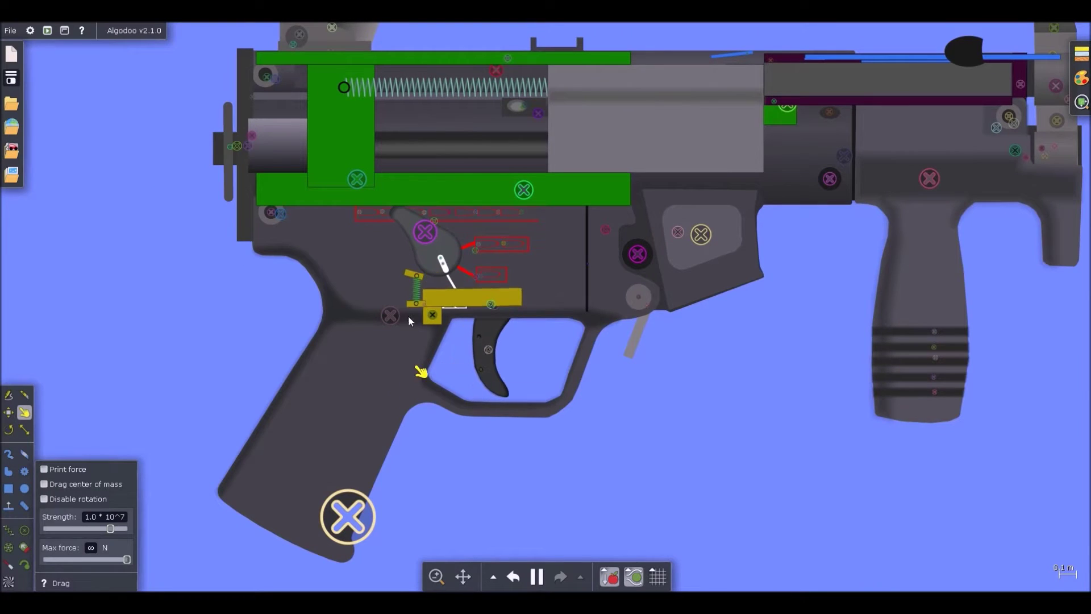
Step: Set the trigger spring's constant to 24000 N/m, test another trigger pull, and pause
right_click(415, 296)
mouse_move(470, 416)
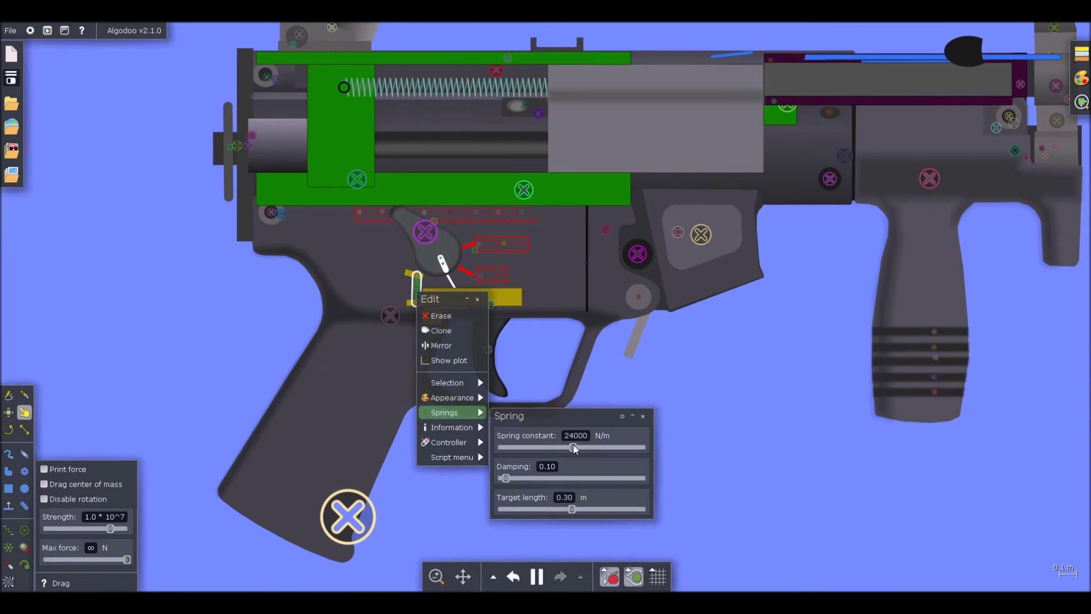
click(555, 354)
drag(496, 376, 389, 375)
key(space)
Step: Fixate a narrow upright strip to the long yellow bar and place a matching copy directly above it on the selector lever
scroll(449, 313, up, 3)
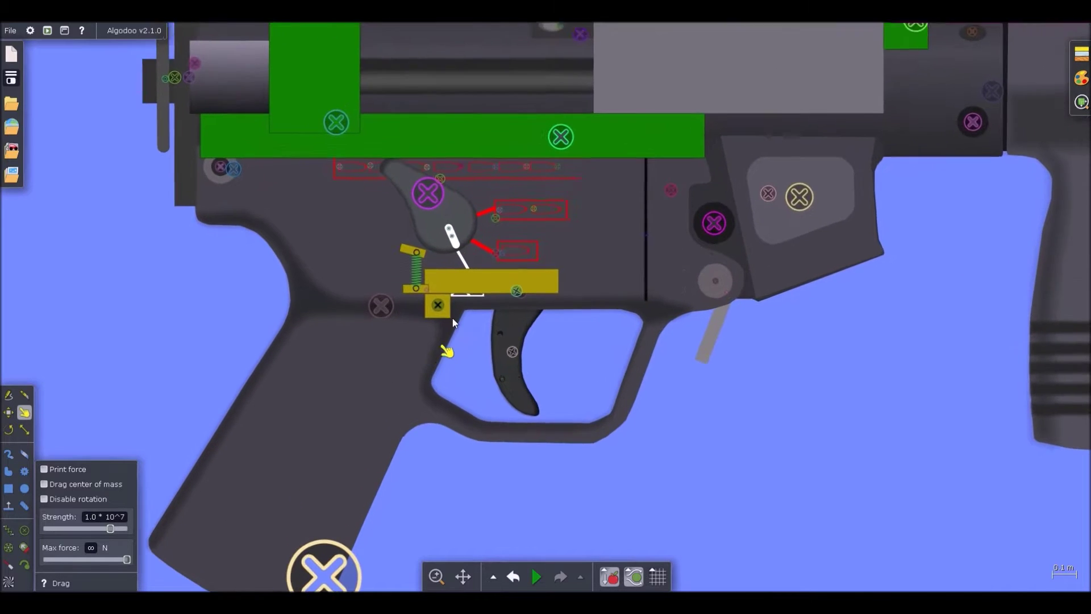
scroll(445, 195, up, 1)
click(431, 181)
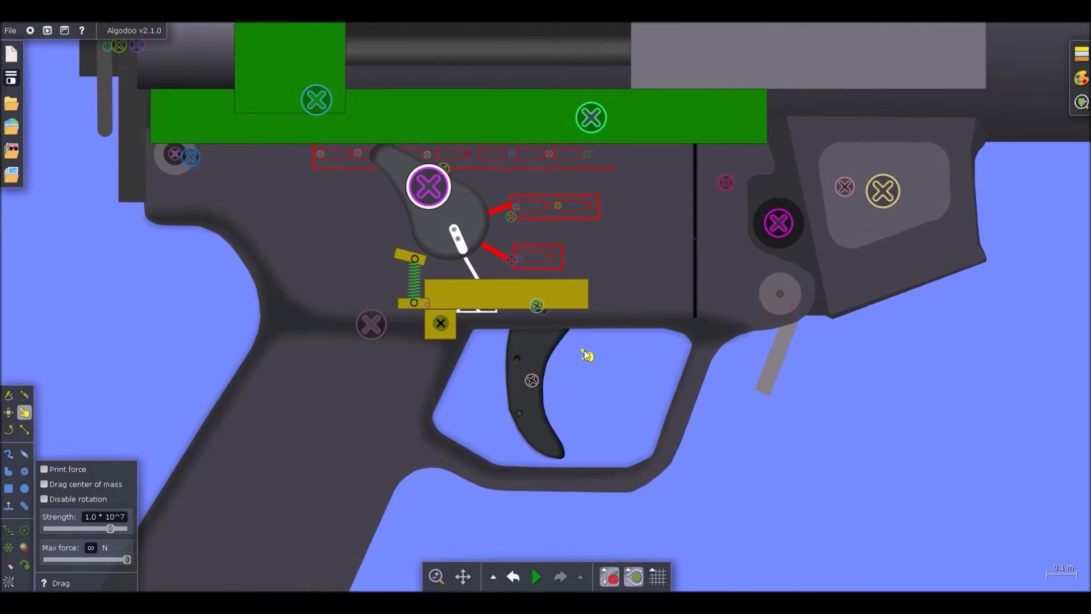
scroll(590, 370, up, 1)
click(565, 395)
key(b)
scroll(420, 260, up, 4)
mouse_move(350, 225)
mouse_down()
mouse_move(479, 231)
mouse_move(514, 213)
mouse_move(462, 229)
mouse_move(471, 255)
mouse_move(444, 230)
mouse_move(443, 196)
mouse_up()
scroll(469, 262, down, 5)
scroll(462, 268, up, 4)
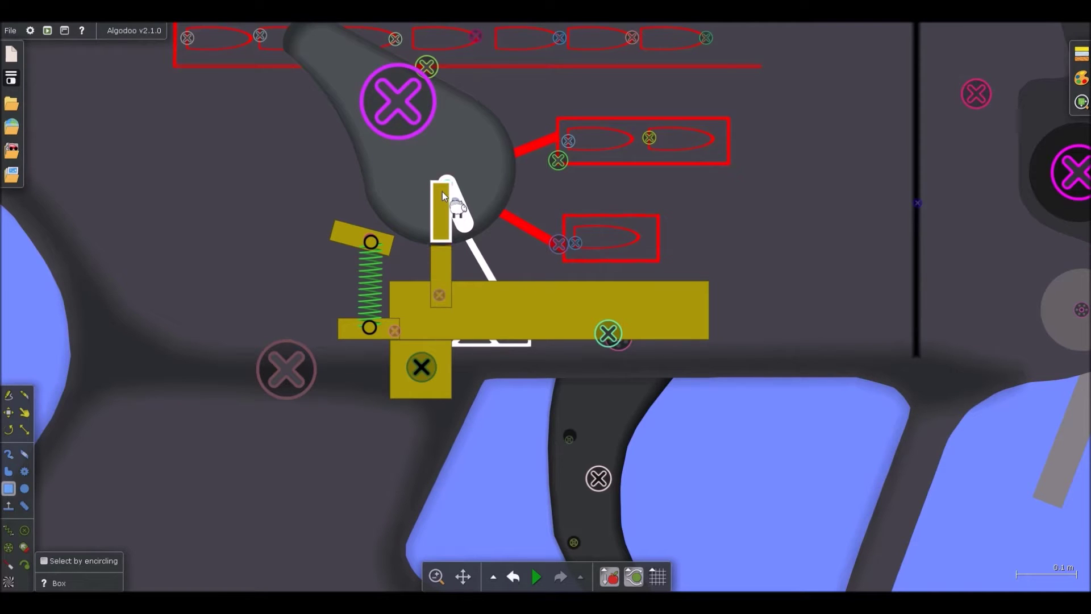
scroll(442, 194, up, 5)
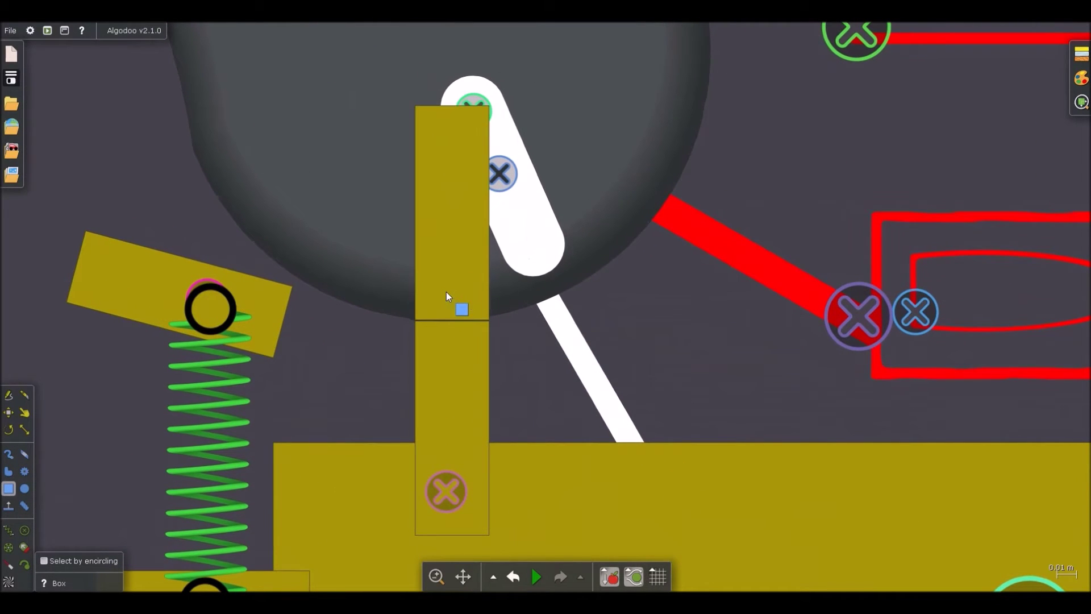
Step: Run the simulation and pull the trigger back to test the upright strip against the one above it
key(d)
scroll(432, 215, down, 8)
key(space)
drag(500, 329, 1, 293)
key(space)
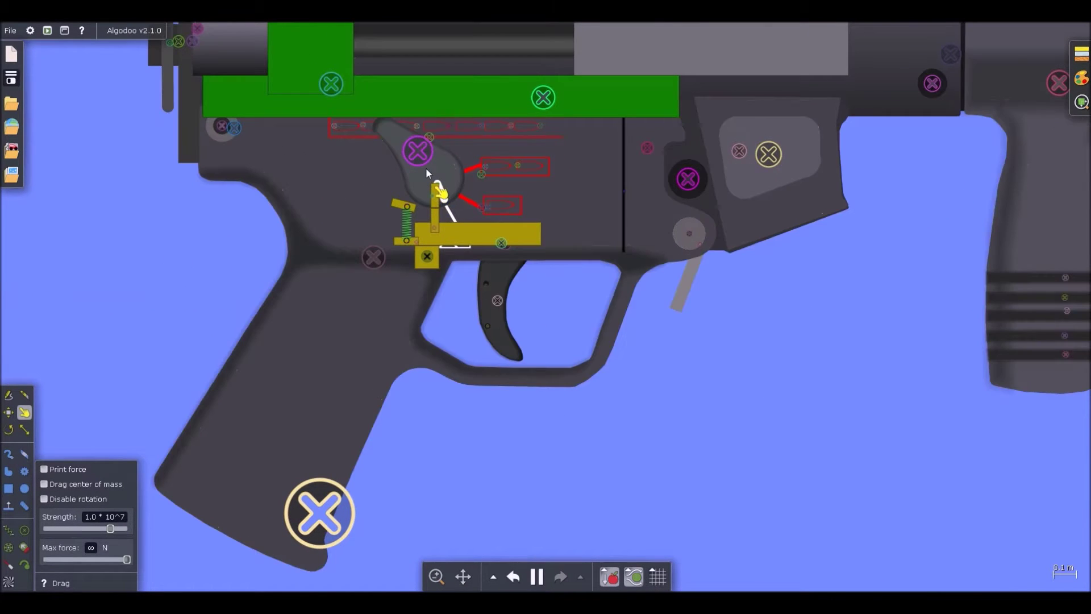
Step: Remove the fixate holding the selector lever and undo the lever's trial movement
drag(392, 144, 388, 154)
key(ctrl+z)
click(570, 299)
scroll(454, 208, up, 3)
scroll(453, 239, down, 5)
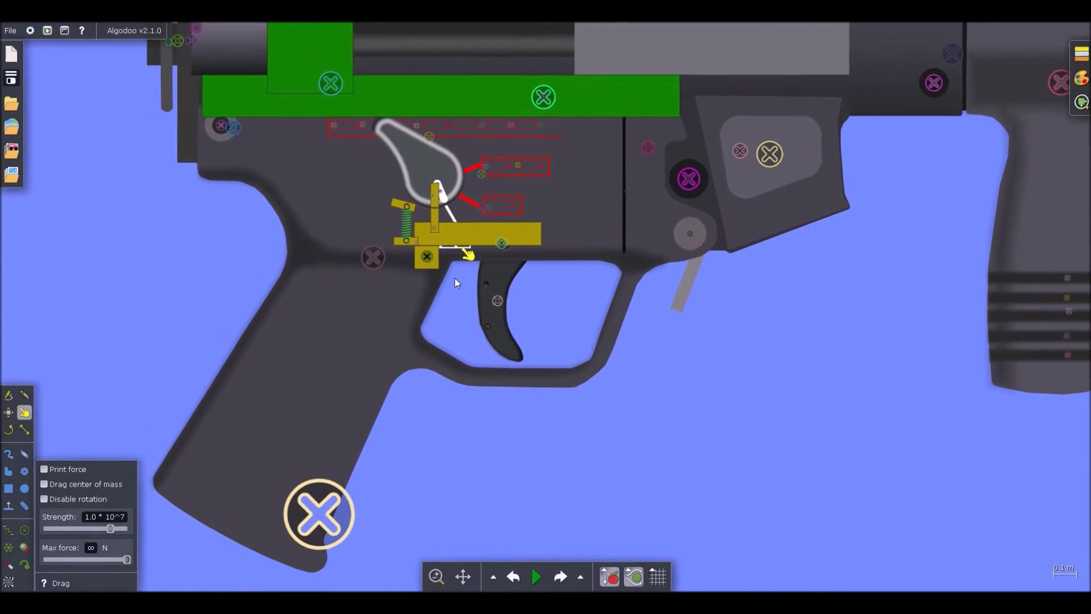
Step: Shorten the strip on the selector lever to a small block at the lever's lower edge and fixate it
key(b)
scroll(414, 124, up, 8)
click(414, 124)
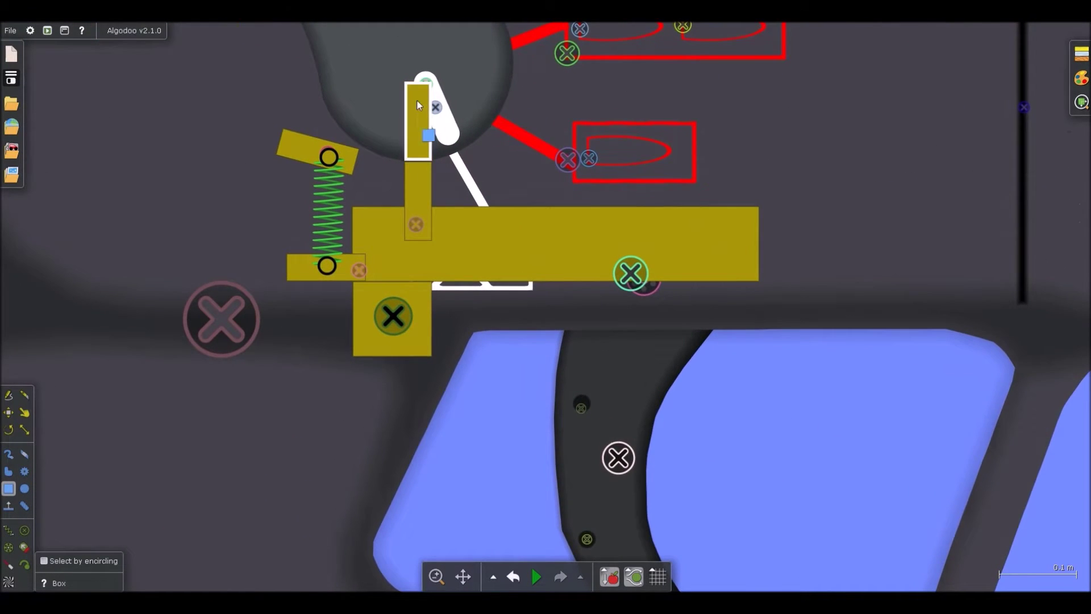
scroll(420, 93, up, 3)
key(s)
drag(415, 76, 412, 174)
scroll(418, 188, up, 2)
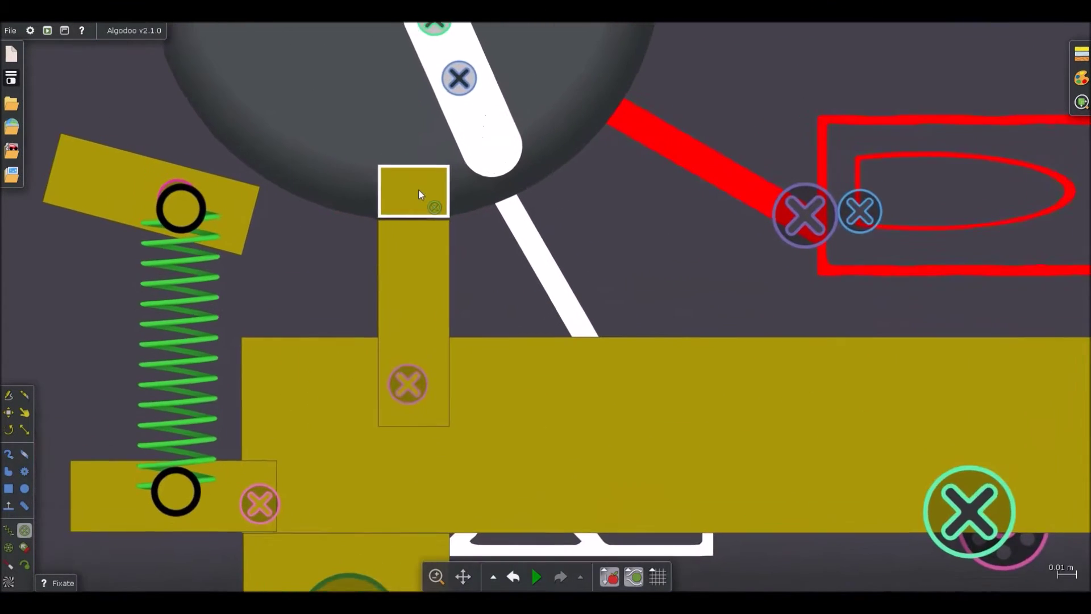
Step: Turn and fixate the selector lever for a trial trigger pull in the simulation, and undo the changes
key(d)
scroll(454, 238, down, 8)
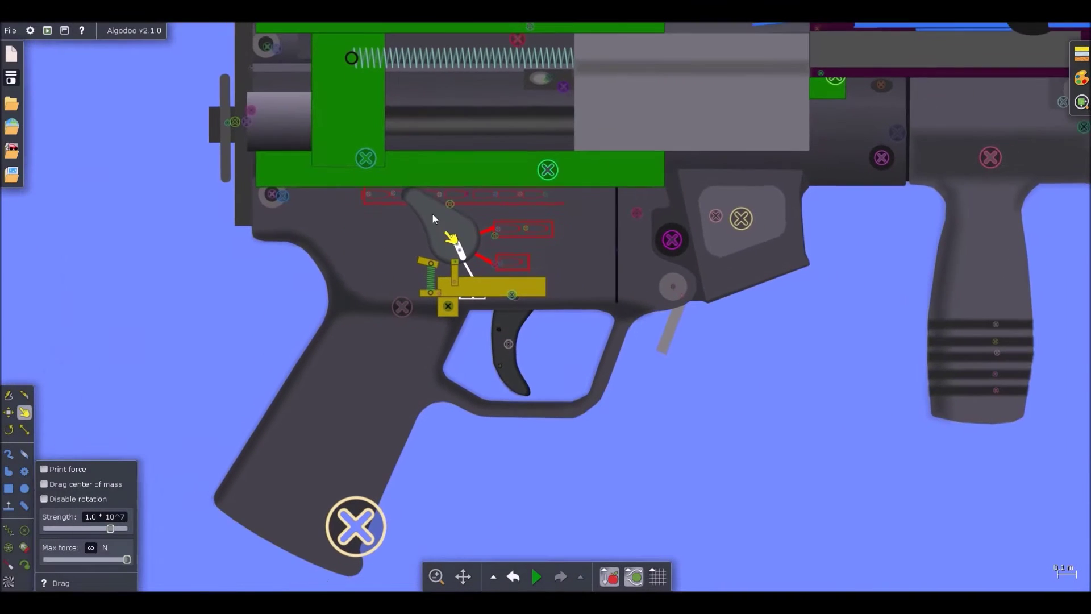
drag(433, 213, 416, 220)
scroll(440, 230, up, 2)
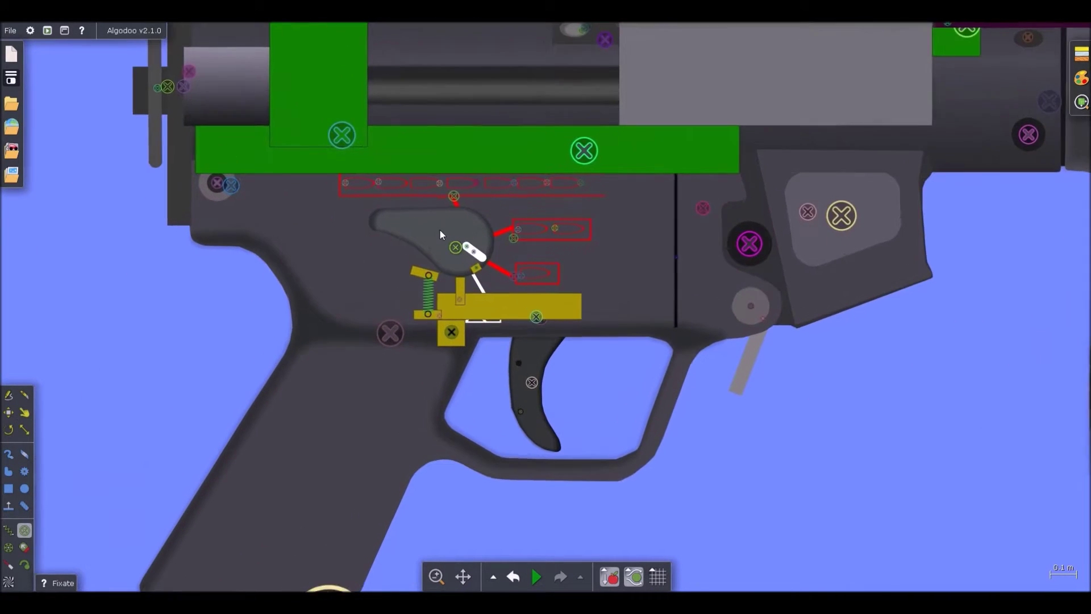
key(space)
drag(532, 417, 364, 407)
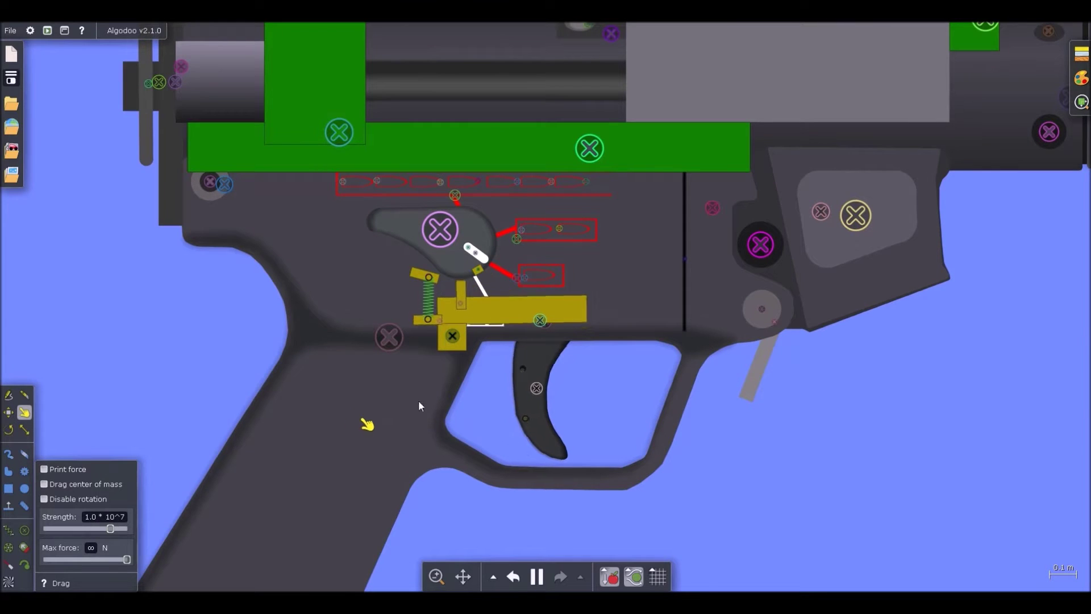
key(space)
scroll(529, 338, down, 2)
scroll(517, 339, down, 2)
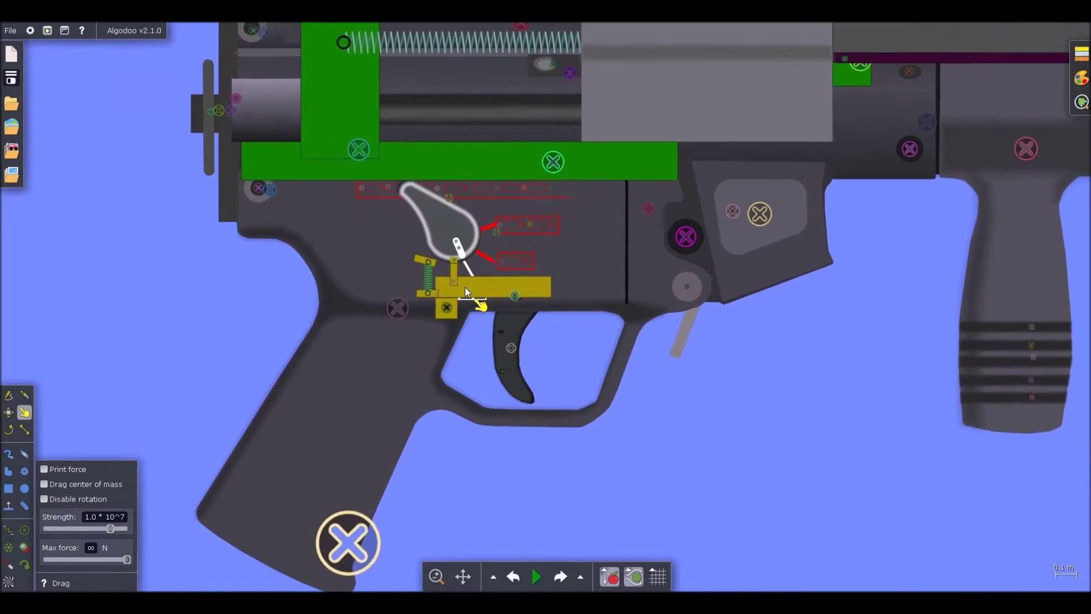
Step: Check the upright strip beneath the selector's small block and test another trigger pull with the lever in its original position
scroll(465, 287, up, 5)
key(b)
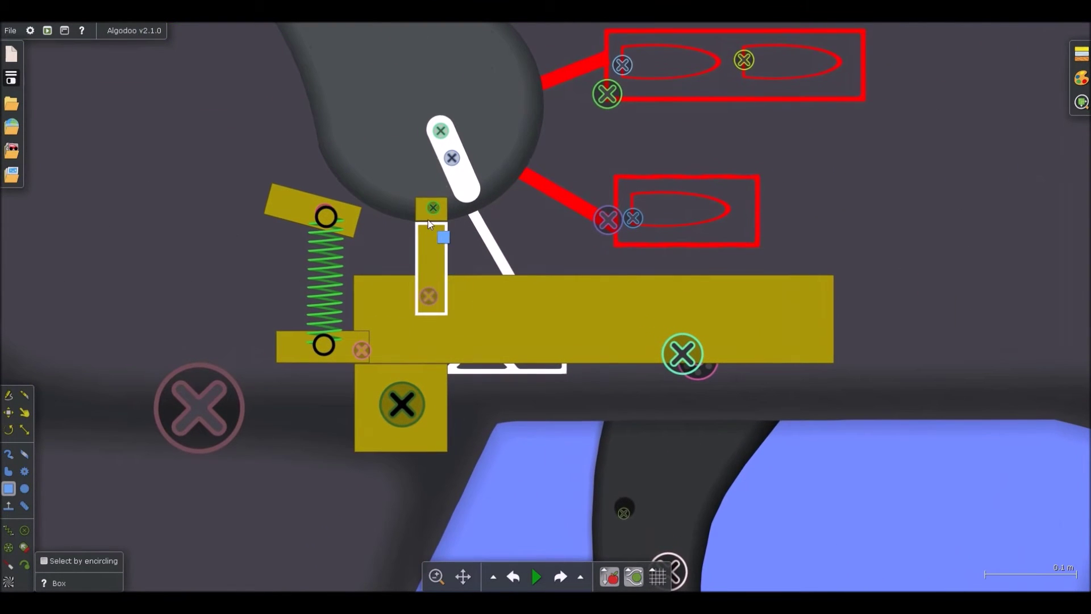
drag(428, 220, 363, 194)
scroll(418, 221, down, 3)
key(d)
click(470, 388)
scroll(435, 242, down, 3)
key(space)
drag(462, 330, 379, 326)
key(space)
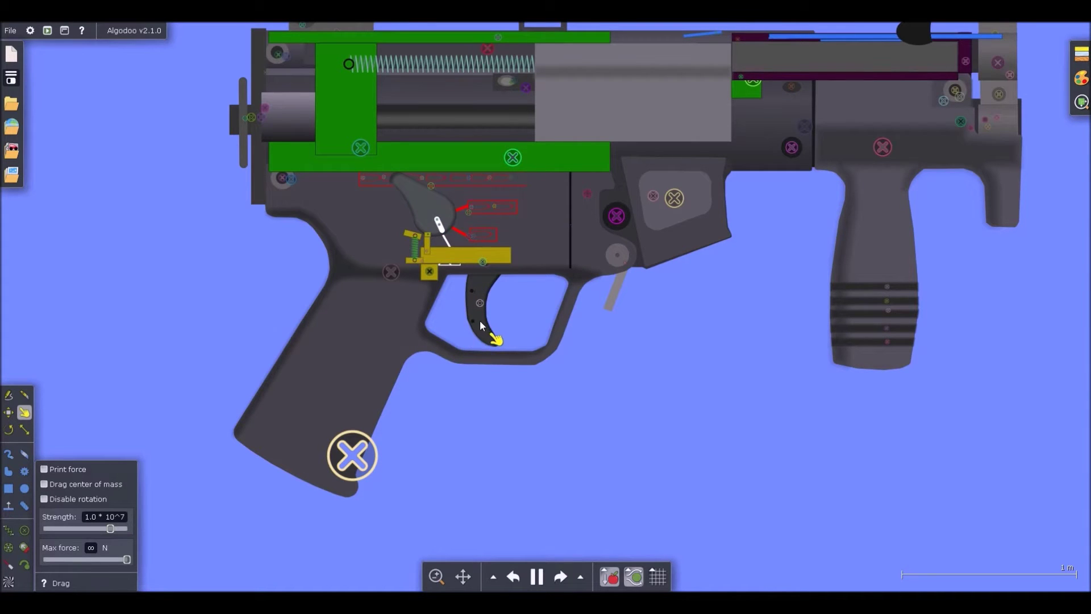
Step: Examine where the upright strip on the long bar meets the small block on the selector lever
scroll(478, 319, up, 2)
scroll(436, 233, up, 3)
key(b)
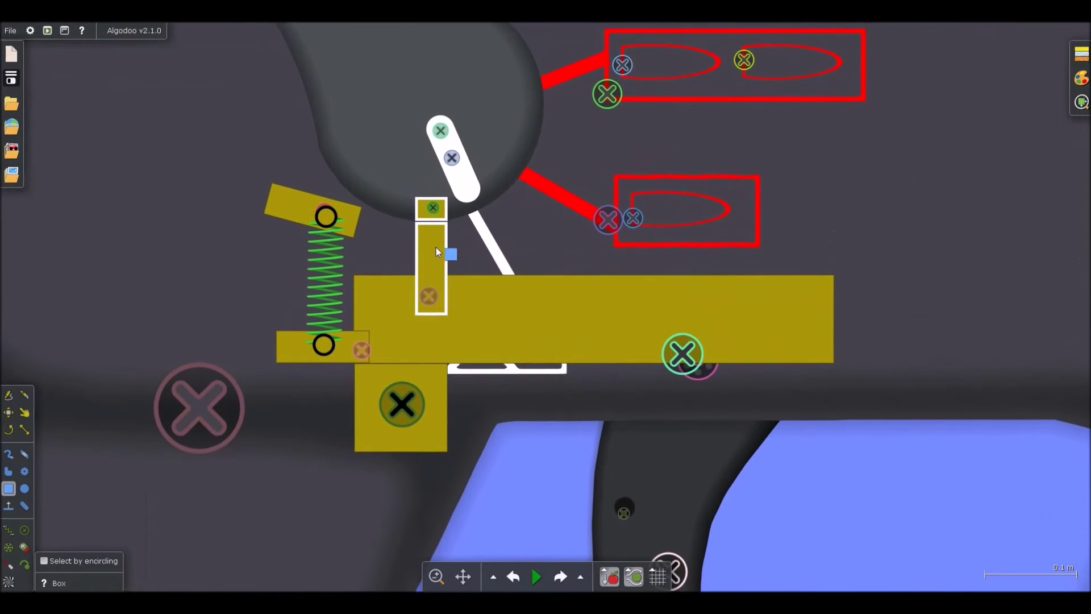
scroll(435, 243, down, 2)
click(482, 387)
scroll(482, 387, up, 2)
scroll(429, 187, up, 2)
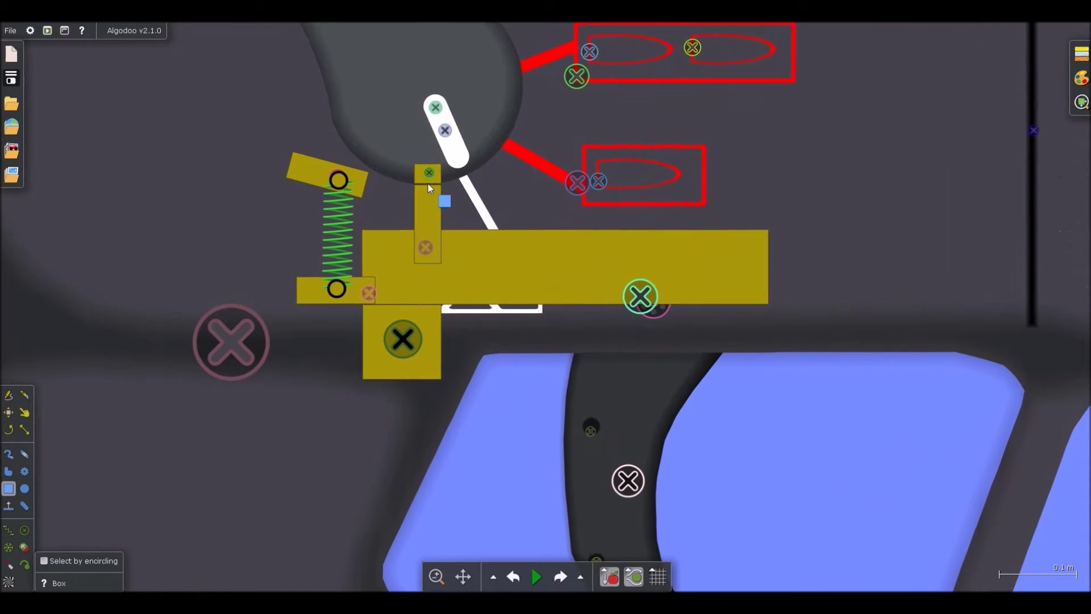
scroll(432, 194, down, 2)
scroll(449, 228, up, 3)
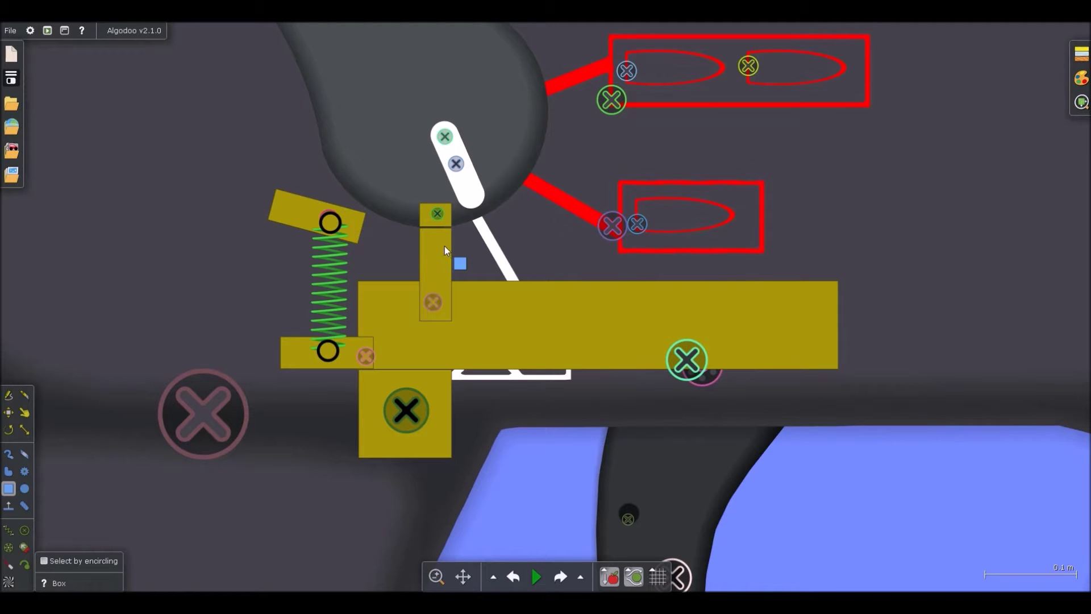
Step: Shift the small yellow block on the selector lever forward so it overlaps only the front edge of the upright strip
click(445, 247)
ctrl+click(443, 224)
drag(441, 270, 448, 242)
scroll(445, 272, down, 3)
click(473, 348)
scroll(438, 250, up, 4)
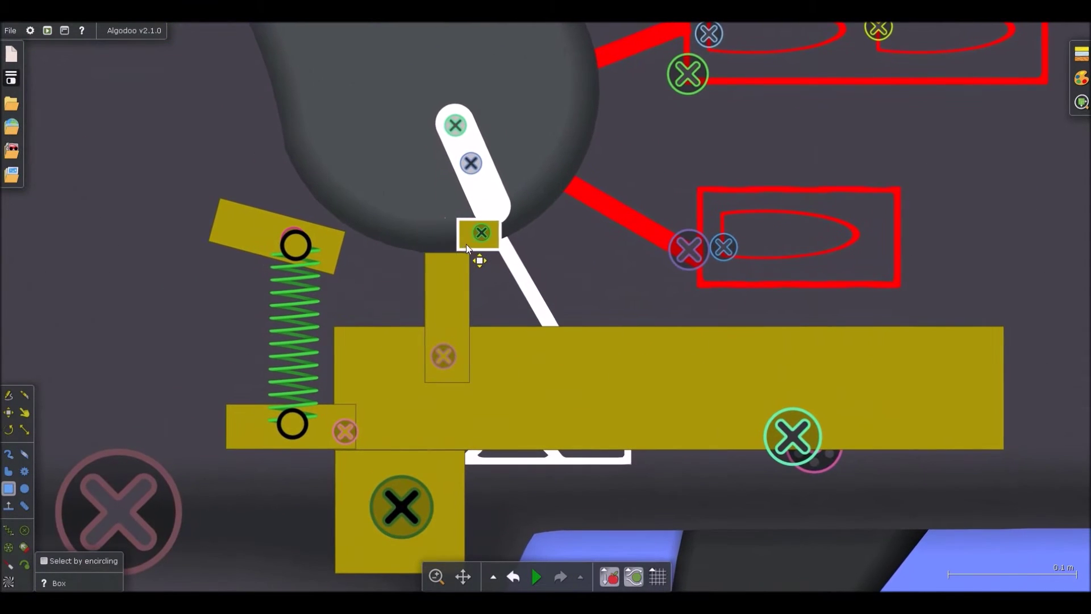
Step: Run the simulation, pull the trigger against the repositioned block, and undo the resulting movement
key(d)
scroll(465, 261, down, 5)
key(space)
key(space)
scroll(499, 341, up, 3)
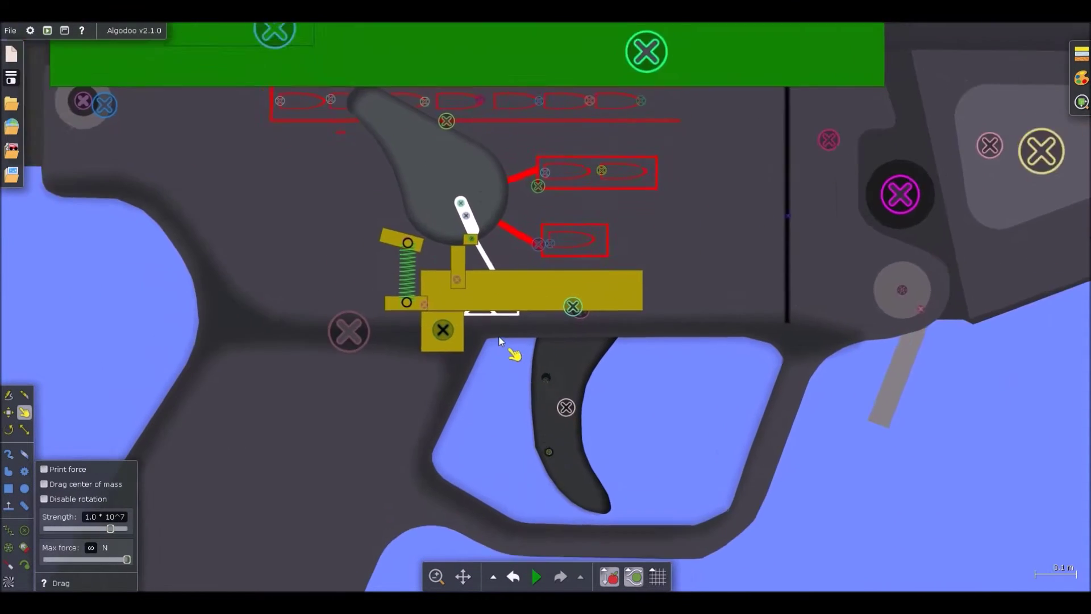
scroll(514, 347, down, 4)
key(space)
drag(533, 389, 374, 353)
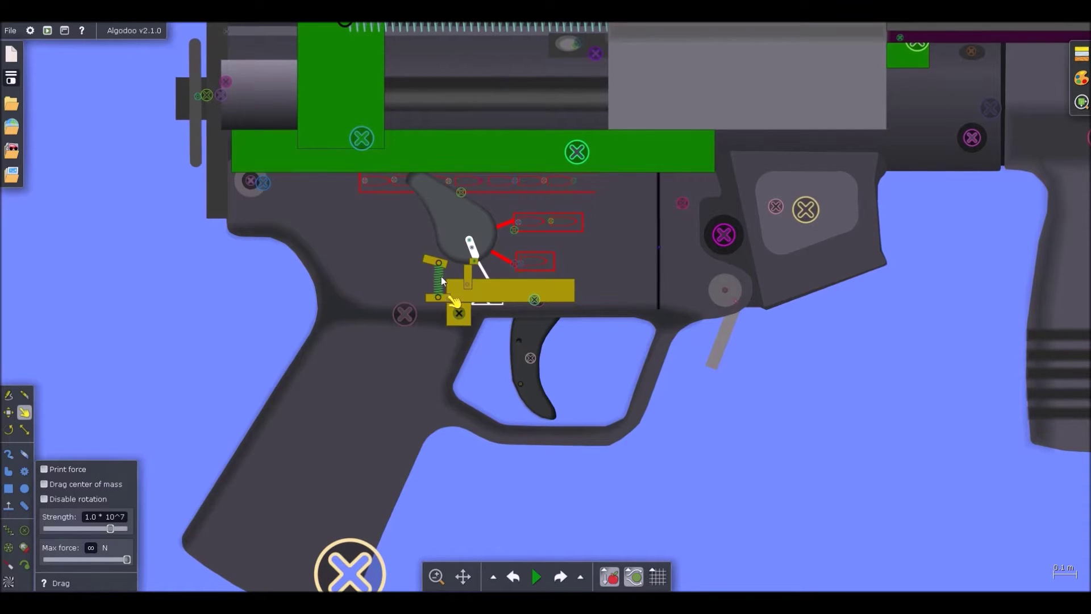
key(space)
Step: Add a small yellow box beside the selector lever's upper arm and adjust the box's properties
key(b)
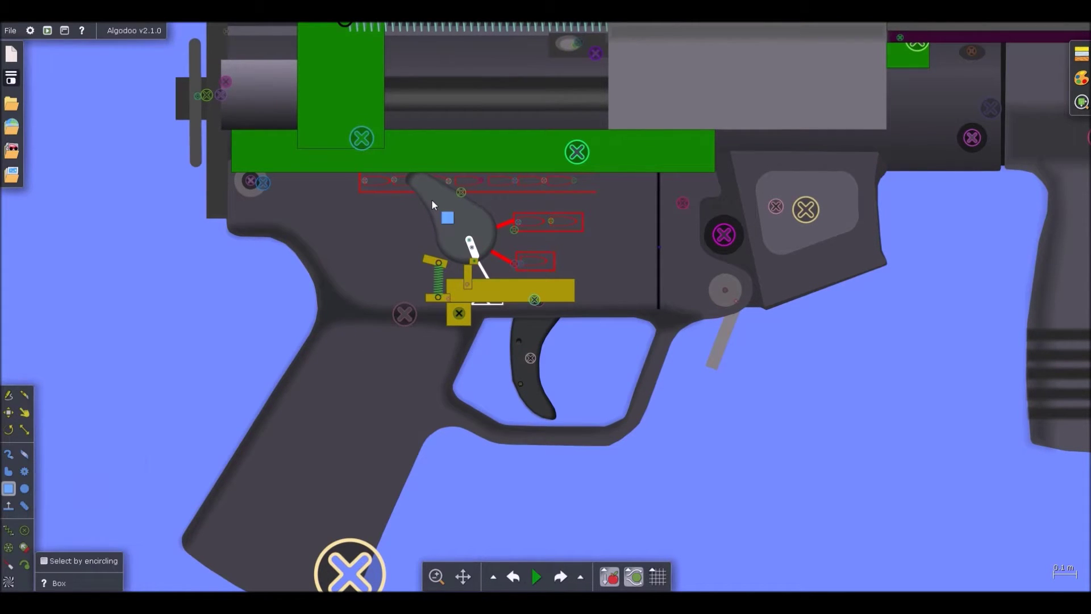
scroll(461, 291, up, 5)
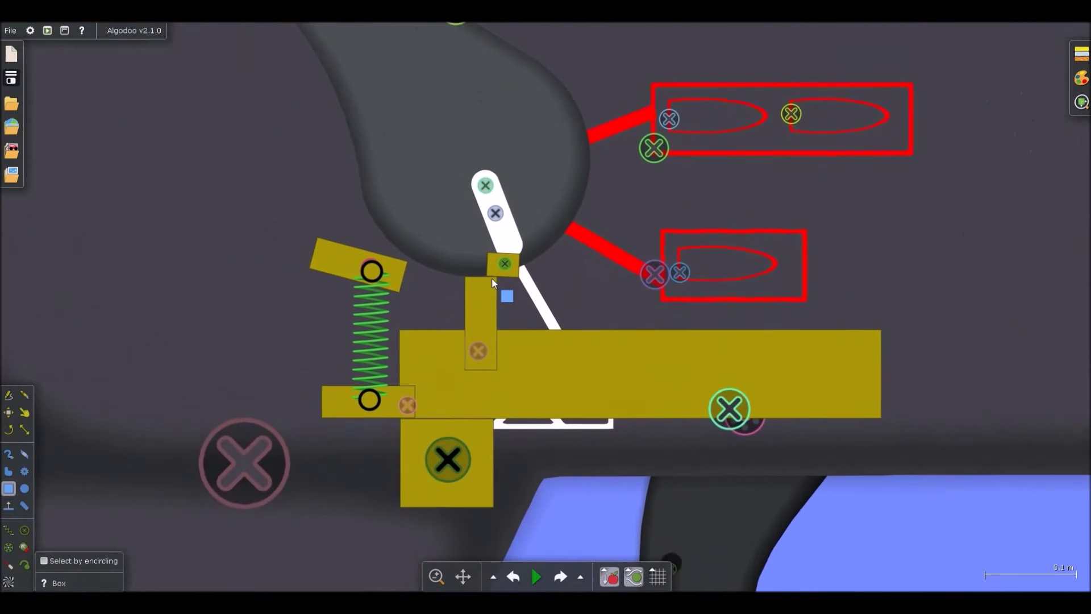
scroll(472, 267, down, 5)
key(d)
key(b)
scroll(469, 254, up, 5)
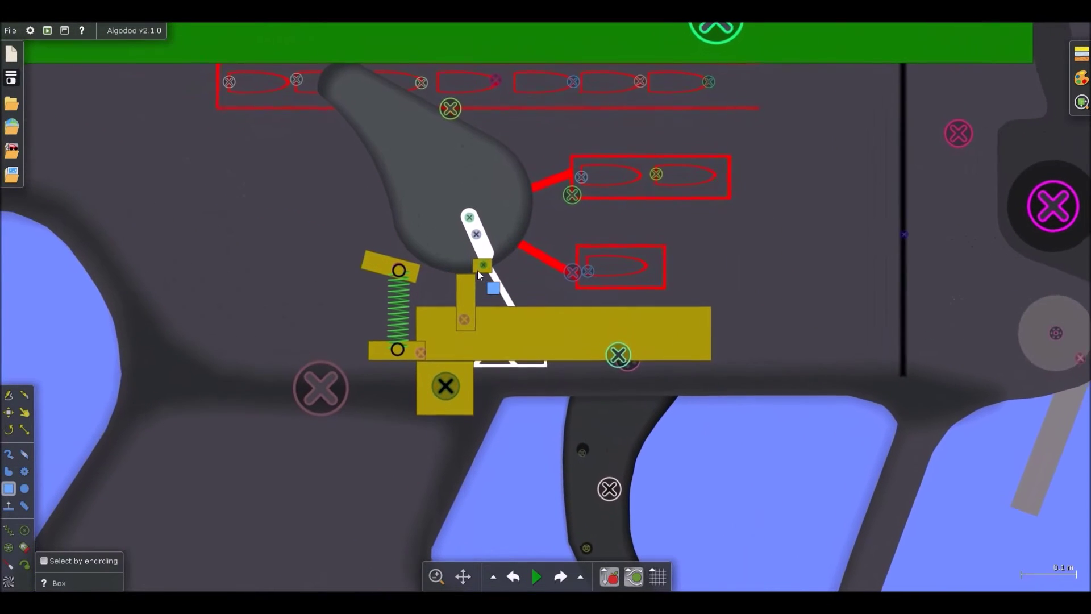
drag(356, 136, 339, 146)
right_click(347, 142)
mouse_move(397, 357)
click(501, 423)
click(496, 379)
click(551, 410)
Step: Split the box on the selector lever's upper arm lengthwise into two slanted strips and fixate them
drag(341, 140, 461, 176)
key(c)
key(b)
key(f)
mouse_move(405, 120)
mouse_down()
mouse_move(427, 93)
mouse_move(408, 100)
mouse_up()
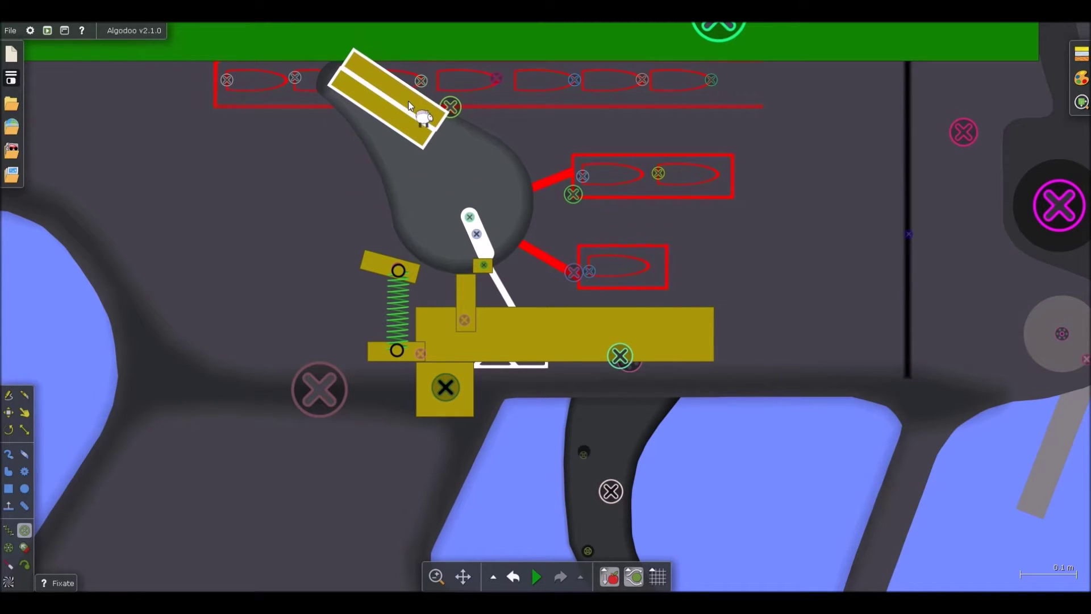
scroll(363, 90, up, 5)
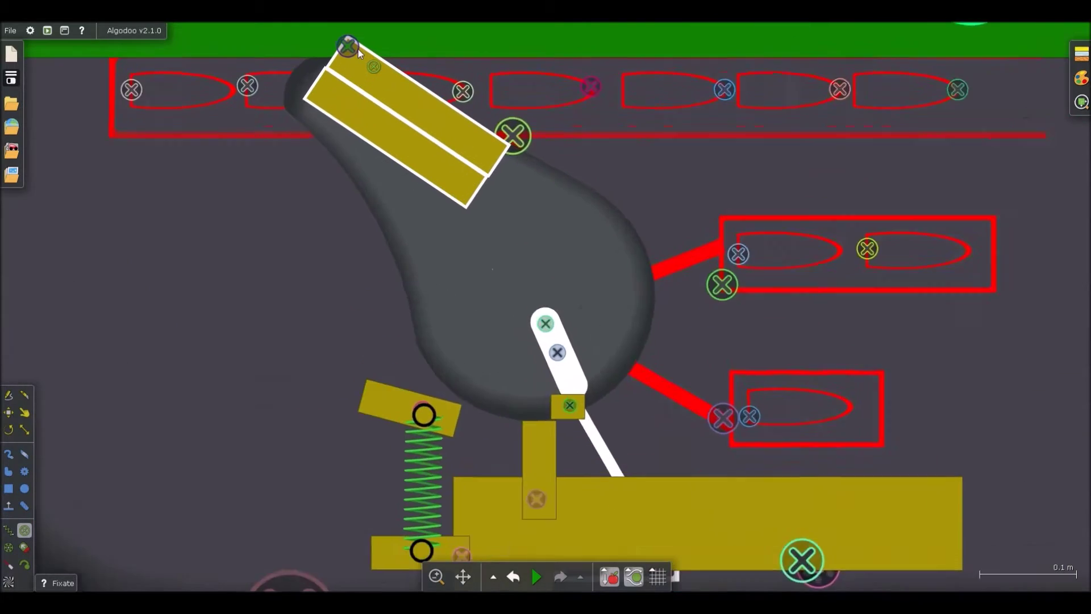
Step: Run the simulation to check the two strips on the selector lever's upper arm, and undo the resulting movement
scroll(410, 161, down, 3)
key(d)
scroll(410, 160, down, 6)
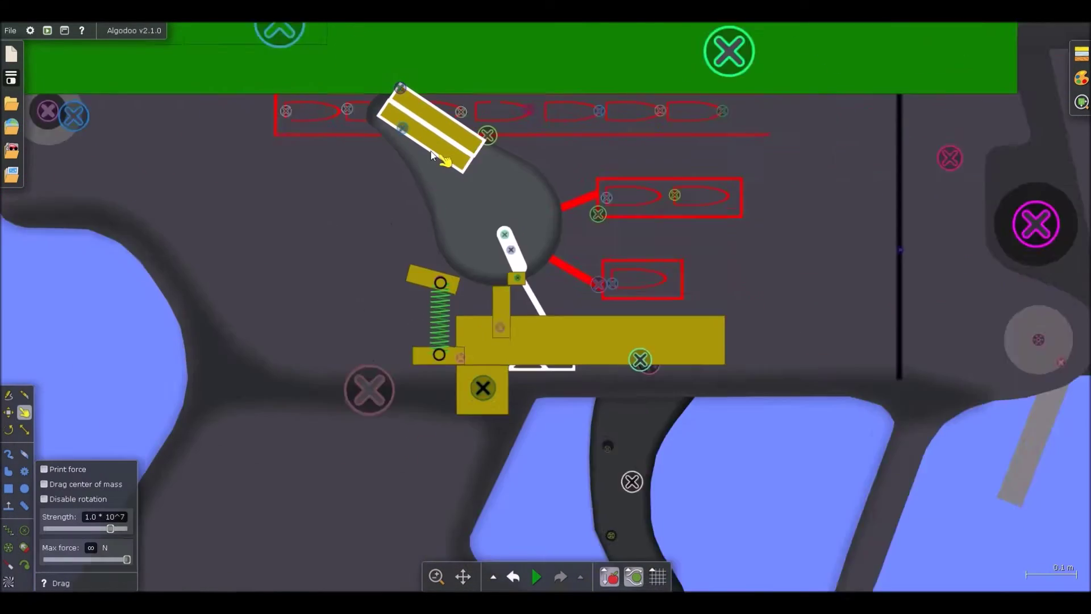
scroll(437, 190, up, 3)
scroll(422, 176, up, 1)
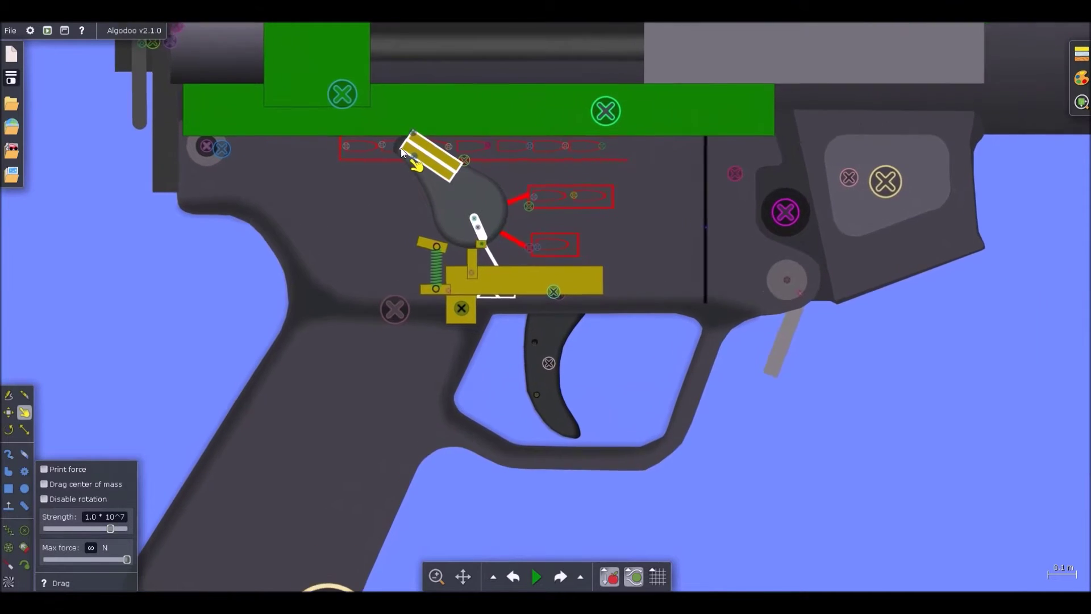
key(space)
key(ctrl+z)
key(space)
key(ctrl+z)
Step: Place a copy of the slanted strip over the trigger bar as a second stop for the selector lever, and fixate it
click(490, 360)
scroll(415, 159, up, 2)
key(b)
mouse_move(432, 169)
mouse_down()
mouse_move(443, 267)
mouse_move(577, 292)
mouse_up()
scroll(523, 297, up, 2)
key(space)
key(space)
scroll(523, 297, up, 3)
click(522, 296)
key(g)
scroll(582, 281, down, 5)
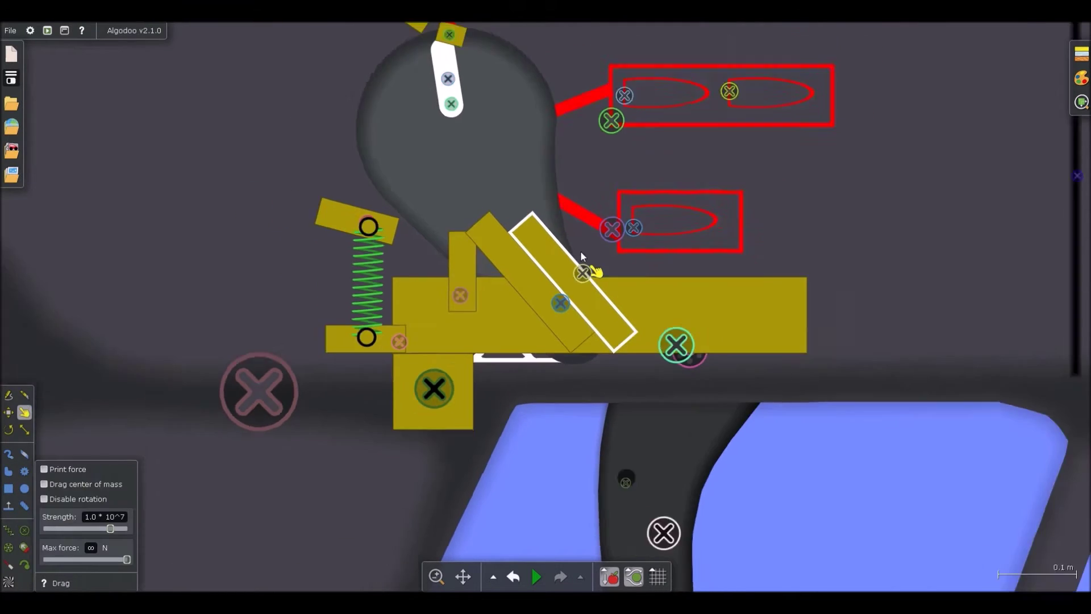
Step: Run the simulation, swing the selector lever between the two stop strips, and undo the movement
scroll(582, 284, up, 5)
key(space)
key(ctrl+z)
scroll(573, 265, down, 6)
key(space)
drag(592, 386, 421, 353)
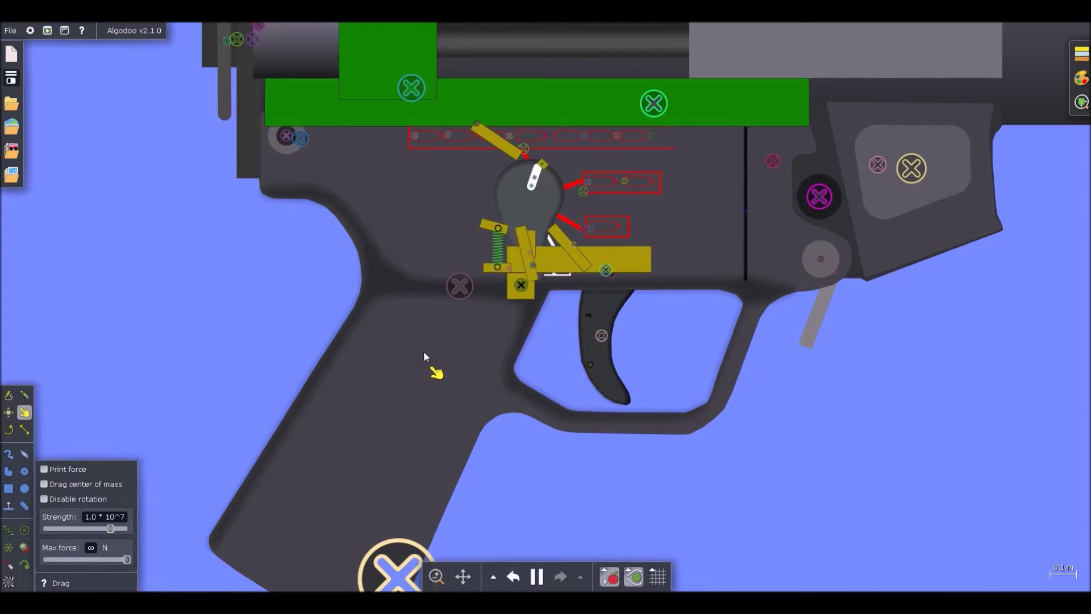
key(ctrl+z)
key(space)
key(space)
Step: Bring the gun's outer body parts to the front so they cover the yellow mechanism and the green bolt
key(b)
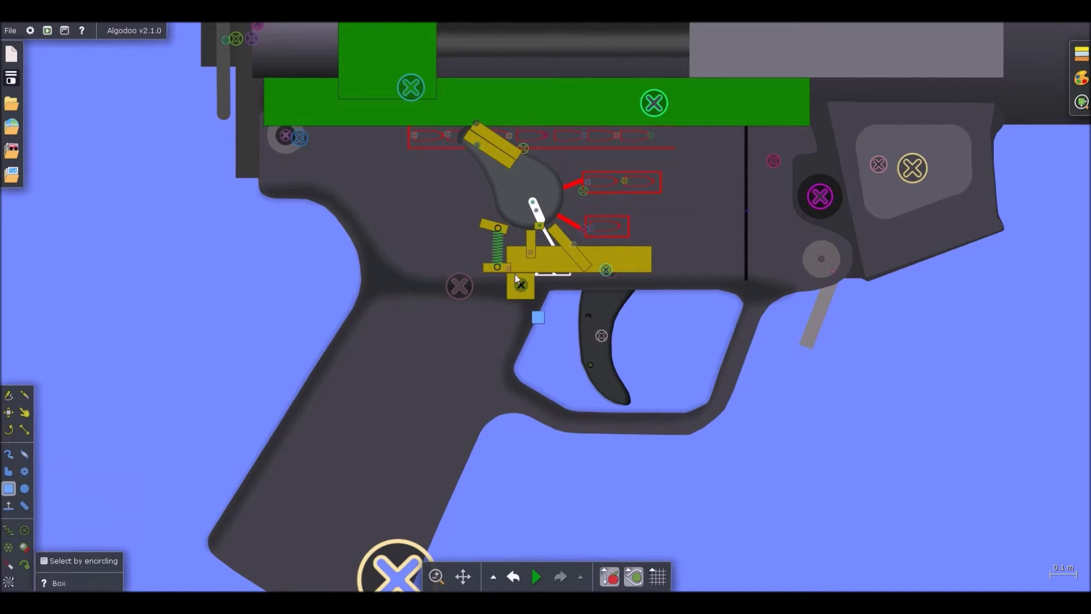
scroll(556, 350, up, 2)
scroll(398, 306, down, 2)
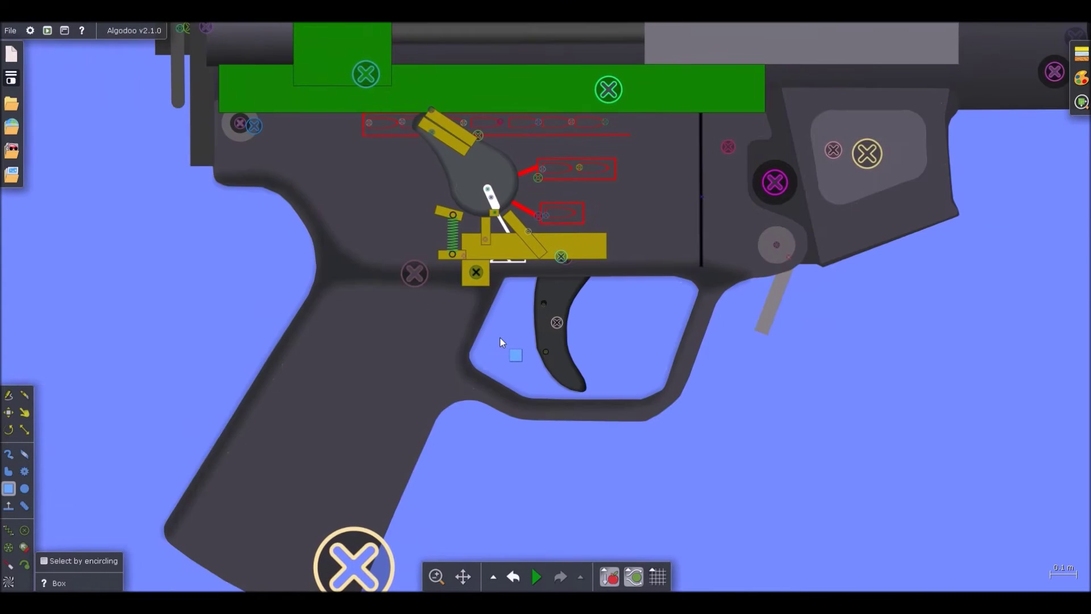
scroll(500, 338, up, 2)
scroll(434, 267, down, 3)
click(435, 267)
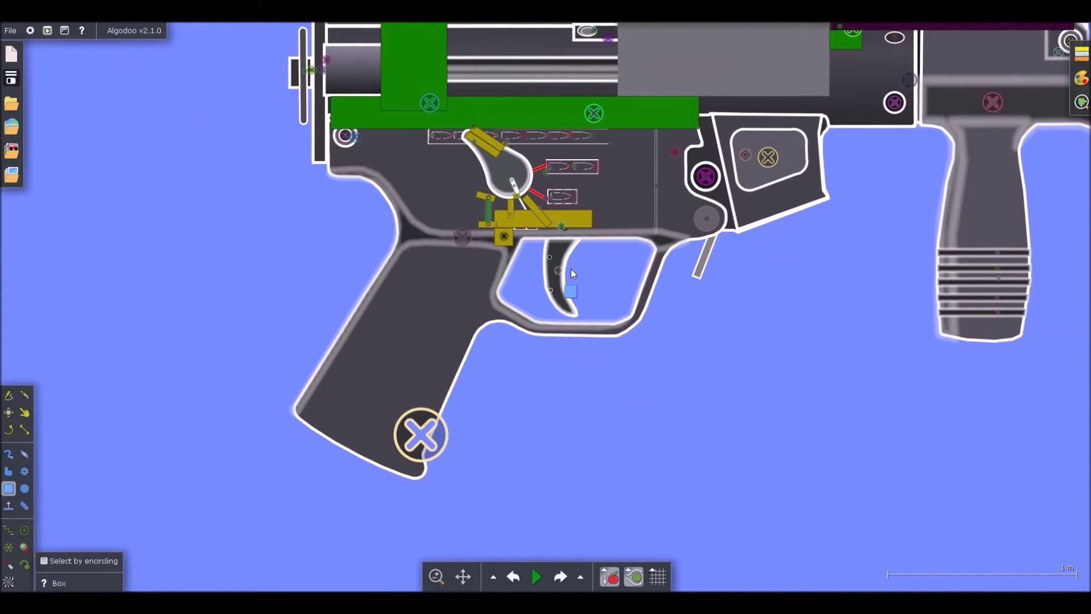
key(Page_Up)
click(602, 288)
scroll(554, 193, up, 2)
scroll(547, 225, up, 4)
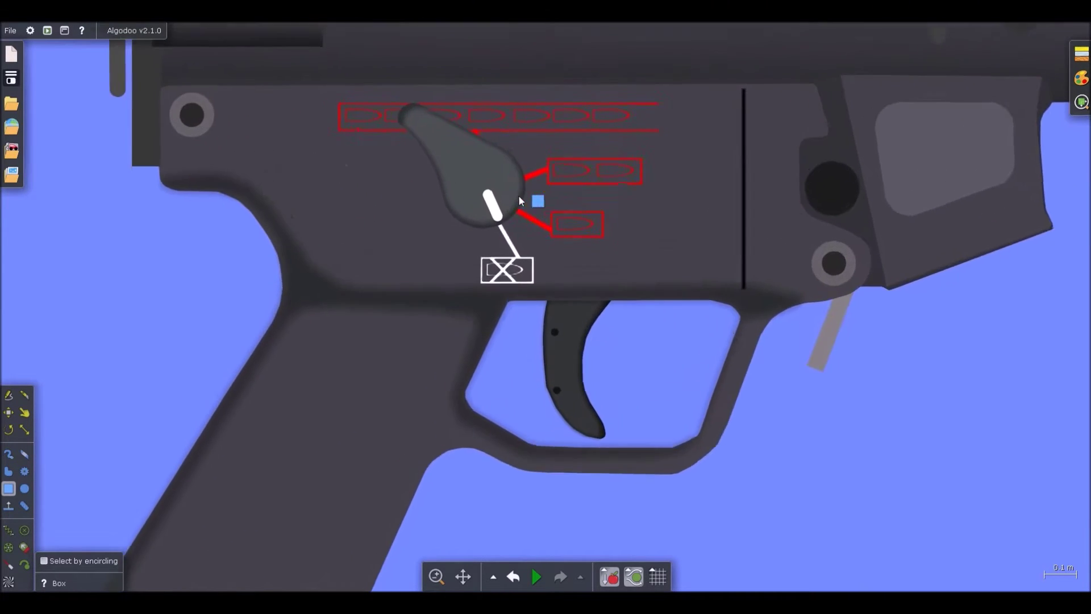
Step: Connect the selector lever's tip to the receiver with two springs, about 0.12 m and 0.24 m long
key(s)
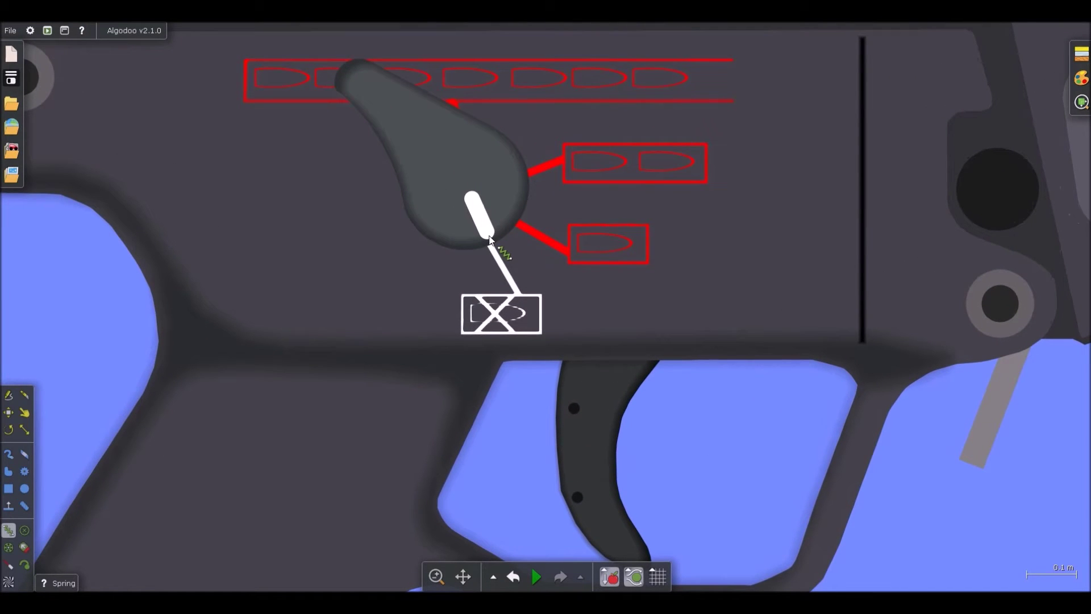
drag(359, 82, 333, 136)
drag(359, 80, 336, 202)
key(space)
key(ctrl+z)
key(d)
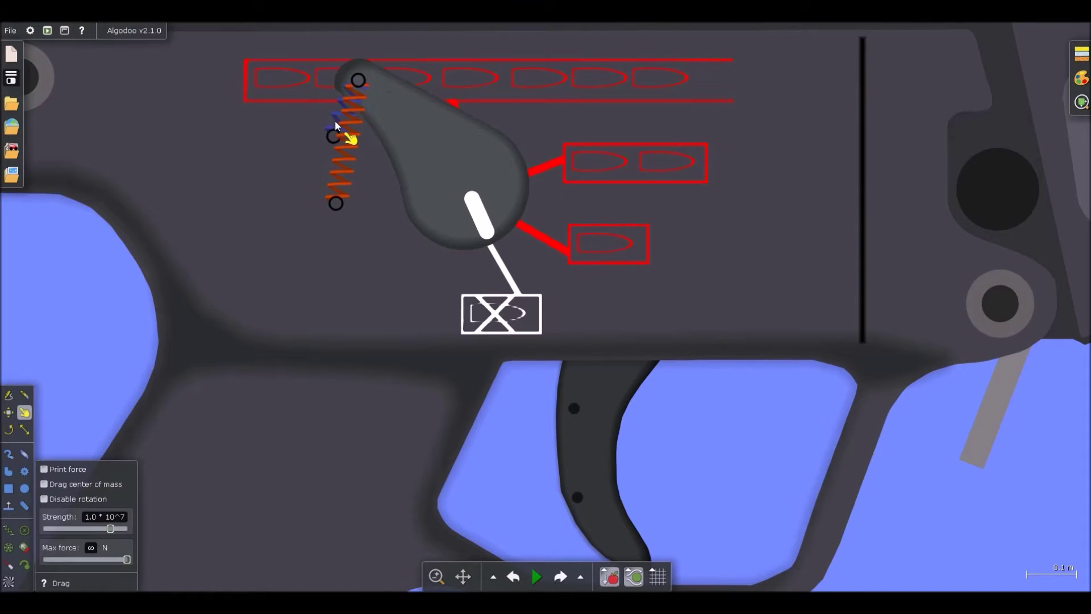
Step: Set both springs' constant to 1500 N/m and target length to 0.26 m, and run the simulation
right_click(355, 151)
mouse_move(390, 272)
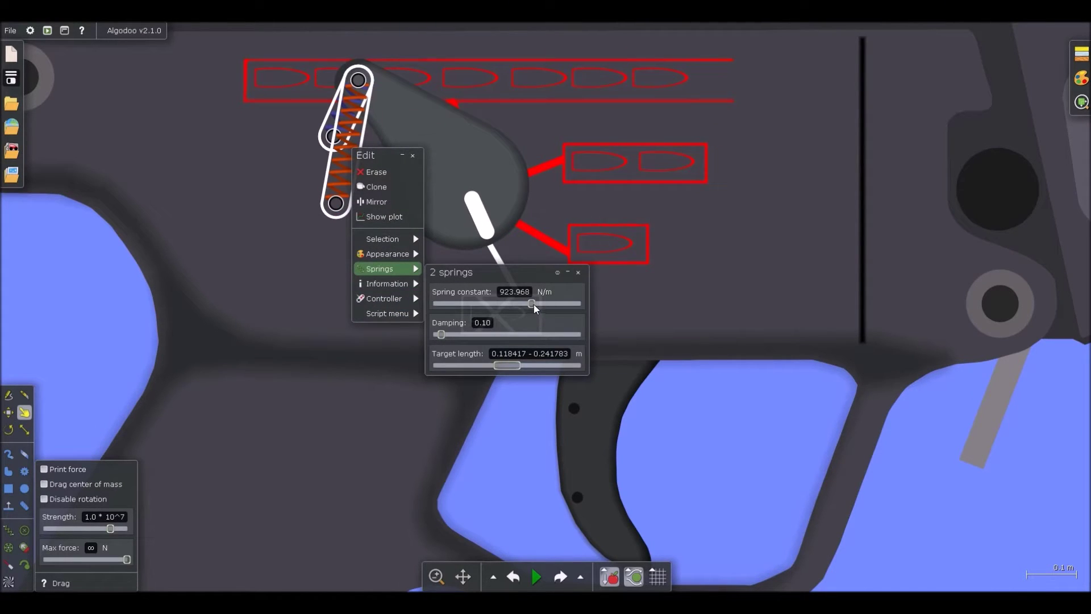
drag(523, 365, 517, 365)
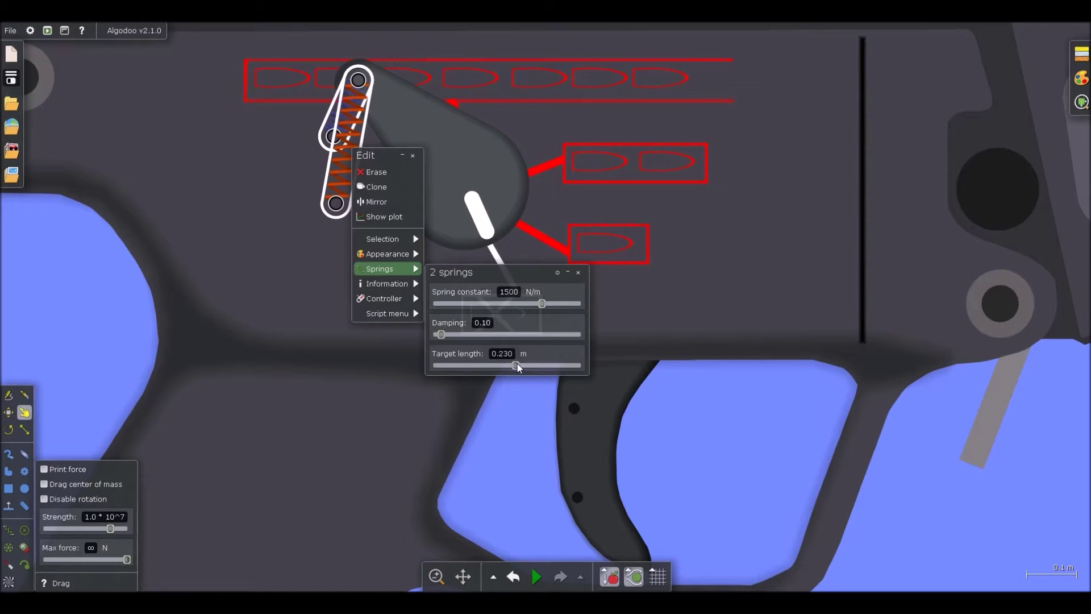
click(748, 411)
key(space)
scroll(364, 142, down, 2)
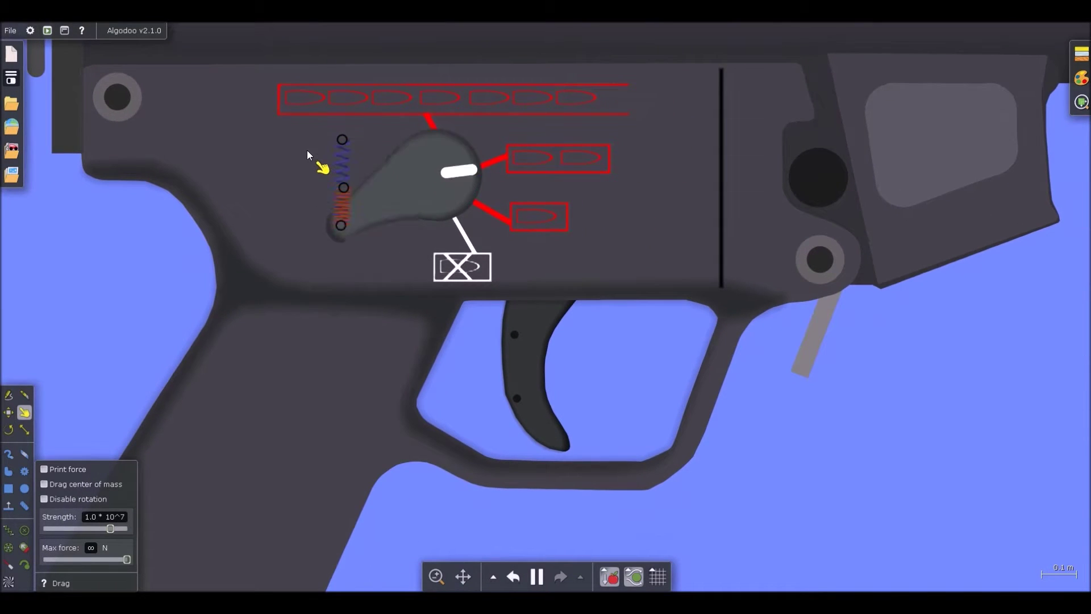
Step: Move the shorter spring's receiver anchor slightly upward
key(b)
scroll(366, 182, up, 1)
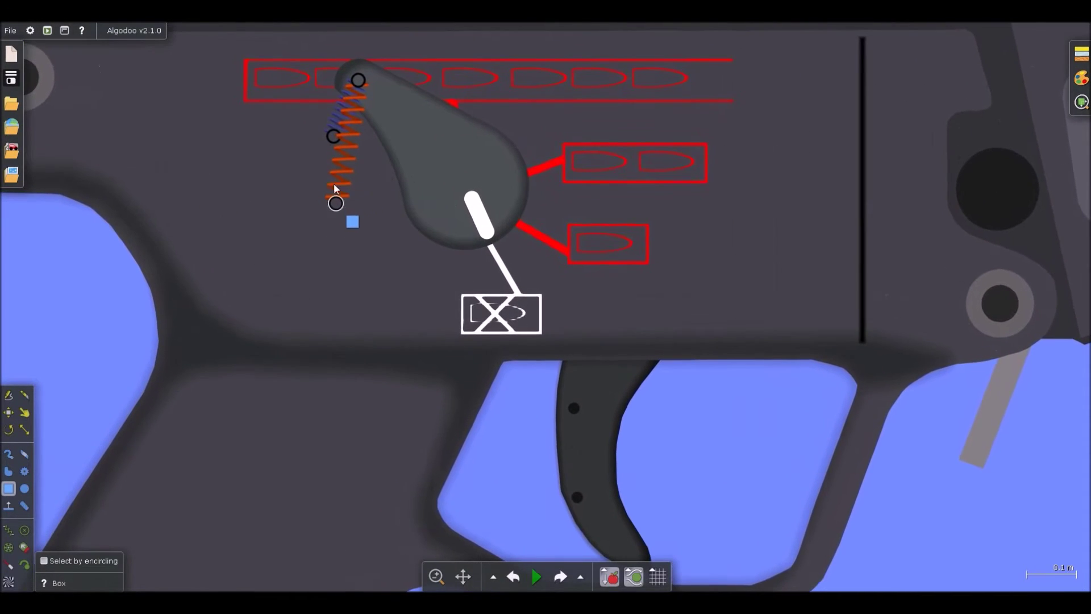
drag(333, 137, 334, 115)
key(d)
scroll(339, 135, down, 2)
Step: Set the damping of both selector lever springs to 2.00 and start the simulation
click(347, 143)
ctrl+click(341, 112)
right_click(340, 108)
mouse_move(375, 231)
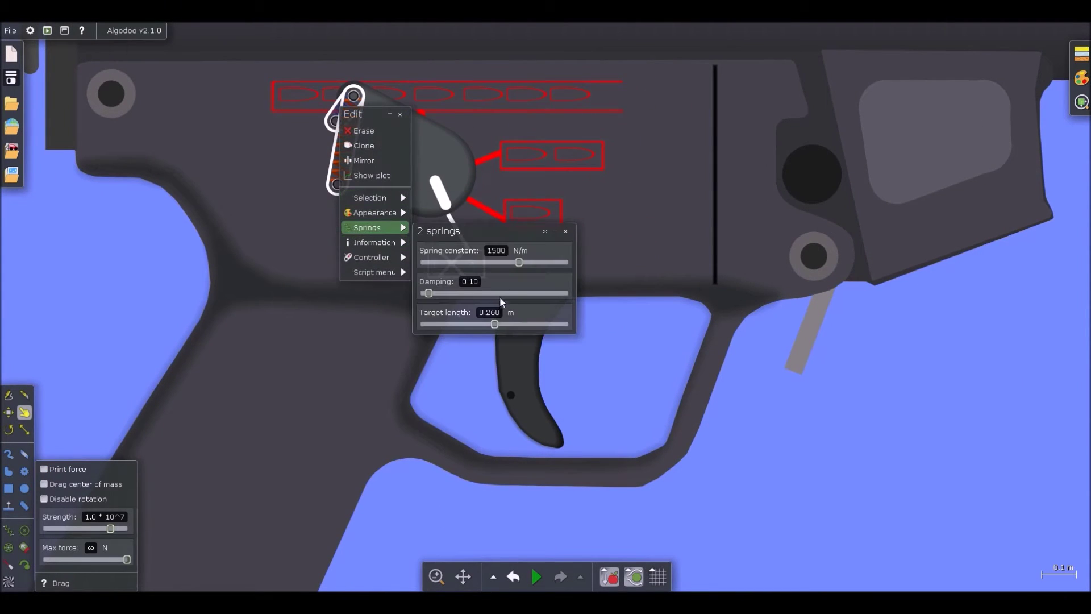
drag(497, 294, 645, 309)
key(space)
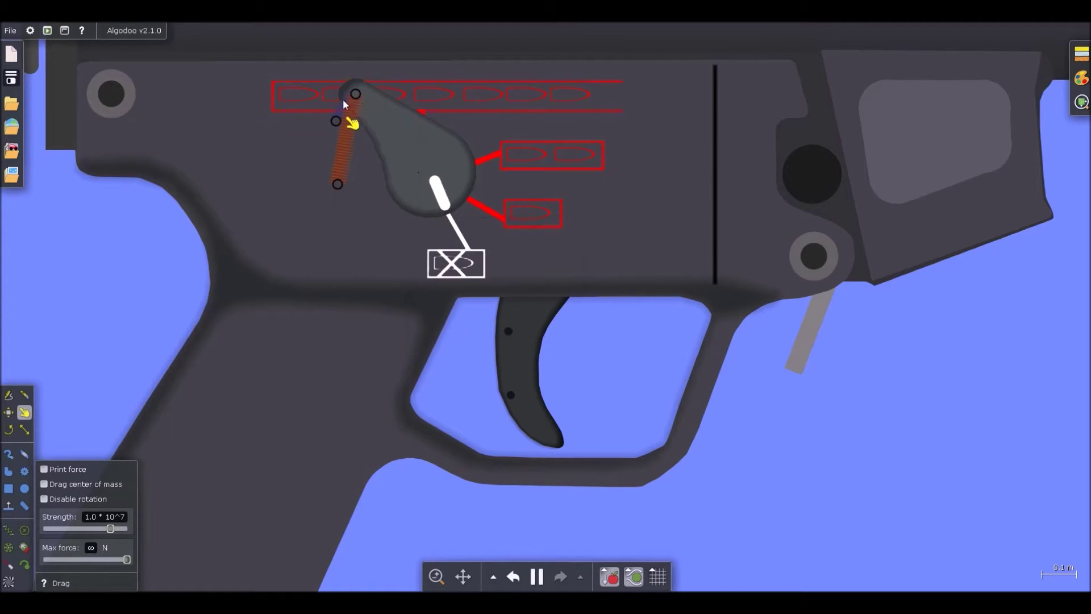
Step: Adjust the springs' target length, swing the selector lever downward in the simulation, and undo the movement
key(space)
right_click(351, 132)
mouse_move(386, 251)
drag(506, 349, 492, 349)
key(space)
drag(296, 136, 156, 95)
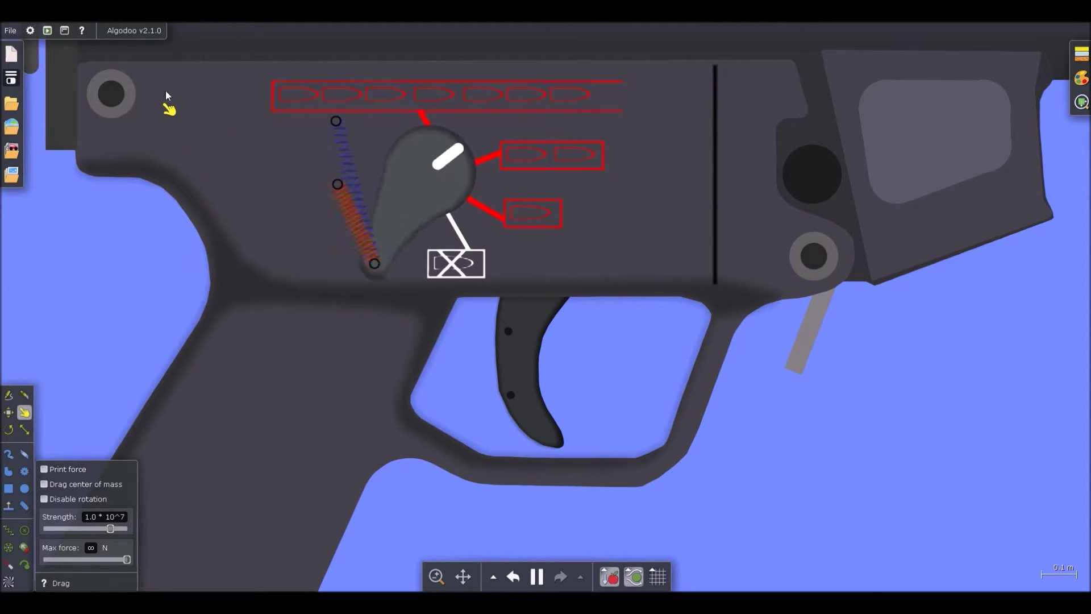
scroll(353, 183, up, 2)
key(ctrl+z)
Step: Run the simulation and swing the selector lever to the single-bullet position
scroll(329, 114, up, 2)
key(b)
key(space)
key(d)
drag(376, 94, 234, 83)
key(space)
key(b)
scroll(327, 221, up, 2)
key(space)
key(ctrl+z)
Step: Set both springs' constant to 12000 N/m and target length to 0.25 m, and run the simulation
click(337, 163)
shift+right_click(341, 122)
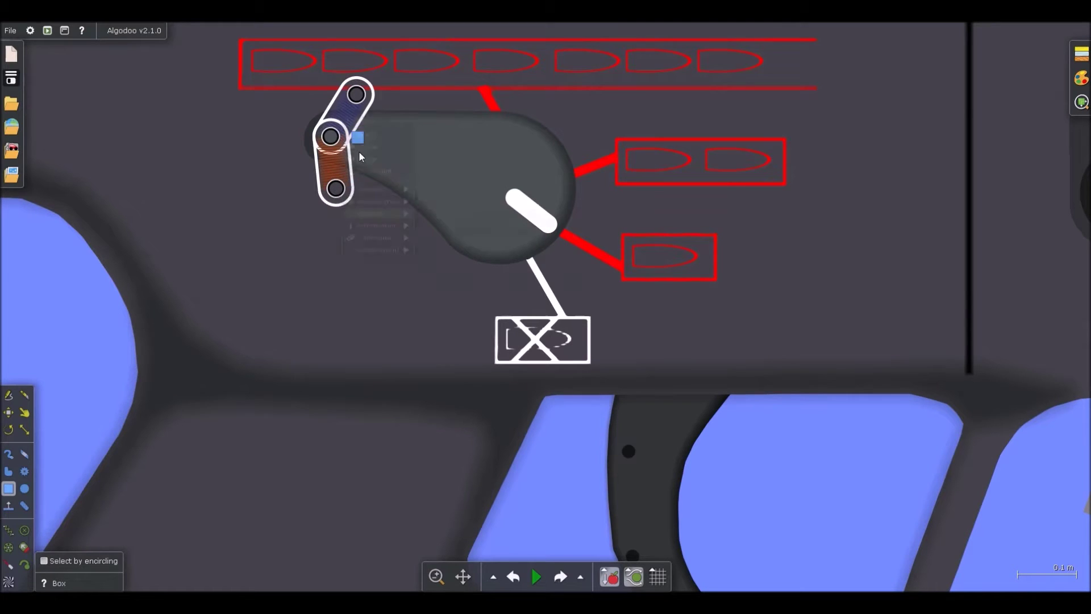
mouse_move(372, 236)
drag(522, 271, 535, 271)
drag(497, 333, 475, 333)
key(space)
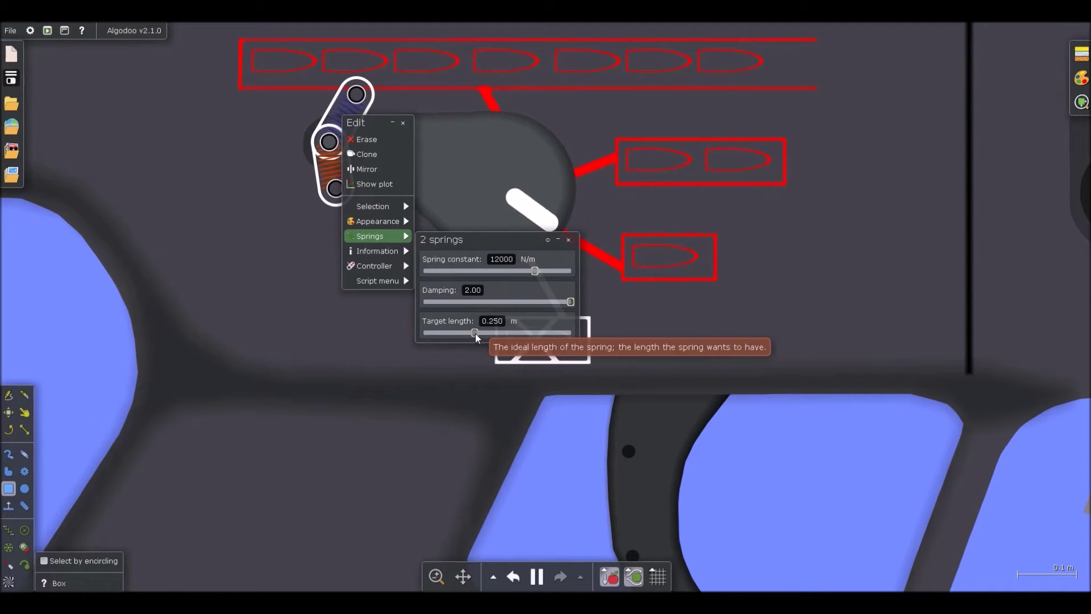
click(531, 471)
Step: Pull on the selector lever's tip to test the stiffened springs, and pause the simulation
scroll(469, 213, down, 5)
key(d)
drag(412, 136, 316, 165)
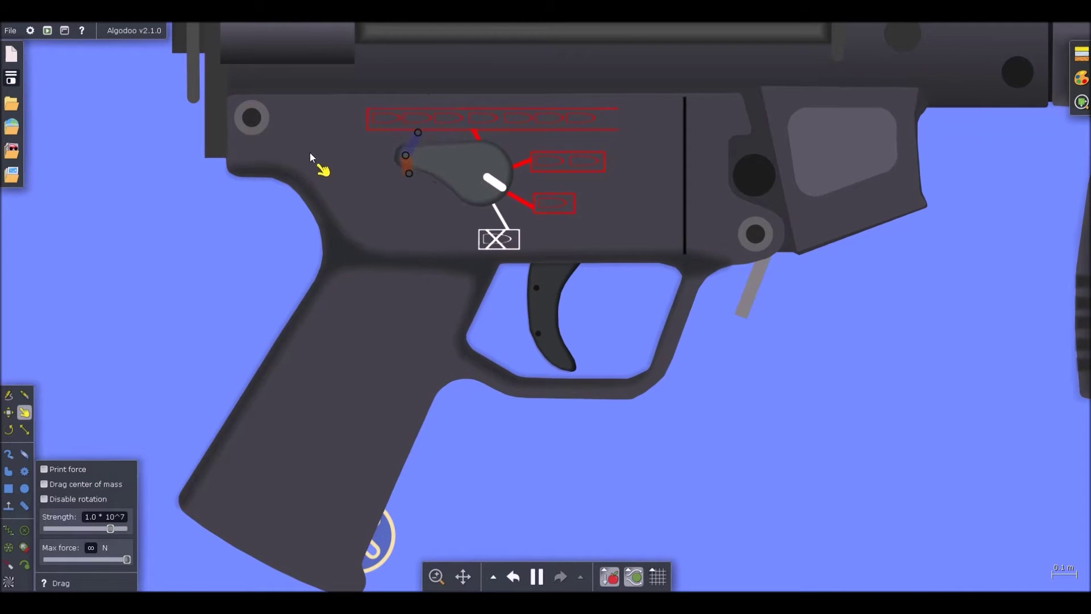
key(space)
Step: Add a third spring from the selector lever's tip to a point on the receiver below the second spring's anchor
key(b)
click(409, 163)
scroll(409, 162, up, 4)
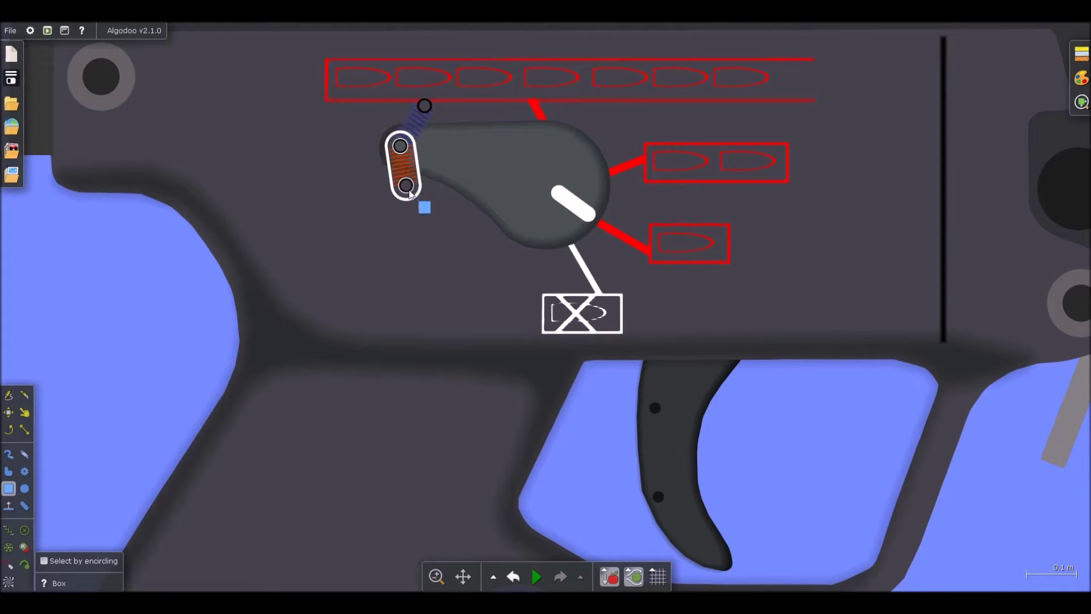
key(s)
click(599, 433)
drag(407, 186, 426, 216)
key(d)
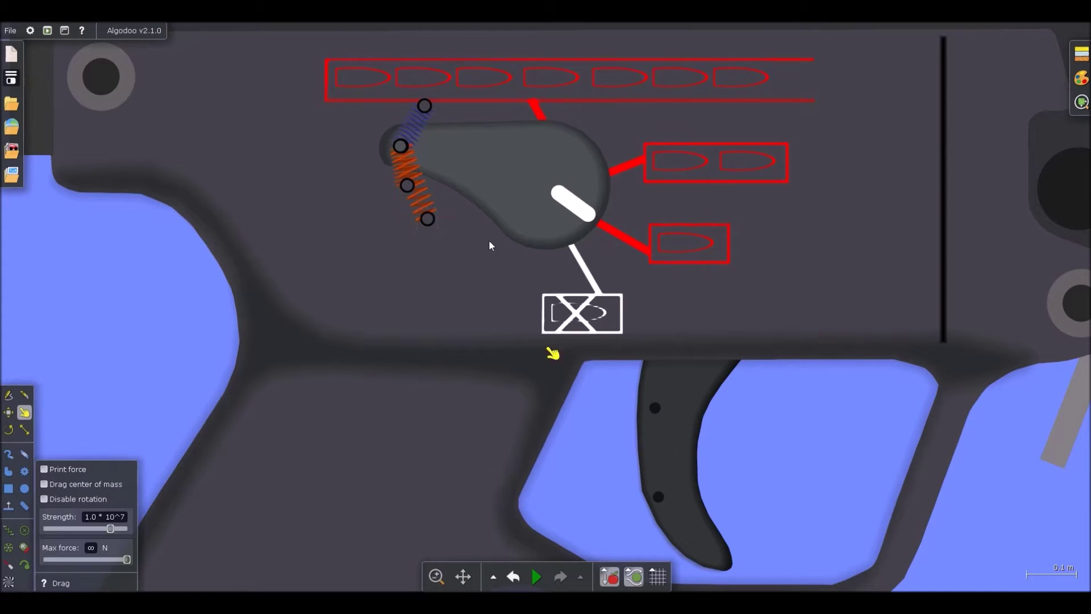
Step: Run the simulation and pull the selector lever's tip down to test the three springs
key(space)
scroll(410, 170, down, 1)
drag(399, 149, 382, 222)
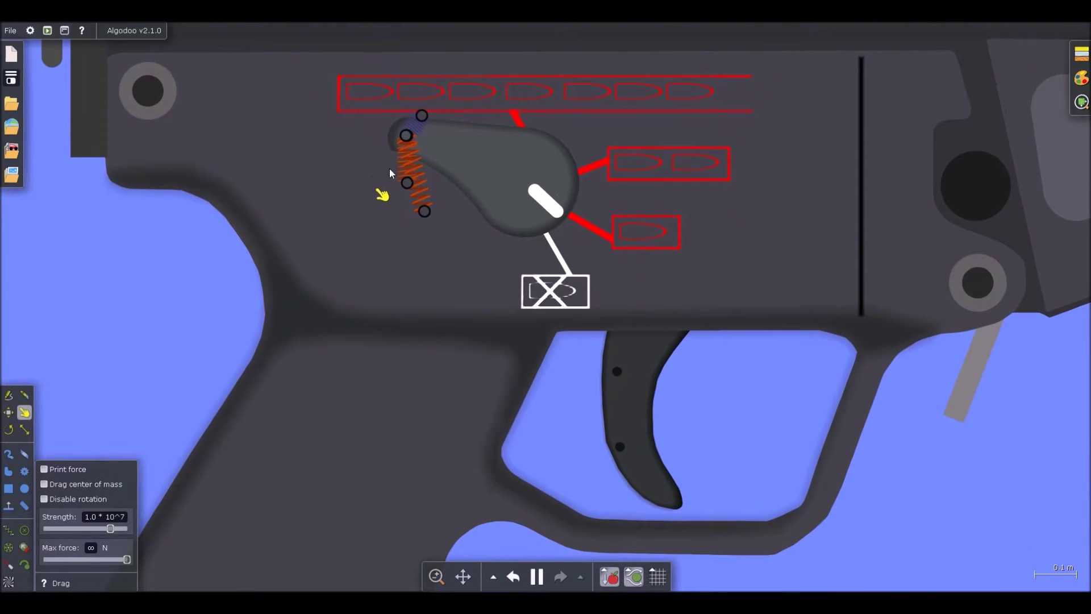
Step: Move the third spring's receiver anchor farther down
scroll(398, 183, up, 2)
key(b)
drag(431, 243, 438, 272)
scroll(444, 259, down, 3)
Step: Swing the selector lever's tip down past the middle spring's anchor and pause the simulation
key(d)
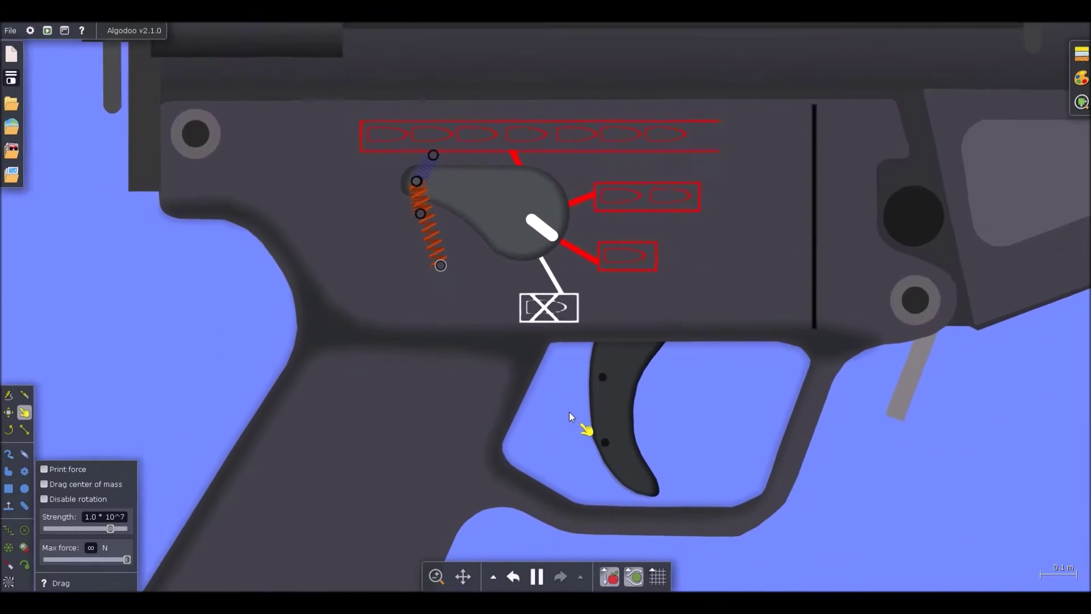
scroll(439, 196, down, 2)
drag(432, 190, 404, 242)
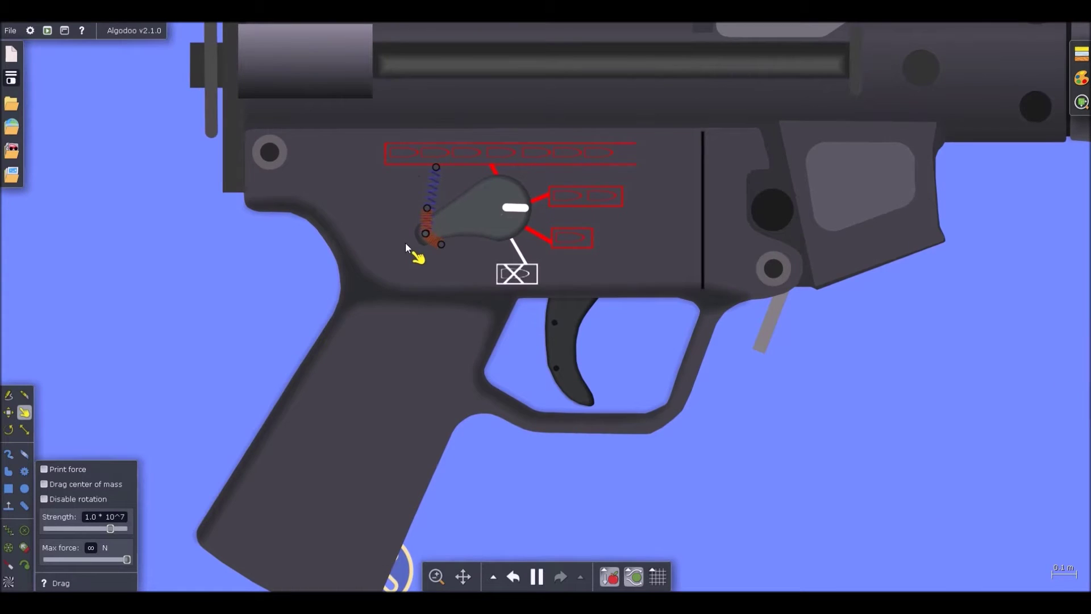
scroll(438, 247, up, 3)
key(space)
Step: Shift the third spring's receiver anchor down and forward, away from the lever's tip
scroll(452, 250, up, 2)
key(b)
key(space)
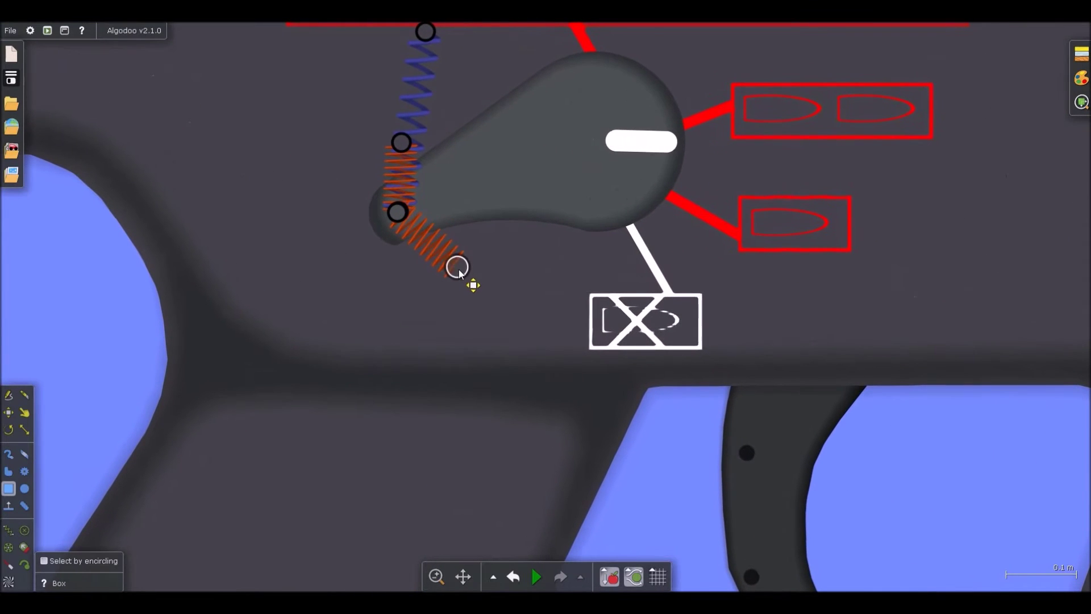
drag(467, 286, 502, 337)
scroll(474, 257, down, 2)
scroll(475, 254, down, 2)
Step: Pull on the selector lever with the shifted spring anchor and undo the last change
key(d)
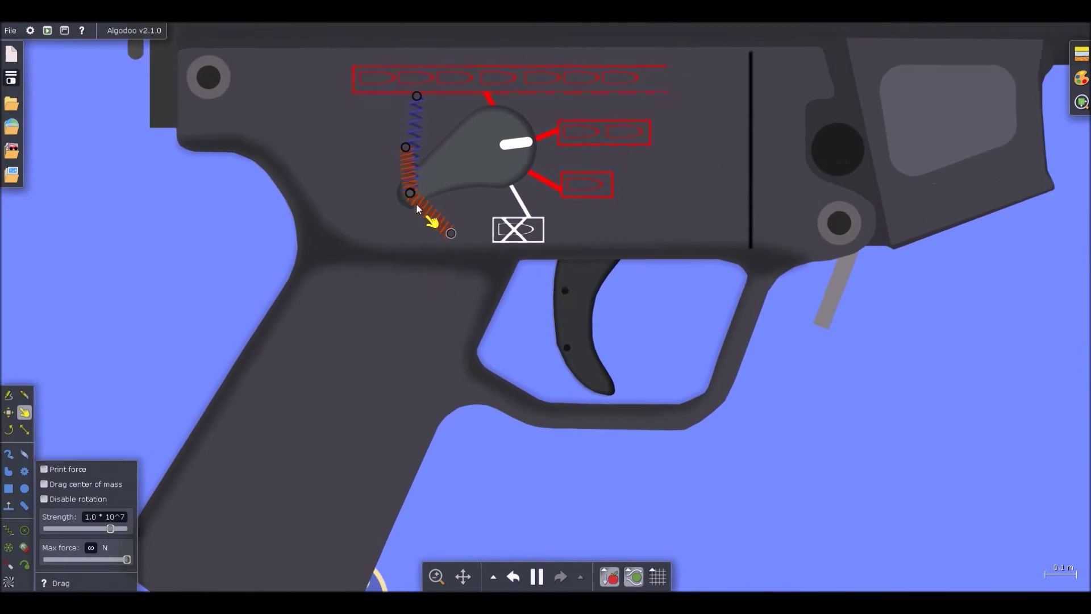
drag(377, 118, 378, 121)
key(ctrl+z)
scroll(408, 137, up, 2)
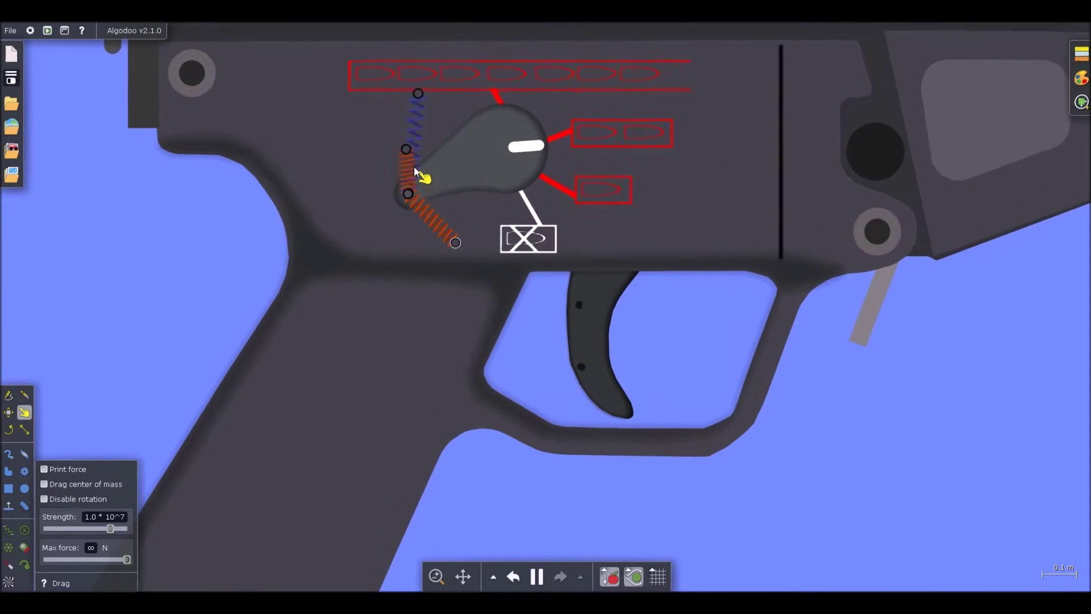
scroll(423, 179, down, 2)
Step: Set the third spring's constant to 18000 N/m and pull the selector lever to test it
right_click(428, 207)
mouse_move(474, 328)
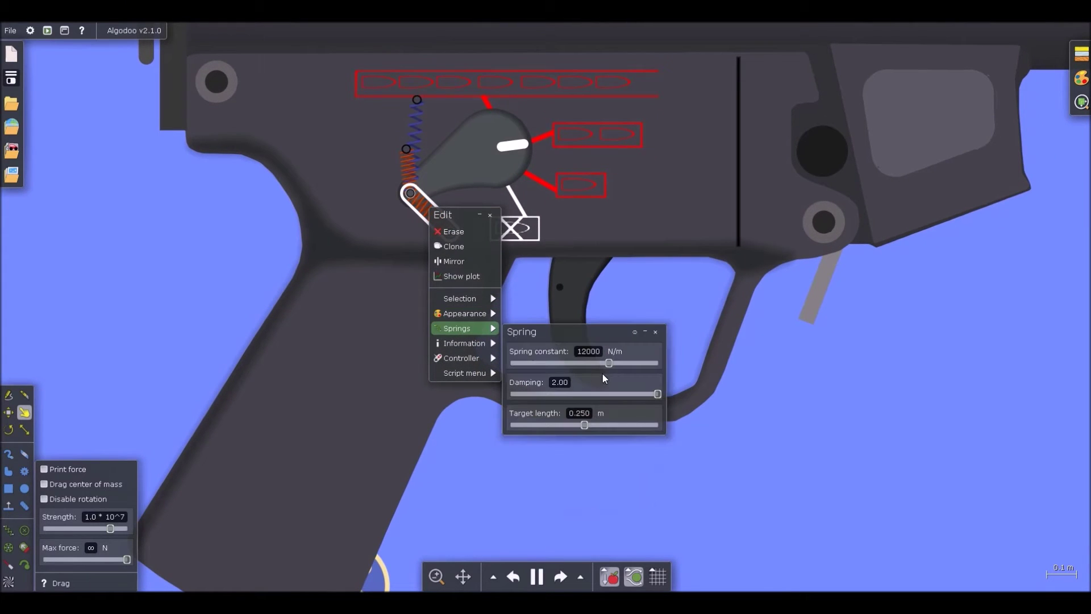
drag(418, 184, 379, 71)
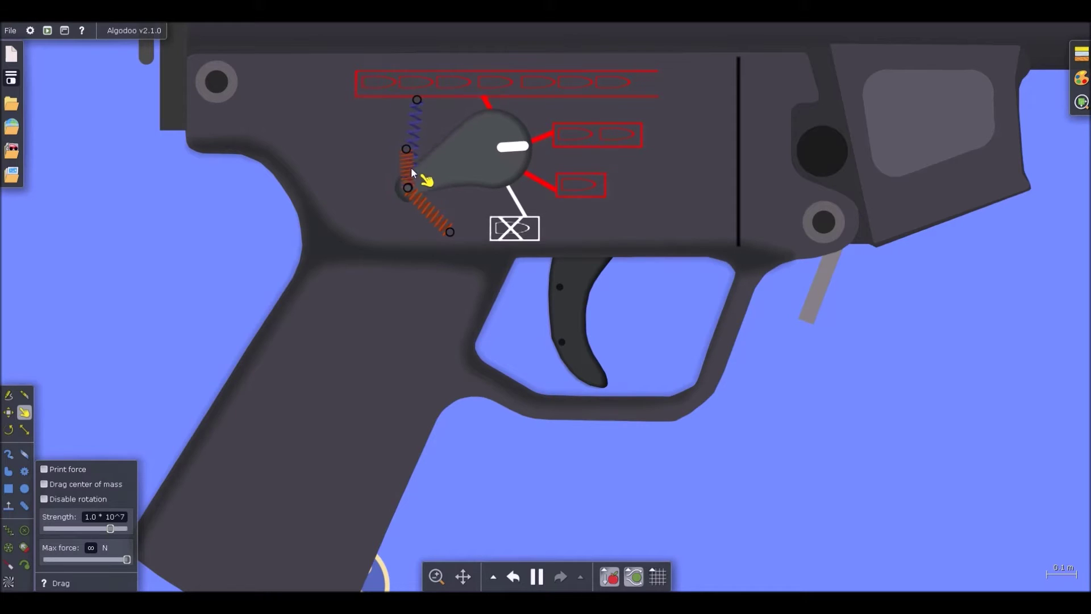
right_click(431, 214)
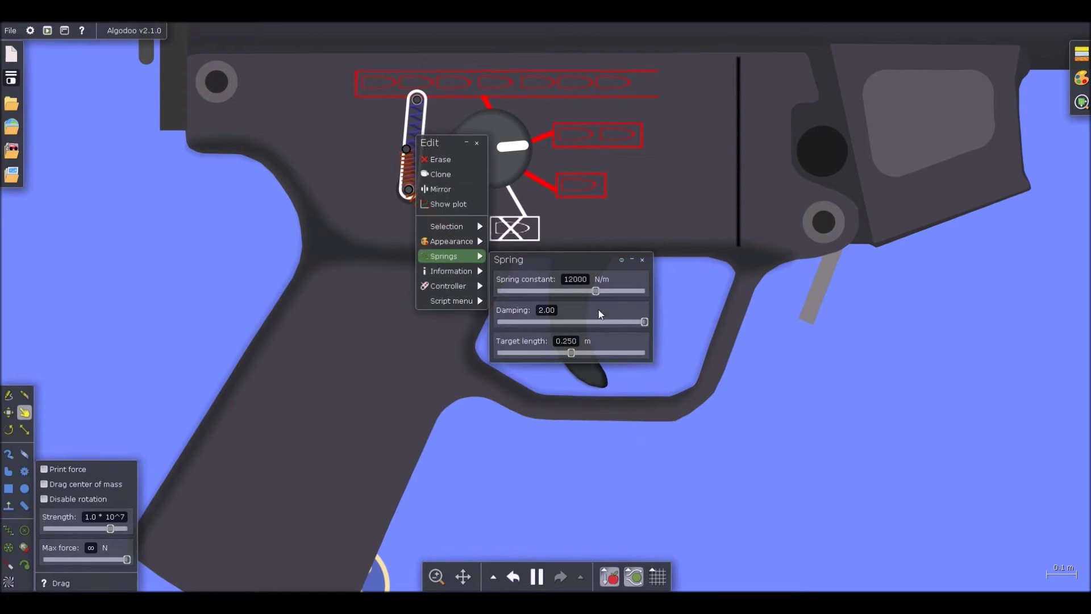
Step: Pull the lever's tip and set the middle spring's constant to 25000 N/m
drag(410, 199, 411, 169)
right_click(410, 170)
mouse_move(442, 290)
drag(596, 326, 608, 328)
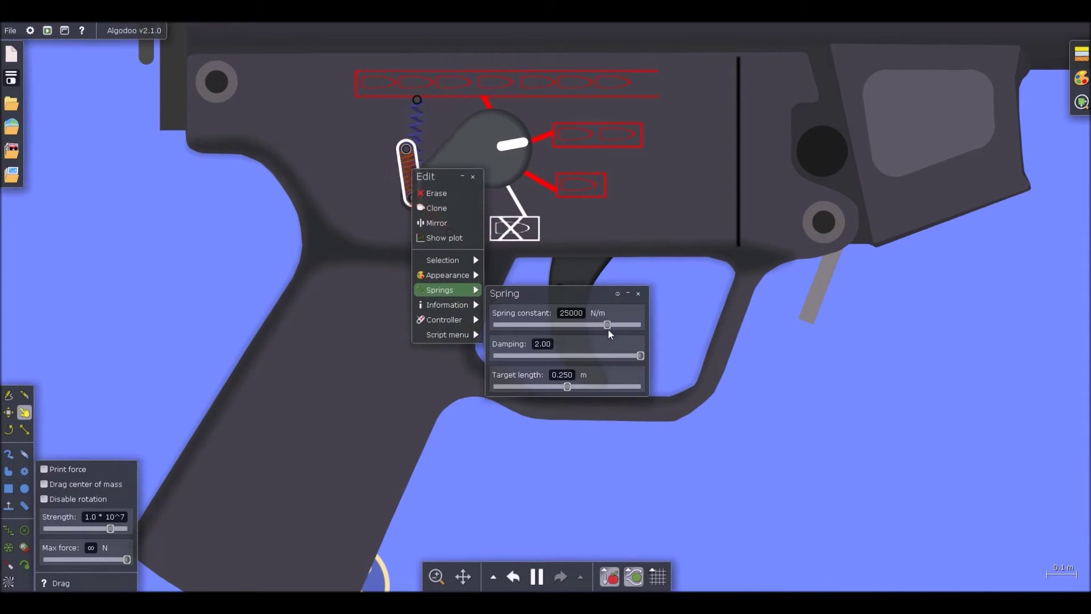
Step: Swing the selector lever up and down to test the stiffer middle spring
drag(420, 200, 352, 88)
drag(414, 155, 347, 233)
scroll(407, 151, up, 5)
key(b)
scroll(402, 160, down, 3)
key(d)
Step: Shift the third spring's receiver anchor rearward and swing the lever's tip down and forward past it
key(b)
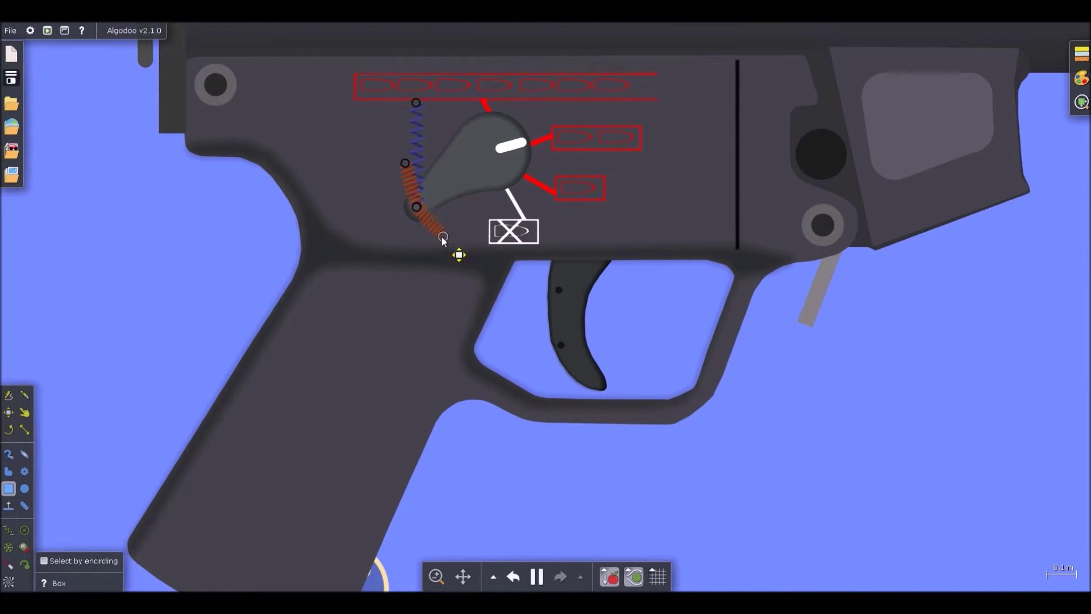
key(d)
scroll(409, 200, down, 3)
drag(409, 199, 475, 226)
scroll(438, 204, up, 3)
scroll(475, 226, up, 2)
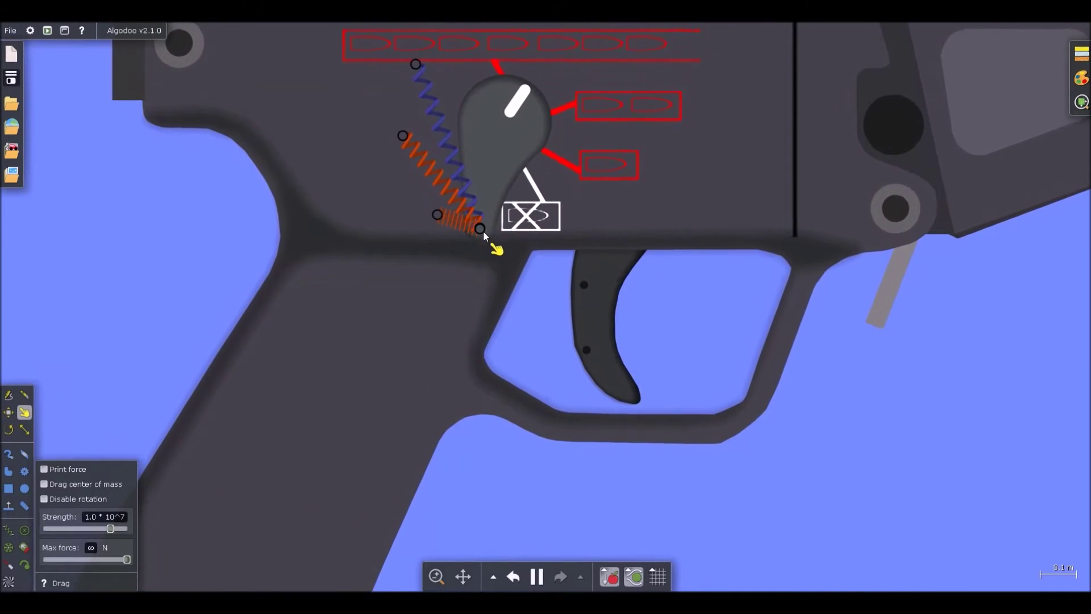
Step: Set the lowest lever spring's target length to 0.62 m and pull the lever's tip to test it
scroll(483, 231, down, 2)
right_click(467, 229)
mouse_move(500, 350)
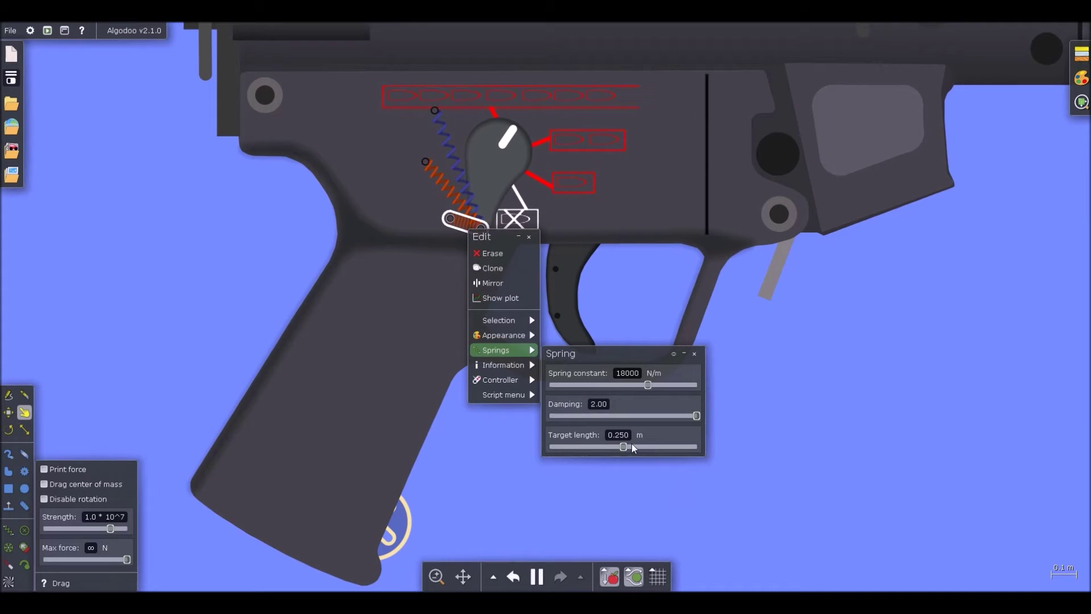
drag(623, 446, 653, 447)
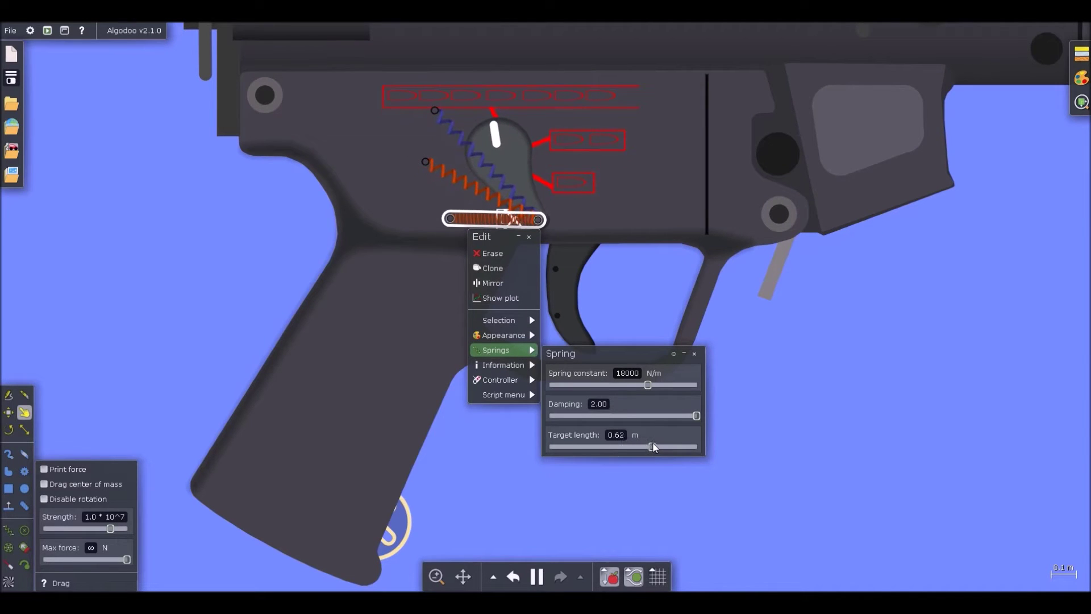
scroll(511, 211, down, 3)
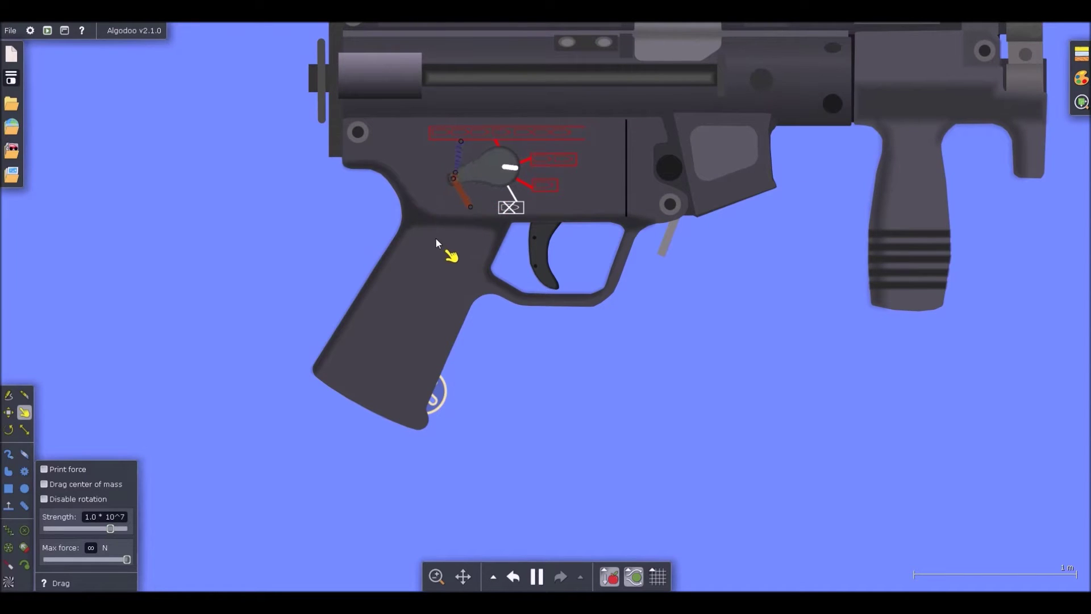
scroll(473, 161, up, 3)
drag(463, 124, 408, 183)
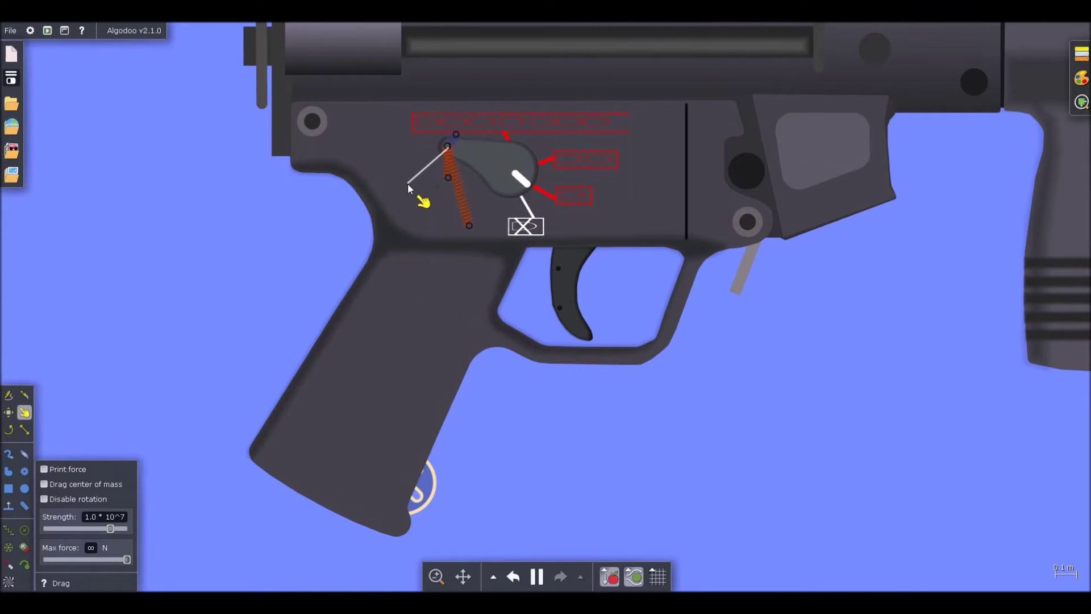
Step: Set the spring constant of all three lever springs to 27000 N/m and pull the lever's tip to test them
key(space)
key(b)
scroll(444, 165, up, 3)
click(454, 201)
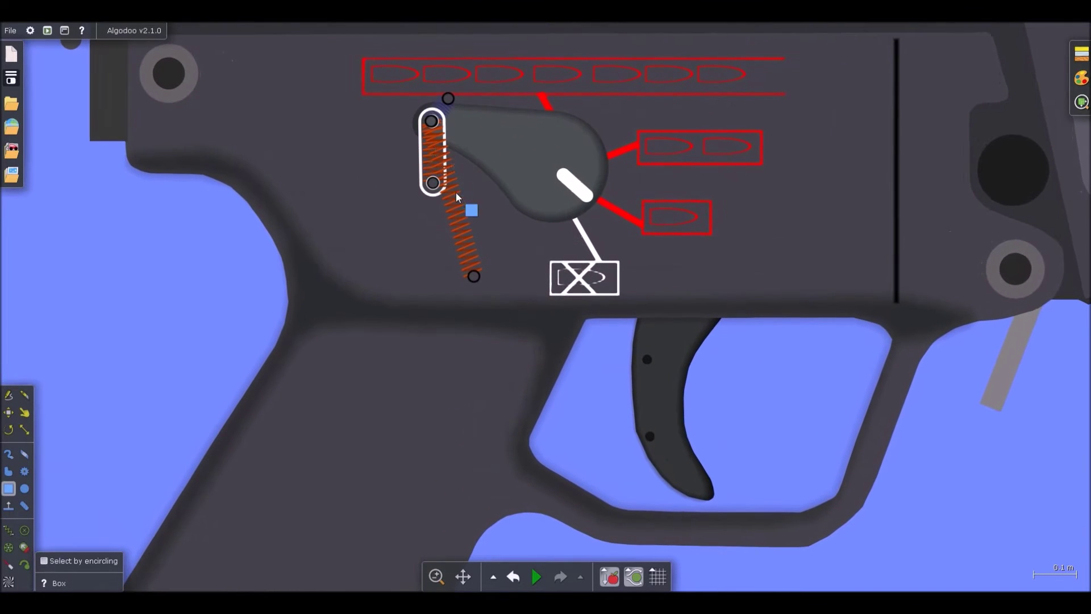
right_click(445, 113)
mouse_move(483, 229)
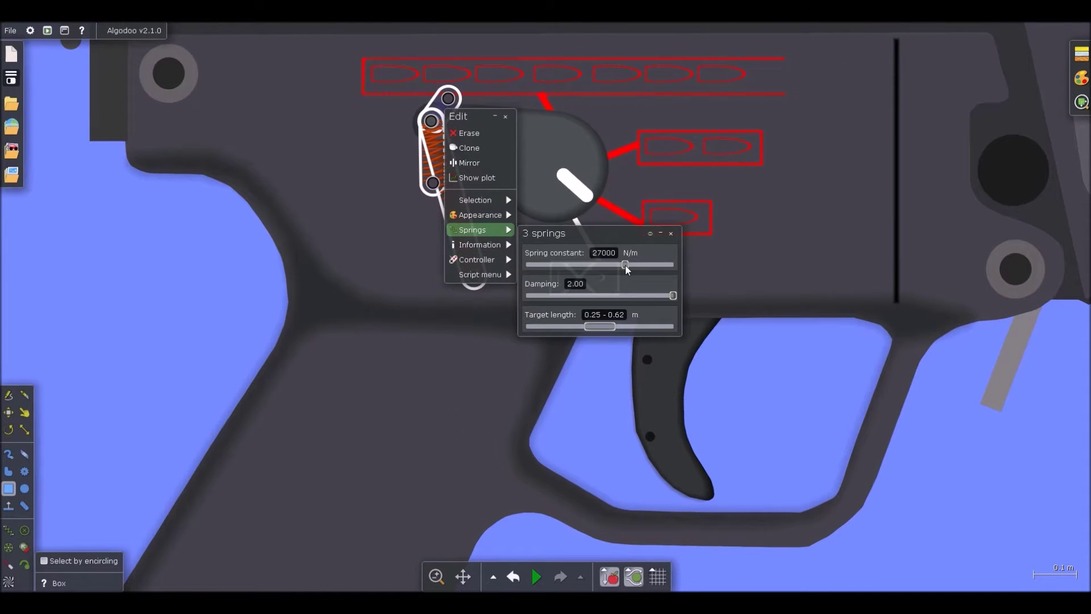
key(d)
key(space)
scroll(499, 198, down, 1)
drag(467, 100, 307, 243)
key(space)
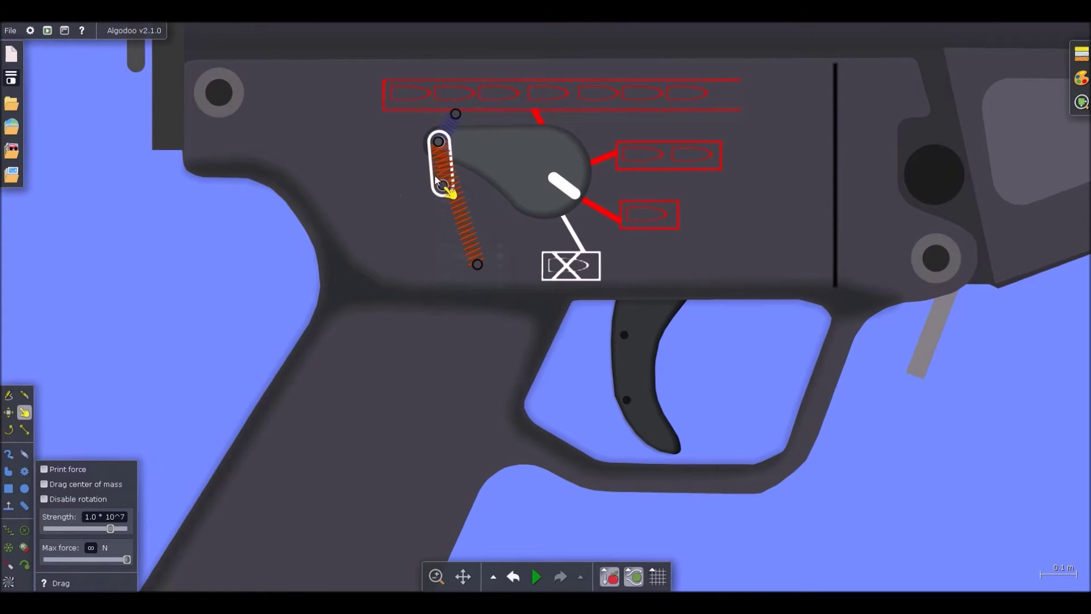
Step: Set the middle spring's constant to 12000 N/m and run the simulation, checking the lowest spring's settings
right_click(438, 179)
mouse_move(472, 296)
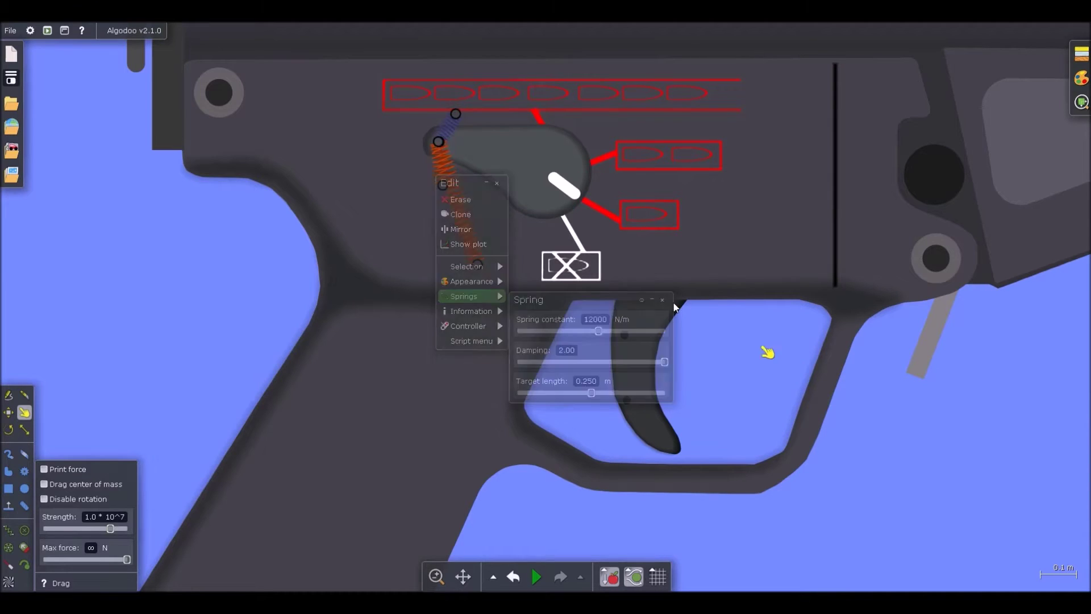
key(space)
right_click(449, 157)
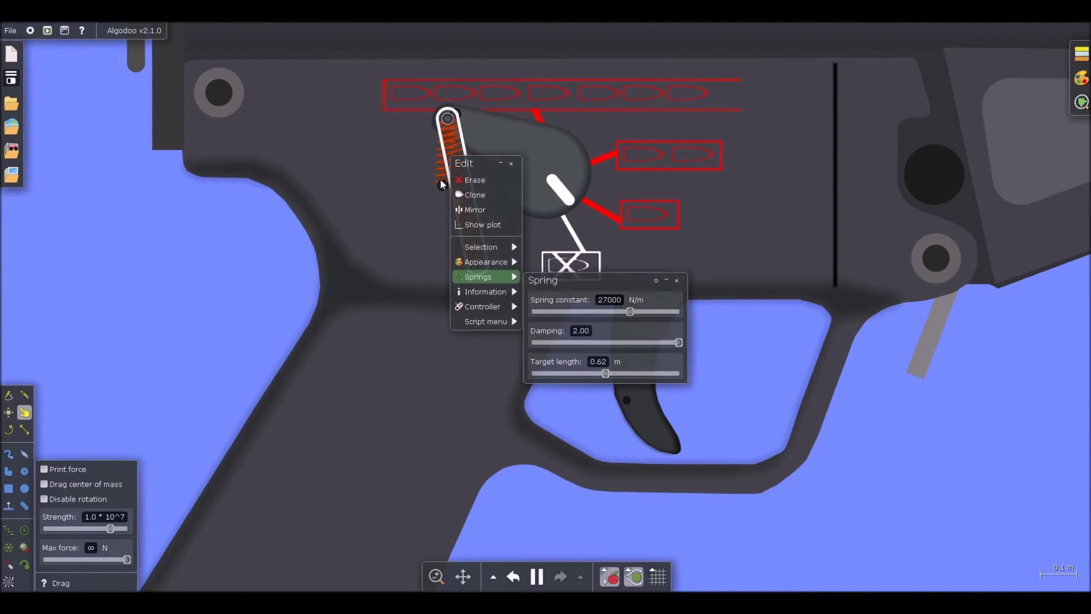
Step: Try the middle spring with its receiver anchor shifted rearward, 15500 N/m and a 0.205 m target length, and undo these changes
key(b)
drag(437, 210, 385, 231)
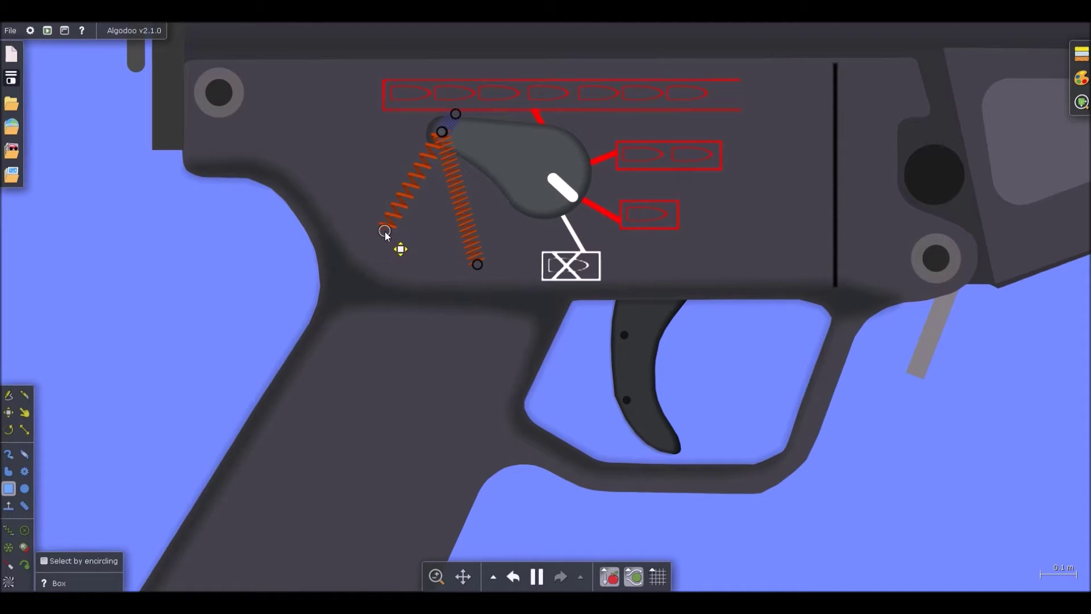
key(d)
right_click(415, 190)
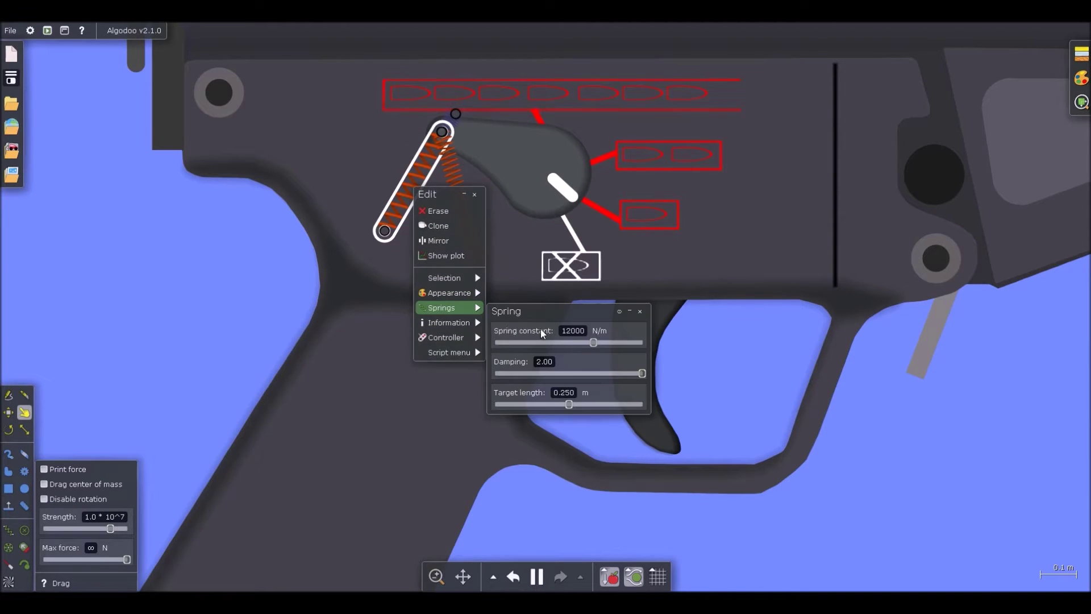
mouse_move(590, 342)
mouse_down()
mouse_move(566, 338)
mouse_move(598, 347)
mouse_up()
drag(570, 401, 562, 401)
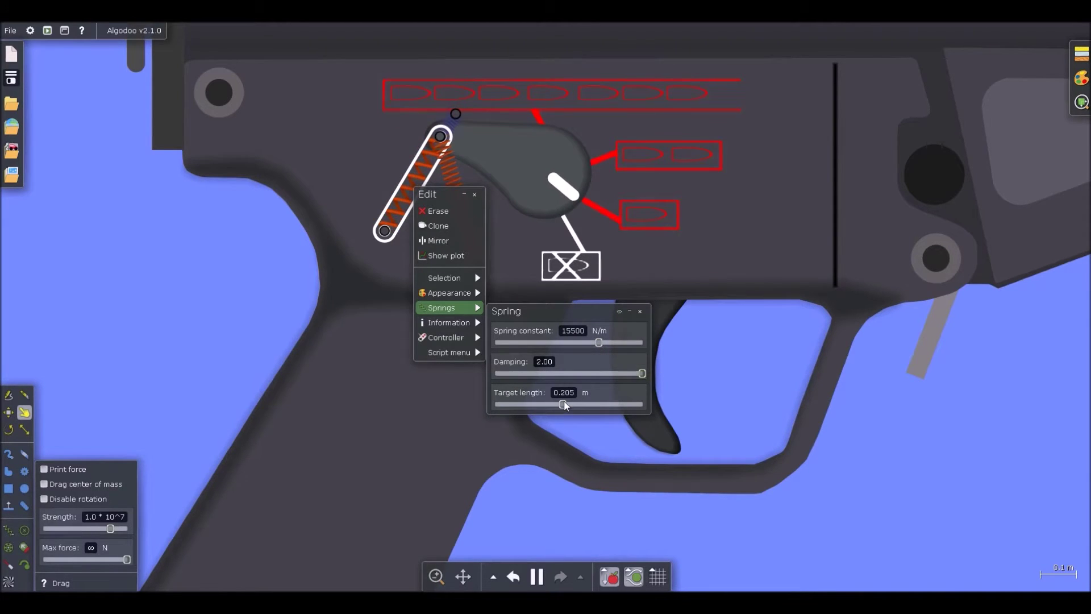
click(721, 359)
scroll(438, 153, down, 2)
drag(442, 140, 518, 423)
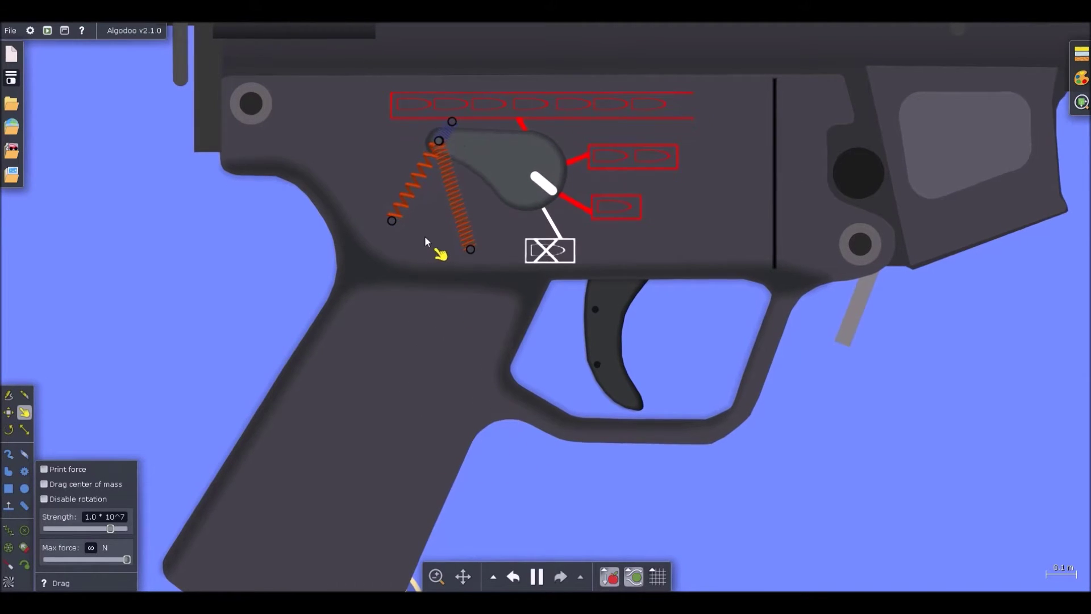
key(ctrl+z)
key(ctrl+z)
Step: Test the selector lever's movement again and check the middle spring's settings
scroll(447, 159, down, 3)
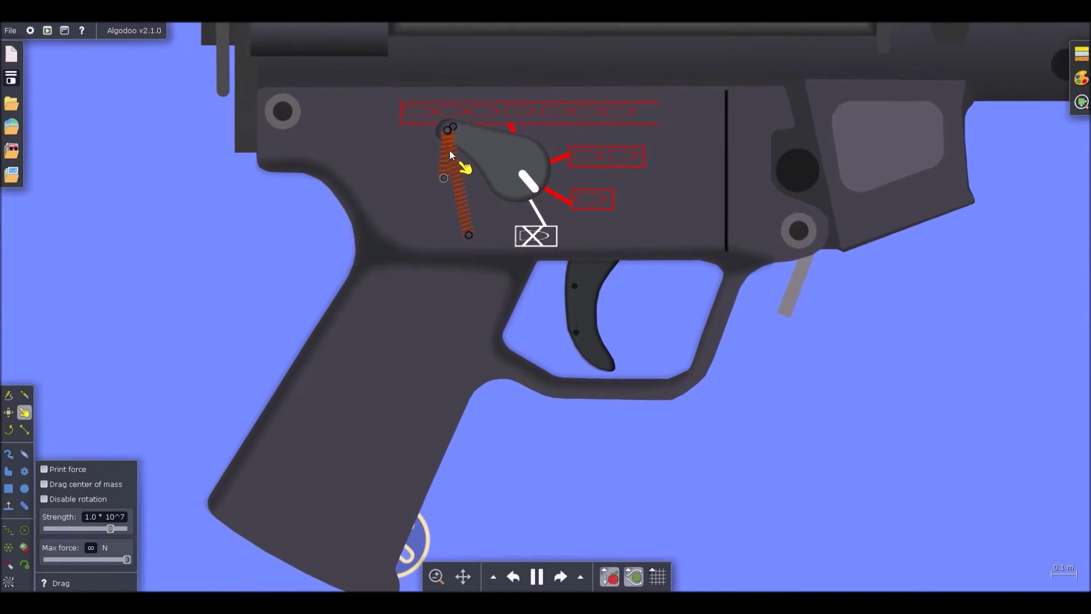
drag(438, 149, 438, 175)
key(space)
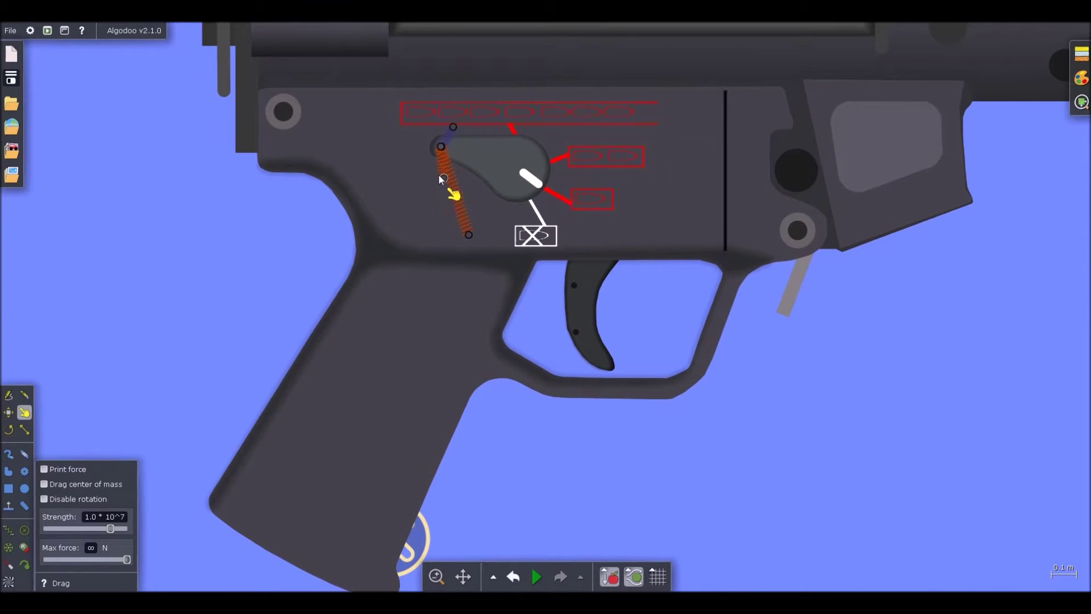
scroll(438, 175, up, 2)
key(b)
right_click(442, 174)
mouse_move(478, 295)
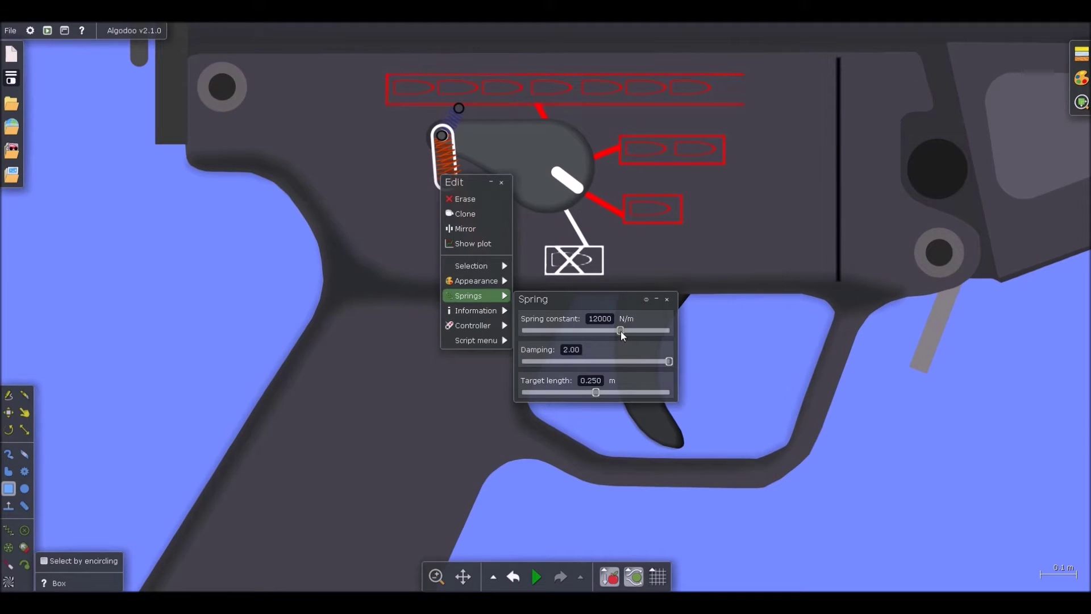
key(d)
key(space)
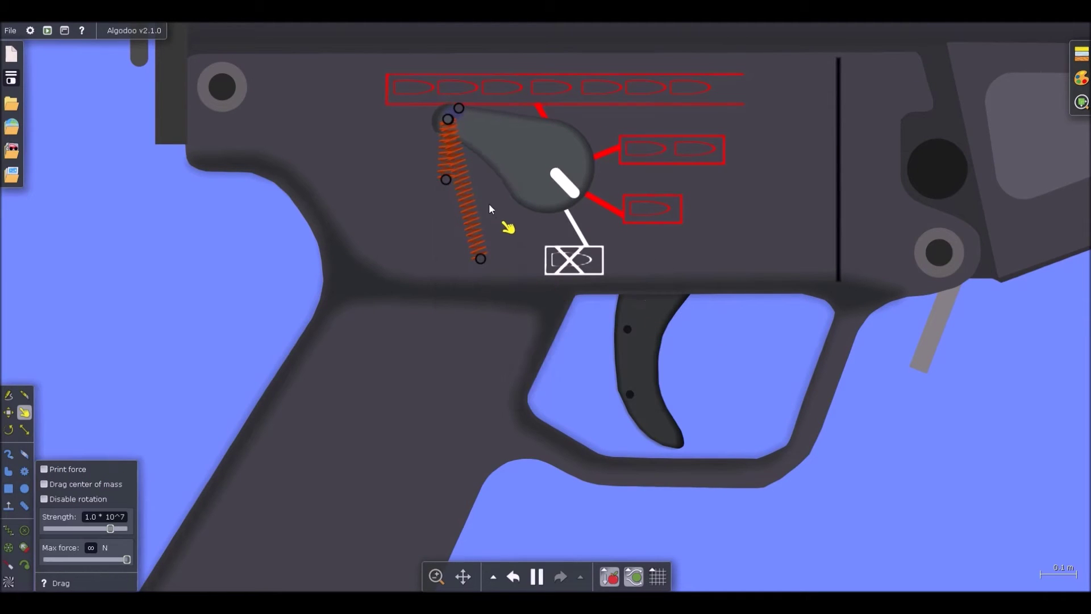
key(space)
Step: Check the settings of the lowest and the blue springs and pull the lever's tip
key(b)
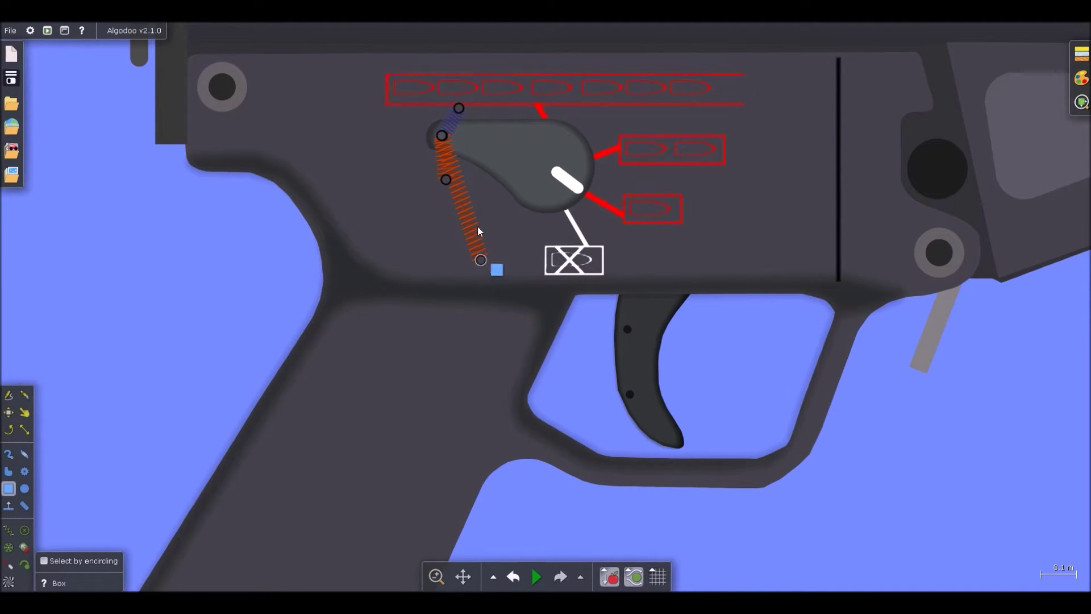
right_click(451, 141)
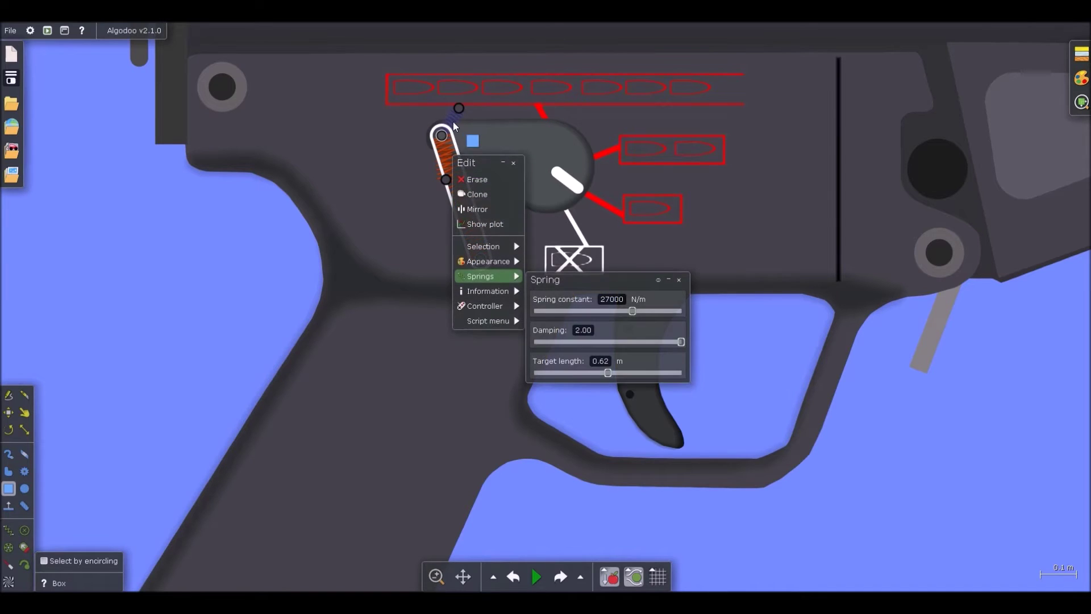
mouse_move(492, 245)
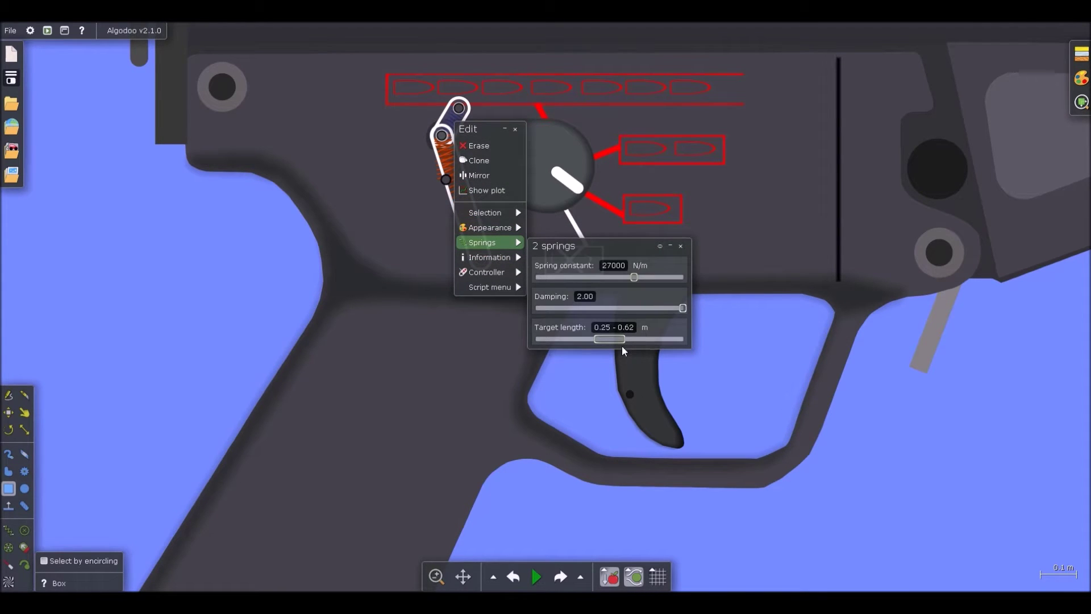
key(space)
drag(445, 188, 486, 11)
key(space)
Step: Set the middle spring's constant to 11500 N/m and pull the lever's tip to test it
right_click(437, 175)
key(ctrl+a)
click(437, 175)
right_click(443, 176)
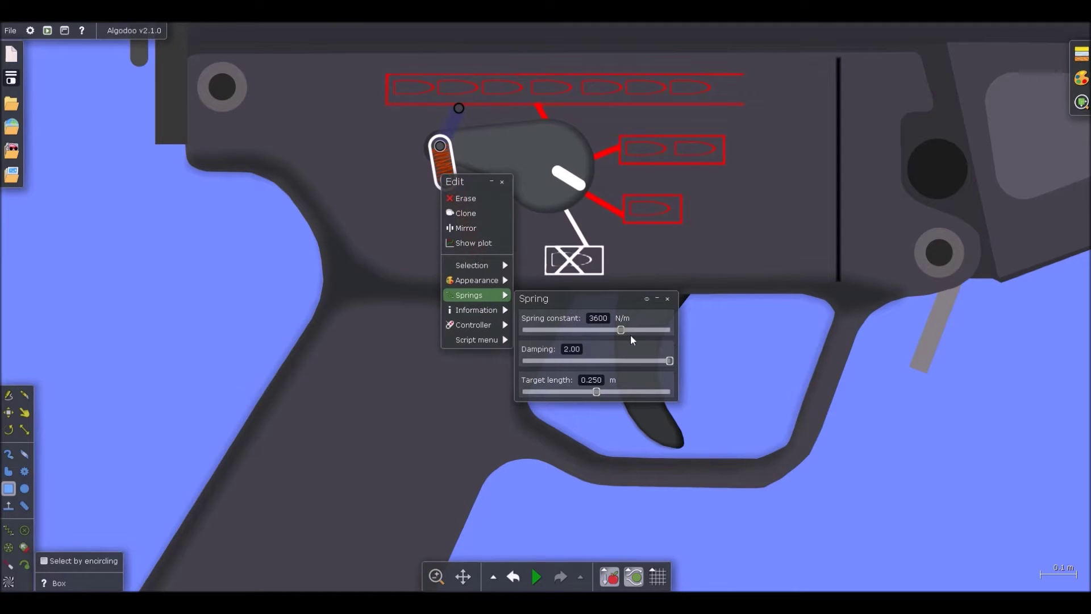
drag(638, 332, 646, 332)
key(d)
click(748, 333)
key(space)
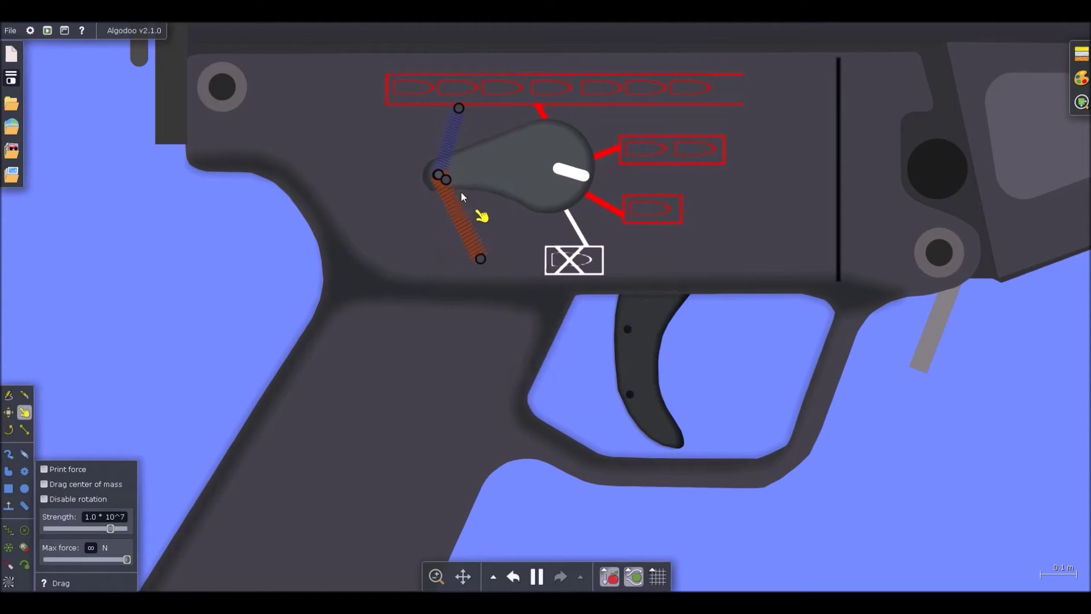
drag(434, 136, 483, 9)
Step: Set the middle spring's target length to 0.70 m while the simulation runs
key(space)
key(b)
click(436, 174)
right_click(440, 176)
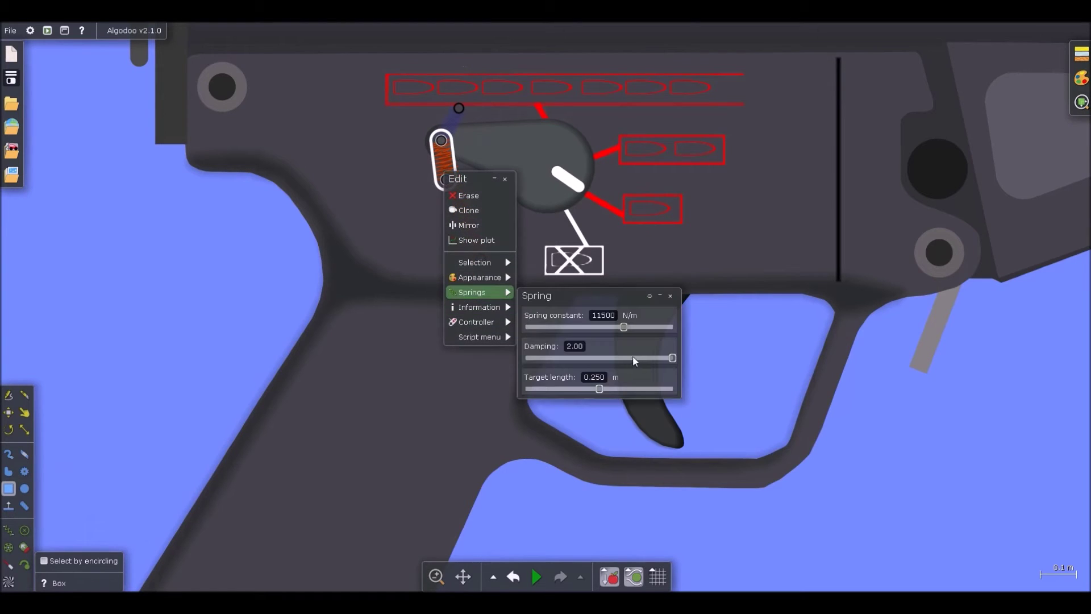
key(space)
drag(622, 391, 633, 389)
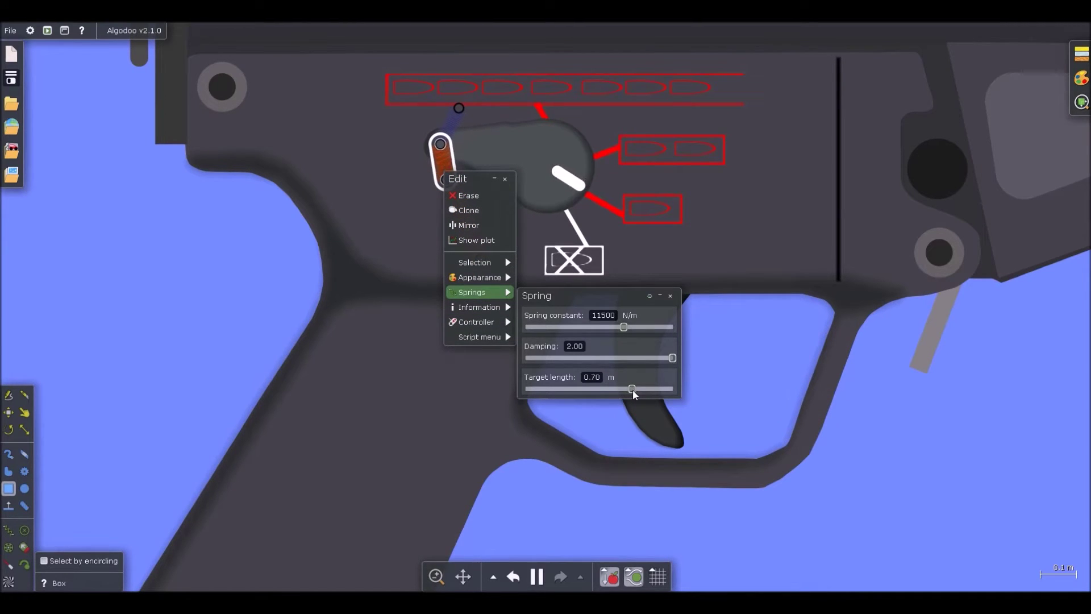
click(749, 336)
key(d)
Step: Swing the selector lever down to the safe marking and pause the simulation
scroll(428, 121, down, 2)
drag(459, 145, 412, 236)
drag(444, 193, 152, 448)
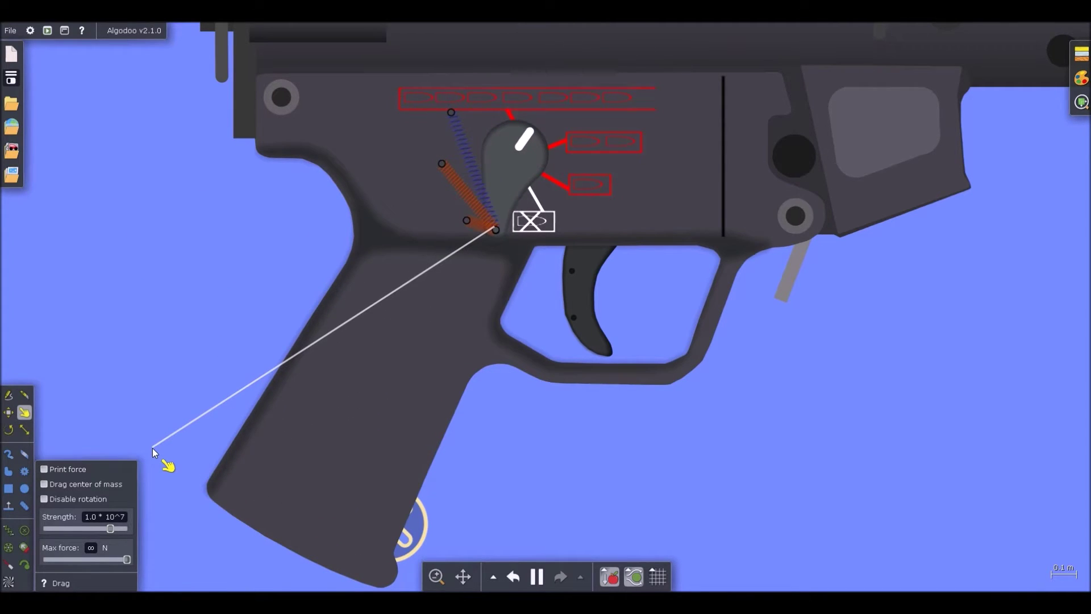
drag(153, 447, 153, 448)
key(space)
Step: Shift the narrow vertical yellow bar rearward over the square yellow block near the safe marking and fixate it
key(b)
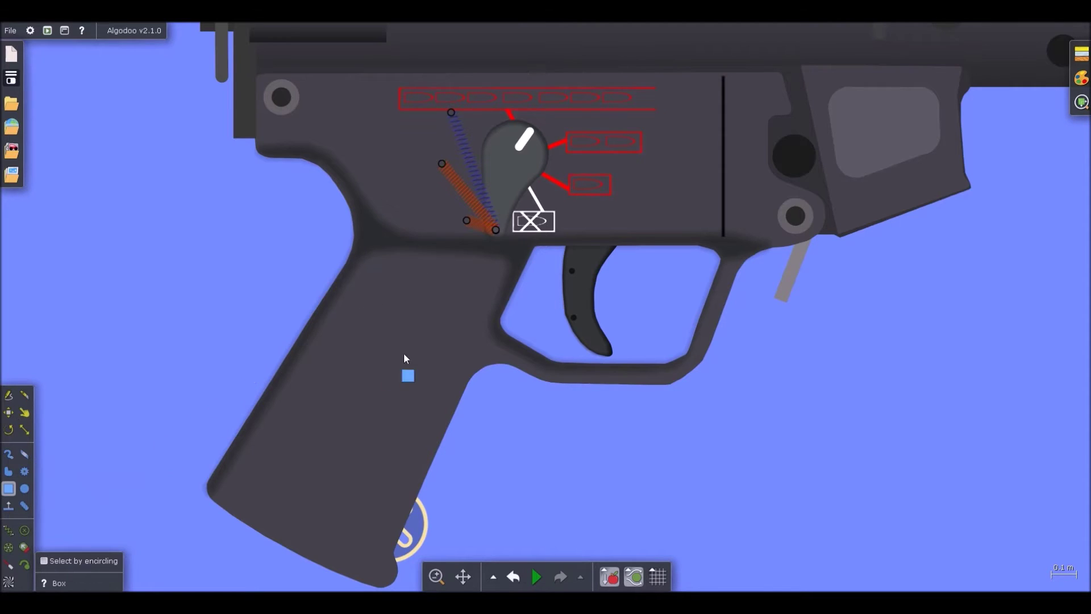
scroll(641, 311, up, 5)
drag(623, 156, 541, 166)
click(551, 124)
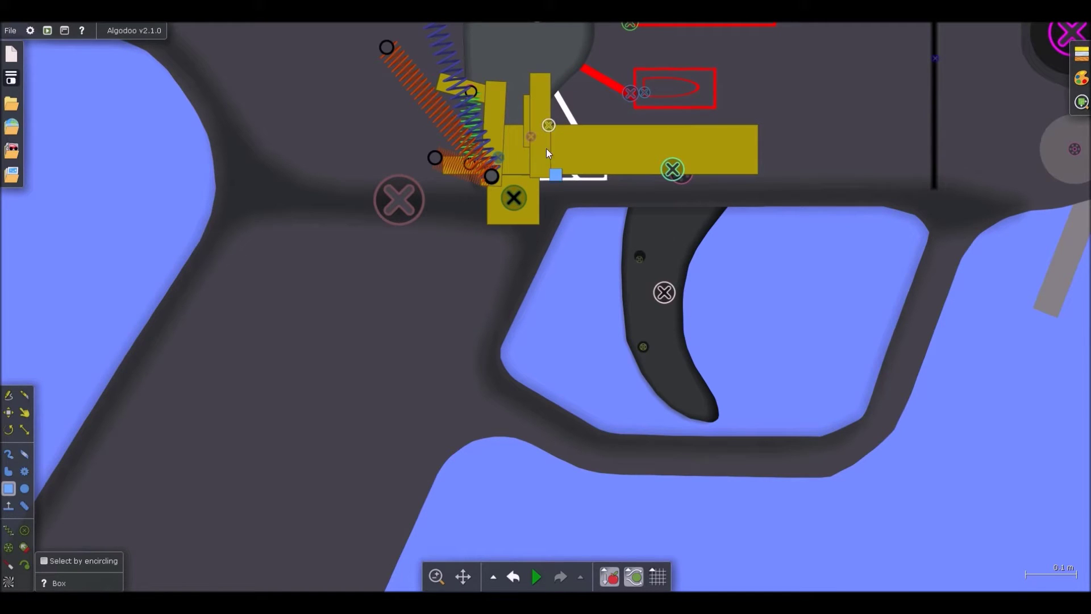
drag(546, 143, 518, 171)
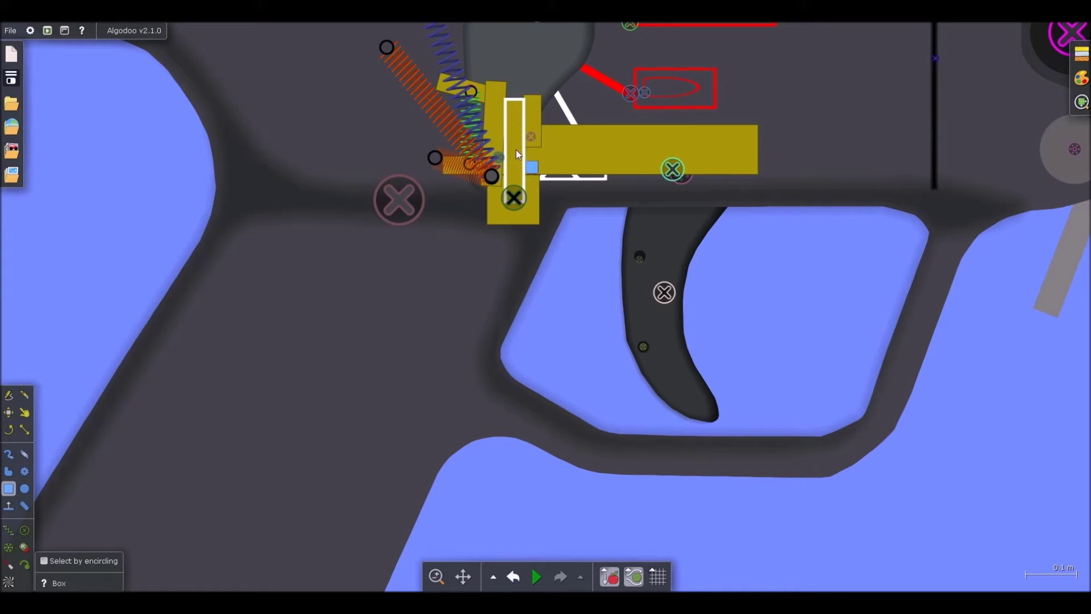
drag(516, 150, 521, 148)
key(f)
click(523, 187)
Step: Run the simulation briefly to check the lever mechanism with the repositioned bar, and pause it
scroll(545, 284, down, 2)
key(space)
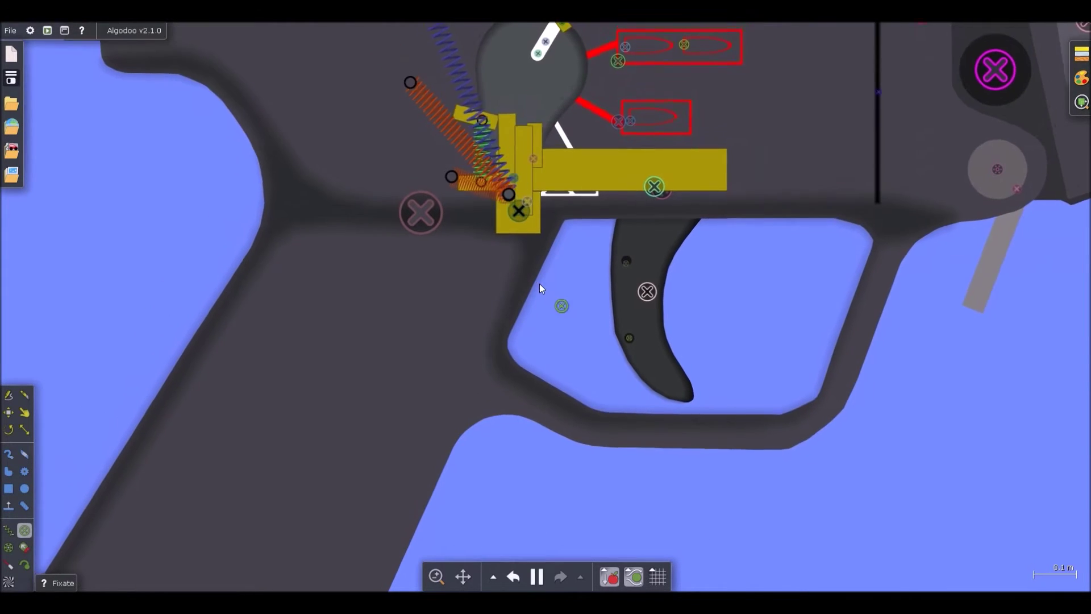
scroll(536, 282, down, 3)
key(d)
scroll(506, 210, down, 1)
scroll(536, 142, up, 3)
key(space)
Step: Hide the selector lever's springs and the yellow mechanism parts from view
key(b)
scroll(516, 127, up, 3)
key(d)
scroll(540, 180, down, 3)
scroll(496, 131, up, 4)
scroll(541, 108, down, 4)
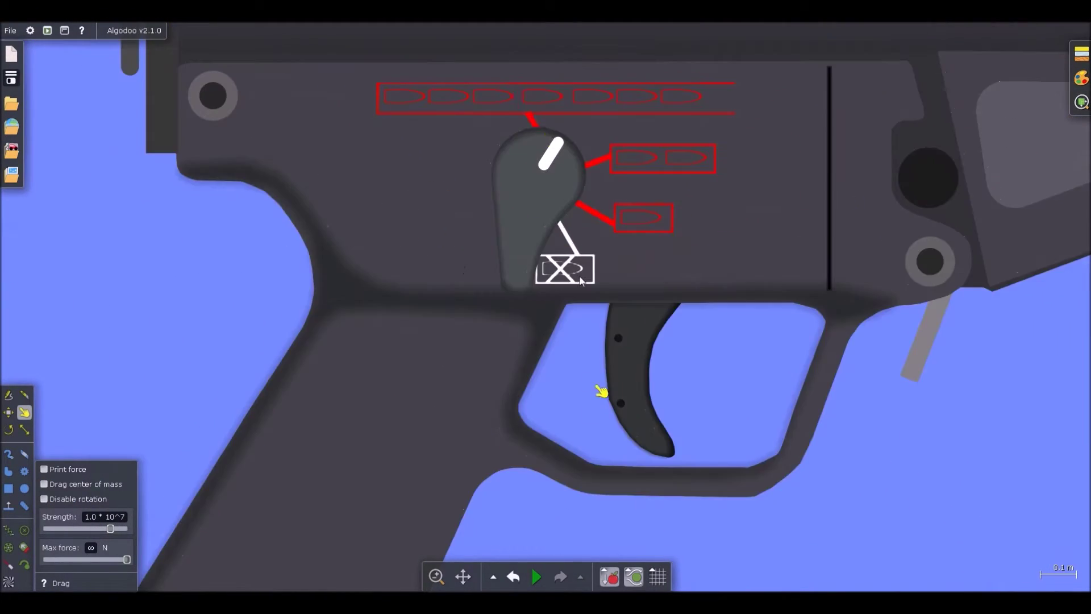
Step: Cut the red connector off the full-auto marking's frame and reposition it forward, slanting in line with the lever's white indicator
scroll(527, 135, up, 2)
key(k)
scroll(517, 131, up, 3)
drag(586, 125, 601, 124)
drag(540, 138, 703, 125)
key(b)
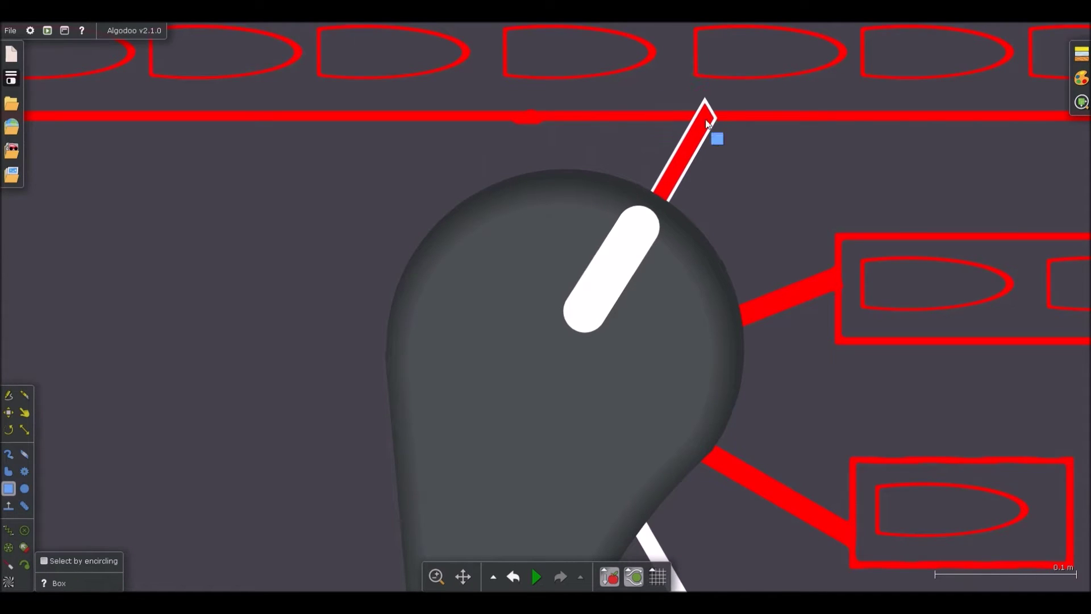
Step: Trim the connector's protruding tip at the full-auto frame's lower border and move both pieces behind the gun
key(k)
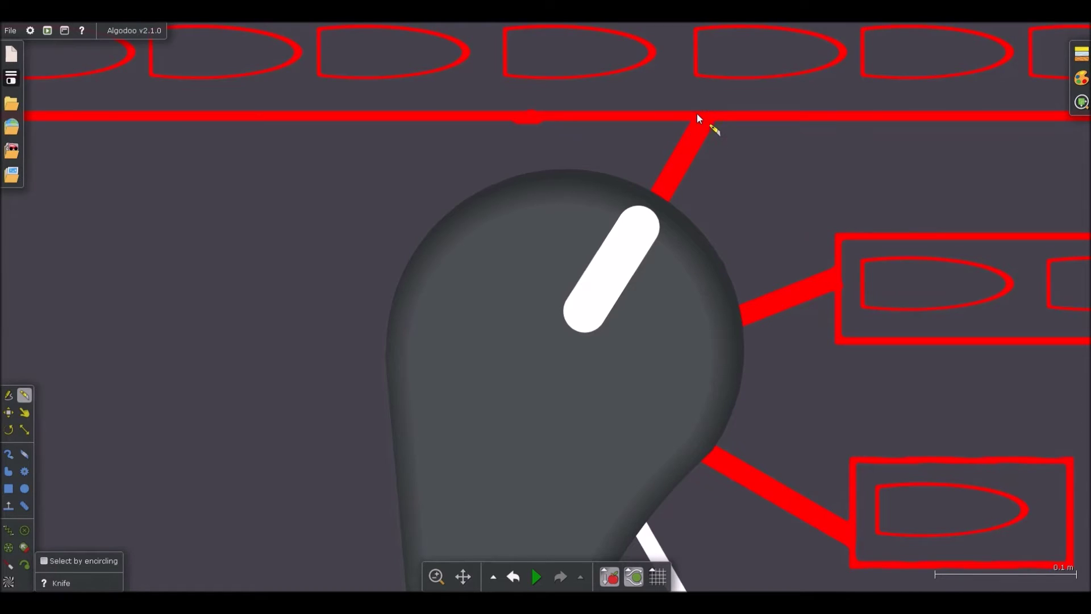
scroll(695, 114, down, 5)
key(c)
scroll(698, 124, down, 3)
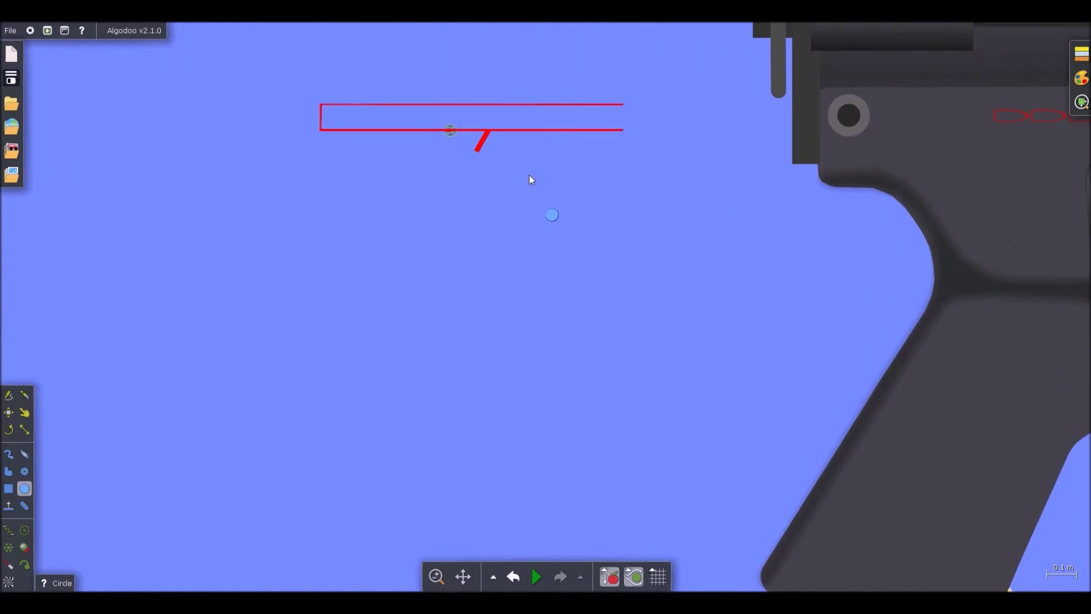
Step: Combine the slanted red connector with the full-auto frame and move the marking back onto the gun, in line with the lever's white indicator
scroll(489, 142, up, 3)
right_click(475, 131)
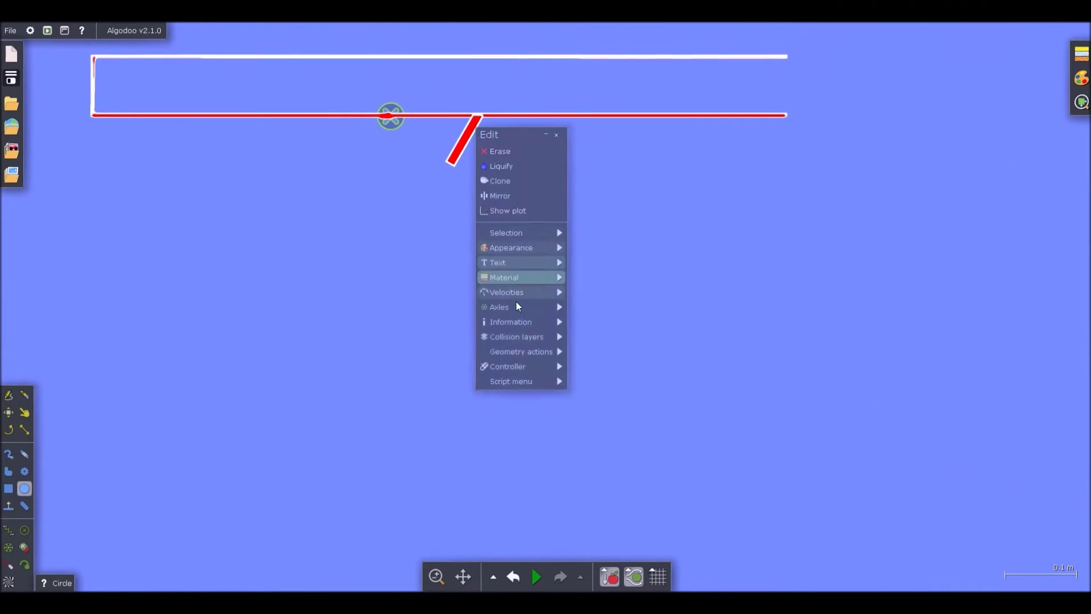
right_click(469, 144)
mouse_move(504, 197)
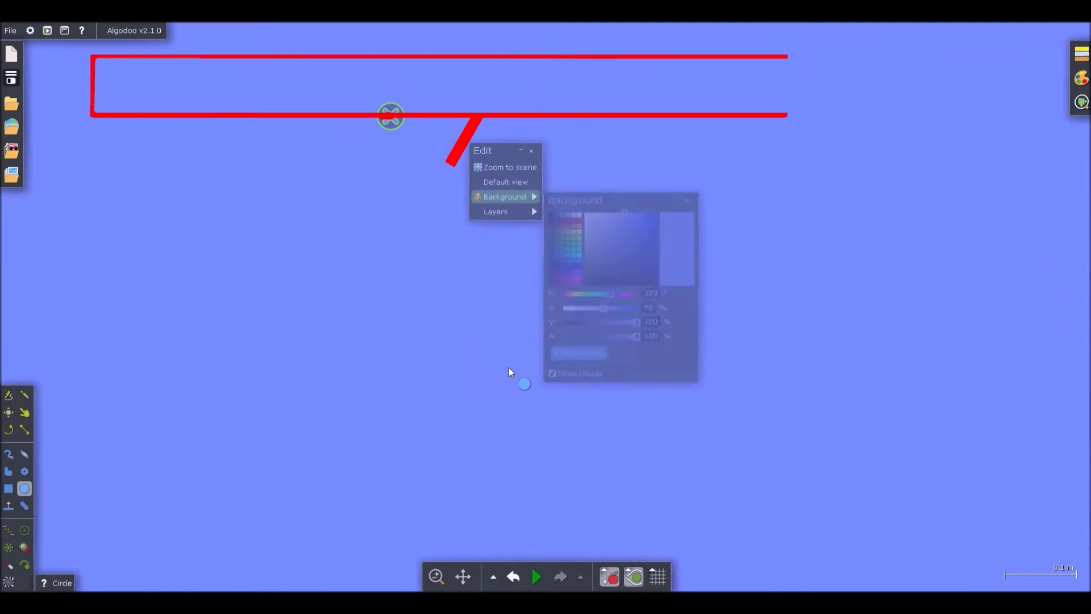
right_click(459, 146)
mouse_move(513, 371)
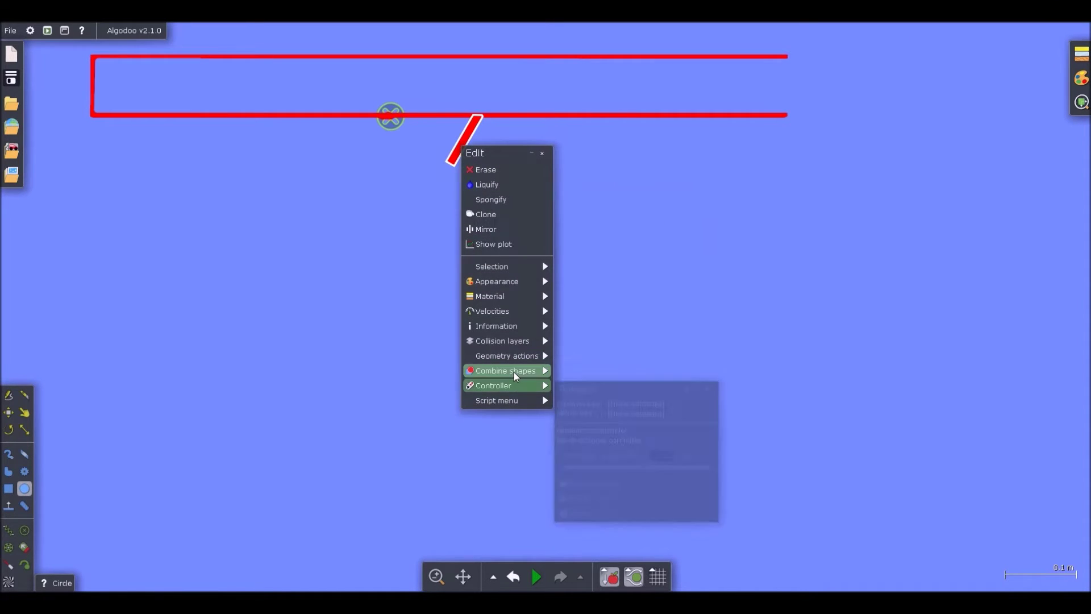
click(595, 439)
scroll(463, 216, down, 5)
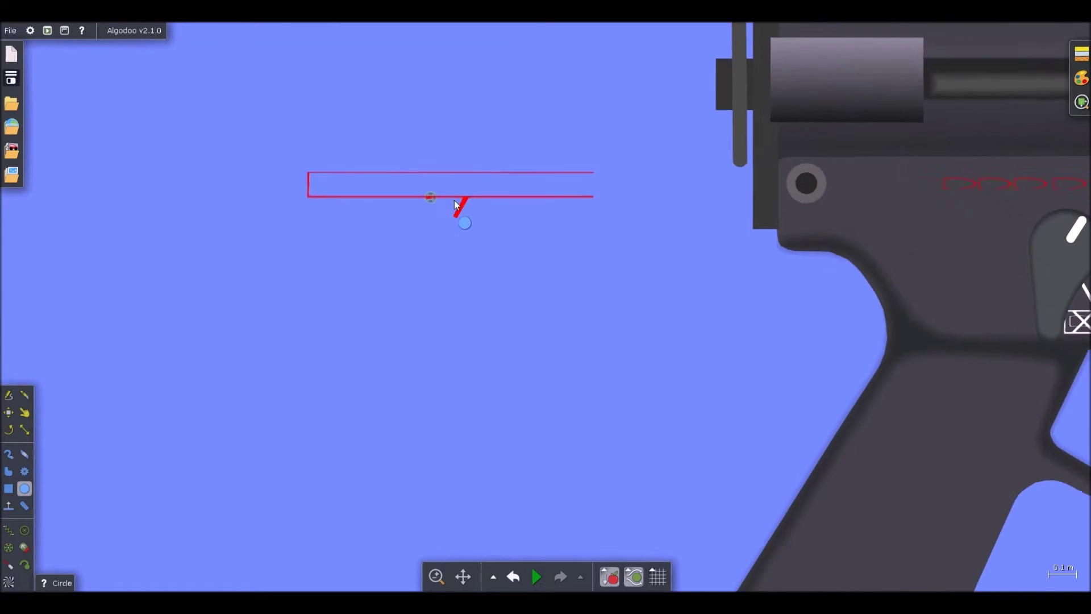
key(b)
drag(465, 212, 799, 234)
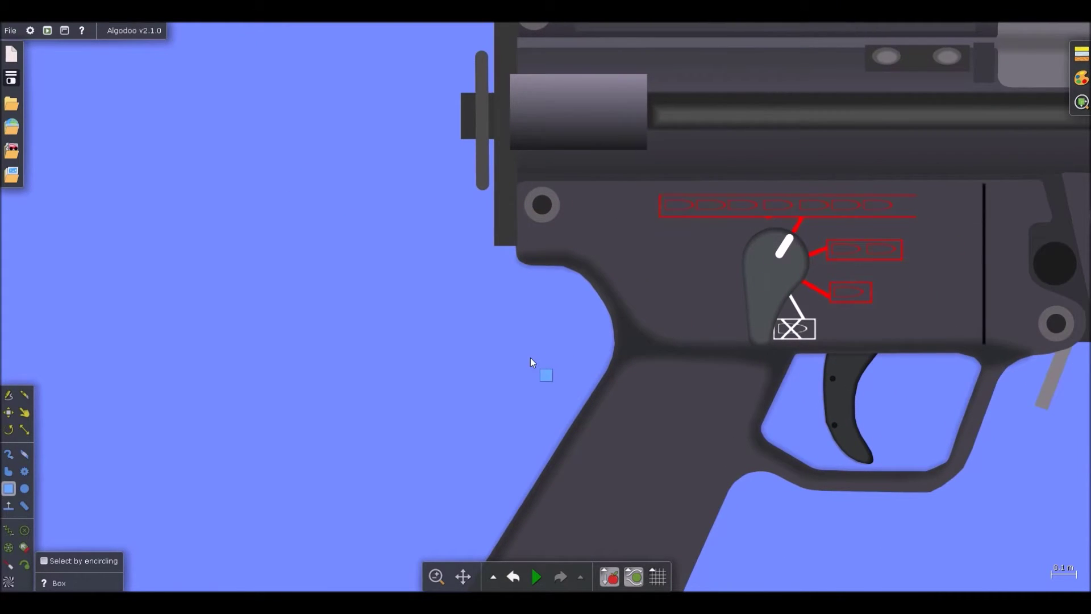
Step: Run the simulation, swing the selector lever around to the safe marking, and pause it
key(d)
scroll(510, 347, down, 4)
key(space)
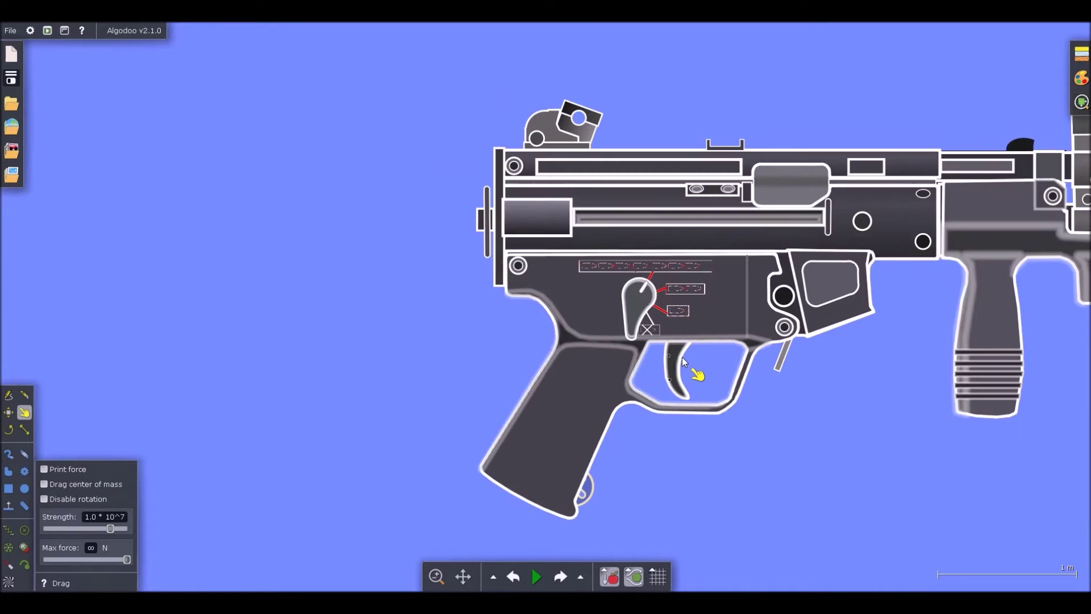
mouse_move(631, 332)
mouse_down()
mouse_move(532, 303)
mouse_move(499, 322)
mouse_move(504, 368)
mouse_up()
drag(602, 320, 609, 228)
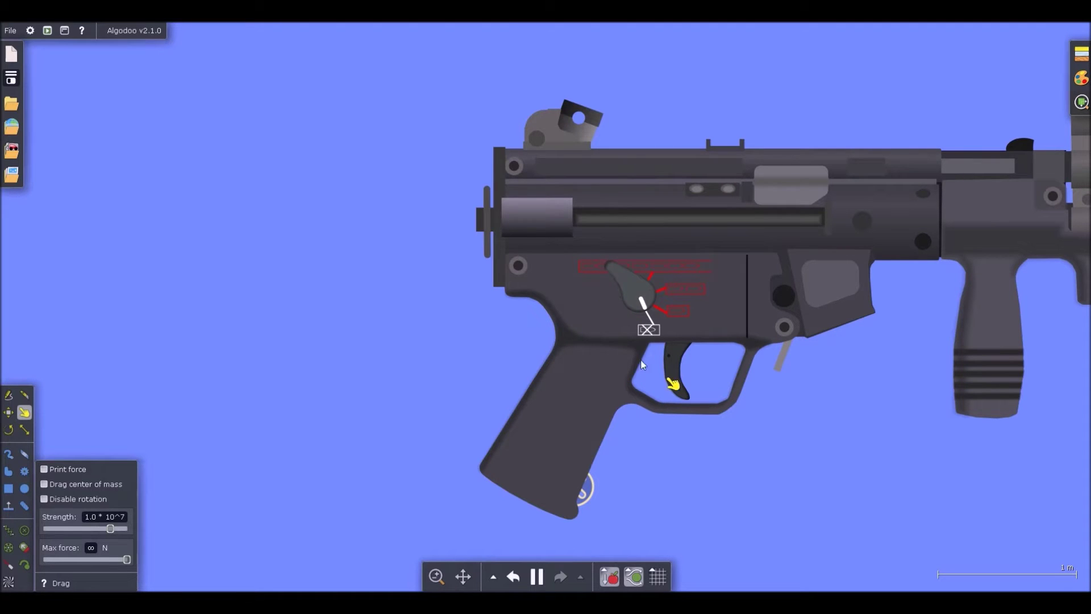
key(space)
Step: Undo the last changes to bring the selector lever's springs and yellow mechanism parts back into view
key(ctrl+z)
key(ctrl+z)
key(ctrl+z)
Step: Set the selector lever and its white indicator to a density of 100 kg/m², with friction and restitution at 0
key(b)
scroll(630, 283, up, 5)
click(615, 293)
right_click(666, 346)
mouse_move(733, 479)
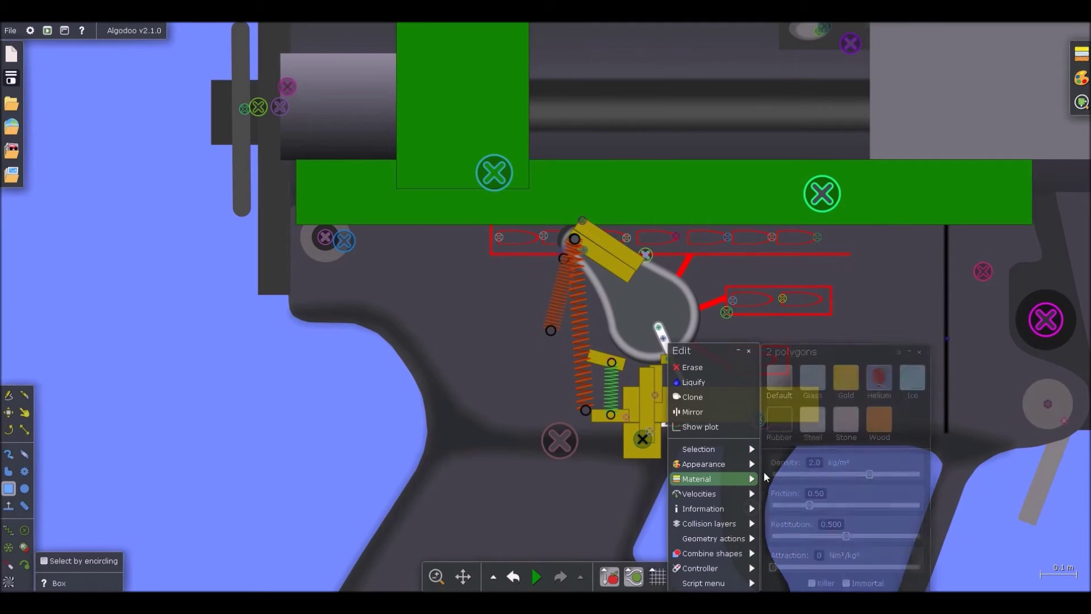
drag(871, 475, 923, 476)
drag(812, 505, 744, 521)
drag(846, 536, 760, 540)
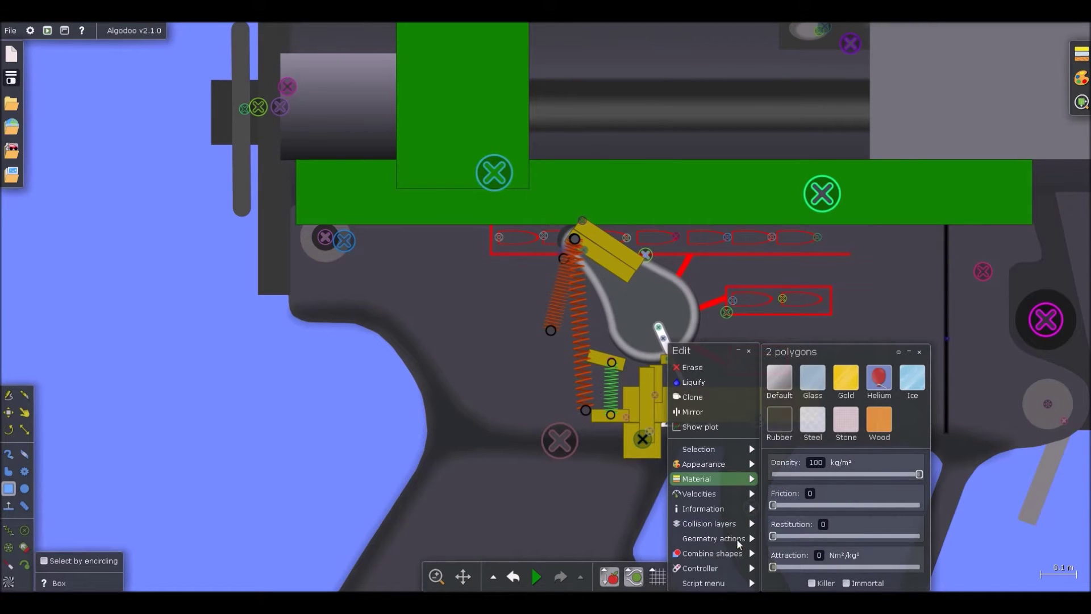
click(363, 426)
Step: Run the simulation briefly to check the lever with its new material values, and pause it
key(d)
key(space)
key(space)
Step: Check the material properties of the two adjoining yellow boxes at the selector lever's narrow end
key(b)
scroll(607, 261, up, 4)
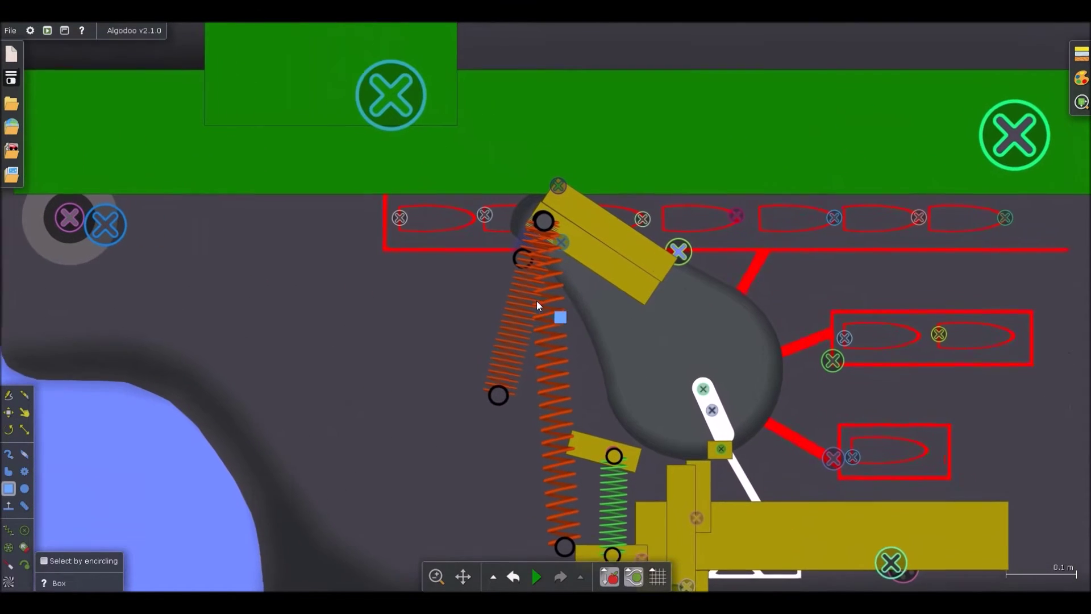
click(606, 257)
right_click(601, 261)
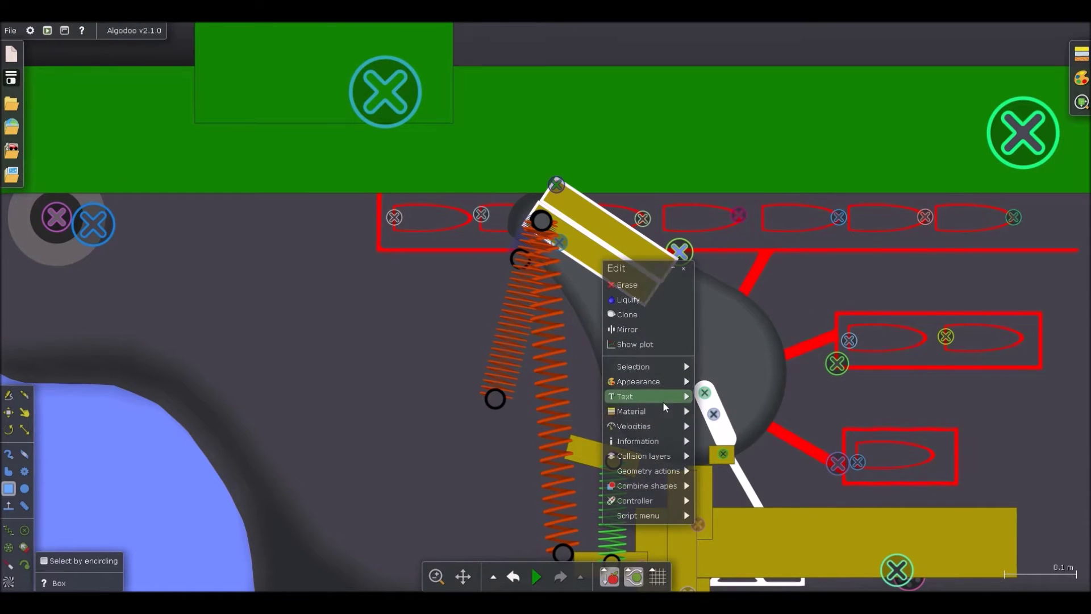
mouse_move(665, 411)
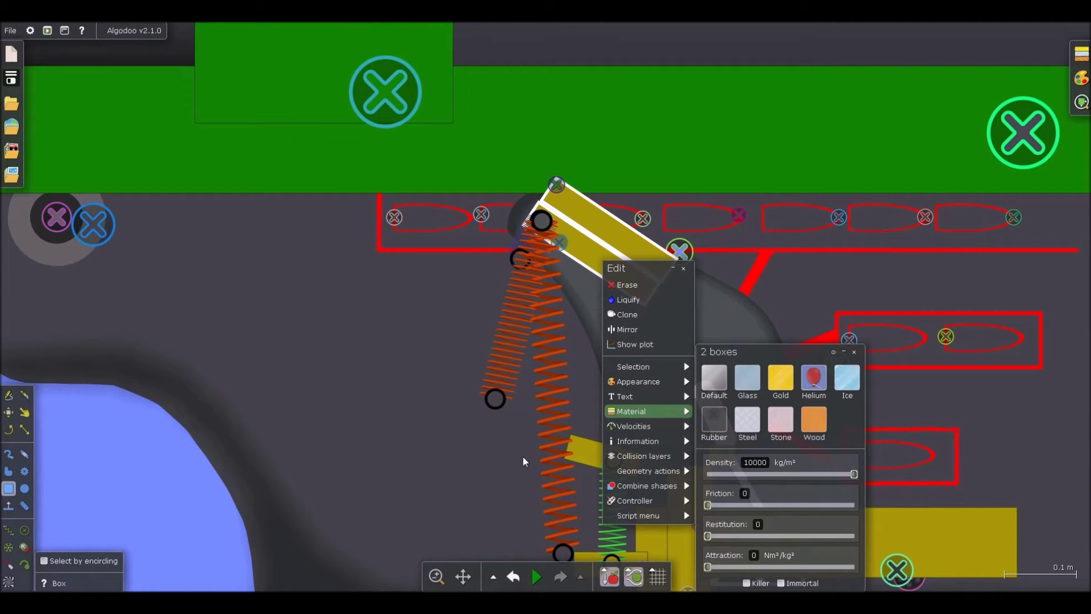
click(273, 455)
key(space)
key(ctrl+z)
click(179, 482)
scroll(377, 264, down, 4)
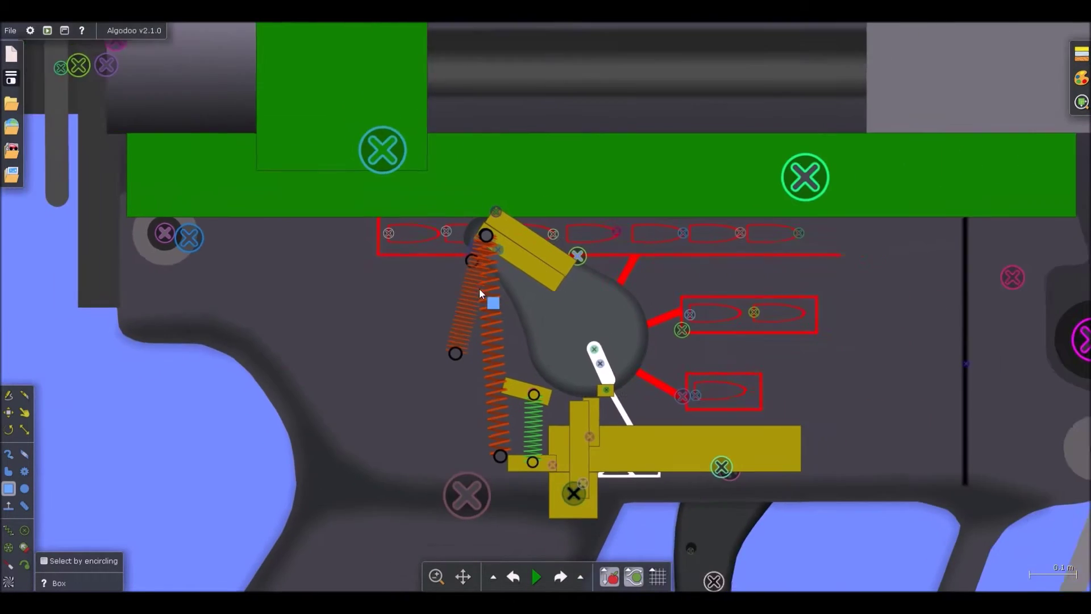
Step: Run the simulation, pull the trigger back to test the yellow mechanism on safe, and pause it
scroll(479, 288, down, 1)
key(space)
scroll(502, 283, down, 4)
key(d)
drag(582, 408, 409, 381)
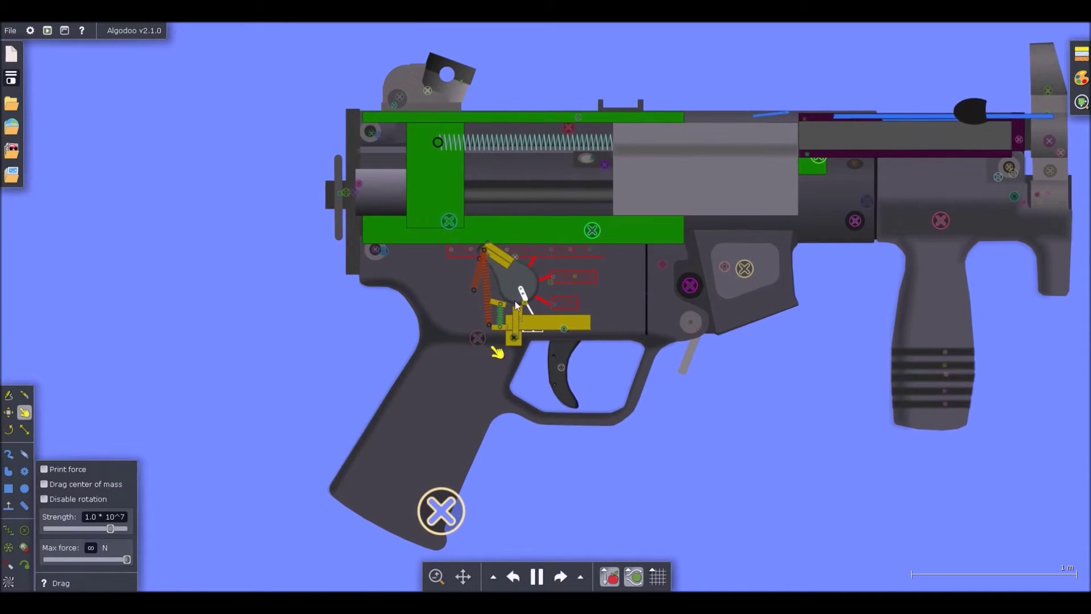
scroll(517, 324, up, 2)
scroll(431, 260, up, 2)
scroll(483, 301, down, 2)
key(b)
scroll(545, 346, up, 6)
key(space)
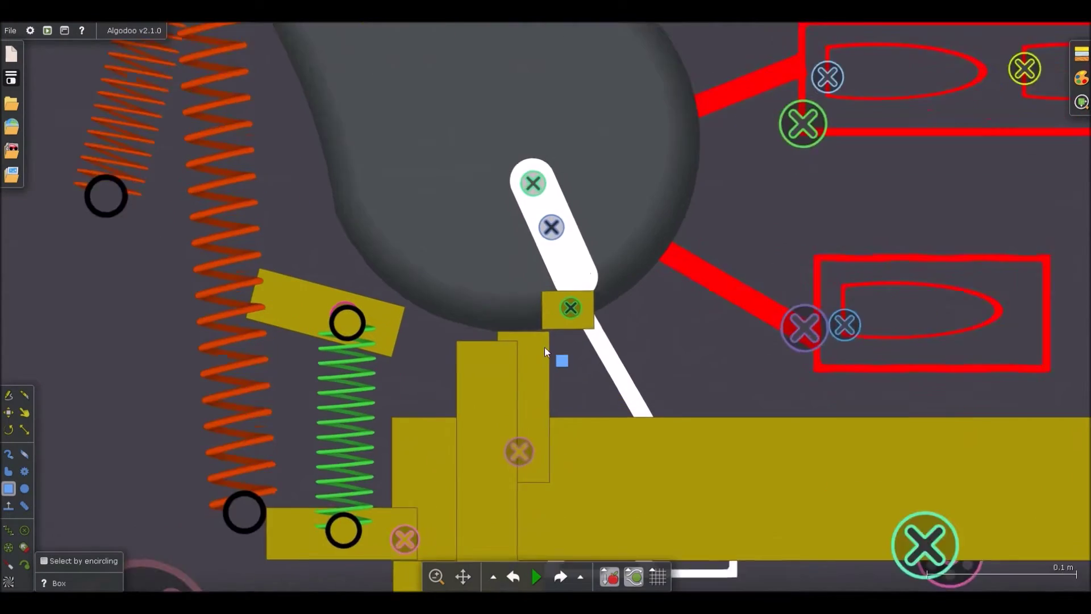
Step: Shift the narrow yellow block beneath the lever's small stop box slightly away from the upright column, and restart the simulation
scroll(544, 346, up, 1)
click(534, 364)
drag(535, 363, 420, 379)
scroll(523, 298, down, 7)
key(d)
key(space)
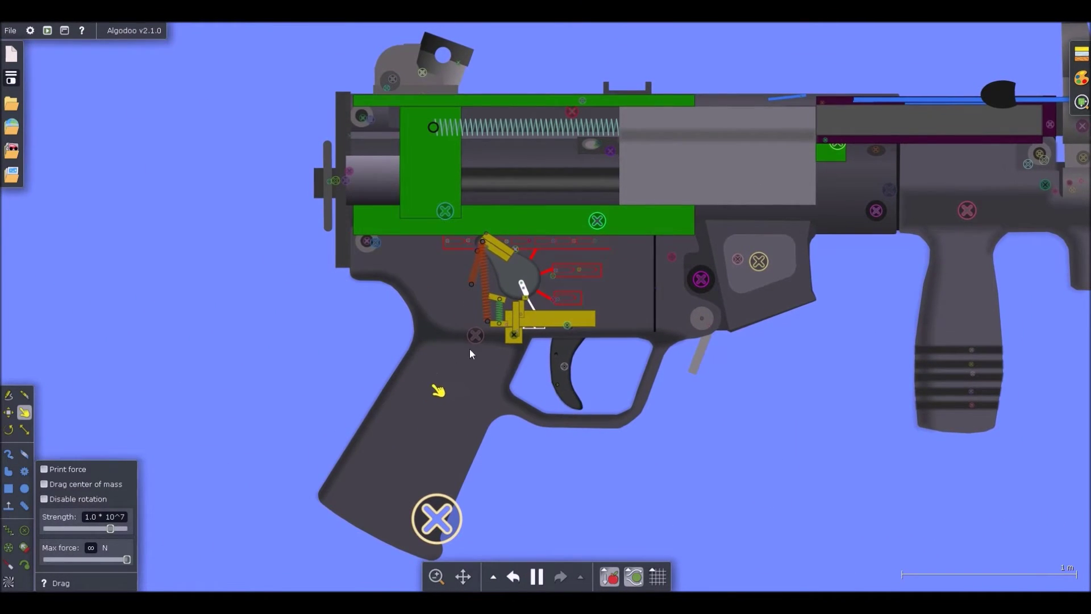
Step: Pause the simulation and check the material properties of the lever's small yellow stop box and the narrow block beneath it
scroll(495, 324, up, 6)
key(b)
key(space)
right_click(524, 275)
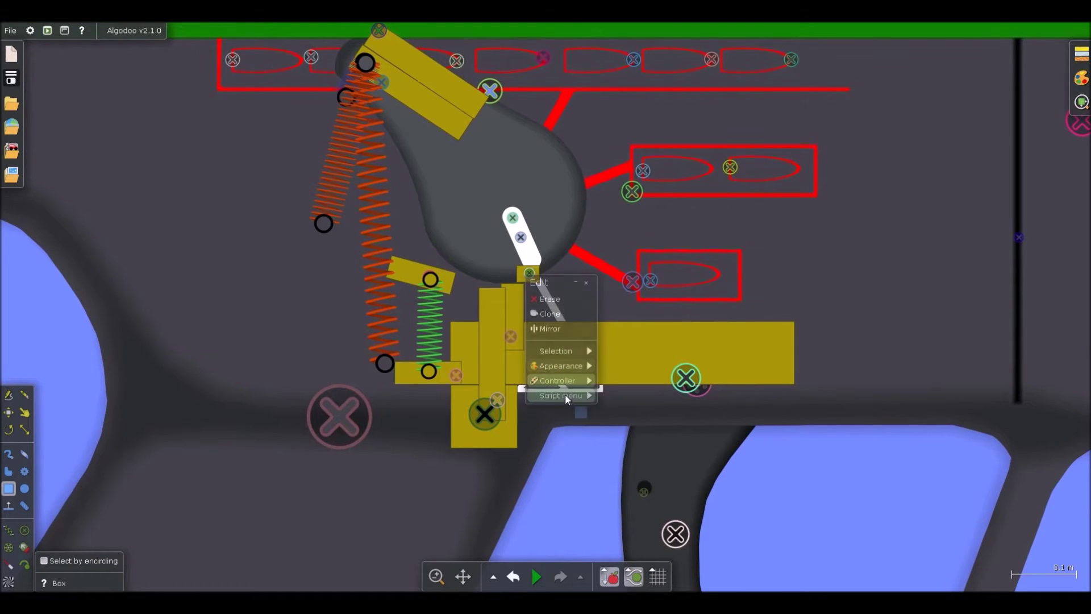
click(520, 278)
right_click(519, 278)
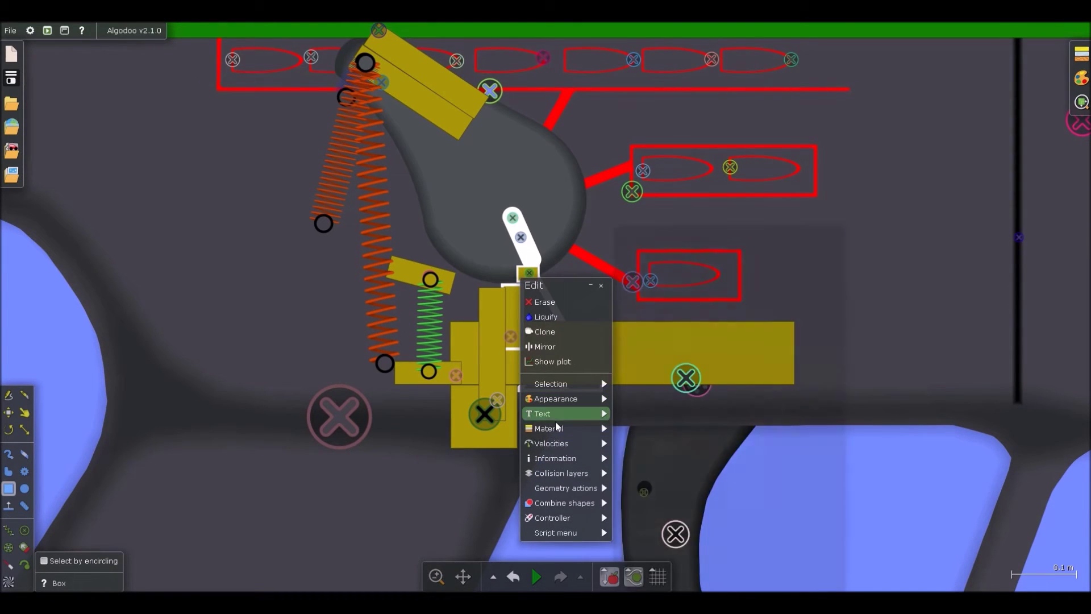
mouse_move(559, 430)
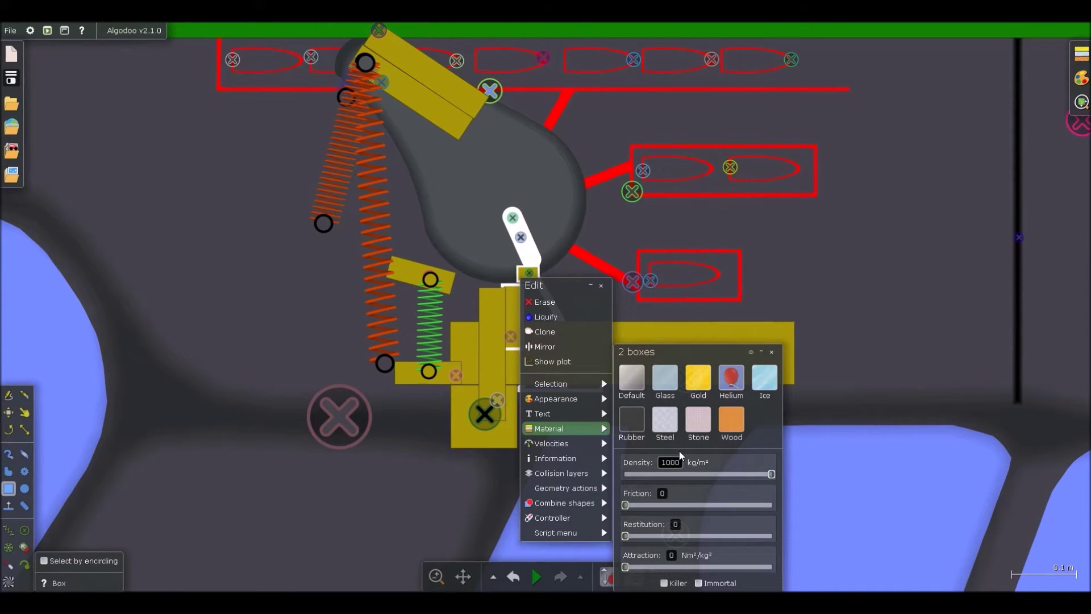
click(846, 496)
Step: Run the simulation, pull the trigger twice with the selector lever on safe, and pause it
scroll(549, 260, down, 6)
key(f)
key(space)
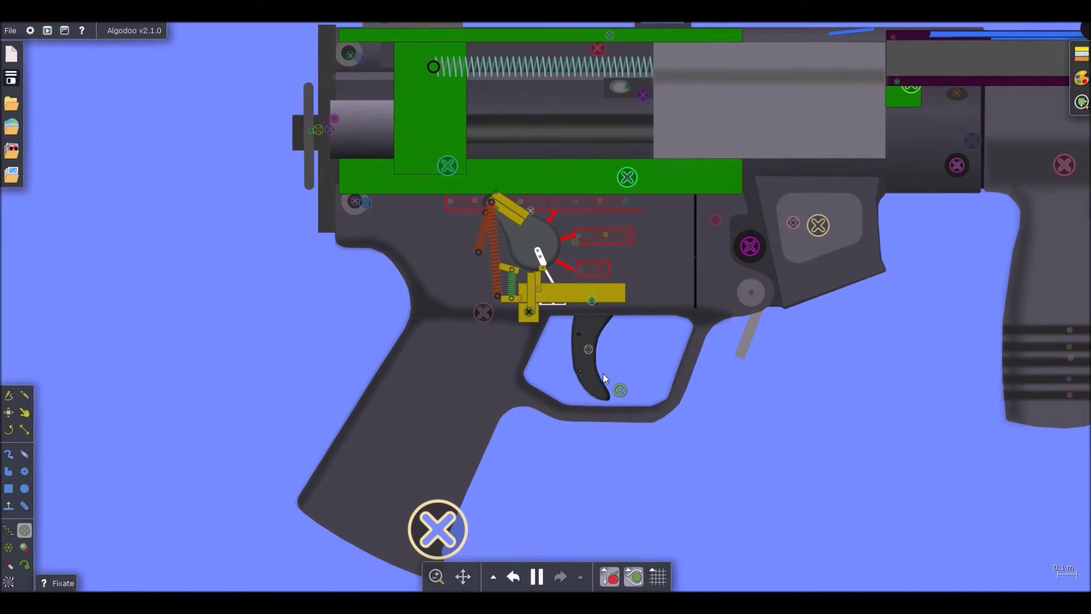
key(d)
drag(591, 372, 315, 333)
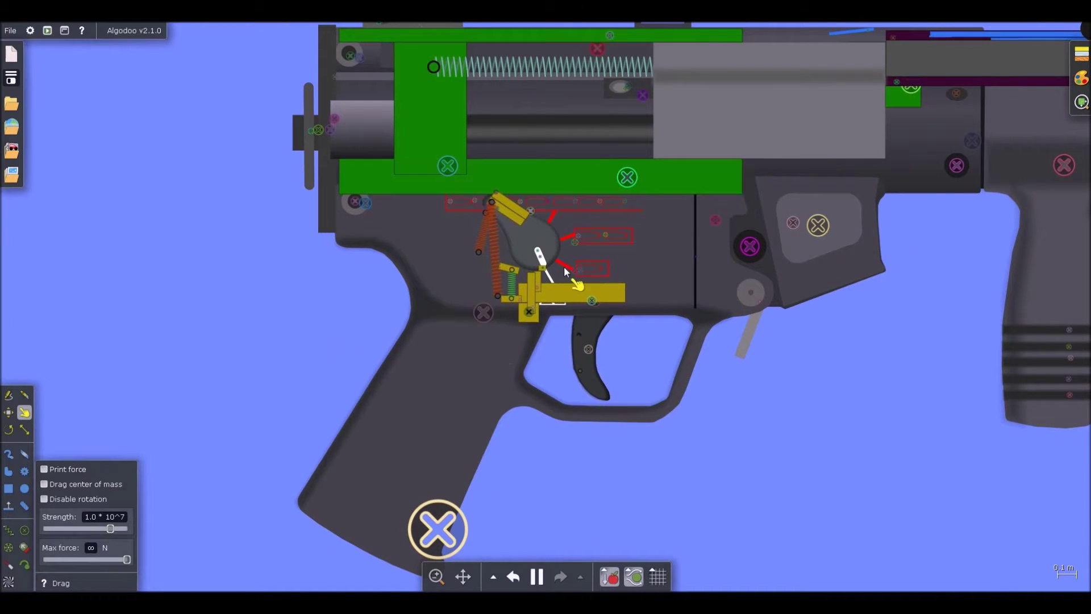
scroll(530, 274, up, 3)
scroll(595, 420, up, 3)
drag(595, 421, 159, 252)
scroll(606, 292, down, 5)
scroll(537, 174, up, 8)
key(space)
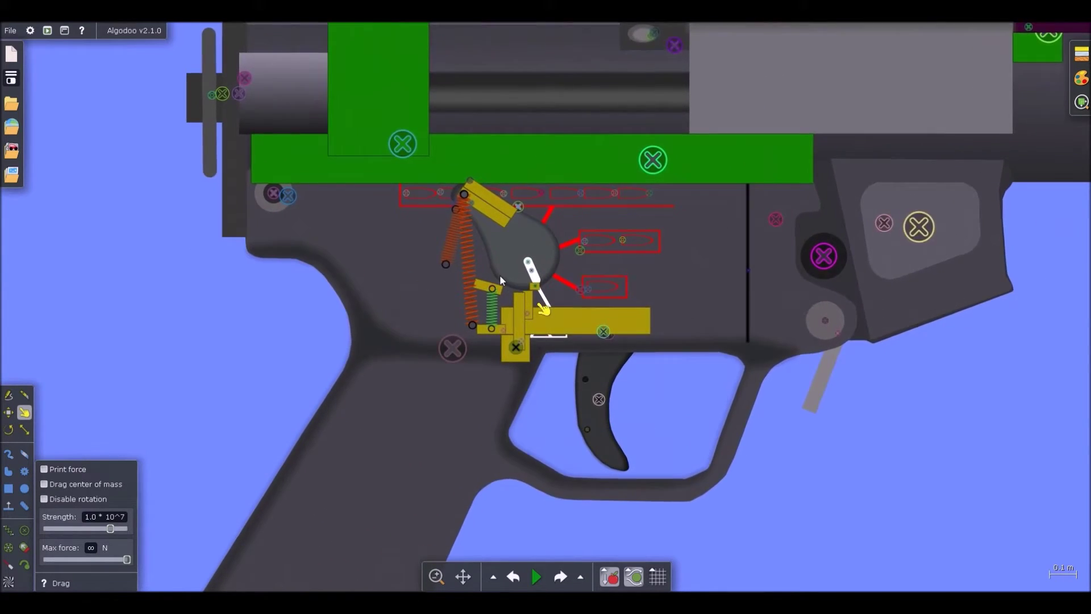
Step: Examine the long yellow bar and its stops under the lever in another brief simulation run, and pause it
scroll(499, 274, up, 6)
key(b)
key(space)
key(d)
scroll(521, 326, down, 10)
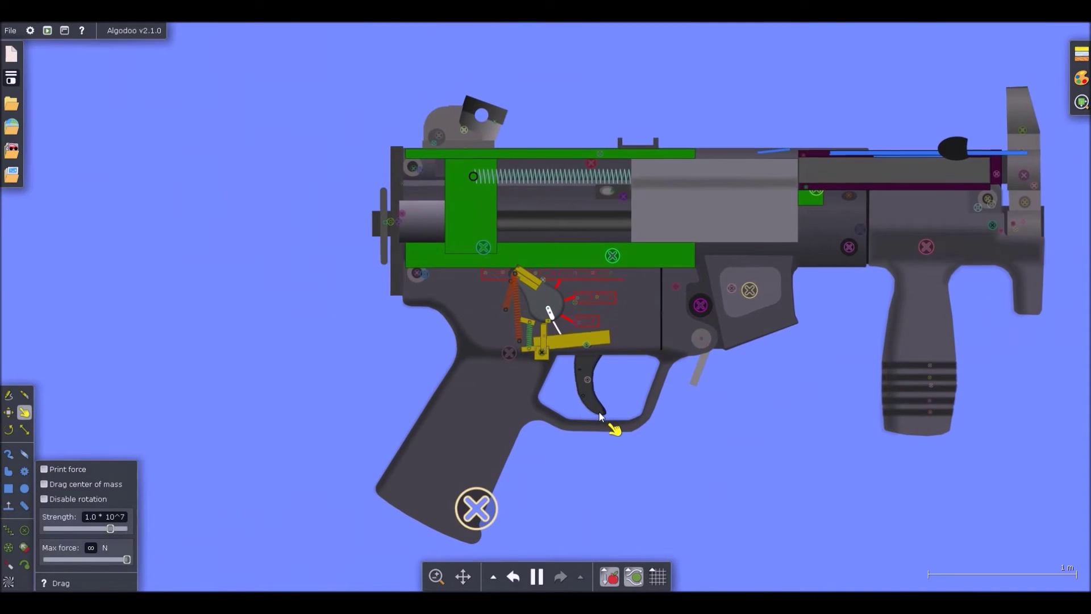
key(space)
Step: Move the narrow yellow block further forward, to the front edge of the upright column
scroll(552, 354, up, 8)
key(b)
drag(501, 277, 531, 280)
Step: Run the simulation and pull the trigger to test the safe position with the moved block
key(space)
scroll(533, 281, down, 1)
scroll(577, 381, down, 5)
key(d)
drag(651, 491, 364, 450)
Step: Swing the selector lever to the single-shot marking, test the trigger twice there, and pause the simulation
scroll(585, 326, down, 2)
scroll(547, 277, down, 1)
drag(547, 277, 275, 223)
scroll(275, 223, down, 2)
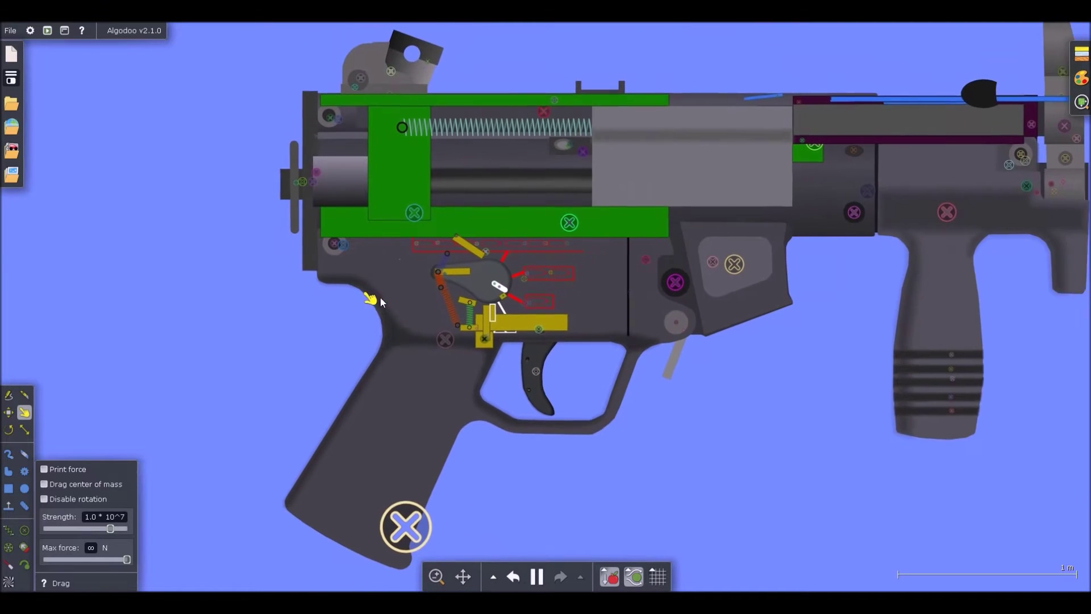
drag(533, 396, 481, 395)
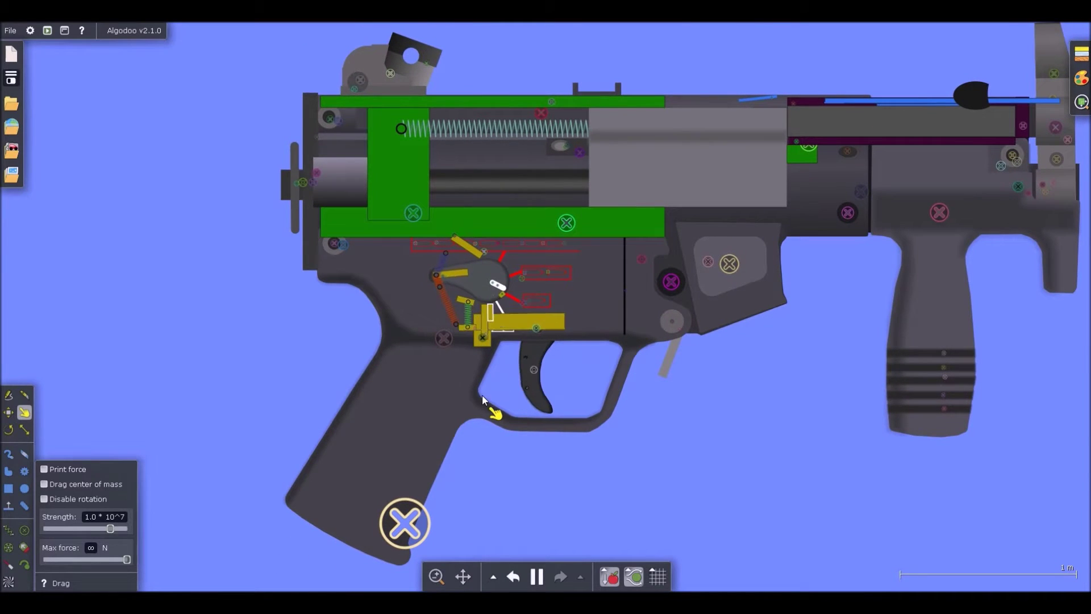
scroll(483, 392, up, 2)
drag(556, 413, 488, 413)
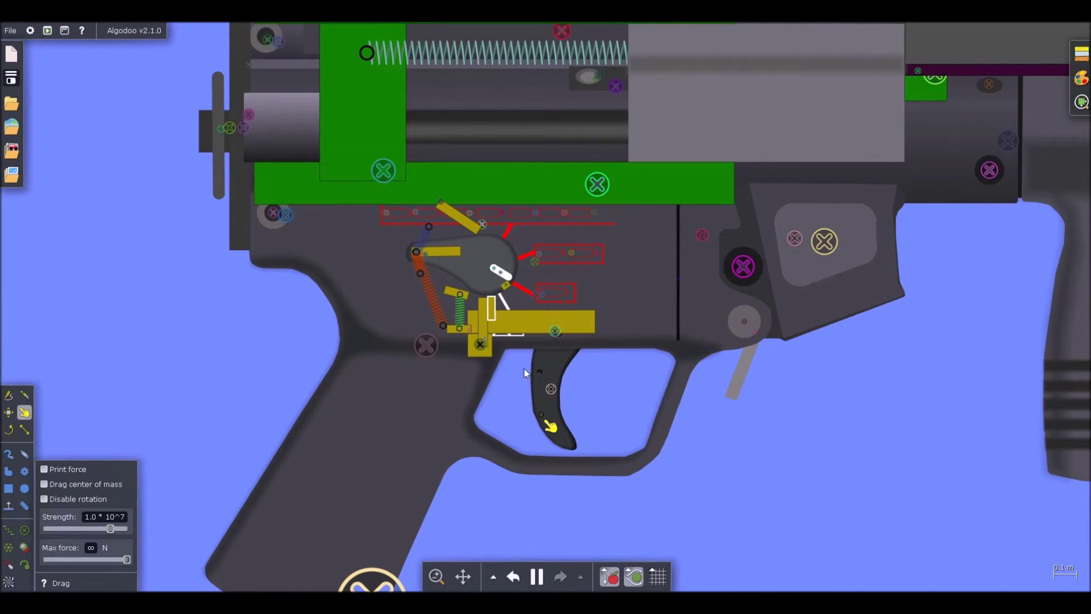
key(space)
scroll(486, 318, up, 2)
scroll(494, 317, up, 4)
key(b)
scroll(530, 233, up, 2)
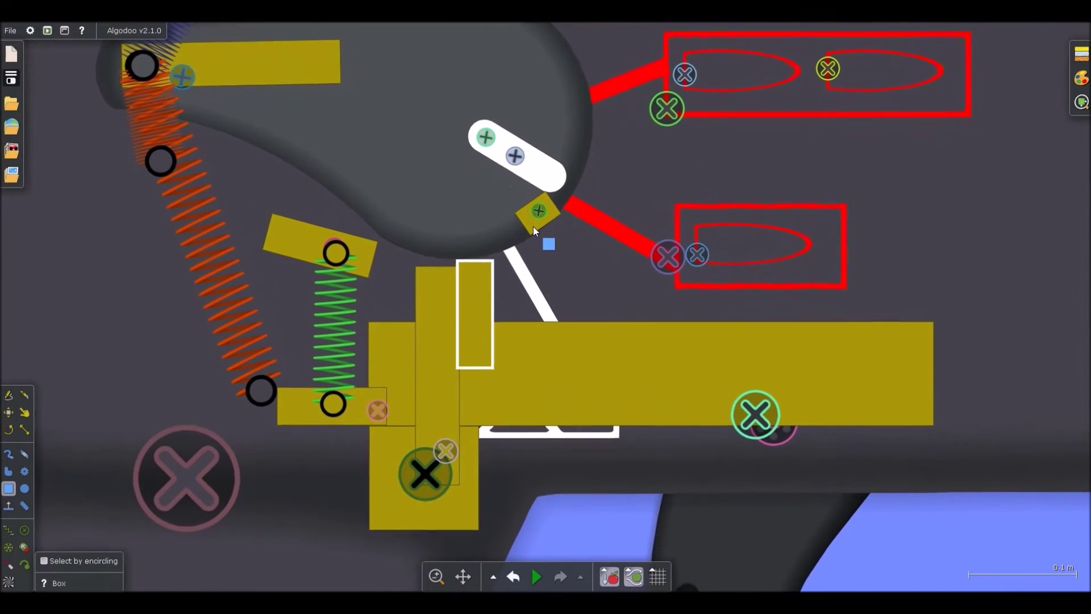
Step: Swing the selector lever back to the safe marking in the running simulation, and pause it
key(d)
scroll(490, 222, down, 5)
key(space)
drag(367, 162, 527, 28)
key(space)
Step: Scale the small yellow stop box on the selector lever's edge to a narrower upright shape
scroll(500, 226, up, 5)
key(b)
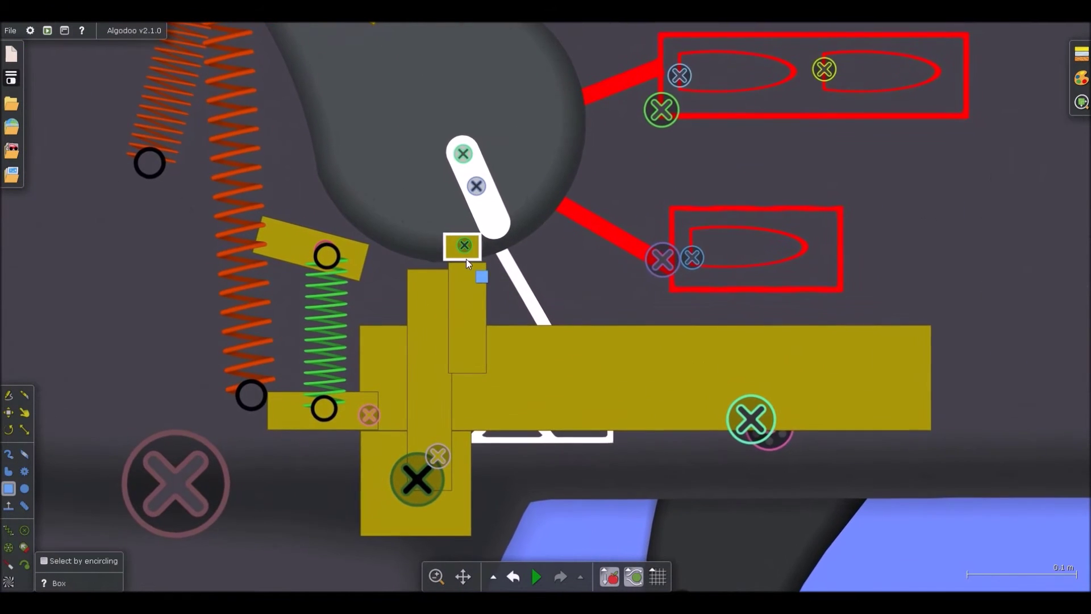
scroll(466, 259, up, 3)
key(s)
scroll(437, 241, up, 1)
drag(423, 237, 469, 254)
key(b)
right_click(469, 254)
mouse_move(517, 464)
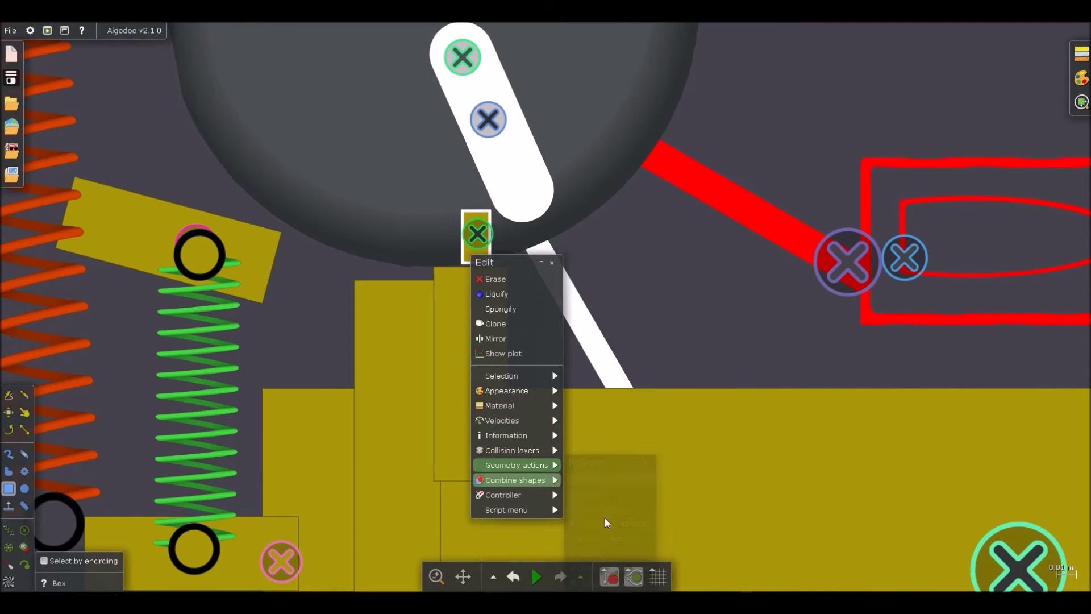
click(614, 581)
right_click(477, 251)
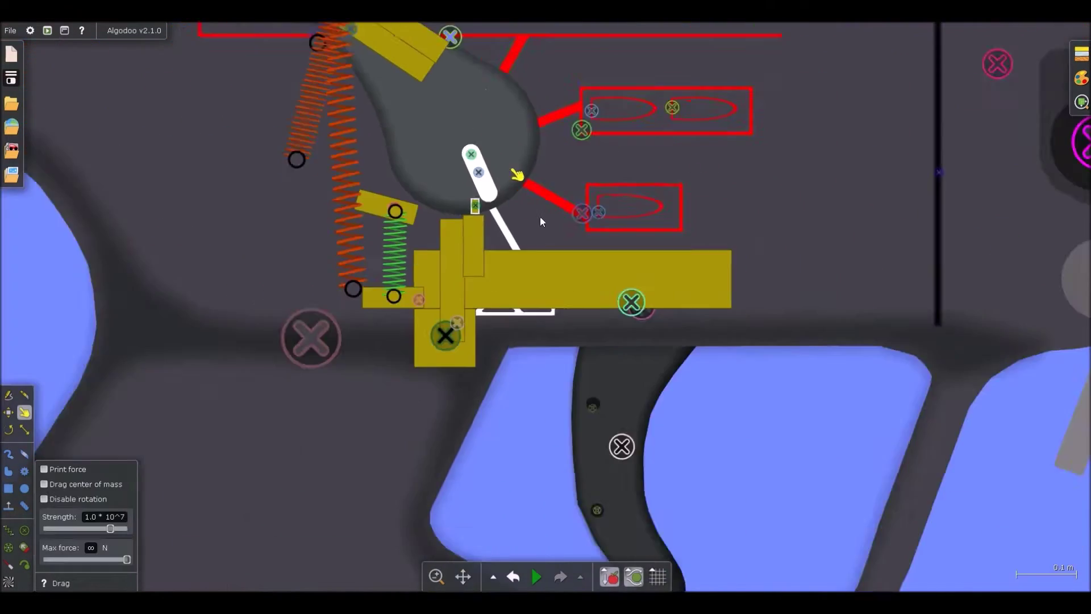
Step: Run the simulation, pull the trigger to test the narrowed stop box, and pause it
key(space)
scroll(508, 254, down, 7)
drag(525, 296, 407, 294)
key(space)
scroll(496, 230, up, 10)
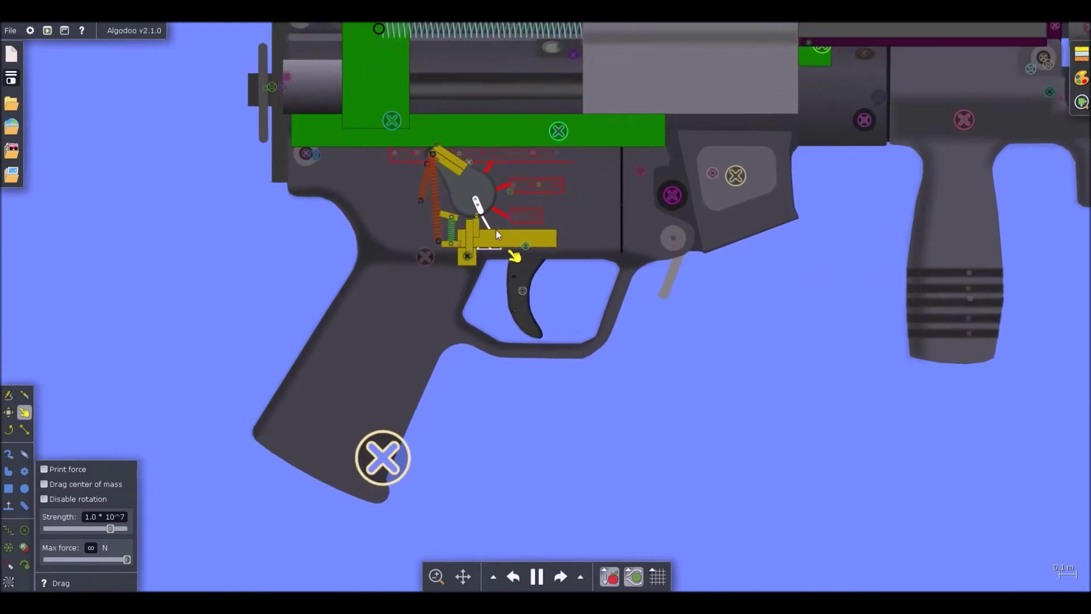
Step: Resize the narrowed yellow stop box on the selector lever again with the Scale tool
key(b)
scroll(500, 242, up, 4)
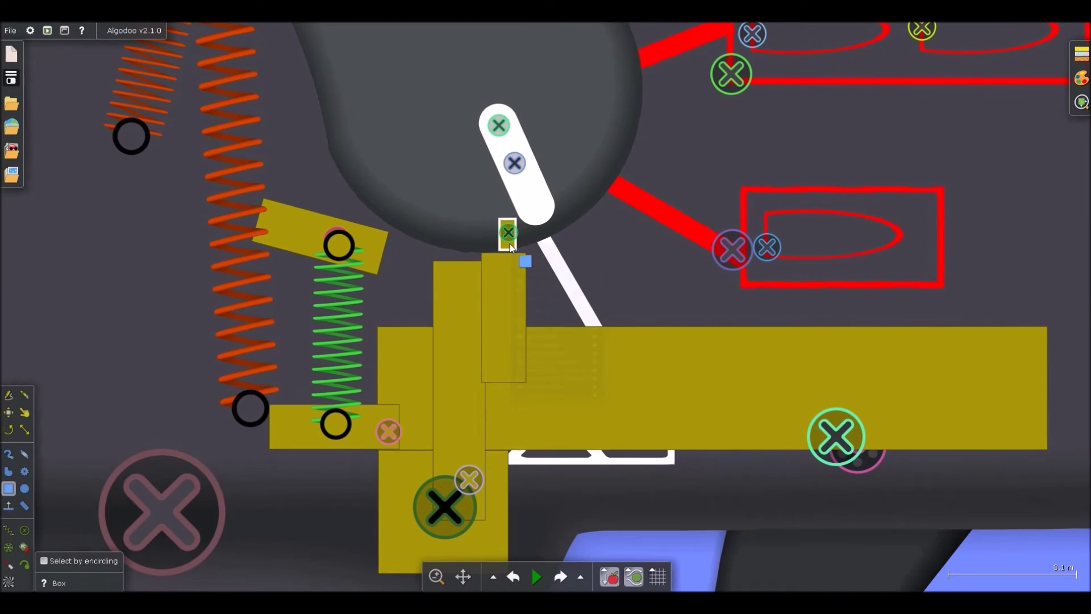
right_click(509, 243)
key(c)
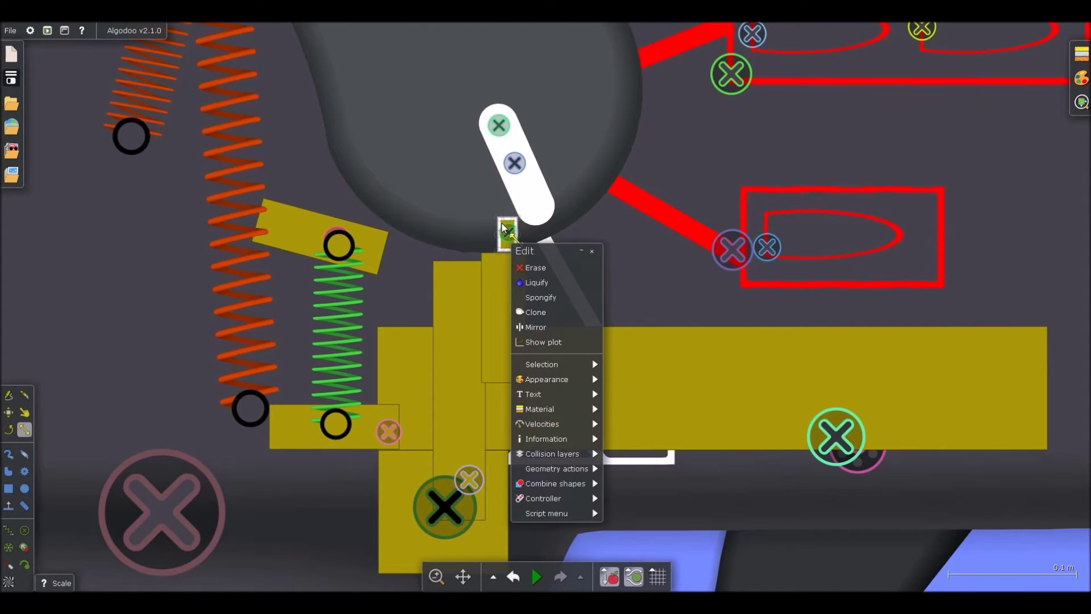
scroll(500, 226, down, 1)
scroll(500, 225, down, 2)
key(x)
drag(498, 218, 489, 212)
Step: Run the simulation, pull the trigger against the resized stop box, and pause it
scroll(490, 217, down, 4)
key(d)
key(space)
scroll(519, 242, down, 3)
drag(574, 343, 398, 333)
scroll(520, 249, up, 2)
key(space)
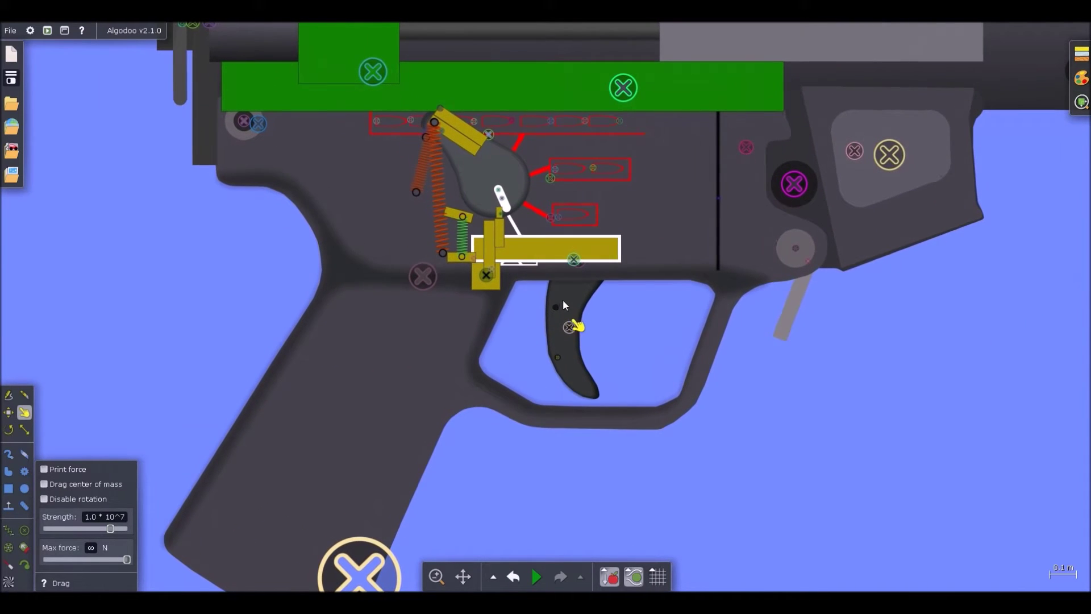
Step: Open the material properties of the long yellow bar above the trigger
right_click(529, 261)
mouse_move(616, 424)
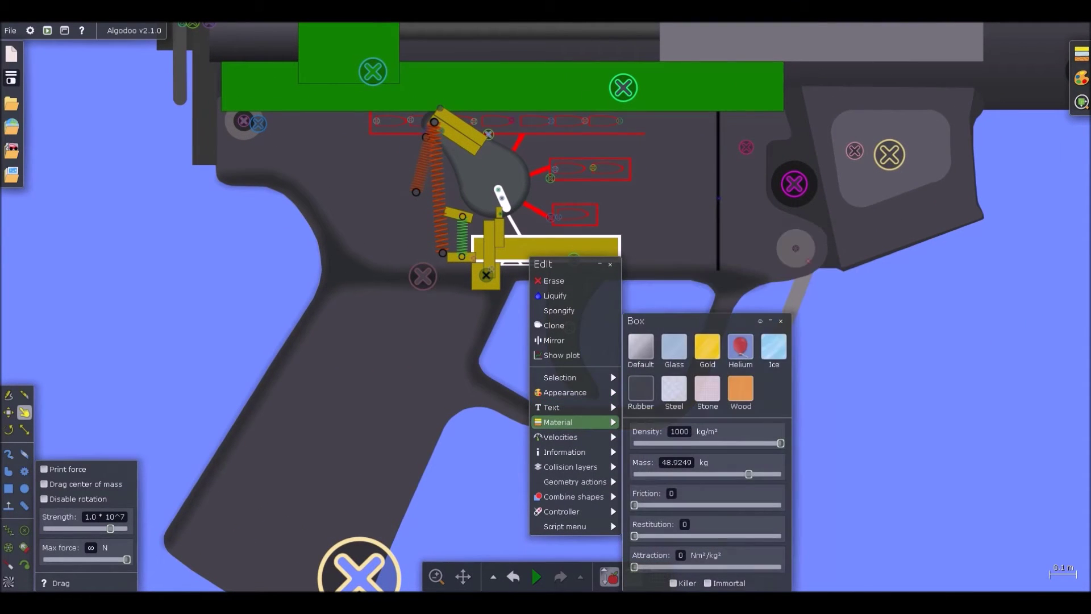
Step: Set the density of the long yellow trigger bar to 1000 kg/m³
text(00)
key(Return)
click(843, 401)
Step: Run the simulation and pull the trigger backward with the Drag tool to test the mechanism
key(f)
key(space)
key(d)
drag(580, 370, 23, 342)
Step: Turn the selector lever through its firing positions to test it, ending at the single-shot mark
scroll(212, 246, down, 5)
drag(351, 179, 225, 139)
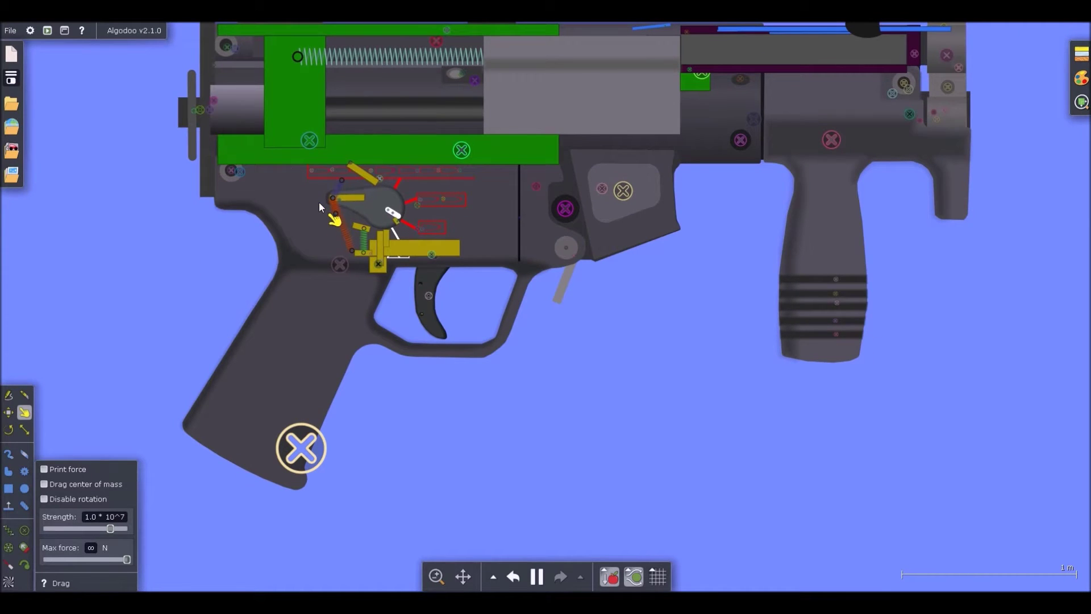
scroll(319, 202, up, 1)
drag(346, 206, 408, 335)
drag(384, 246, 263, 104)
drag(380, 254, 350, 241)
scroll(349, 261, up, 2)
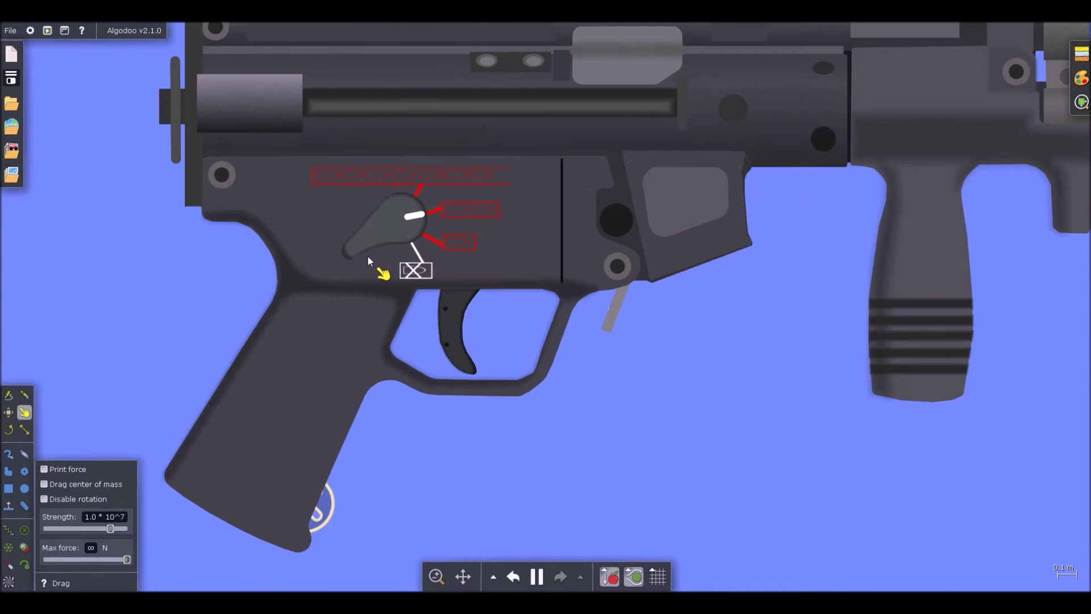
drag(367, 257, 280, 154)
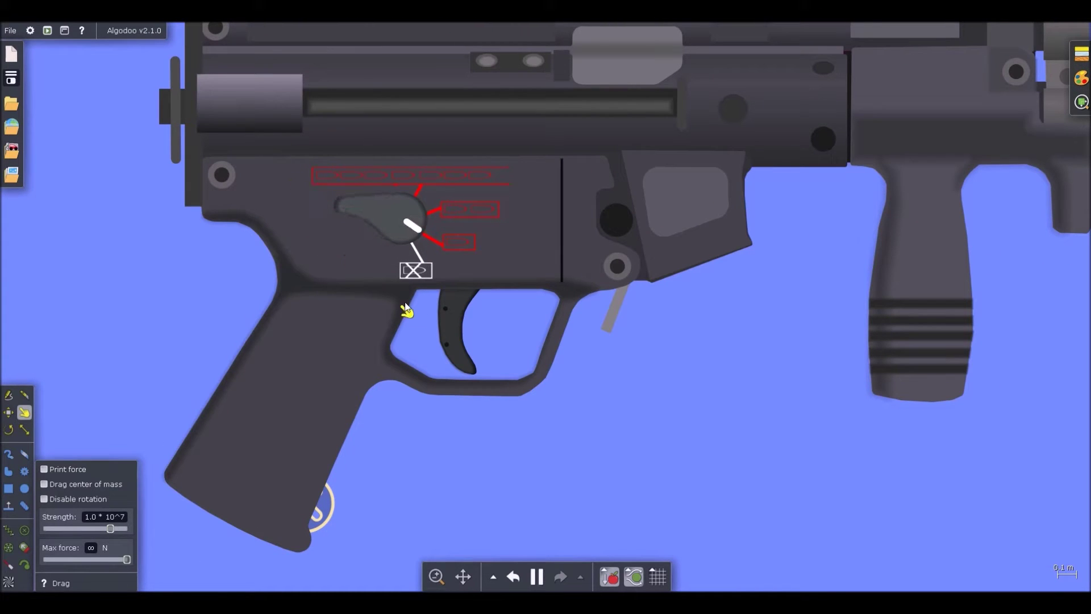
Step: Pull the trigger with the selector on single-shot to check the internal linkage, and pause the simulation
drag(442, 339, 152, 292)
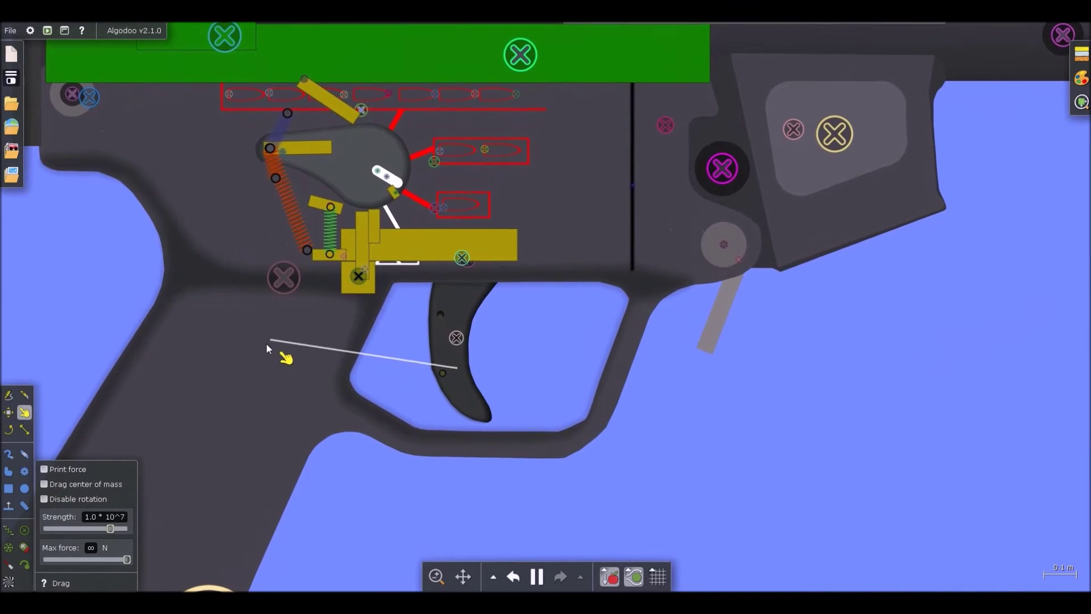
mouse_move(266, 344)
mouse_down()
mouse_move(201, 331)
mouse_move(376, 339)
mouse_move(258, 335)
mouse_up()
scroll(372, 338, down, 3)
key(space)
Step: Lower the short vertical yellow block on the trigger bar slightly, just below the selector
scroll(383, 301, up, 7)
key(b)
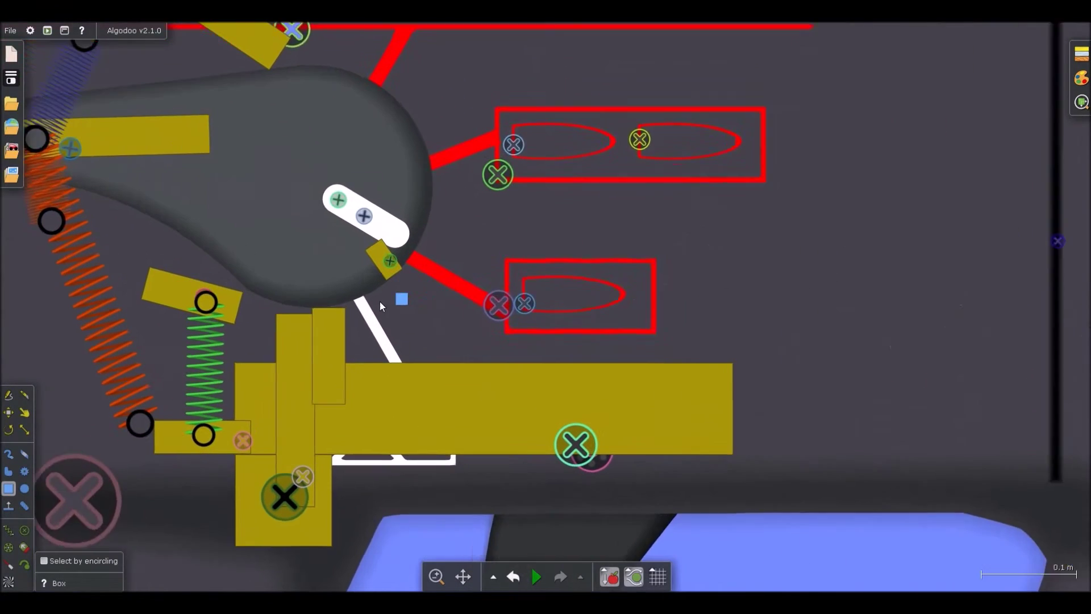
drag(307, 426, 343, 317)
scroll(386, 253, down, 3)
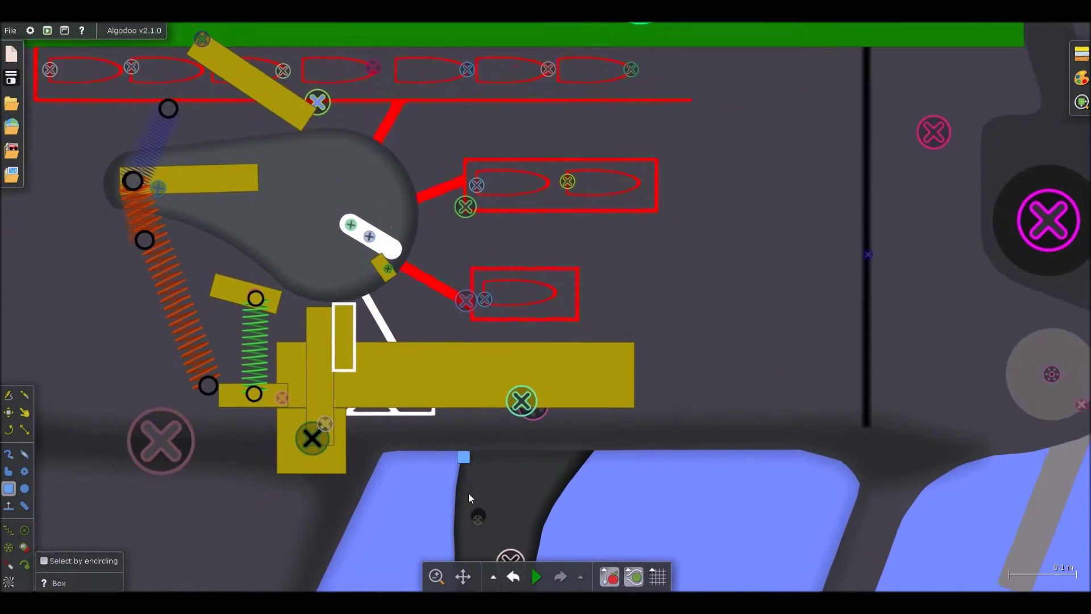
scroll(375, 301, up, 4)
drag(343, 328, 341, 348)
Step: Run the simulation, swing the selector lever up toward the safe position, and pause
scroll(381, 221, down, 5)
key(d)
key(space)
drag(262, 183, 341, 24)
key(space)
Step: Shift the small yellow tab on the selector lever's rim outward toward the trigger bar
scroll(360, 260, up, 5)
key(b)
scroll(375, 236, down, 2)
scroll(376, 230, up, 3)
drag(377, 222, 274, 172)
Step: Run the simulation and pull the trigger to test the repositioned tab and block
scroll(385, 216, down, 8)
key(d)
key(space)
drag(438, 327, 227, 295)
scroll(397, 216, up, 5)
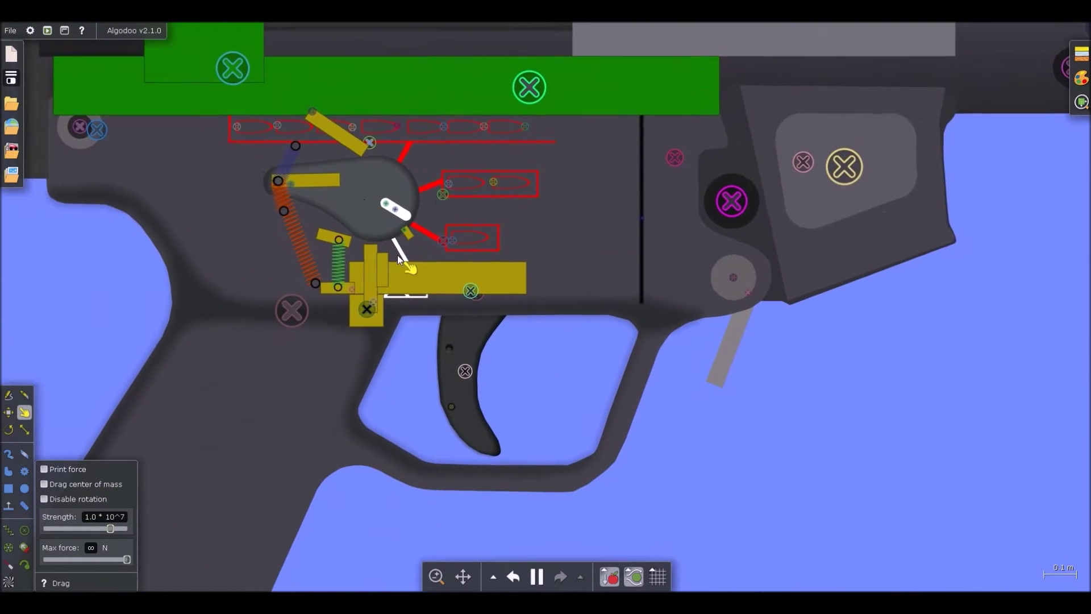
scroll(427, 299, up, 2)
Step: Assign Return as the forward key of the trigger's axle and set its motor torque to 50000 Nm
key(space)
right_click(500, 294)
mouse_move(540, 401)
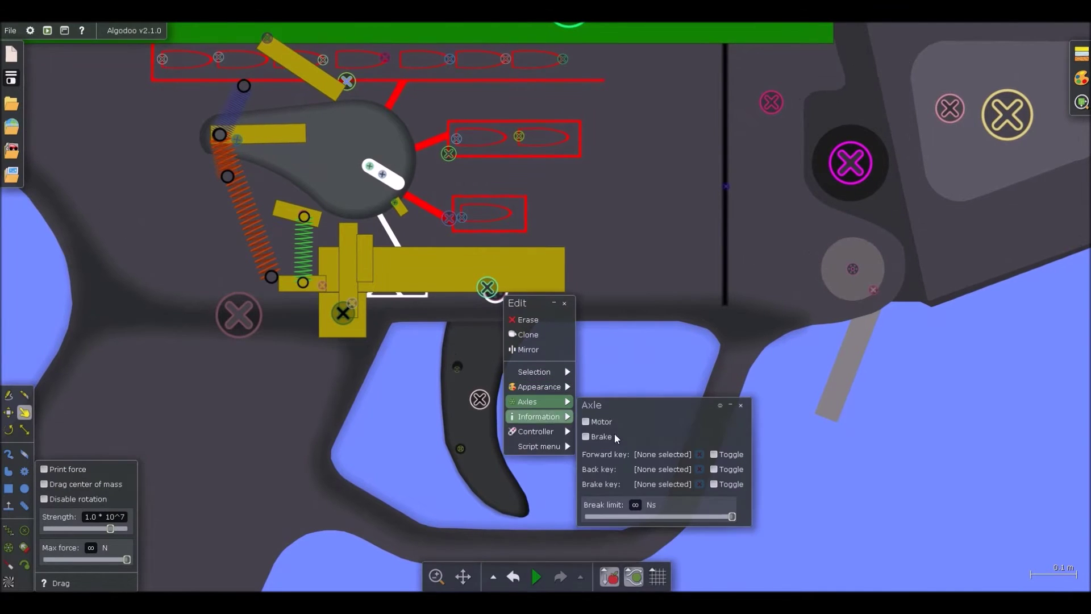
click(645, 454)
key(Return)
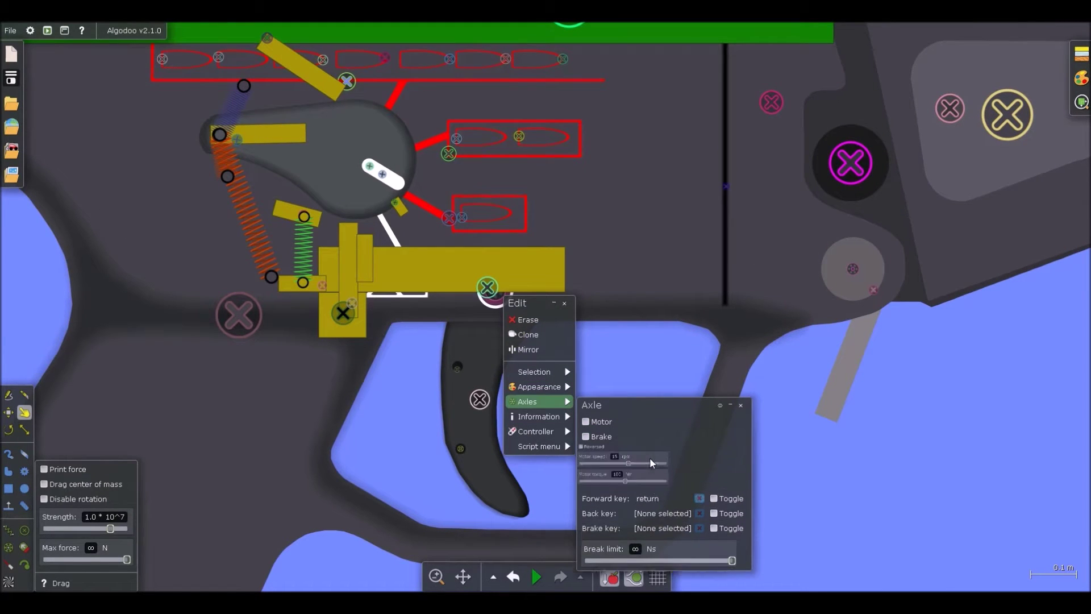
drag(667, 500, 747, 500)
Step: Run the simulation, try the trigger axle's Reversed option, and reassign Return from its forward key to its back key
key(space)
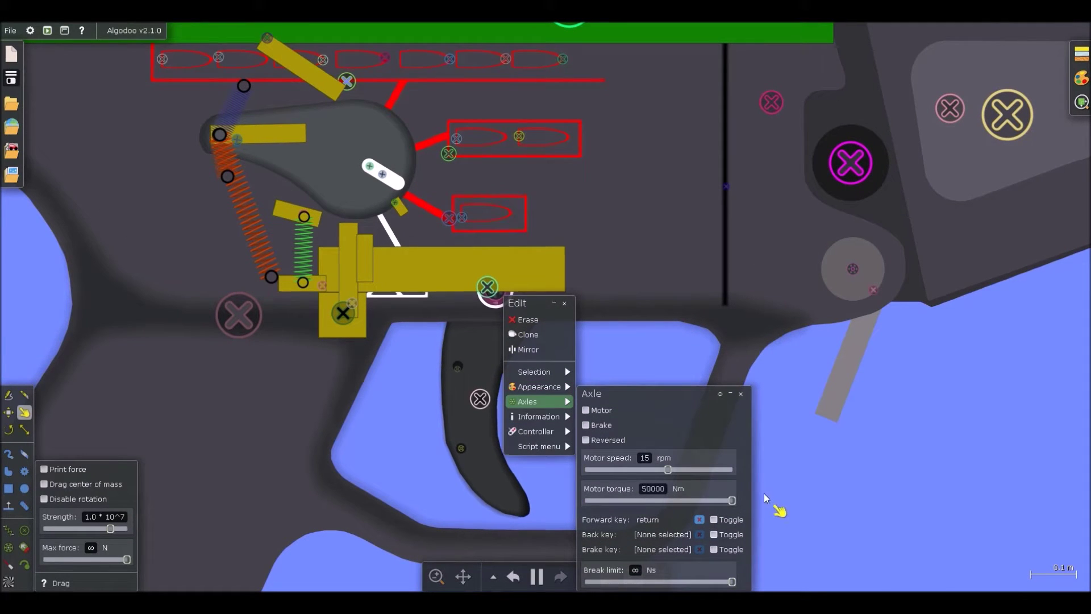
click(619, 442)
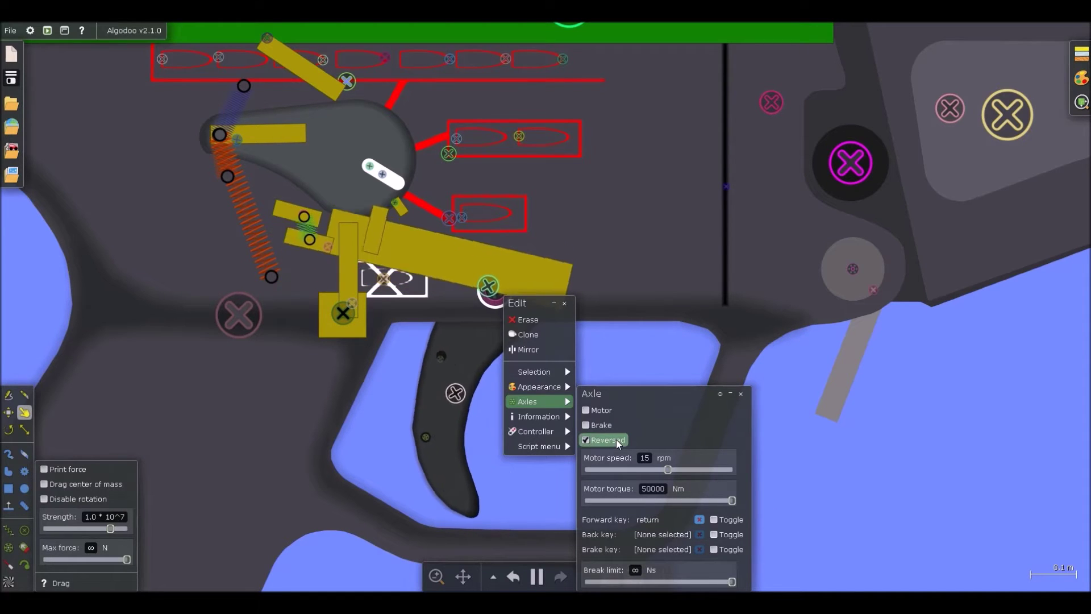
click(619, 443)
key(Return)
click(657, 521)
click(803, 470)
key(Return)
Step: Turn the selector lever up to the safe position and reveal the internal mechanism
scroll(509, 339, down, 10)
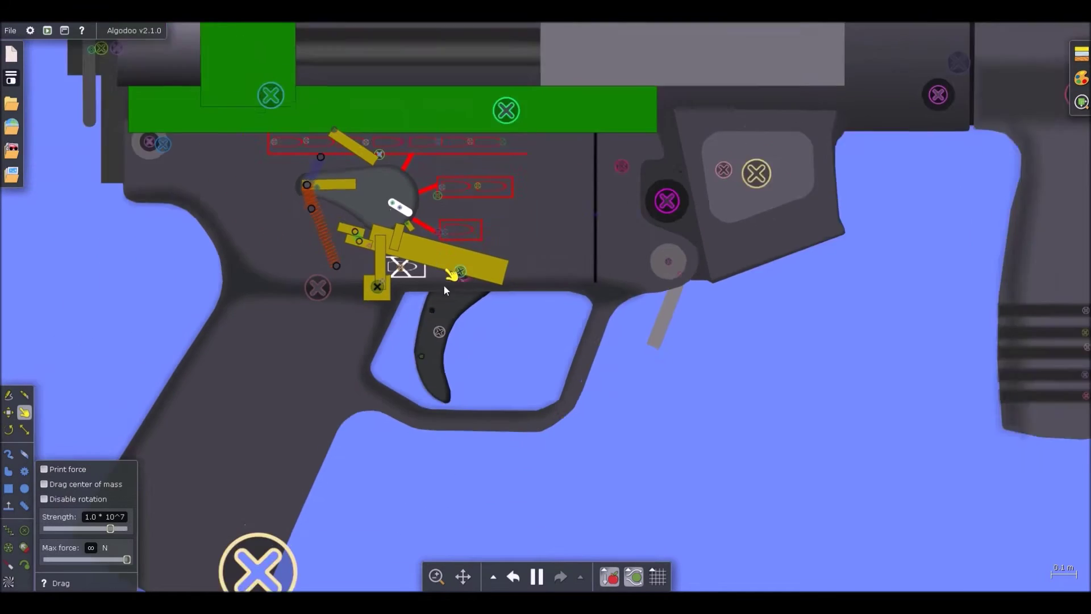
scroll(409, 291, up, 8)
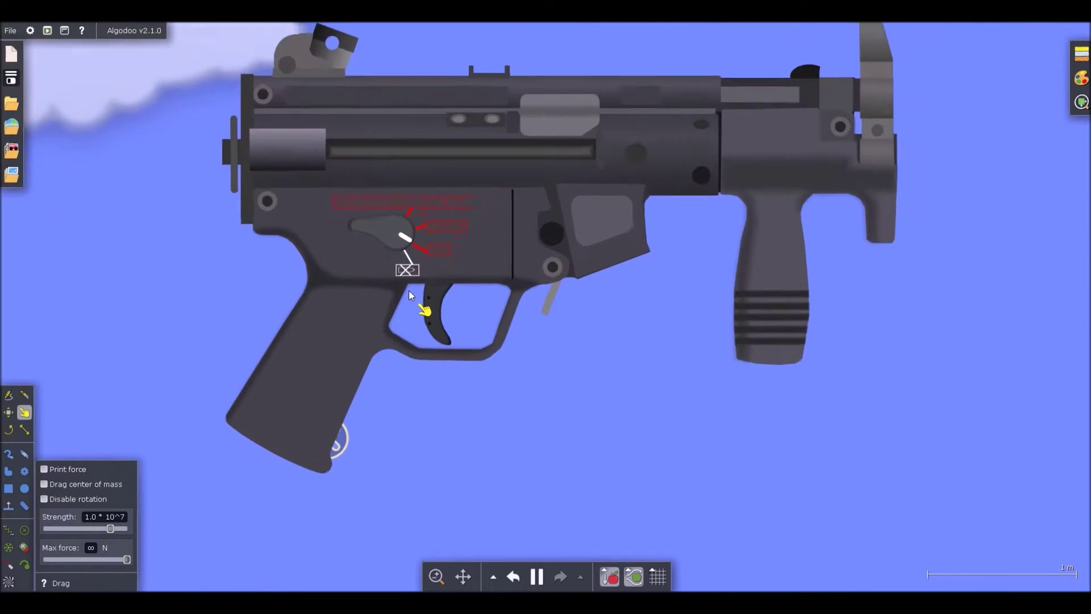
drag(359, 218, 395, 50)
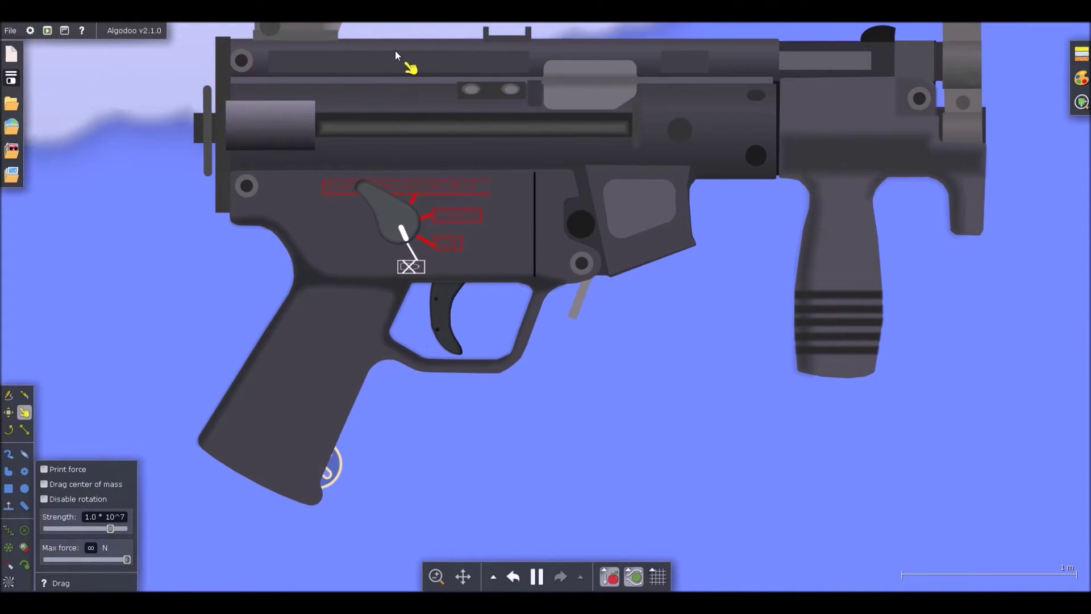
key(Page_Down)
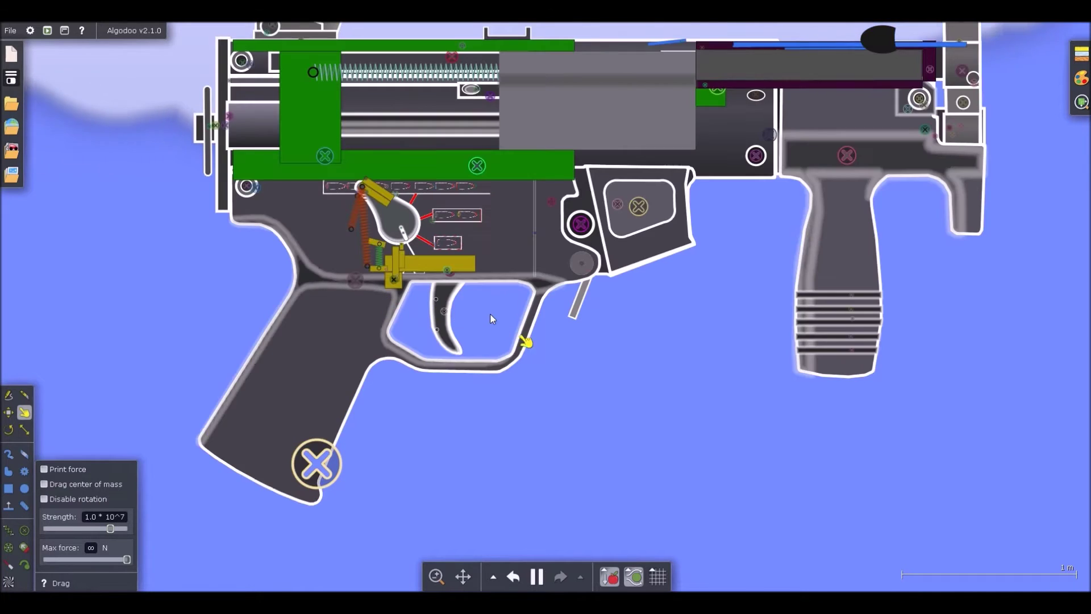
Step: Reduce the motor torque of the trigger's axle to 8000 Nm
scroll(467, 293, up, 5)
right_click(432, 242)
mouse_move(469, 350)
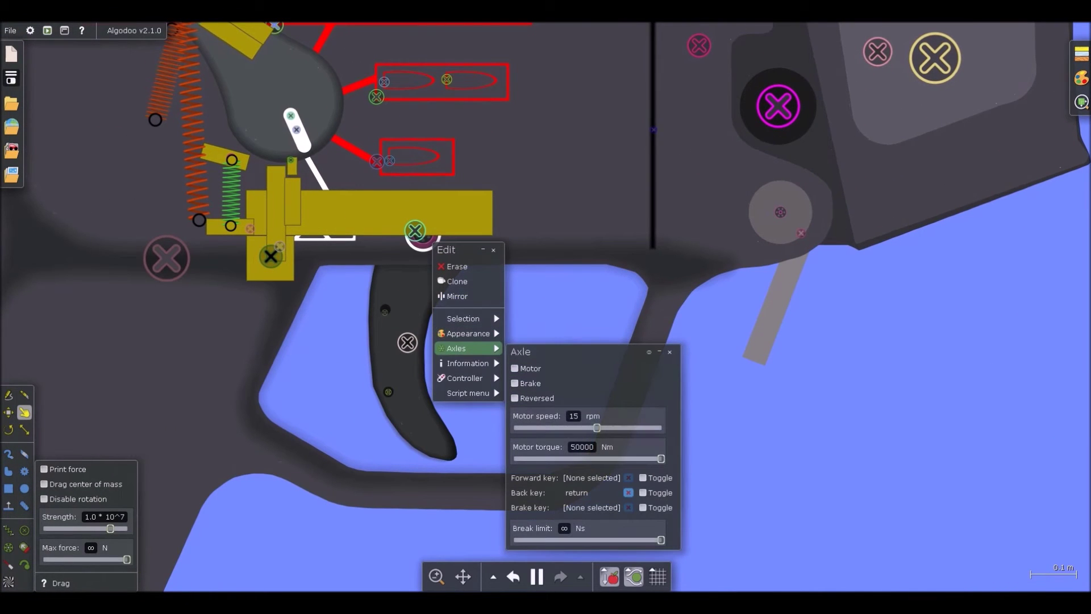
drag(650, 457, 641, 459)
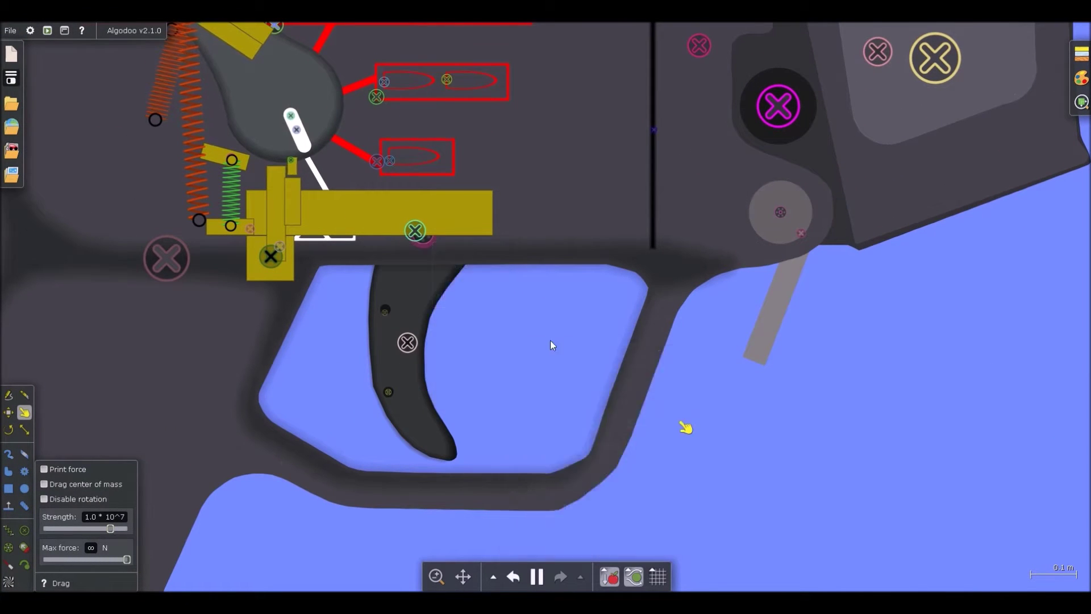
scroll(462, 294, down, 3)
Step: Turn the selector lever from safe to the single-shot position
scroll(459, 292, down, 5)
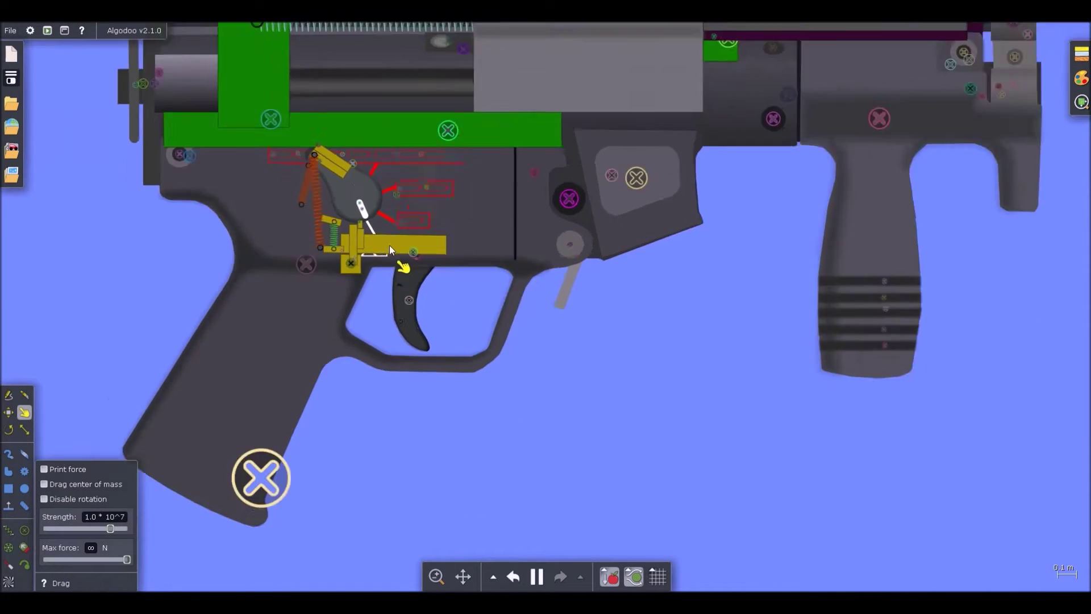
drag(350, 202, 268, 216)
scroll(397, 243, up, 5)
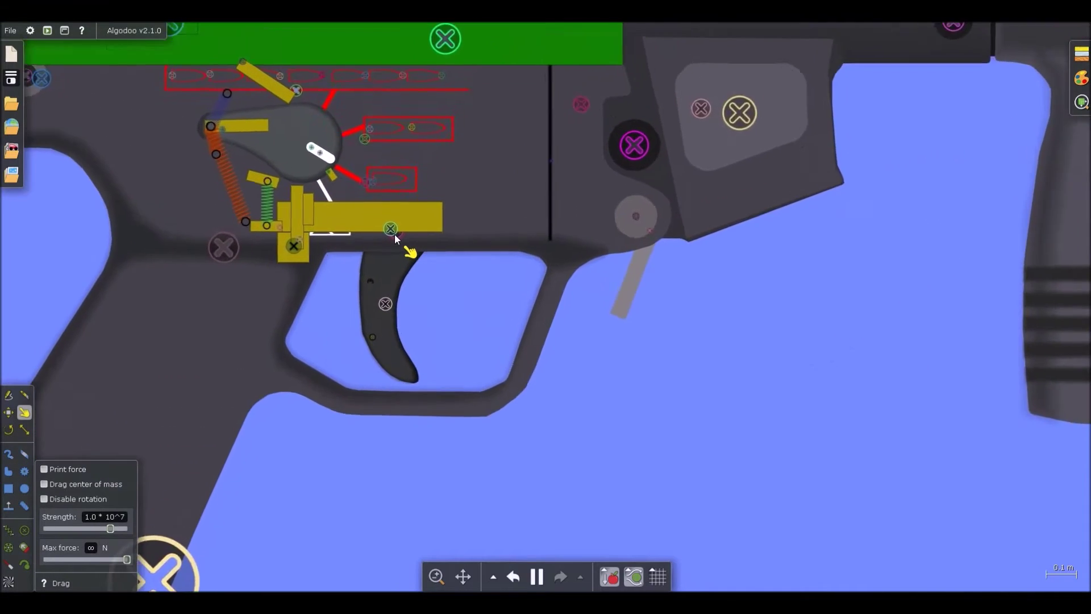
Step: Set the motor speed of the trigger's axle to 40 rpm
right_click(397, 234)
mouse_move(449, 338)
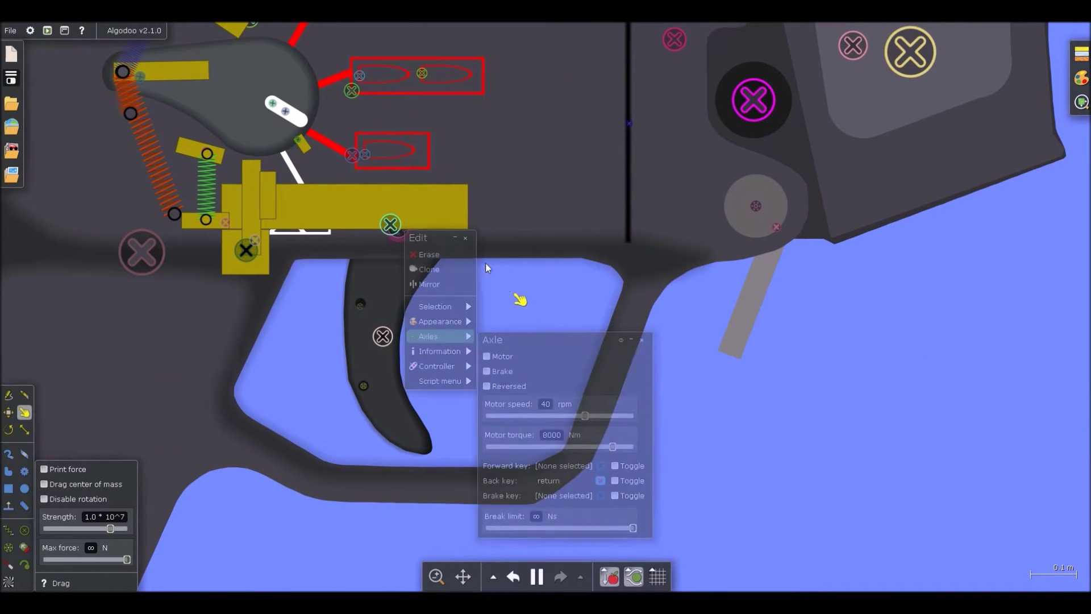
scroll(490, 282, down, 5)
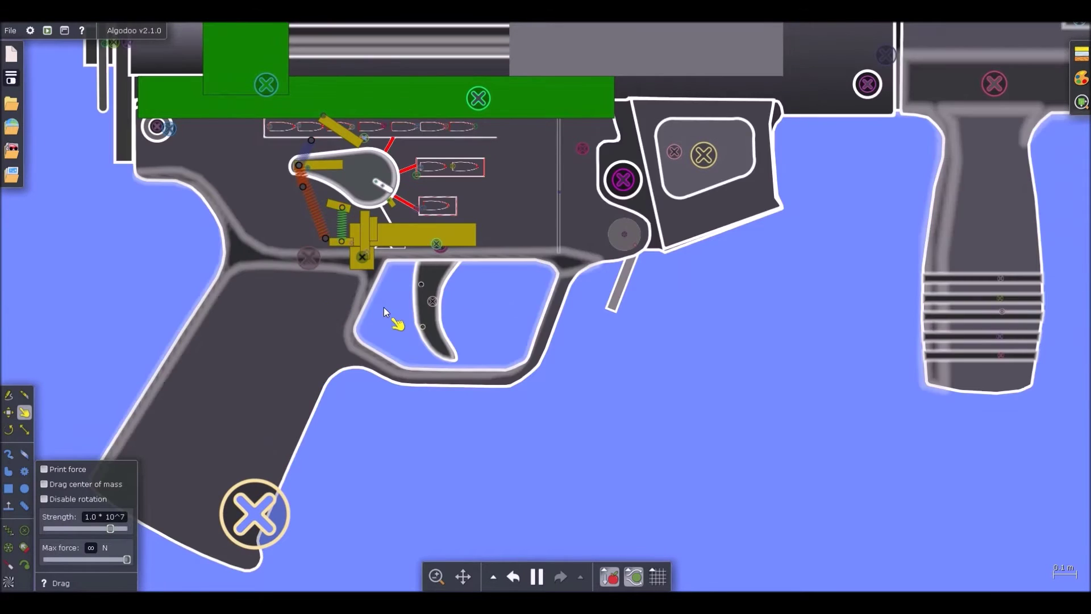
Step: Turn the selector lever down to the full-auto position and pull the trigger to test it
scroll(390, 312, down, 4)
scroll(384, 217, up, 2)
drag(394, 209, 427, 435)
drag(483, 319, 292, 303)
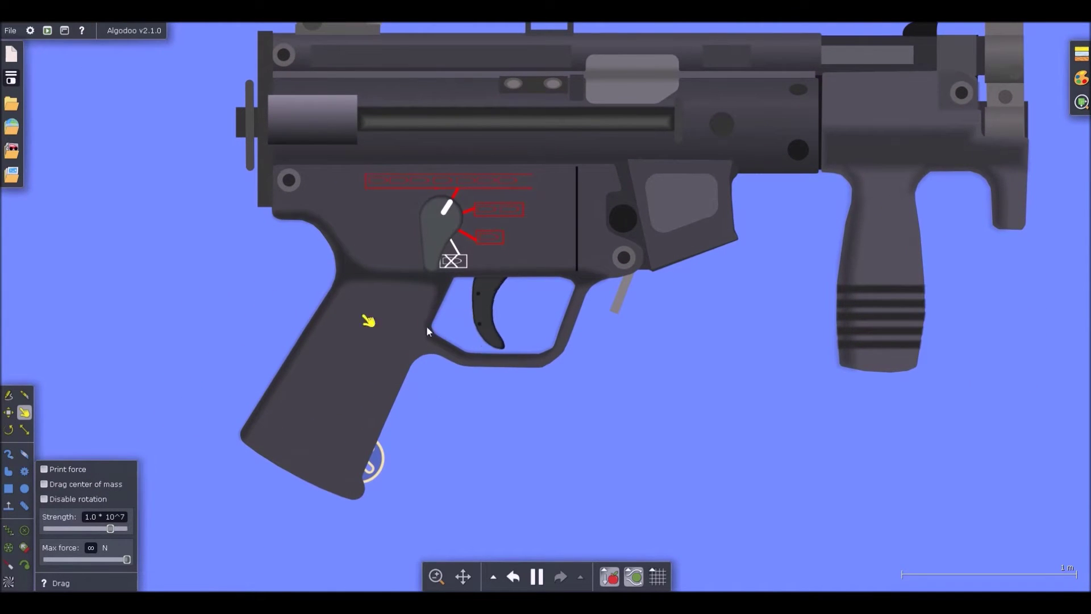
key(1)
Step: Reveal the internals and reduce the spring setting of the blue spring attached to the selector lever
key(Page_Down)
scroll(477, 326, up, 4)
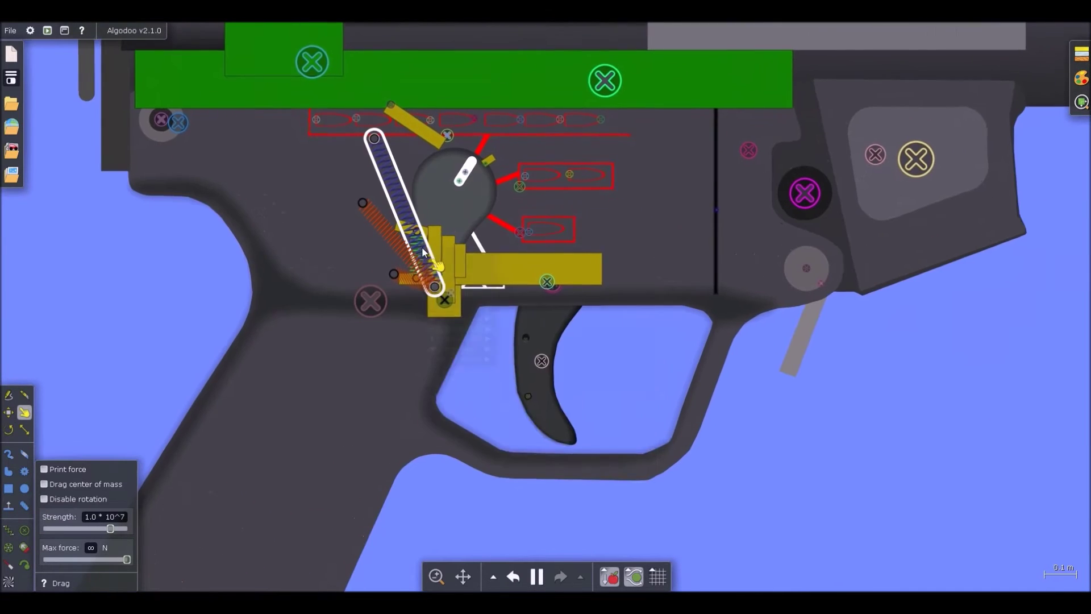
right_click(422, 246)
scroll(415, 263, up, 2)
key(Delete)
right_click(418, 237)
mouse_move(474, 360)
drag(543, 402, 521, 402)
Step: Pull the trigger with the selector on full-auto to test the adjusted spring
scroll(559, 324, down, 7)
drag(564, 351, 482, 350)
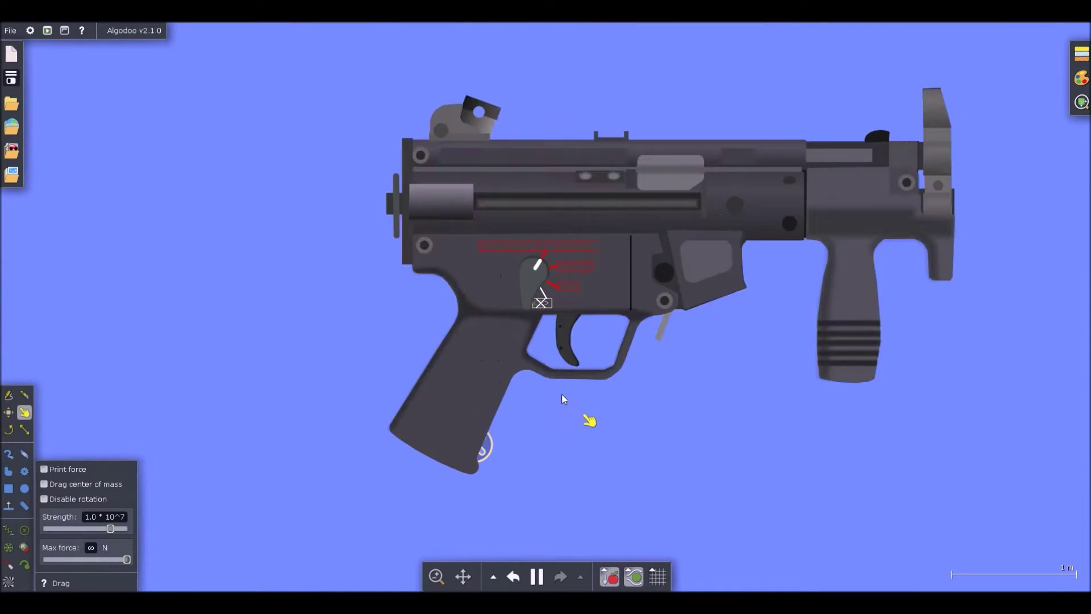
scroll(474, 268, down, 4)
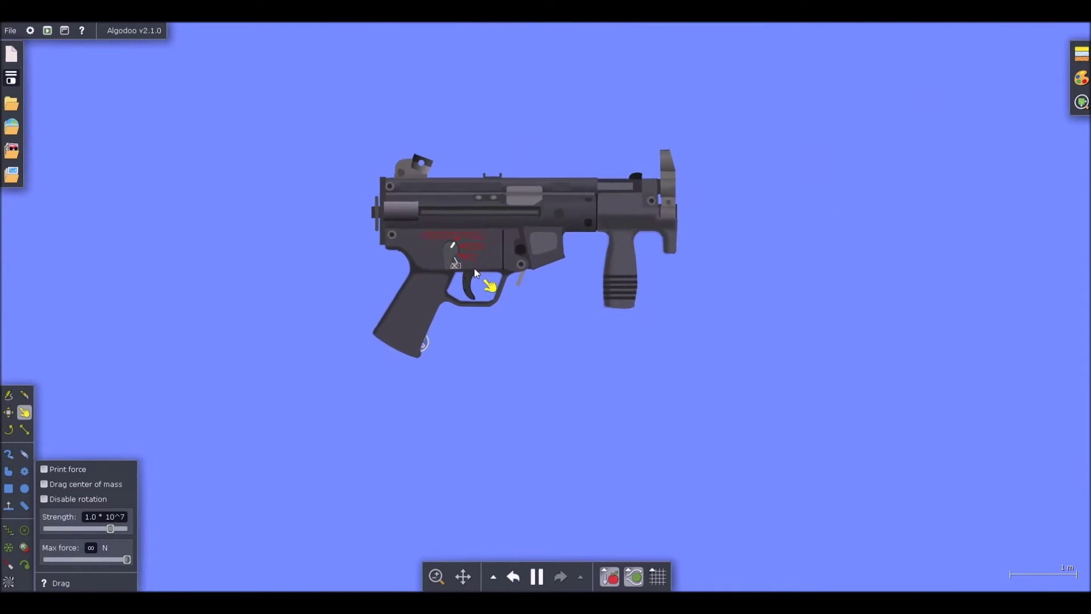
Step: Turn the selector lever back through the burst and single-shot positions to safe
scroll(474, 268, up, 3)
drag(432, 257, 365, 255)
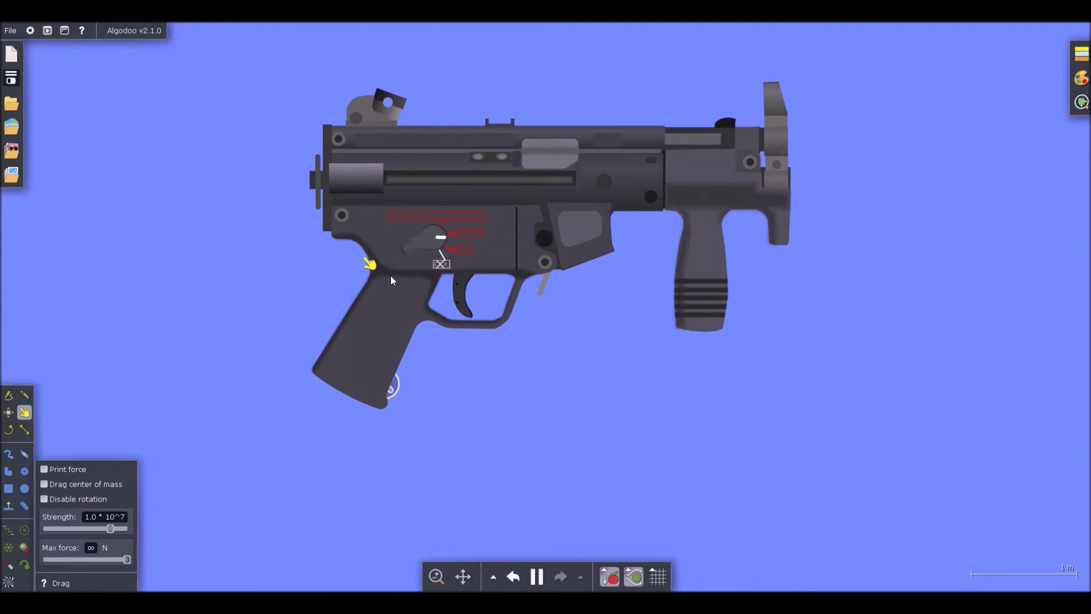
drag(387, 294, 349, 281)
scroll(419, 244, up, 2)
drag(418, 244, 424, 209)
scroll(431, 284, down, 3)
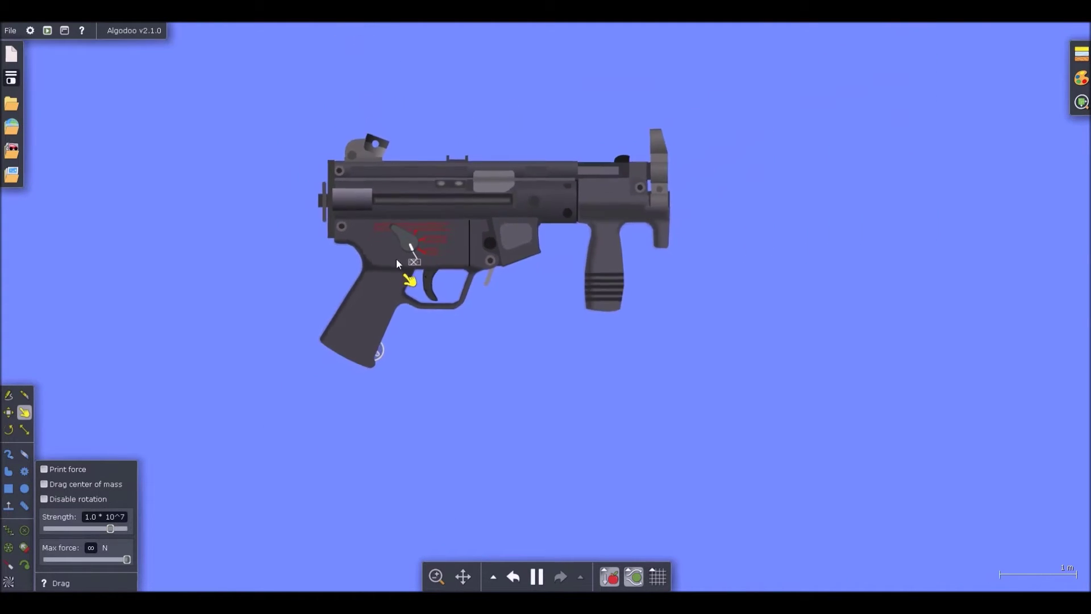
Step: Pause the simulation and save the scene
key(space)
scroll(418, 168, up, 2)
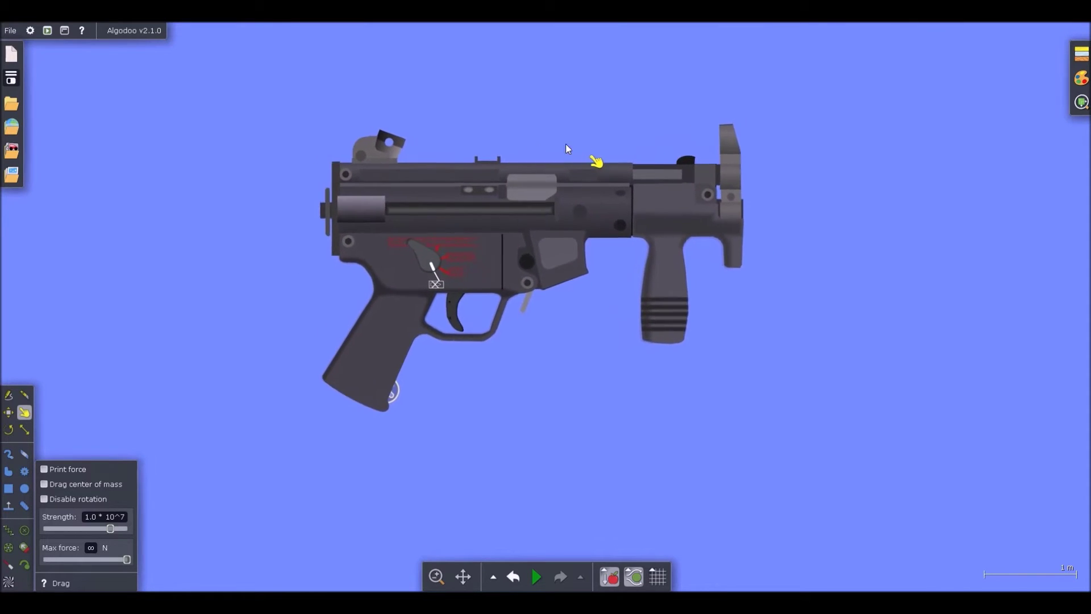
key(ctrl+s)
key(Return)
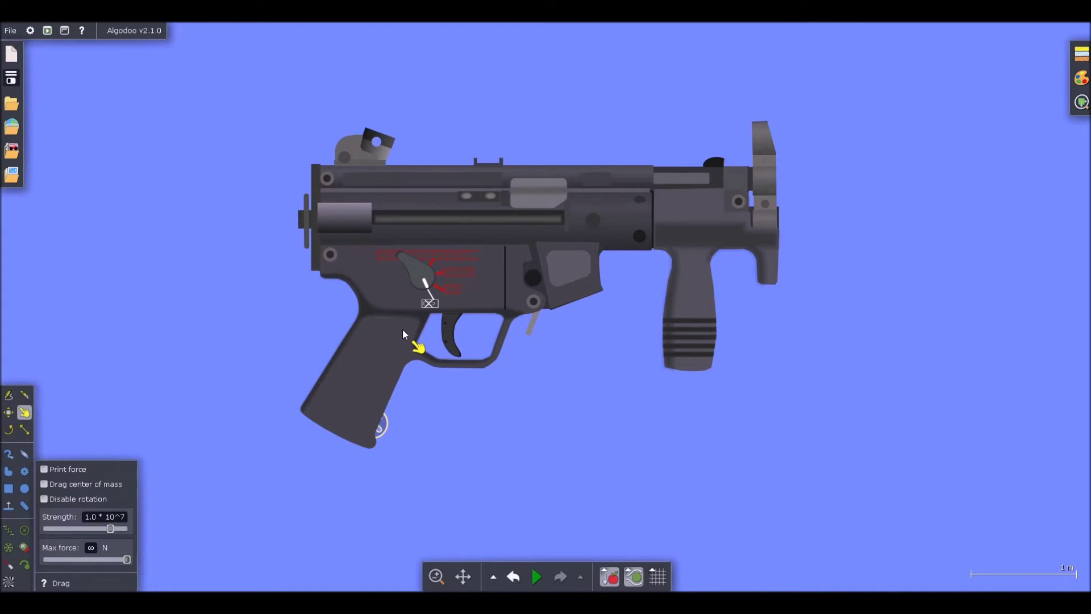
Step: Run the simulation and examine the exposed trigger and selector mechanism
key(space)
scroll(472, 328, up, 3)
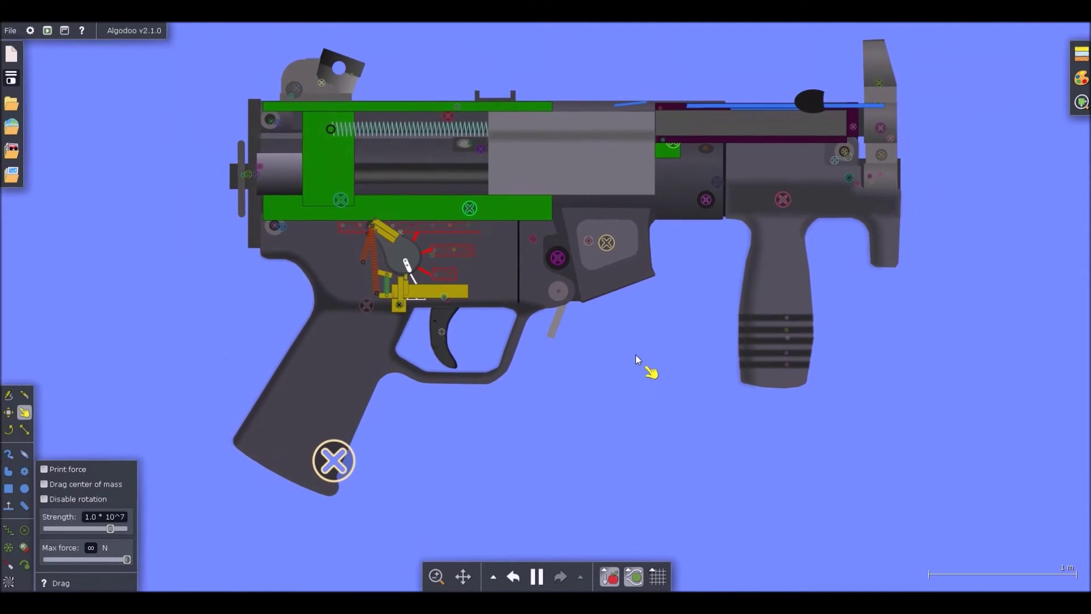
scroll(529, 207, up, 3)
scroll(478, 317, down, 1)
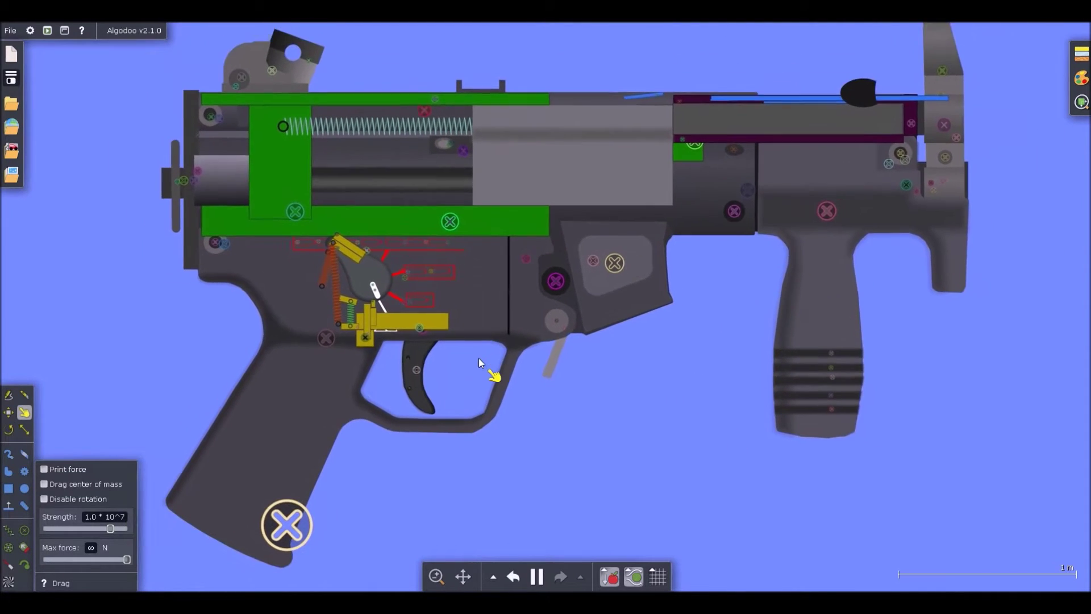
Step: Pause the simulation and draw a long, thin slanted box in front of the yellow trigger bar
scroll(448, 313, up, 6)
key(space)
key(b)
scroll(446, 313, up, 2)
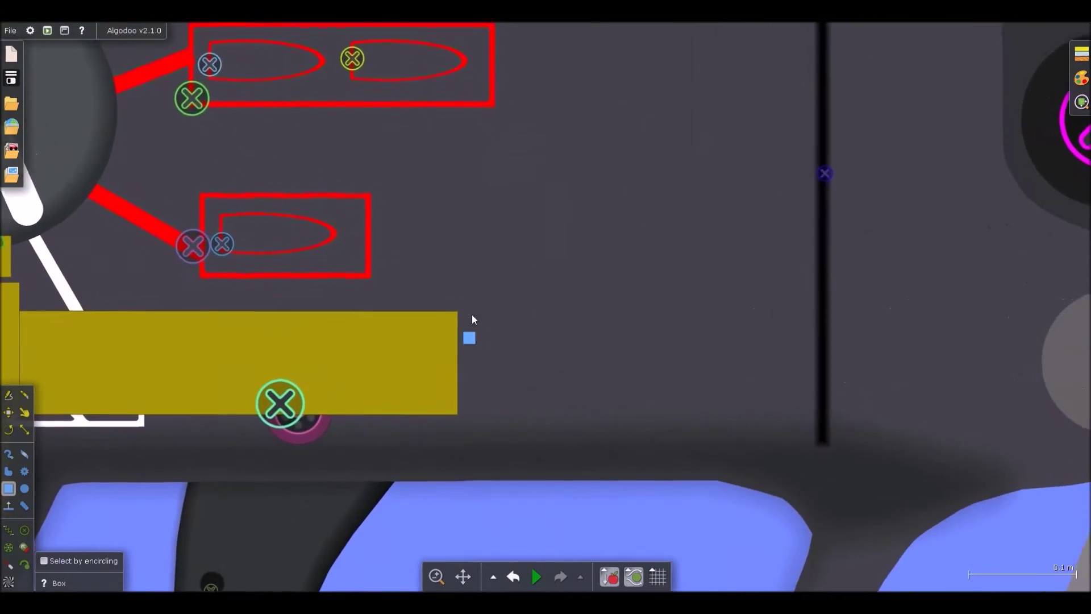
scroll(471, 315, down, 3)
scroll(486, 308, up, 5)
scroll(487, 301, down, 5)
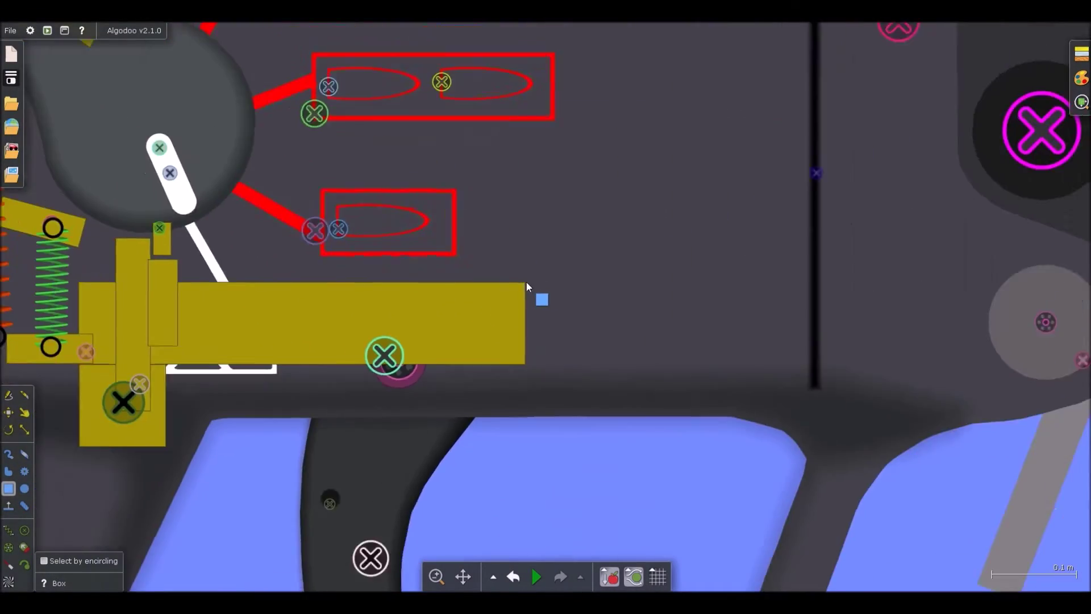
scroll(512, 284, up, 3)
drag(529, 233, 566, 292)
Step: Change the collision layers of the new turquoise box
right_click(567, 294)
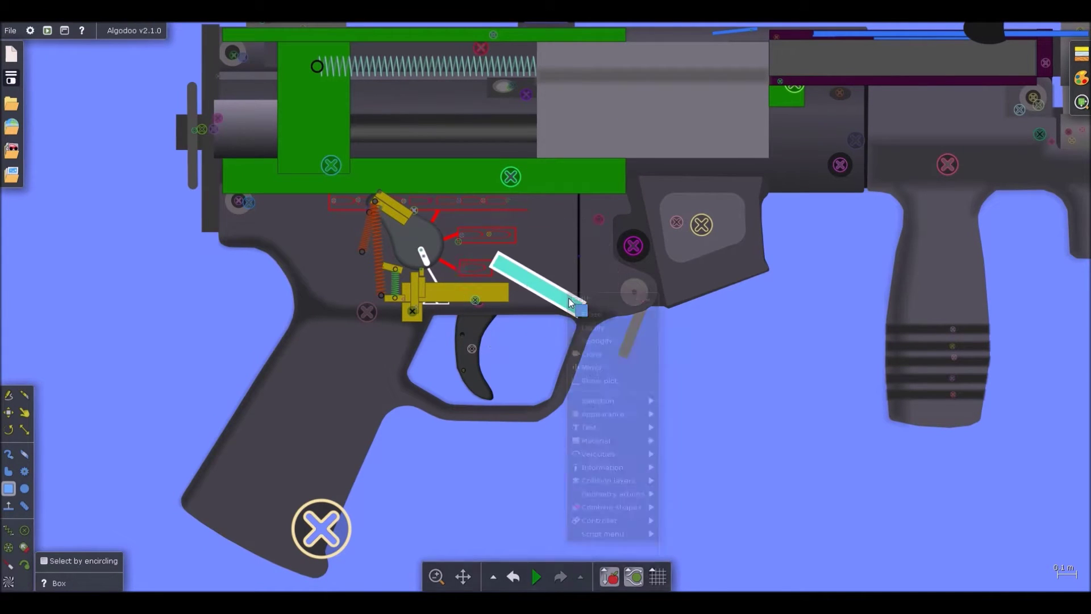
click(609, 505)
click(727, 396)
click(728, 414)
click(687, 327)
Step: Move the turquoise box back so its lower end sits just above the front end of the yellow trigger bar
scroll(573, 312, up, 3)
drag(577, 308, 471, 243)
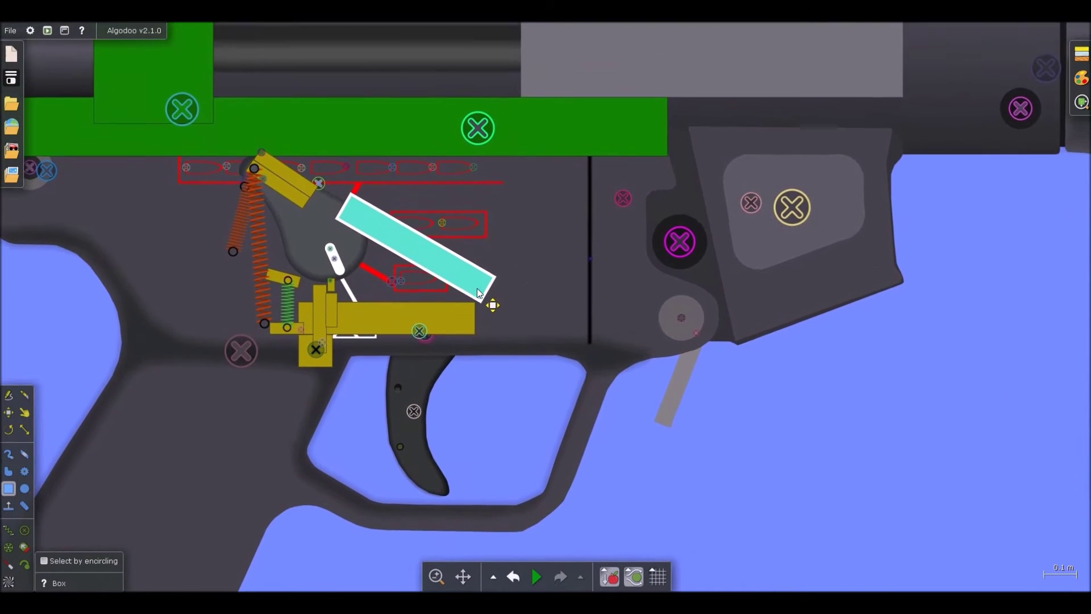
drag(494, 289, 455, 282)
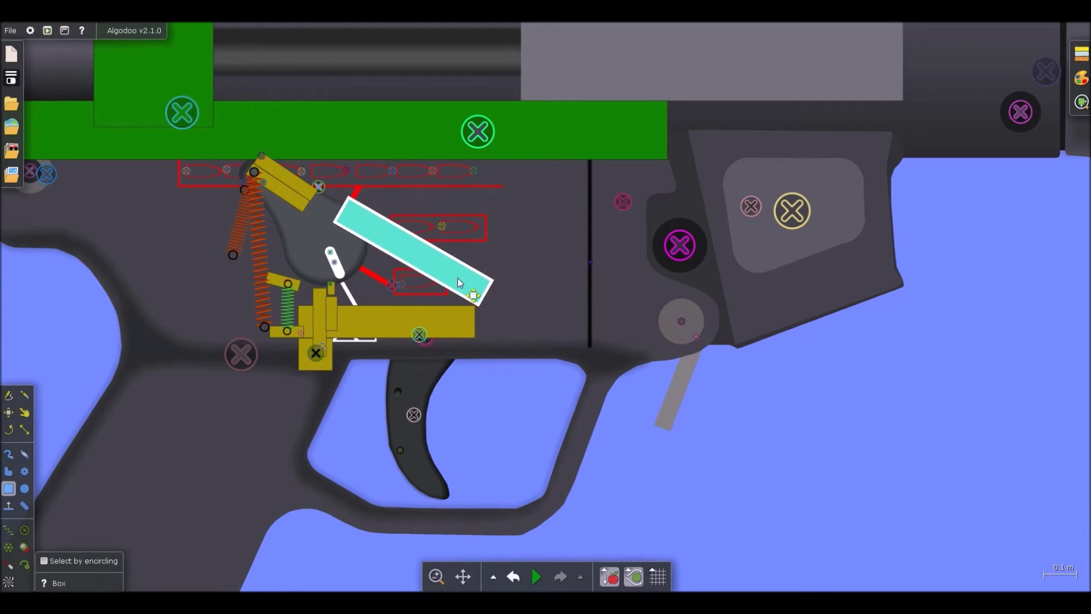
Step: Add a small yellow box, flatten it and place it at the lower end of the turquoise box
drag(421, 322, 494, 369)
key(s)
drag(501, 411, 501, 343)
drag(500, 297, 498, 255)
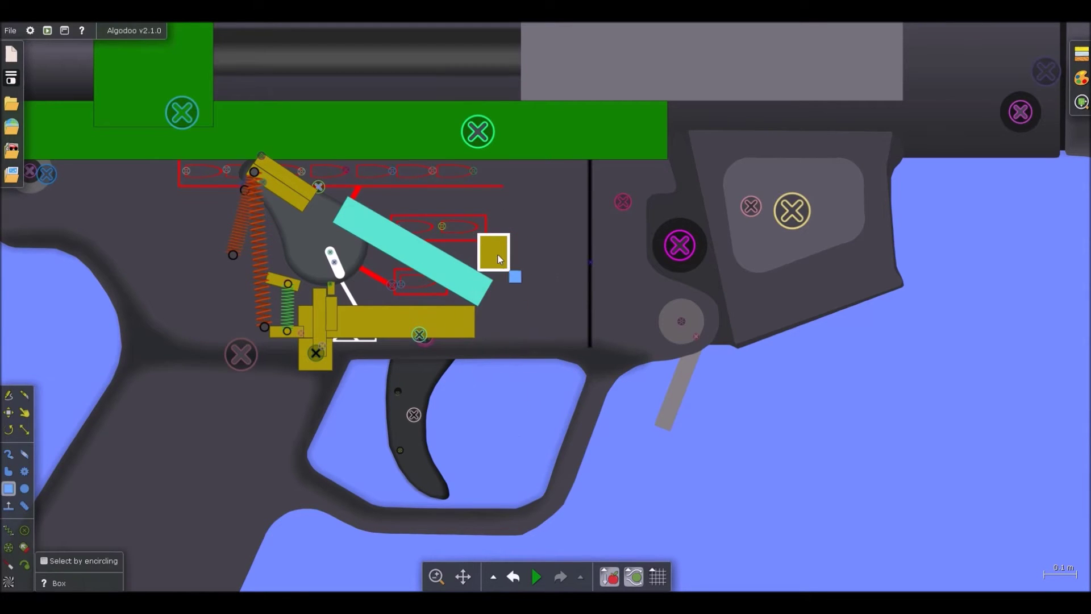
scroll(498, 255, up, 5)
drag(492, 314, 494, 215)
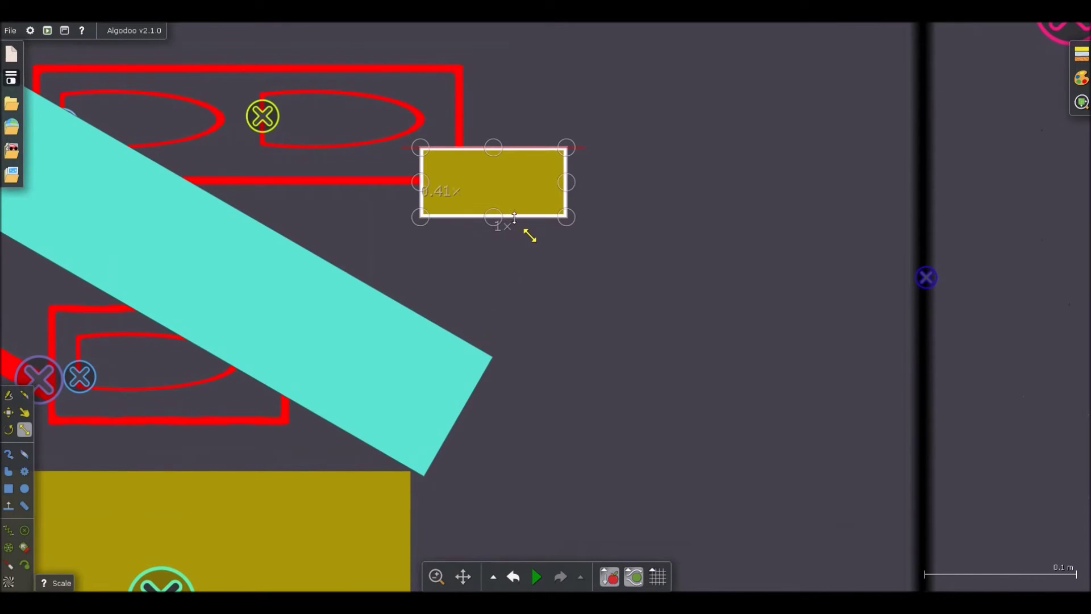
key(b)
drag(513, 173, 507, 452)
scroll(507, 453, down, 5)
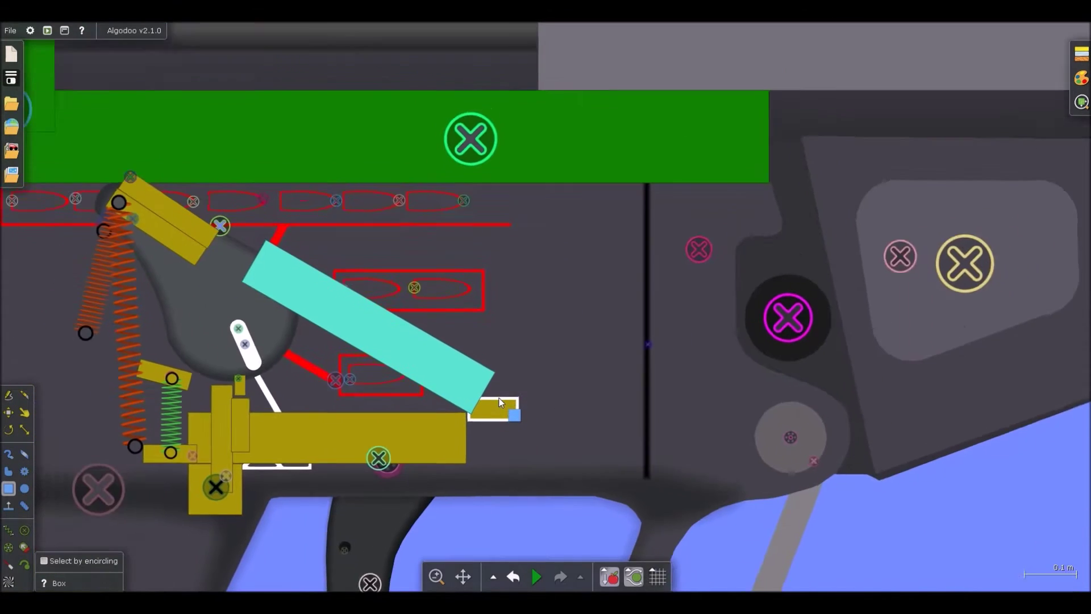
Step: Transform the small yellow box into a circle
right_click(499, 398)
mouse_move(558, 554)
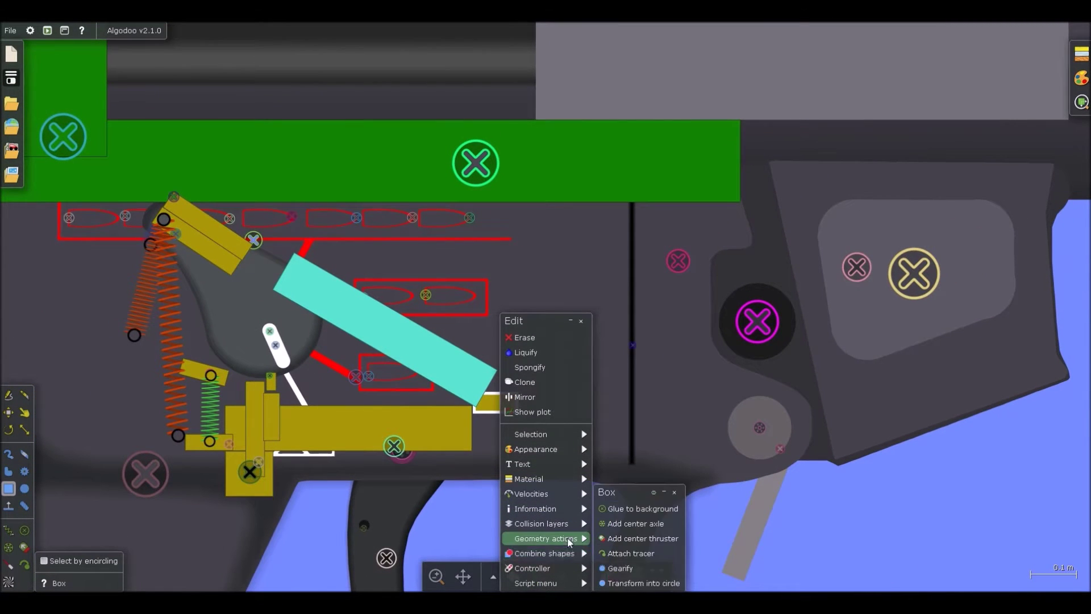
click(622, 578)
Step: Position the yellow circle at the turquoise box's lower end and raise both shapes slightly together
scroll(465, 391, up, 5)
drag(465, 391, 487, 410)
key(x)
key(b)
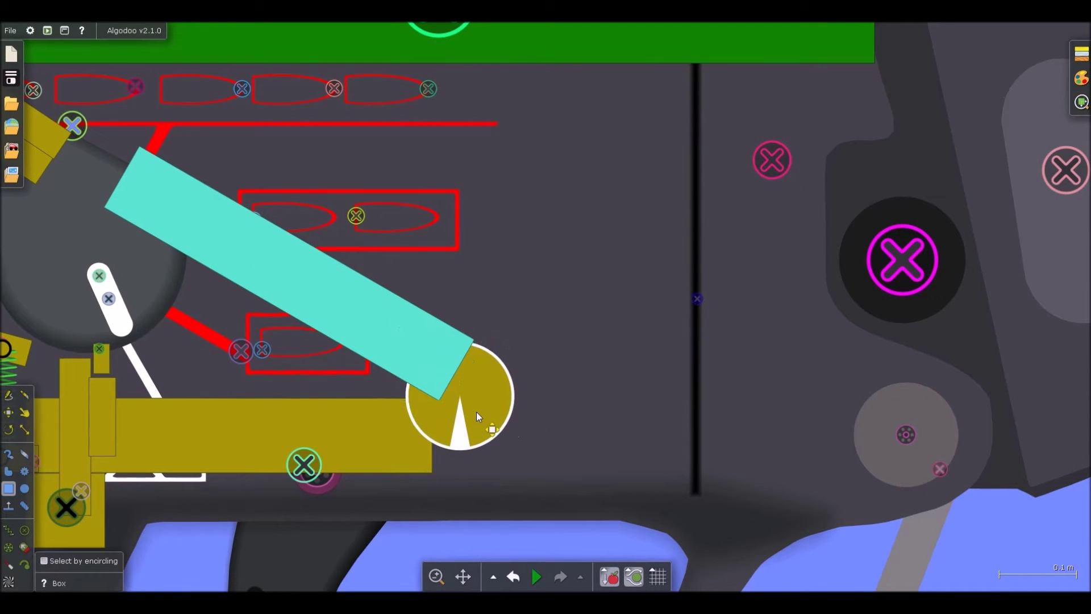
shift+click(428, 376)
drag(428, 376, 431, 355)
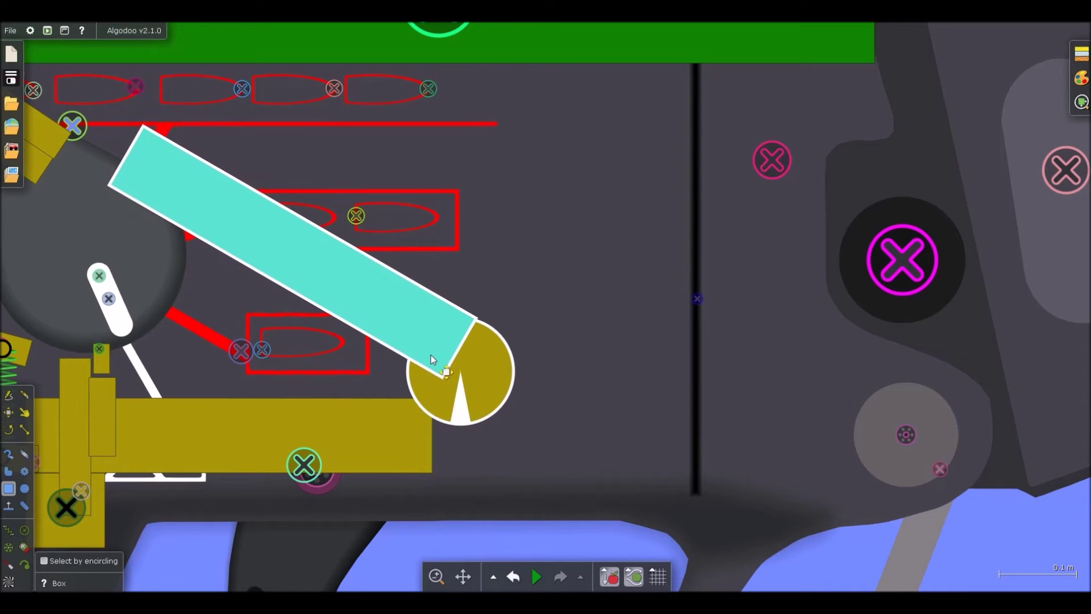
Step: Try to cut a corner notch in the yellow circle where it overlaps the trigger bar
click(511, 543)
scroll(446, 432, up, 3)
click(433, 411)
scroll(401, 382, up, 3)
key(k)
mouse_move(394, 379)
mouse_down()
mouse_move(446, 382)
mouse_move(442, 446)
mouse_up()
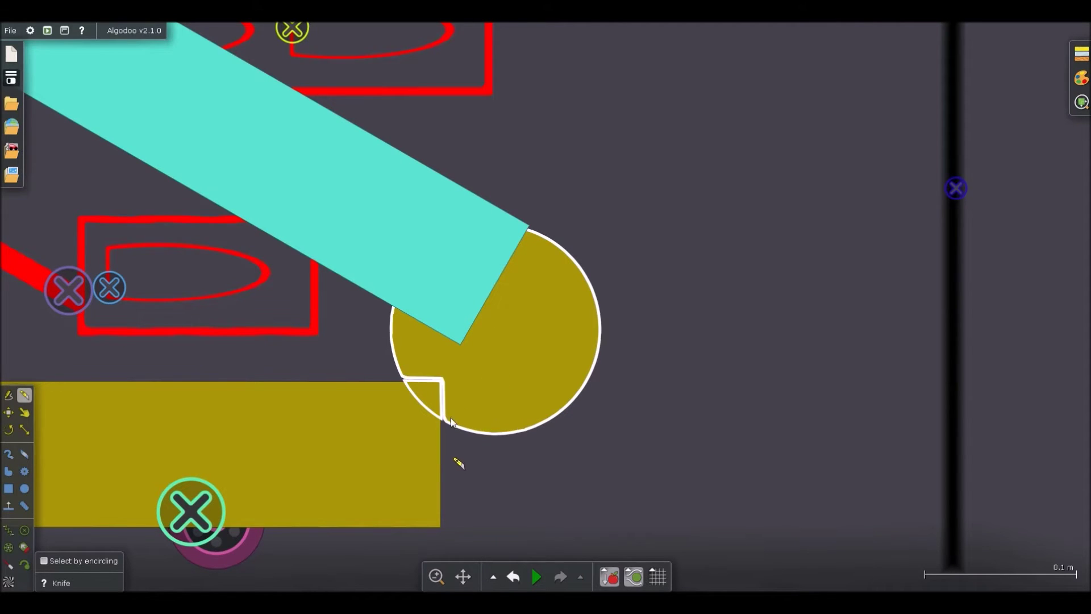
Step: Add a center axle to the yellow circle and cut a corner notch along the edges of the trigger bar
right_click(477, 391)
mouse_move(556, 536)
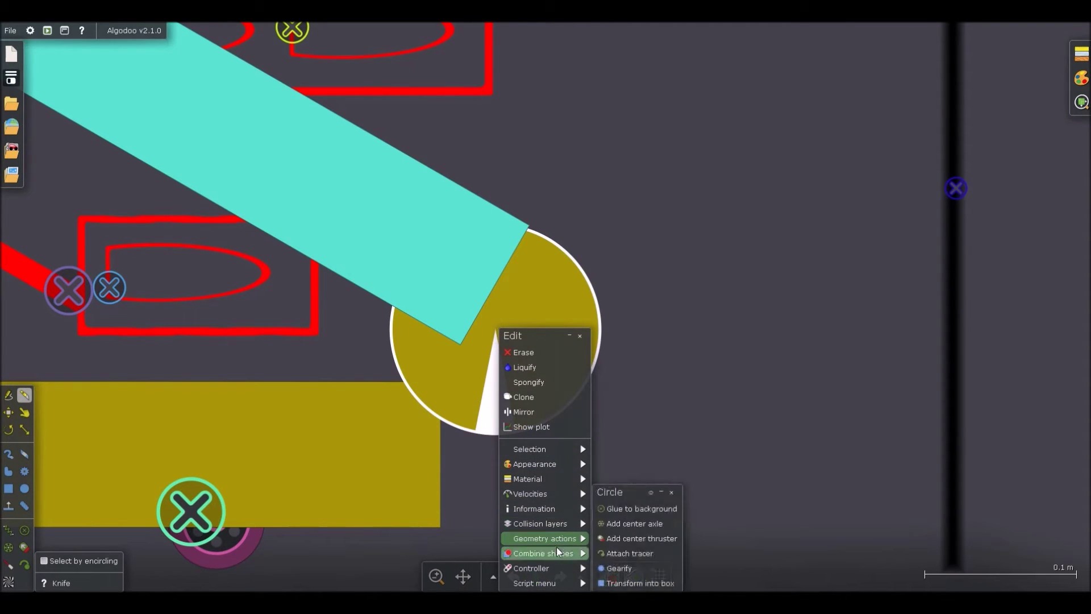
click(642, 523)
scroll(438, 332, down, 5)
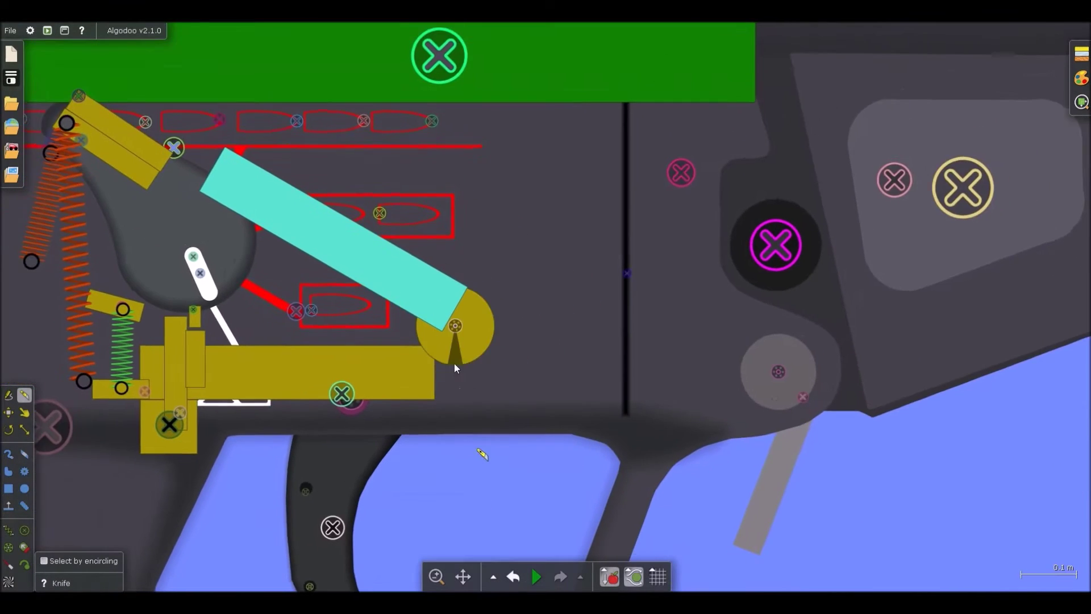
scroll(432, 346, up, 6)
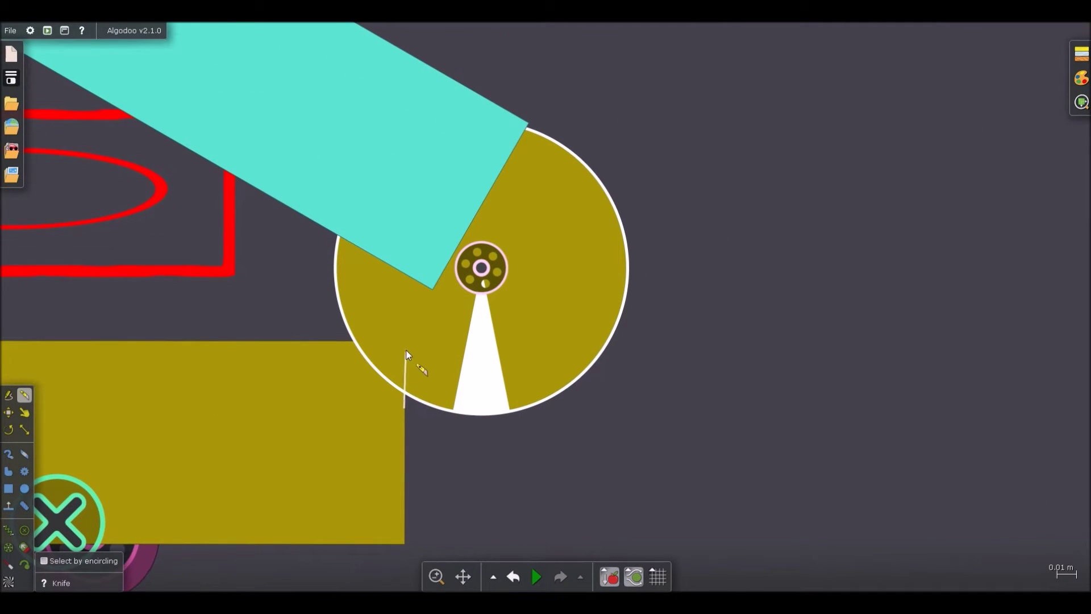
drag(405, 342, 339, 342)
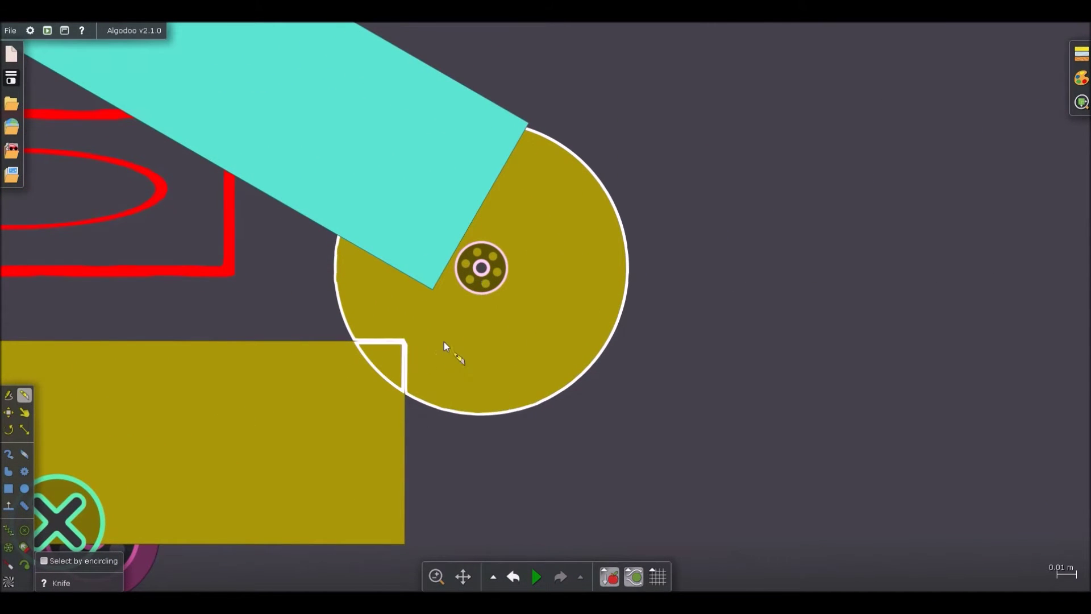
Step: Fixate the turquoise arm to the yellow circle and test the linkage by pulling its parts in the running simulation
key(space)
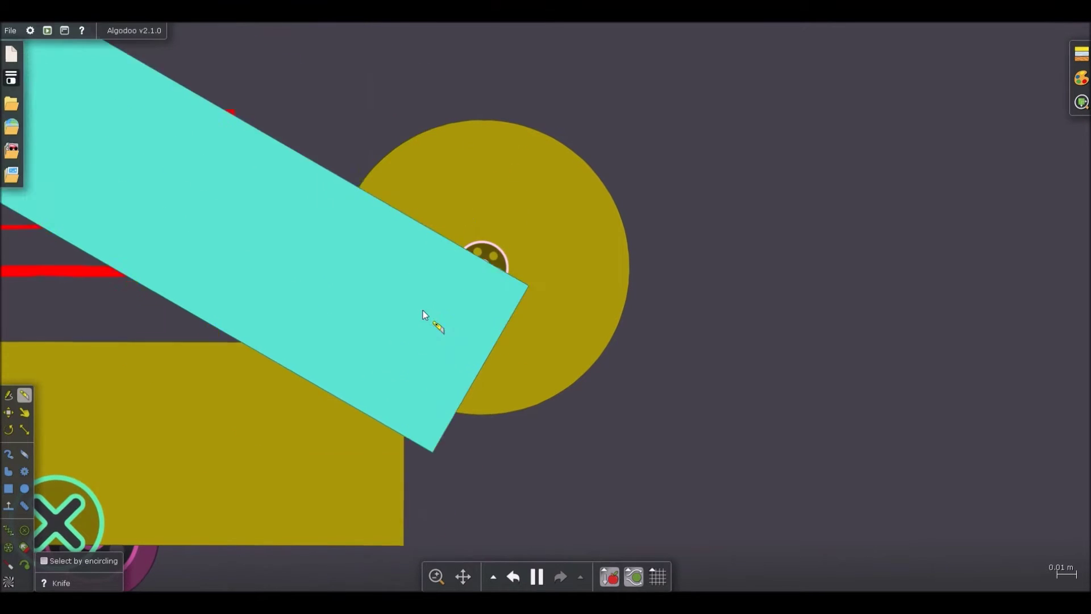
key(d)
scroll(455, 228, down, 6)
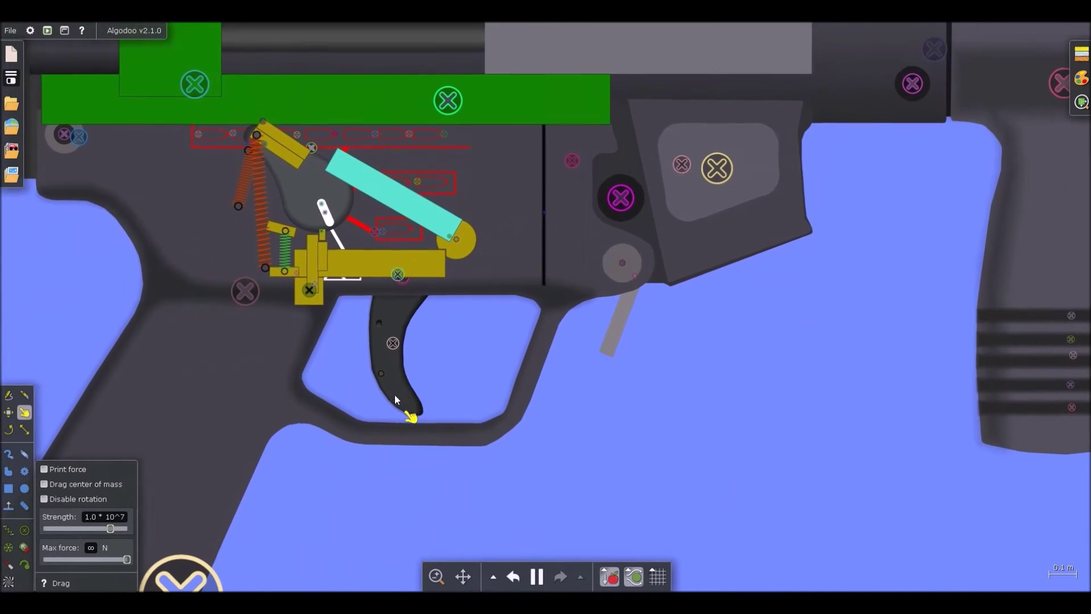
drag(364, 182, 546, 93)
drag(241, 170, 94, 121)
drag(351, 175, 420, 186)
key(space)
Step: Raise the motor torque of the axle on the trigger bar and pull the hammer down in the running simulation
scroll(429, 260, up, 3)
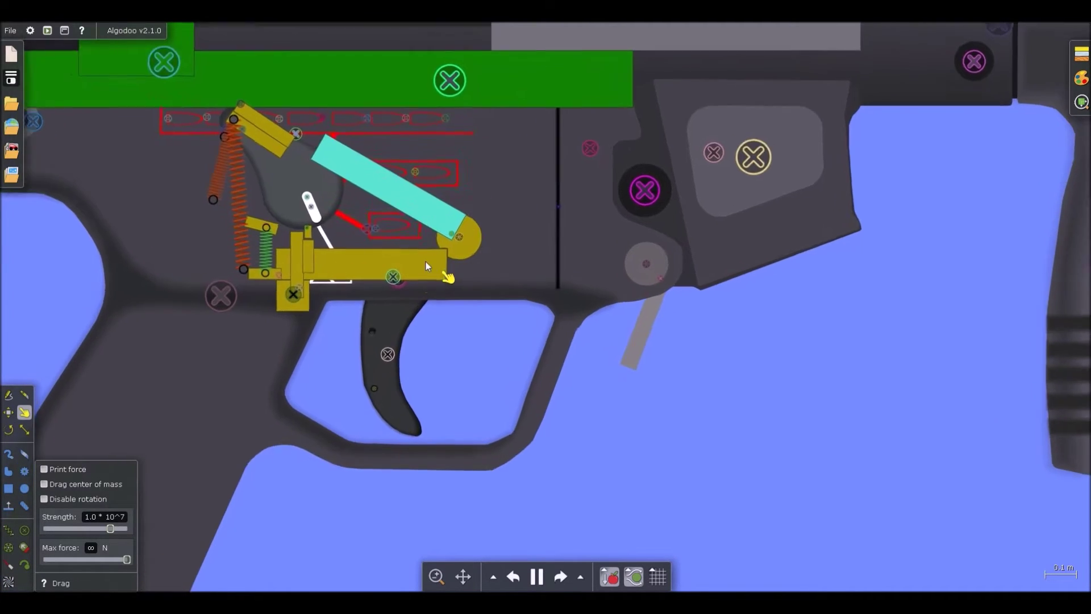
right_click(401, 282)
mouse_move(432, 389)
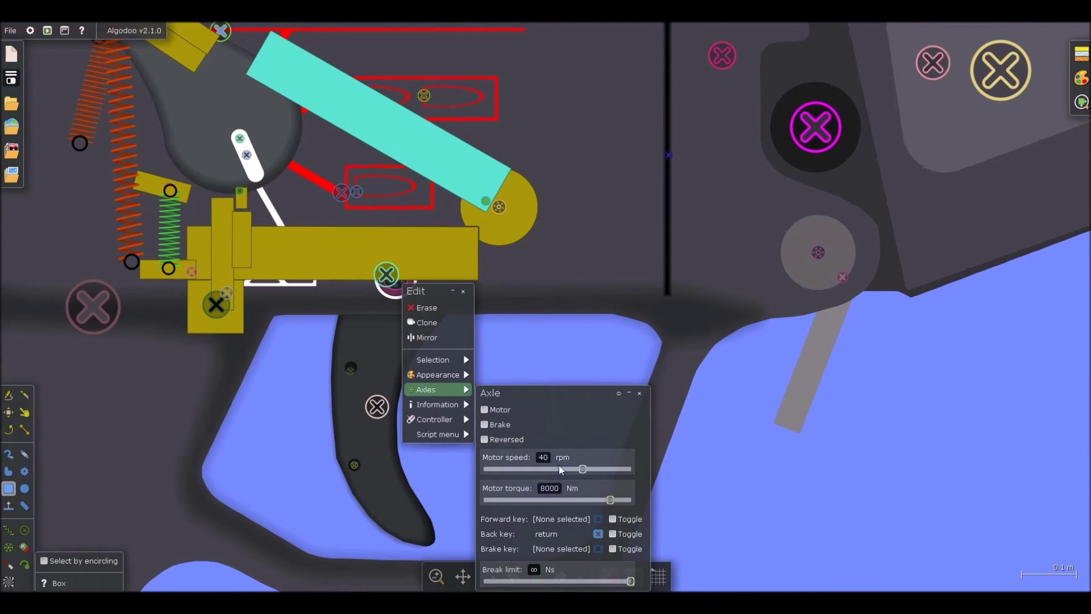
drag(606, 503, 621, 499)
click(522, 315)
key(space)
scroll(421, 264, down, 8)
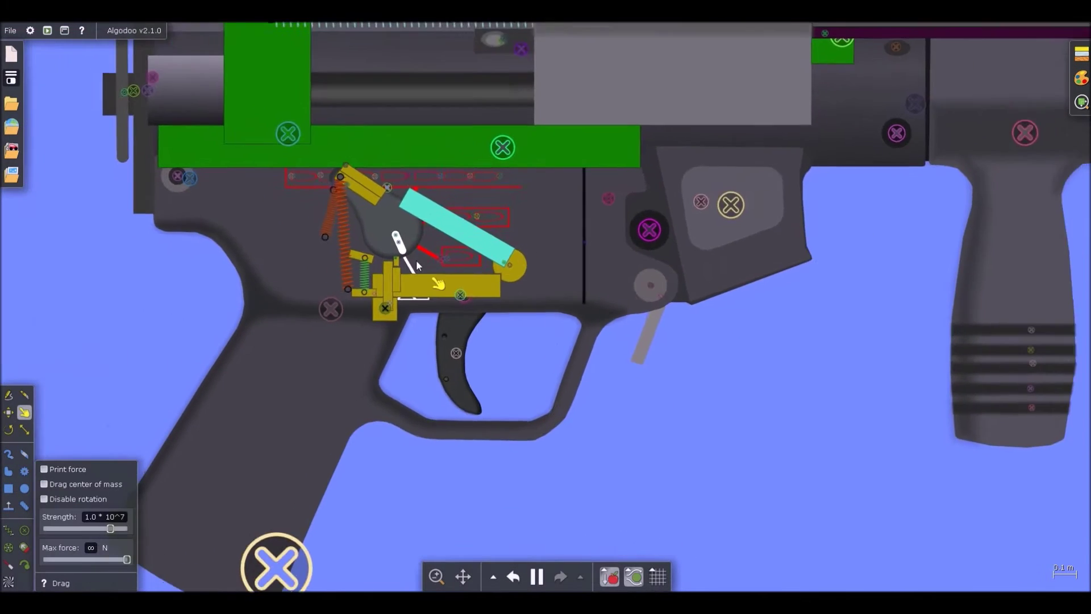
drag(376, 217, 357, 186)
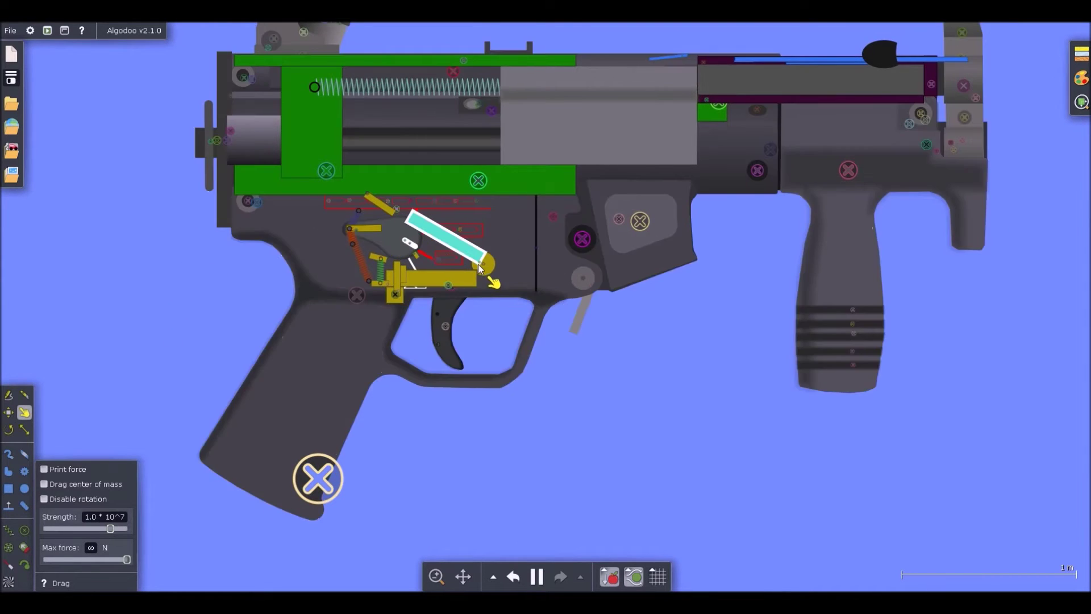
Step: Try giving the turquoise arm and yellow circle a density of 10000, zero friction and zero restitution, and pull the arm
scroll(479, 265, up, 3)
right_click(481, 279)
mouse_move(540, 428)
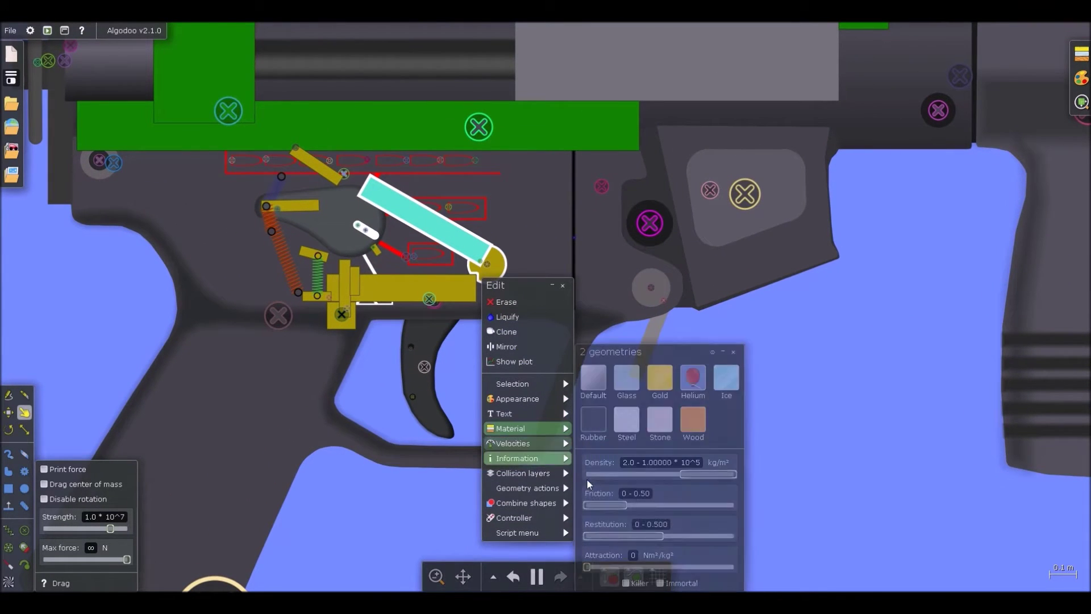
click(593, 504)
click(597, 534)
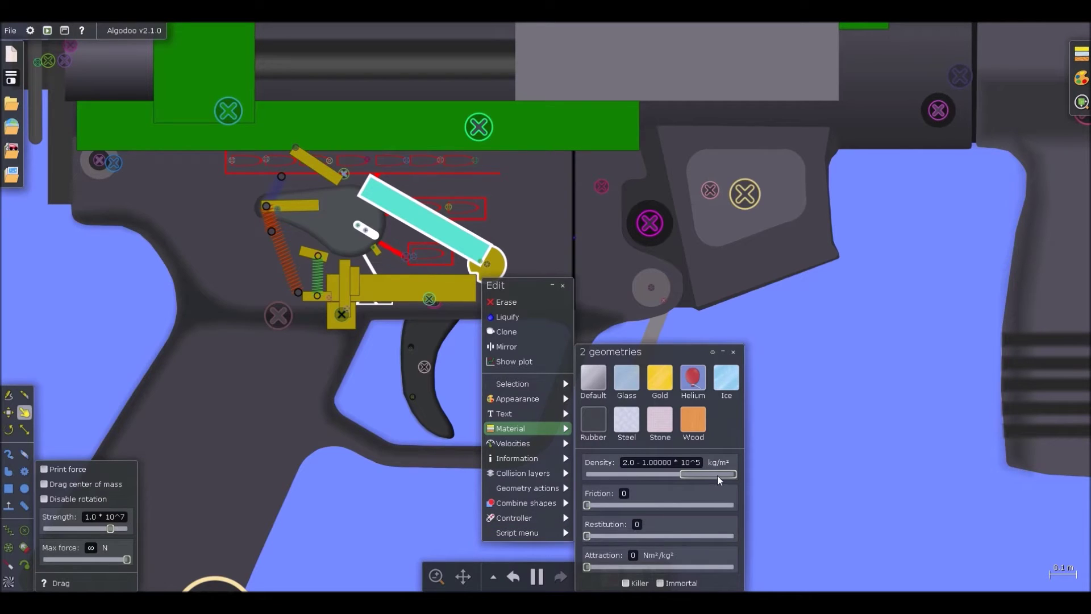
drag(717, 476, 786, 478)
click(633, 463)
text(0000)
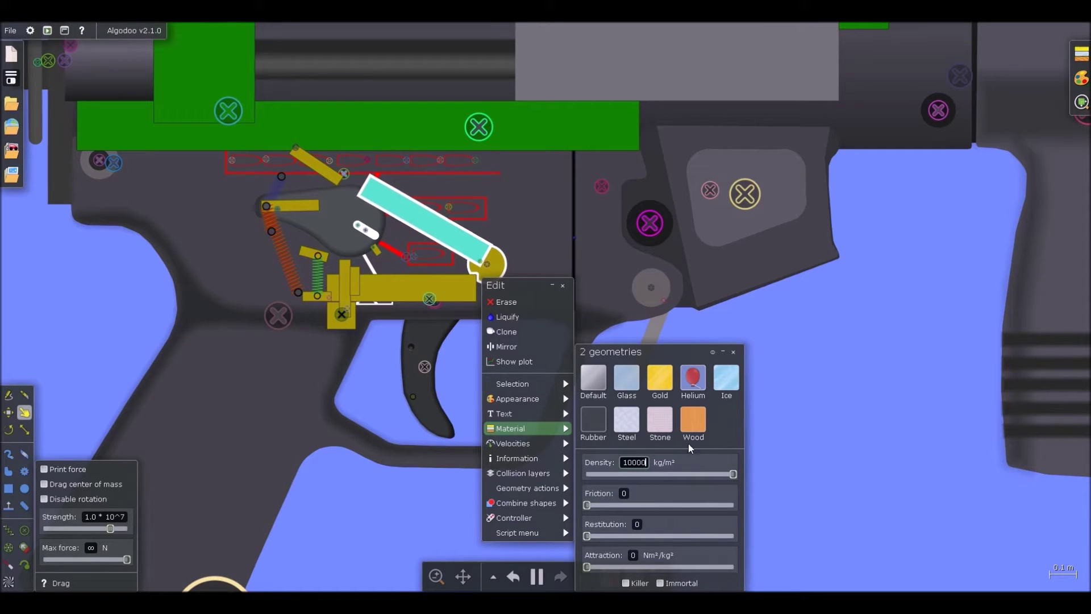
click(806, 432)
drag(442, 238, 560, 118)
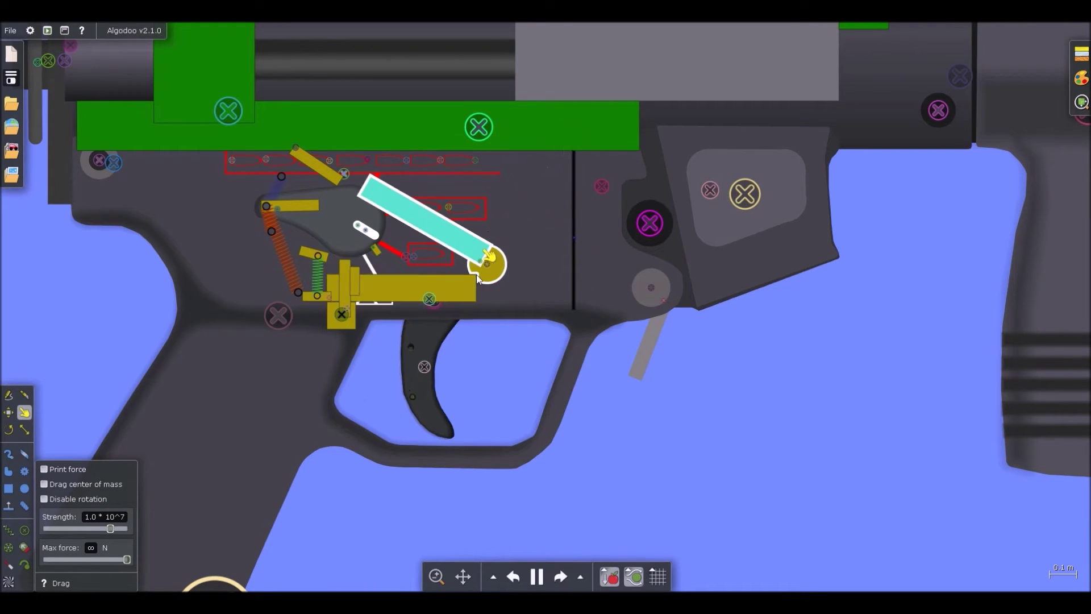
Step: Set the turquoise arm's density to 100 and its friction to 0
right_click(464, 249)
mouse_move(522, 415)
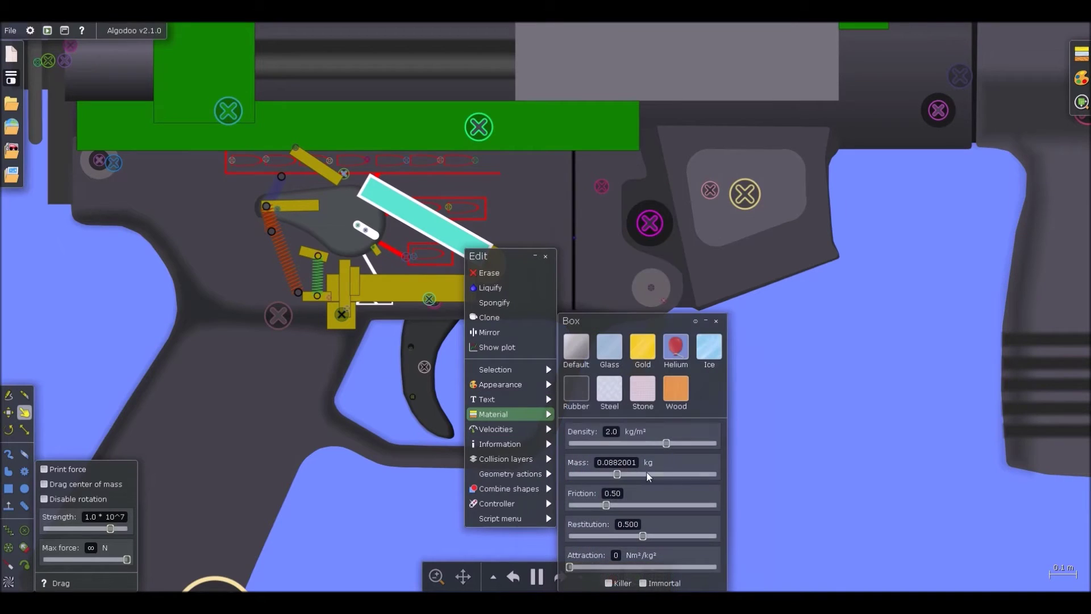
drag(673, 445, 789, 462)
drag(606, 505, 555, 511)
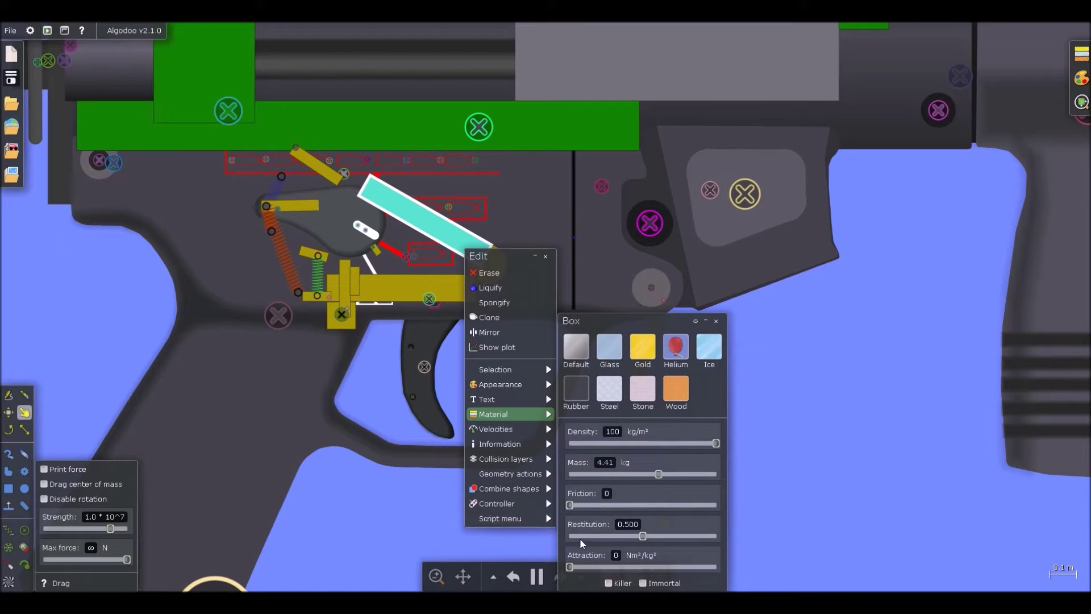
click(456, 390)
Step: Pull on the turquoise arm to test it, pause the simulation and stand the arm upright
drag(402, 208, 345, 240)
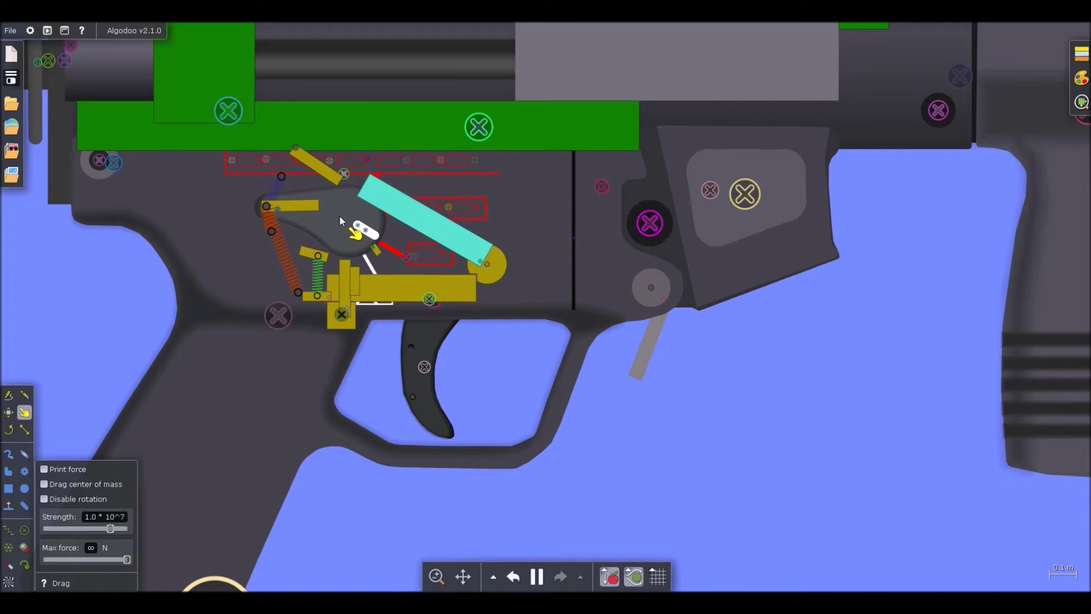
scroll(465, 135, down, 4)
scroll(435, 224, up, 5)
scroll(415, 188, up, 2)
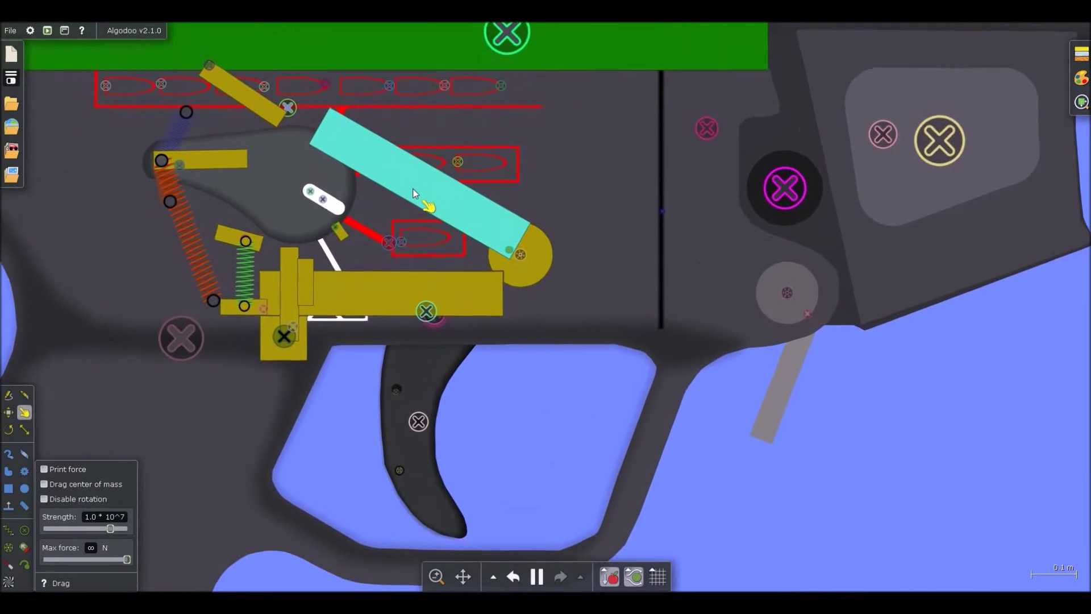
scroll(412, 189, down, 1)
key(space)
mouse_move(417, 185)
mouse_down()
mouse_move(525, 185)
mouse_move(489, 203)
mouse_move(507, 170)
mouse_move(556, 157)
mouse_move(526, 264)
mouse_move(511, 229)
mouse_move(582, 192)
mouse_move(524, 238)
mouse_move(391, 252)
mouse_move(465, 218)
mouse_up()
Step: Try adding a horizontal turquoise box across the upper part of the upright arm
key(i)
scroll(512, 183, down, 4)
scroll(510, 208, up, 2)
key(b)
scroll(464, 215, down, 3)
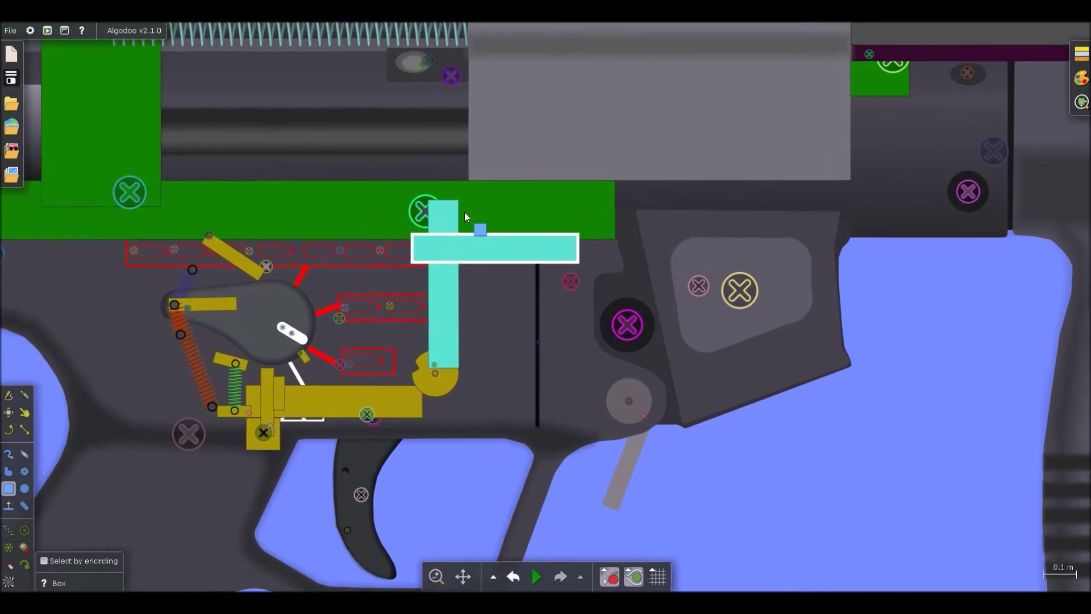
key(ctrl+z)
key(ctrl+z)
Step: Try stretching the grey bolt block downward over the lower green rail
scroll(462, 237, down, 5)
click(531, 176)
scroll(557, 198, up, 2)
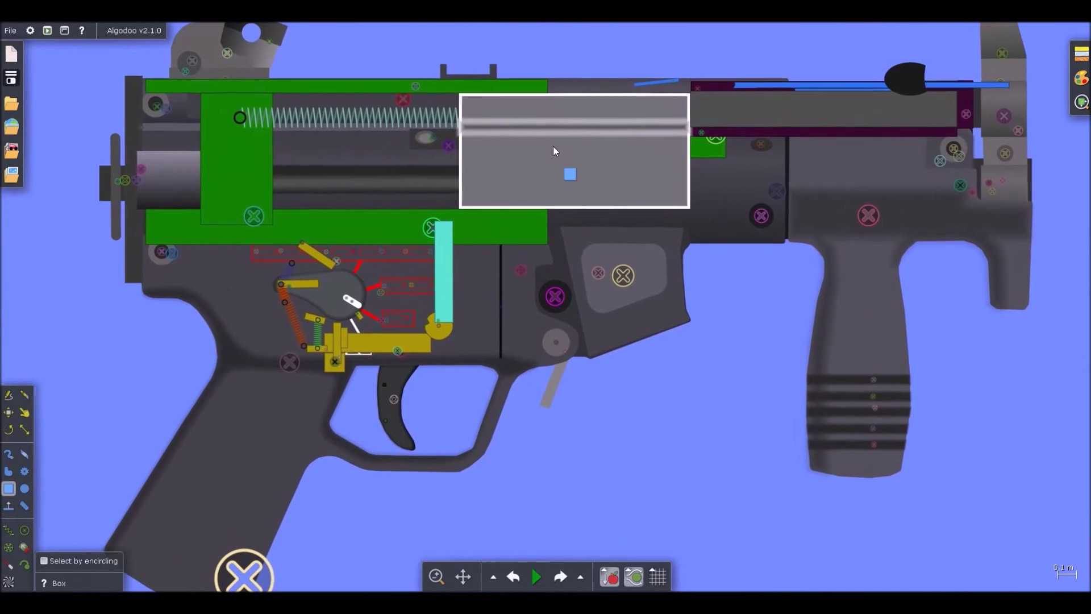
key(c)
drag(576, 210, 577, 241)
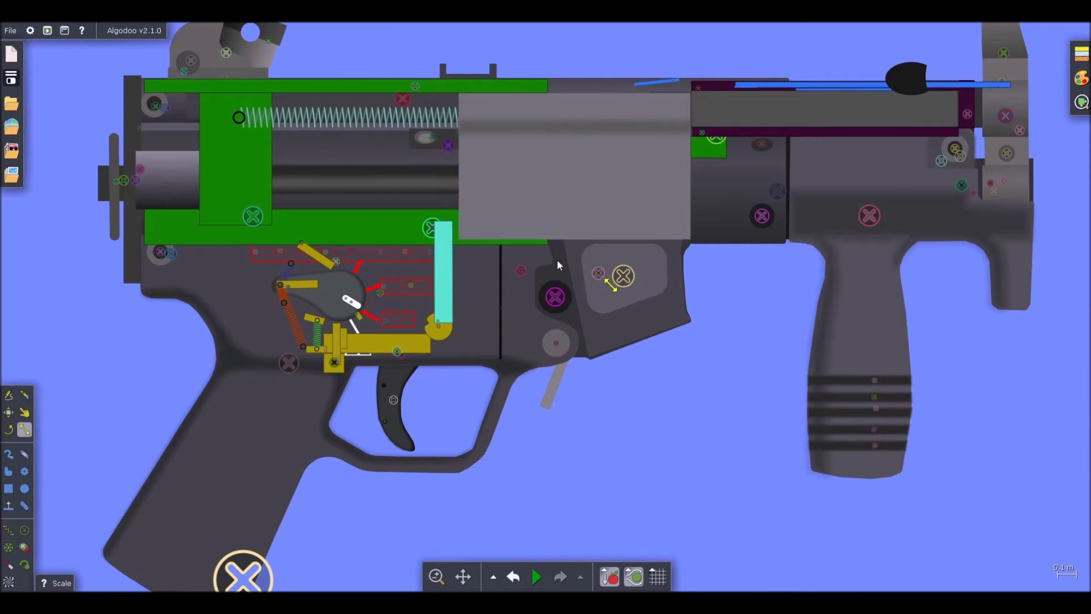
key(b)
scroll(473, 245, up, 3)
scroll(475, 228, down, 3)
key(c)
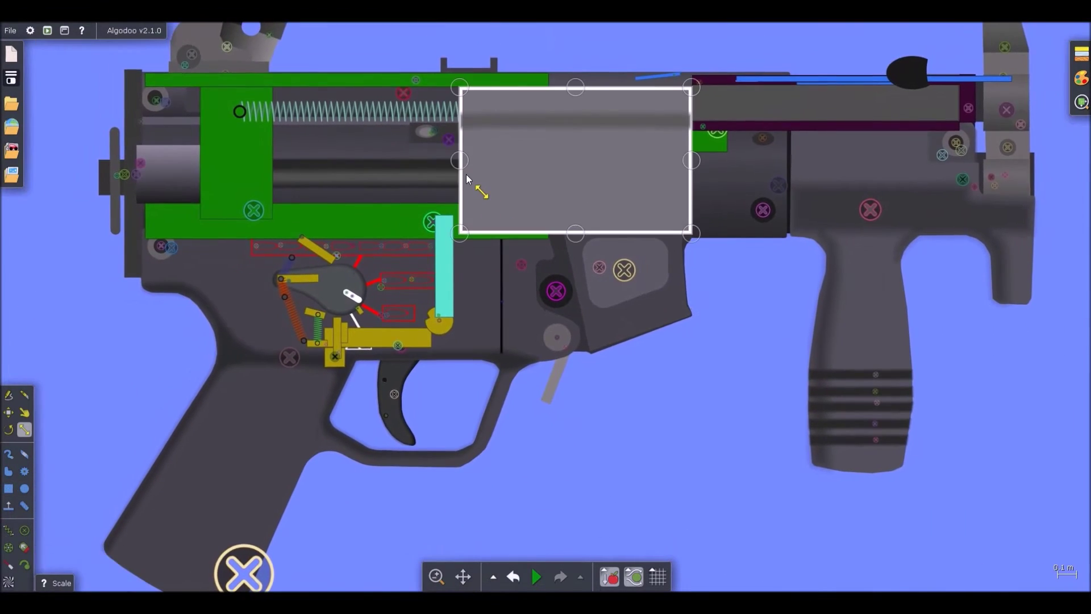
key(ctrl+z)
key(b)
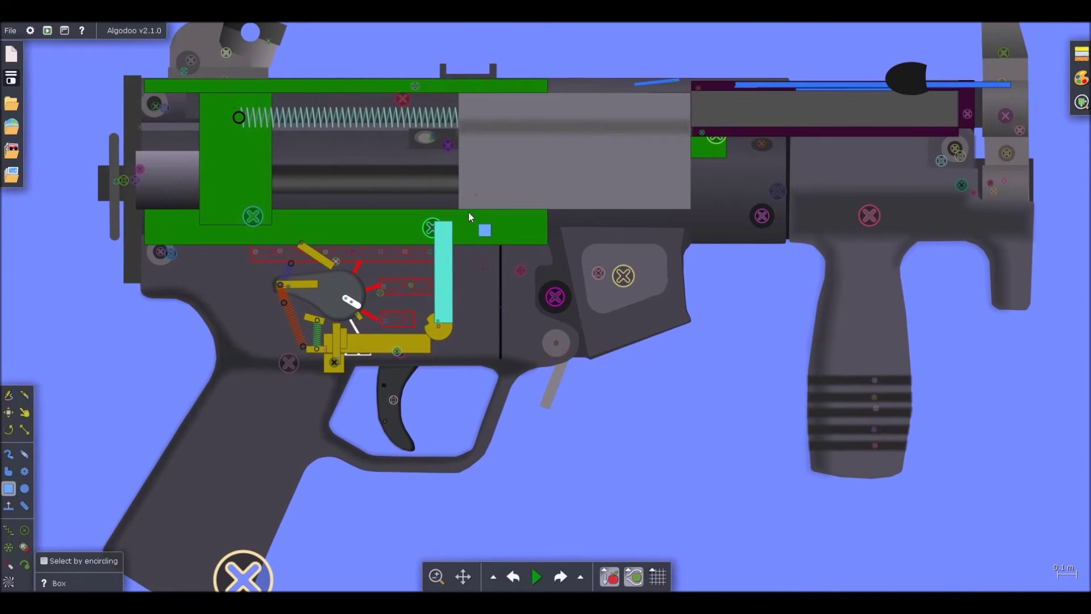
Step: Add a wide turquoise block in front of the upright arm's top, fixate it to the grey bolt block and briefly run the simulation
scroll(463, 217, up, 7)
mouse_move(427, 274)
ctrl+mouse_down()
mouse_move(462, 254)
mouse_move(568, 272)
ctrl+mouse_up()
mouse_move(566, 332)
mouse_down()
mouse_move(523, 261)
mouse_move(511, 300)
mouse_move(495, 246)
mouse_up()
key(s)
drag(647, 232, 655, 163)
key(d)
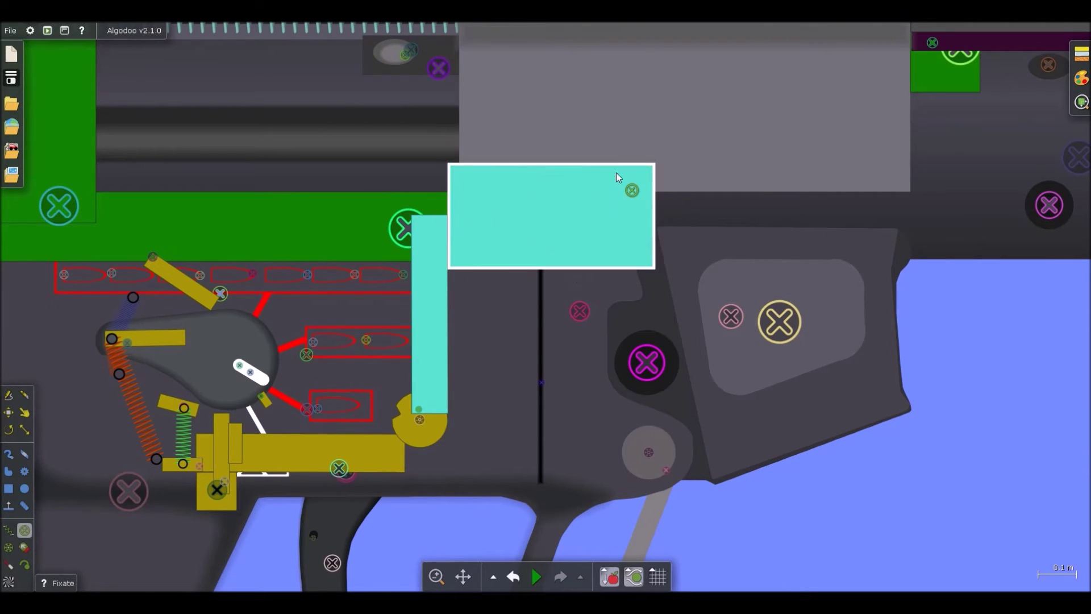
scroll(622, 185, down, 3)
key(space)
key(space)
Step: Attach a spring from the upright arm toward the selector with a spring constant of 8.00 * 10^5 N/m and target length 0.65 m
scroll(520, 255, up, 3)
key(i)
drag(523, 285, 400, 357)
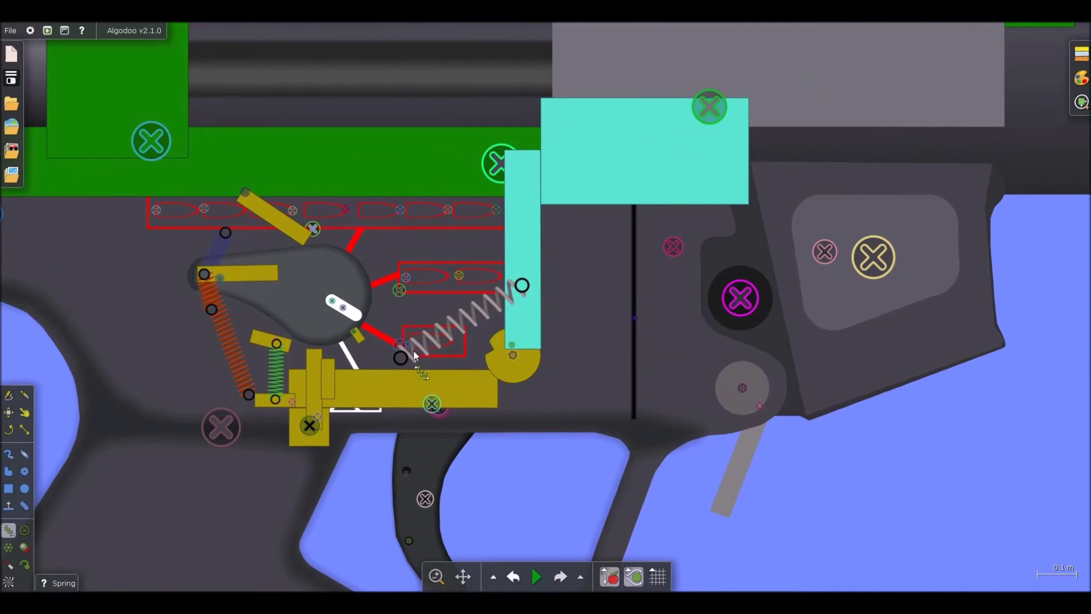
right_click(417, 351)
mouse_move(456, 470)
drag(597, 505, 633, 505)
drag(573, 567, 593, 567)
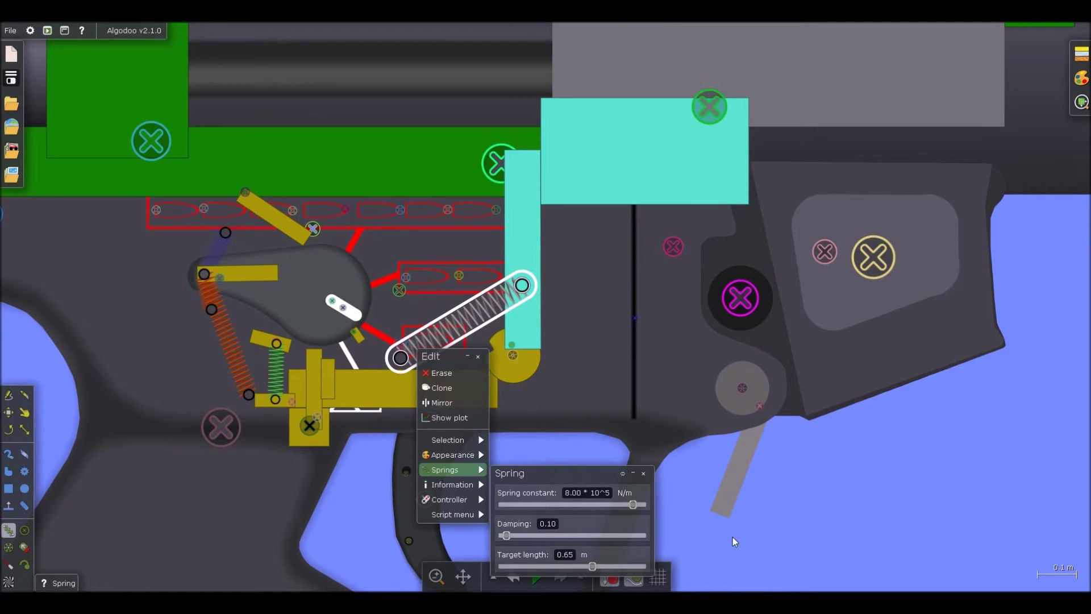
Step: Run the simulation, pull the bolt assembly back and lower the upright arm spring's constant to 1.10 * 10^5 N/m
click(668, 550)
key(d)
scroll(417, 163, down, 3)
key(space)
drag(490, 169, 68, 413)
right_click(483, 261)
mouse_move(508, 380)
drag(655, 419, 571, 418)
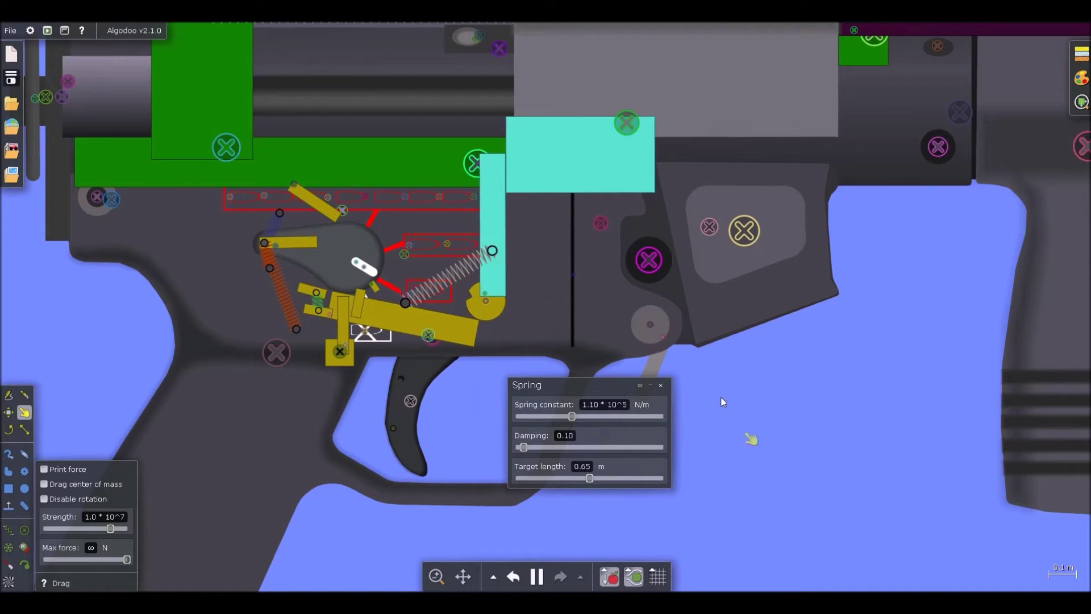
click(661, 385)
Step: Test the spring-loaded arm by cycling the bolt with the simulation running and check the arm spring's settings
drag(492, 193, 124, 501)
scroll(393, 380, down, 5)
drag(414, 431, 97, 432)
scroll(449, 314, up, 5)
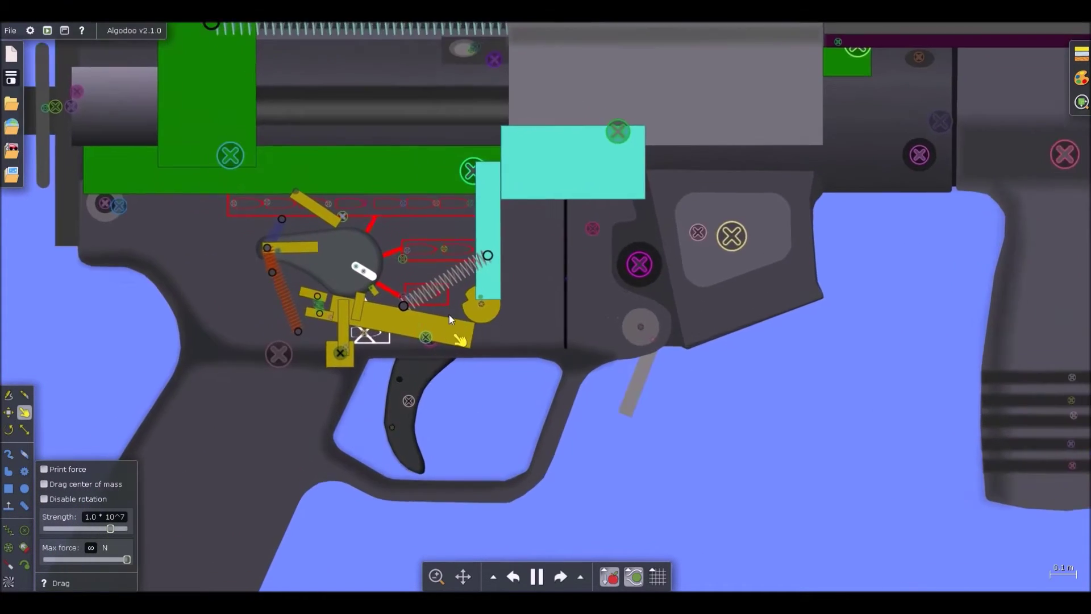
right_click(478, 258)
mouse_move(502, 370)
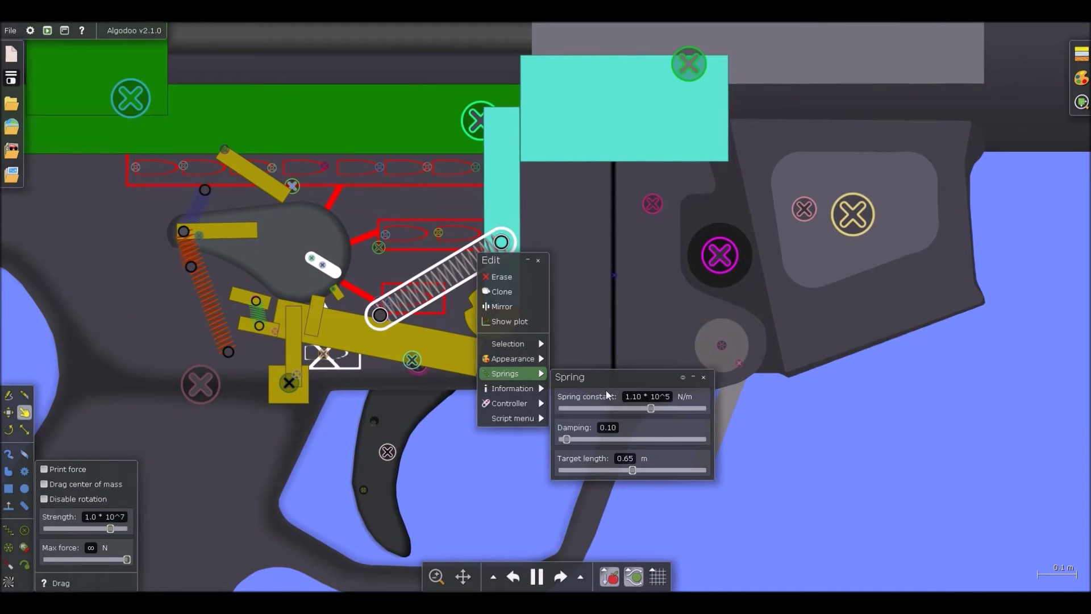
scroll(540, 181, down, 5)
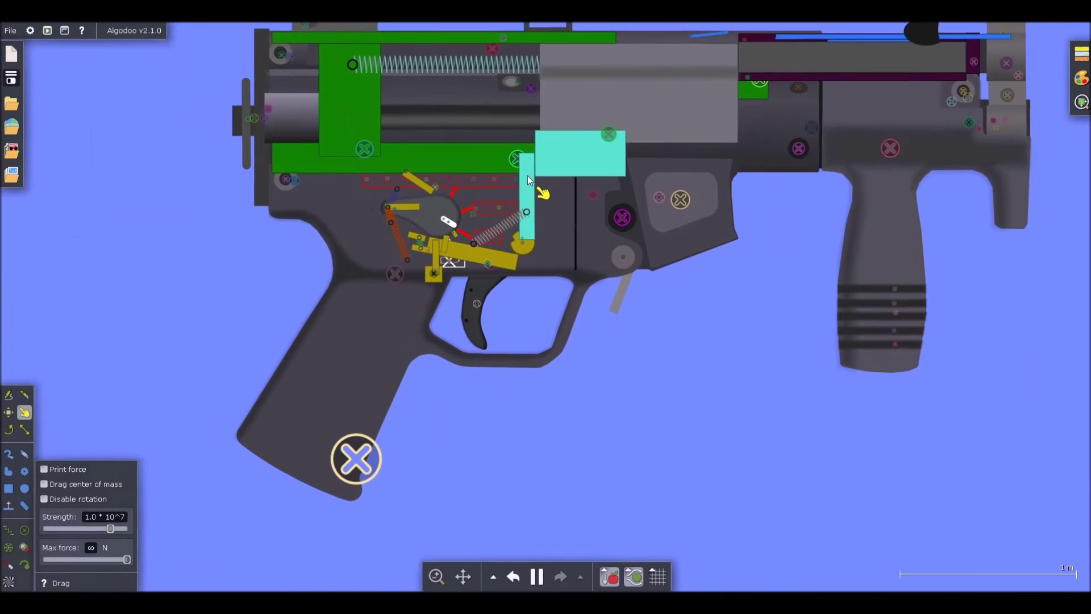
drag(397, 213, 398, 238)
drag(495, 325, 289, 334)
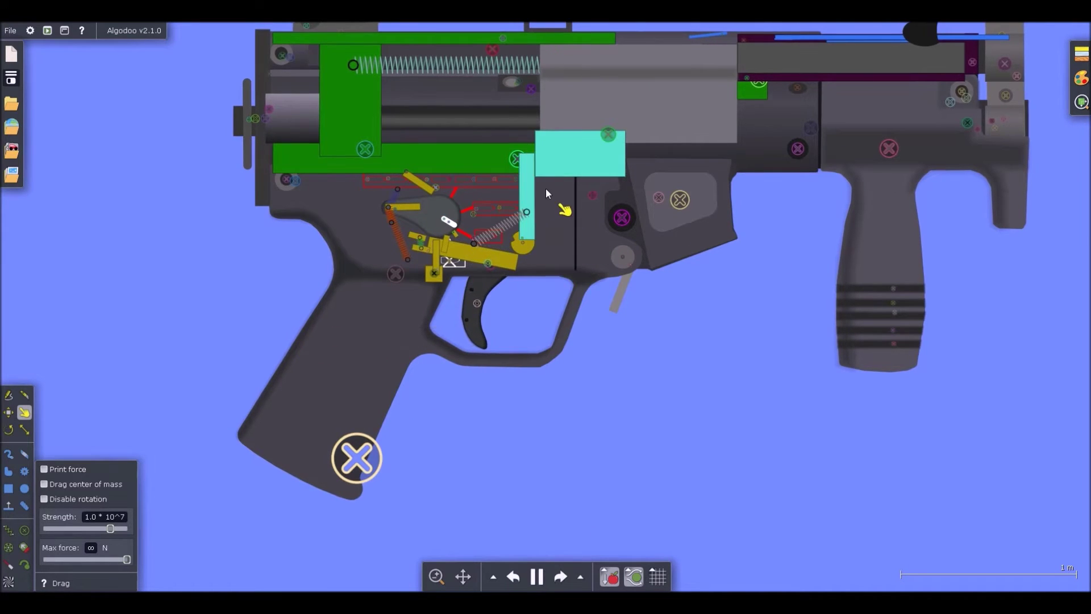
Step: Set a material value of the upright arm and the wide turquoise block to 0 and cycle the bolt to test them
key(b)
scroll(529, 172, up, 2)
shift+click(593, 163)
right_click(548, 162)
mouse_move(589, 310)
click(697, 426)
text(0)
key(Return)
click(850, 424)
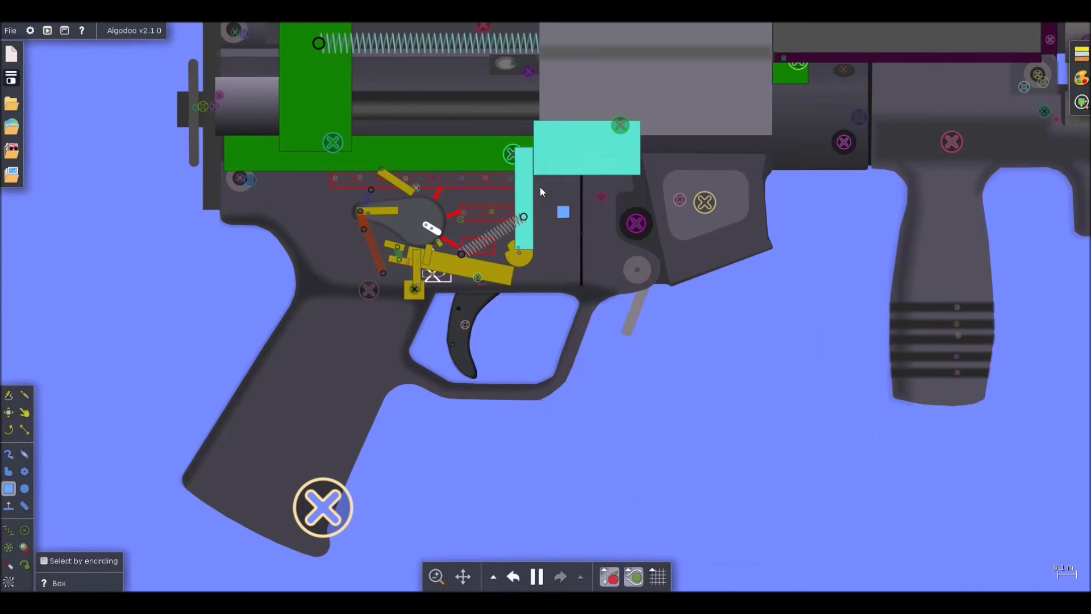
key(d)
scroll(629, 112, down, 3)
drag(854, 44, 800, 86)
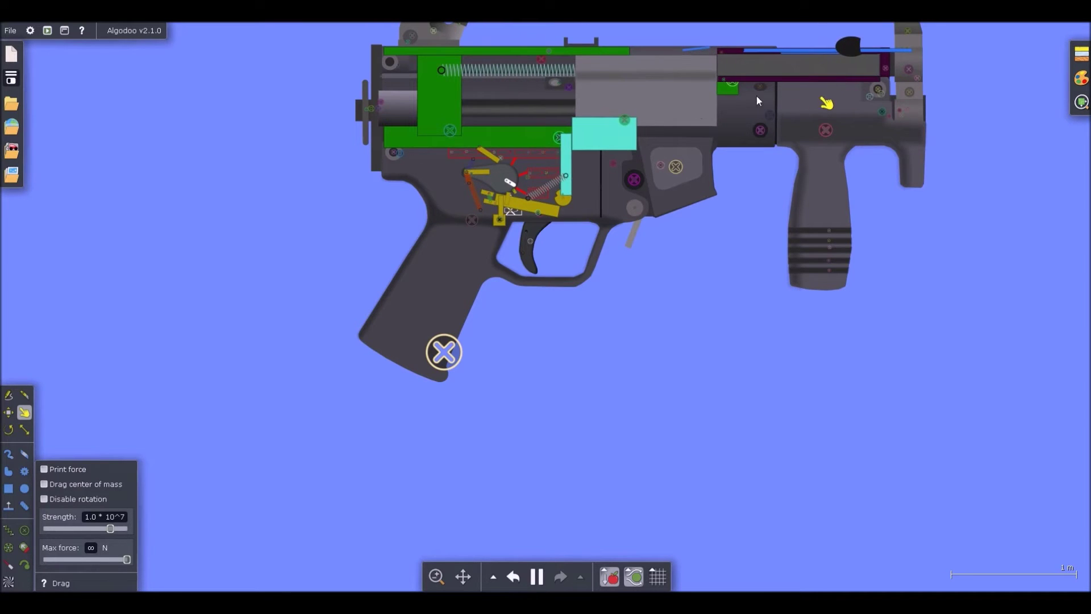
Step: Stretch the wide turquoise block downward and pull the bolt back in the running simulation to test it
scroll(634, 129, up, 3)
key(space)
scroll(581, 139, up, 4)
key(s)
drag(589, 209, 570, 303)
scroll(543, 199, down, 6)
key(d)
click(644, 406)
key(space)
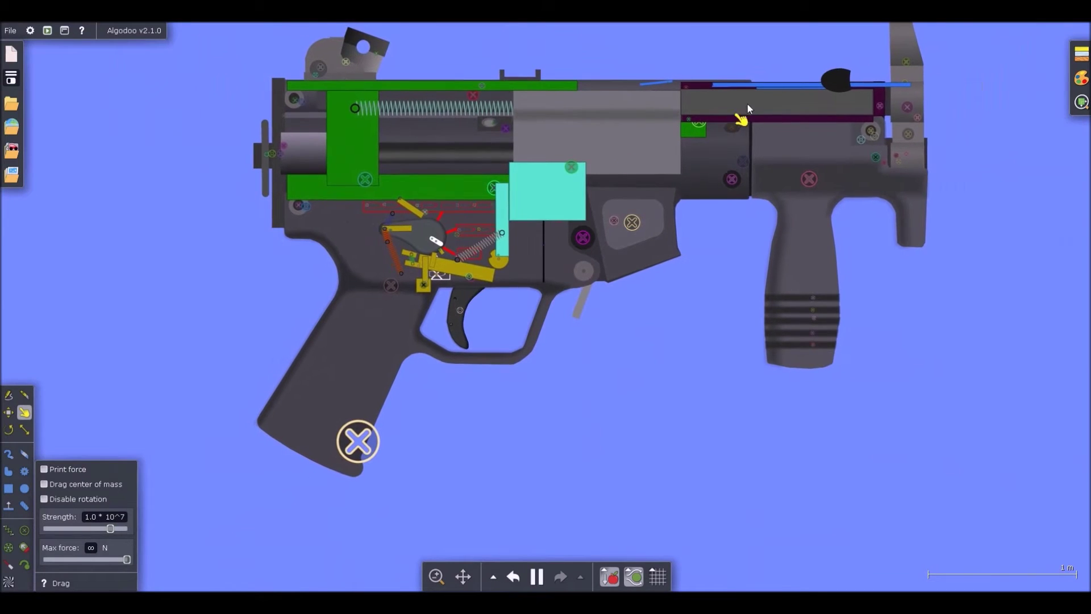
drag(837, 80, 500, 147)
key(space)
Step: Extend the wide turquoise block's lower edge to 1.16× its height and cycle the bolt to trip the arm
key(b)
scroll(436, 211, up, 5)
drag(414, 241, 398, 266)
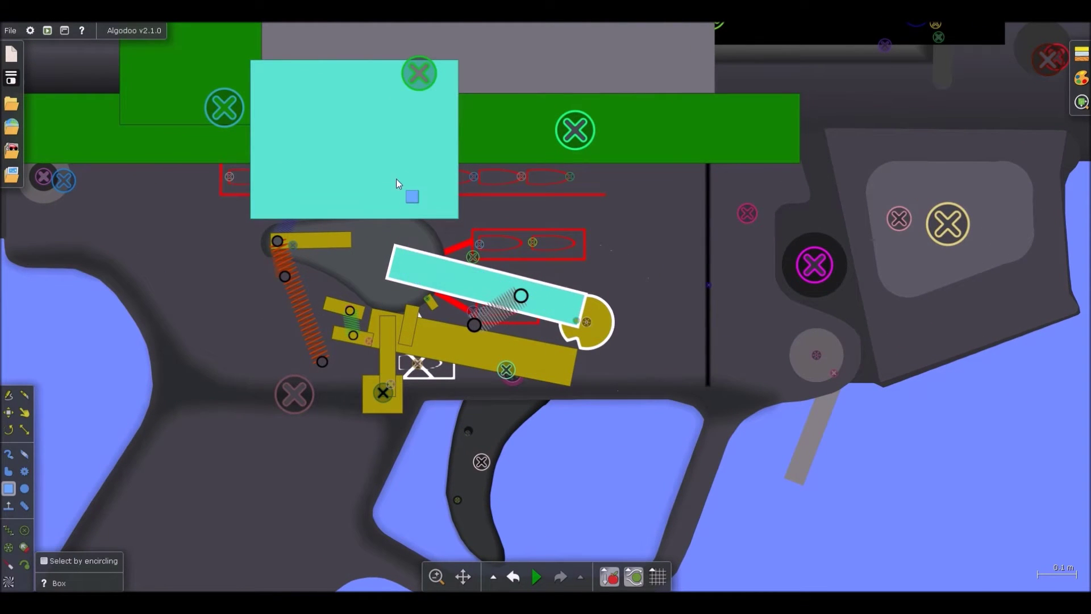
click(396, 183)
key(c)
drag(354, 219, 353, 243)
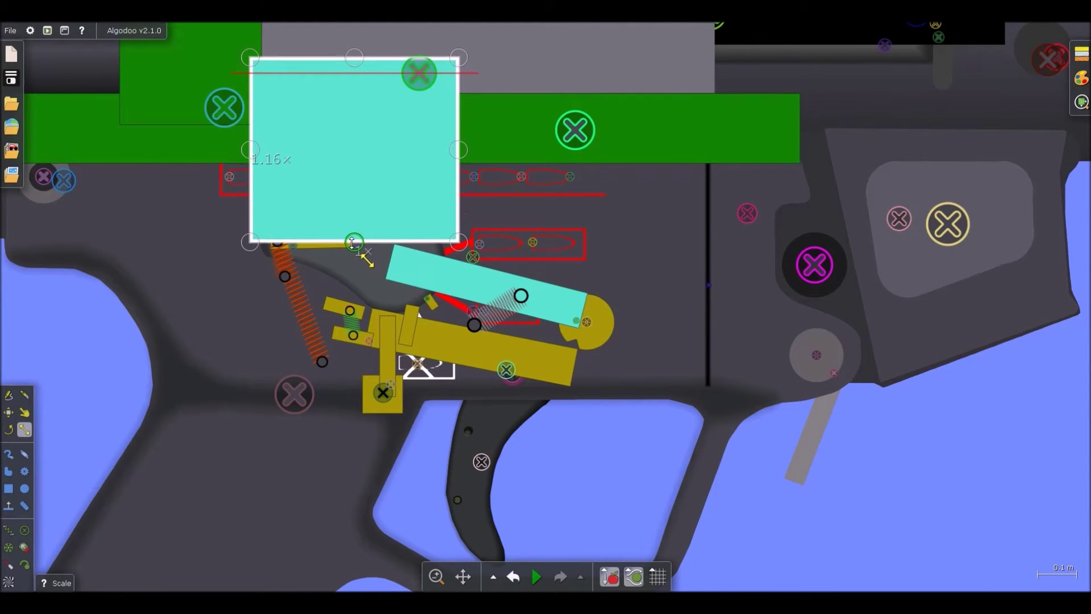
key(d)
scroll(384, 176, down, 3)
key(space)
scroll(448, 257, down, 4)
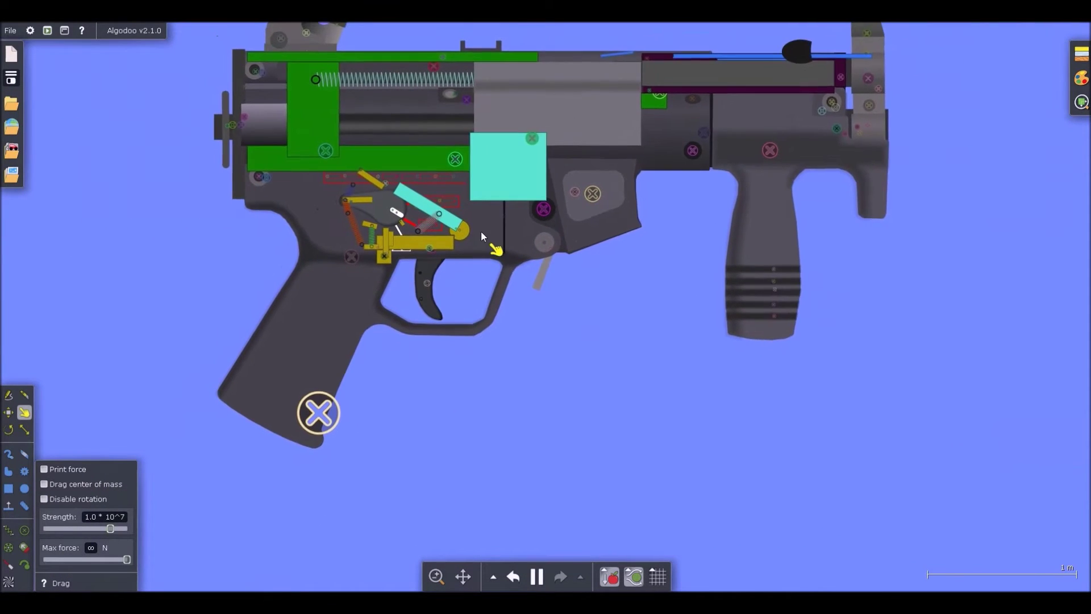
scroll(481, 231, down, 1)
drag(749, 69, 504, 116)
scroll(734, 81, up, 2)
drag(734, 81, 671, 176)
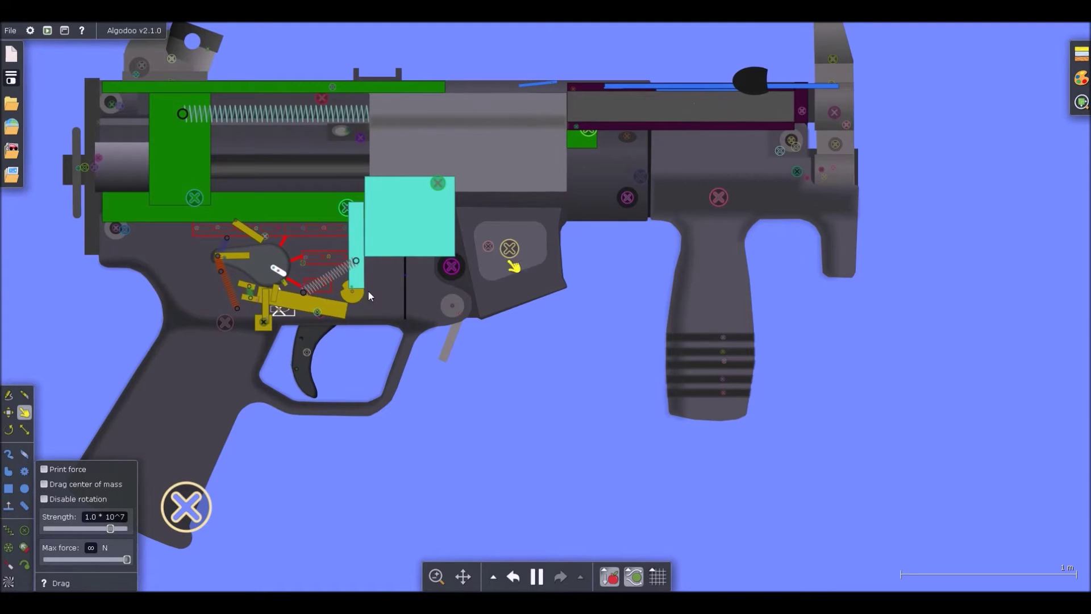
Step: Slice off the wide turquoise block's lower corner facing the upright arm with a diagonal cut and delete the piece
key(space)
scroll(386, 247, up, 1)
click(392, 250)
key(k)
scroll(366, 228, up, 4)
drag(357, 210, 547, 300)
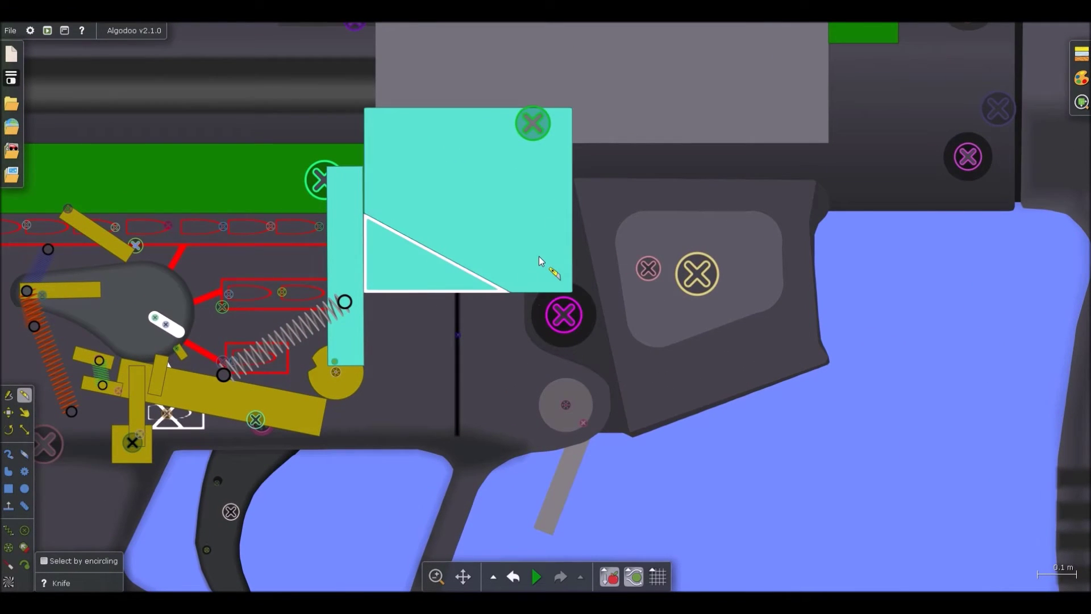
key(Delete)
Step: Run the simulation and cycle the bolt to test how the angled turquoise block trips the arm, then pause it
scroll(539, 256, down, 5)
key(d)
key(space)
drag(715, 131, 500, 164)
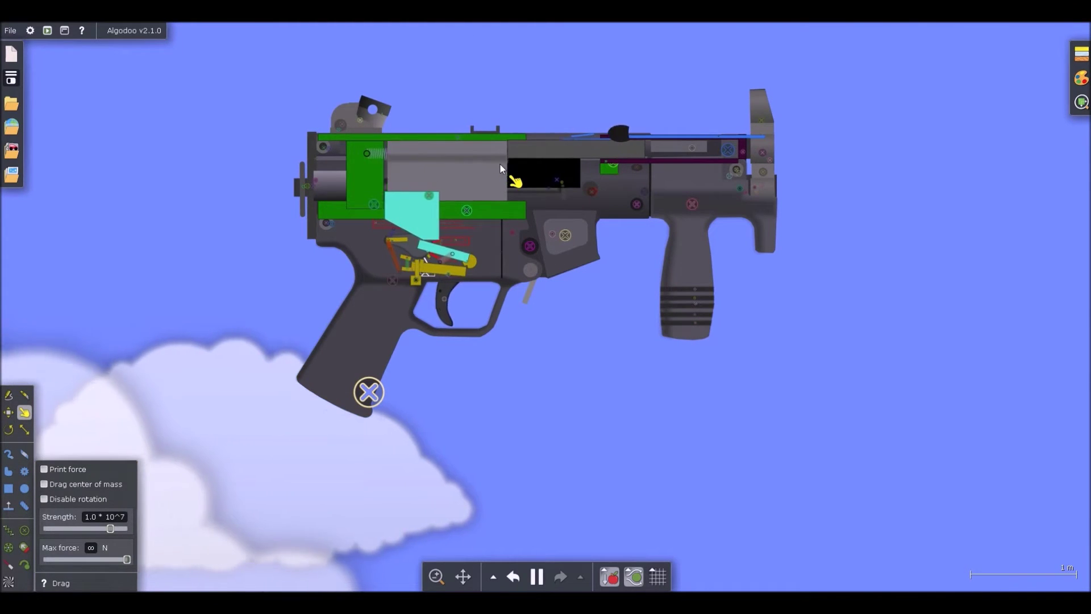
scroll(478, 319, up, 6)
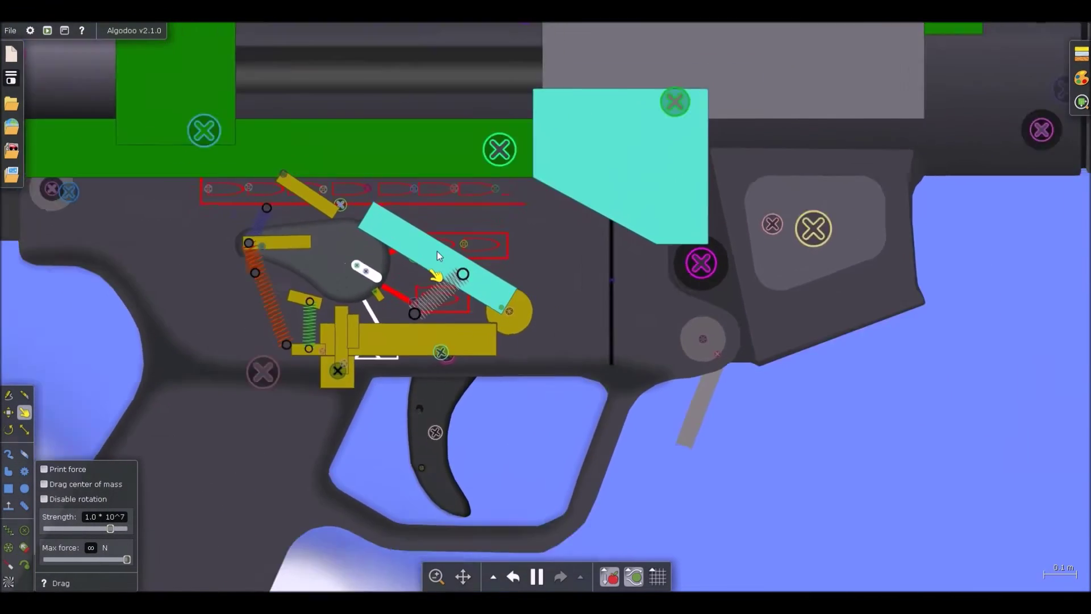
scroll(439, 253, down, 4)
scroll(369, 271, up, 5)
key(space)
scroll(427, 324, down, 2)
key(b)
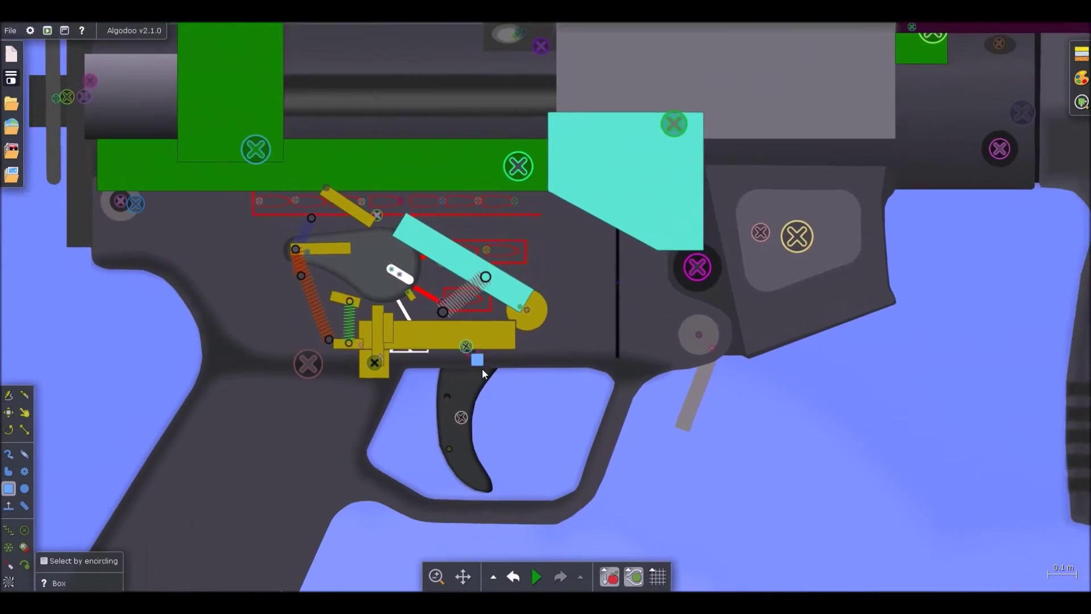
Step: Draw a large box over the yellow trigger bar and cut off its upper front corner with a sloped cut
scroll(483, 369, up, 5)
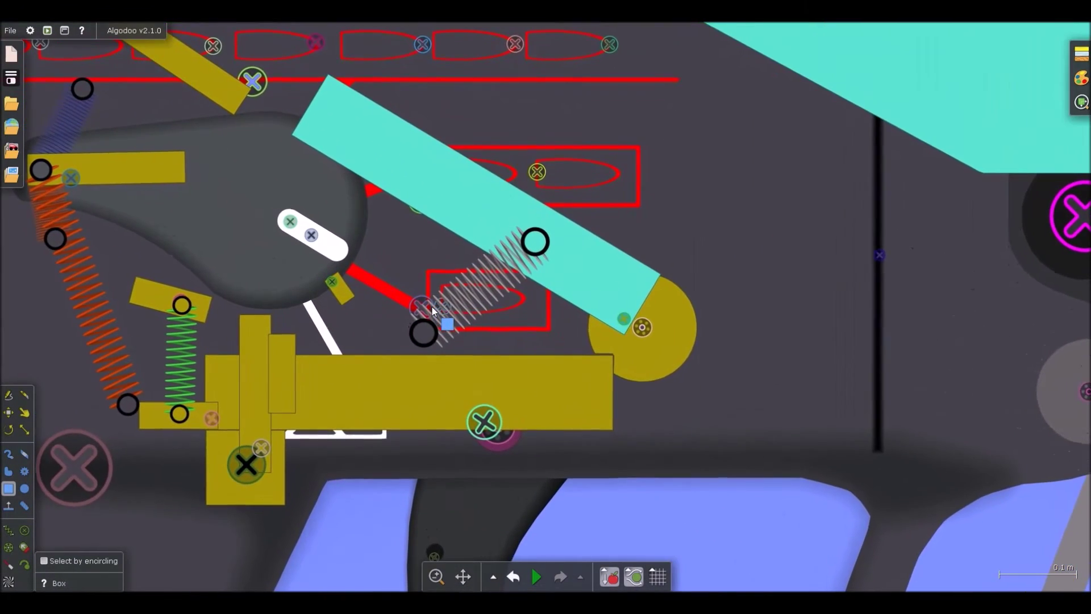
key(p)
scroll(432, 311, down, 3)
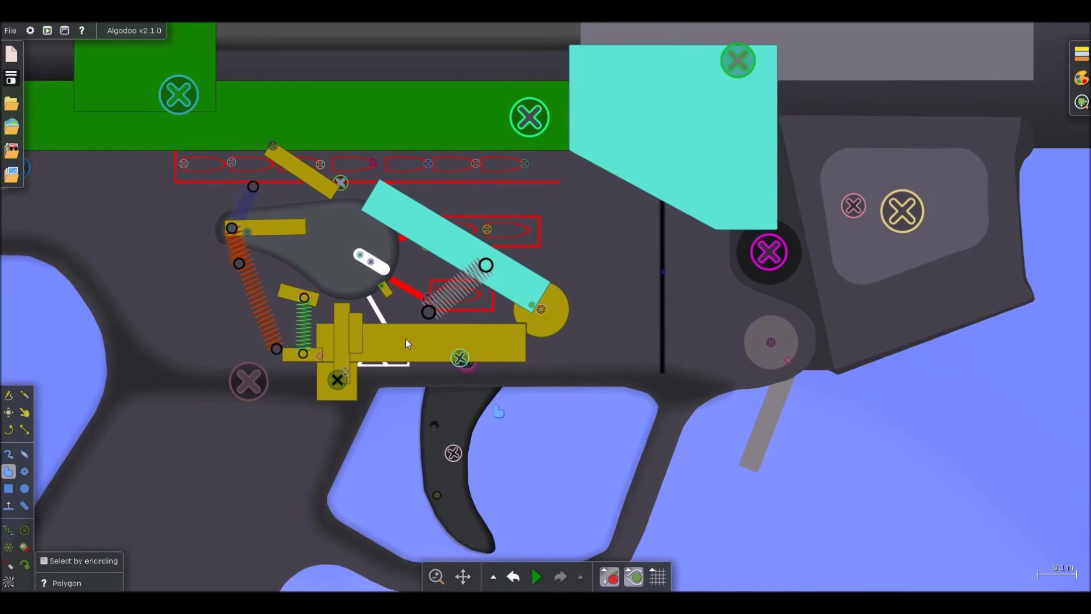
scroll(405, 339, up, 5)
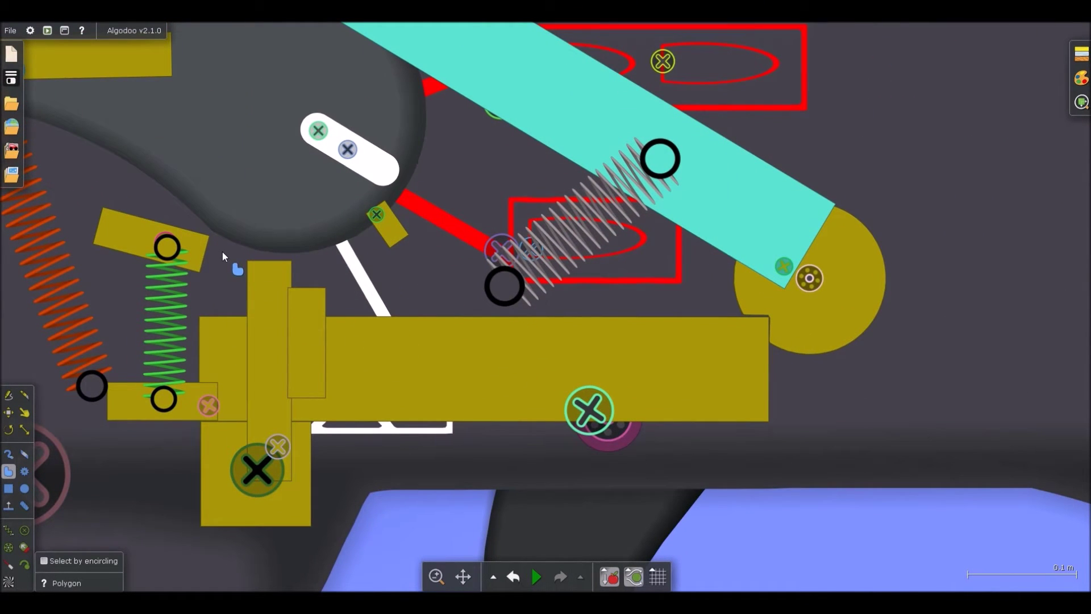
key(b)
drag(219, 254, 639, 441)
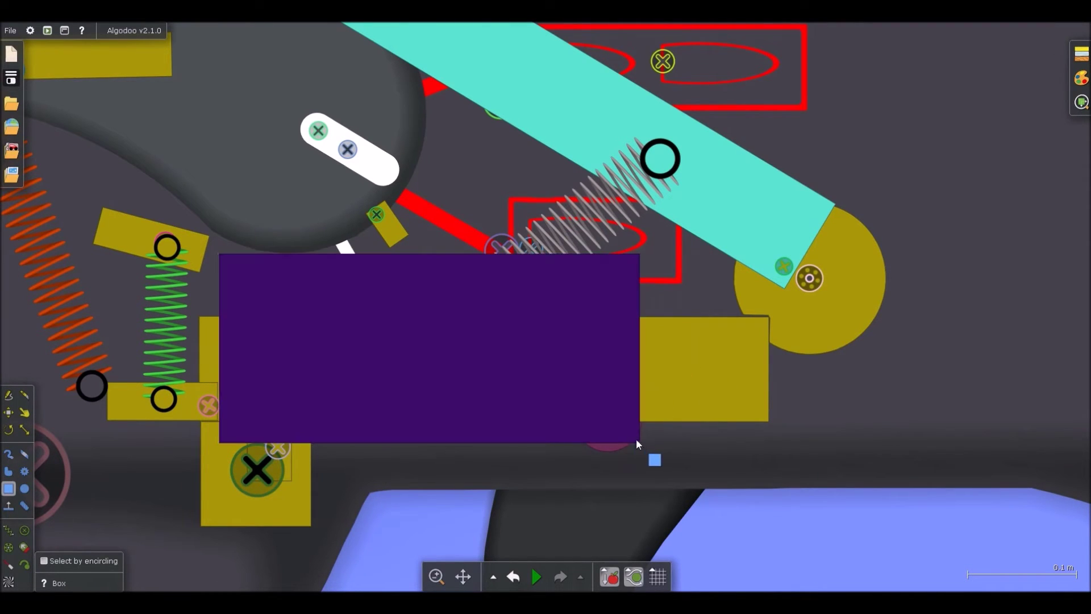
key(k)
mouse_move(649, 390)
mouse_down()
mouse_move(350, 250)
mouse_move(360, 256)
mouse_up()
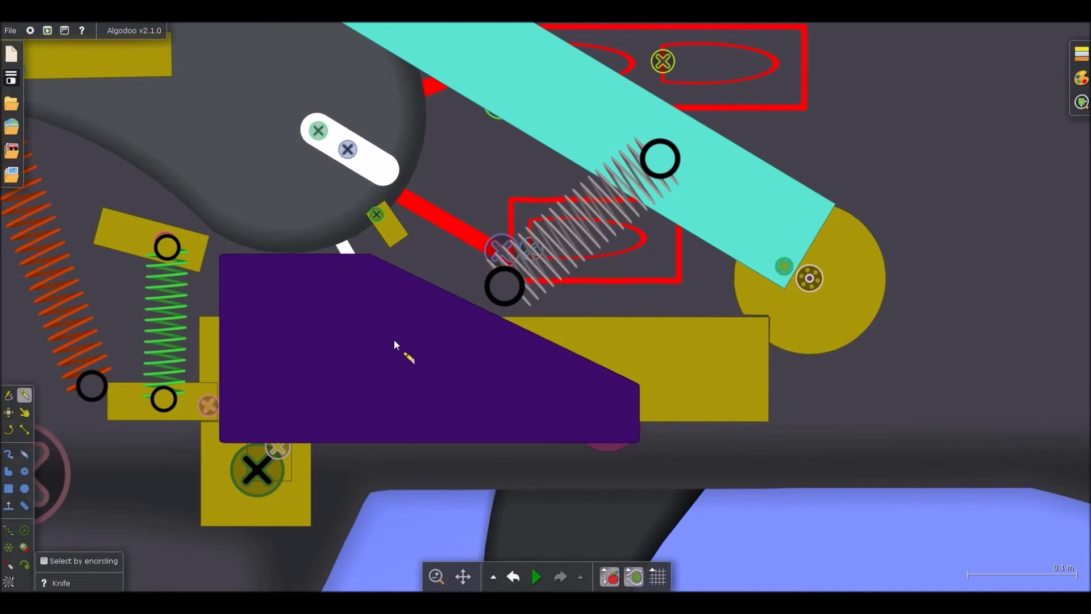
key(Delete)
Step: Place an axle at the purple piece's lower front corner and clear the axle's back key
scroll(410, 308, down, 5)
scroll(398, 312, up, 2)
key(b)
scroll(392, 314, up, 3)
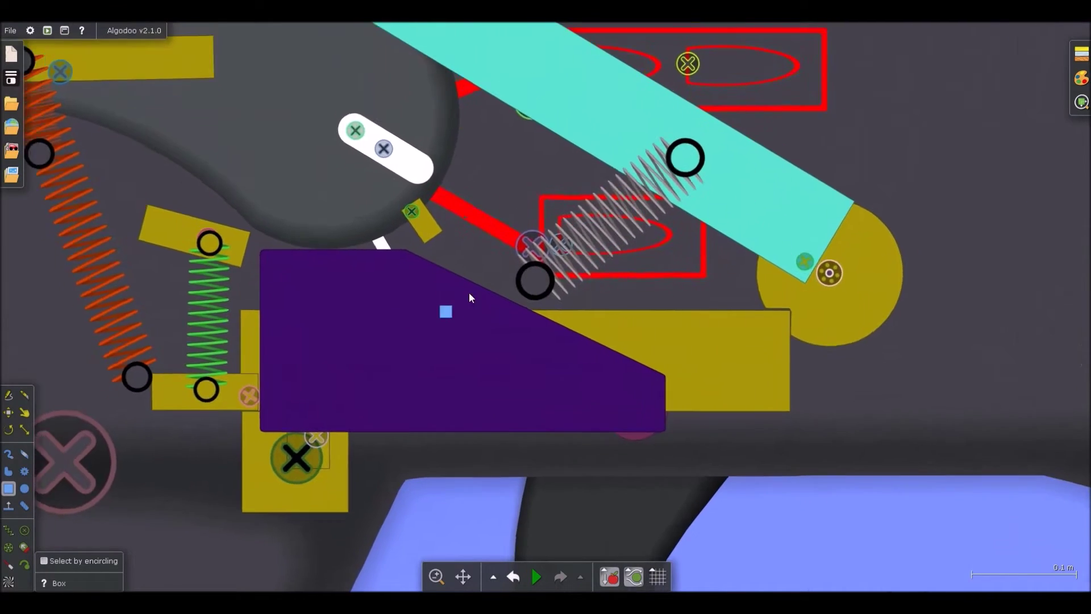
scroll(432, 341, down, 5)
scroll(511, 364, up, 4)
scroll(577, 373, up, 1)
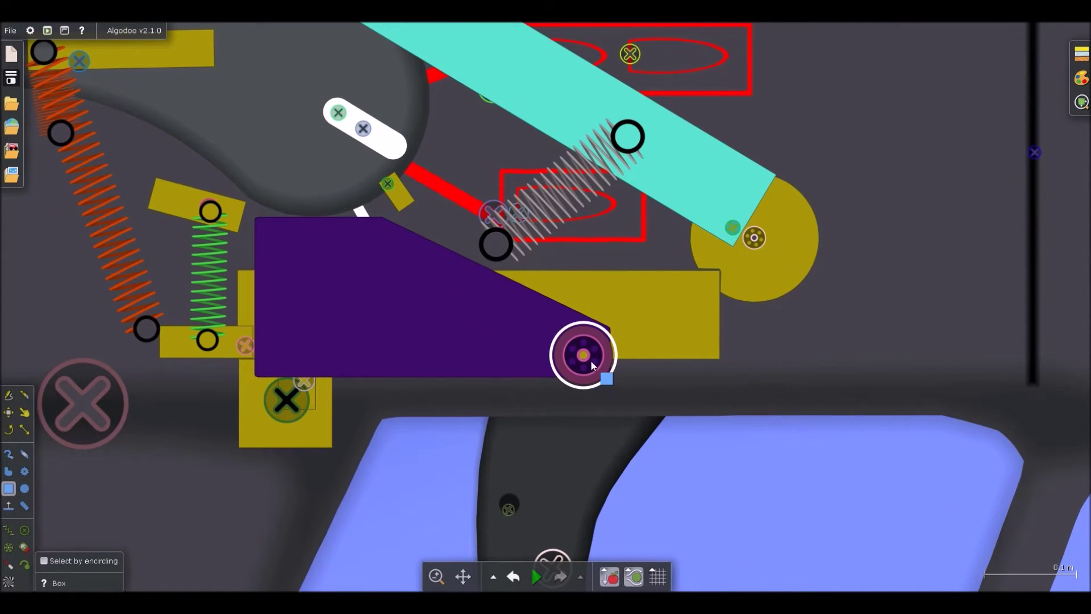
right_click(591, 359)
mouse_move(628, 467)
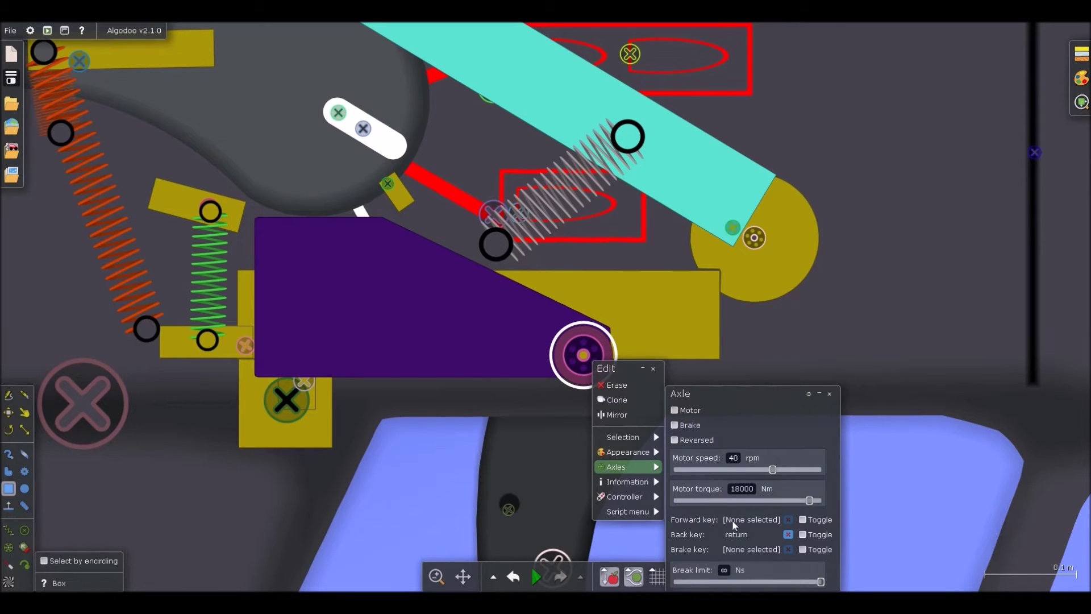
click(788, 534)
scroll(500, 322, down, 3)
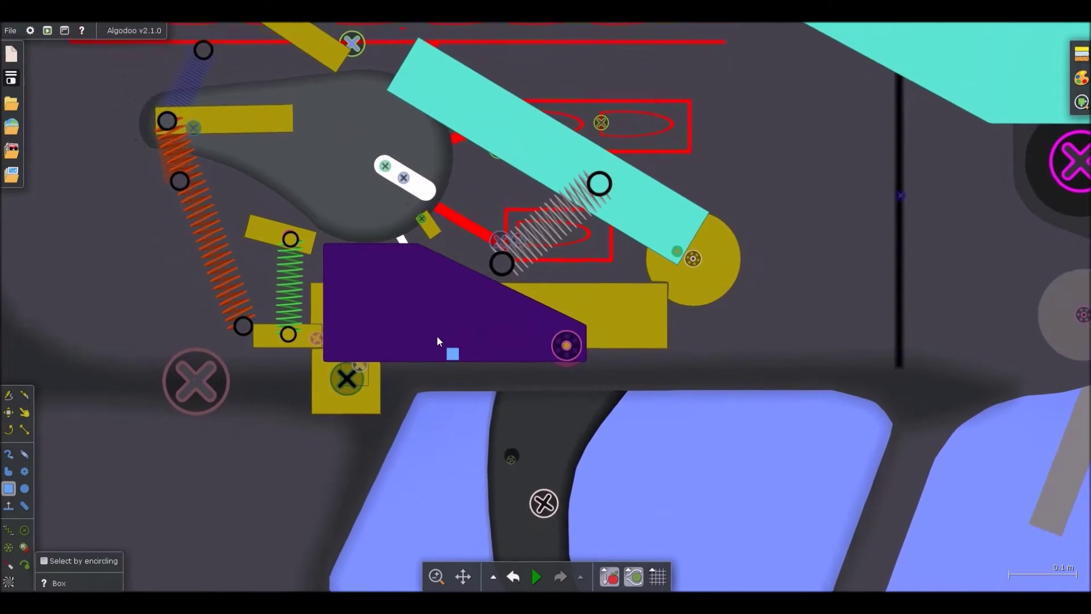
Step: Cut away the lower rear part of the purple piece to leave a bent lever shape
scroll(436, 333, up, 3)
click(443, 338)
key(k)
mouse_move(550, 379)
mouse_down()
mouse_move(462, 305)
mouse_move(235, 307)
mouse_up()
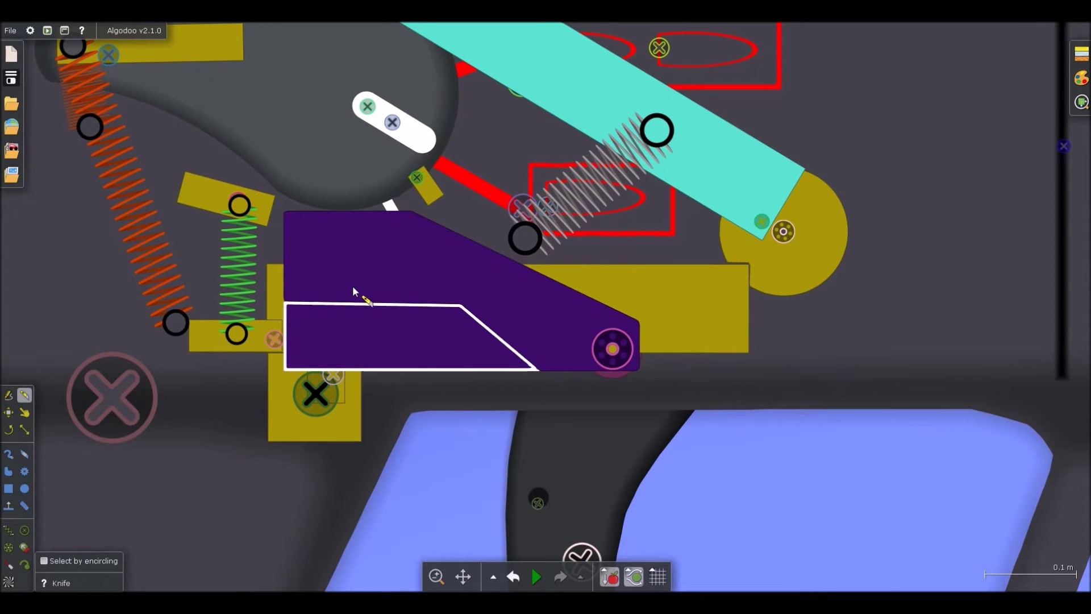
scroll(352, 285, down, 3)
scroll(386, 291, up, 3)
Step: Put the purple lever on collision layer C only, then briefly run the simulation and restore the lever's position
key(b)
right_click(426, 291)
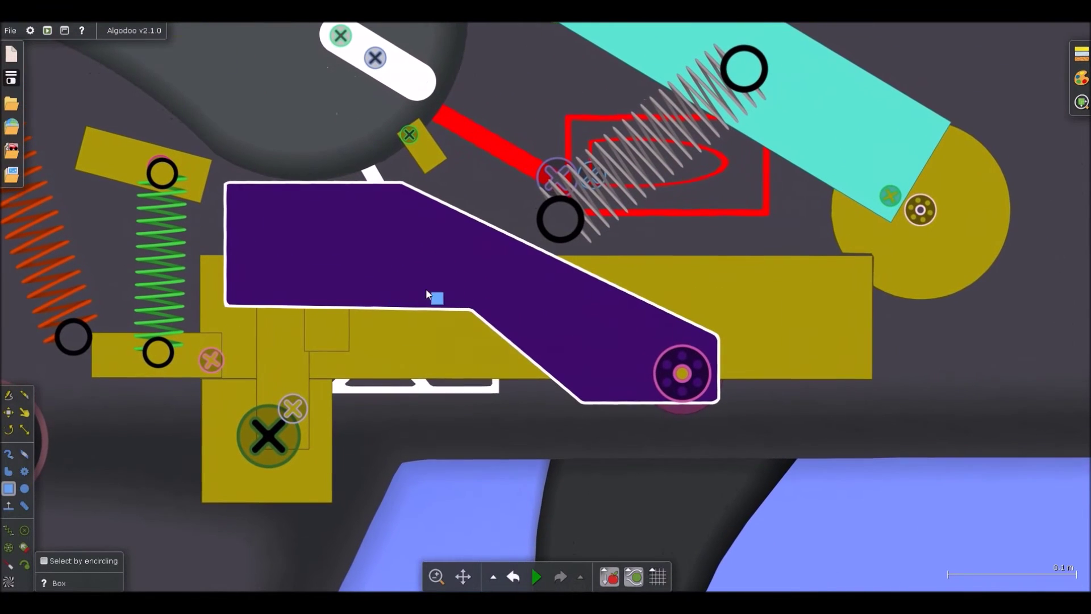
mouse_move(470, 482)
click(574, 396)
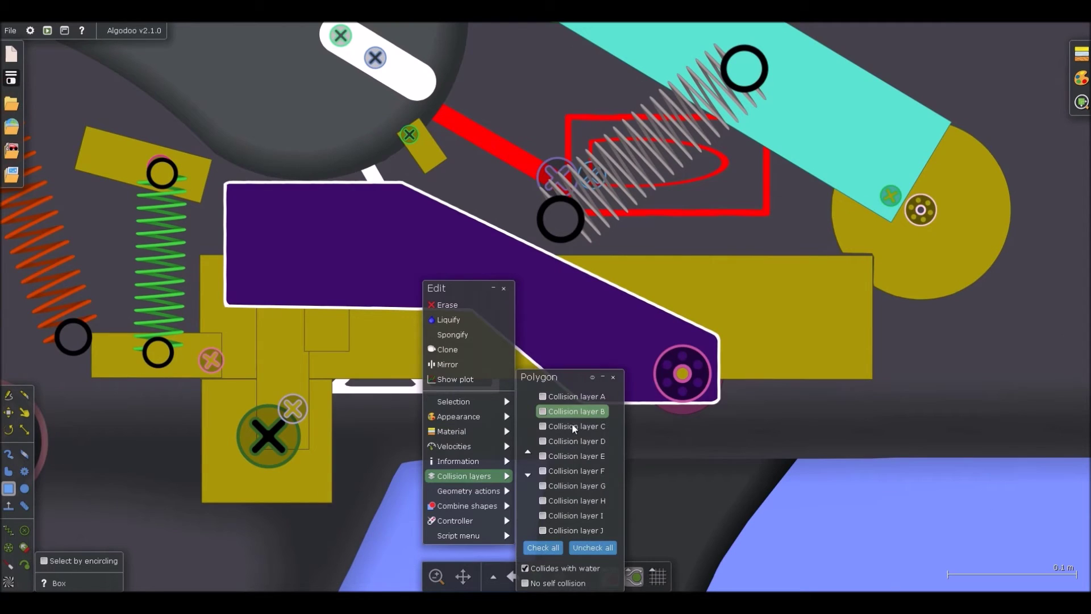
click(571, 426)
scroll(475, 363, down, 3)
key(space)
key(ctrl+z)
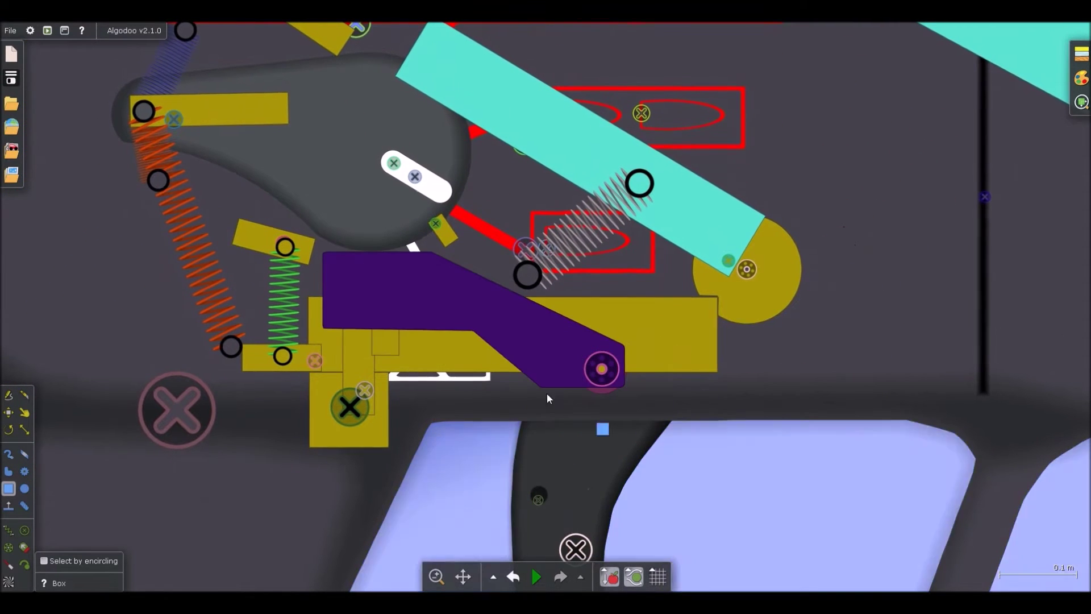
right_click(500, 349)
mouse_move(551, 522)
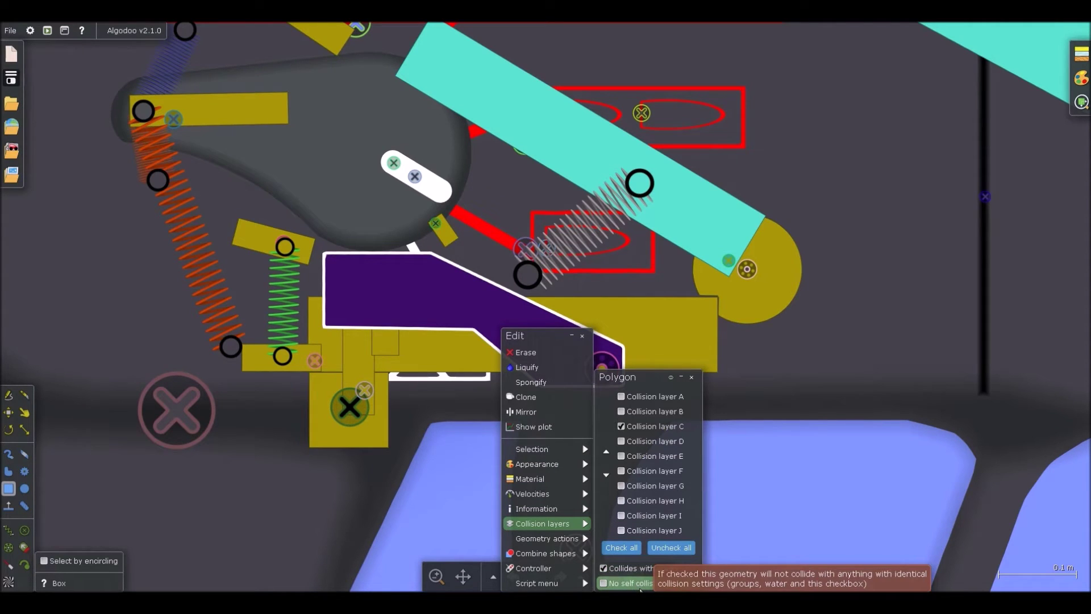
click(772, 516)
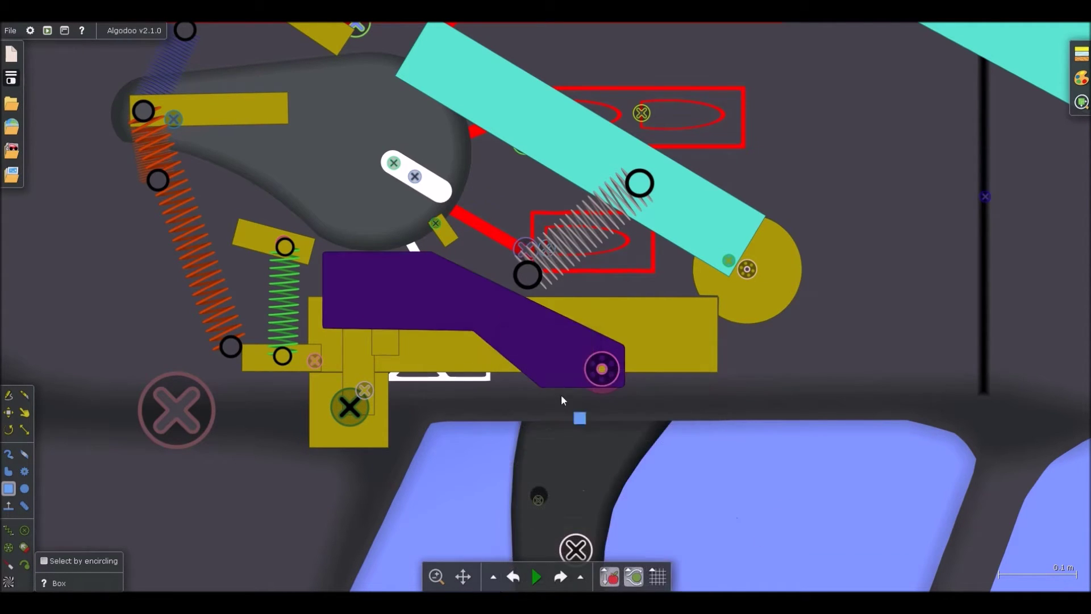
Step: Draw a hook-shaped polygon rising from the sloped upper edge of the purple lever
key(p)
mouse_move(433, 249)
mouse_down()
mouse_move(467, 181)
mouse_move(517, 172)
mouse_move(534, 181)
mouse_move(537, 197)
mouse_move(512, 196)
mouse_move(492, 231)
mouse_move(520, 301)
mouse_up()
key(b)
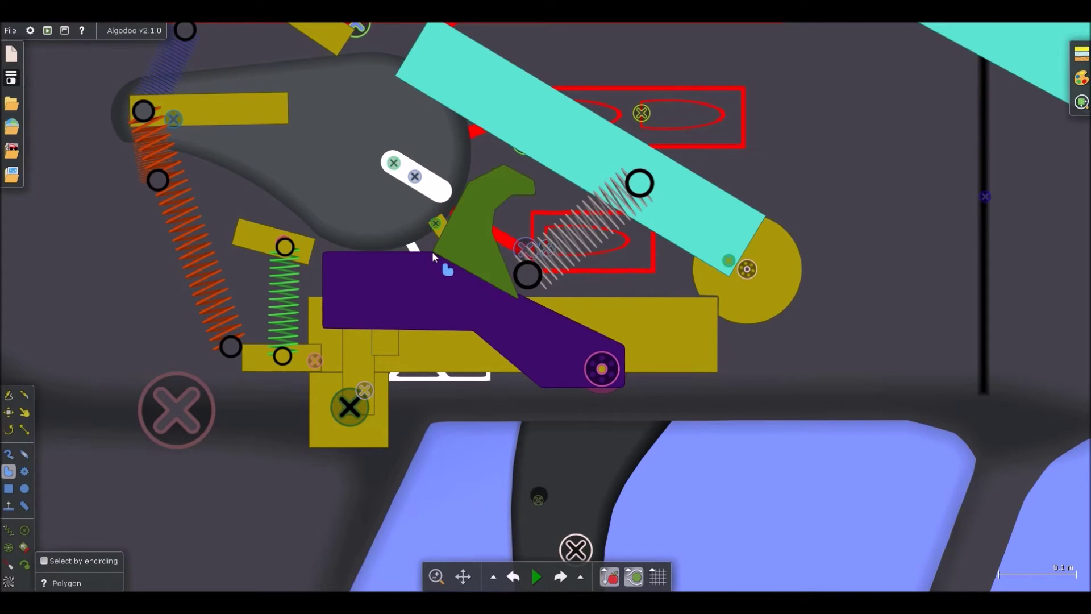
Step: Swing the purple lever and hook down around the axle and add the hook to the lever as one shape
scroll(435, 259, down, 4)
drag(453, 261, 588, 397)
right_click(589, 397)
mouse_move(648, 538)
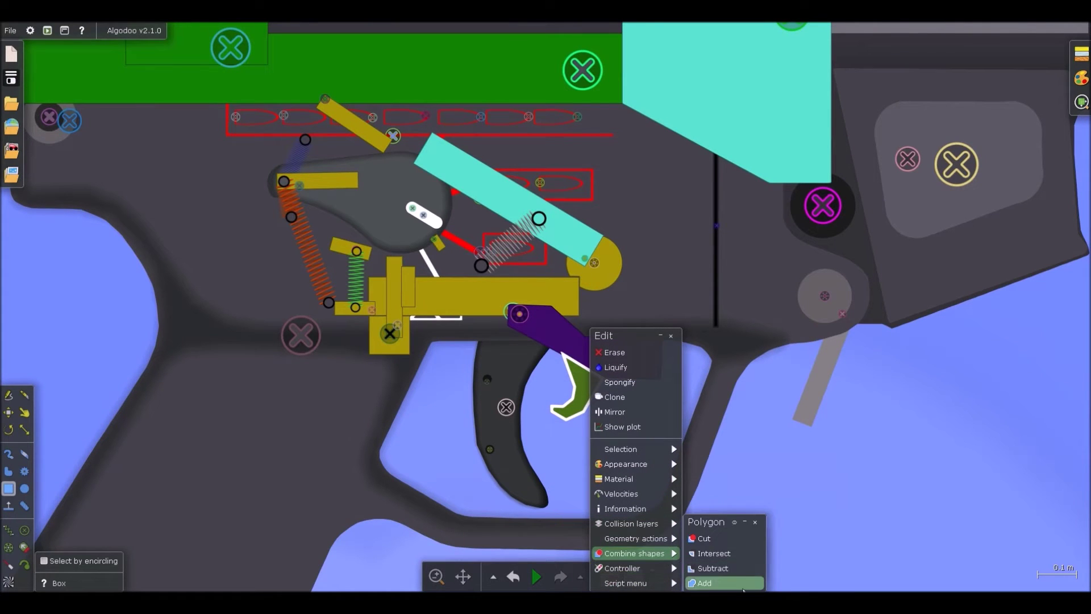
scroll(627, 407, up, 3)
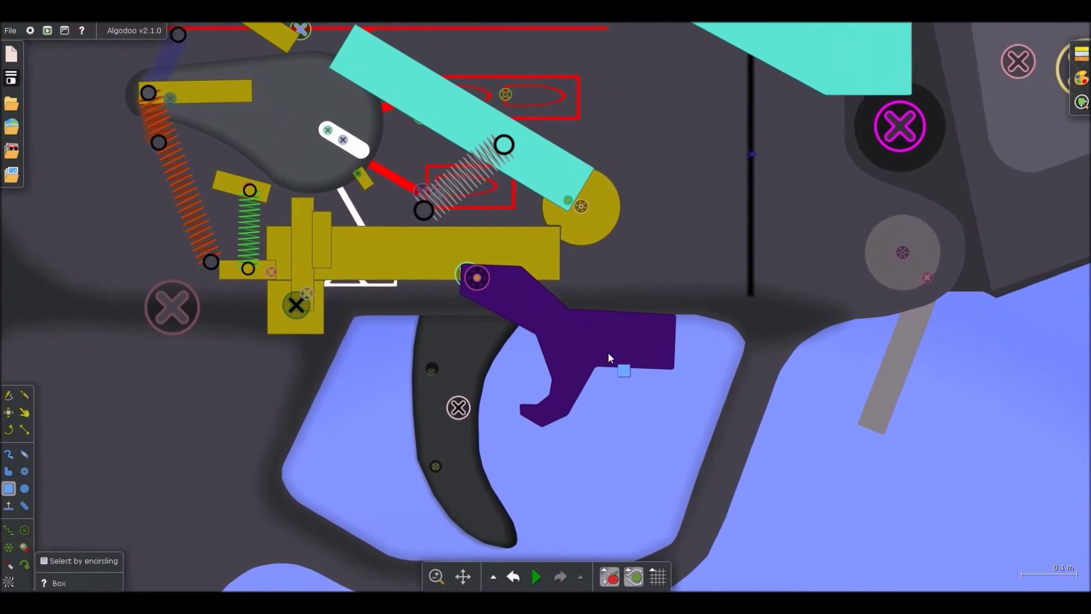
Step: Rotate the hooked purple lever back up over the yellow trigger bar and fine-tune its position
drag(608, 353, 420, 244)
scroll(350, 230, up, 3)
drag(329, 224, 325, 226)
scroll(428, 287, down, 4)
click(581, 370)
Step: Clone the hooked purple lever, transform the copy into a box, and place it over the cyan hammer beside the hook
scroll(454, 235, up, 2)
drag(438, 264, 585, 270)
right_click(578, 291)
mouse_move(597, 462)
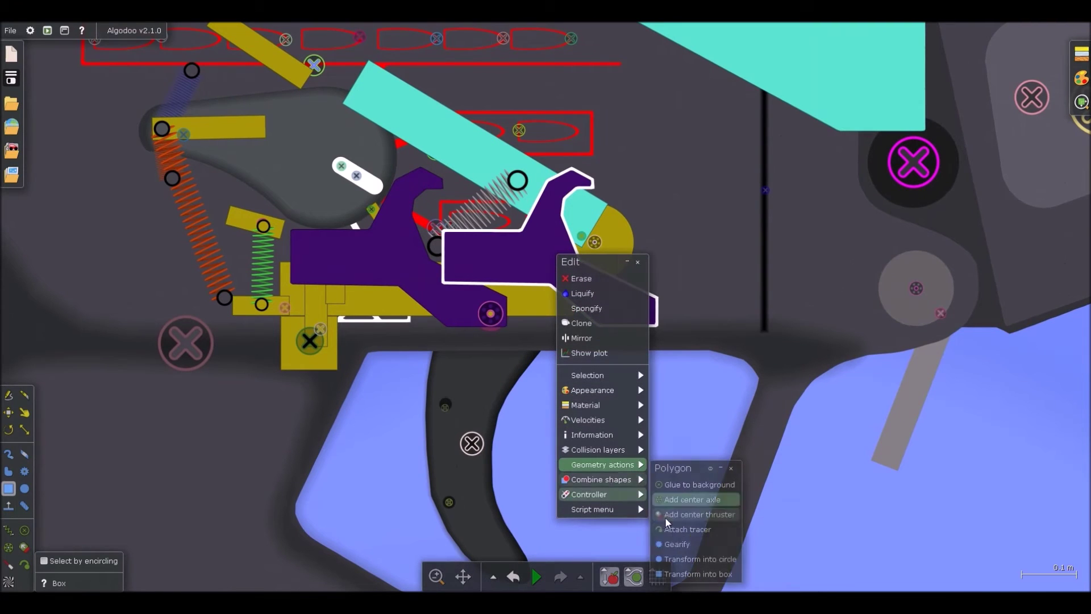
click(707, 570)
scroll(535, 295, up, 2)
drag(541, 321, 479, 218)
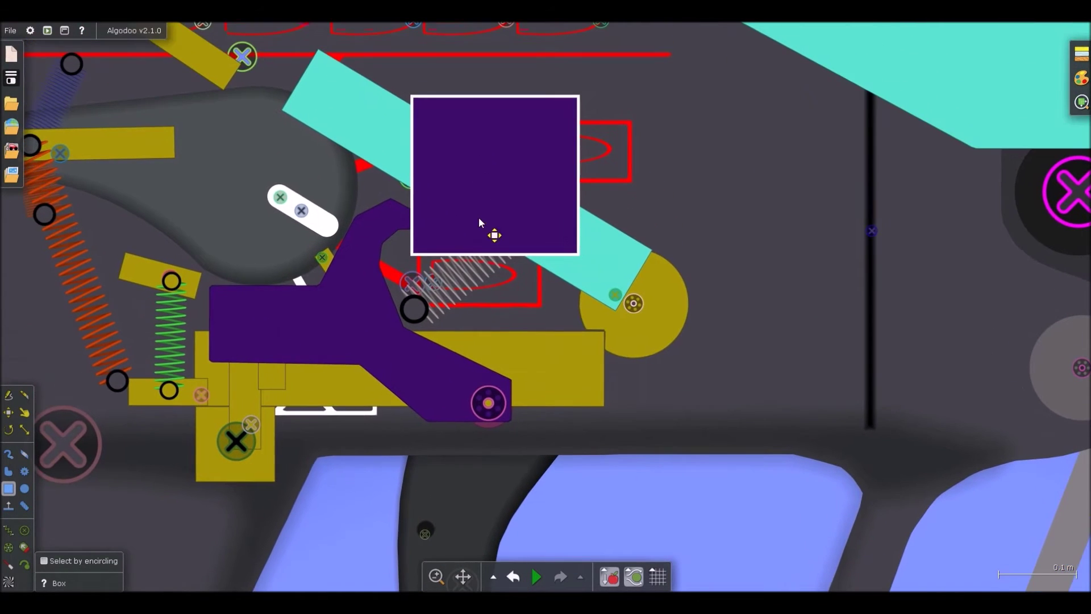
Step: Give the purple box and the hooked lever a density of 1000 kg/m², zero friction and zero restitution
shift+click(381, 252)
right_click(356, 248)
mouse_move(414, 400)
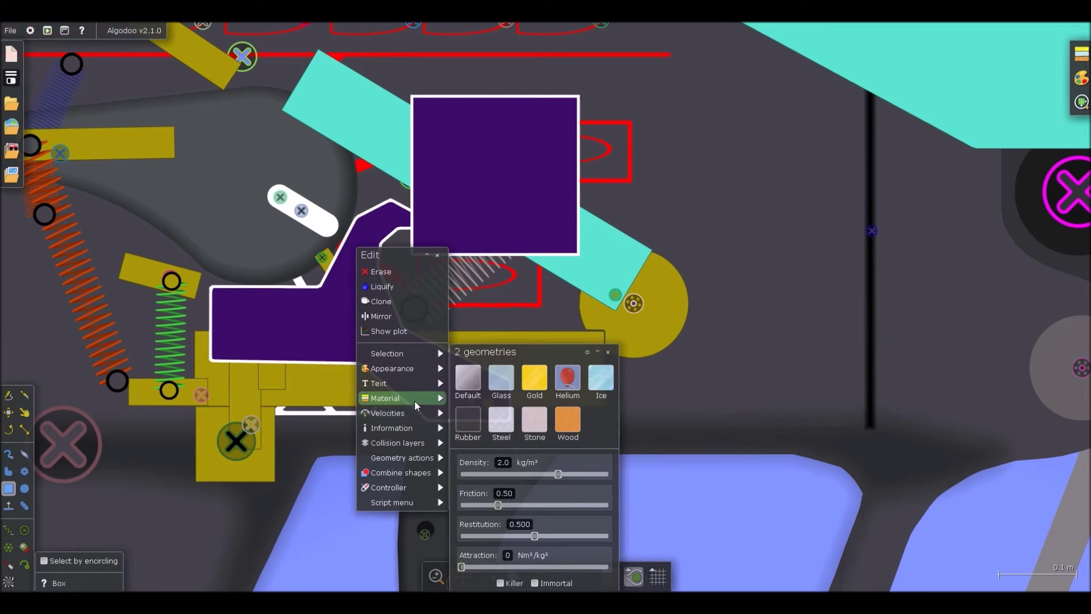
drag(578, 474, 651, 479)
click(461, 505)
click(454, 537)
click(522, 462)
text(0)
key(Return)
click(658, 489)
Step: Knife the purple box along a pointed outline and delete the upper part, leaving a small catch piece beside the hook
scroll(496, 220, down, 3)
scroll(496, 220, up, 4)
click(450, 234)
key(s)
key(k)
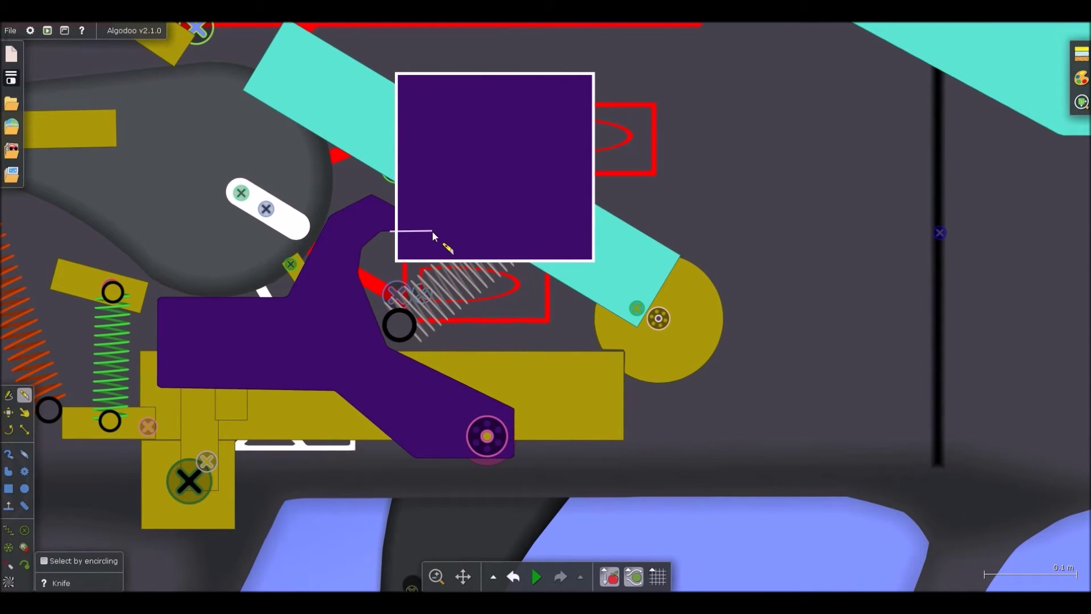
drag(461, 213, 504, 275)
key(Delete)
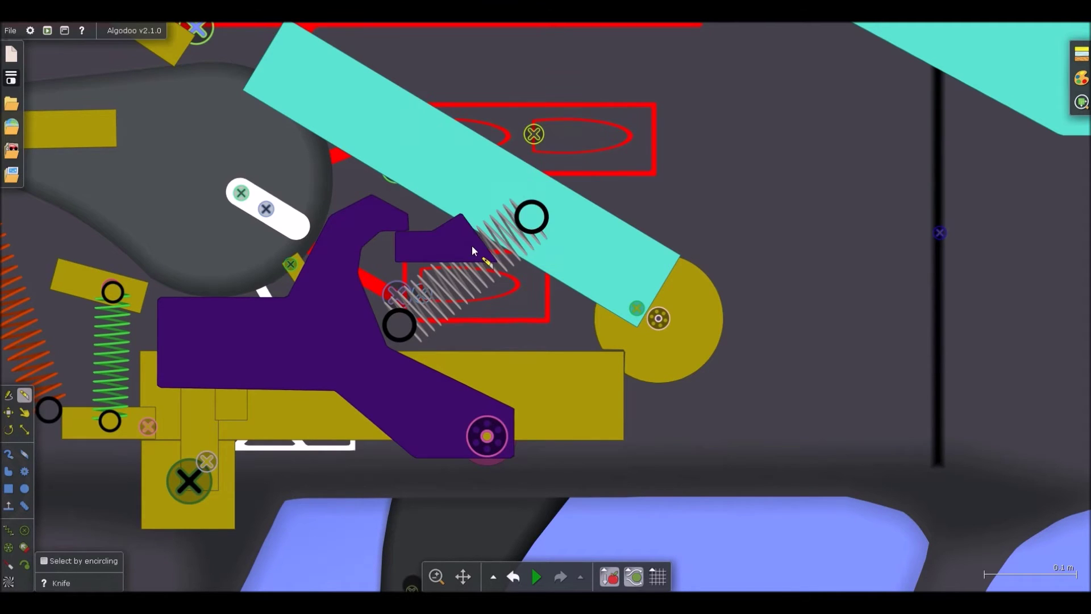
Step: Move the small catch piece up against the cyan hammer and scale the hooked lever down in height below it
key(s)
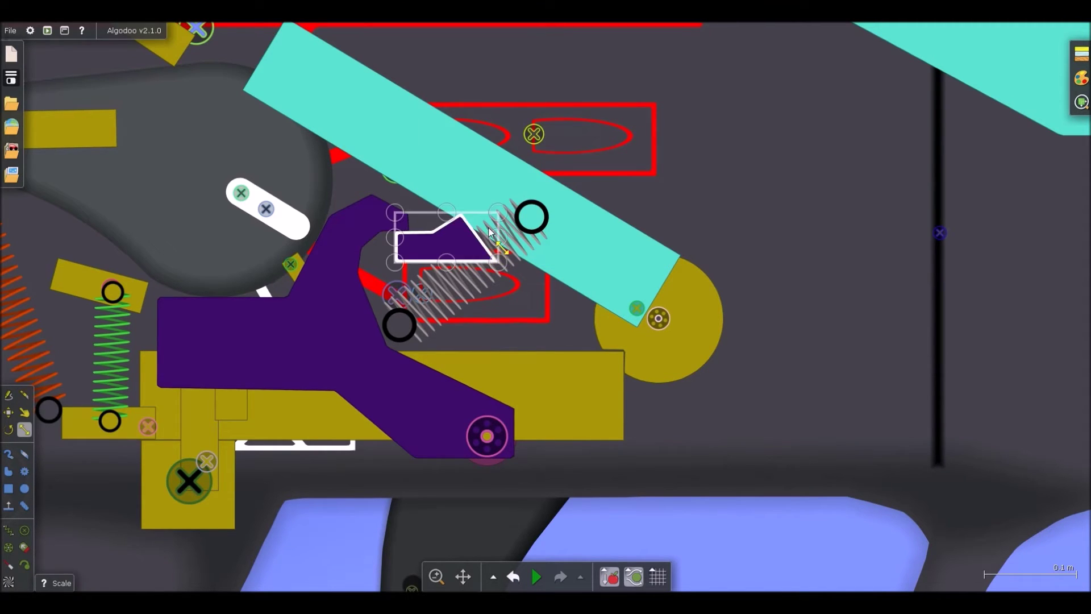
drag(444, 246, 471, 241)
click(343, 319)
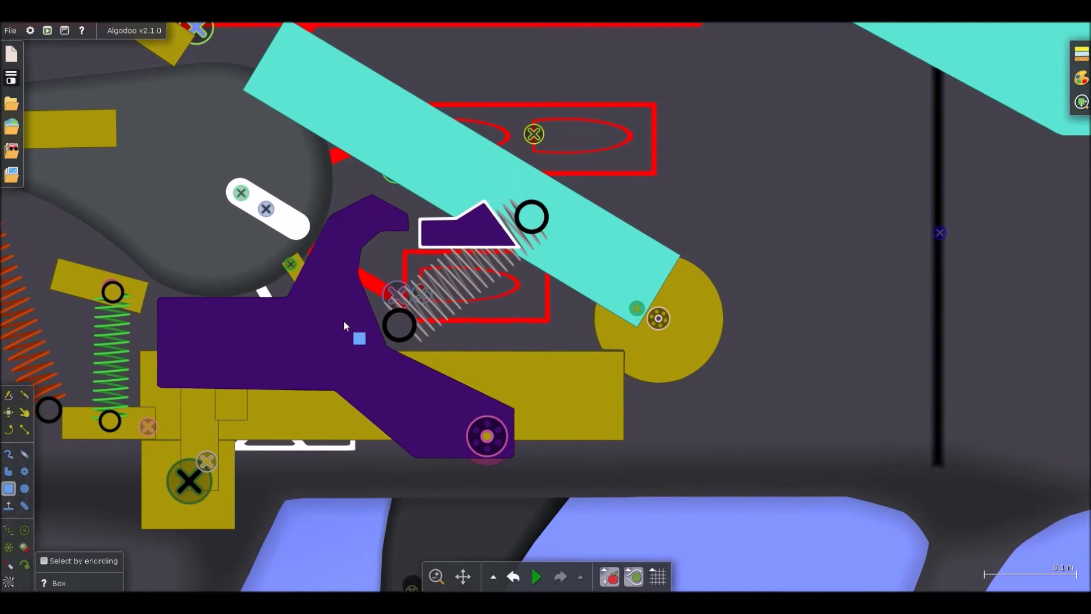
mouse_move(337, 203)
mouse_down()
mouse_move(338, 252)
mouse_move(471, 294)
mouse_up()
key(b)
scroll(384, 263, down, 3)
click(579, 481)
Step: Slice the lower corner nearest the hook off the purple catch piece and delete the offcut
scroll(427, 242, up, 3)
click(412, 256)
scroll(401, 248, up, 3)
key(k)
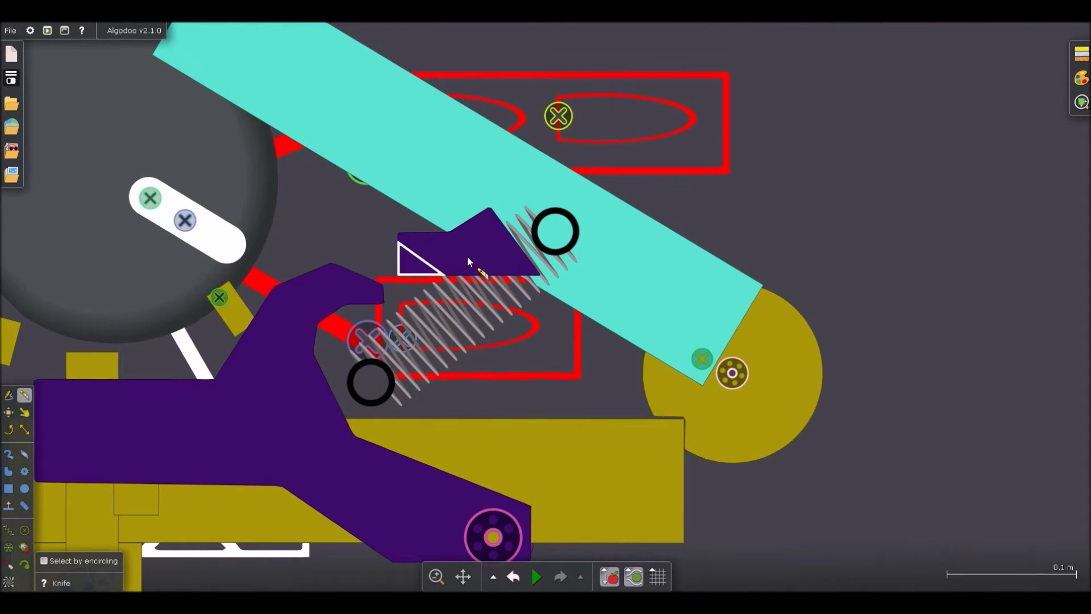
key(Delete)
Step: Stretch the catch piece downward, then cut its lower edge at a slant and delete the offcut
click(450, 255)
key(x)
drag(470, 275, 468, 314)
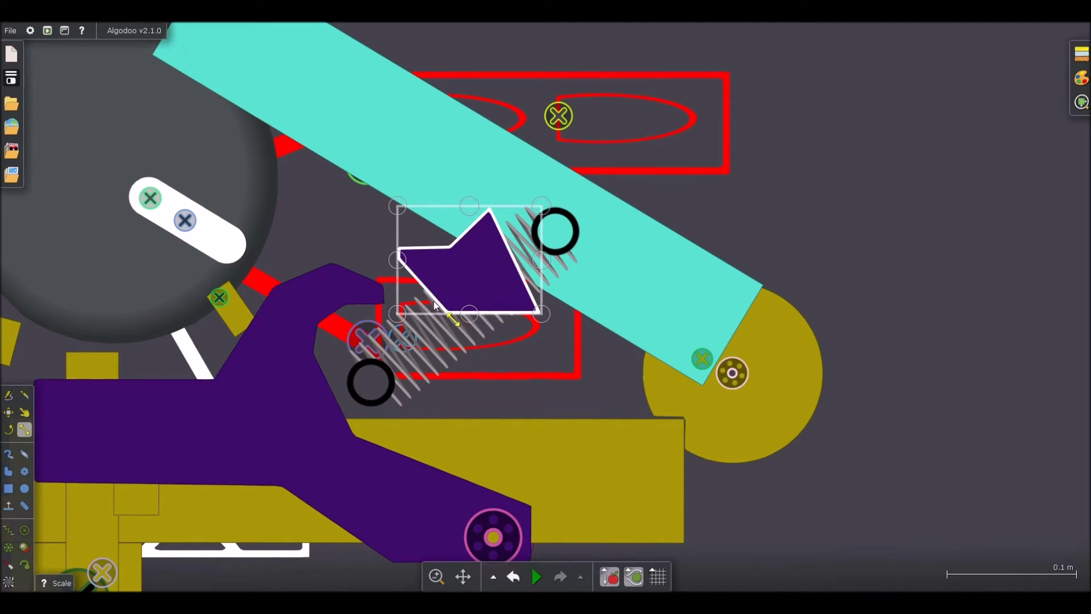
key(k)
drag(449, 292, 525, 258)
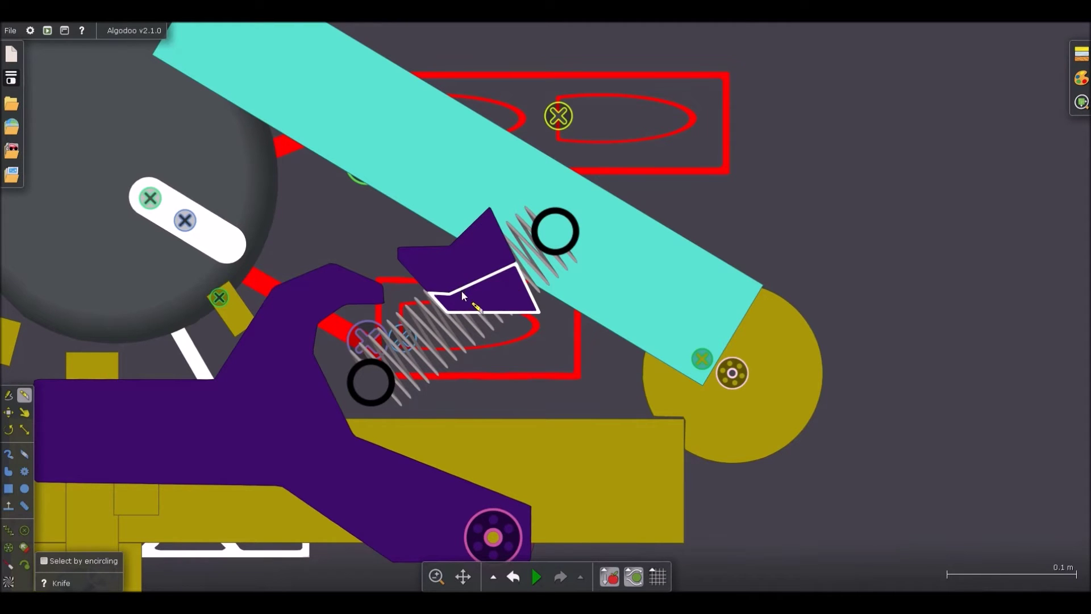
key(Delete)
Step: Fixate the catch piece to the cyan hammer, then briefly run the simulation and undo the resulting movement
scroll(456, 258, up, 2)
key(f)
click(489, 235)
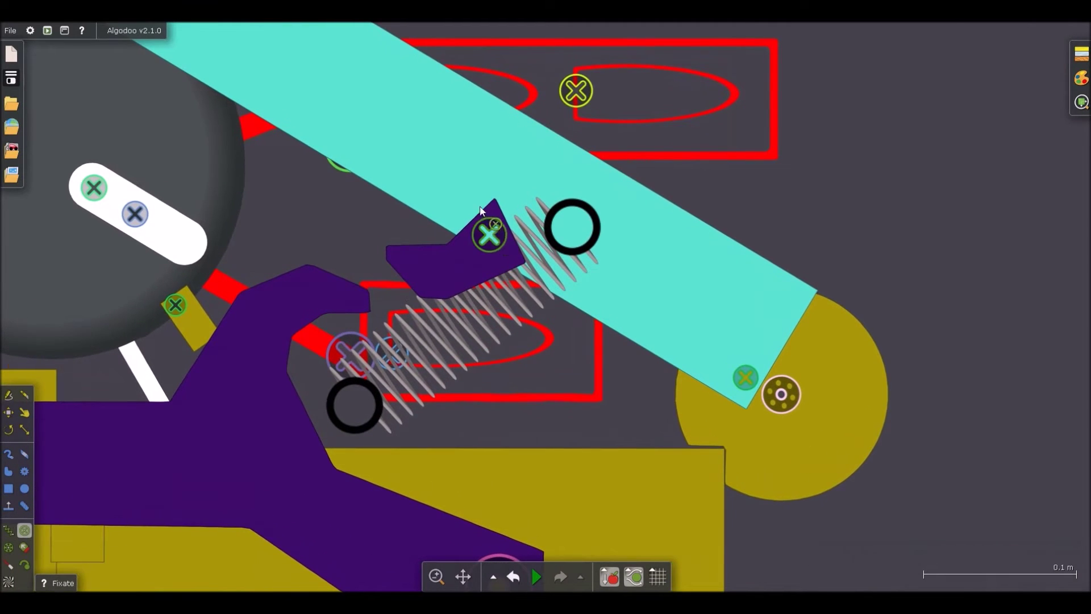
scroll(480, 211, down, 3)
key(d)
key(space)
key(ctrl+z)
Step: Cut a rectangular step out of the upper rear corner of the purple lever and delete the offcut
scroll(448, 208, down, 3)
key(b)
scroll(384, 291, up, 3)
scroll(203, 271, up, 1)
scroll(175, 264, up, 1)
key(k)
mouse_move(175, 264)
mouse_down()
mouse_move(239, 264)
mouse_move(241, 192)
mouse_up()
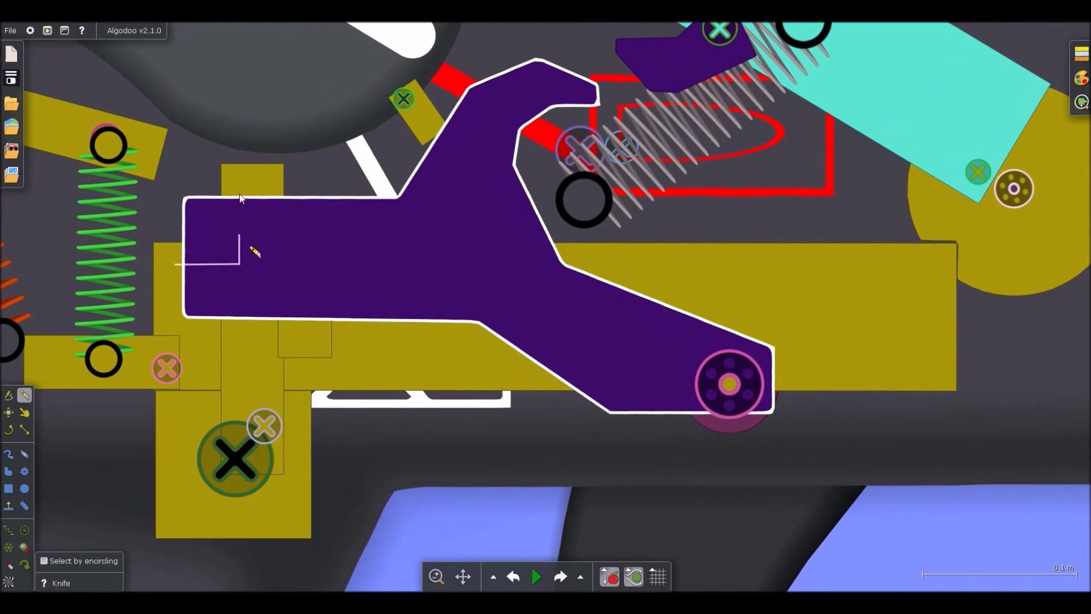
ctrl+click(274, 236)
key(Delete)
Step: Clone the notched purple lever and transform the copy into a box
scroll(274, 235, down, 3)
key(b)
scroll(252, 265, up, 1)
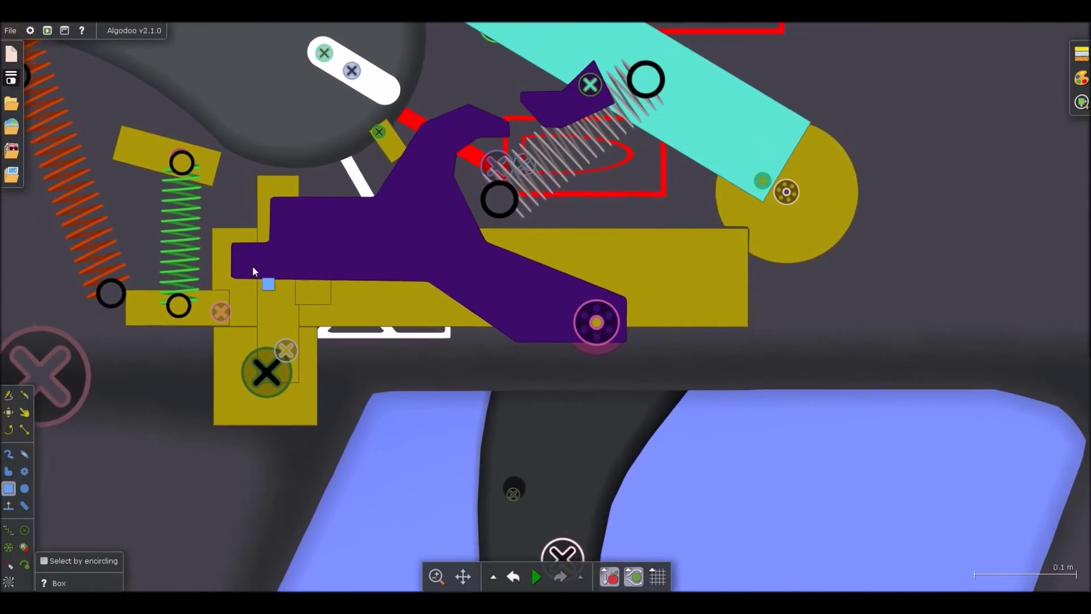
scroll(259, 267, up, 4)
click(331, 264)
drag(331, 264, 88, 218)
scroll(91, 222, down, 1)
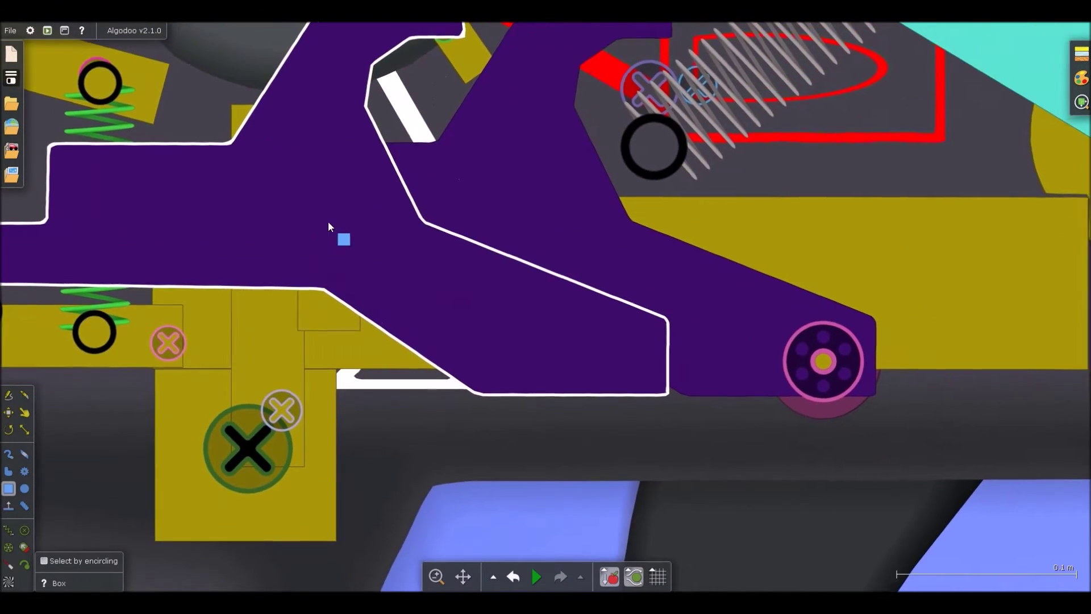
scroll(329, 222, down, 3)
right_click(328, 222)
mouse_move(370, 431)
click(477, 539)
Step: Shrink the purple box to a small bar, place it above the lever's rear step, and fix it there as a stop
drag(389, 230, 395, 218)
key(s)
drag(494, 135, 234, 234)
scroll(234, 221, up, 3)
key(b)
key(g)
Step: Run the simulation, restore the displaced lever, and test the lever's movement against the small stop bar
scroll(290, 195, down, 4)
key(space)
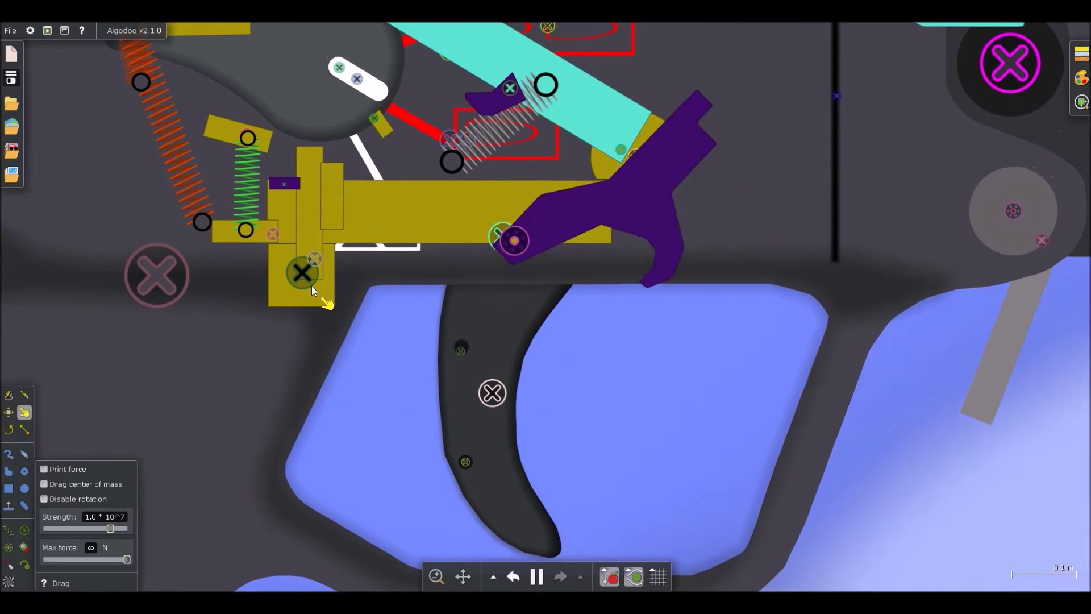
key(ctrl+z)
key(s)
key(d)
scroll(302, 202, down, 1)
scroll(316, 203, up, 1)
key(space)
drag(313, 204, 296, 180)
key(space)
Step: Check the collision layers of the small stop bar and the hammer's catch piece
key(b)
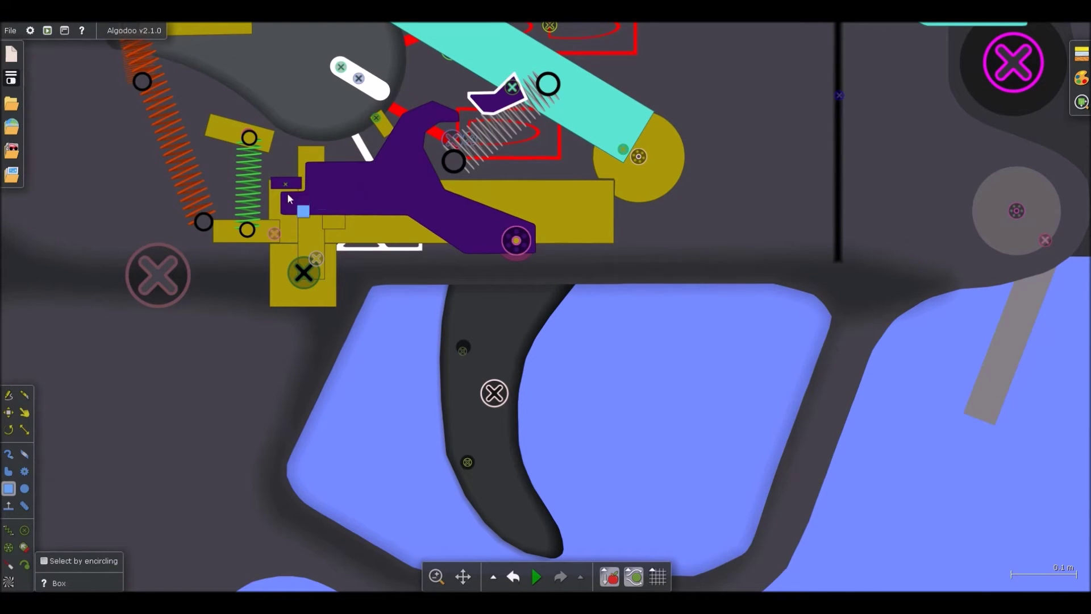
right_click(297, 182)
mouse_move(338, 374)
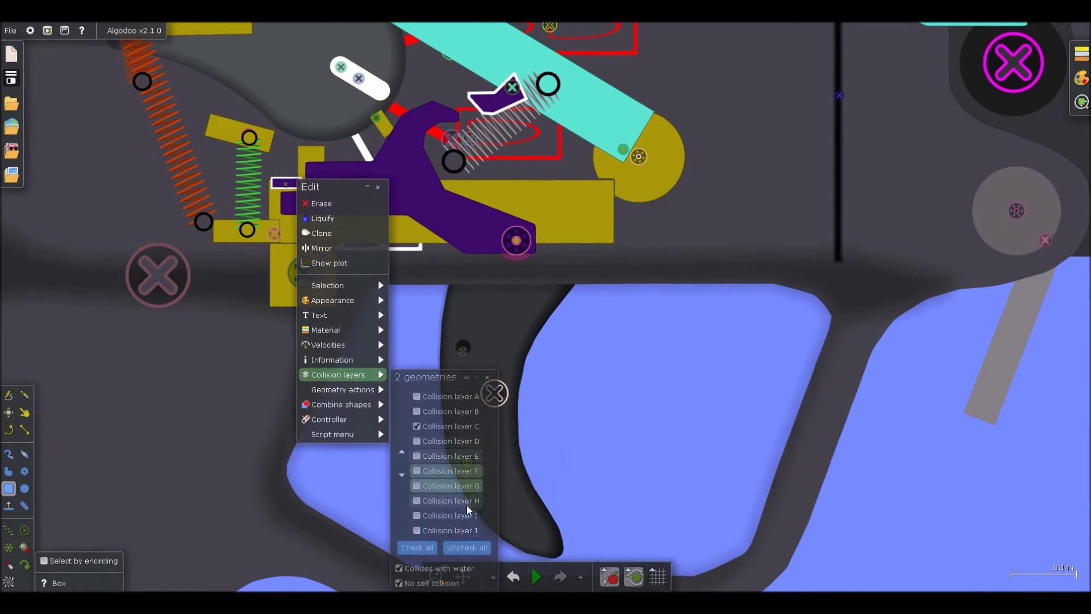
key(Escape)
Step: Clone the small stop bar, place the copy on the yellow trigger bar beneath the purple lever, and fixate it
key(d)
mouse_move(324, 162)
mouse_down()
mouse_move(284, 188)
mouse_move(299, 261)
mouse_up()
key(space)
key(b)
scroll(323, 179, up, 3)
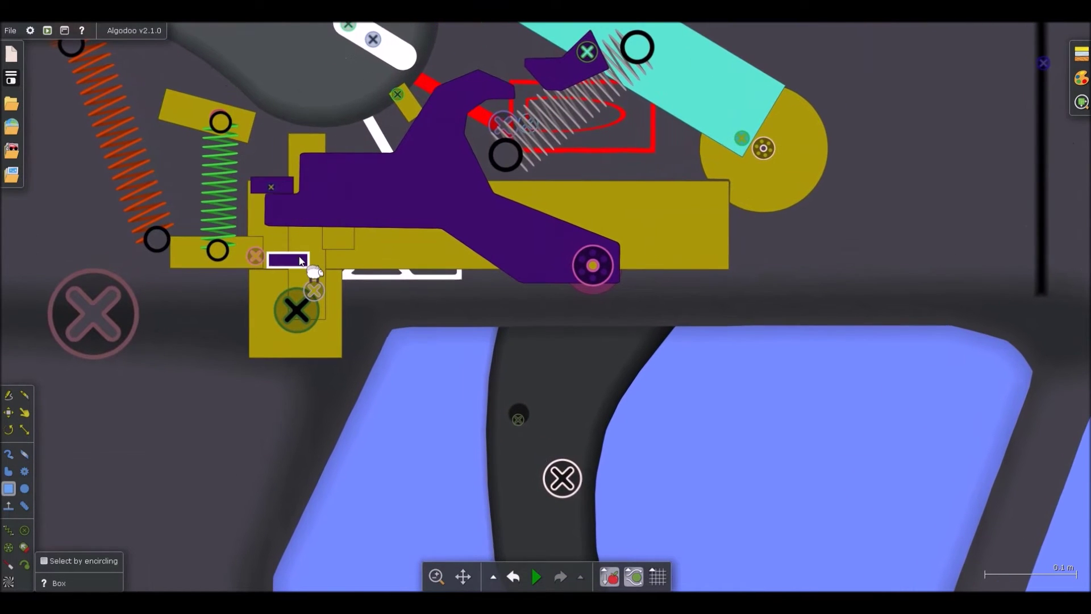
key(f)
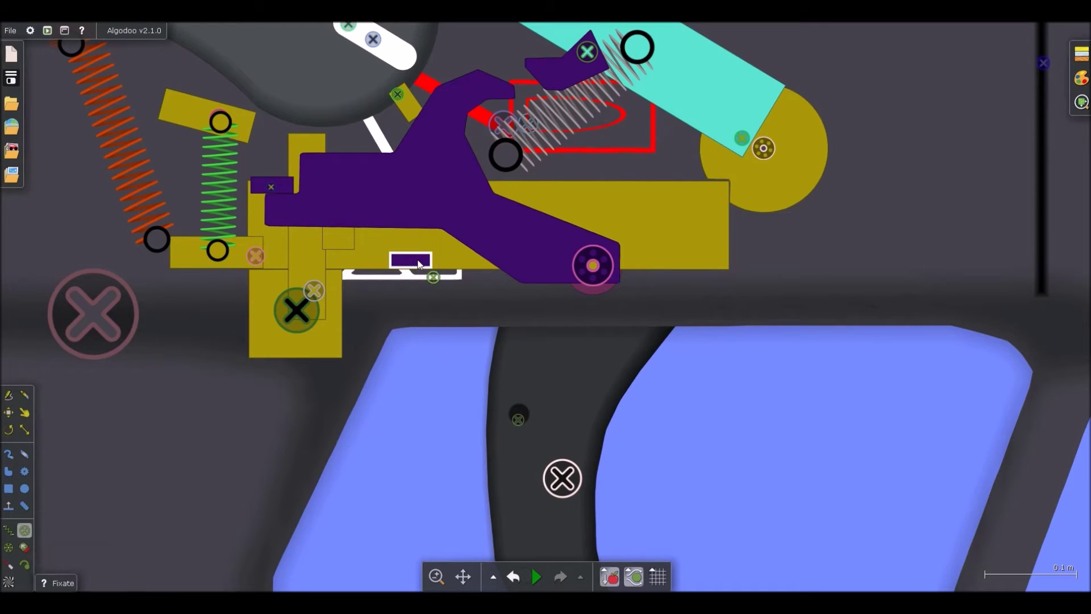
click(417, 259)
Step: Run the simulation and swing the purple lever to test its contact with the rear stop bar
key(d)
key(space)
drag(347, 160, 338, 196)
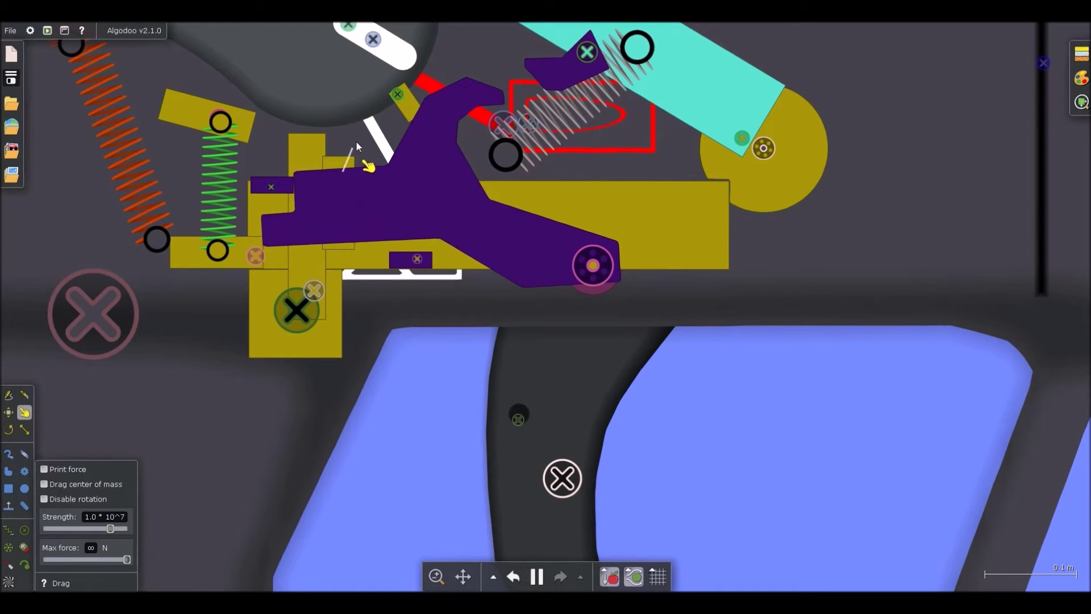
drag(352, 148, 407, 58)
Step: Narrow the stop above the lever's rear tip, then run the simulation and pull the lever up against it
scroll(292, 169, up, 3)
key(b)
click(287, 187)
key(x)
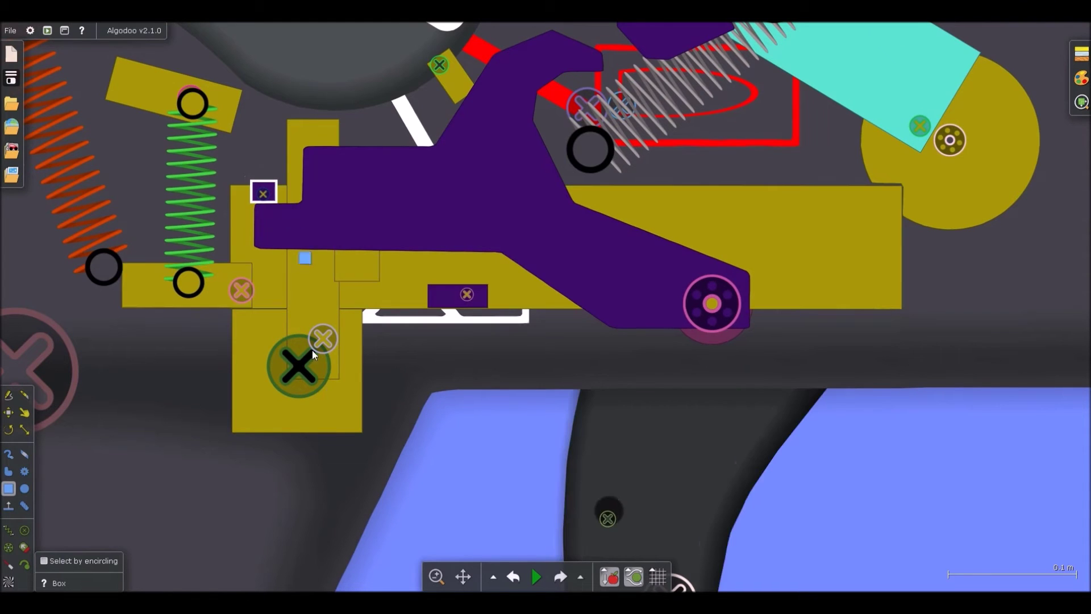
key(d)
scroll(392, 221, down, 1)
key(space)
drag(378, 233, 396, 129)
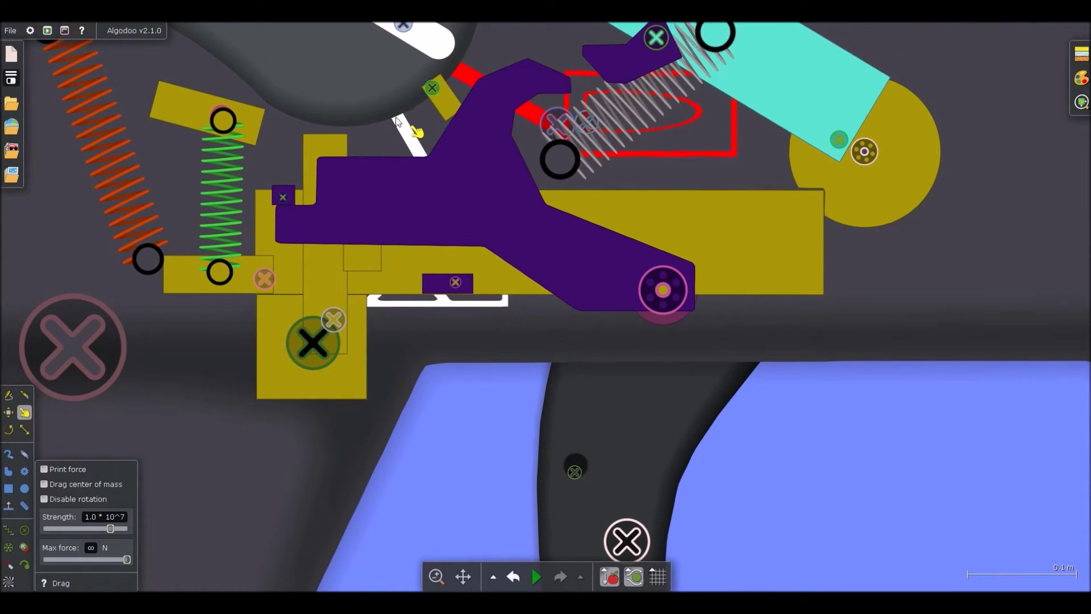
Step: Attach a spring between the small bar on the trigger bar and the purple lever, with a spring constant of 15000 N/m
scroll(396, 120, down, 3)
scroll(399, 145, up, 1)
key(s)
scroll(414, 185, up, 2)
drag(408, 209, 414, 132)
right_click(413, 168)
mouse_move(441, 287)
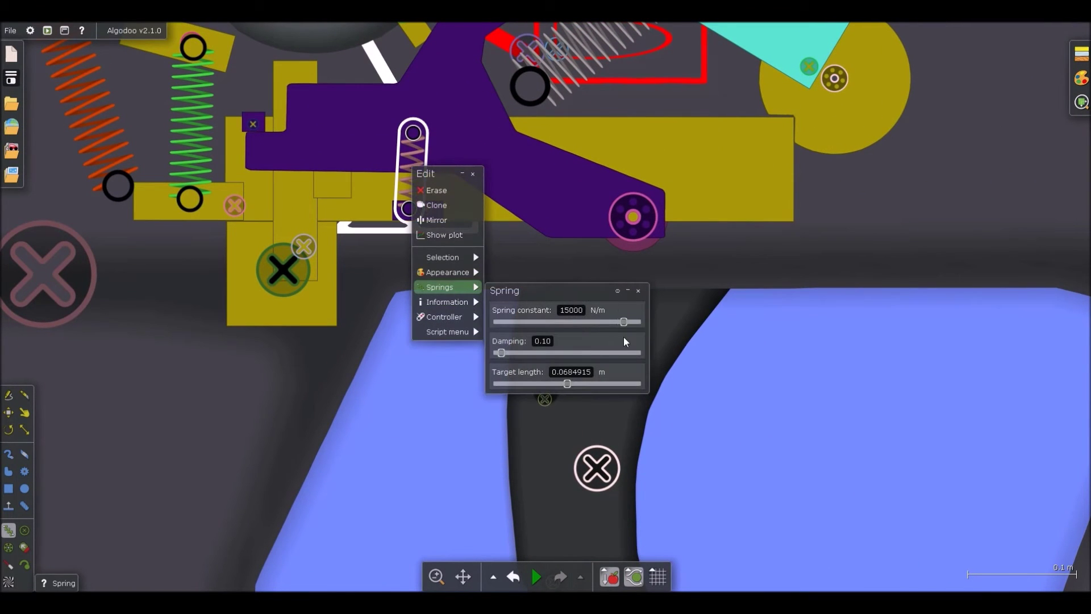
scroll(684, 408, down, 3)
Step: Open the purple lever's material settings, then run the simulation and test the trigger with the hammer and hook
right_click(445, 179)
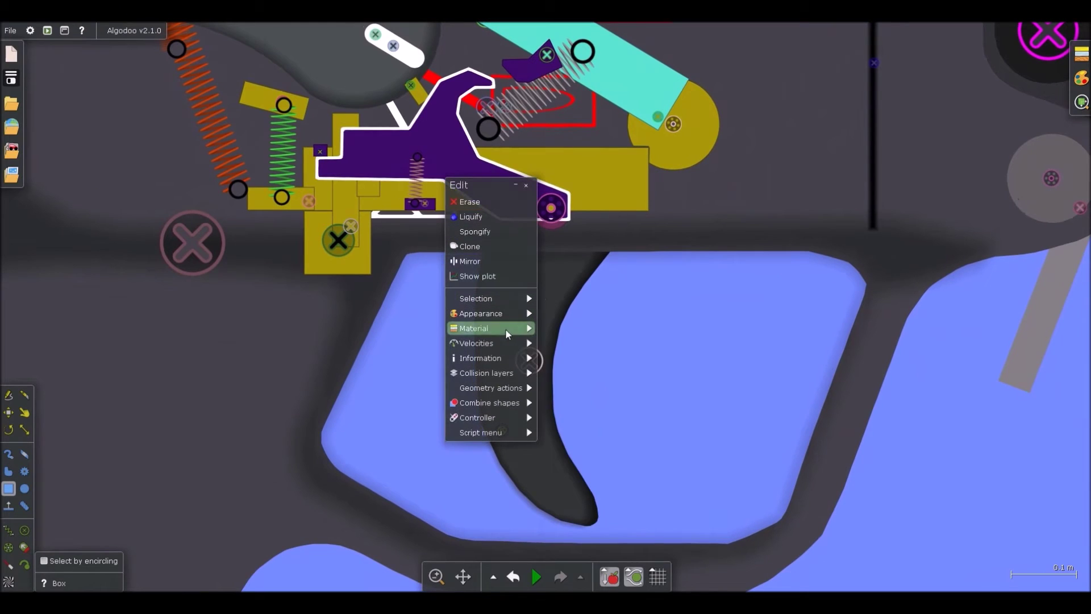
mouse_move(506, 329)
click(732, 389)
scroll(387, 246, down, 3)
key(d)
key(space)
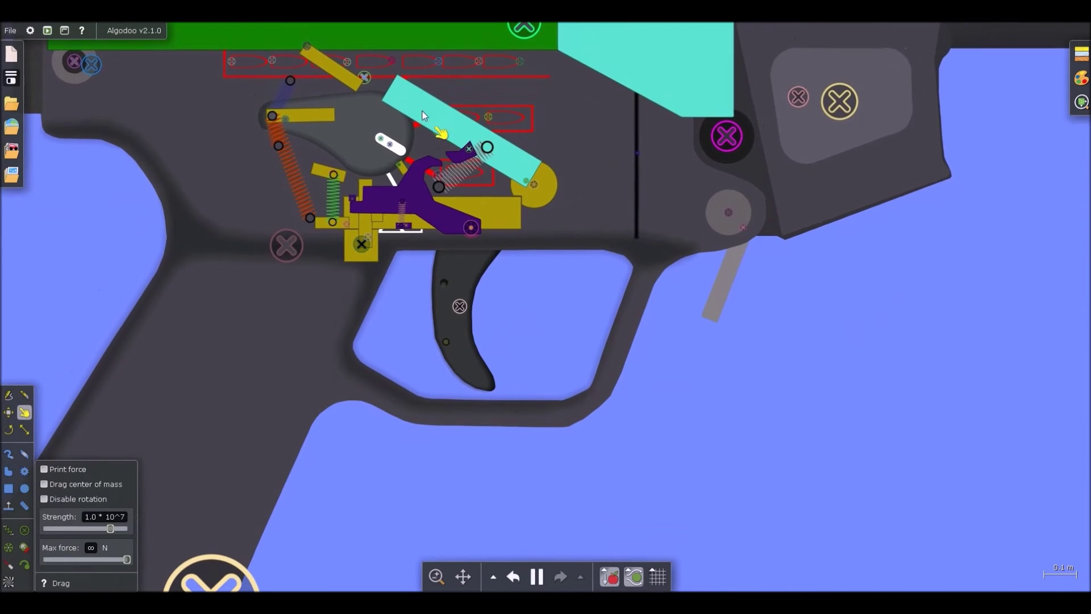
drag(328, 195, 261, 153)
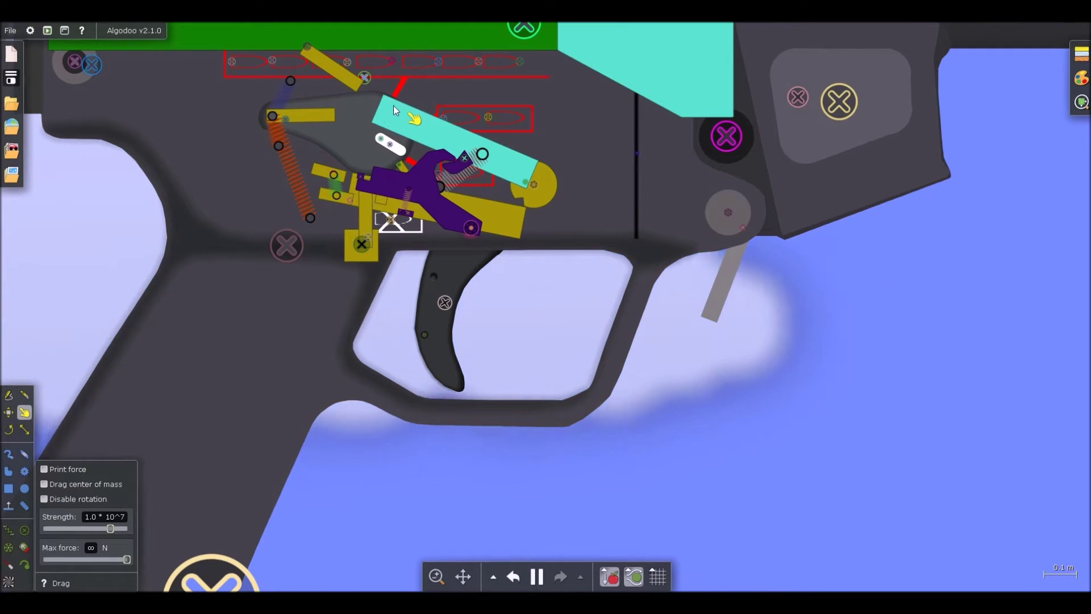
Step: Work the hammer and trigger parts again in the running simulation, then stop it
scroll(409, 199, down, 3)
scroll(394, 188, up, 2)
scroll(358, 174, down, 3)
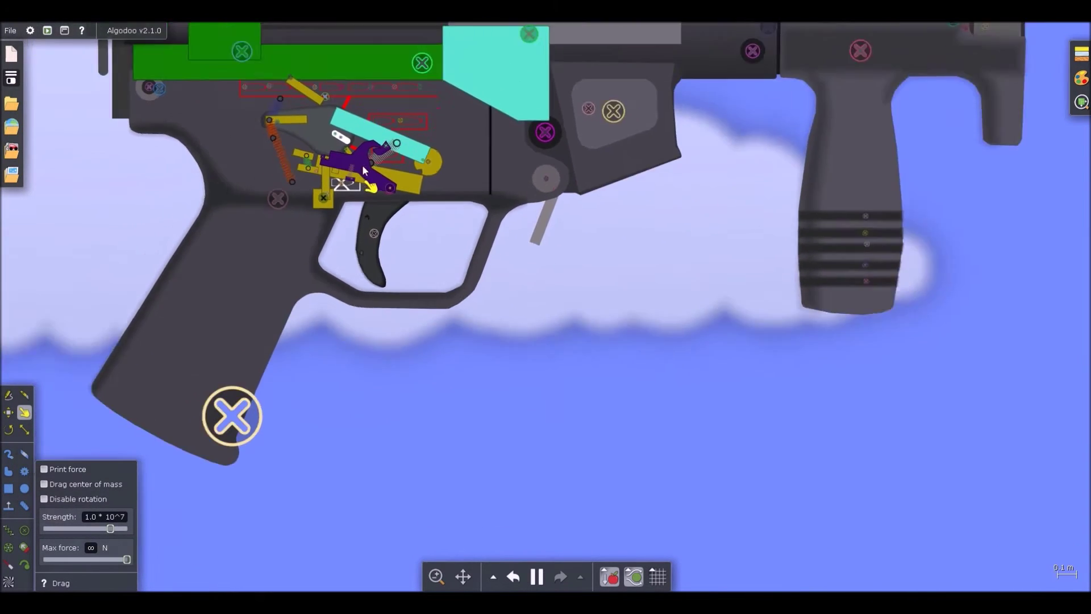
scroll(425, 110, up, 3)
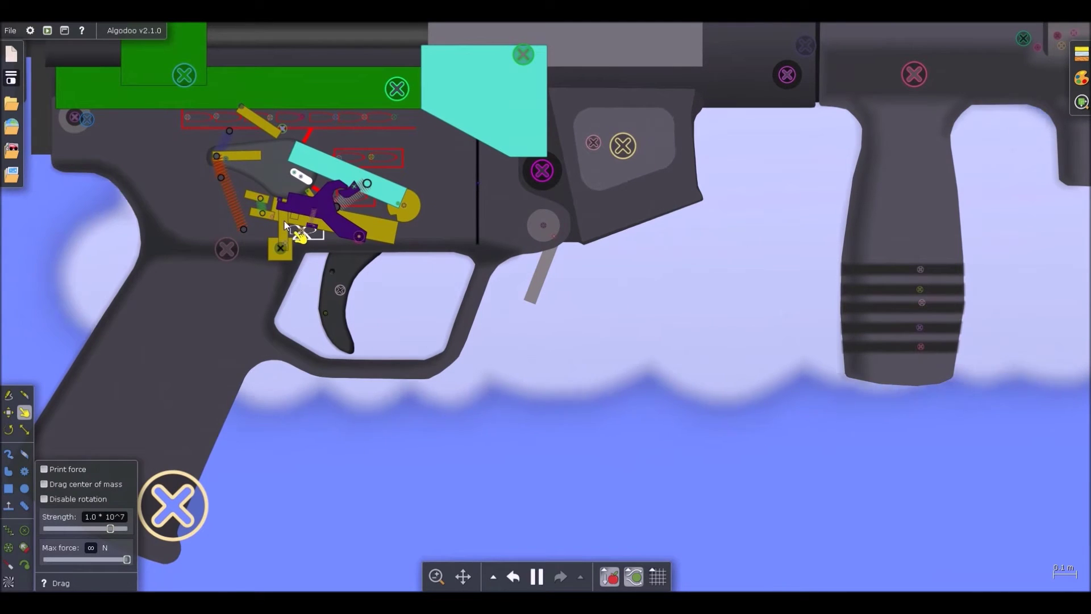
drag(325, 157, 254, 213)
scroll(299, 209, up, 5)
drag(191, 338, 74, 523)
key(space)
Step: Slice a sliver off the yellow disc beside the trigger bar's upper front corner and delete it
key(b)
scroll(512, 206, up, 1)
scroll(512, 206, up, 3)
scroll(488, 297, up, 4)
key(k)
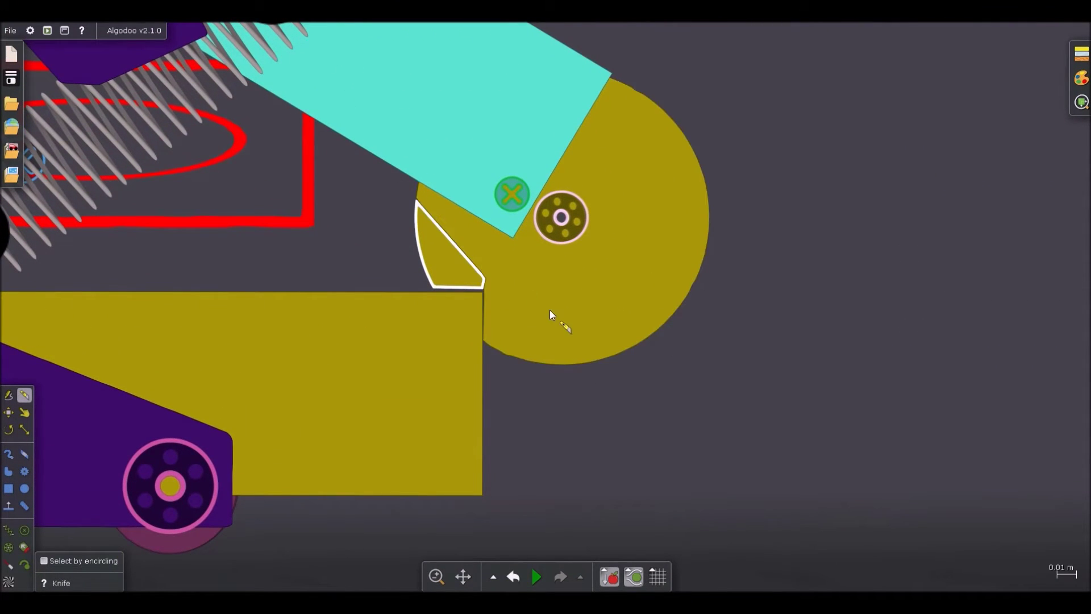
key(Delete)
Step: Run the simulation, pull the cyan hammer down onto the lever's hook, and pause
scroll(527, 251, down, 8)
key(d)
key(space)
drag(410, 158, 193, 285)
key(space)
Step: Open the purple lever's density setting, then resume the simulation and swing the lever down off the hammer's catch
key(b)
scroll(352, 263, up, 1)
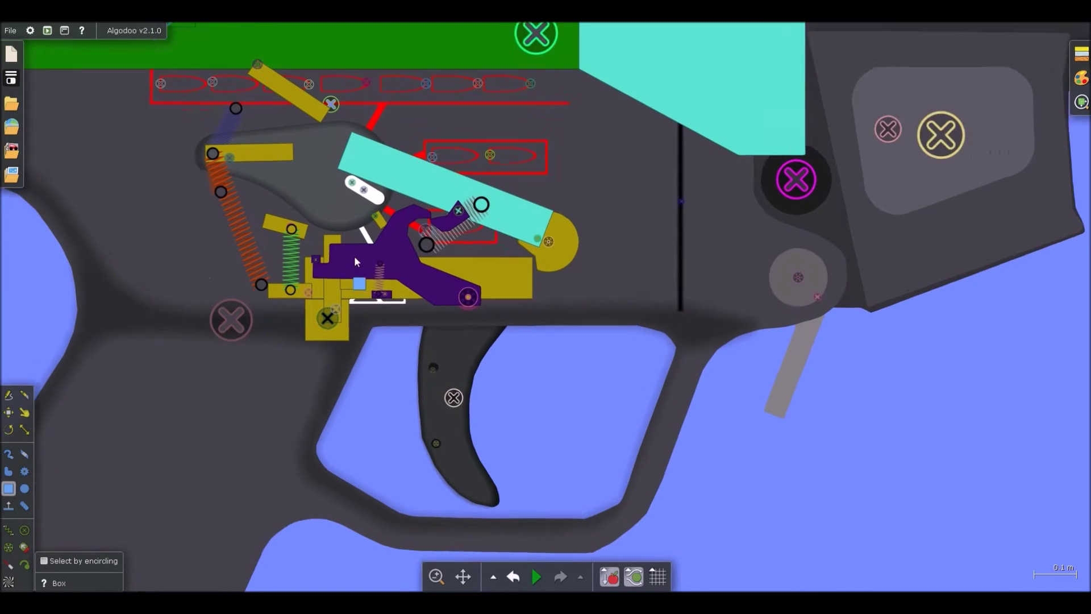
right_click(414, 240)
mouse_move(452, 388)
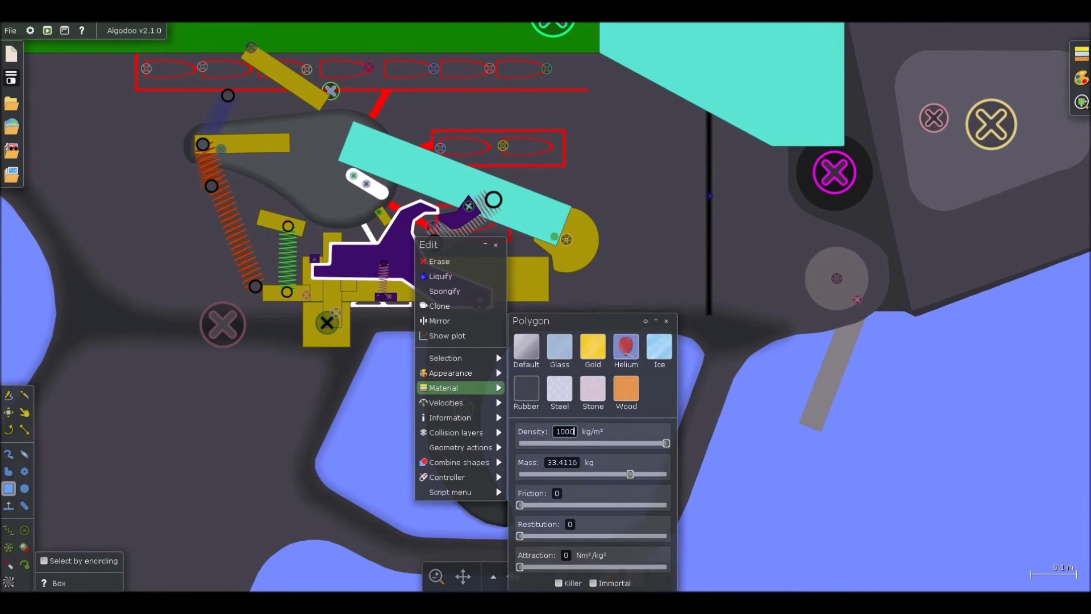
key(space)
key(d)
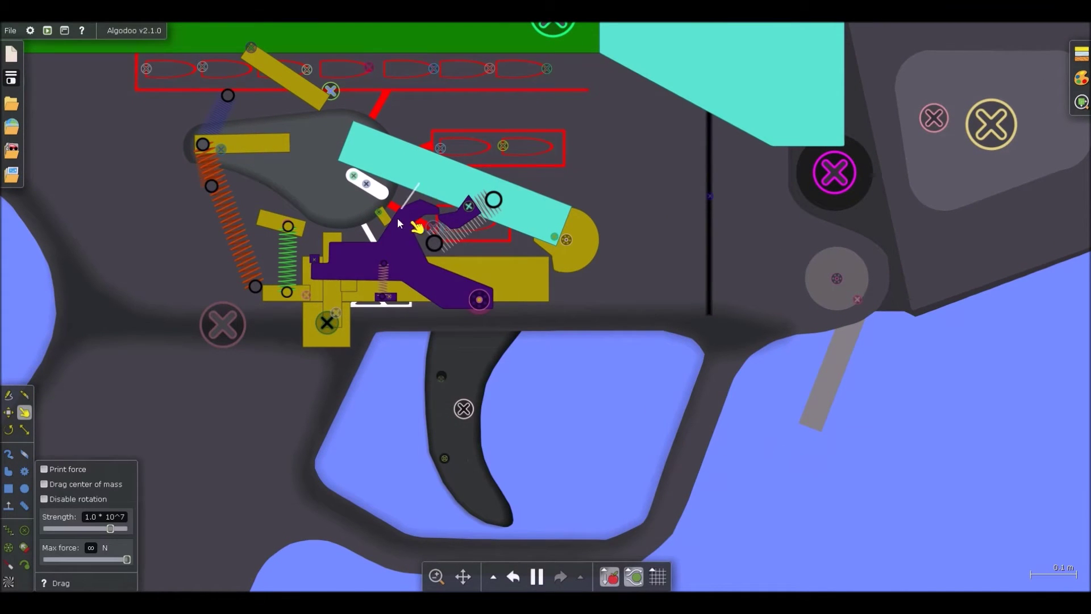
drag(398, 219, 362, 308)
Step: Set the target length of the purple lever's spring to 0.135 m
right_click(382, 284)
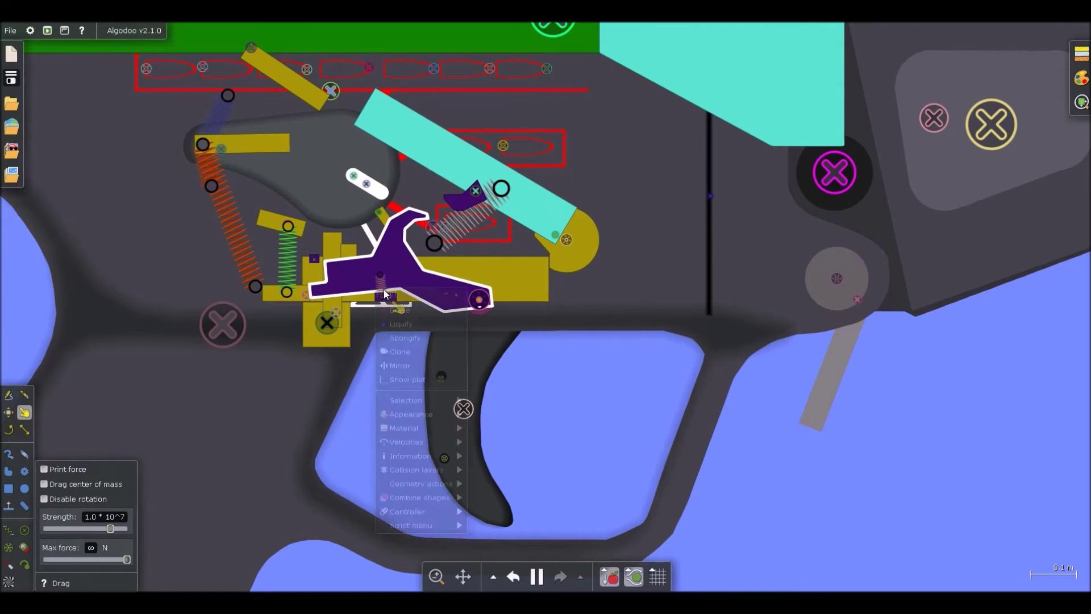
mouse_move(437, 402)
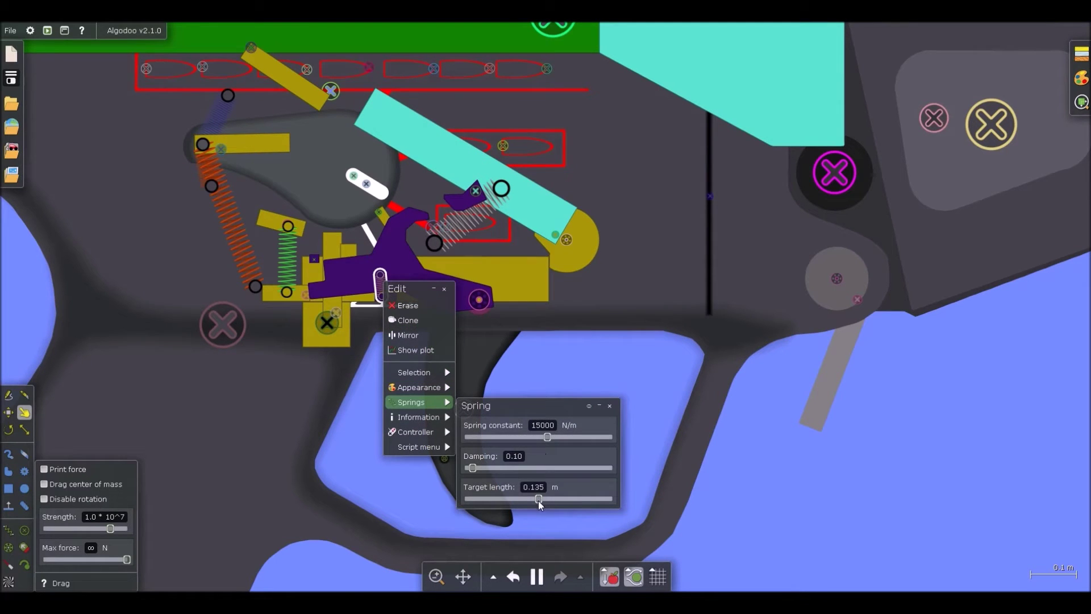
scroll(403, 268, up, 3)
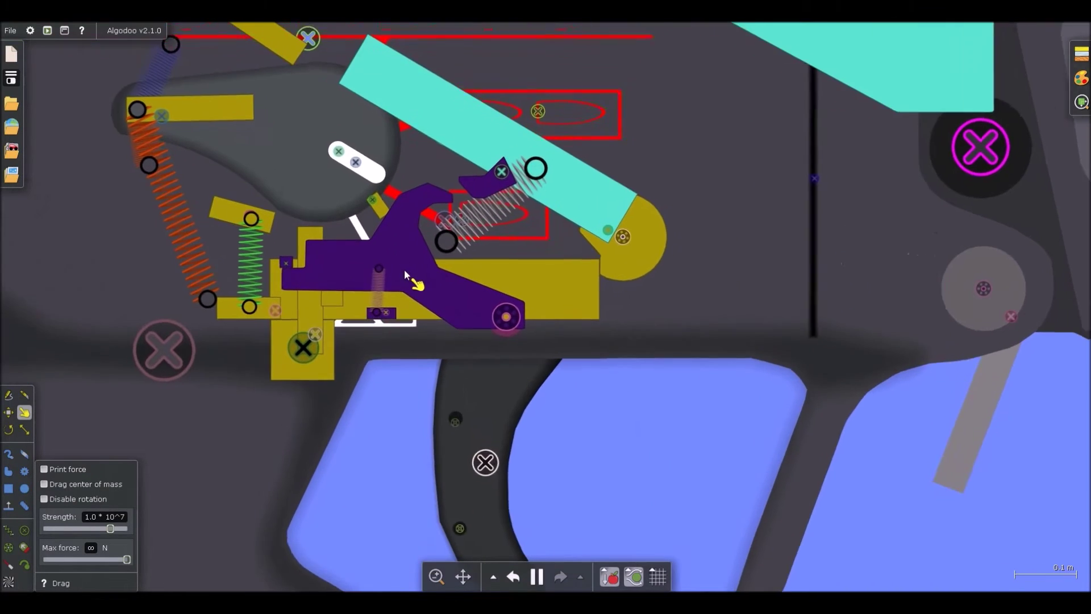
Step: Slice the upper rear corner off the purple lever's rear arm and delete the cut piece
key(space)
key(b)
click(445, 297)
key(s)
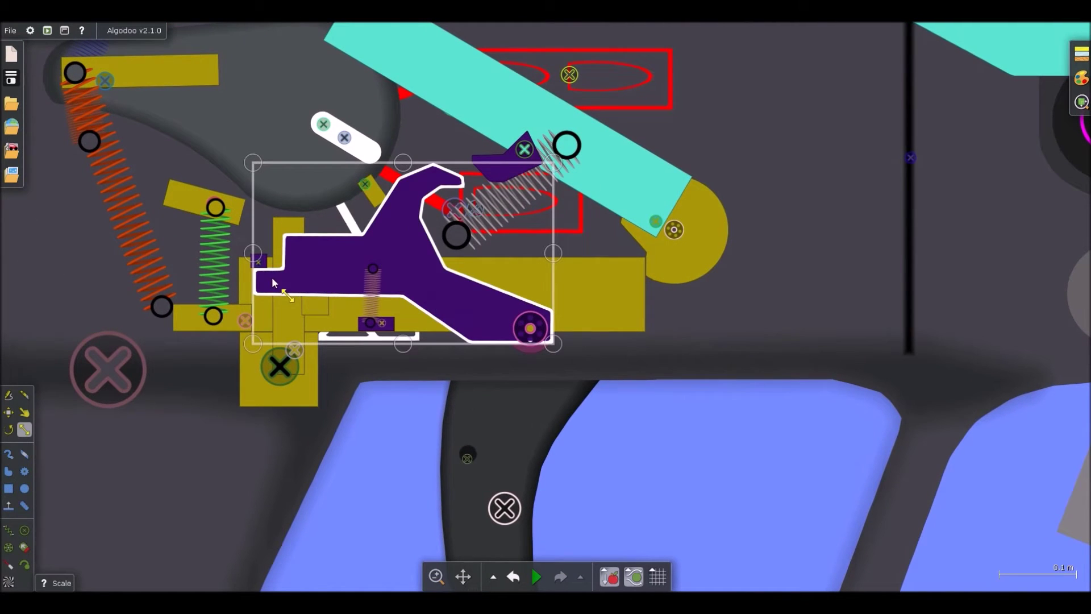
drag(252, 259, 329, 222)
key(k)
ctrl+click(336, 253)
key(Delete)
Step: Run the simulation to test the trimmed purple lever with the hammer, and pause it
scroll(394, 237, down, 3)
key(space)
key(d)
drag(325, 179, 158, 337)
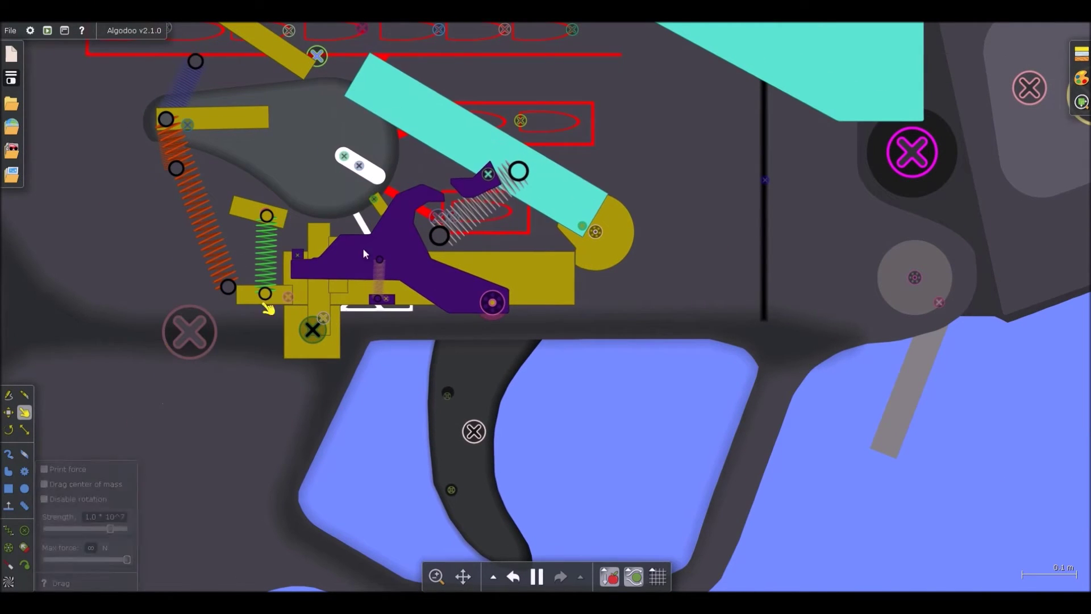
key(b)
key(space)
Step: Resume the simulation, pull the trigger and bring the cyan hammer down below the lever's hook, and pause
scroll(466, 177, up, 3)
click(473, 191)
key(space)
scroll(473, 192, down, 3)
key(g)
drag(253, 272, 265, 258)
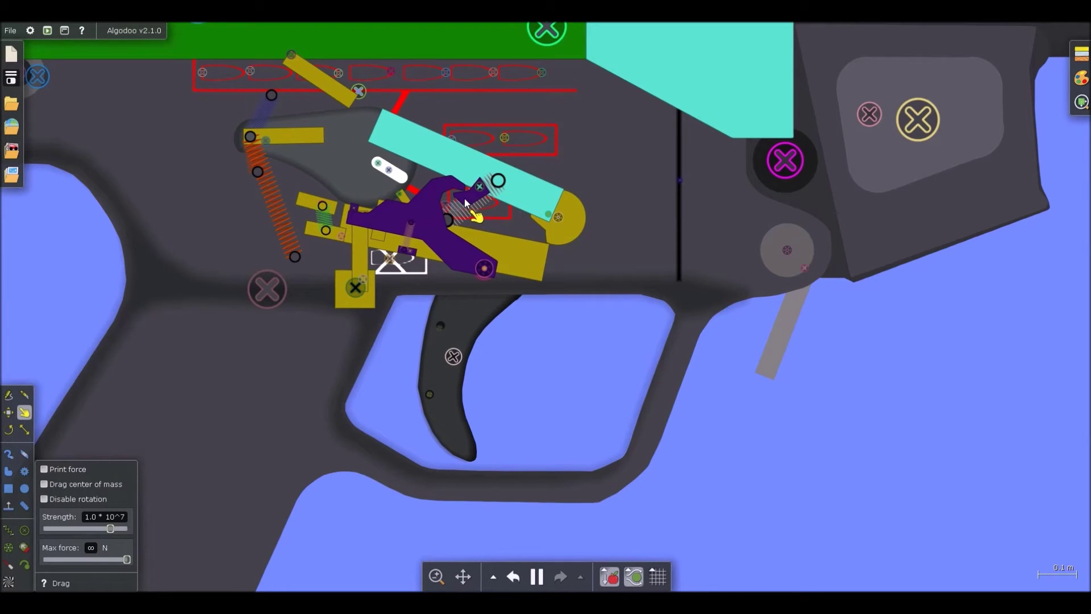
scroll(467, 202, up, 2)
key(space)
drag(216, 346, 146, 420)
key(space)
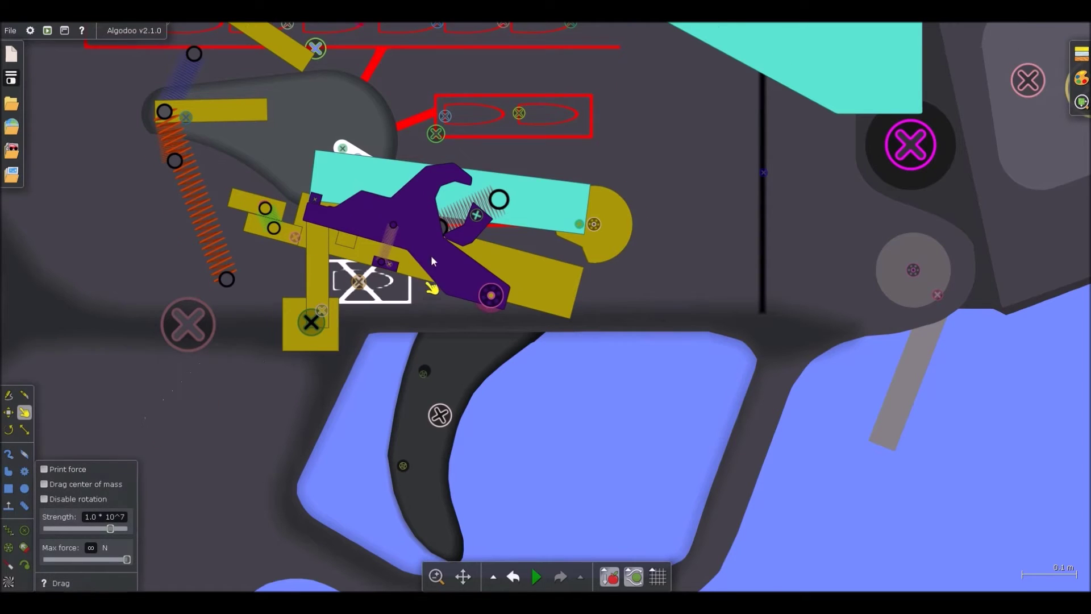
Step: Reposition the small purple catch on the cyan hammer, tilting it and shifting it farther into the bar
scroll(432, 258, up, 2)
key(b)
drag(477, 202, 457, 204)
key(ctrl+z)
Step: Run the simulation, pull the bolt carrier back with the charging handle, and pause
key(d)
scroll(482, 193, down, 4)
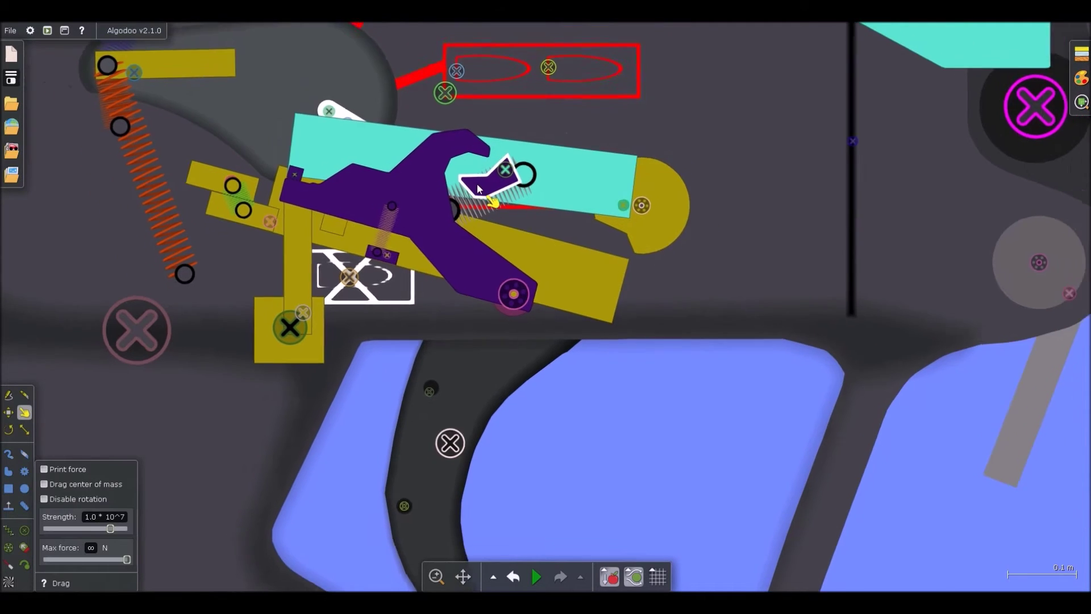
key(space)
scroll(433, 310, down, 5)
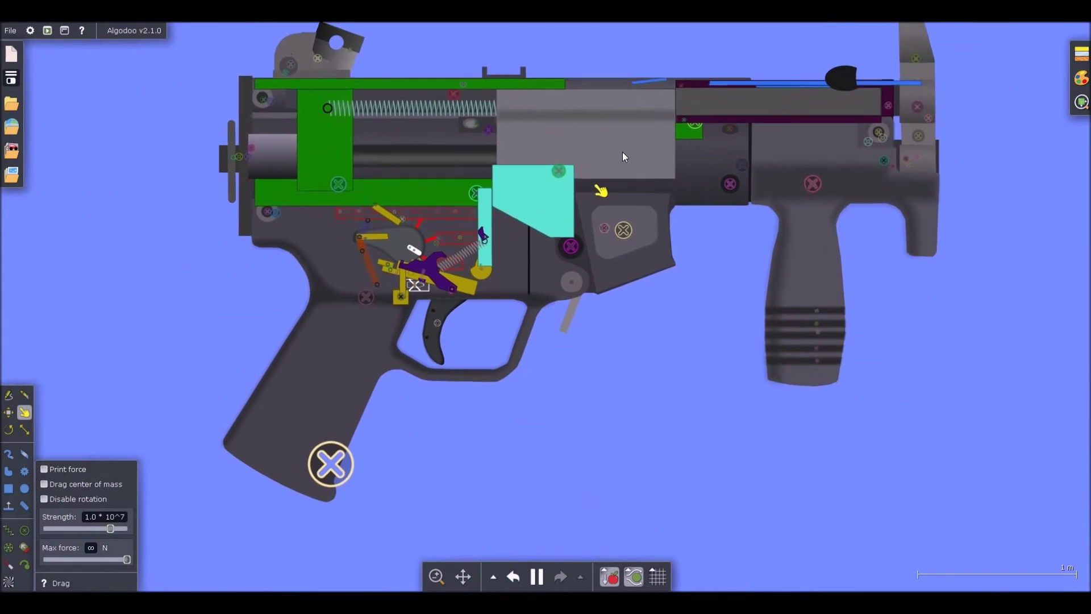
drag(751, 102, 519, 141)
drag(635, 135, 626, 193)
key(space)
Step: Trim a strip off the inner faces of the hammer's purple catch with an angled knife cut
scroll(478, 240, up, 12)
key(k)
drag(468, 159, 473, 249)
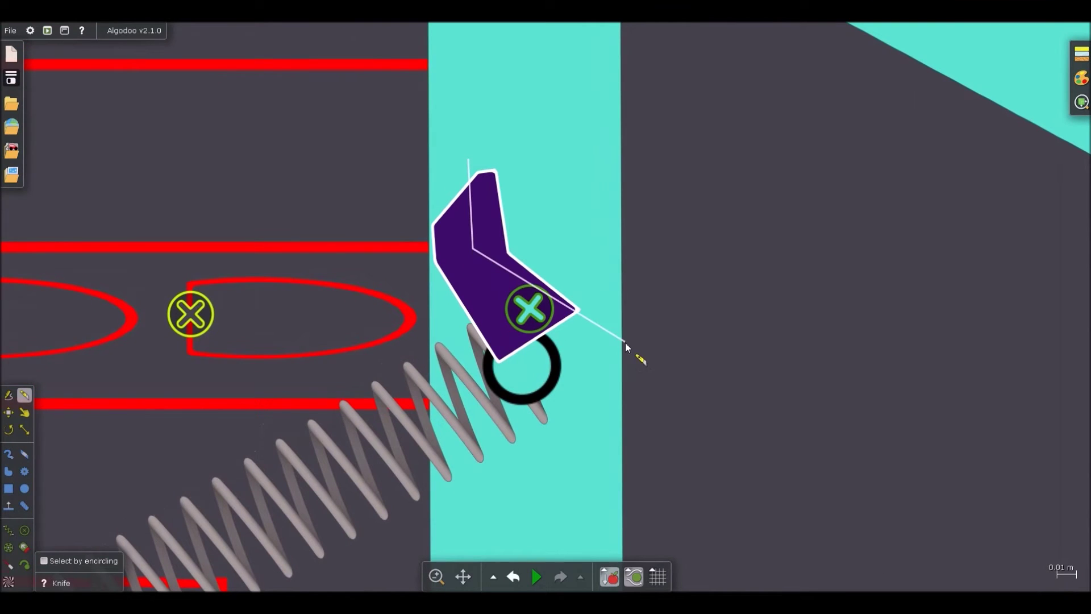
scroll(459, 266, down, 12)
Step: Resume the simulation and cycle the bolt carrier back and forward to test whether the trimmed catch holds the cocked hammer
key(g)
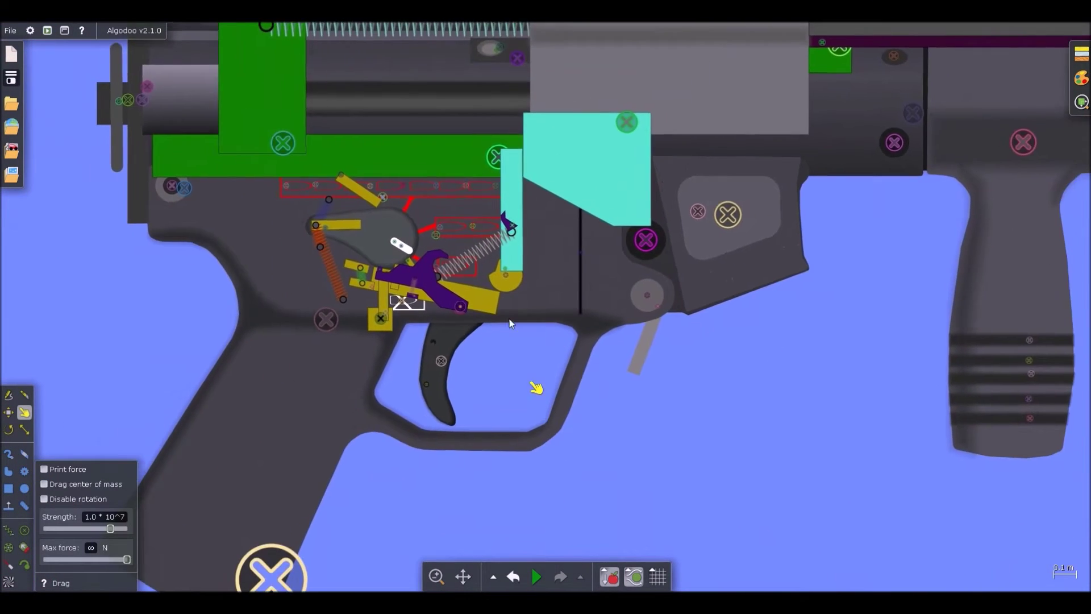
key(space)
drag(751, 143, 779, 230)
scroll(648, 250, down, 3)
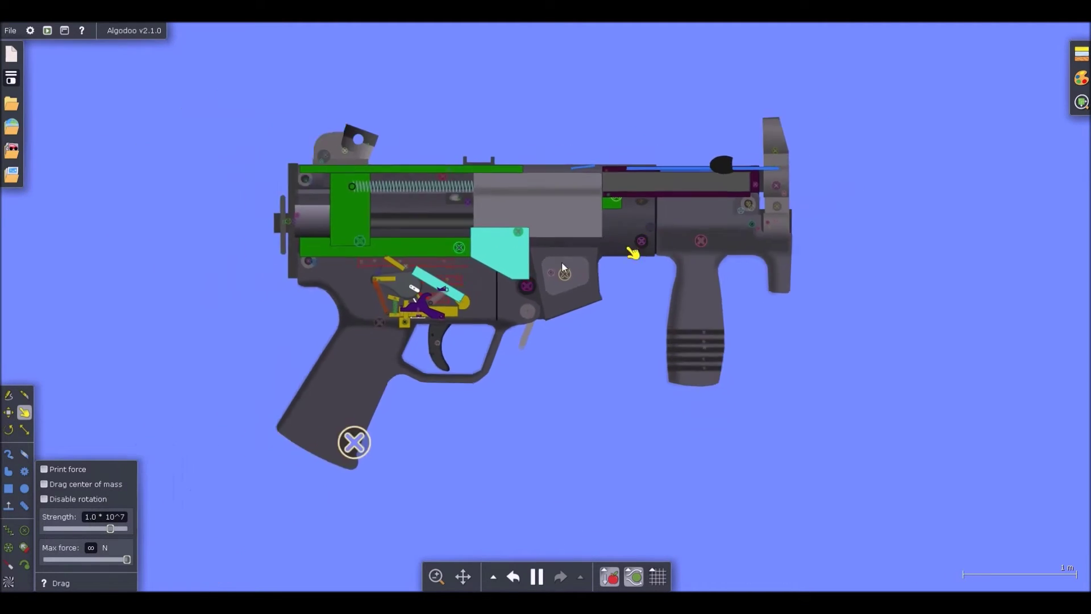
scroll(523, 261, up, 3)
drag(675, 91, 517, 114)
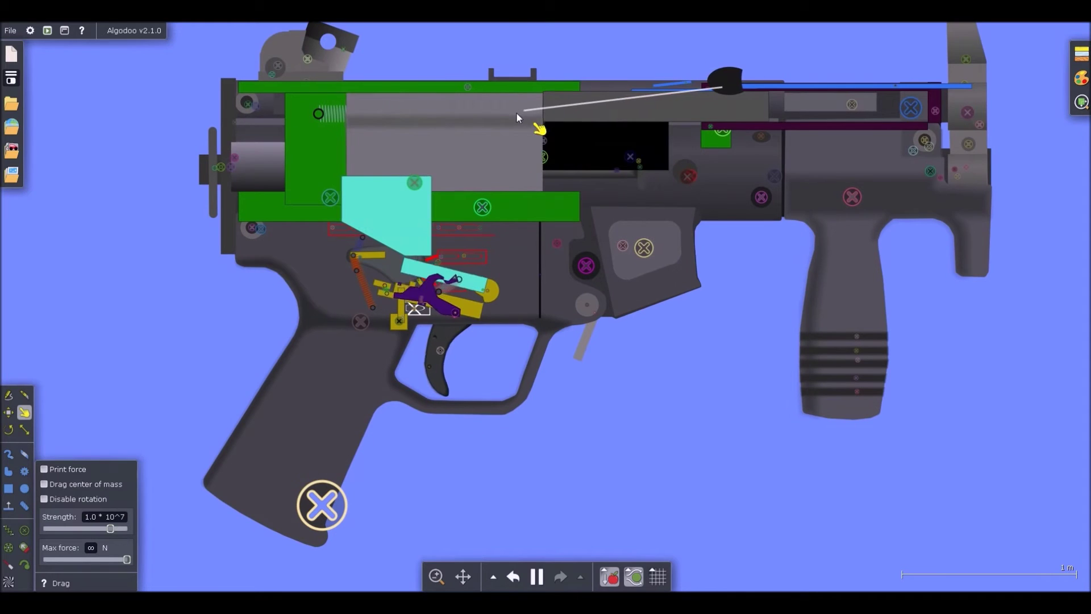
drag(588, 118, 860, 137)
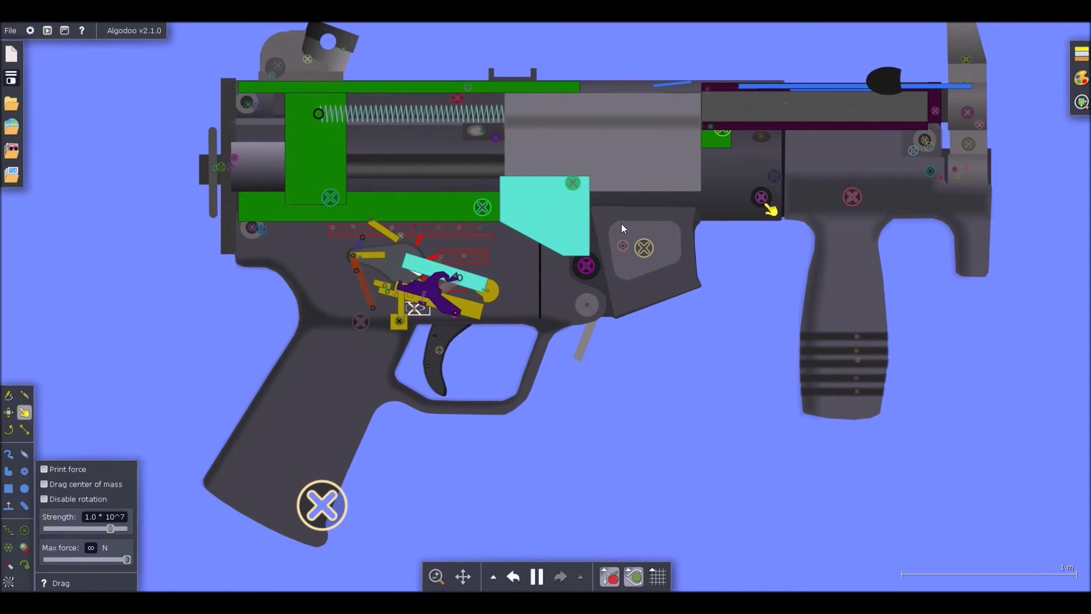
scroll(392, 242, up, 3)
scroll(379, 216, down, 4)
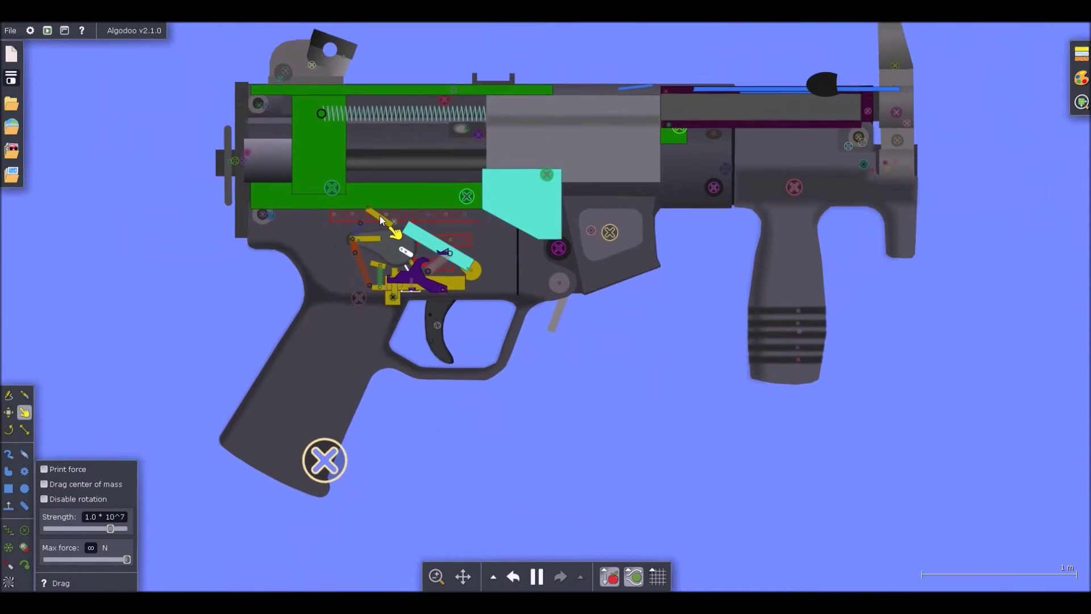
scroll(421, 199, down, 3)
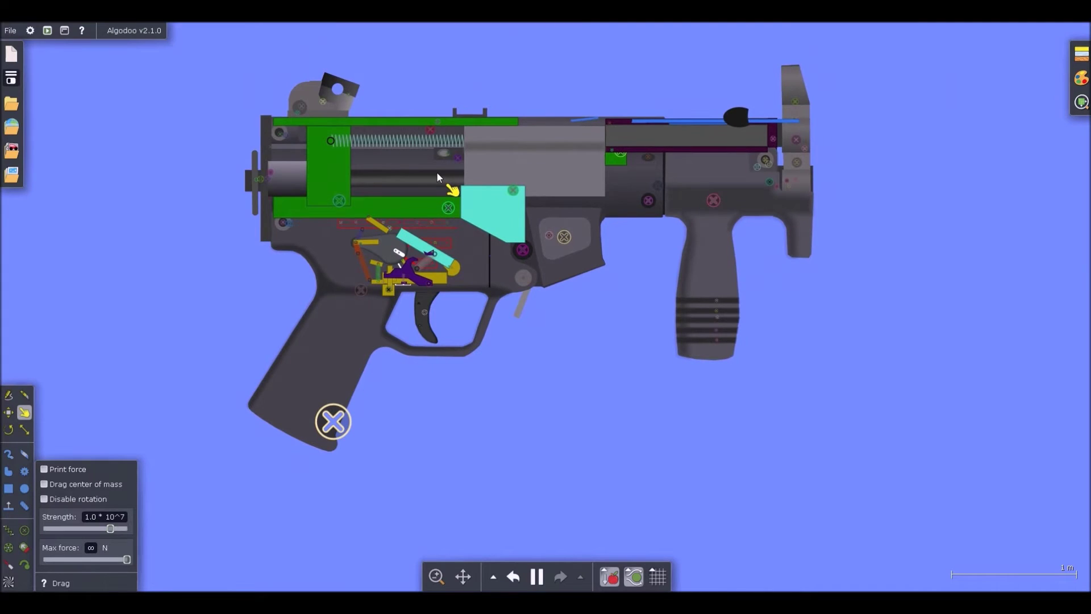
Step: Save the scene as MP5K over the existing file
key(ctrl+s)
key(Return)
click(467, 330)
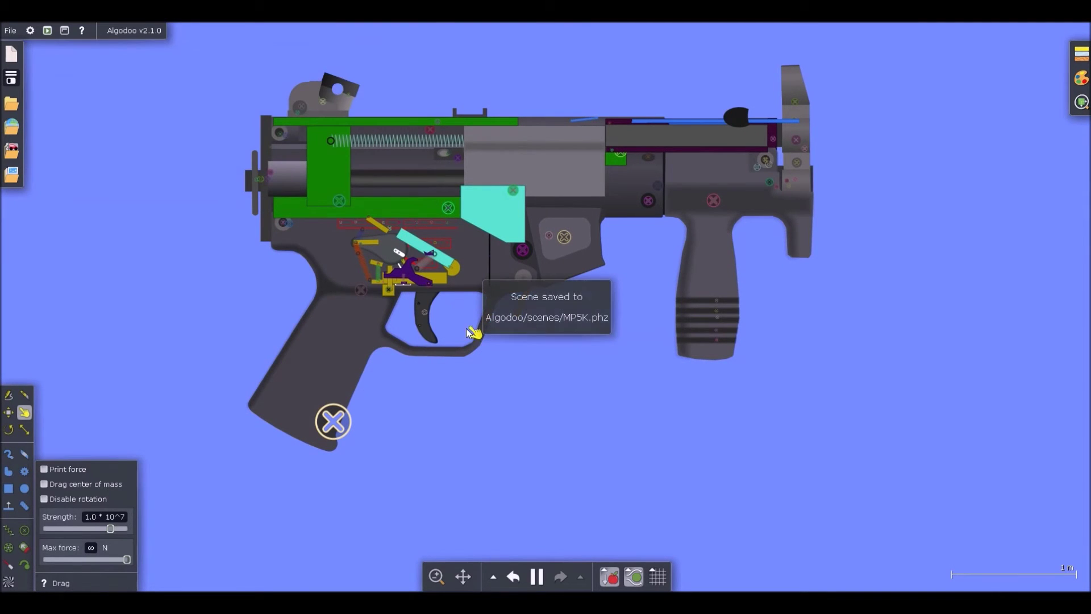
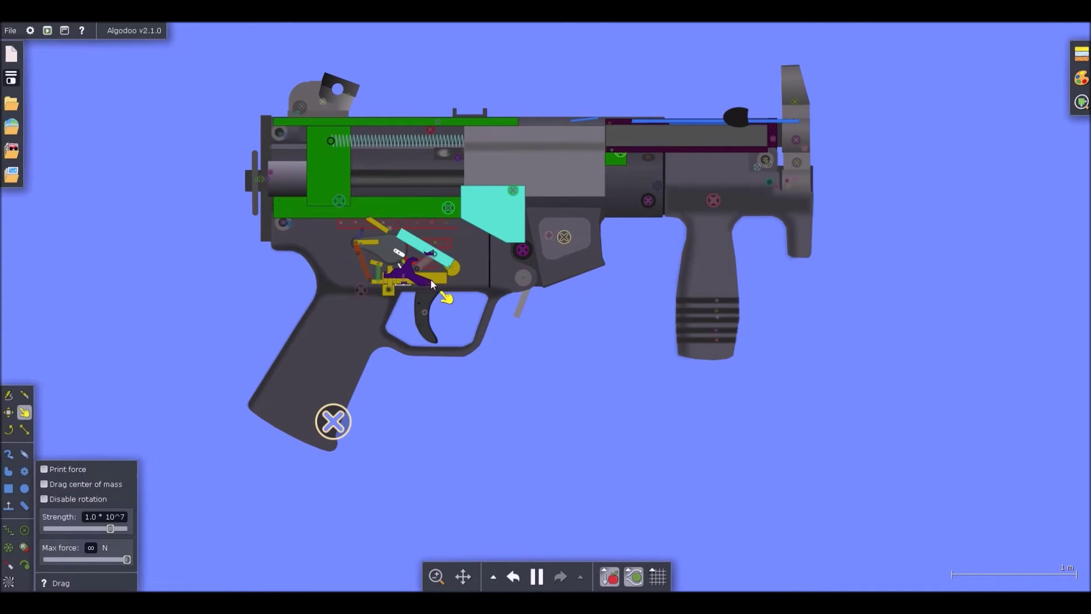
Step: Swing the fire selector's arm down to its lower position and pause the simulation
drag(358, 244, 442, 319)
scroll(448, 309, up, 5)
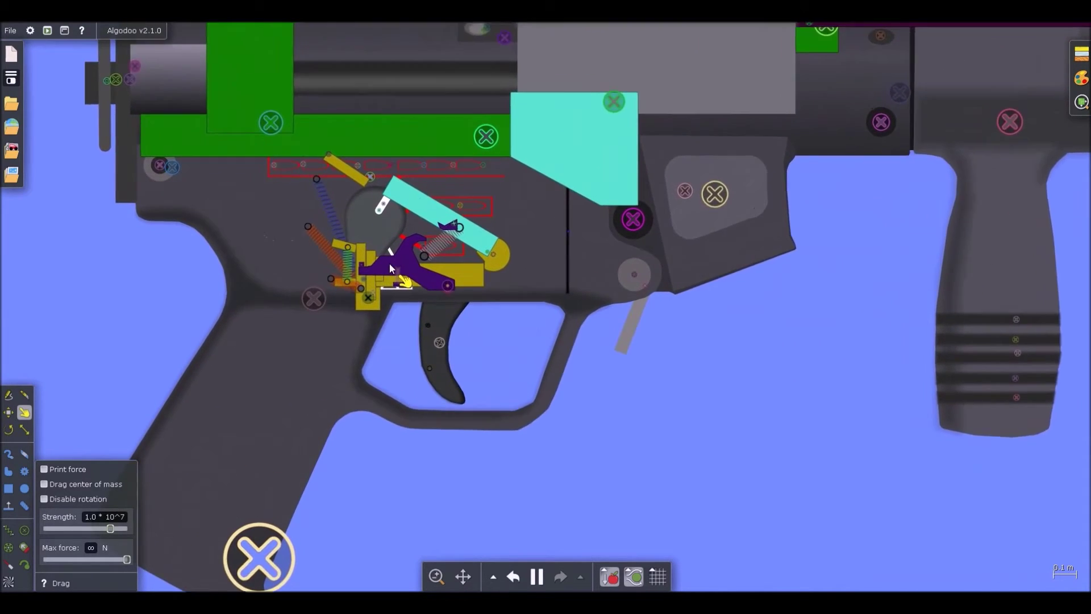
scroll(390, 263, up, 6)
key(space)
key(c)
scroll(415, 268, down, 5)
key(b)
scroll(510, 344, up, 1)
drag(540, 352, 559, 353)
right_click(551, 351)
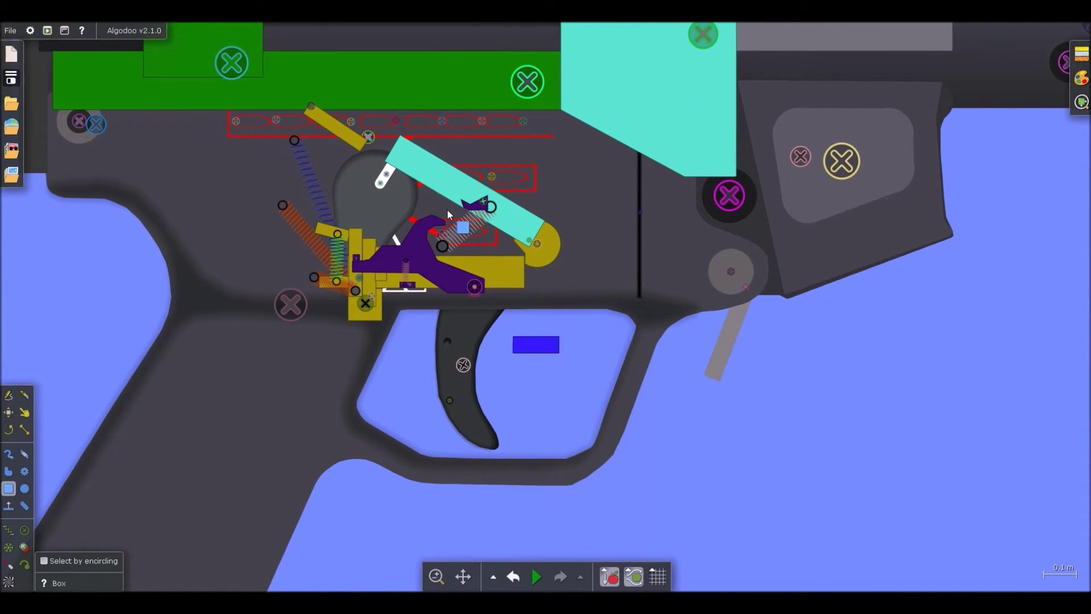
scroll(448, 209, up, 3)
key(d)
key(ctrl+z)
Step: Run the simulation to check the mechanism with the selector turned down, and pause
key(space)
drag(325, 286, 325, 202)
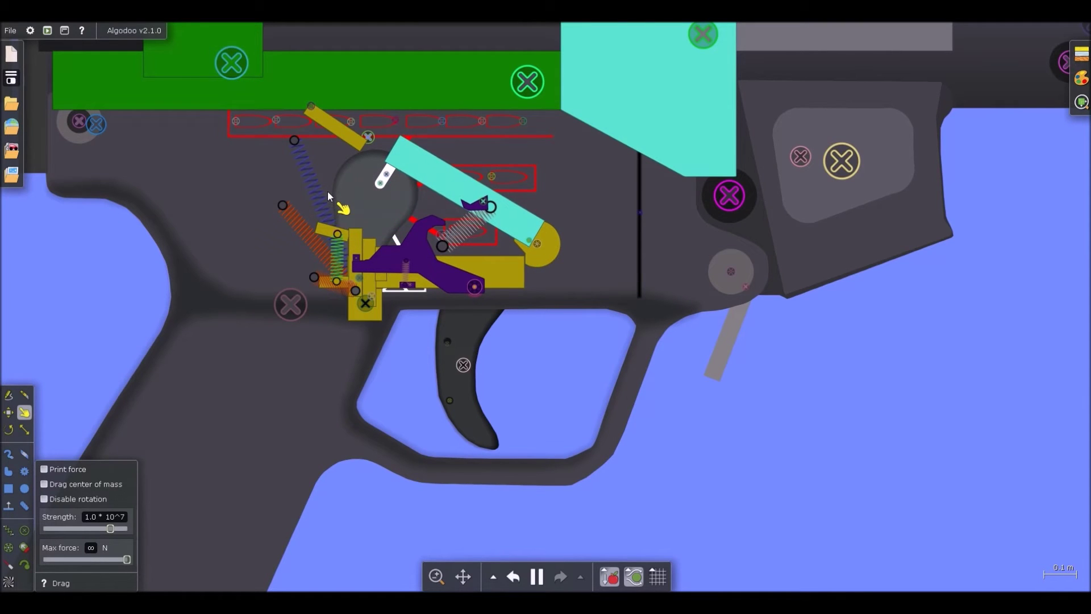
scroll(421, 247, up, 1)
key(space)
Step: Draw a rectangle about 0.11 m by 0.04 m inside the trigger guard and clear its collision layers
scroll(554, 353, up, 4)
key(b)
drag(510, 334, 603, 369)
right_click(603, 368)
mouse_move(627, 525)
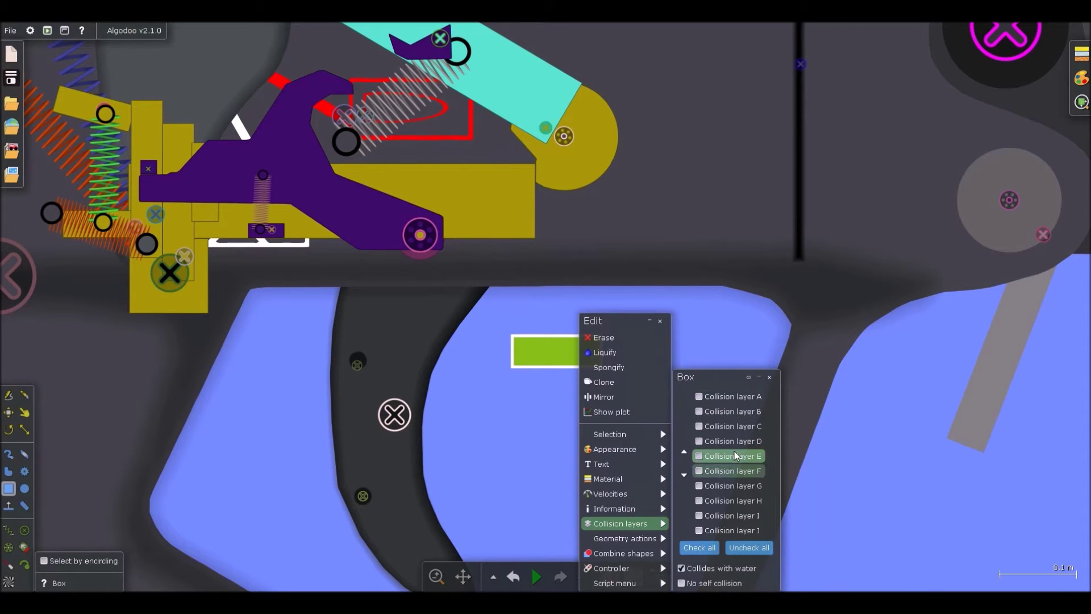
click(550, 351)
scroll(550, 351, down, 3)
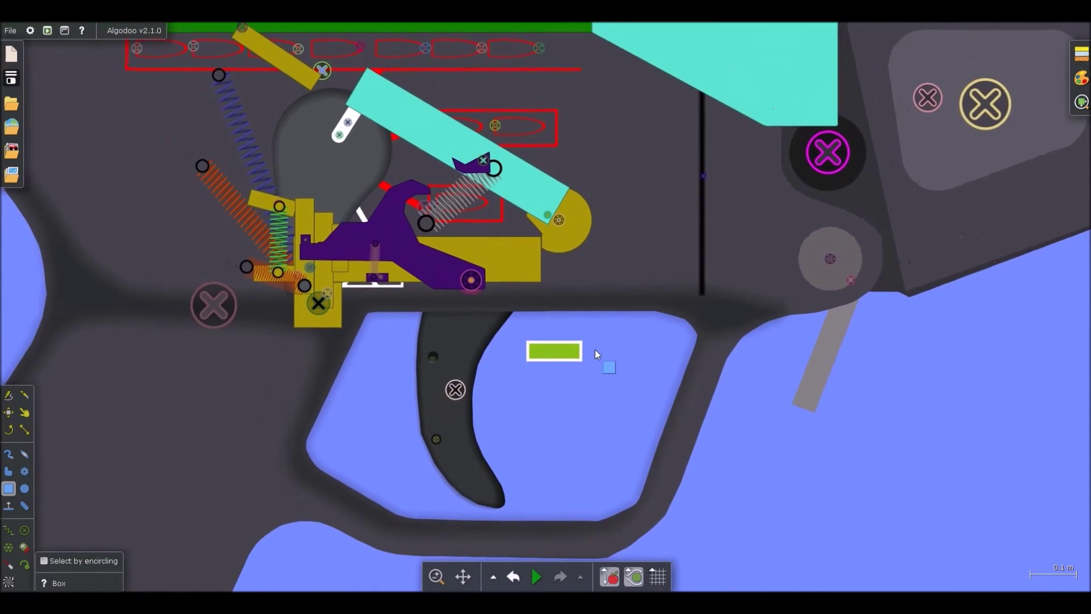
Step: Scale the green rectangle down to about 0.075 m by 0.027 m and open its edit options
scroll(594, 349, up, 2)
key(x)
drag(578, 367, 556, 356)
key(b)
right_click(598, 418)
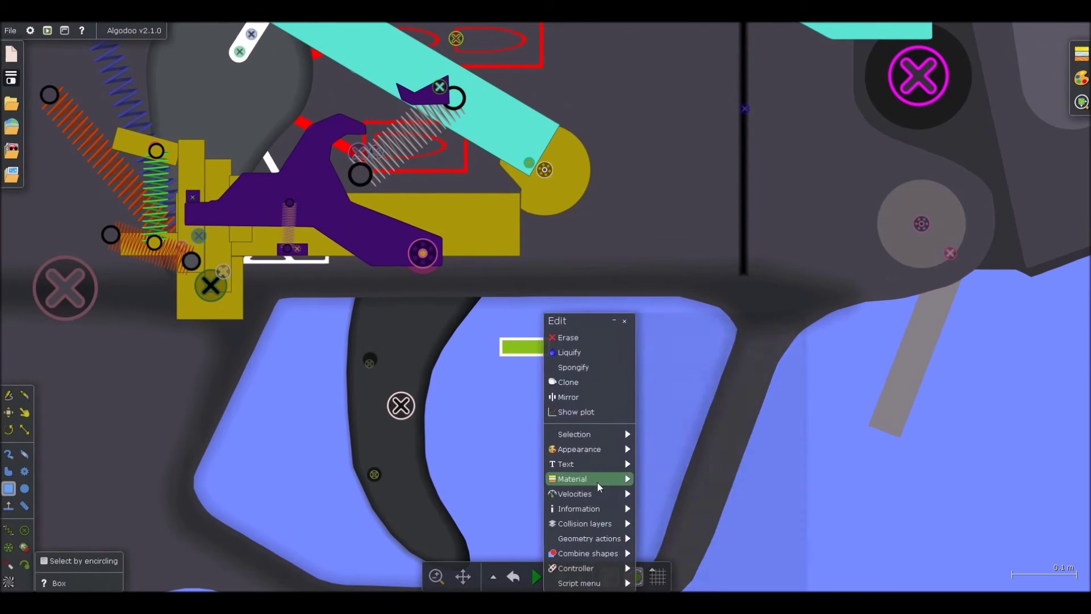
mouse_move(598, 483)
Step: Move the green block onto the top of the purple lever's rear arm and fixate it there
drag(532, 343, 218, 225)
drag(219, 225, 405, 317)
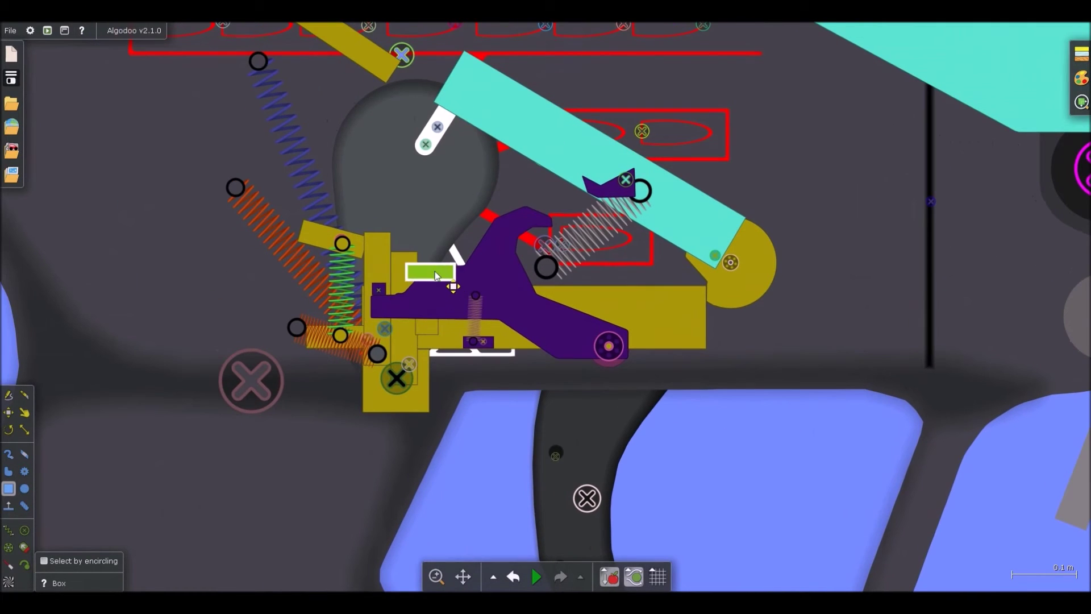
drag(449, 281, 444, 277)
scroll(444, 276, up, 2)
key(f)
click(444, 278)
Step: Copy the green block, stand the copy upright on the first block's rear end, and fixate it
key(b)
scroll(444, 285, down, 3)
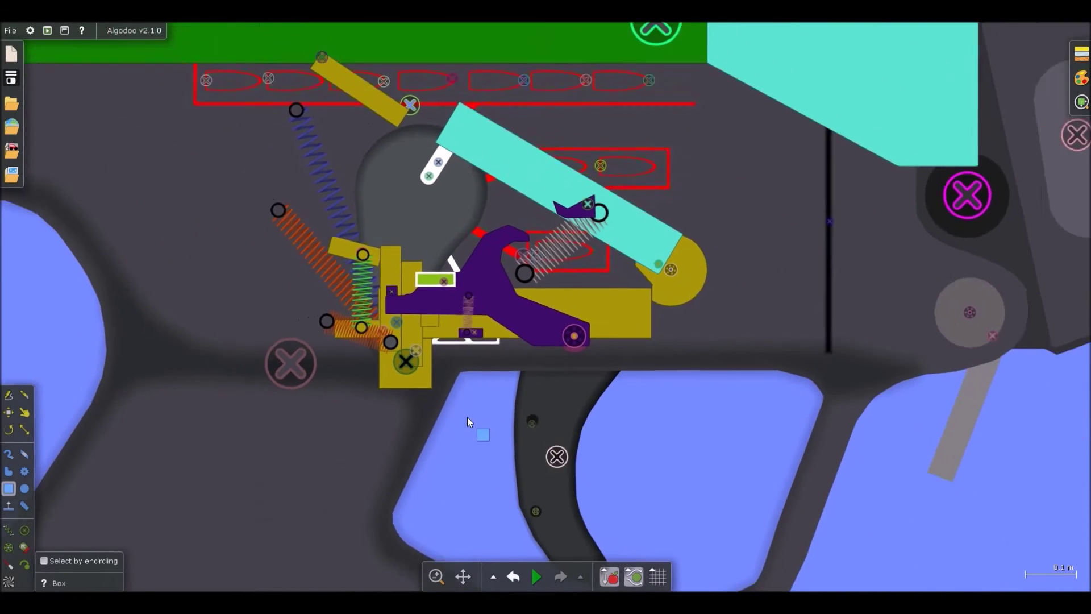
scroll(398, 253, up, 1)
drag(435, 291, 436, 230)
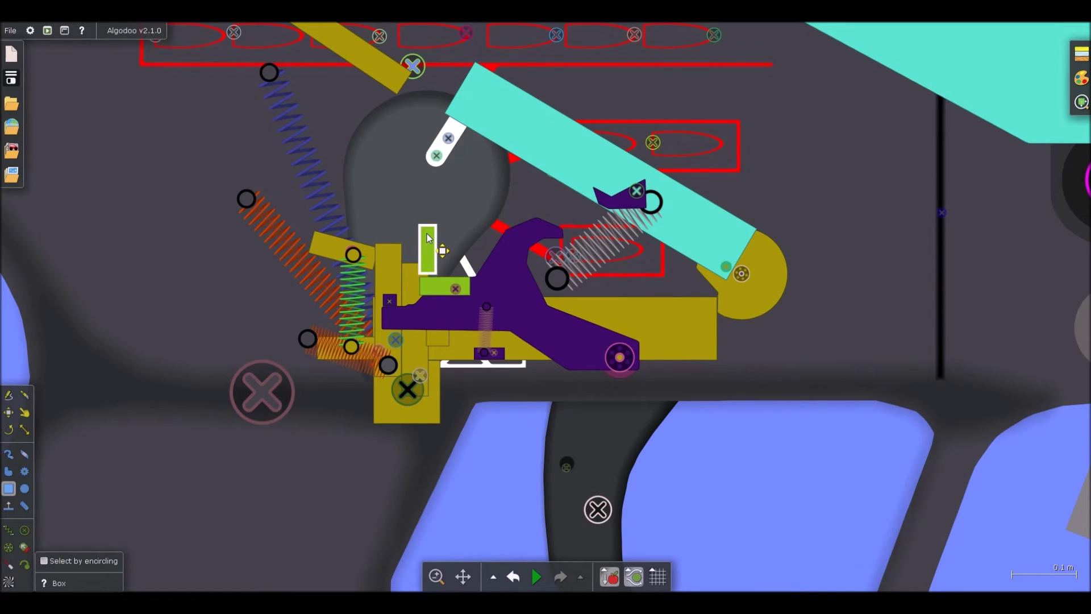
scroll(429, 252, up, 3)
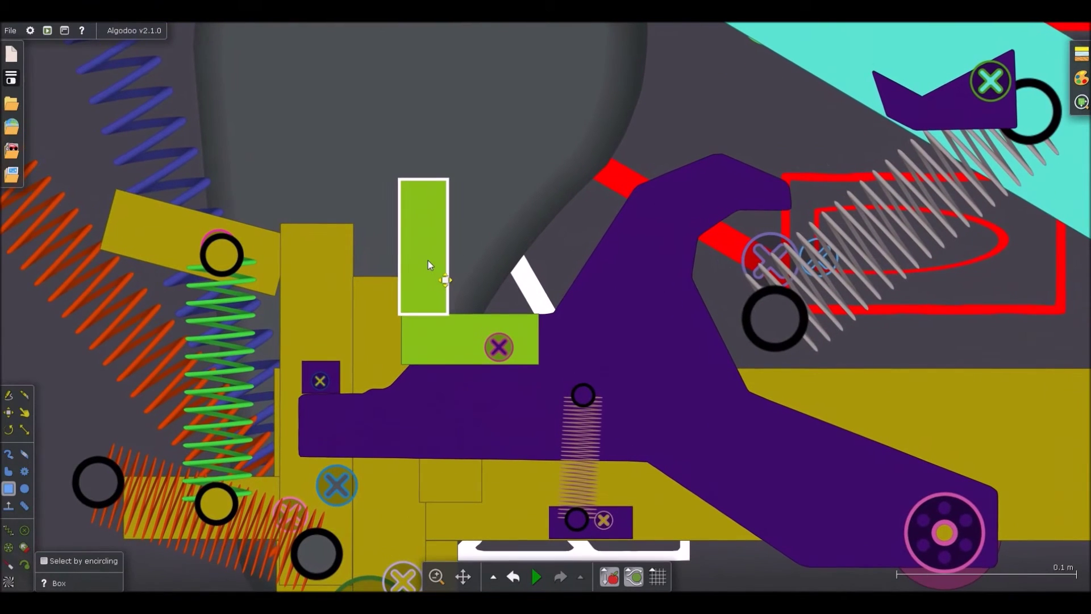
key(f)
click(427, 224)
Step: Run the simulation, pull the trigger to test the green blocks against the selector, and pause
scroll(427, 223, down, 8)
key(d)
key(space)
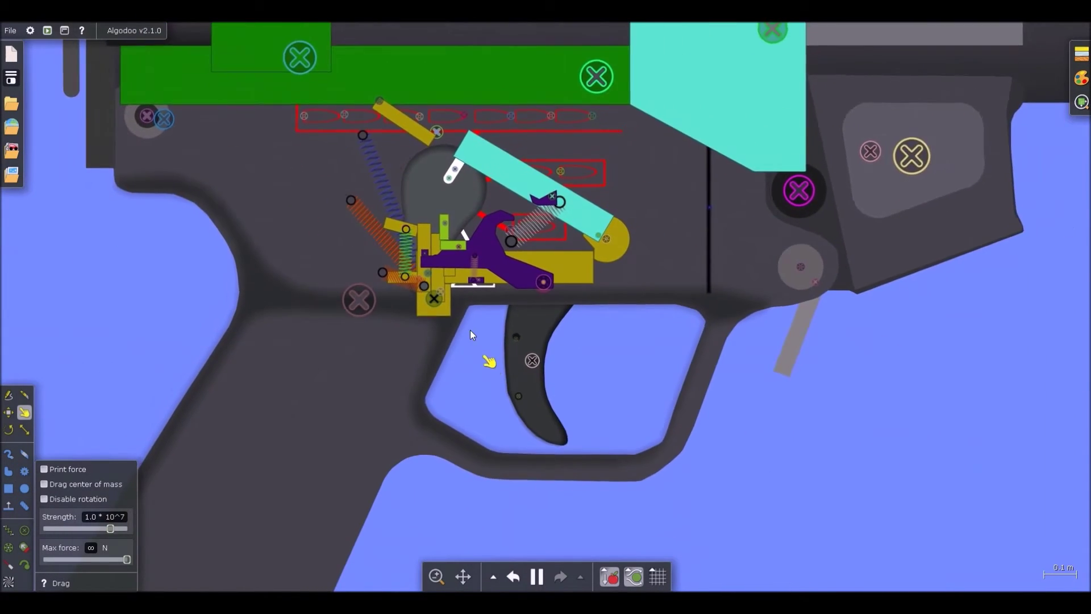
scroll(496, 257, up, 4)
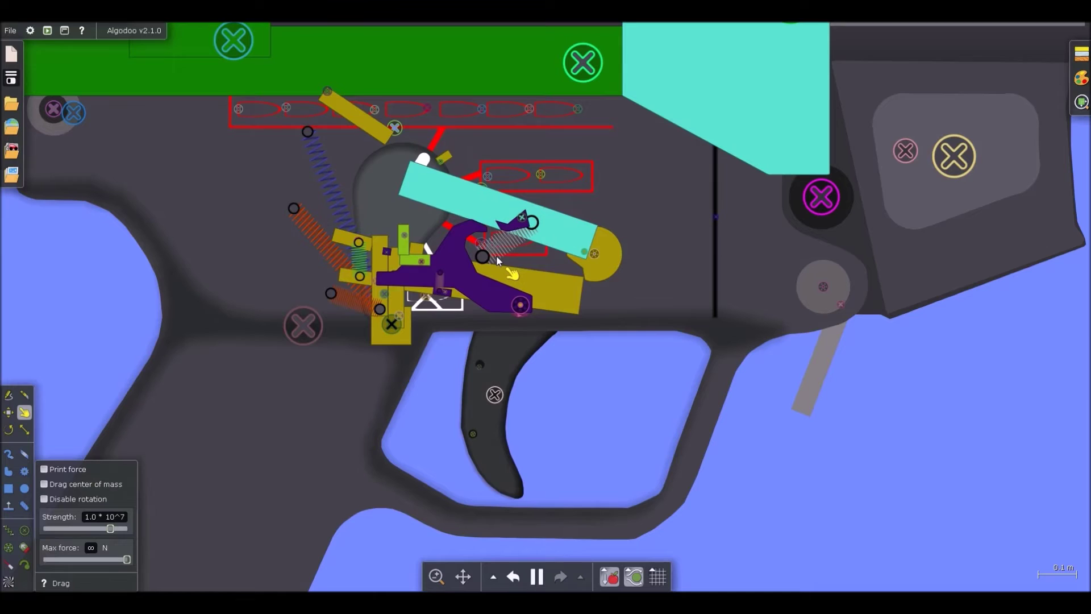
key(space)
Step: Move the small purple anchor block under the lever's spring down to the yellow trigger bar's lower edge
scroll(453, 302, up, 5)
key(b)
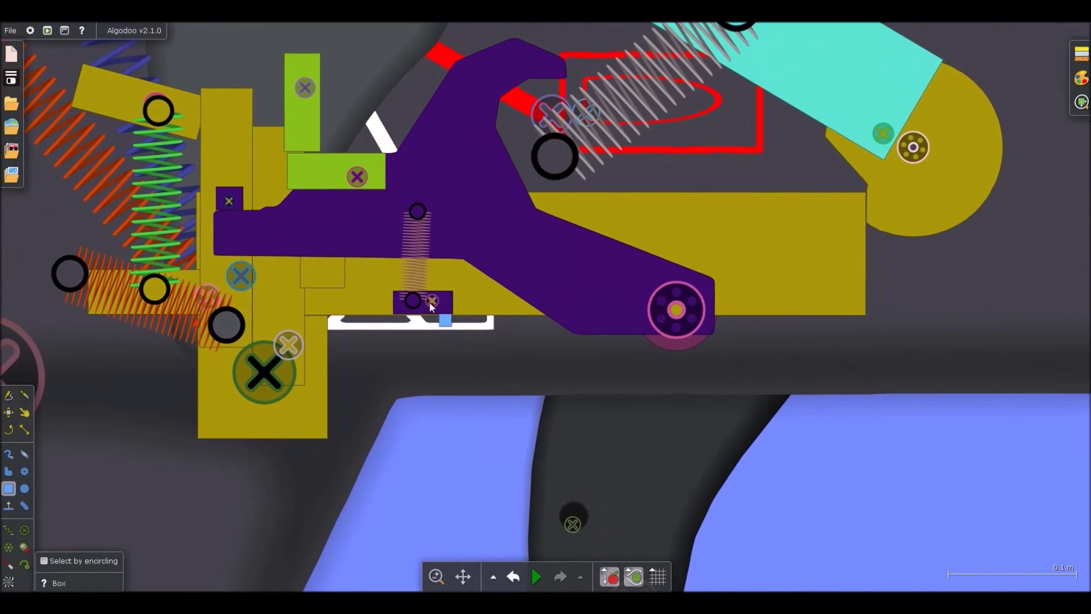
drag(438, 309, 438, 320)
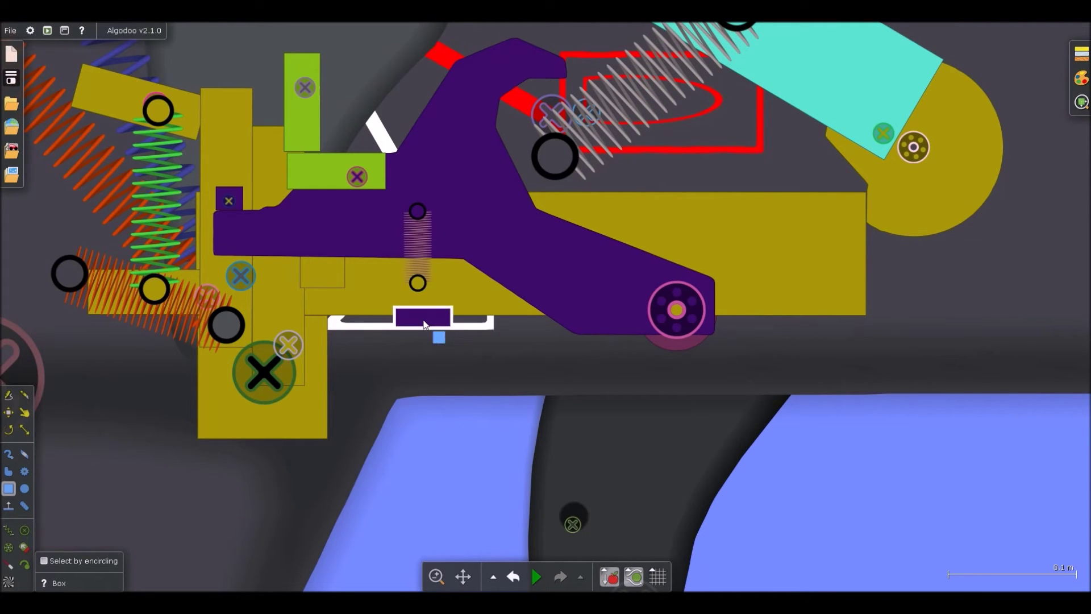
Step: Run the simulation to test the trigger and lever with the lowered anchor block, and pause
key(g)
scroll(438, 341, down, 8)
key(space)
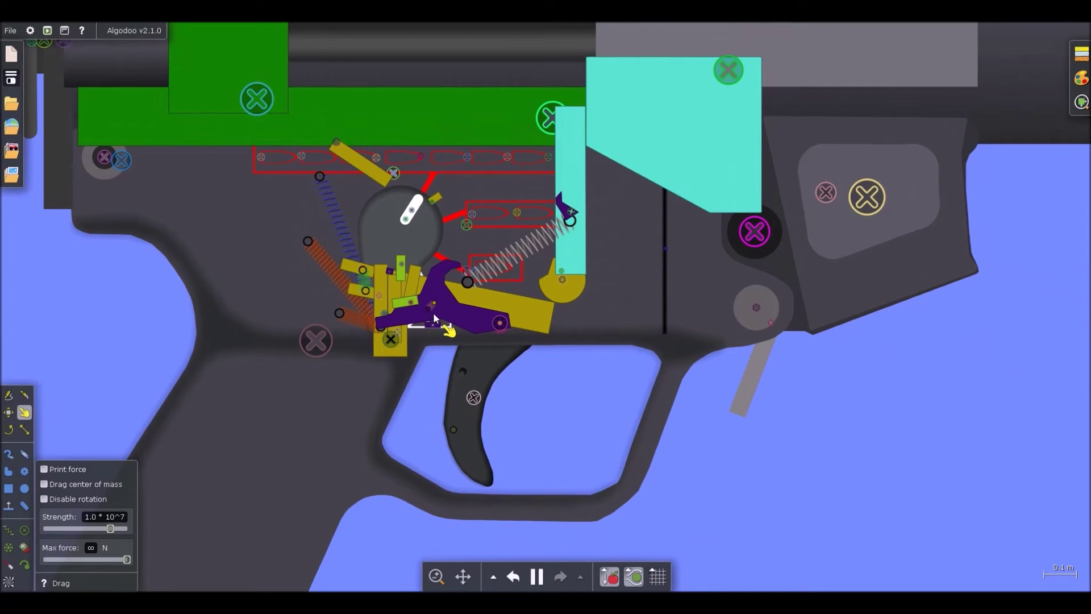
scroll(432, 310, up, 5)
key(space)
Step: Attach the lower end of the purple lever's spring to the lowered anchor block, with a target length of 0.35 m
key(b)
scroll(431, 307, up, 1)
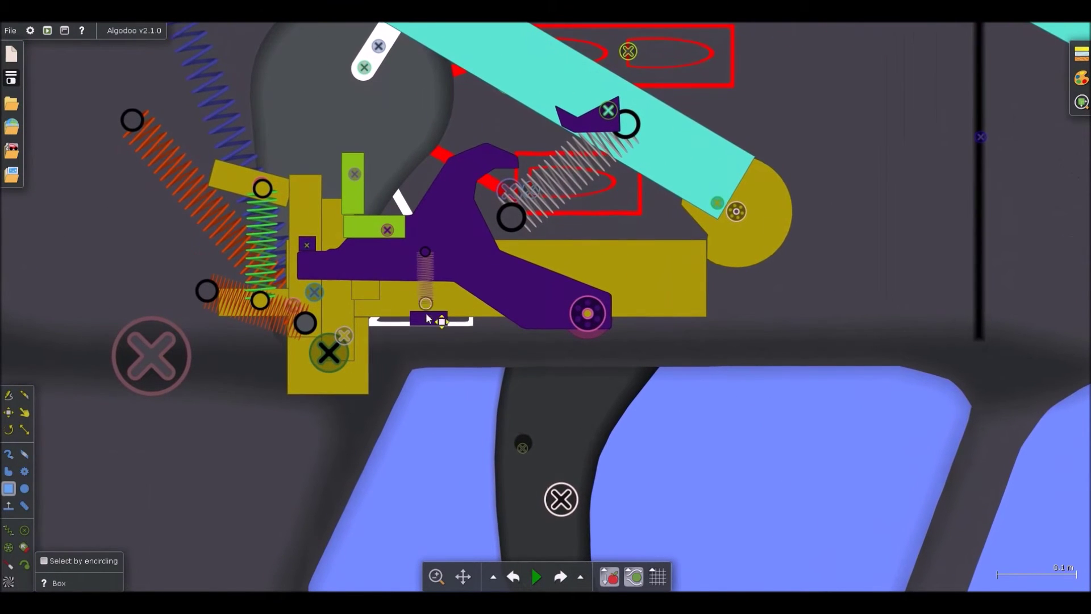
right_click(431, 304)
mouse_move(471, 421)
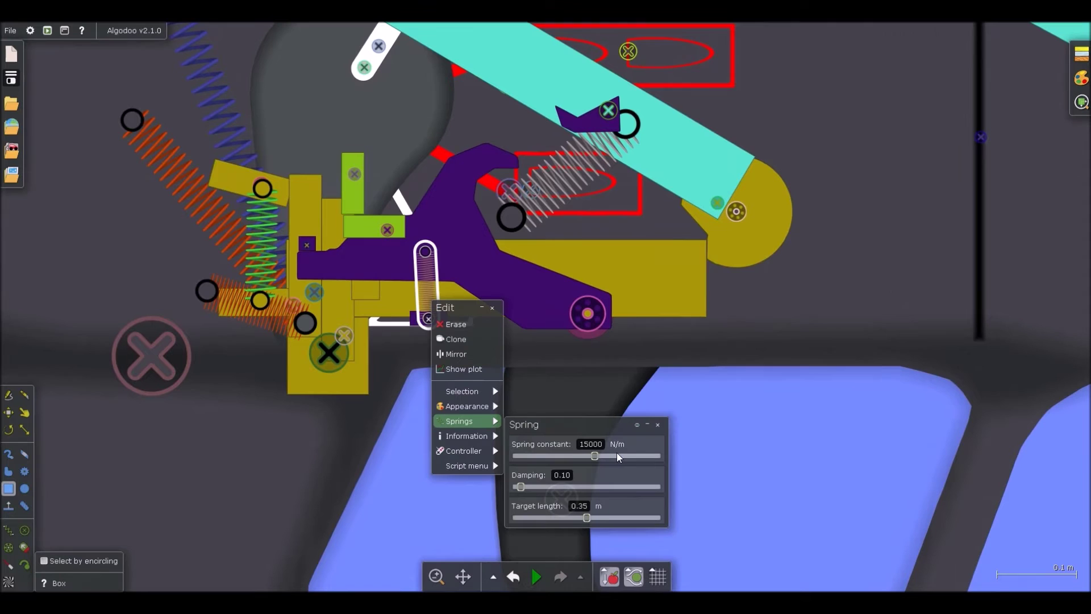
click(750, 474)
Step: Run the simulation and pull the trigger to examine how the lever and hammer behave with the adjusted spring
key(d)
key(space)
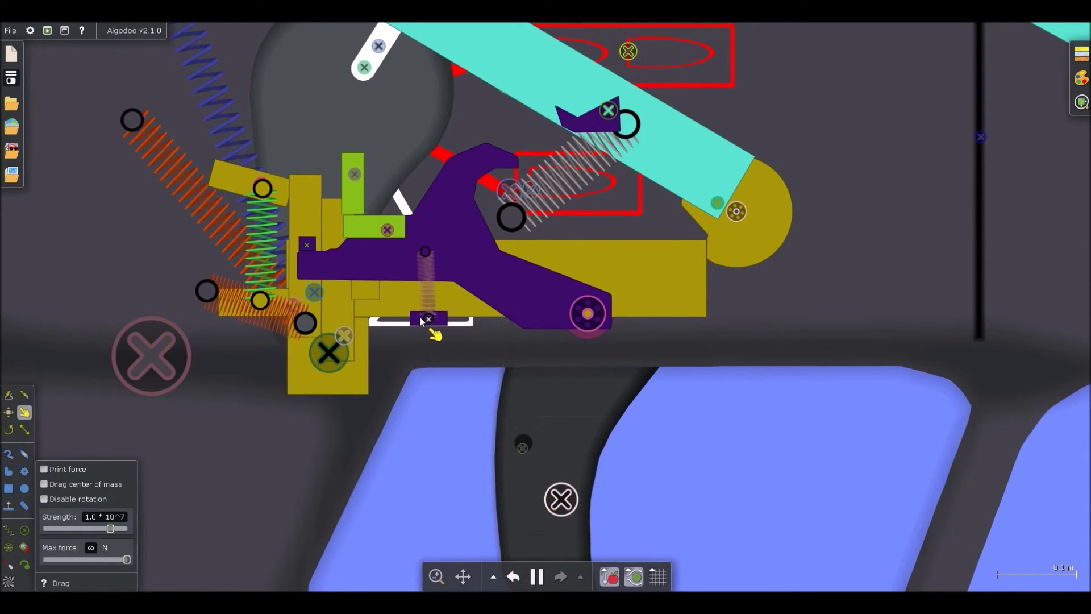
scroll(426, 316, down, 4)
scroll(451, 279, down, 4)
scroll(561, 132, down, 4)
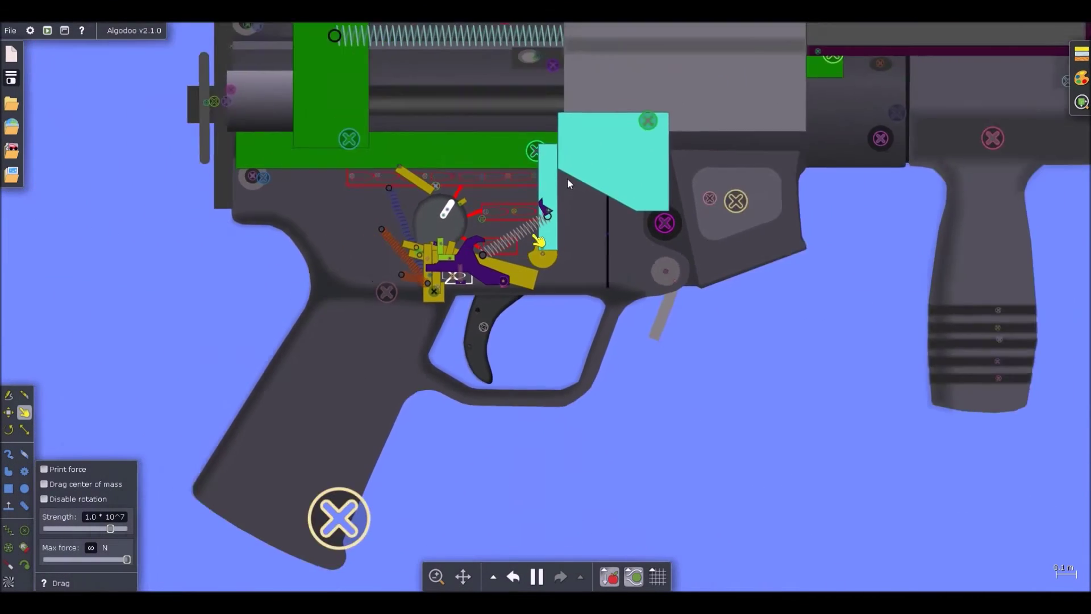
scroll(447, 268, up, 7)
scroll(446, 269, down, 6)
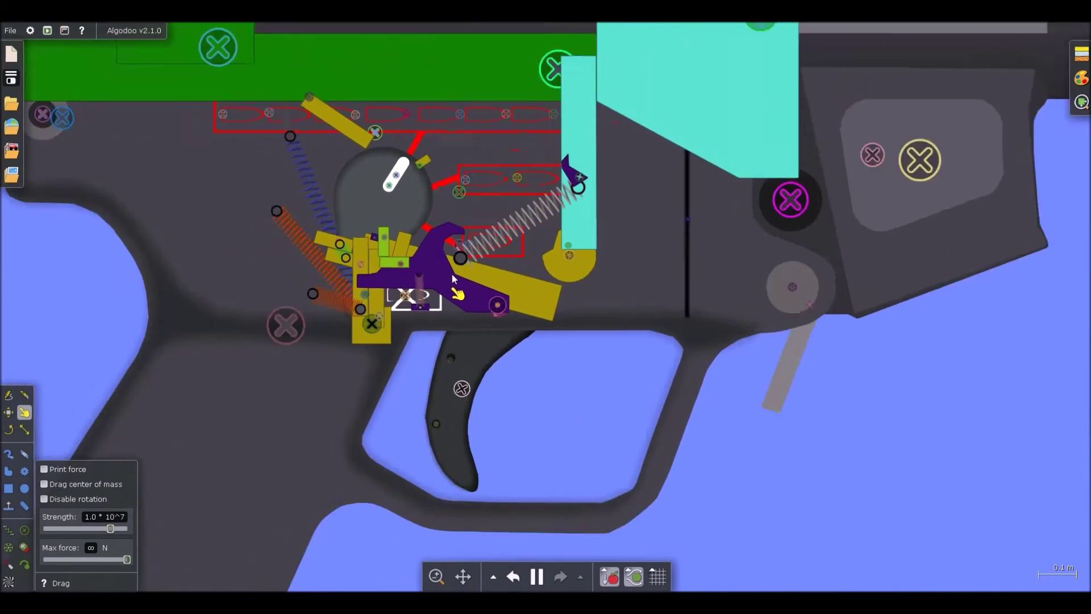
Step: Rack the charging handle and work the trigger mechanism's parts in the running simulation to examine how the hammer cocks and catches
scroll(761, 161, up, 6)
scroll(405, 194, down, 5)
drag(775, 155, 750, 206)
scroll(1040, 50, up, 6)
scroll(744, 90, down, 7)
scroll(773, 153, up, 2)
scroll(889, 117, up, 2)
scroll(466, 323, up, 2)
drag(455, 319, 233, 194)
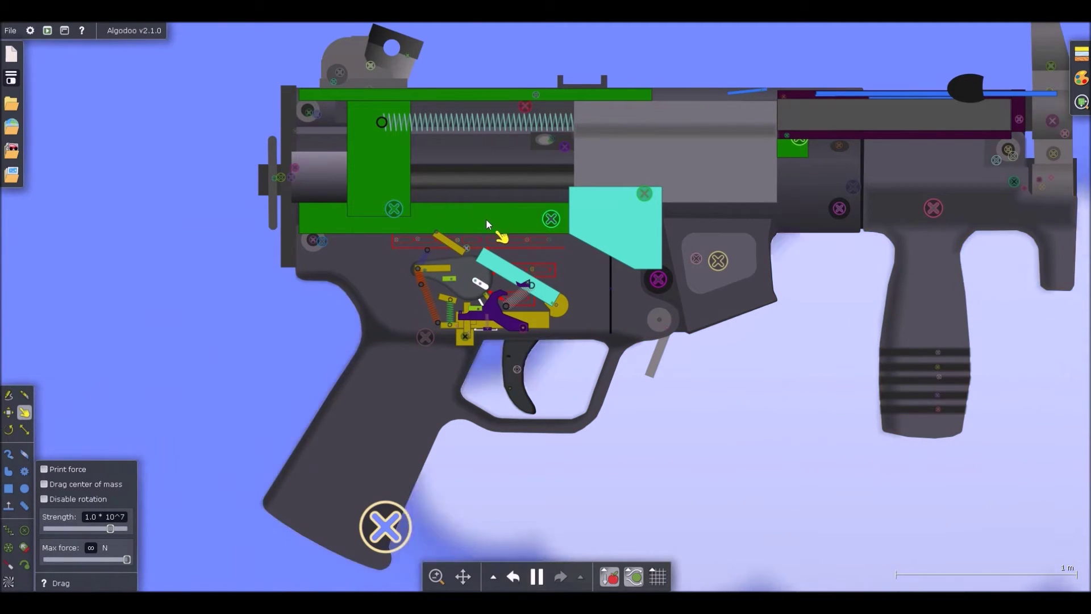
drag(966, 91, 537, 108)
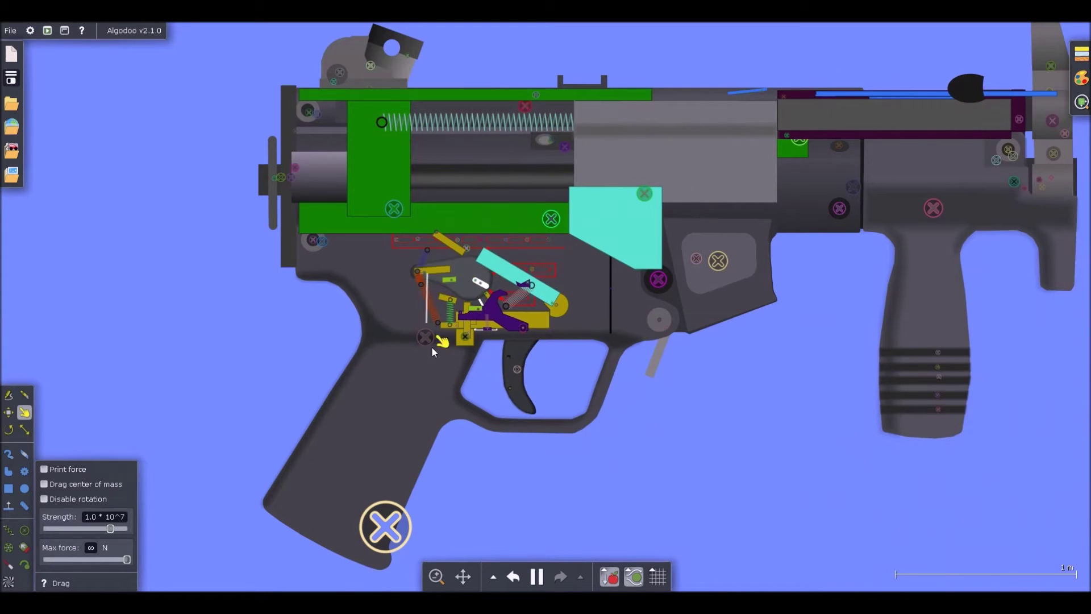
drag(594, 438, 594, 436)
drag(820, 107, 836, 139)
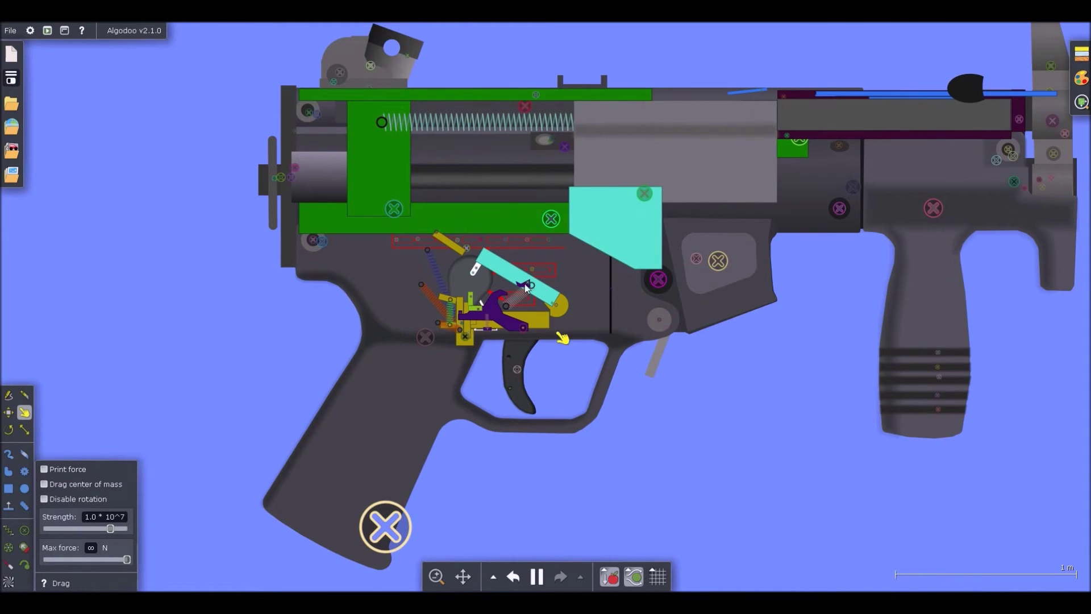
Step: Pause the simulation and examine the space between the cocked hammer and the bolt carrier's cyan block
key(space)
key(b)
scroll(549, 308, up, 6)
scroll(472, 230, down, 4)
scroll(601, 160, up, 2)
scroll(618, 159, down, 6)
scroll(596, 146, up, 2)
scroll(596, 169, down, 3)
key(g)
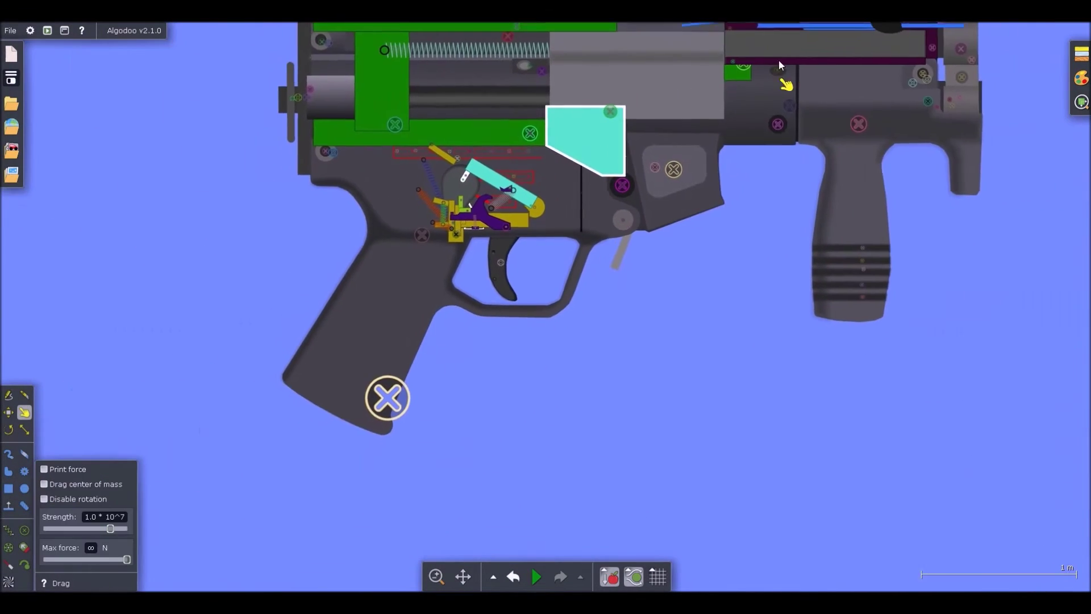
key(space)
scroll(775, 86, down, 4)
scroll(790, 114, up, 3)
mouse_move(795, 122)
mouse_down()
mouse_move(657, 131)
mouse_move(796, 127)
mouse_up()
key(space)
scroll(541, 244, up, 8)
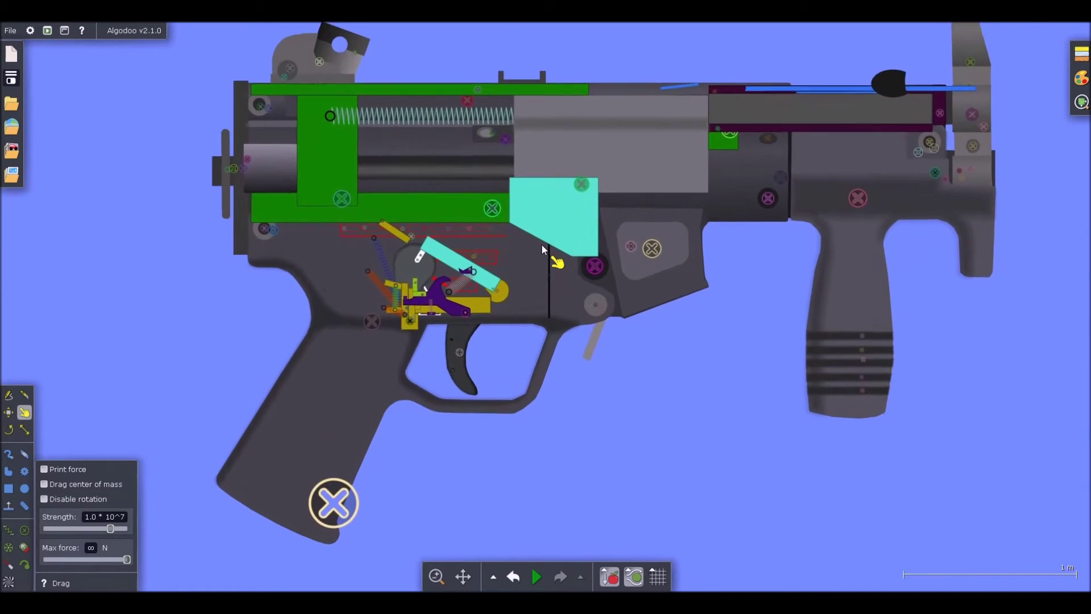
Step: Clone the hammer's rounded yellow base and turn the copy into a thin upright bar beside it
key(b)
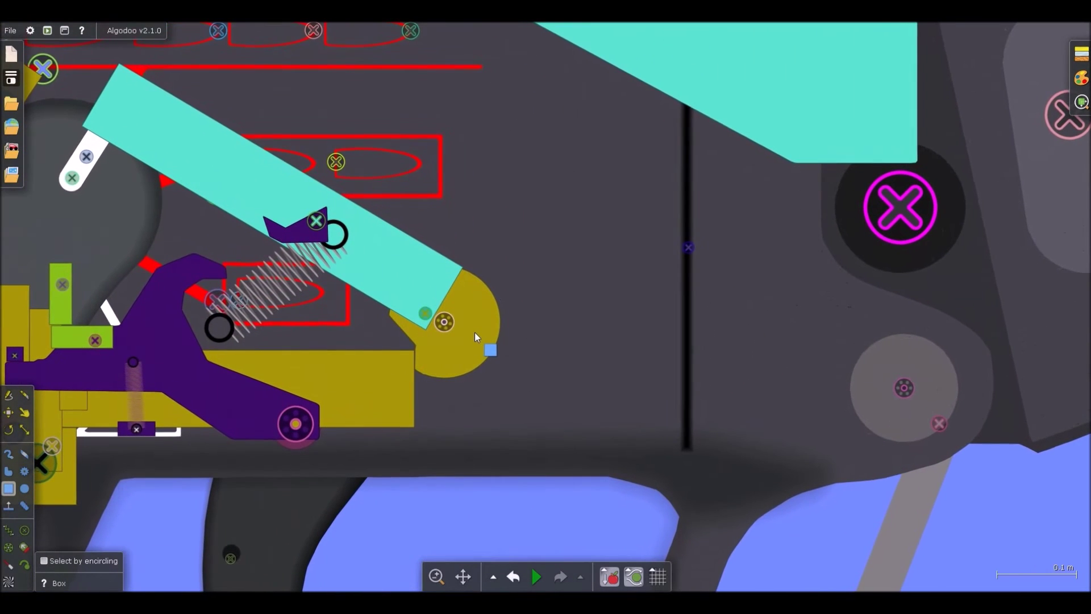
drag(473, 331, 587, 331)
right_click(587, 330)
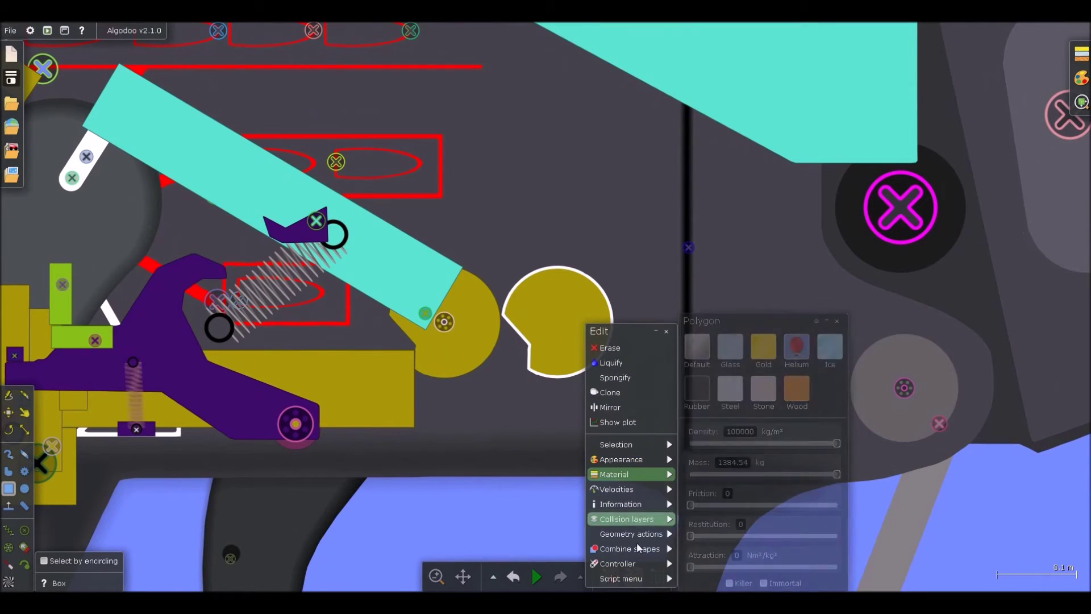
mouse_move(631, 513)
click(722, 582)
key(r)
drag(581, 329, 525, 309)
key(s)
key(b)
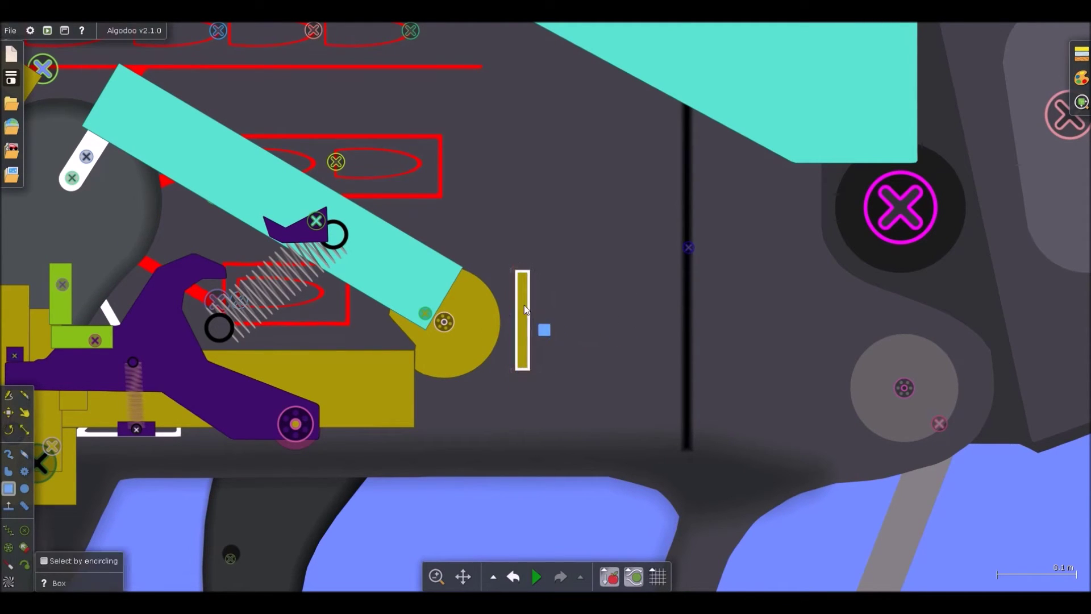
Step: Cut a notch into the front of the hammer's rounded base where the thin bar overlaps it, and shorten the bar
key(k)
scroll(500, 315, up, 8)
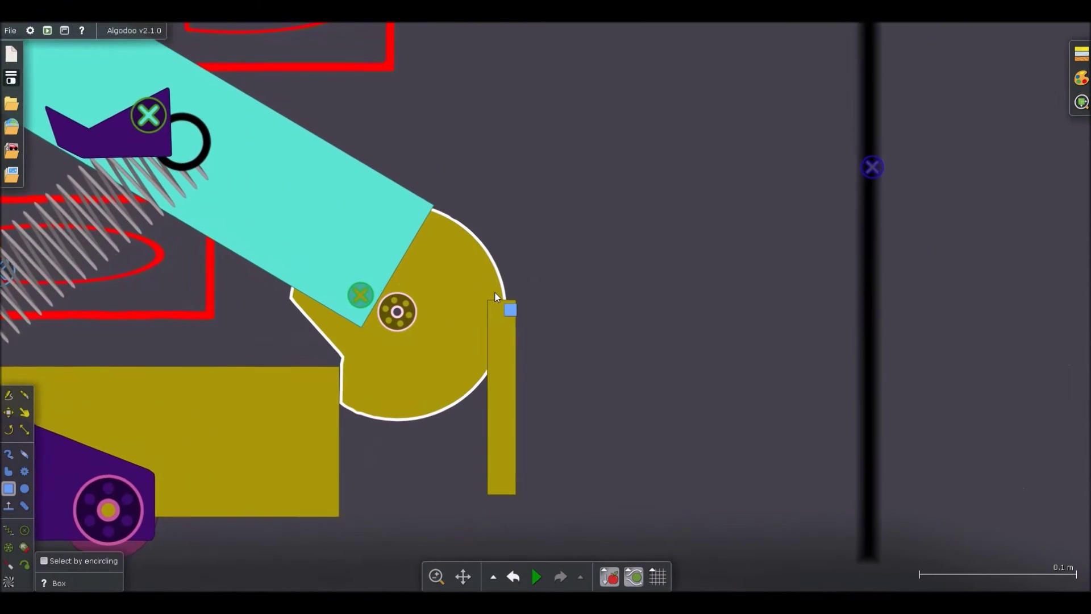
key(s)
key(k)
mouse_move(517, 302)
mouse_down()
mouse_move(486, 303)
mouse_move(486, 418)
mouse_up()
scroll(488, 293, down, 3)
click(503, 318)
key(s)
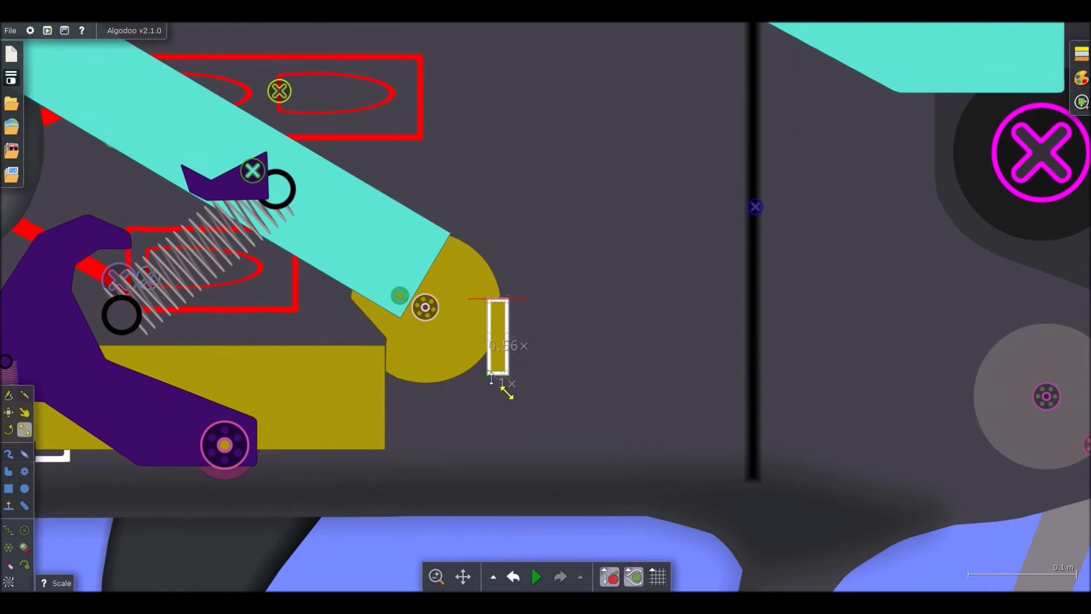
Step: Hinge the short upright bar at its lower end and shape its copy into a long bar rising diagonally toward the cyan block
key(b)
key(s)
right_click(549, 310)
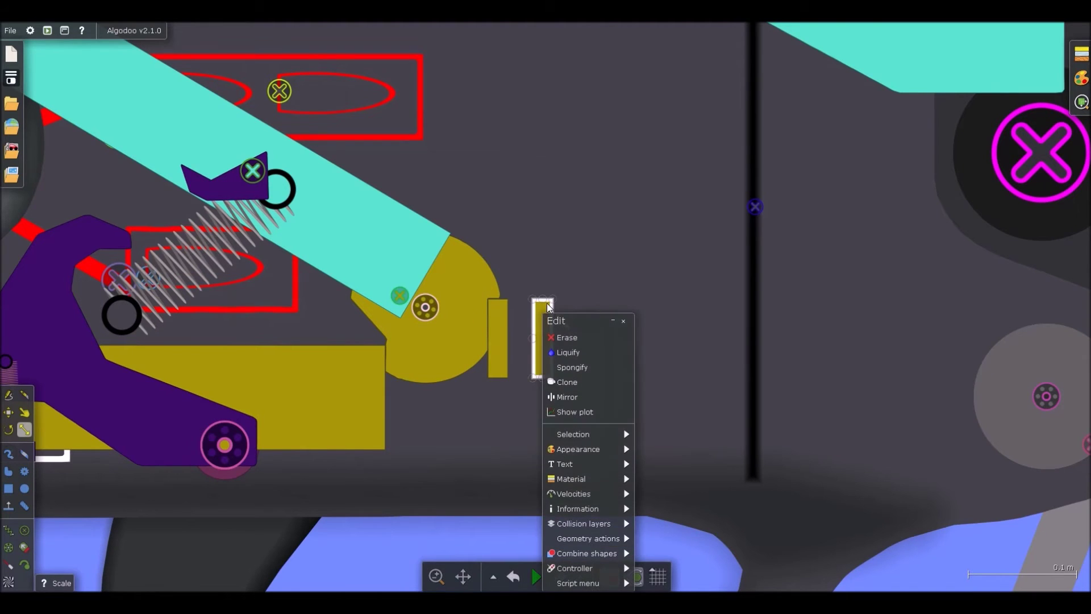
drag(557, 188, 517, 122)
key(b)
scroll(549, 121, down, 3)
scroll(514, 412, up, 5)
key(a)
click(516, 420)
drag(518, 311, 554, 382)
key(b)
scroll(508, 333, down, 5)
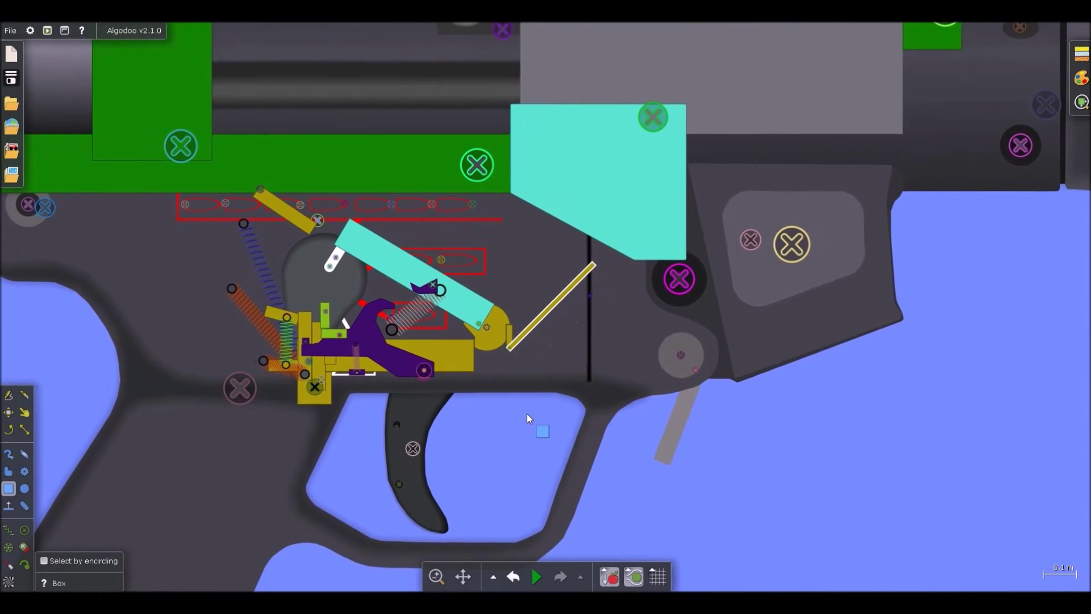
Step: Lengthen the diagonal yellow bar until its upper end reaches the cyan block's sloped edge
click(527, 414)
key(s)
scroll(553, 326, up, 2)
scroll(583, 269, up, 1)
click(604, 238)
drag(627, 200, 682, 149)
click(480, 359)
scroll(479, 359, up, 6)
key(b)
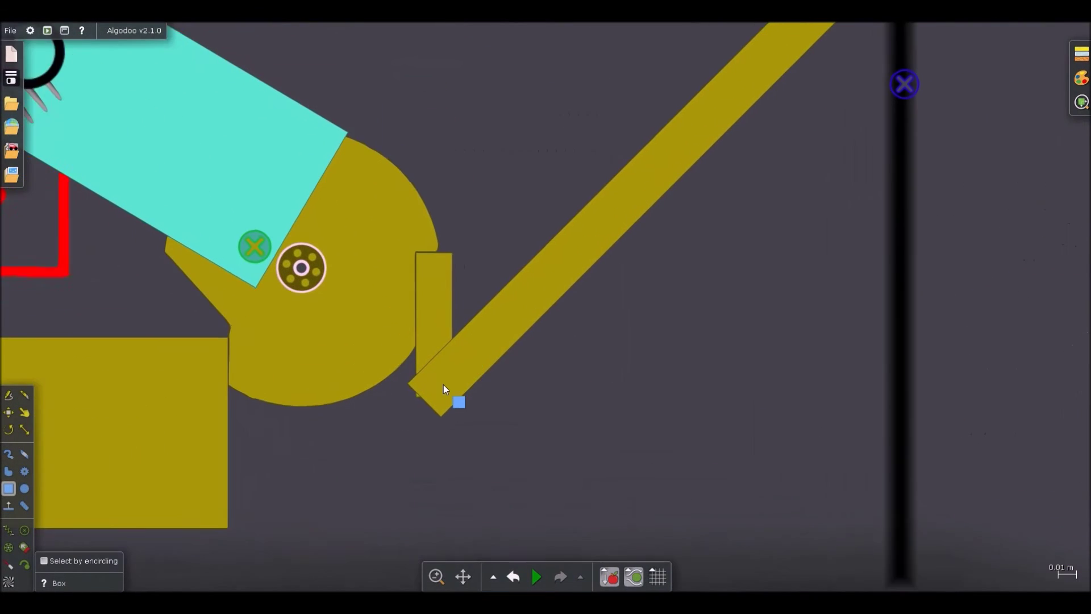
key(Delete)
scroll(468, 335, down, 4)
right_click(469, 335)
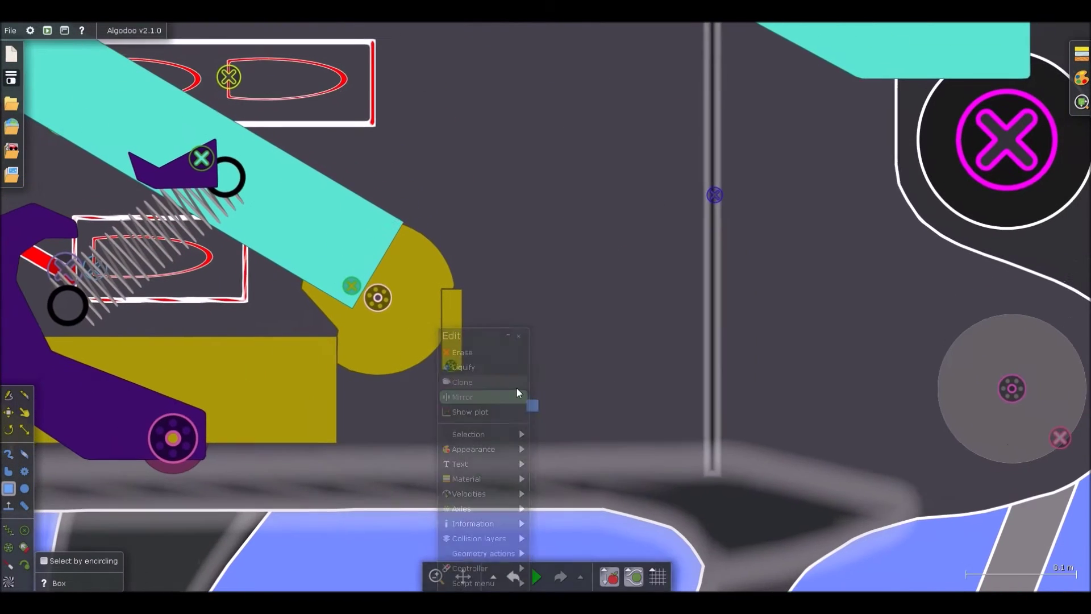
key(ctrl+z)
Step: Fixate the short upright bar to the lower end of the diagonal bar to form one angled lever
scroll(467, 373, up, 4)
key(f)
click(448, 320)
key(d)
scroll(475, 309, down, 4)
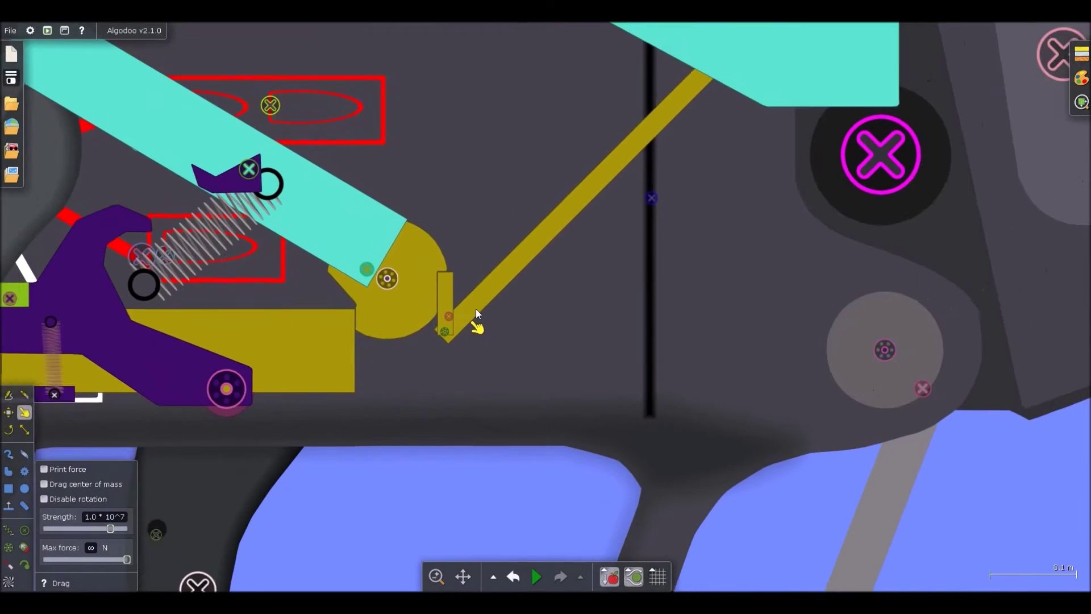
Step: Run the simulation to test how the new angled lever moves, and undo the movement
key(space)
key(ctrl+z)
scroll(496, 284, down, 3)
scroll(540, 244, up, 3)
key(b)
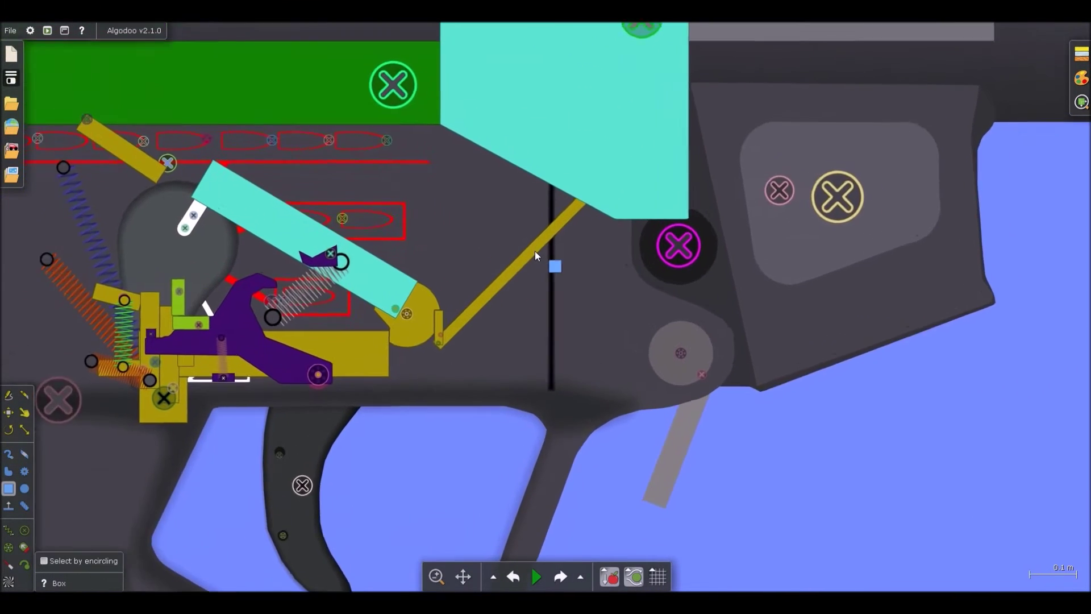
key(d)
key(space)
drag(537, 243, 554, 233)
key(ctrl+z)
Step: Set the density of the lever's long diagonal bar to 1000 kg/m³
key(b)
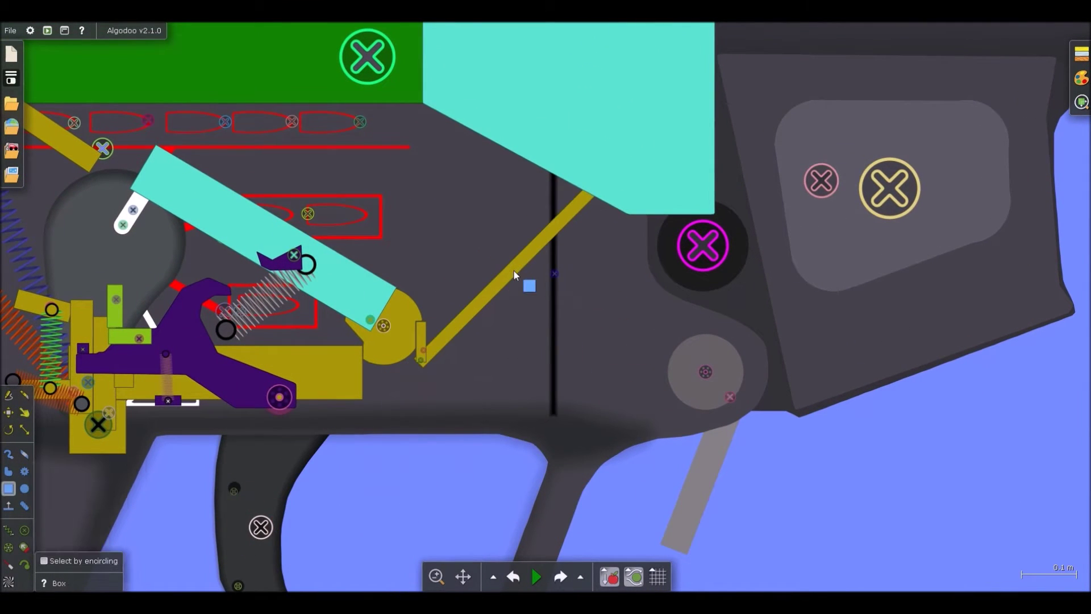
right_click(513, 271)
mouse_move(556, 435)
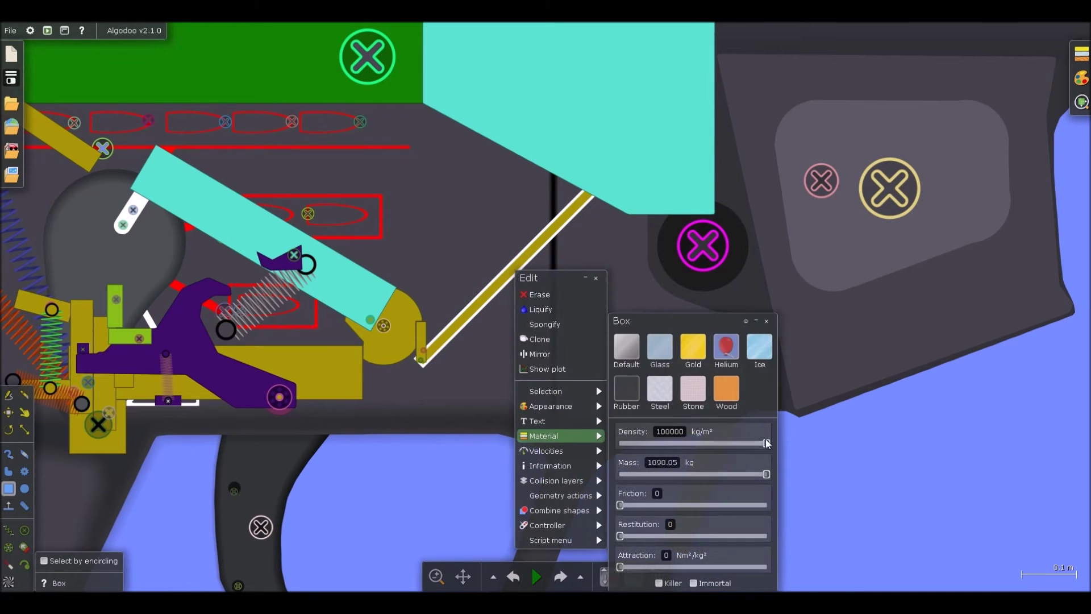
click(674, 433)
text(100)
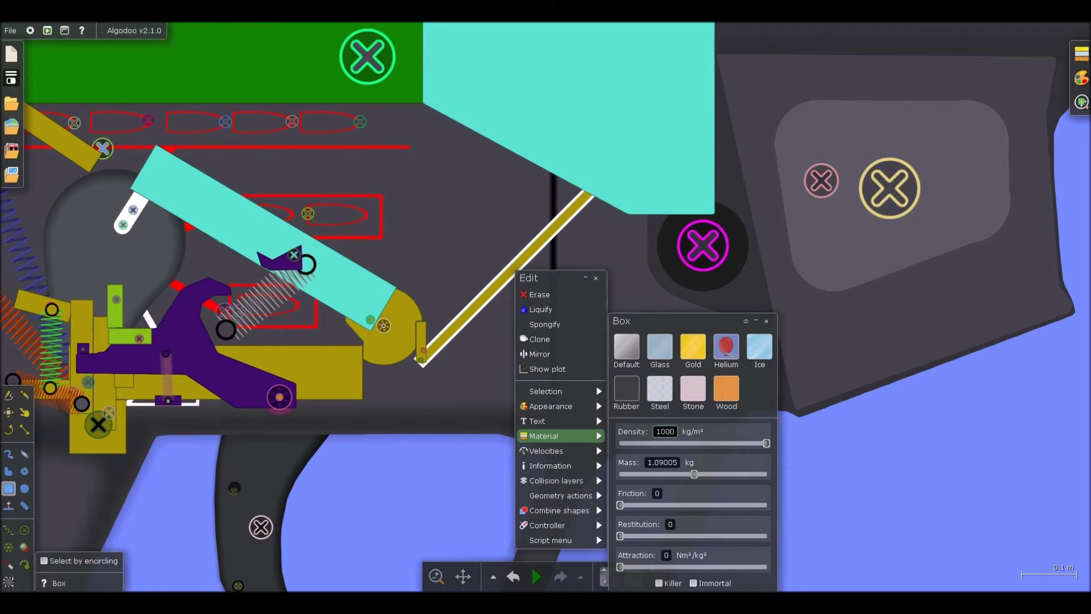
click(884, 476)
Step: Run the simulation and swing the angled lever down below the cyan block, and pause
key(d)
key(space)
drag(565, 218, 534, 158)
drag(567, 202, 594, 216)
key(space)
drag(537, 256, 484, 324)
Step: Rotate the angled lever about 2.9° upward around its hinge so its tip meets the cyan block's lower corner
key(b)
scroll(492, 319, up, 3)
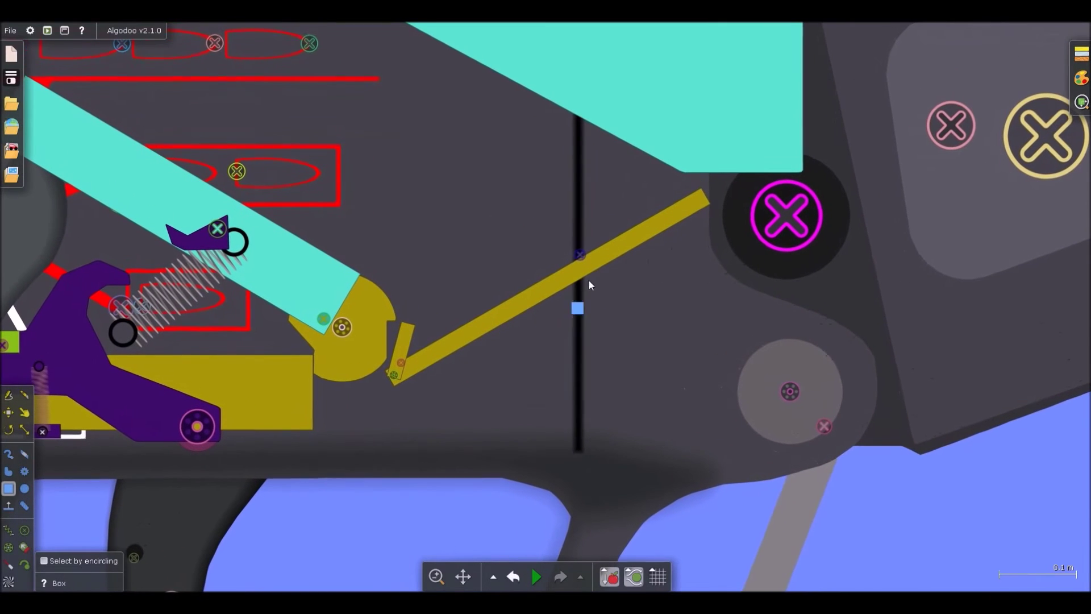
drag(614, 251, 617, 238)
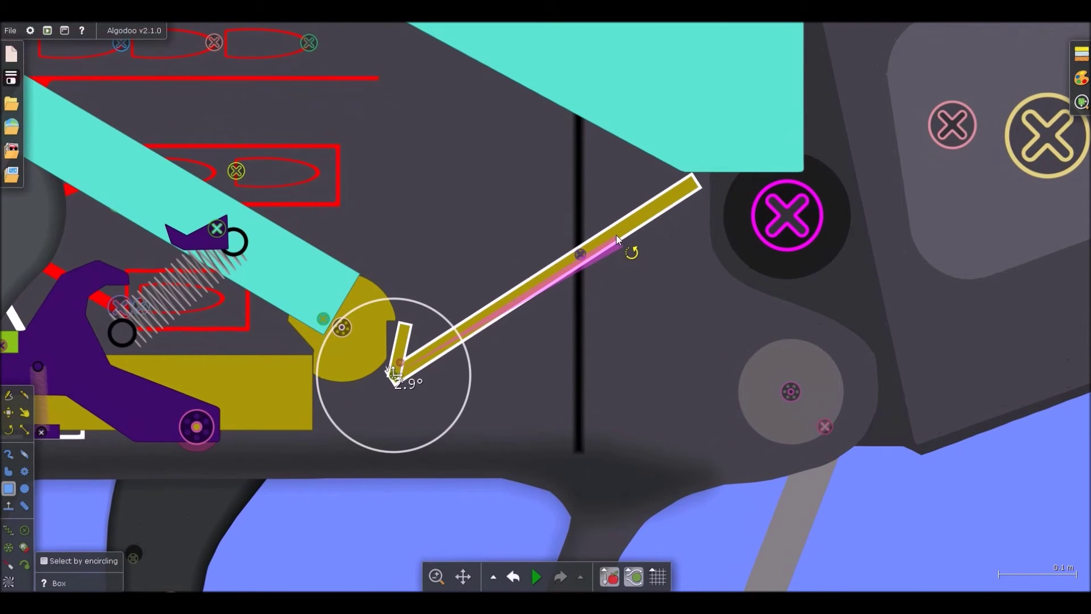
scroll(615, 233, down, 3)
click(521, 417)
scroll(642, 224, up, 3)
Step: Copy the lever's long bar and resize the copy into a short stop block above the lever's upper end
click(642, 225)
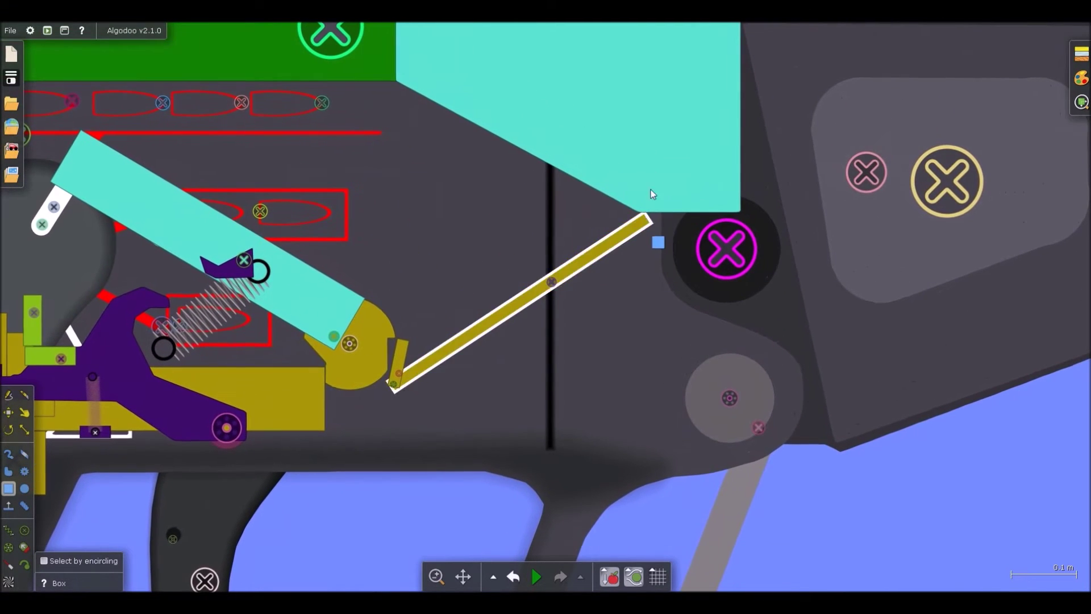
key(ctrl+c)
key(ctrl+v)
key(x)
drag(395, 334, 576, 212)
right_click(575, 217)
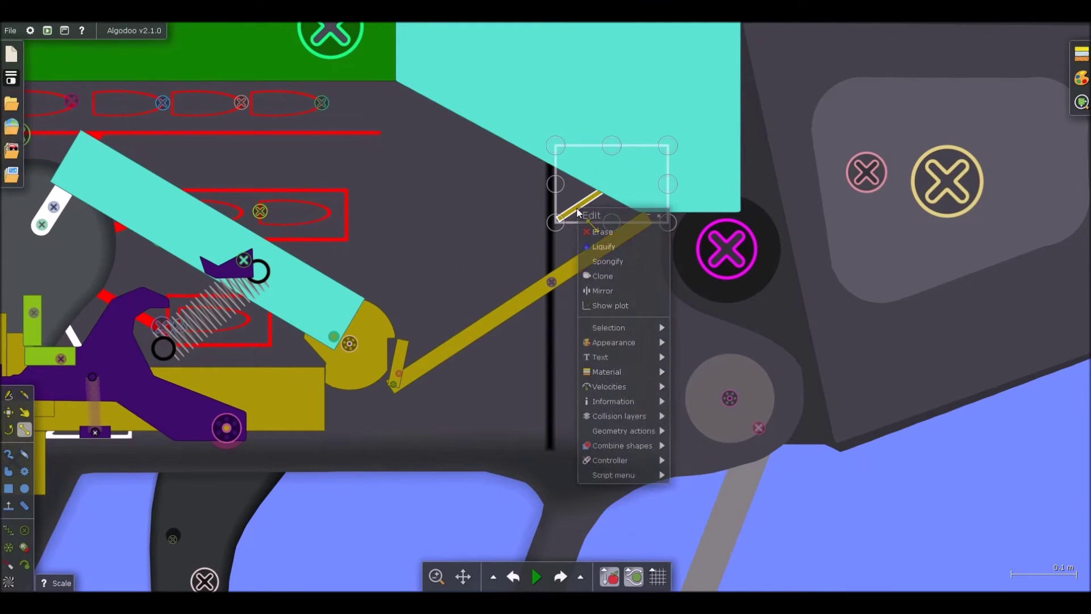
key(ctrl+z)
drag(572, 211, 568, 183)
scroll(665, 227, up, 3)
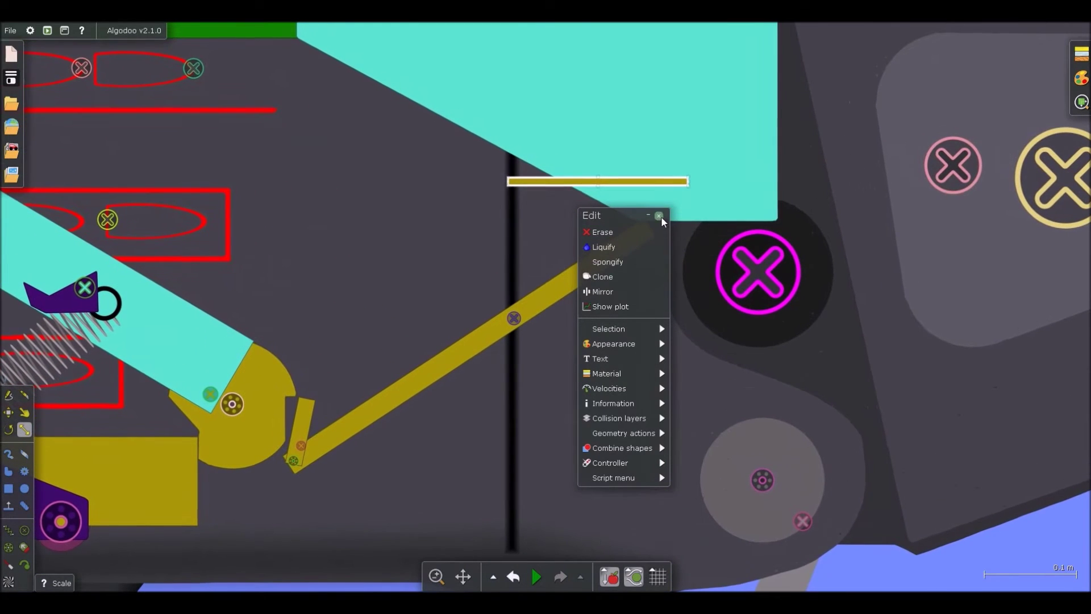
key(b)
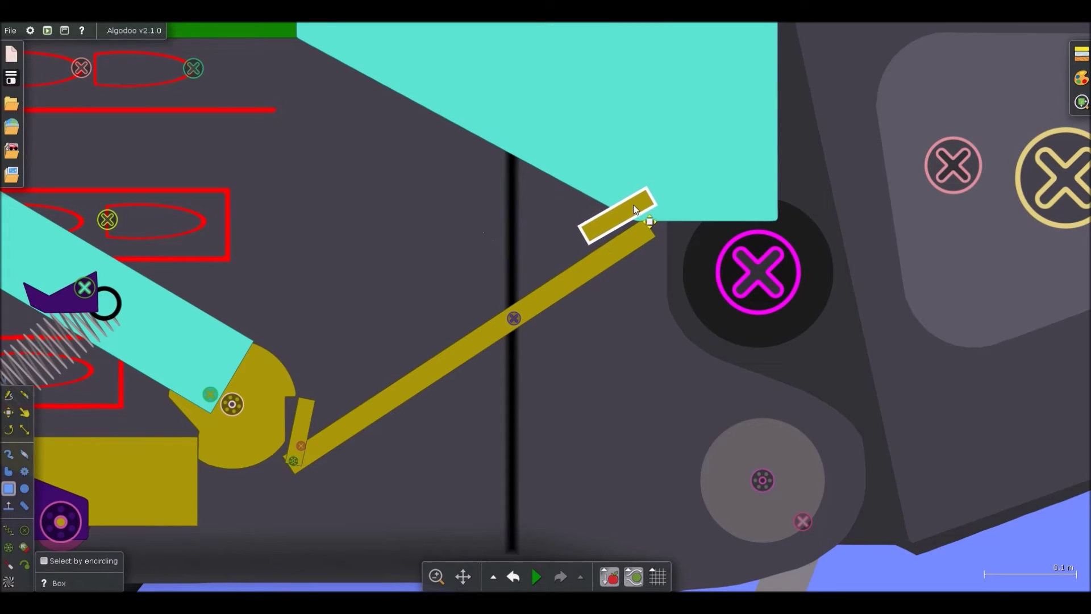
Step: Rotate the short block parallel to the lever's upper edge and fixate it in place as a stop
scroll(635, 213, up, 3)
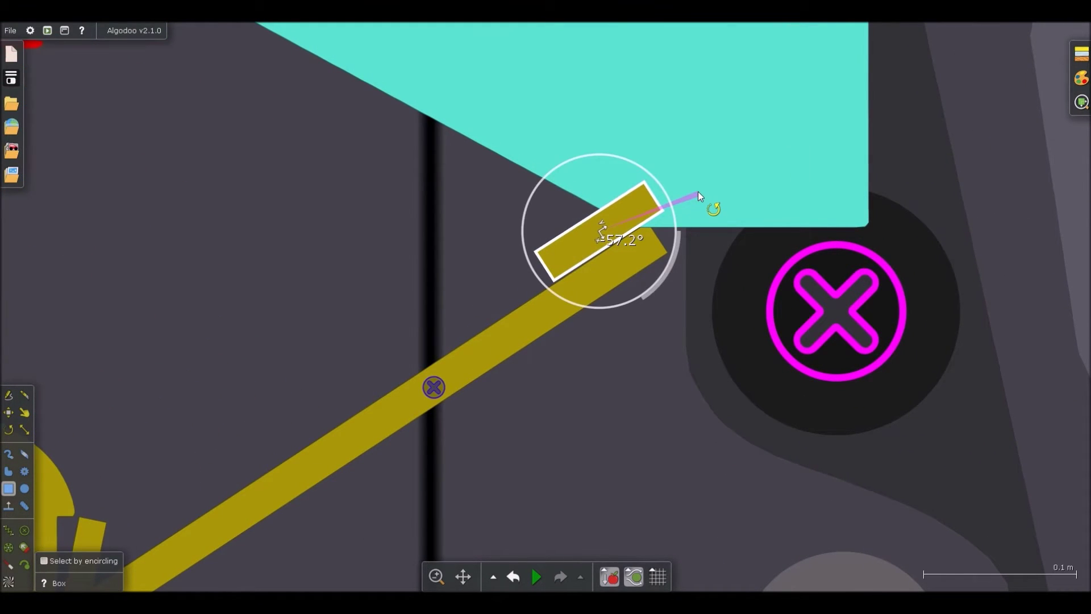
key(a)
click(631, 202)
key(b)
scroll(591, 223, down, 3)
scroll(586, 221, up, 1)
Step: Clone the stop block to the underside of the lever near its middle and fixate the copy
mouse_move(578, 210)
mouse_down()
mouse_move(501, 373)
mouse_move(419, 368)
mouse_up()
key(f)
click(419, 366)
Step: Run the simulation and rack the charging handle to test the lever against its stop blocks, and pause with the lever raised
key(d)
key(space)
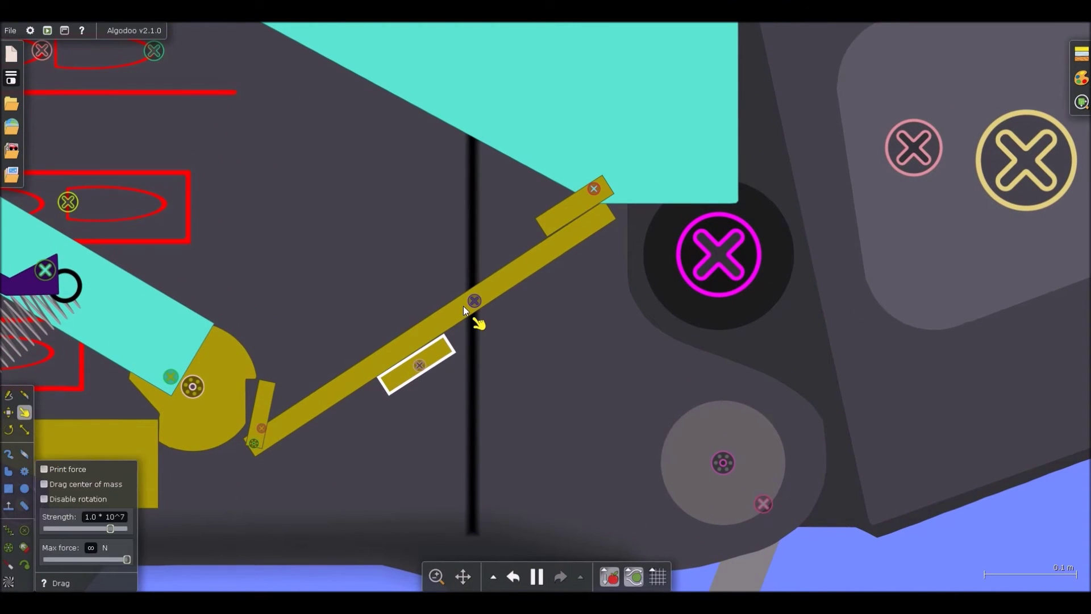
scroll(512, 262, down, 5)
scroll(479, 298, up, 2)
scroll(478, 297, down, 5)
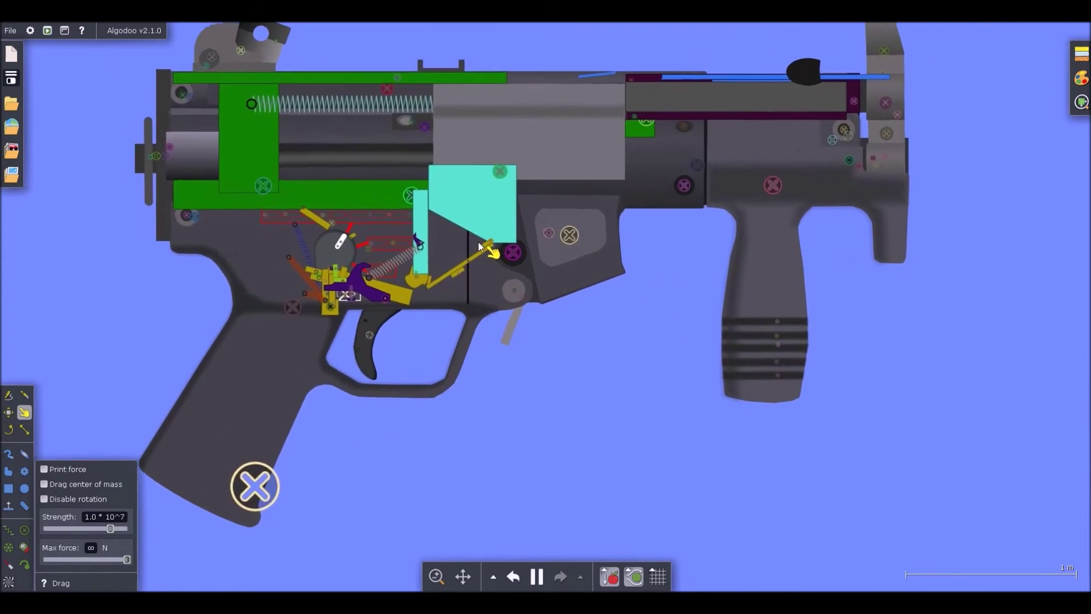
scroll(629, 142, up, 5)
drag(806, 77, 602, 205)
scroll(378, 347, up, 2)
scroll(422, 279, up, 1)
key(space)
drag(422, 266, 274, 305)
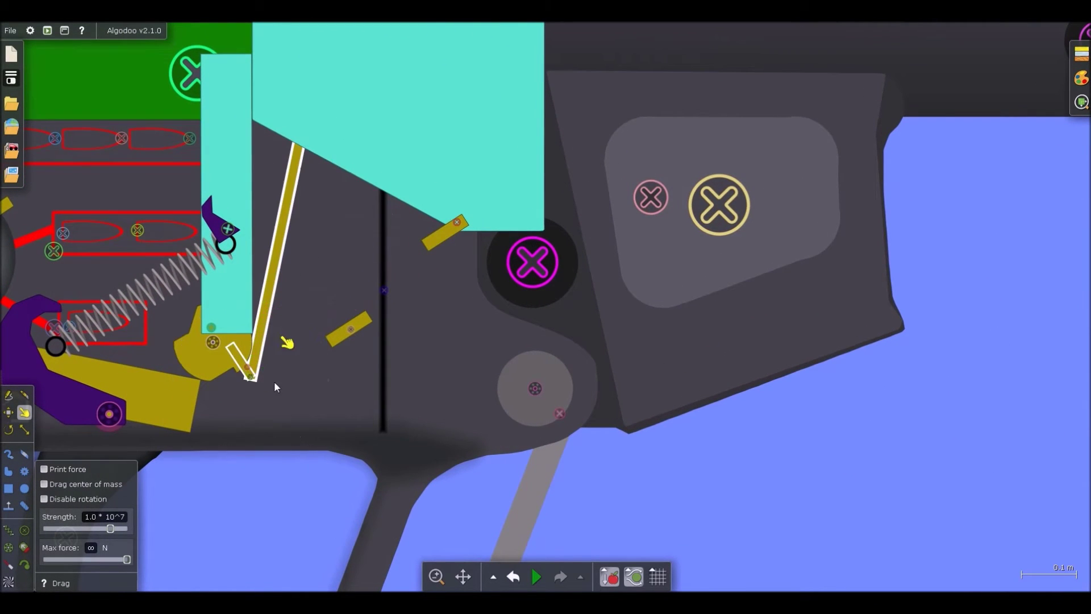
Step: Connect the lever's long bar to the lower stop block with a spring and raise its spring constant to 51000 N/m
scroll(284, 237, up, 3)
key(z)
drag(276, 264, 363, 395)
right_click(368, 361)
mouse_move(419, 484)
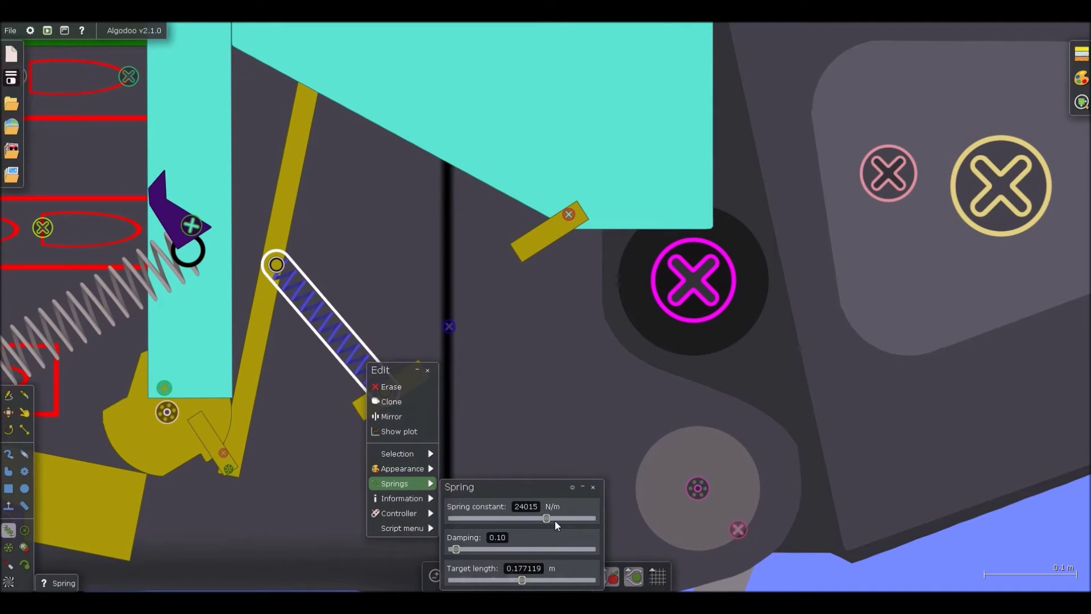
drag(527, 579, 540, 578)
Step: Run the simulation and rack the charging handle repeatedly to examine how the sprung lever interacts with the carrier and hammer
scroll(516, 321, down, 6)
key(d)
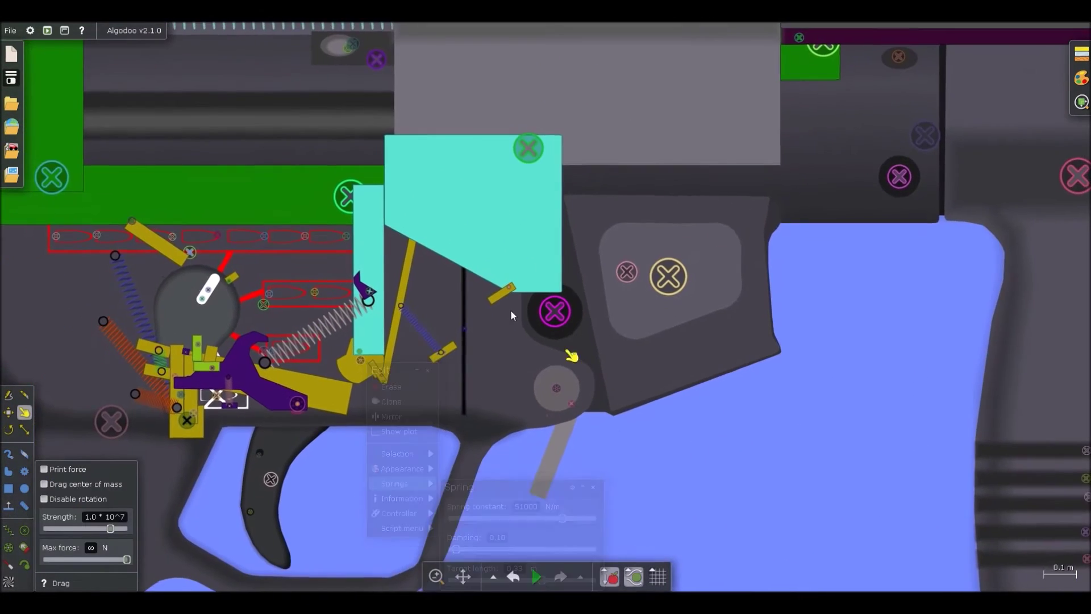
drag(419, 271, 463, 325)
key(space)
scroll(623, 425, down, 5)
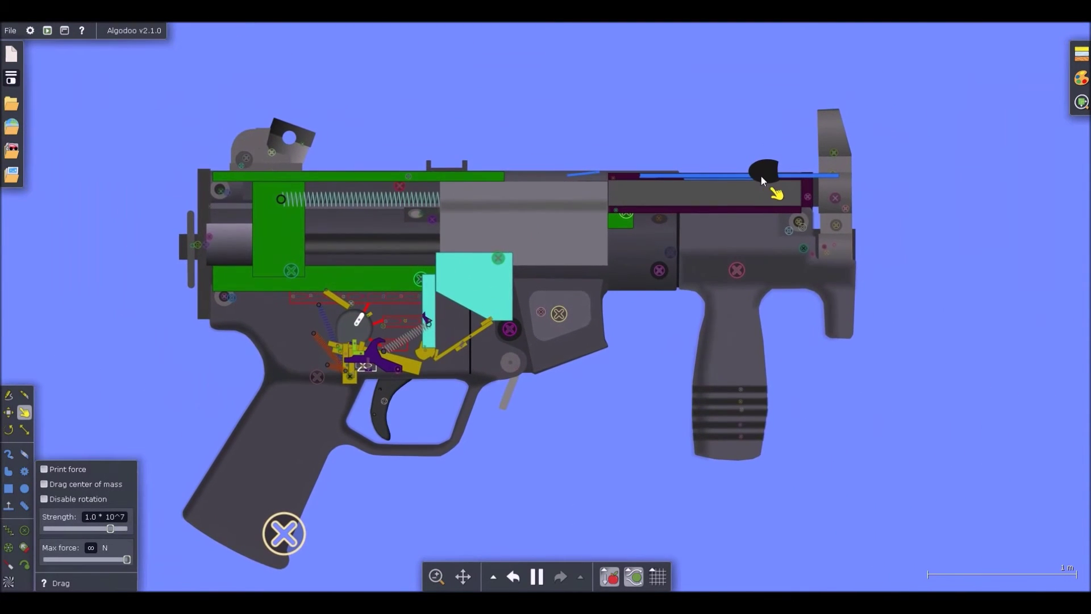
drag(689, 180, 448, 202)
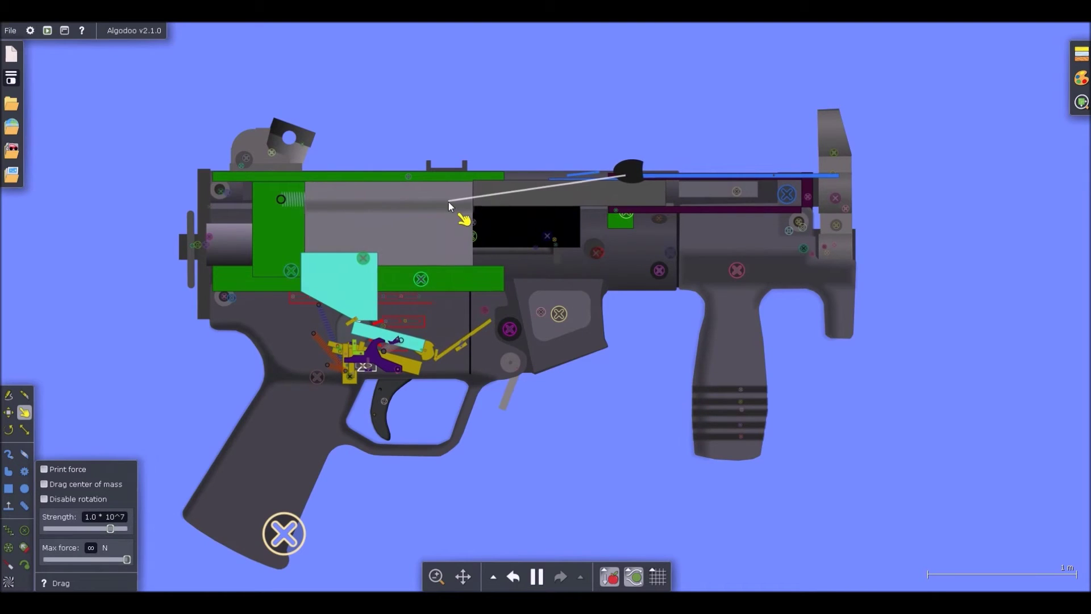
drag(520, 211, 684, 203)
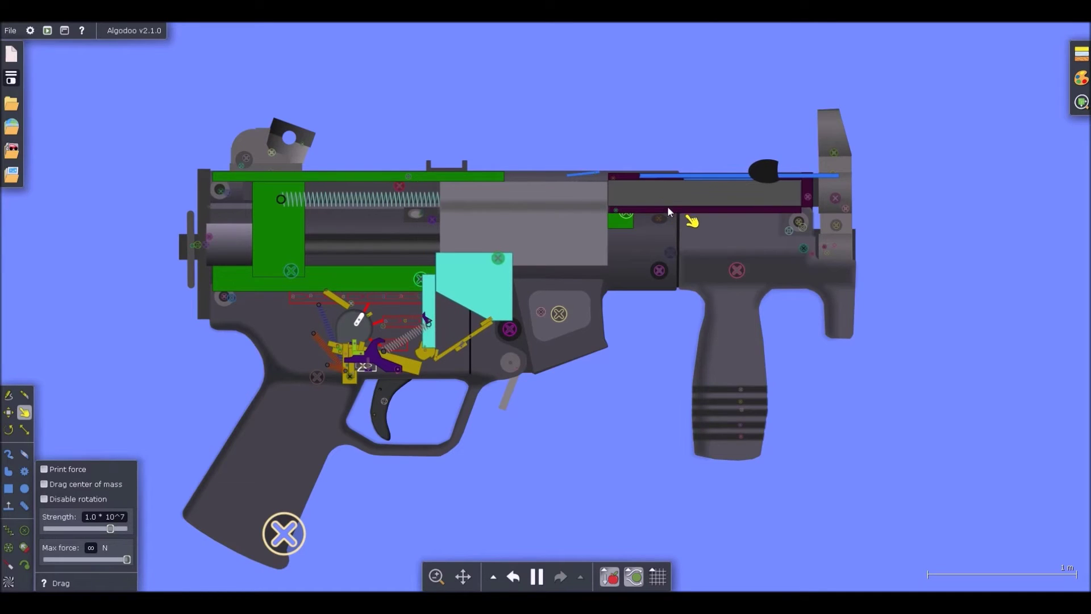
drag(749, 171, 526, 197)
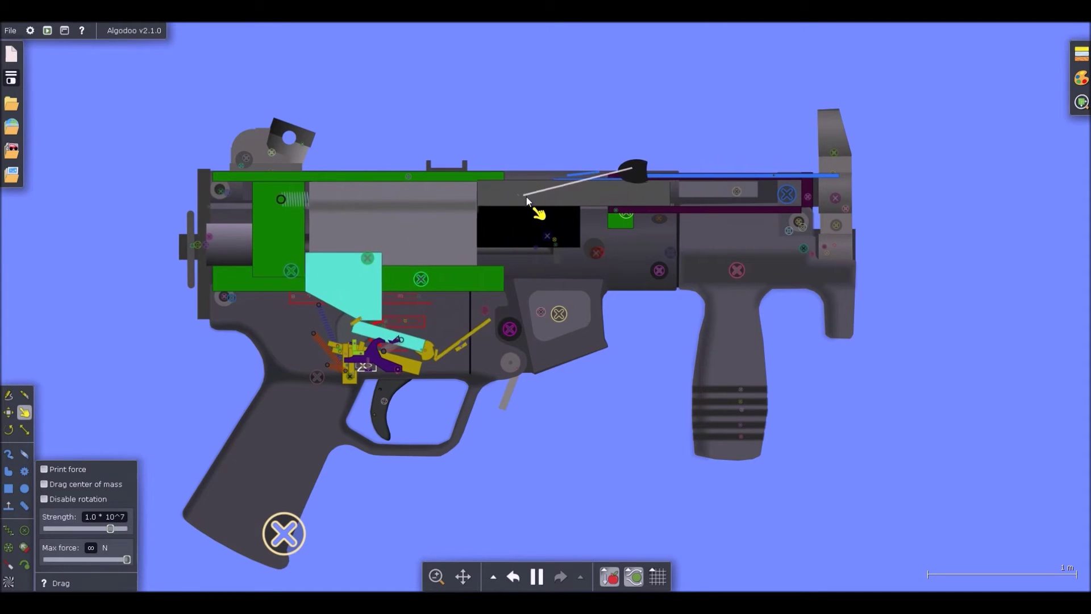
Step: Pause the simulation and cut away the underside of the hammer's rounded end with the Knife, starting at its notch
drag(608, 205, 550, 206)
scroll(435, 334, up, 10)
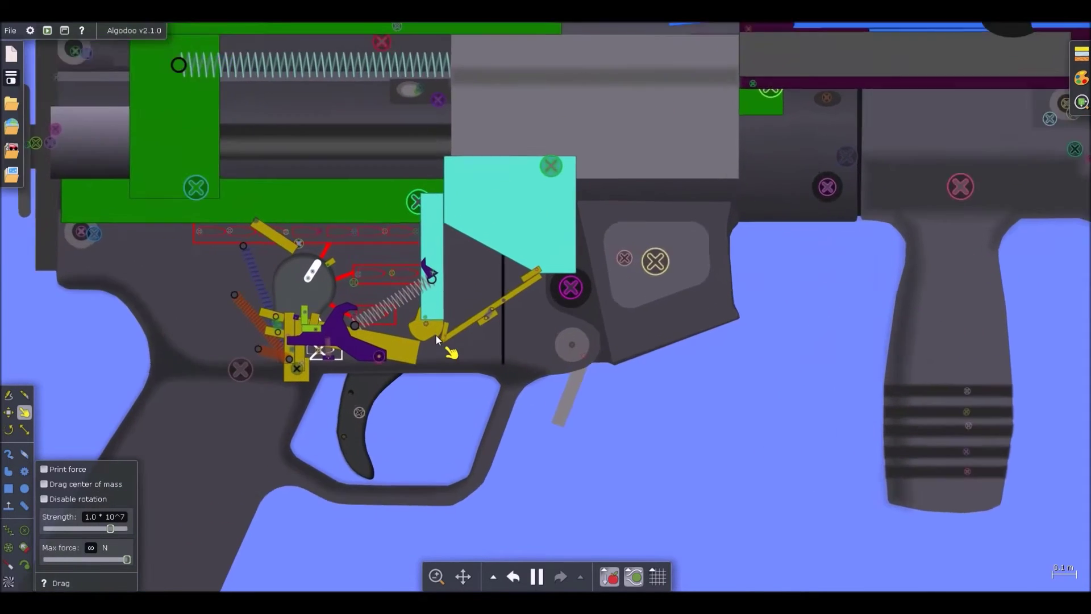
key(space)
key(k)
click(437, 339)
mouse_move(339, 336)
mouse_down()
mouse_move(461, 340)
mouse_move(454, 327)
mouse_up()
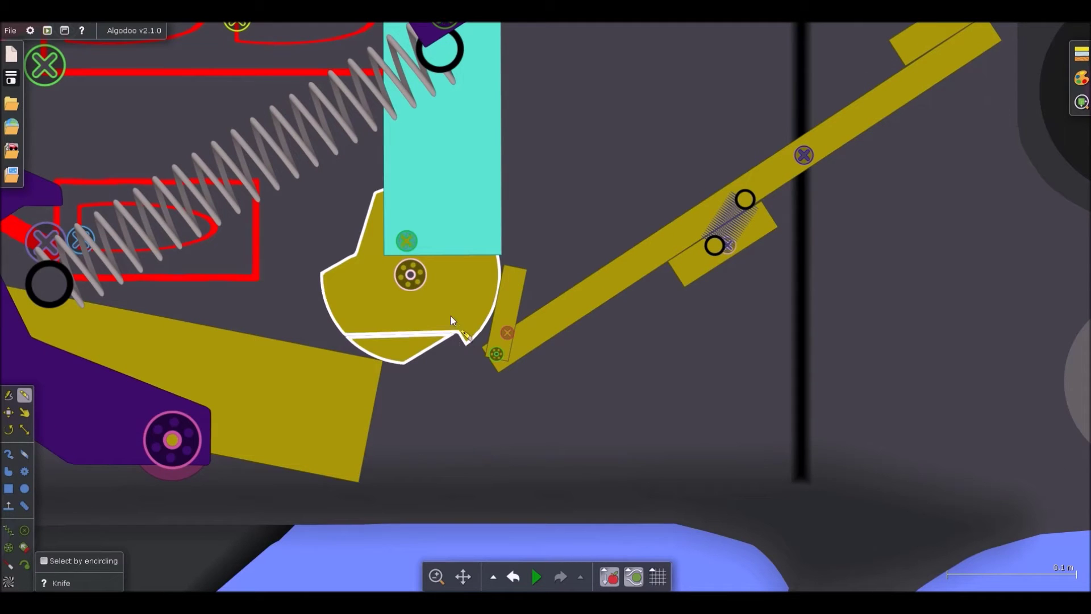
scroll(447, 273, down, 4)
key(d)
Step: Run the simulation and rack the charging handle to examine how the trimmed hammer cocks beneath the carrier block
key(space)
scroll(438, 410, down, 8)
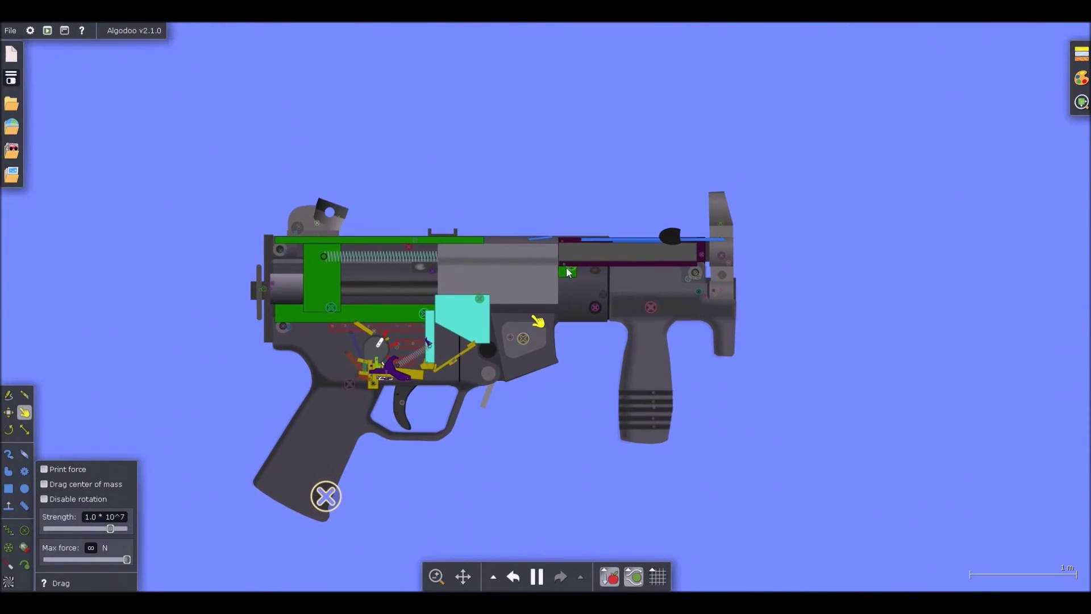
drag(670, 238, 504, 274)
scroll(503, 304, up, 3)
drag(730, 213, 595, 258)
scroll(299, 377, up, 7)
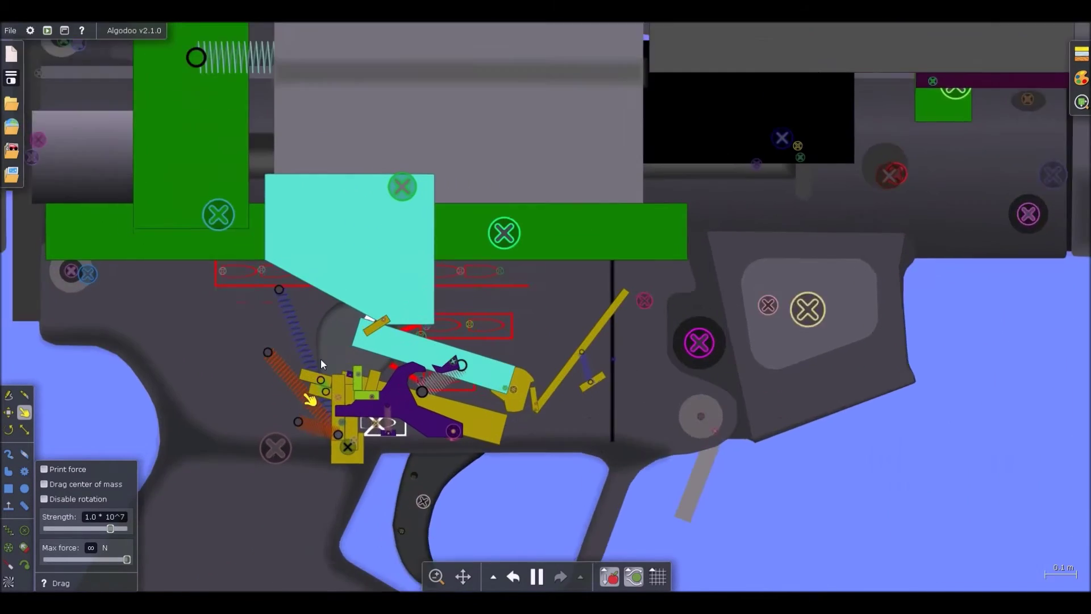
drag(436, 323, 239, 462)
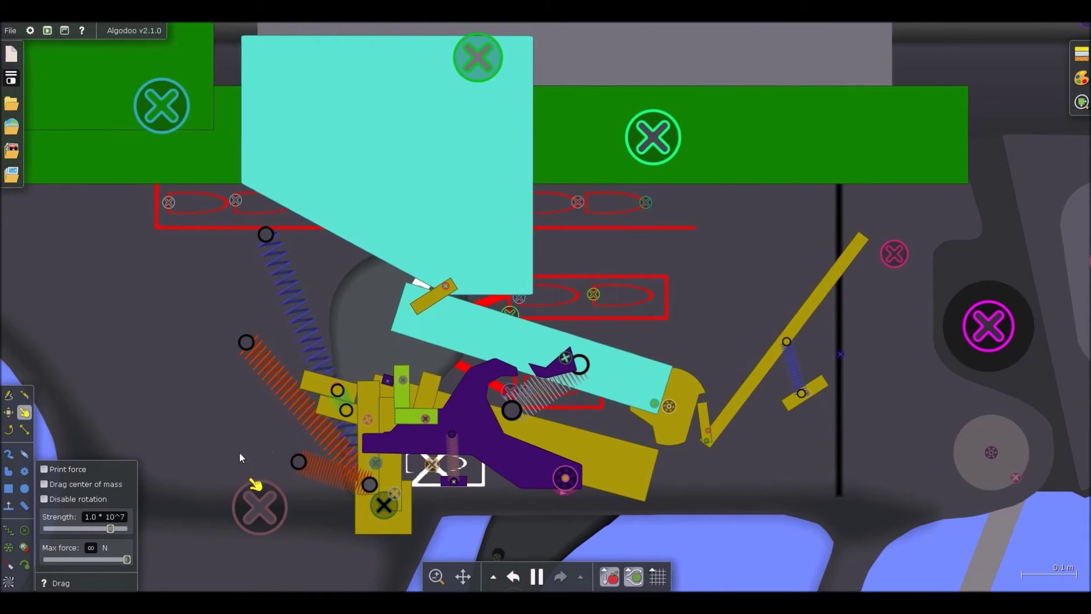
scroll(240, 441, down, 5)
scroll(352, 369, up, 3)
Step: Try deleting the carrier's teal block to expose the parts behind it, undo the deletion and pause the simulation
click(362, 318)
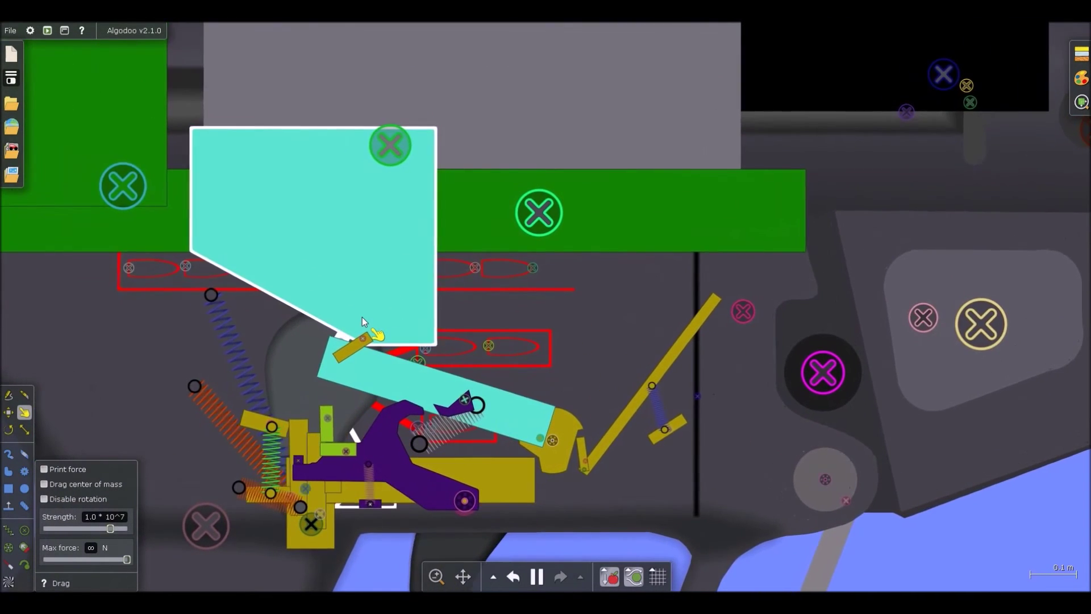
key(Delete)
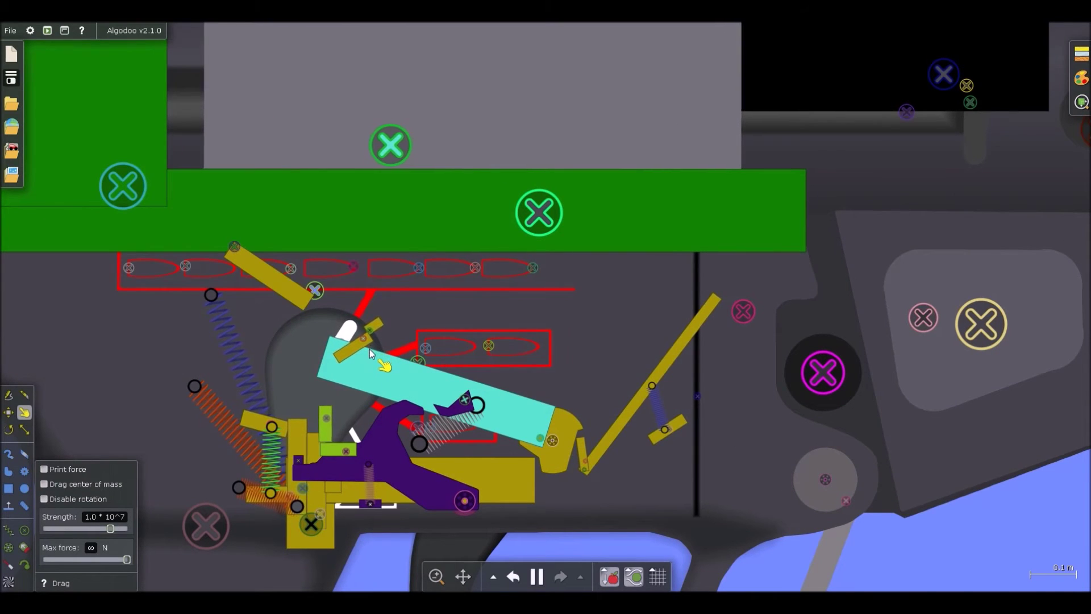
scroll(370, 349, down, 5)
scroll(469, 366, up, 1)
key(space)
Step: Shorten the upper stop block at the lever's tip, shift it down along the bar and fixate it
scroll(469, 366, up, 6)
key(b)
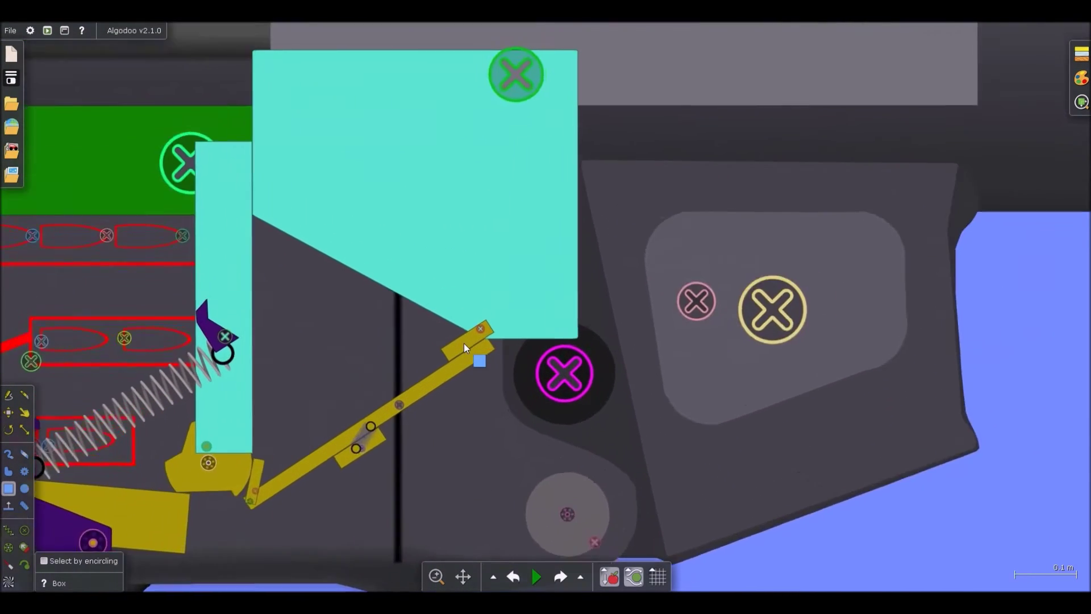
click(462, 343)
key(x)
scroll(499, 320, up, 2)
scroll(499, 320, up, 2)
drag(510, 311, 477, 336)
key(b)
drag(429, 392, 411, 389)
key(f)
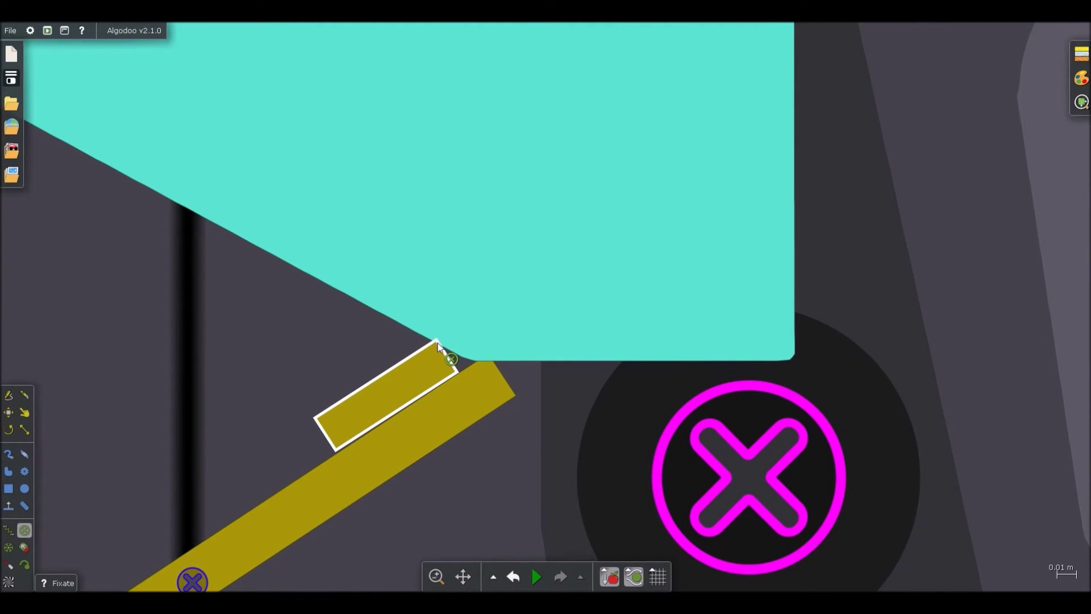
click(438, 342)
Step: Run the simulation and rack the charging handle to test the lever with its shortened stop block
key(d)
scroll(448, 334, down, 10)
key(space)
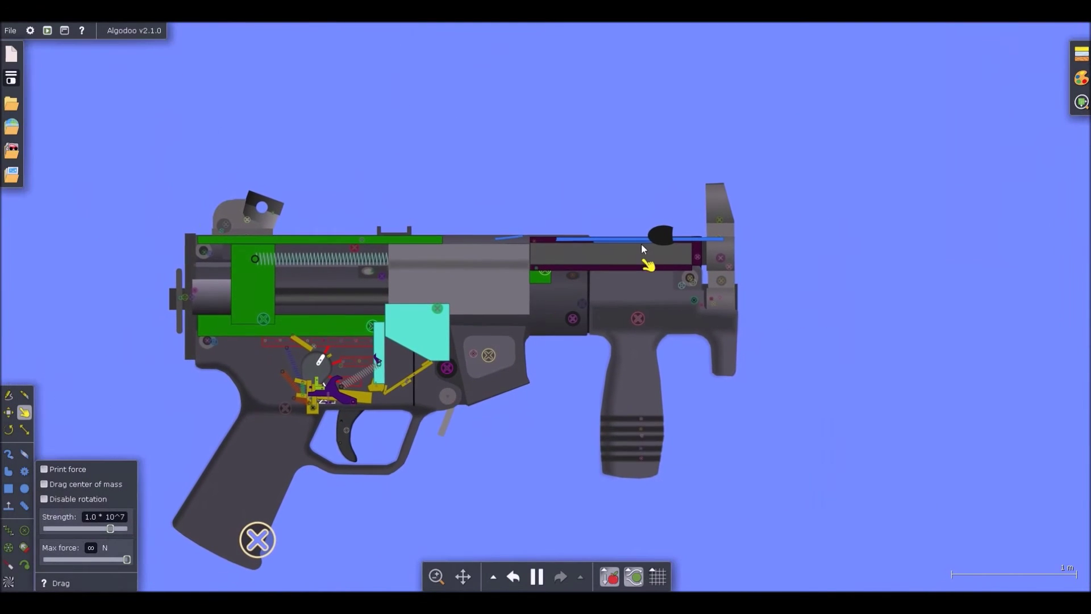
drag(646, 247, 394, 259)
scroll(421, 365, up, 10)
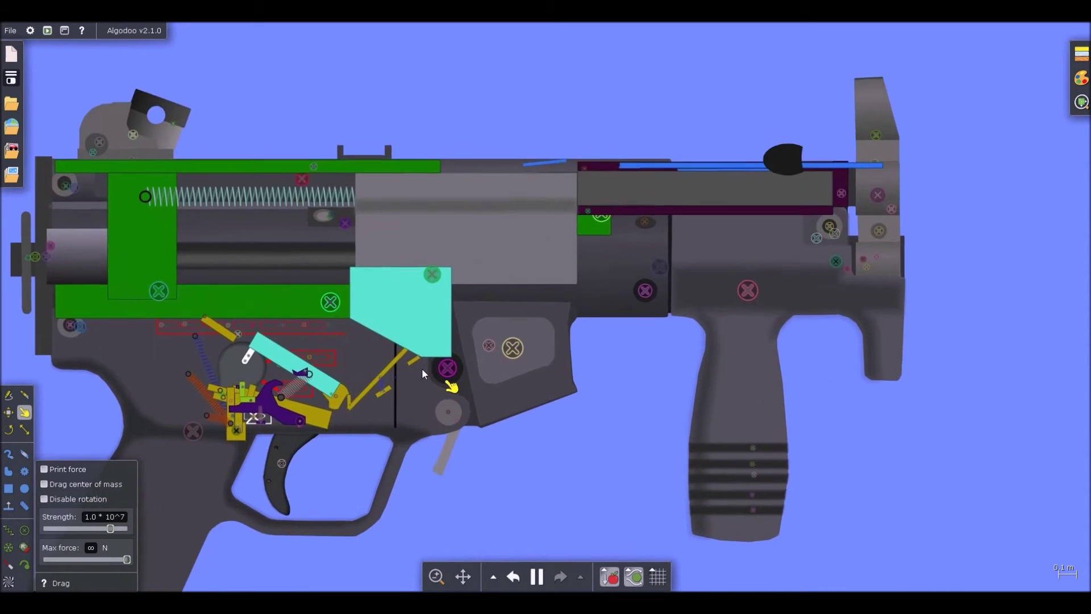
Step: Undo back to the upright hammer, swing it down onto the lever's catch and pause the simulation
scroll(400, 352, down, 5)
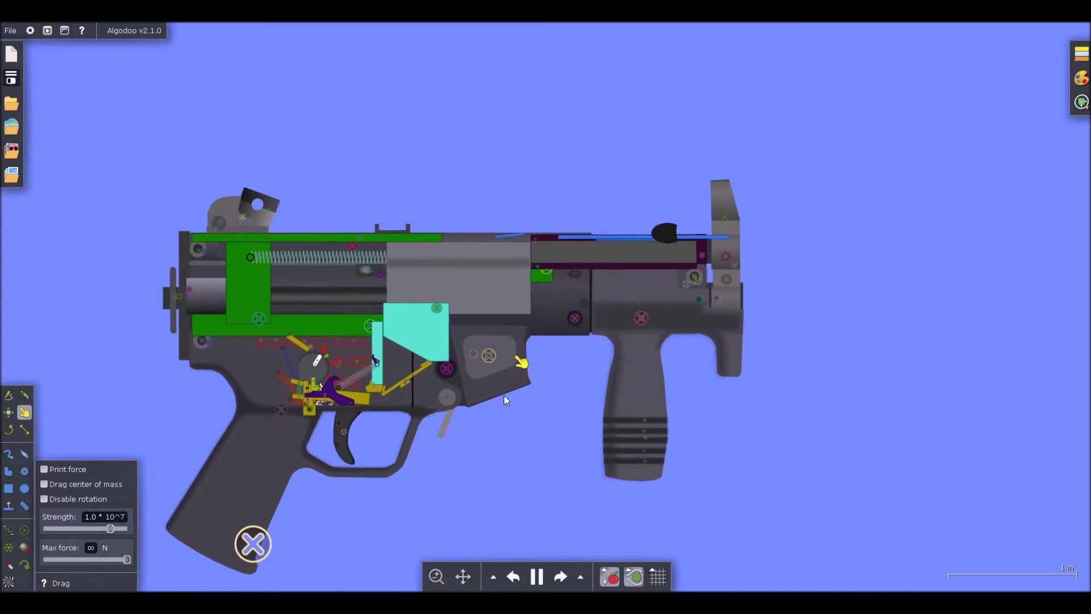
scroll(356, 311, up, 1)
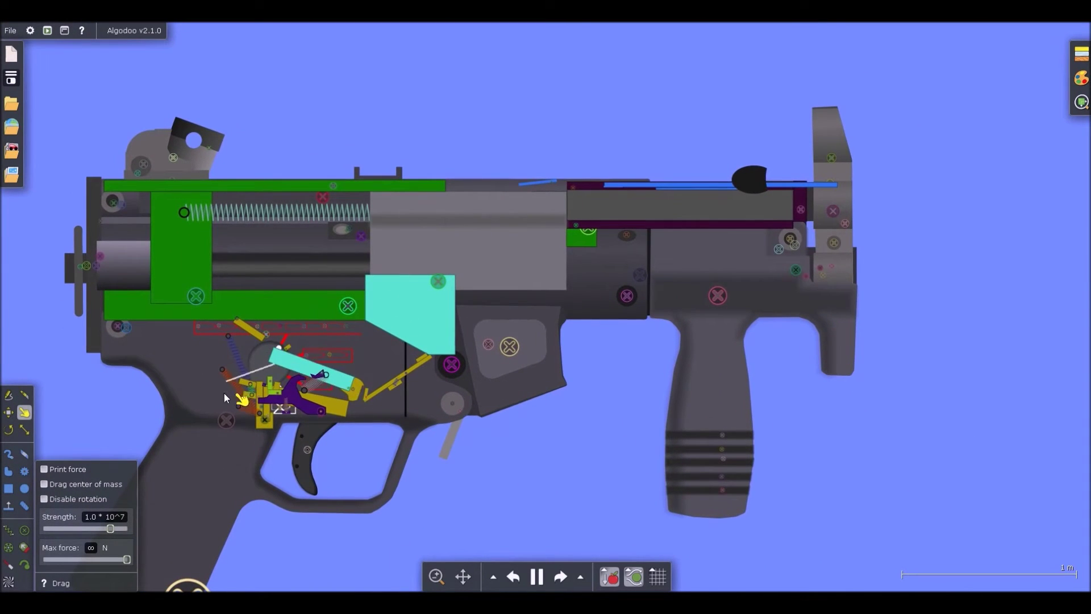
scroll(423, 361, up, 2)
scroll(418, 368, up, 2)
key(space)
Step: Check the material properties of the carrier's teal block
key(b)
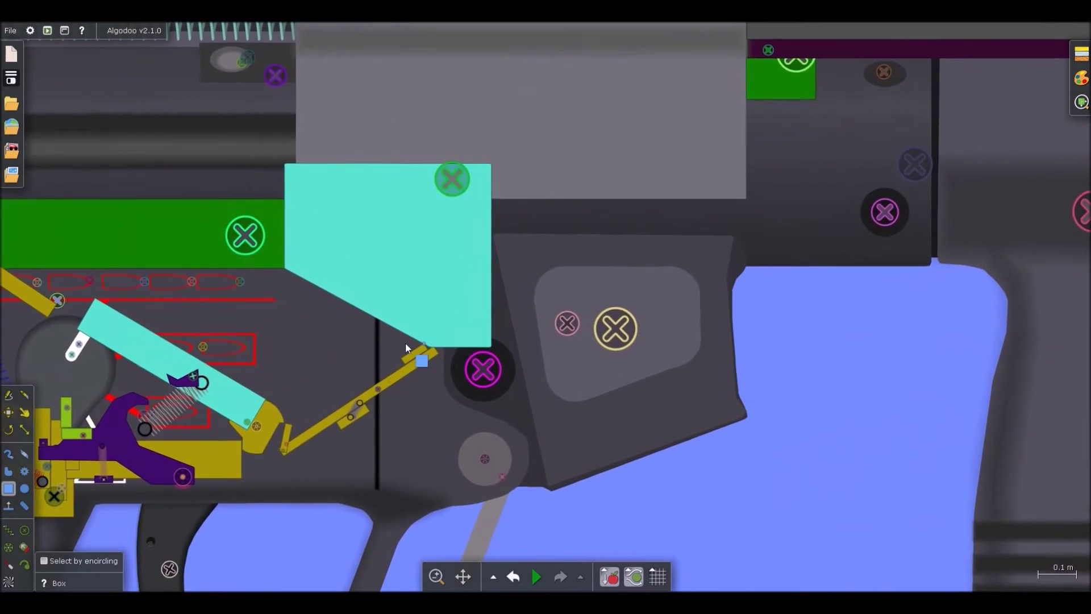
scroll(406, 342, down, 2)
right_click(430, 293)
mouse_move(490, 441)
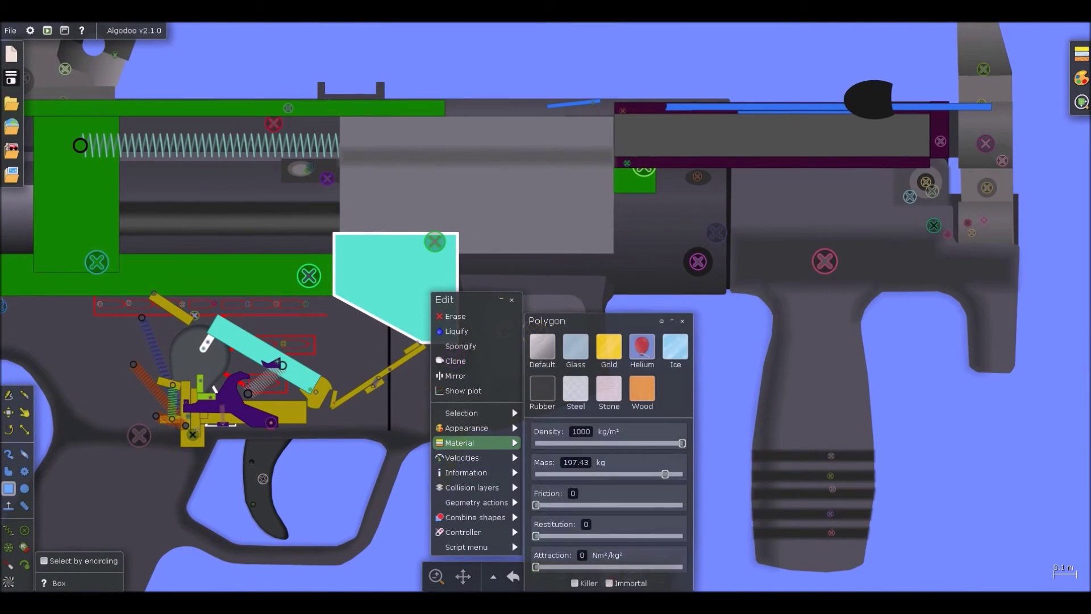
click(751, 370)
scroll(631, 405, down, 3)
scroll(463, 367, up, 6)
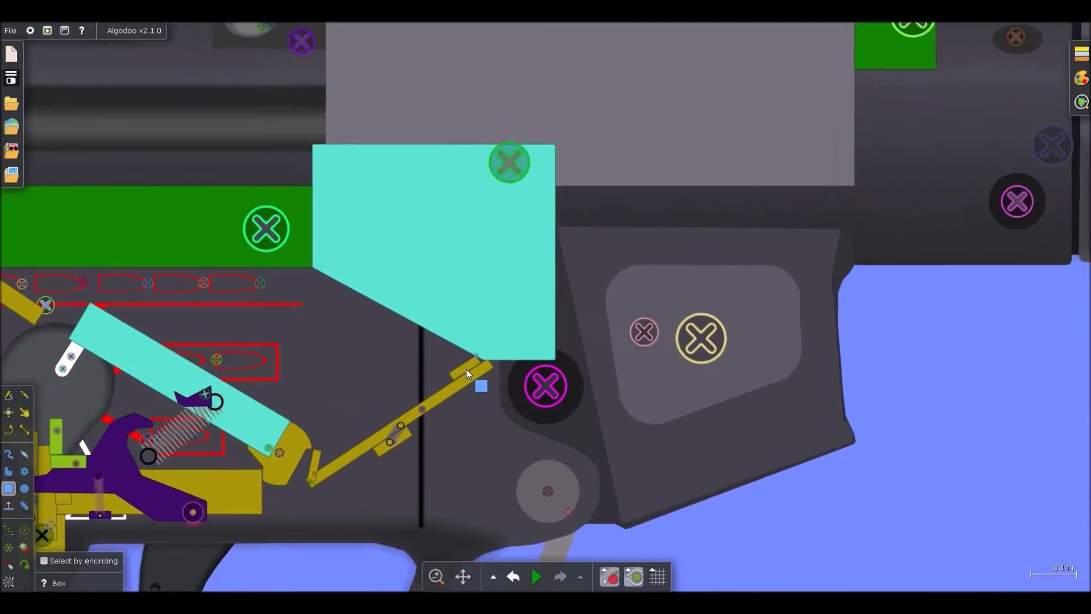
Step: Convert the upper stop block into a circle and move it down the lever to just beside the pivot
right_click(466, 370)
mouse_move(534, 538)
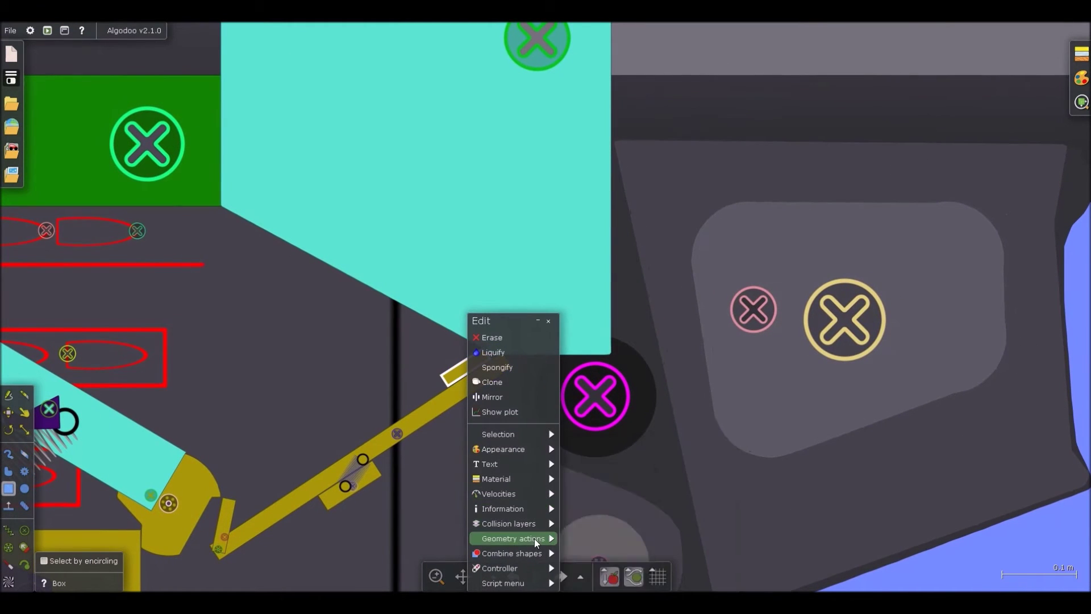
click(610, 583)
scroll(540, 415, up, 2)
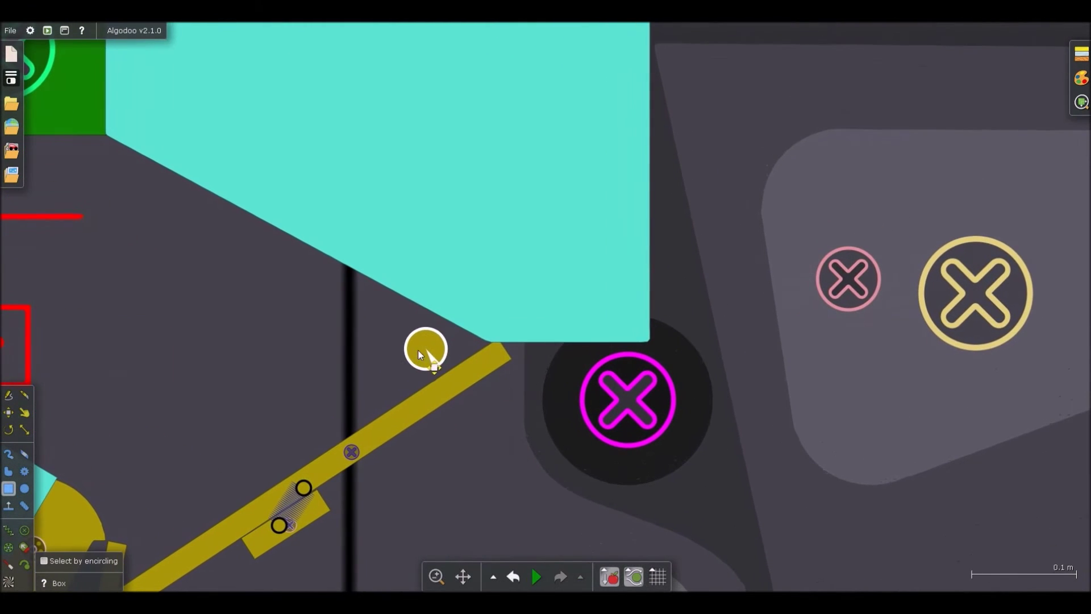
key(c)
drag(446, 334, 459, 317)
drag(417, 357, 302, 421)
Step: Draw a thin vertical bar from the circle up to the carrier's teal block and fixate it at both ends
scroll(363, 329, down, 5)
scroll(329, 382, up, 4)
mouse_move(327, 380)
mouse_down()
mouse_move(346, 288)
mouse_move(331, 260)
mouse_up()
right_click(330, 275)
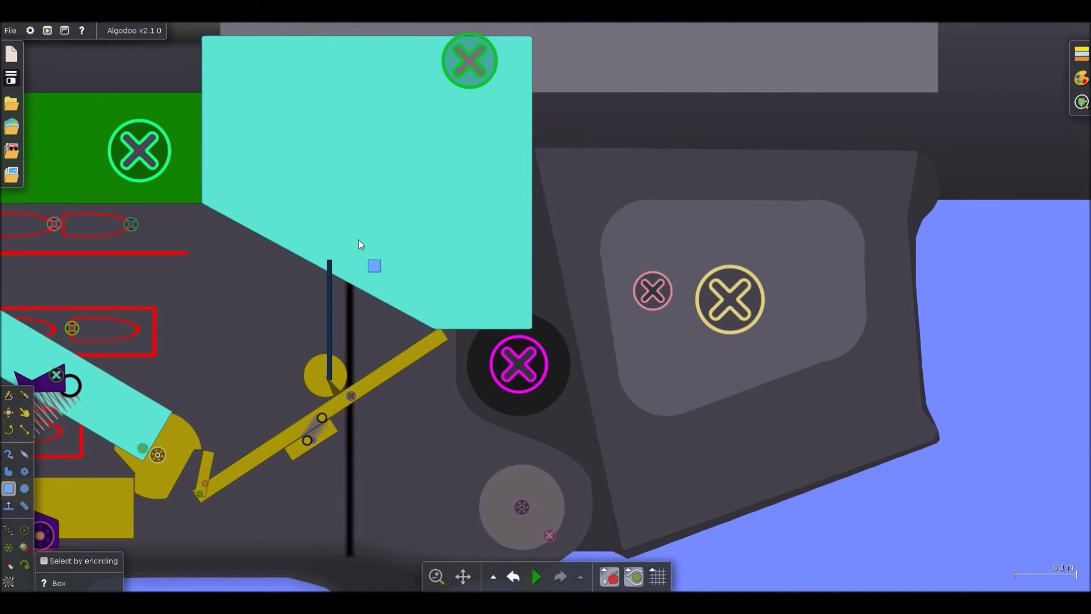
scroll(353, 243, up, 3)
click(338, 291)
Step: Run the simulation and rack the charging handle repeatedly to test the circle on the lever
key(d)
scroll(442, 188, down, 6)
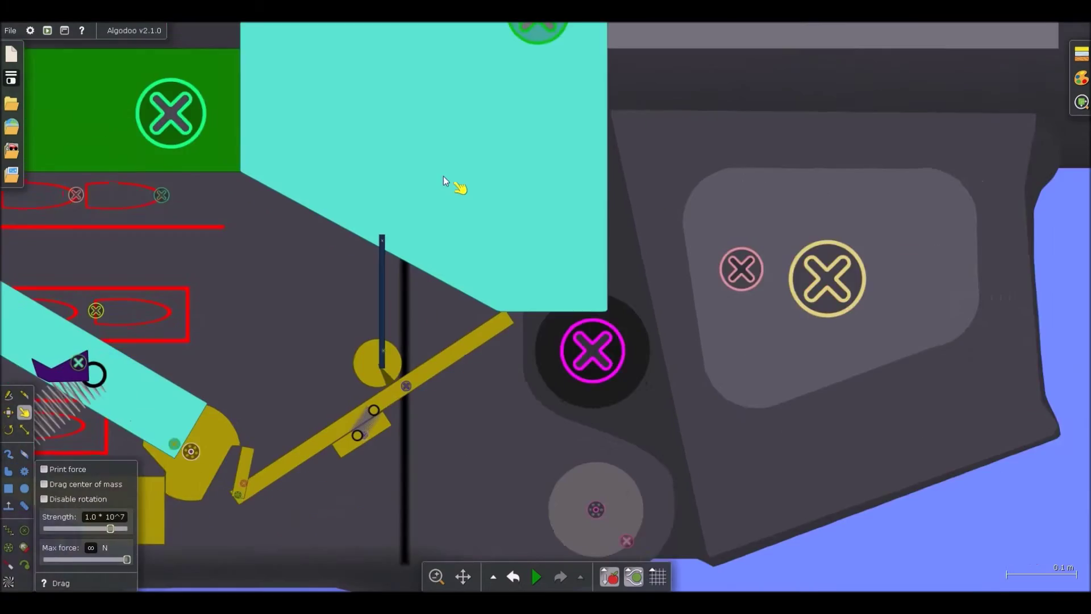
key(space)
scroll(506, 358, down, 4)
scroll(626, 216, up, 2)
drag(718, 202, 308, 248)
drag(717, 202, 265, 247)
drag(720, 208, 240, 273)
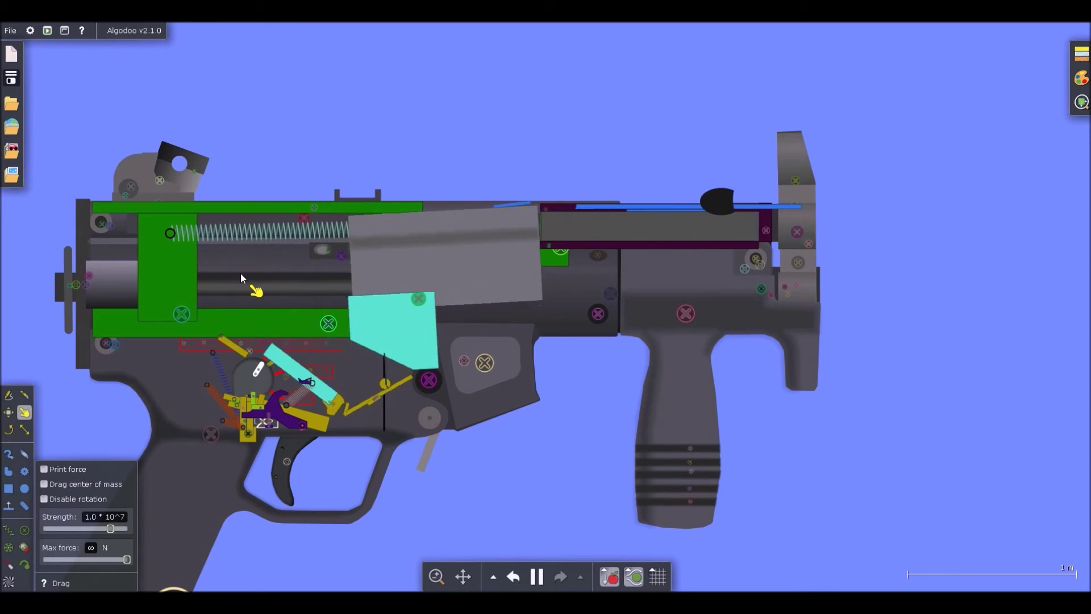
drag(716, 206, 373, 243)
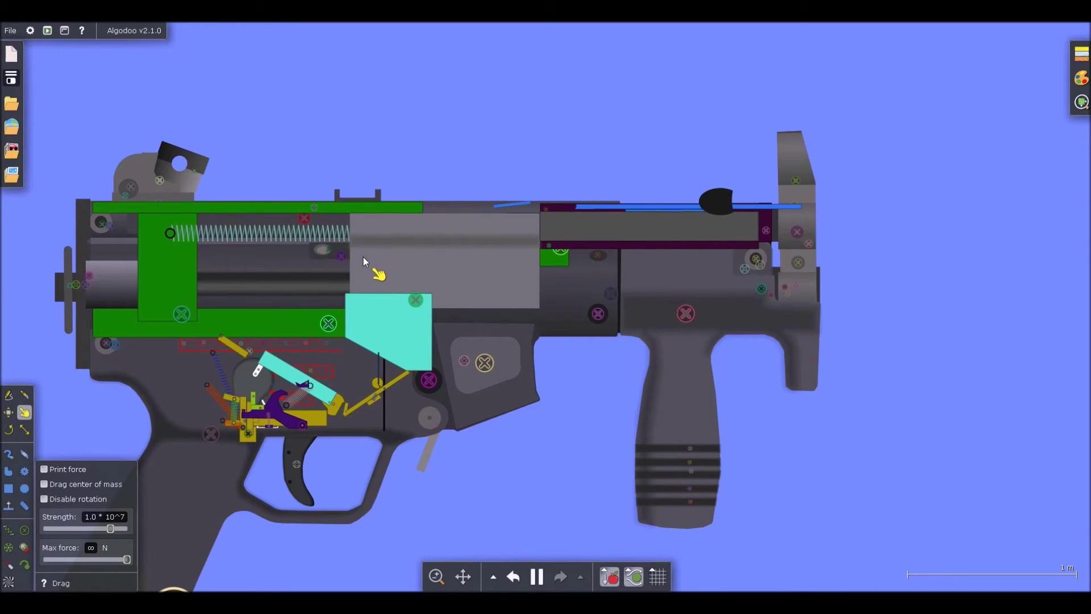
Step: Examine the contact between the hammer's notch and the lever's catch, selecting both parts
scroll(330, 409, up, 6)
scroll(332, 411, up, 2)
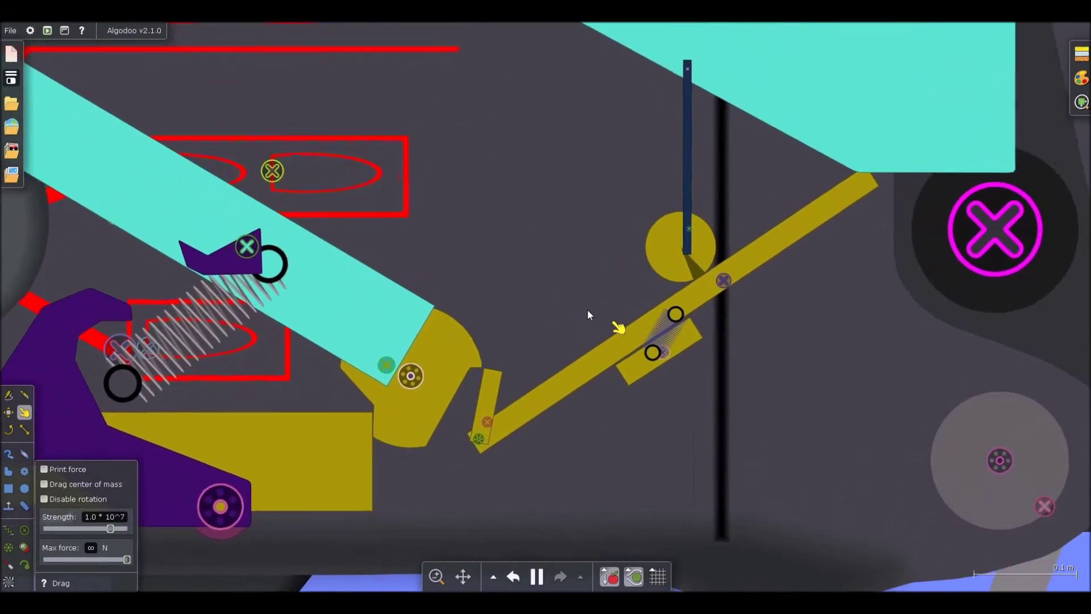
scroll(601, 309, down, 8)
scroll(529, 314, down, 3)
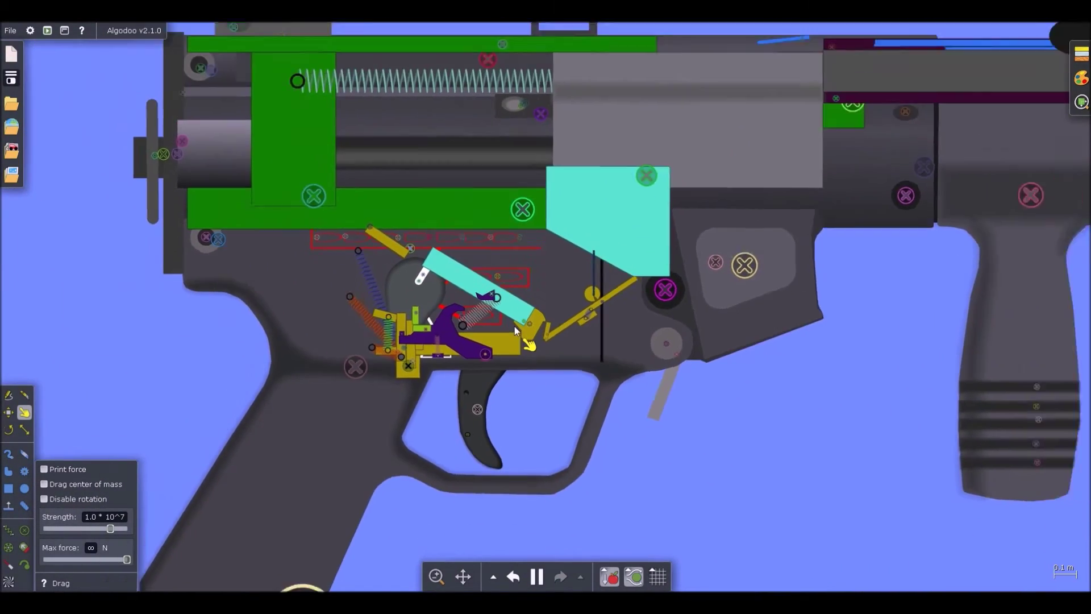
scroll(540, 322, up, 8)
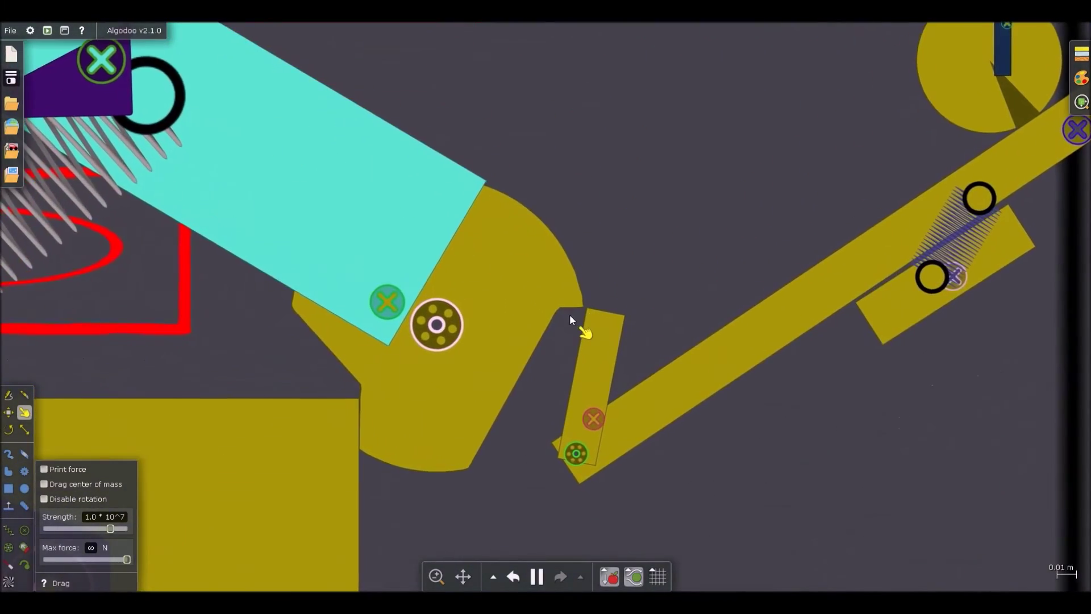
click(596, 321)
ctrl+click(566, 301)
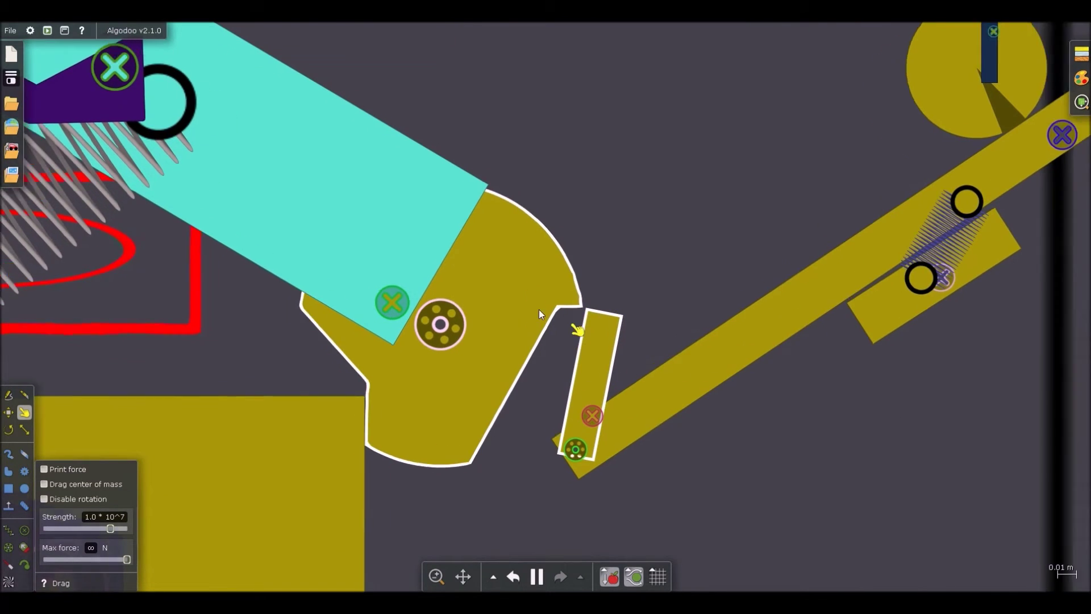
Step: Rack the charging handle once more to observe how the carrier moves the lever and hammer
scroll(558, 311, down, 10)
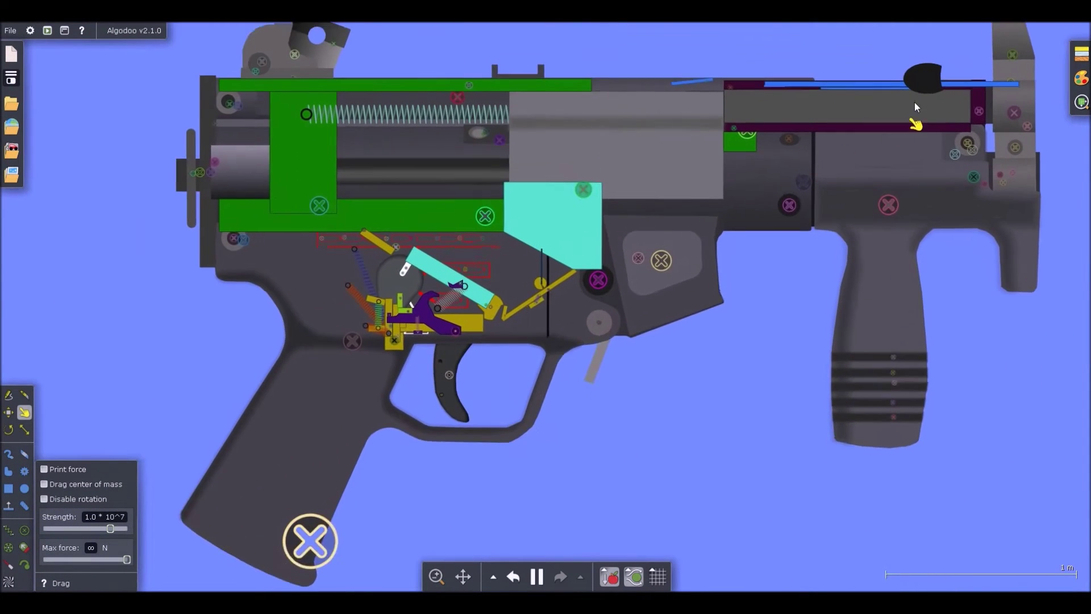
scroll(915, 103, up, 1)
drag(919, 80, 733, 176)
scroll(455, 312, down, 3)
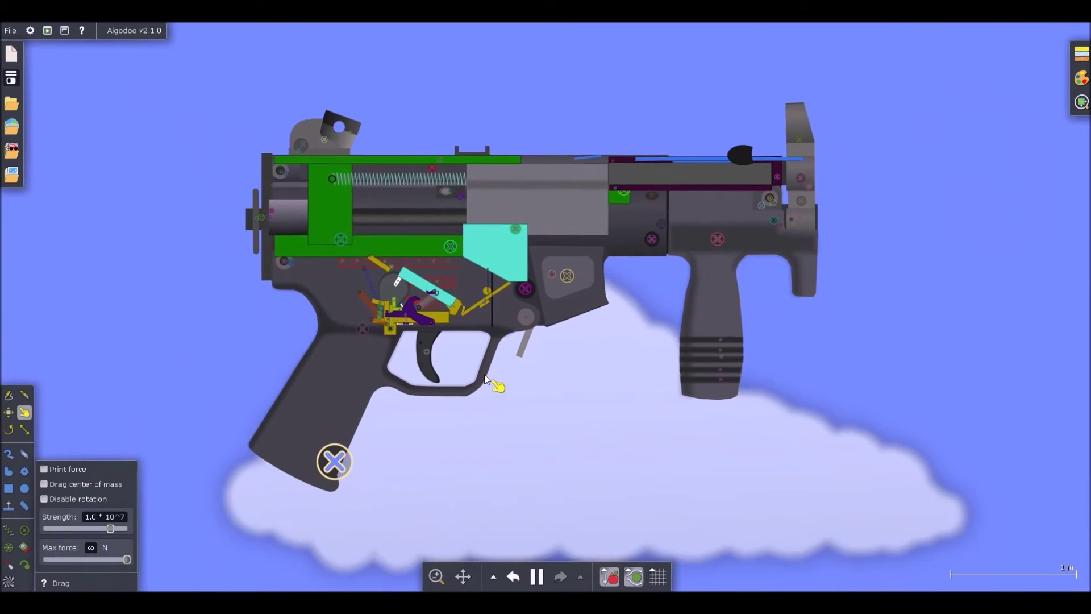
scroll(475, 350, up, 3)
scroll(464, 383, down, 3)
scroll(481, 356, up, 4)
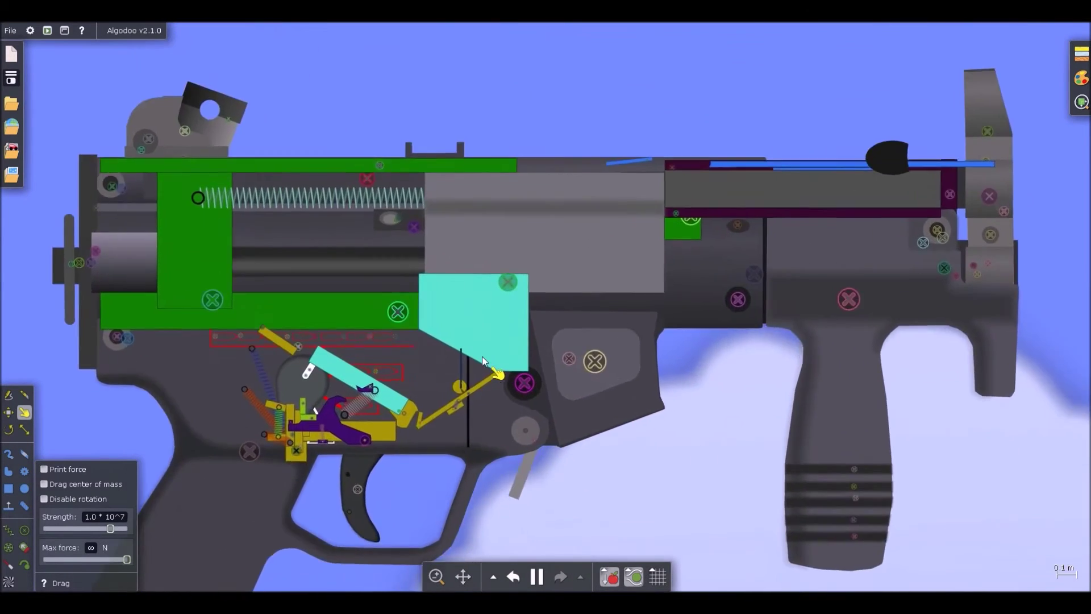
scroll(466, 397, down, 5)
scroll(447, 420, up, 2)
scroll(636, 267, down, 5)
scroll(586, 314, up, 4)
scroll(602, 290, up, 2)
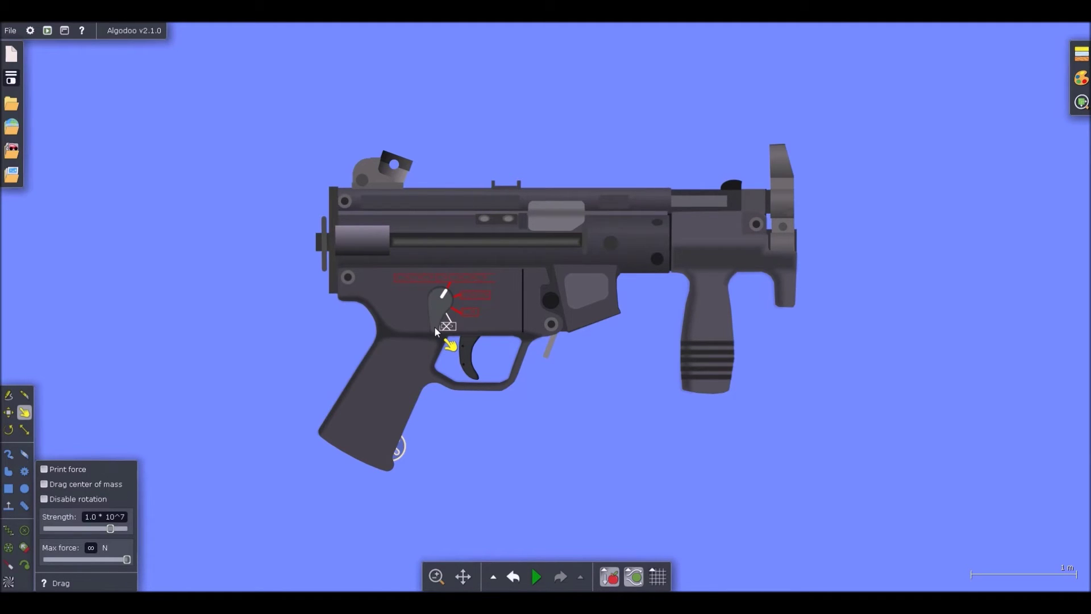
Step: Send the gun's outer body behind the mechanism to expose the internal trigger parts
double_click(429, 341)
key(Page_Down)
click(515, 418)
scroll(454, 315, up, 6)
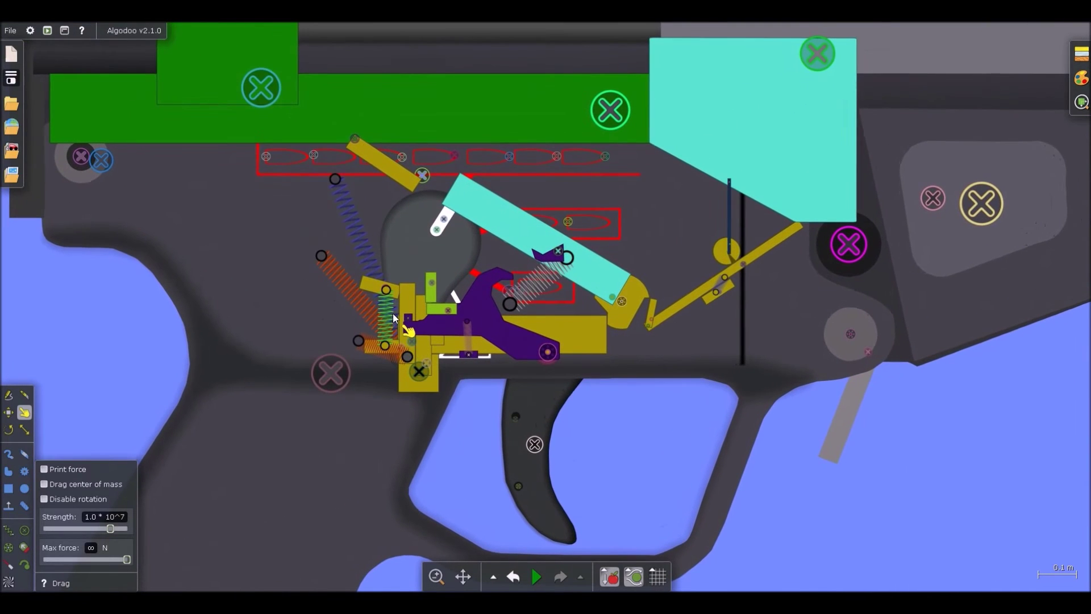
Step: Run the simulation and turn the fire selector from the full-auto mark down to the two-round burst mark
drag(393, 312, 2, 256)
scroll(416, 229, down, 4)
drag(424, 251, 212, 224)
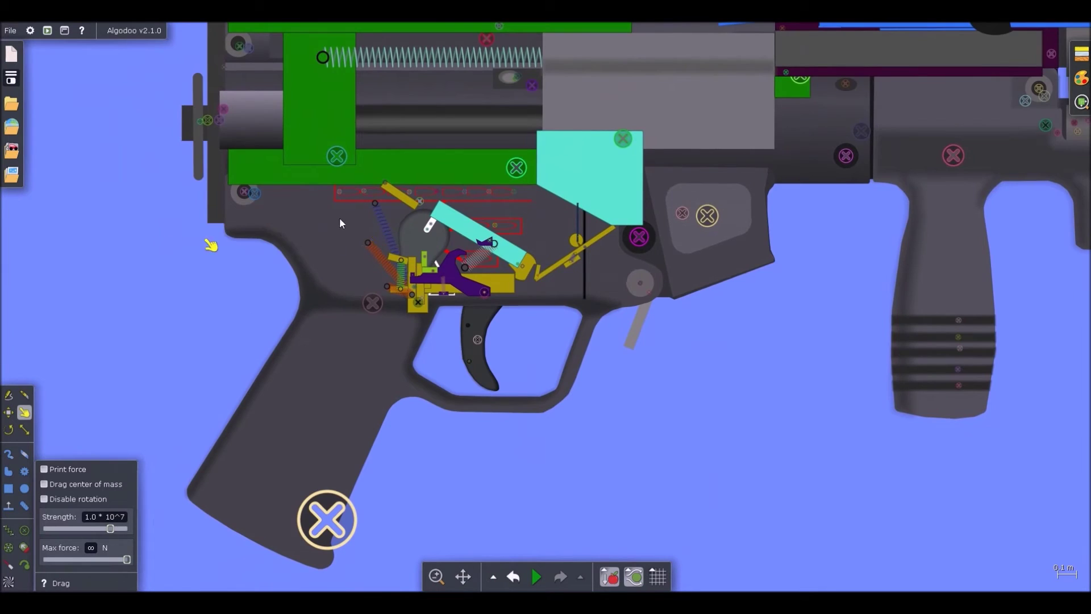
scroll(398, 238, down, 3)
drag(397, 238, 342, 226)
key(space)
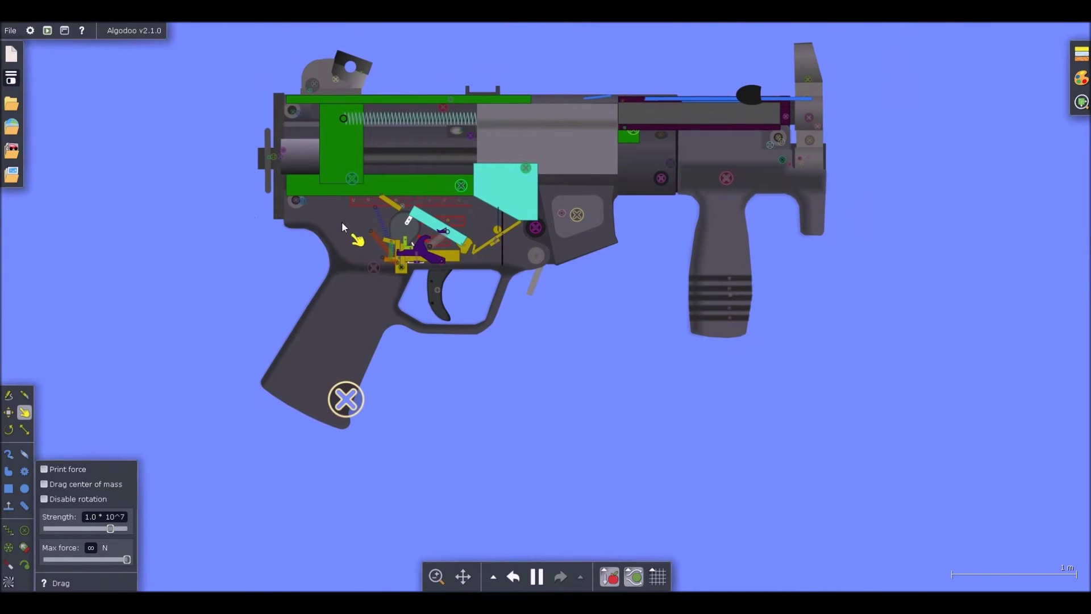
scroll(342, 226, up, 3)
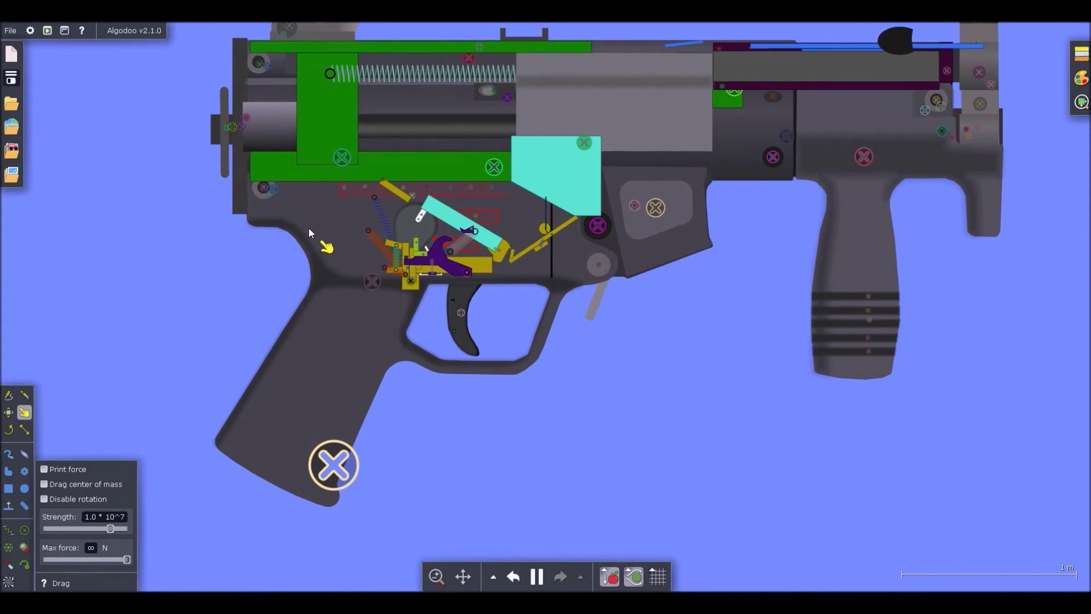
drag(403, 258, 187, 312)
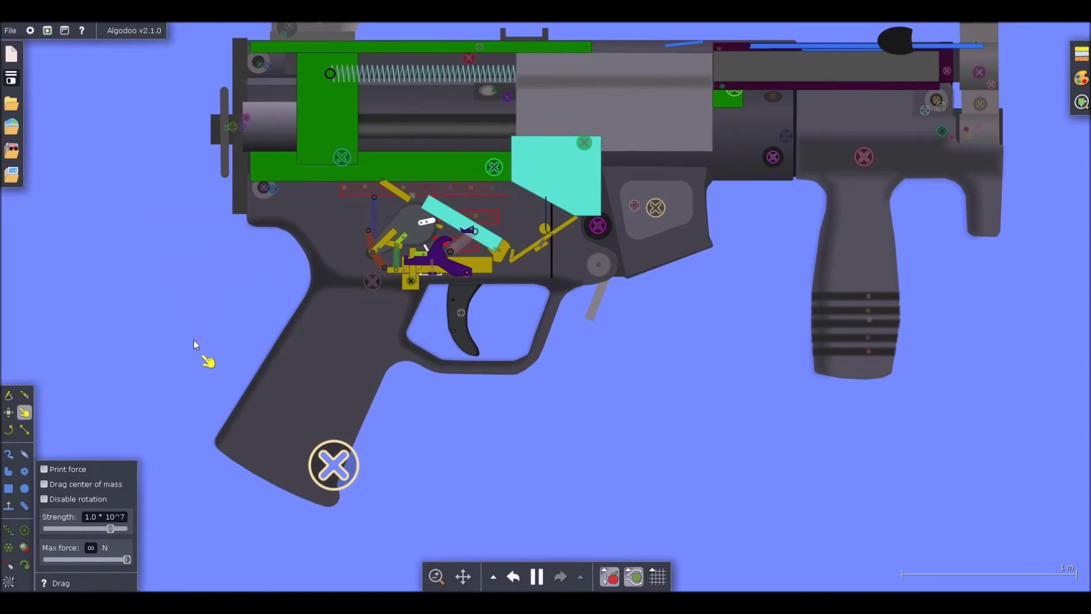
Step: Pause the simulation and transform the rounded piece at the hammer's pivot into a circle
scroll(478, 244, up, 5)
scroll(478, 243, down, 4)
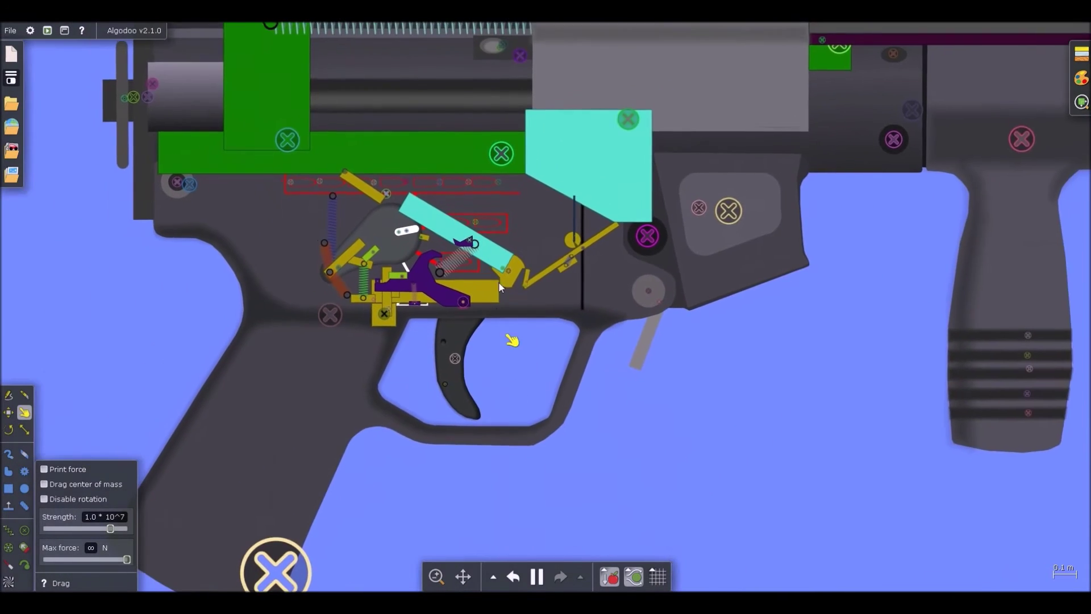
scroll(512, 270, up, 5)
key(space)
scroll(513, 271, up, 6)
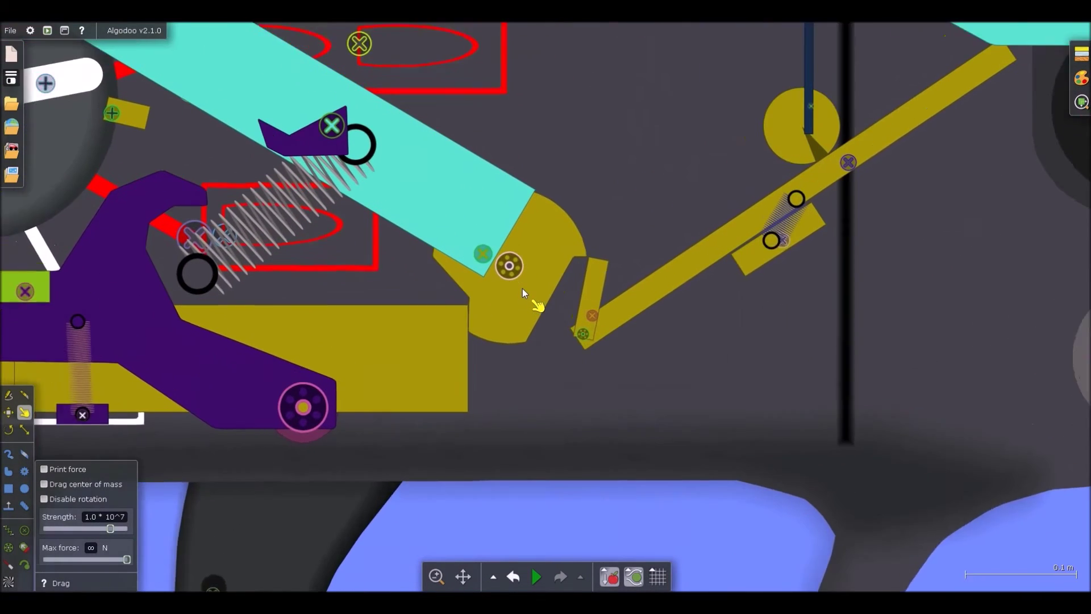
click(530, 307)
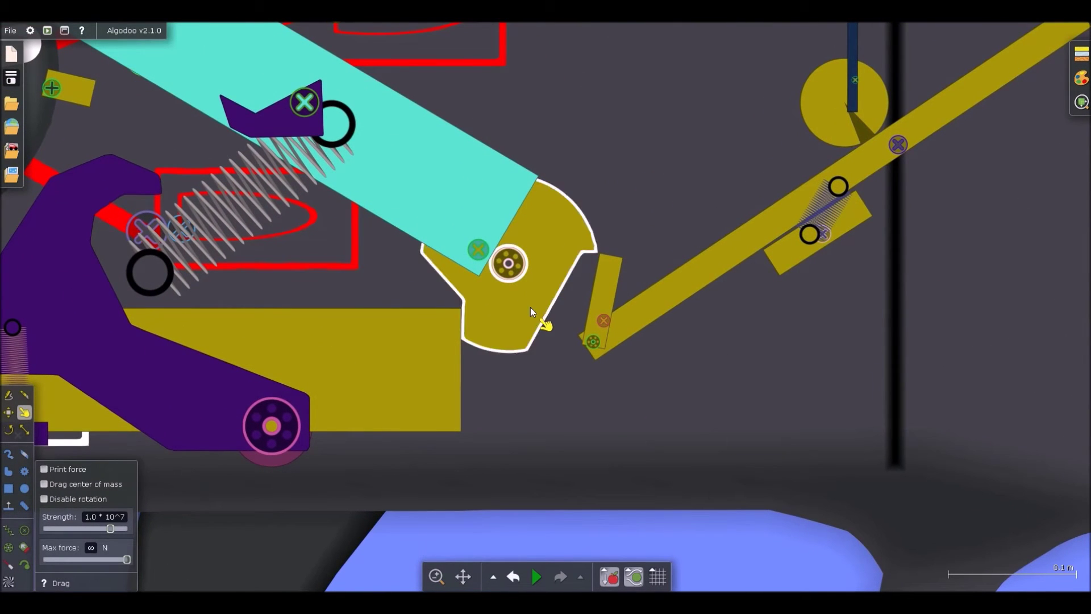
right_click(523, 295)
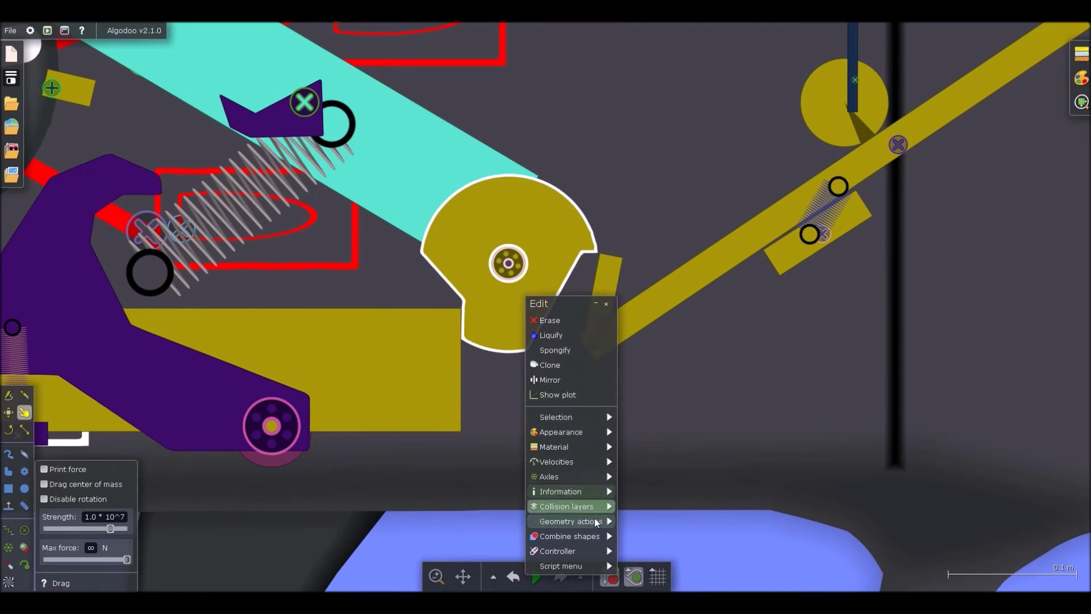
mouse_move(571, 521)
click(684, 568)
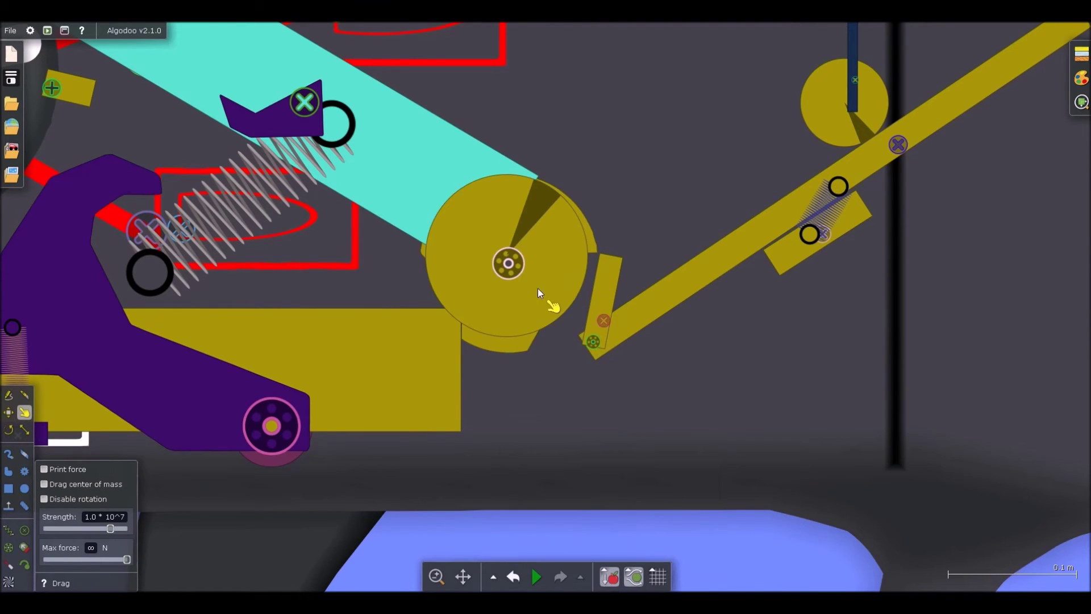
Step: Try moving the circle below the hammer's pivot with the grid on, and undo the circle and its move
click(523, 311)
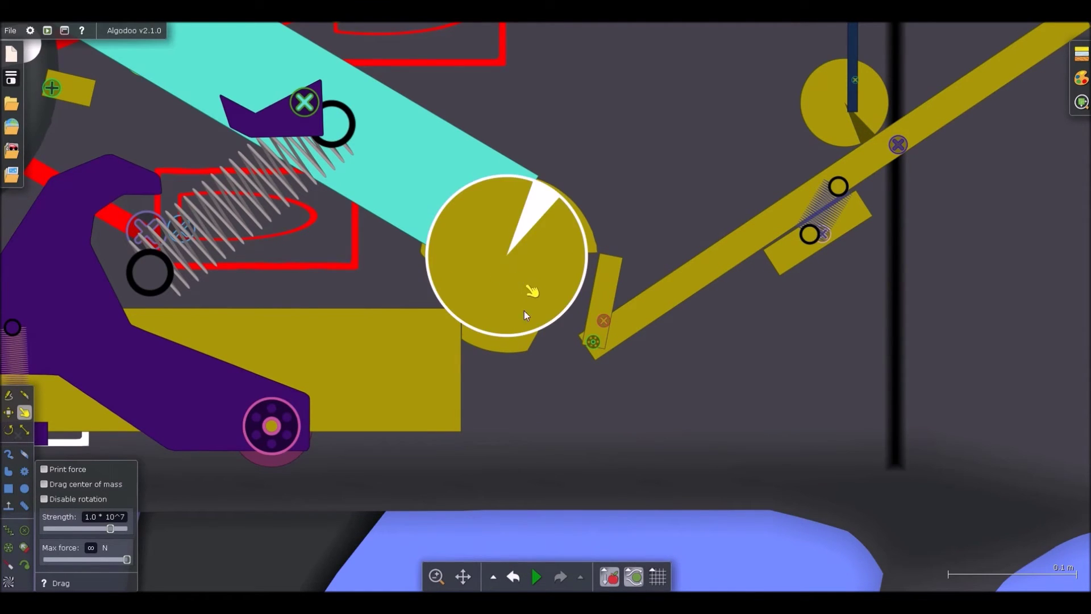
key(b)
drag(522, 306, 583, 420)
scroll(588, 378, down, 5)
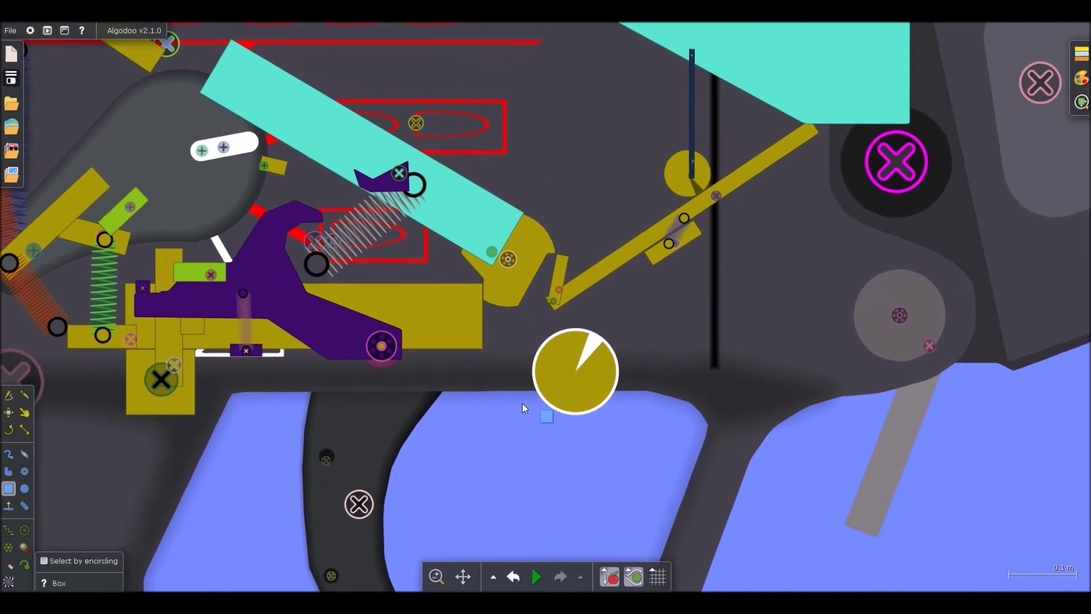
click(659, 576)
scroll(577, 383, up, 3)
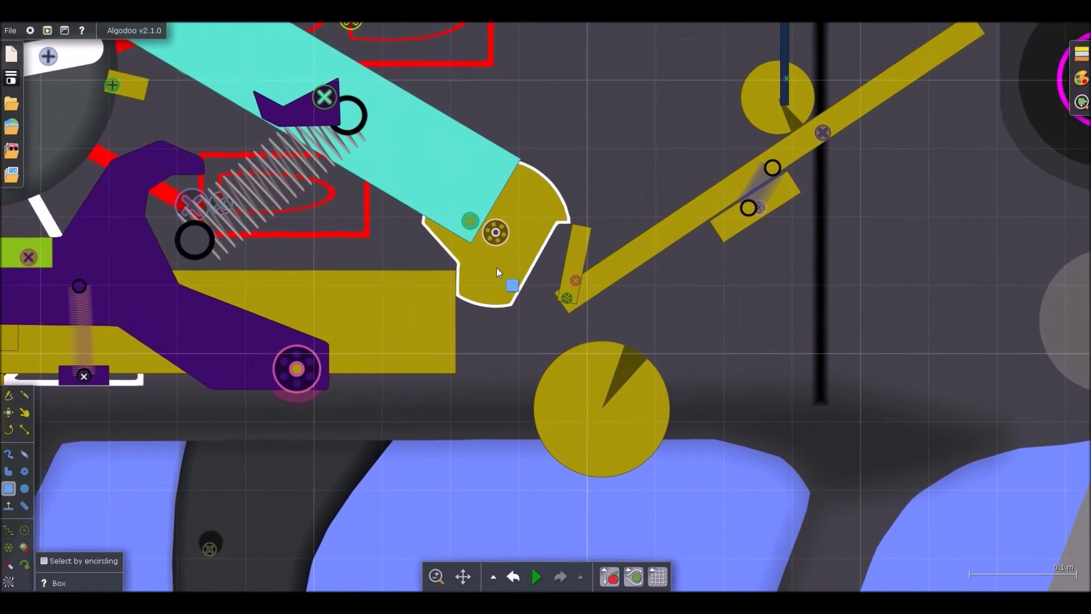
scroll(517, 254, down, 2)
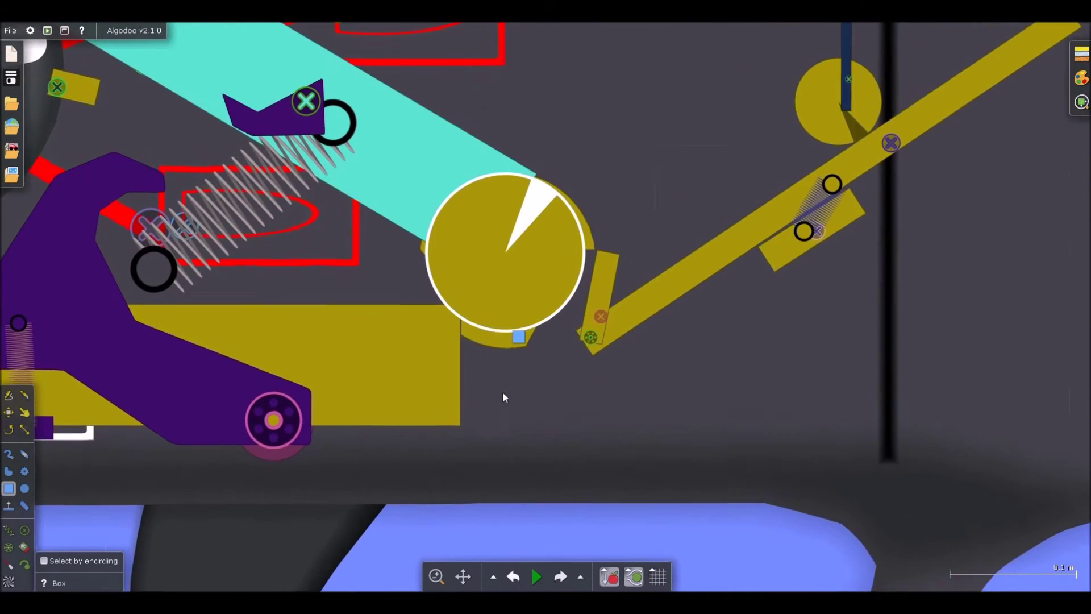
scroll(531, 308, up, 3)
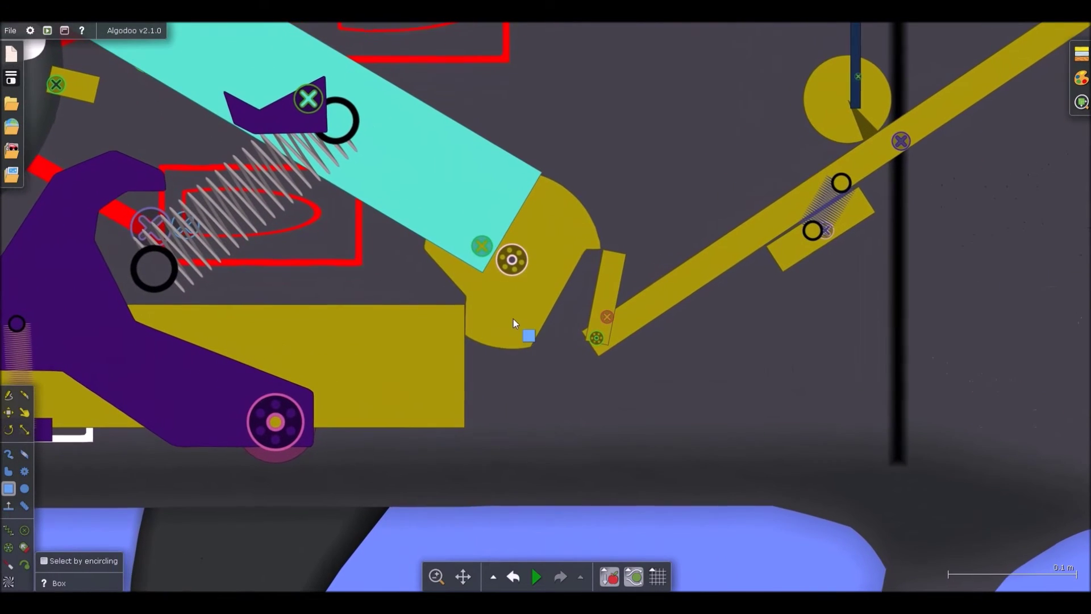
scroll(523, 318, down, 2)
Step: Try deleting the hammer together with its rounded pivot piece, and undo the deletions
click(658, 576)
double_click(518, 293)
key(Delete)
scroll(523, 310, up, 3)
scroll(375, 194, down, 2)
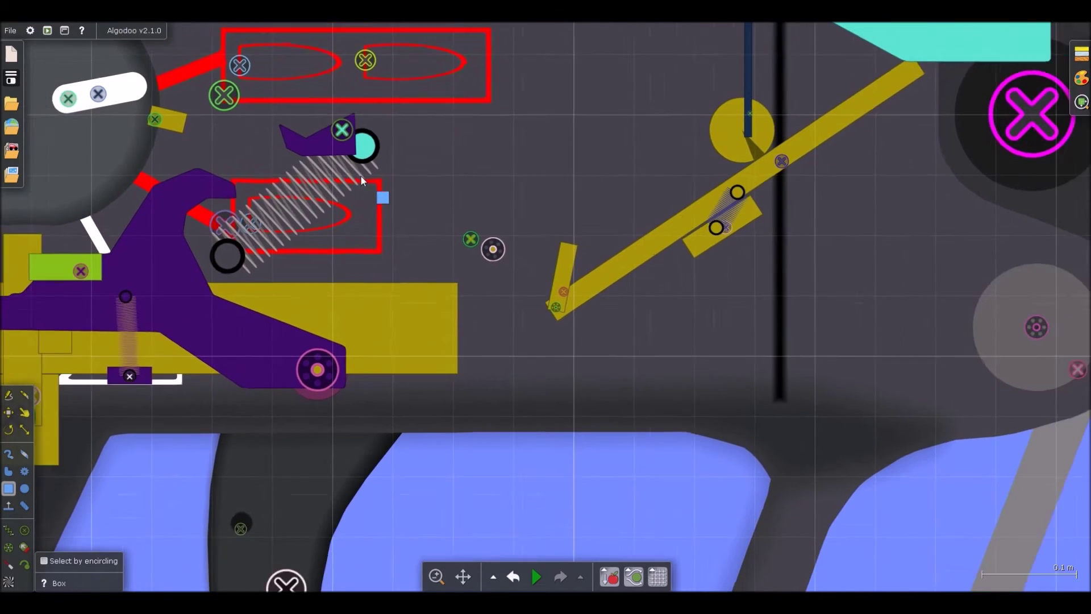
key(ctrl+z)
scroll(469, 246, up, 3)
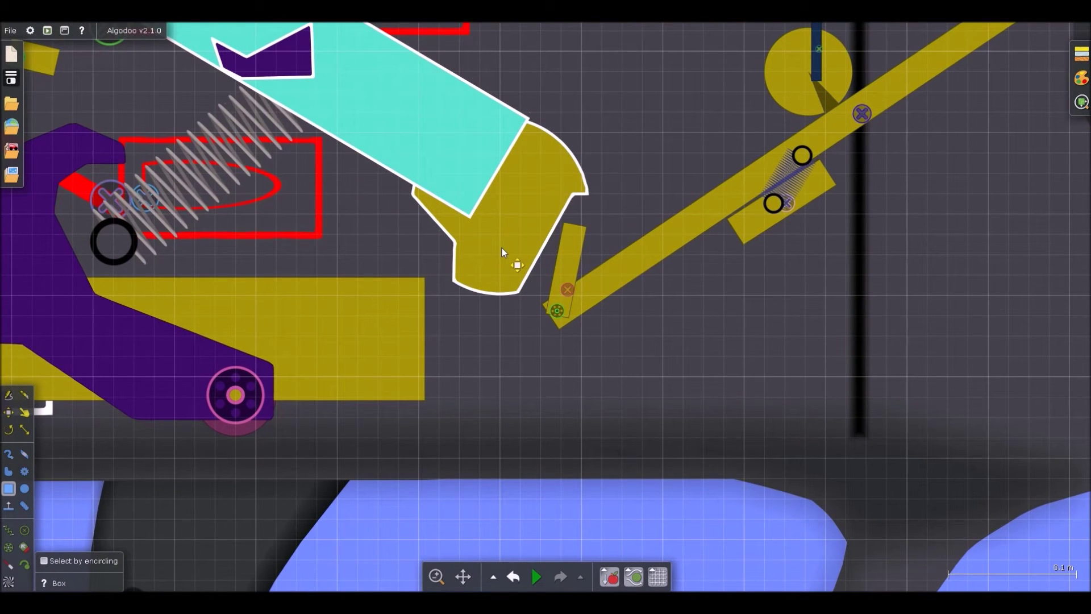
key(Delete)
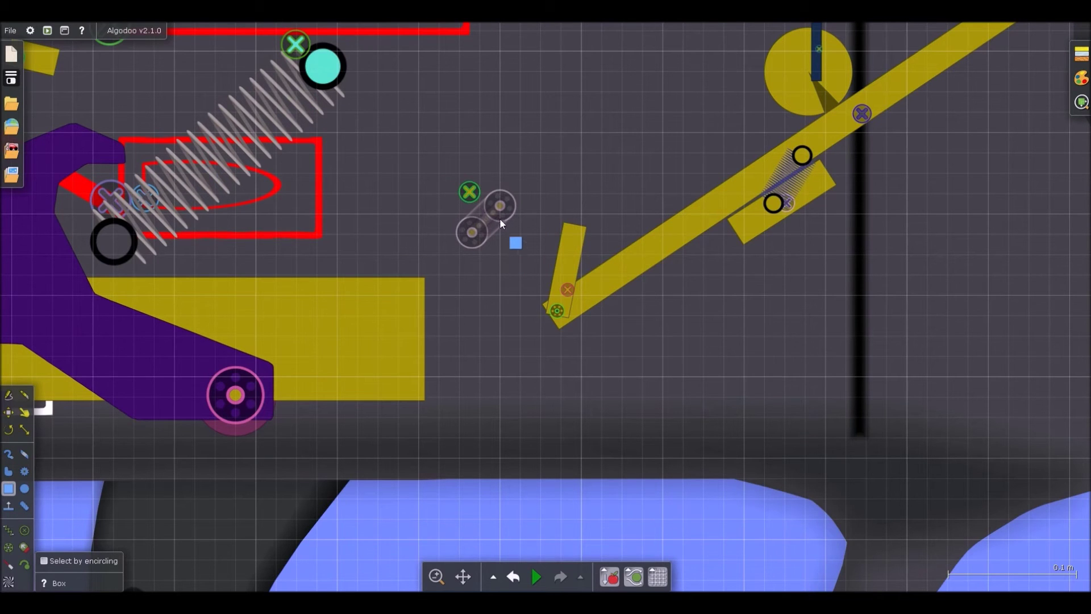
key(ctrl+z)
key(ctrl+z)
key(ctrl+z)
key(ctrl+z)
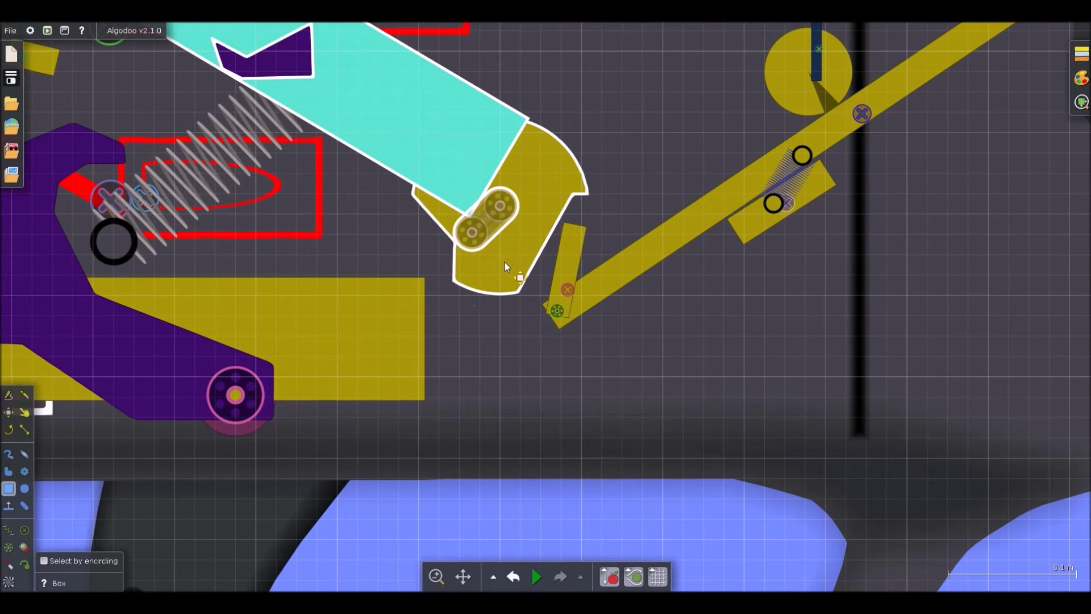
Step: Try shifting the rounded pivot piece slightly, undo the attempt and turn the grid off
scroll(531, 317, down, 3)
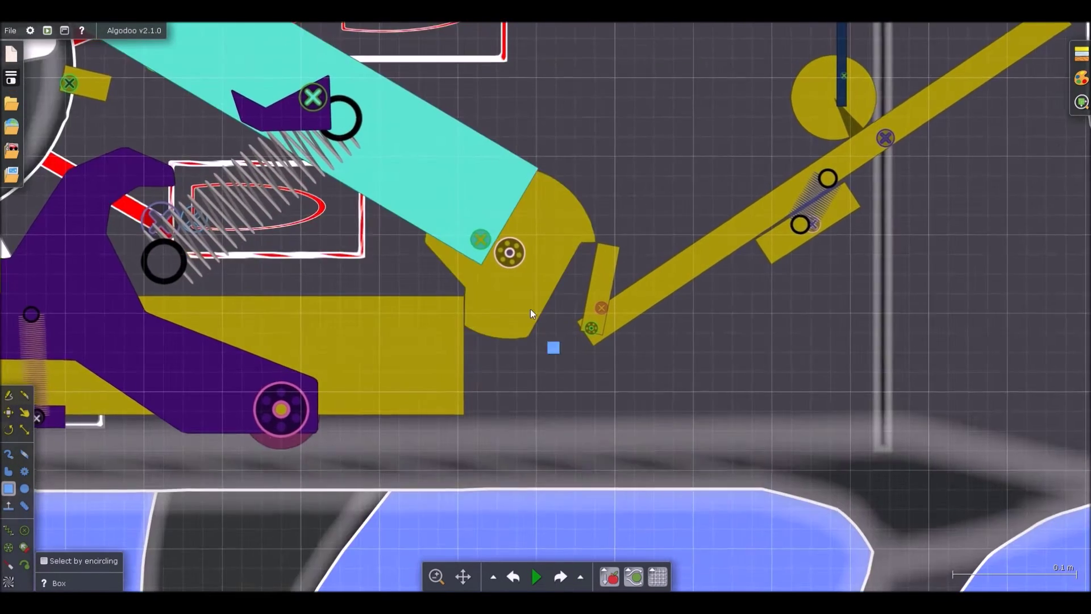
scroll(519, 295, up, 6)
scroll(513, 250, down, 4)
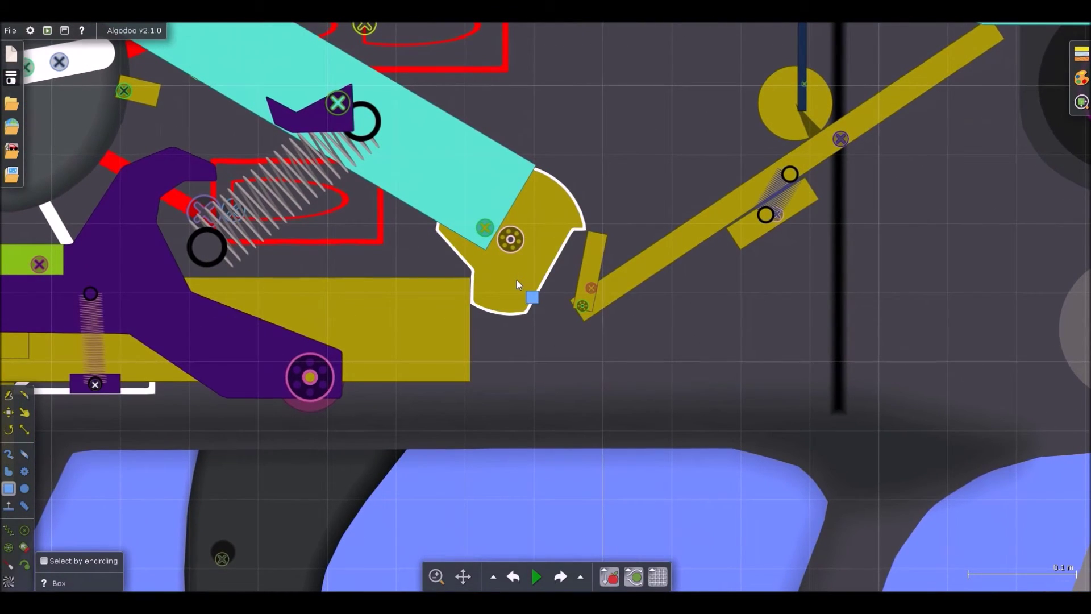
drag(517, 282, 540, 274)
key(ctrl+z)
key(ctrl+z)
scroll(536, 277, down, 6)
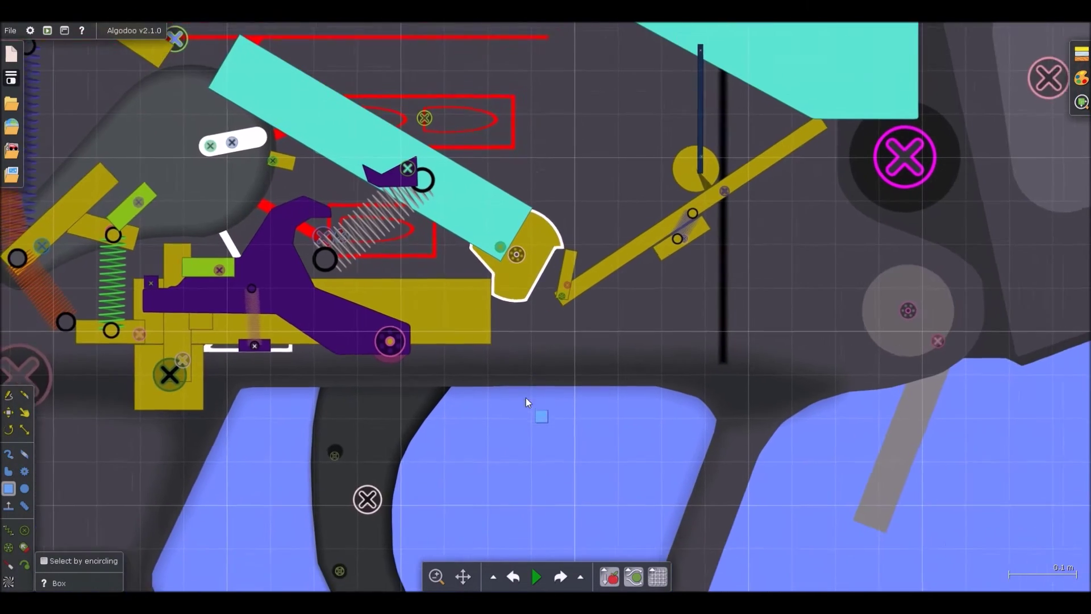
scroll(519, 260, up, 9)
key(c)
click(658, 576)
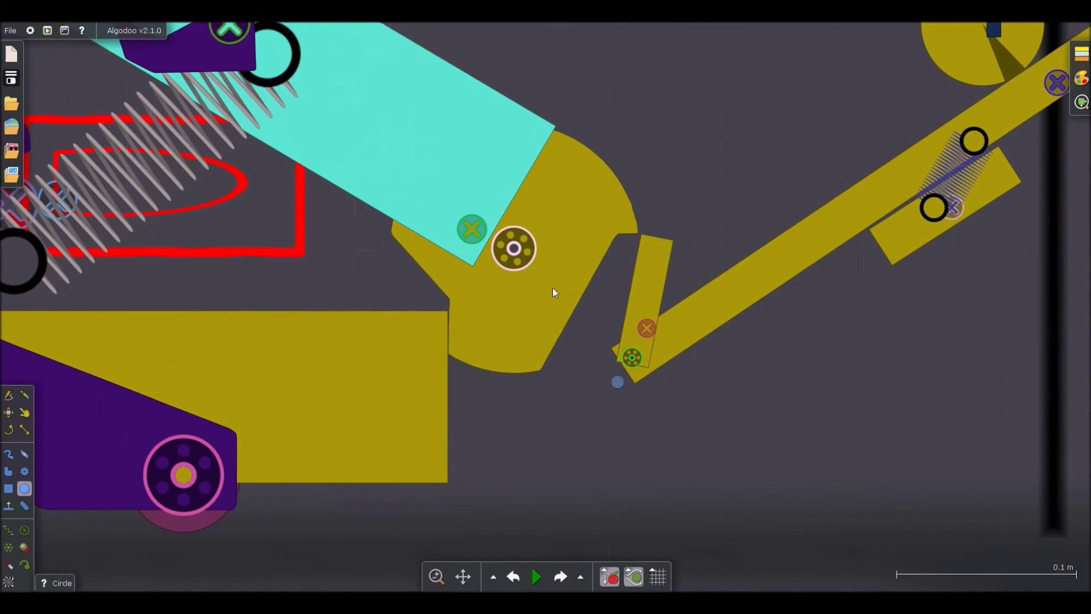
Step: Clone the rounded pivot piece in place and transform the copy into a box
scroll(519, 272, up, 2)
key(b)
click(520, 319)
ctrl+click(521, 319)
drag(521, 319, 526, 292)
right_click(527, 292)
mouse_move(602, 503)
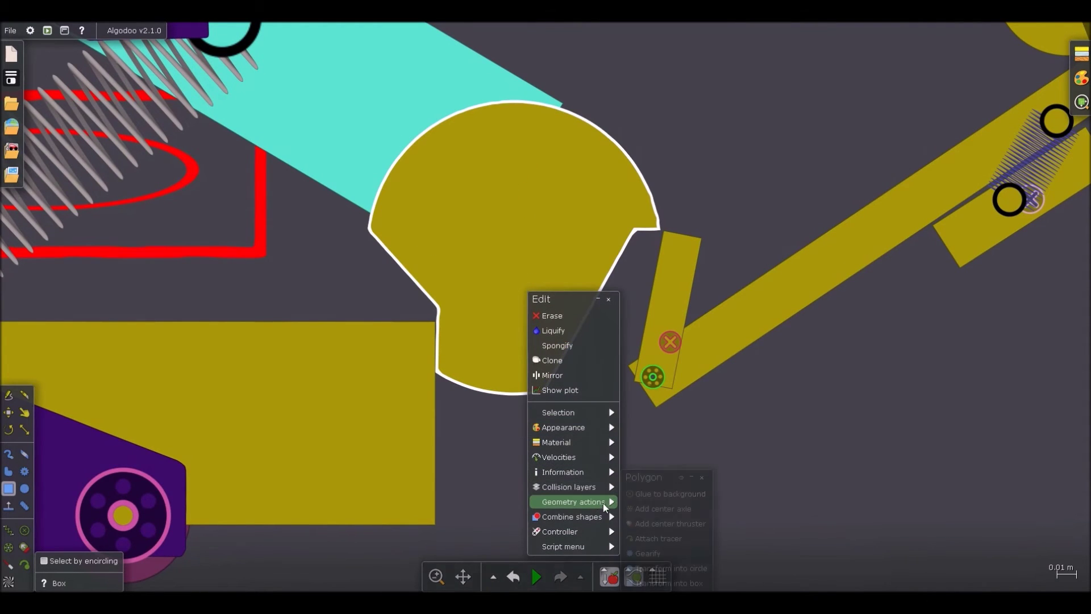
click(675, 521)
right_click(543, 299)
mouse_move(614, 507)
click(692, 582)
Step: Transform the box into a circle and move it down inside the trigger guard
right_click(541, 302)
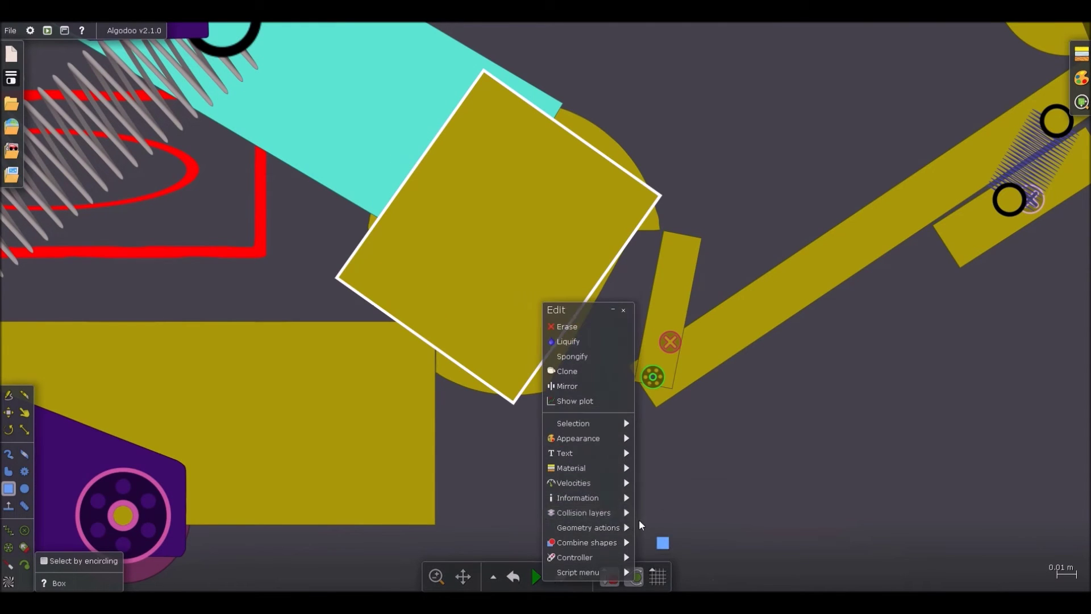
mouse_move(619, 513)
click(676, 582)
scroll(493, 240, down, 5)
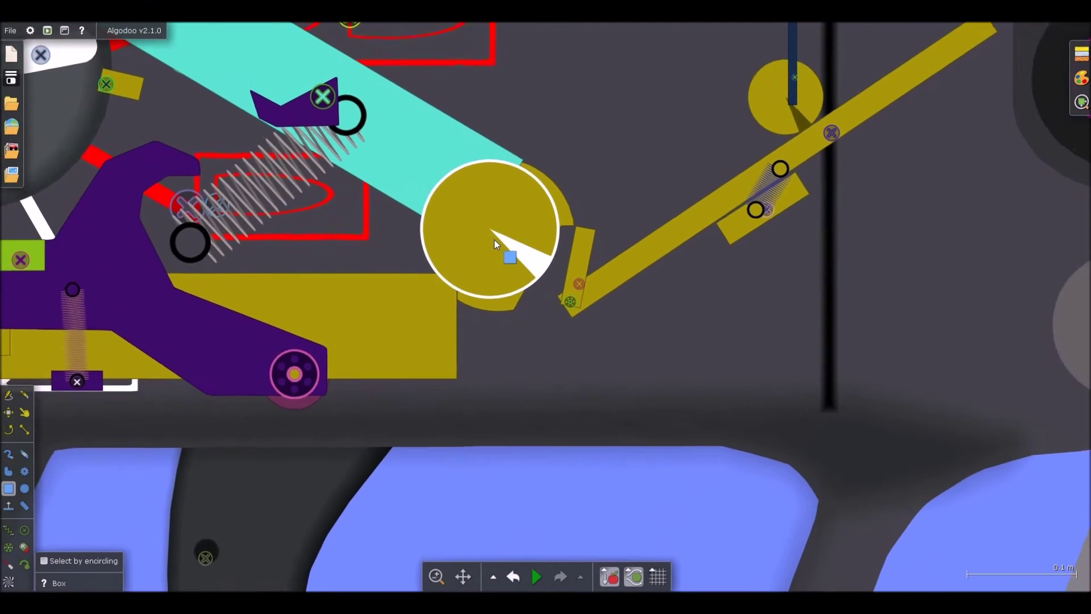
drag(499, 244, 560, 399)
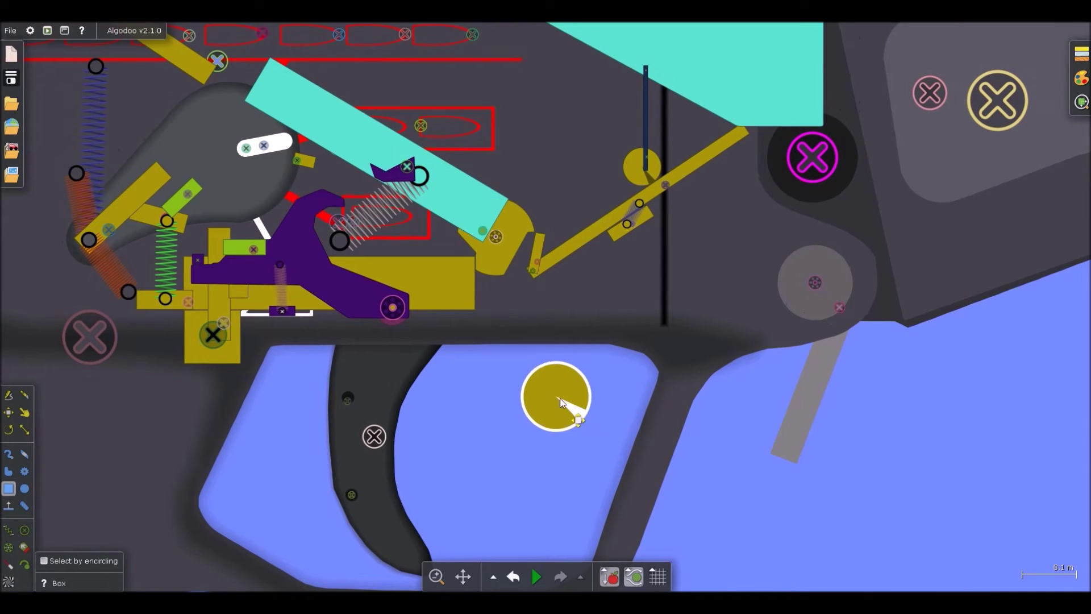
Step: Enable selection by encircling, select the whole gun and look at its collision layers
scroll(601, 458, down, 2)
scroll(601, 458, down, 8)
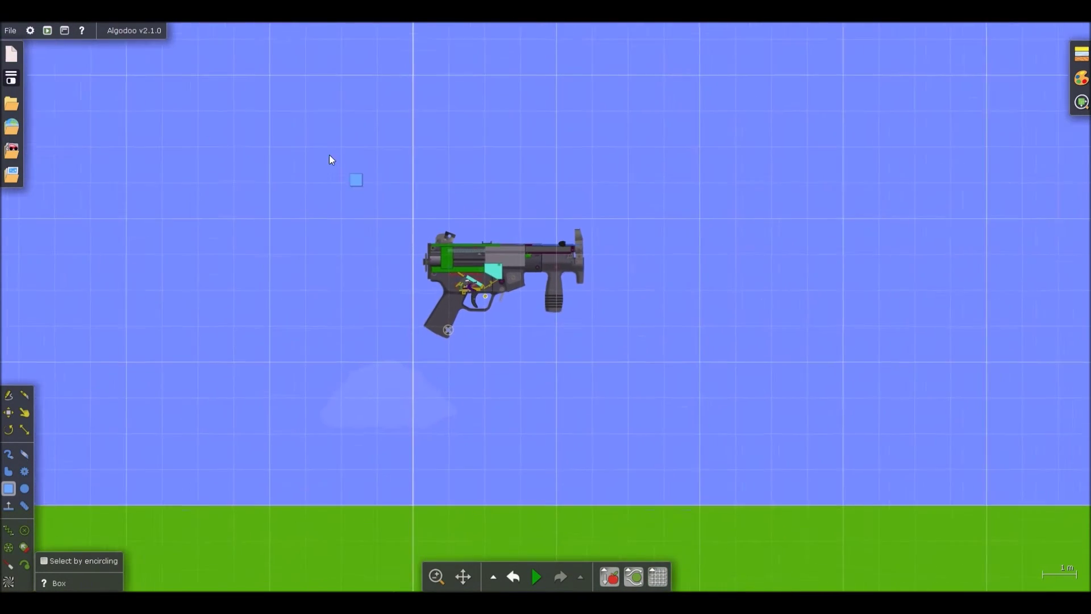
drag(317, 154, 652, 390)
key(ctrl+z)
click(77, 554)
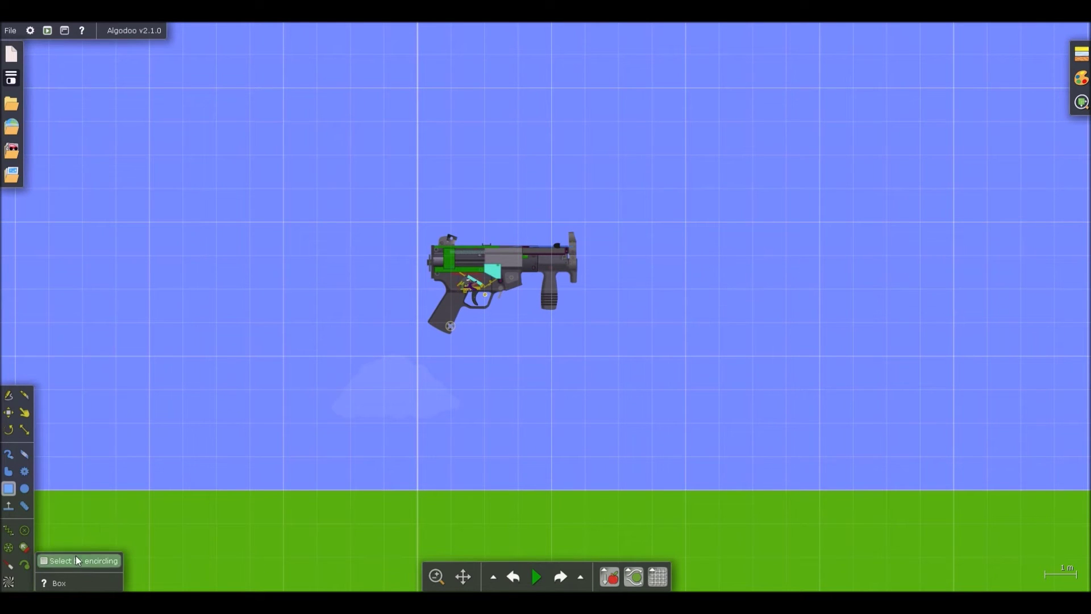
drag(350, 154, 620, 390)
right_click(500, 262)
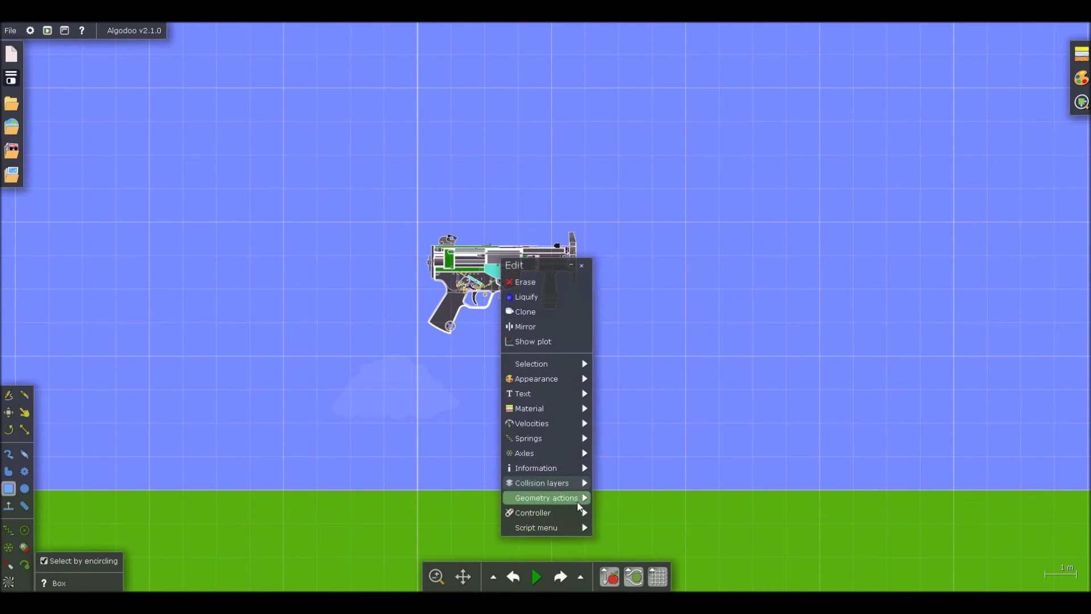
mouse_move(574, 486)
click(650, 267)
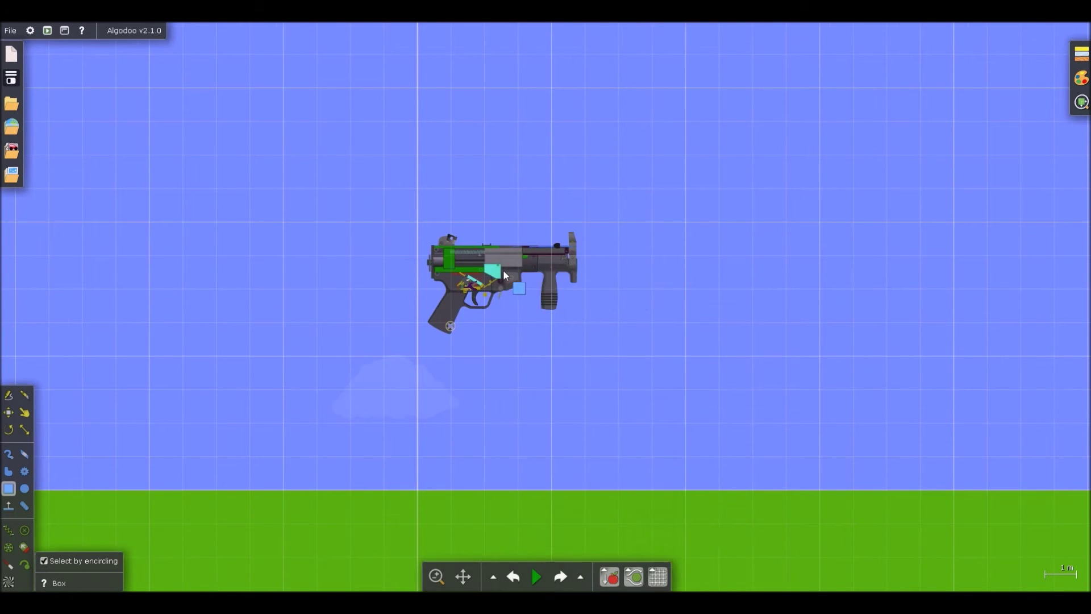
Step: Check the circle's collision layers and move the circle into the empty space clear of the gun
scroll(487, 284, up, 8)
right_click(489, 354)
mouse_move(527, 529)
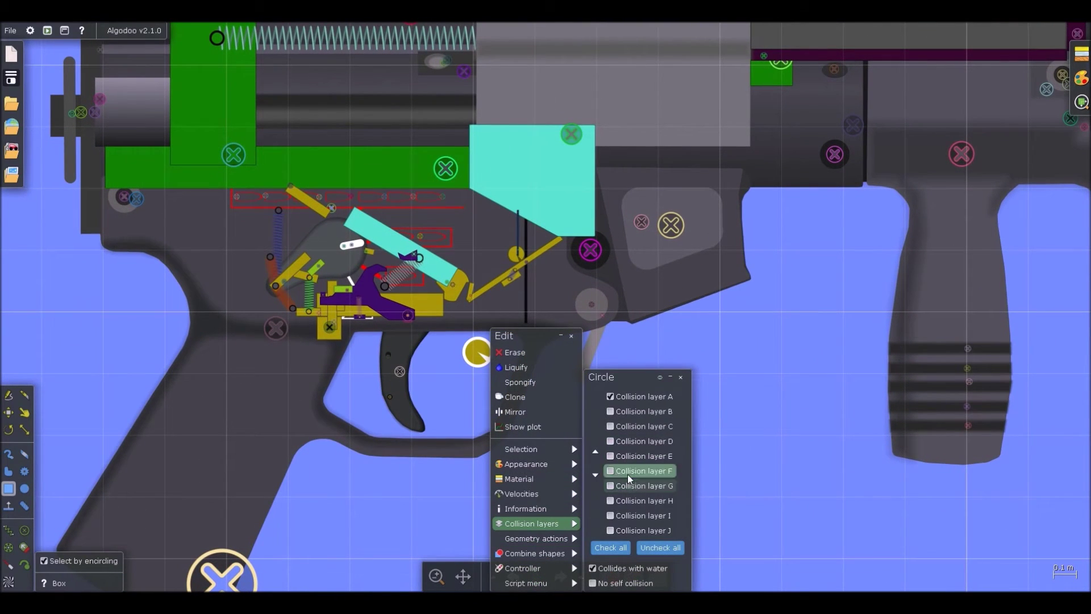
scroll(483, 355, up, 3)
drag(487, 364, 656, 160)
scroll(656, 161, up, 5)
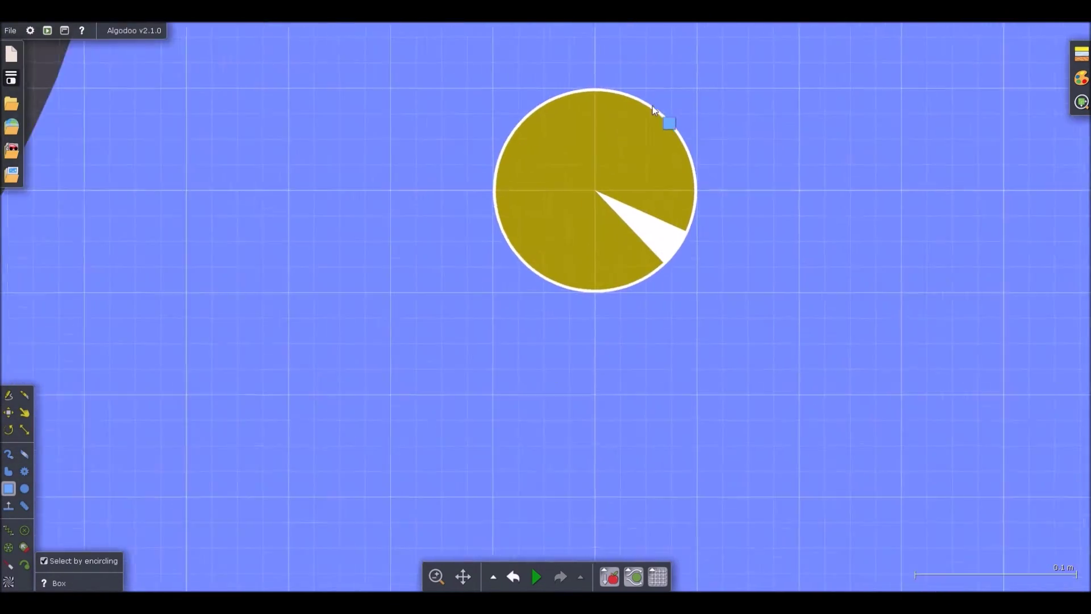
Step: Cut two opposite L-shaped notches into the circle with the Knife along the grid and rotate the disc
key(k)
scroll(497, 141, down, 2)
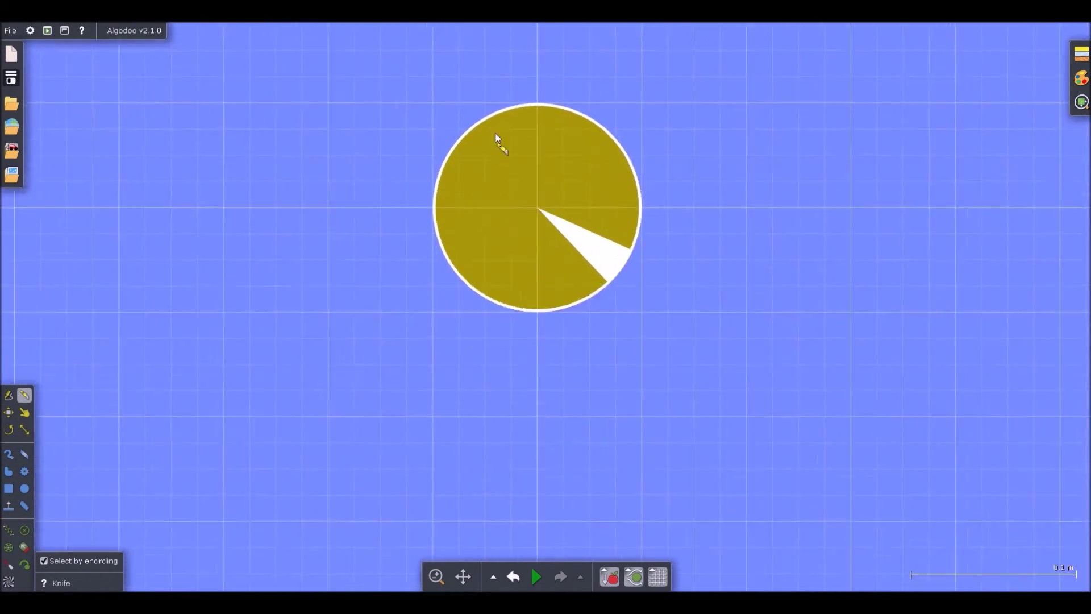
scroll(516, 104, up, 3)
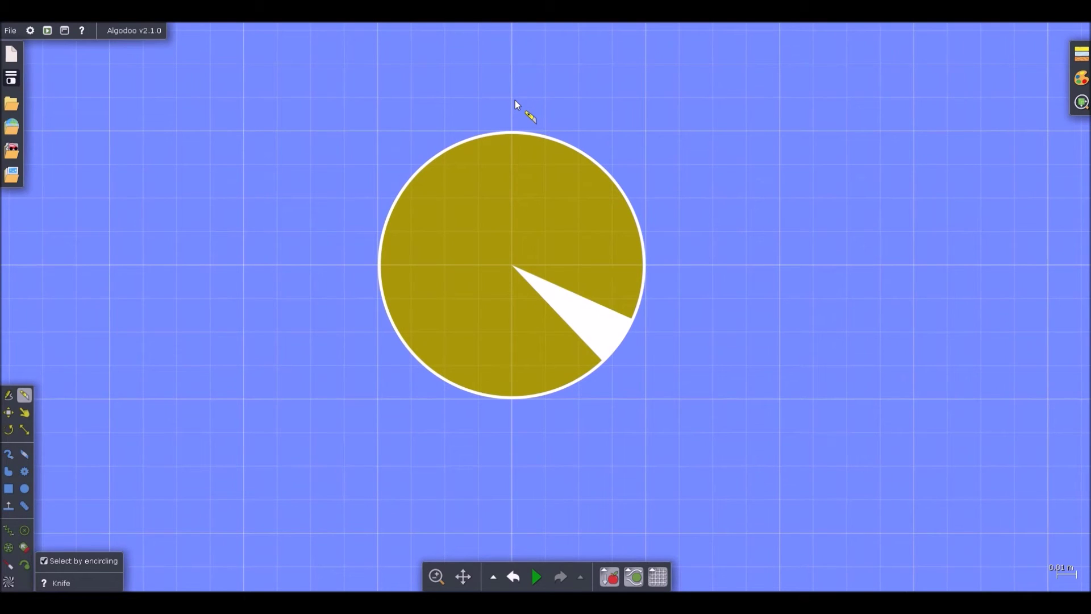
mouse_move(513, 95)
mouse_down()
mouse_move(520, 202)
mouse_move(691, 196)
mouse_up()
mouse_move(513, 432)
mouse_down()
mouse_move(504, 336)
mouse_move(372, 335)
mouse_up()
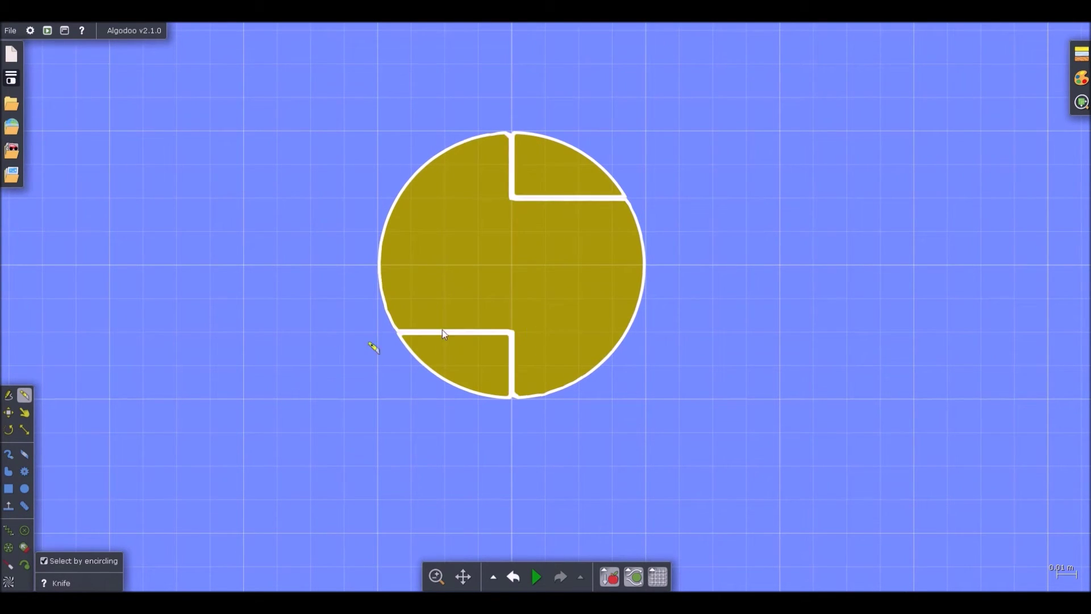
drag(544, 313, 544, 267)
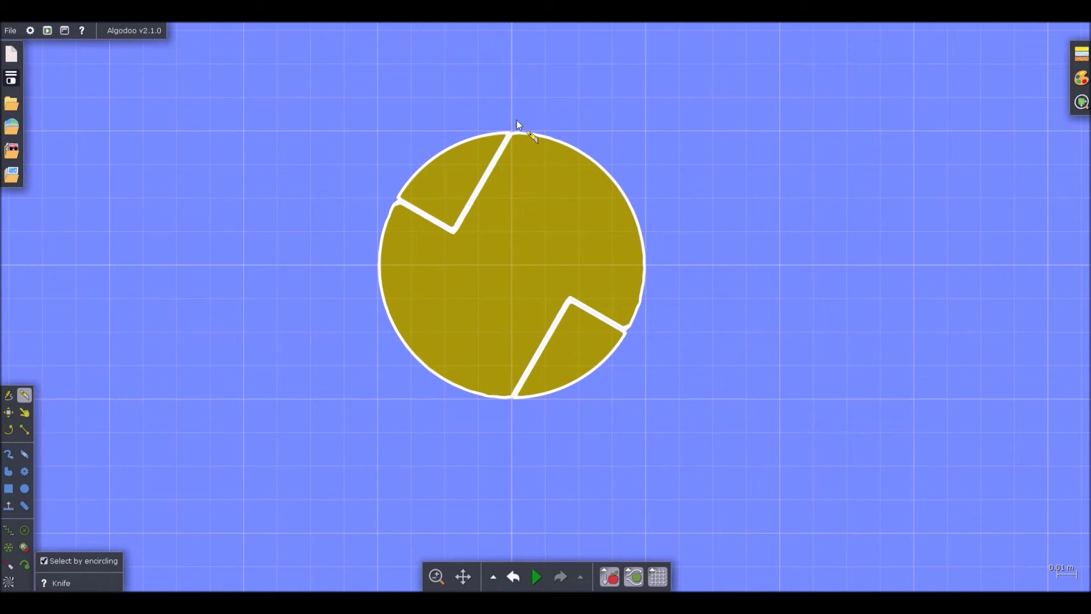
Step: Cut a second pair of opposite notches into the disc's rim and rotate it again
drag(603, 154, 661, 171)
mouse_move(513, 435)
mouse_down()
mouse_move(501, 349)
mouse_move(394, 373)
mouse_move(385, 361)
mouse_move(519, 374)
mouse_move(386, 373)
mouse_up()
key(ctrl+z)
drag(524, 307, 538, 279)
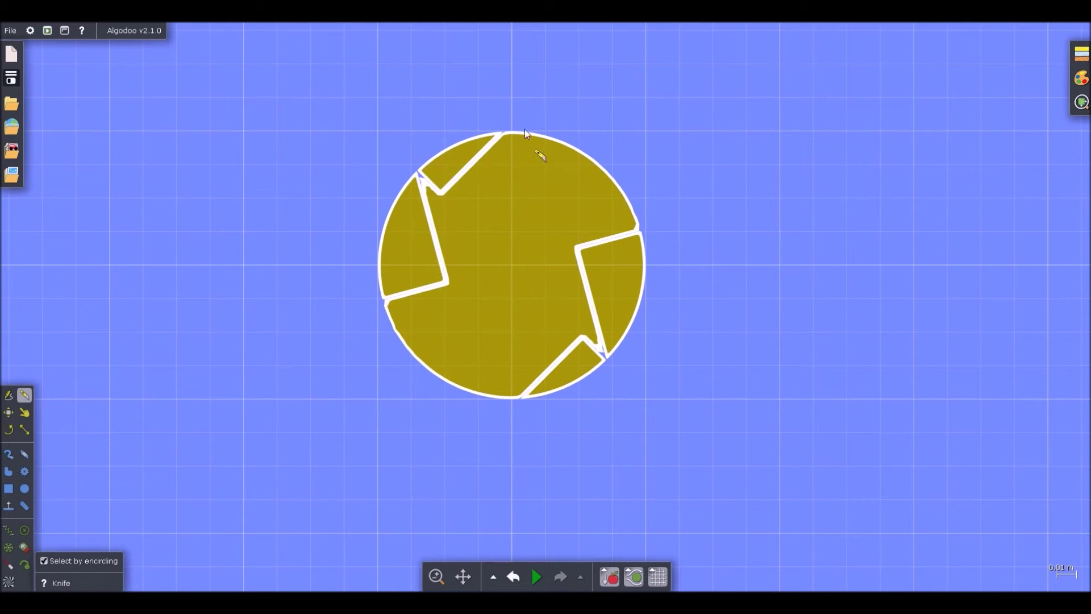
Step: Cut a third pair of opposite notches, leaving a toothed wheel without the offcuts, and rotate the wheel
drag(519, 172, 663, 183)
mouse_move(512, 466)
mouse_down()
mouse_move(518, 366)
mouse_move(406, 382)
mouse_up()
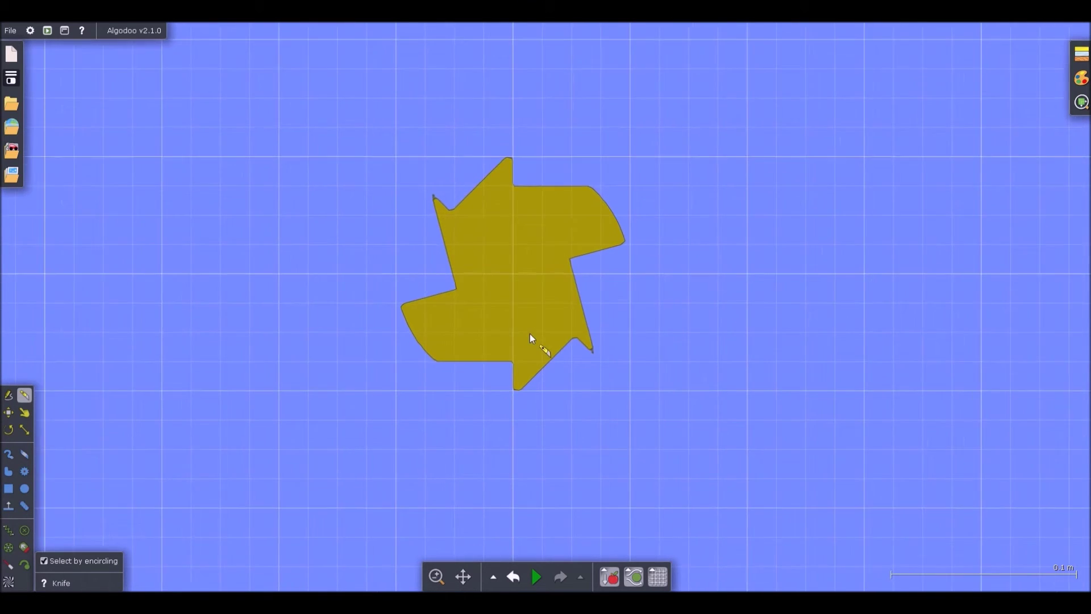
drag(529, 335, 522, 349)
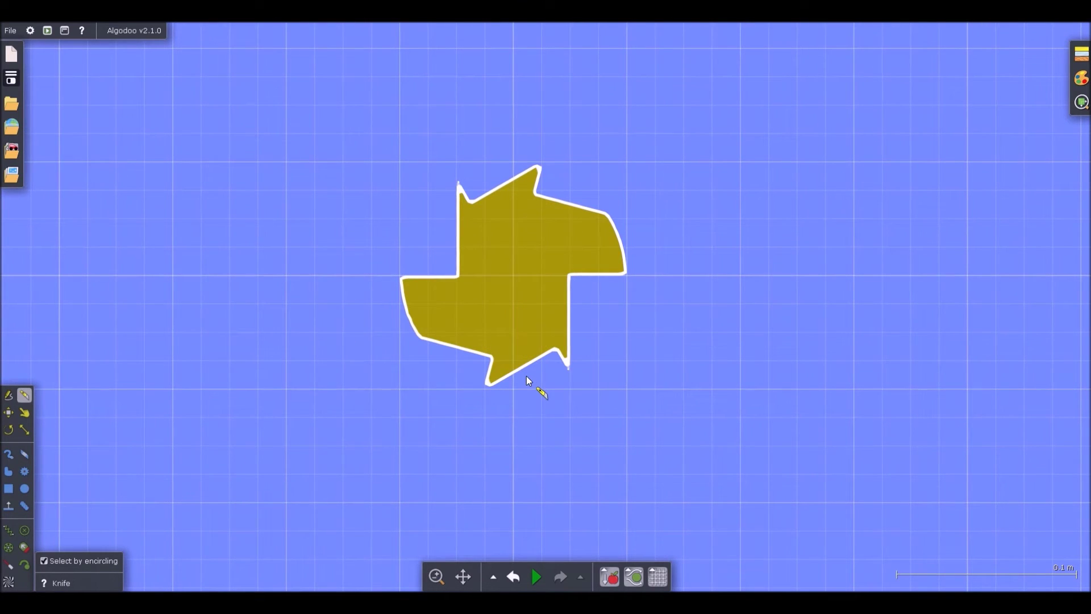
Step: Undo the toothed wheel's rotations and its opposite notch cuts
drag(465, 330, 498, 340)
drag(452, 279, 478, 333)
drag(479, 265, 486, 291)
key(ctrl+z)
key(ctrl+z)
key(ctrl+z)
key(ctrl+z)
key(ctrl+z)
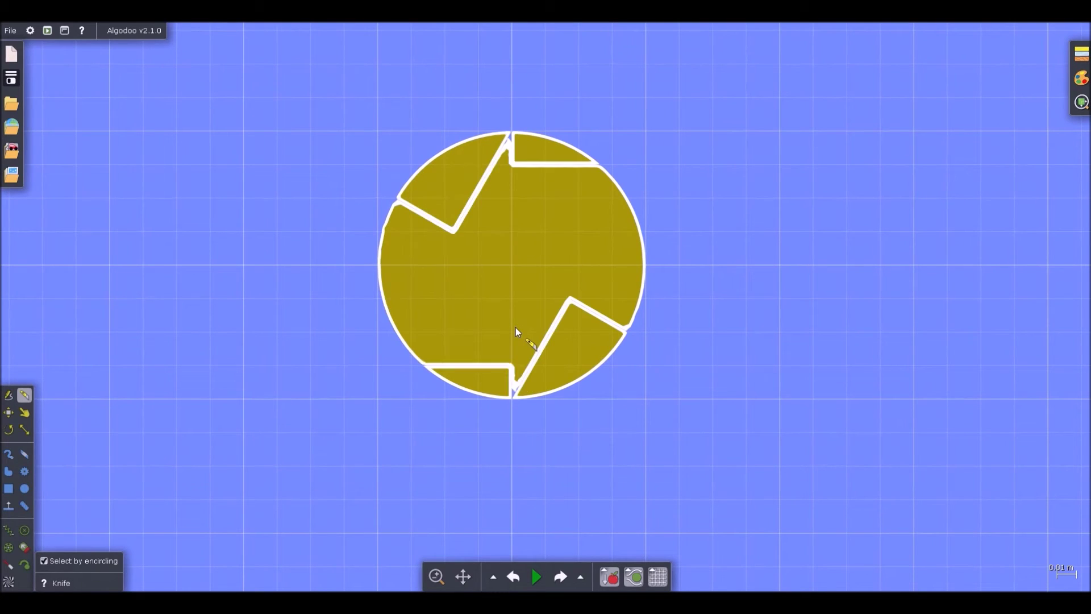
key(ctrl+z)
key(ctrl+z)
key(ctrl+z)
key(ctrl+z)
key(ctrl+z)
Step: Cut a large, a small and another large L-shaped notch into the disc's rim, rotating the disc after each cut
mouse_move(512, 98)
mouse_down()
mouse_move(519, 215)
mouse_move(733, 211)
mouse_up()
mouse_move(541, 289)
mouse_down()
mouse_move(540, 241)
mouse_move(549, 250)
mouse_up()
mouse_move(514, 97)
mouse_down()
mouse_move(519, 155)
mouse_move(621, 159)
mouse_up()
drag(570, 248, 540, 182)
mouse_move(512, 98)
mouse_down()
mouse_move(517, 193)
mouse_move(635, 200)
mouse_up()
mouse_move(583, 264)
mouse_down()
mouse_move(553, 193)
mouse_move(514, 170)
mouse_move(653, 168)
mouse_up()
Step: Cut the remaining alternating small and large notches around the disc's rim, rotating the disc between cuts
mouse_move(549, 234)
mouse_down()
mouse_move(541, 197)
mouse_move(524, 199)
mouse_move(520, 183)
mouse_move(704, 197)
mouse_up()
drag(579, 253, 537, 200)
drag(521, 155, 629, 163)
ctrl+click(559, 222)
key(Delete)
key(ctrl+z)
drag(544, 226, 523, 224)
drag(511, 98, 506, 169)
drag(619, 165, 621, 163)
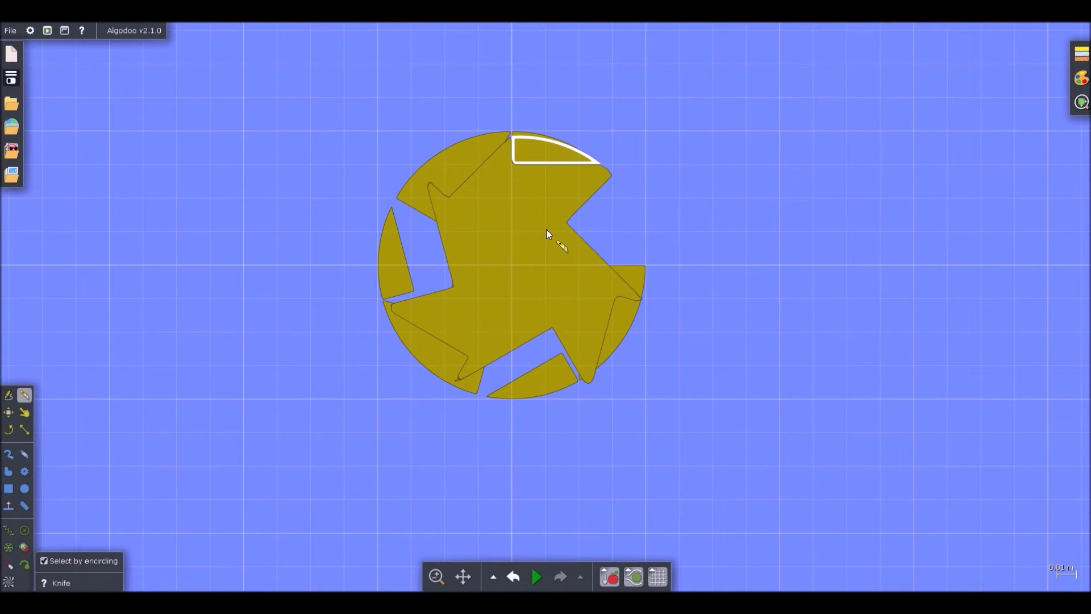
Step: Delete the six offcuts around the olive toothed wheel
click(470, 169)
key(Delete)
click(538, 157)
key(Delete)
click(397, 250)
key(Delete)
click(436, 351)
key(Delete)
click(549, 382)
key(Delete)
click(619, 323)
key(Delete)
Step: Undo the offcut deletions and the latest changes to the olive wheel
scroll(611, 315, down, 1)
drag(577, 308, 500, 254)
key(ctrl+z)
key(ctrl+z)
key(ctrl+z)
key(ctrl+z)
key(ctrl+z)
key(ctrl+z)
key(ctrl+z)
key(ctrl+z)
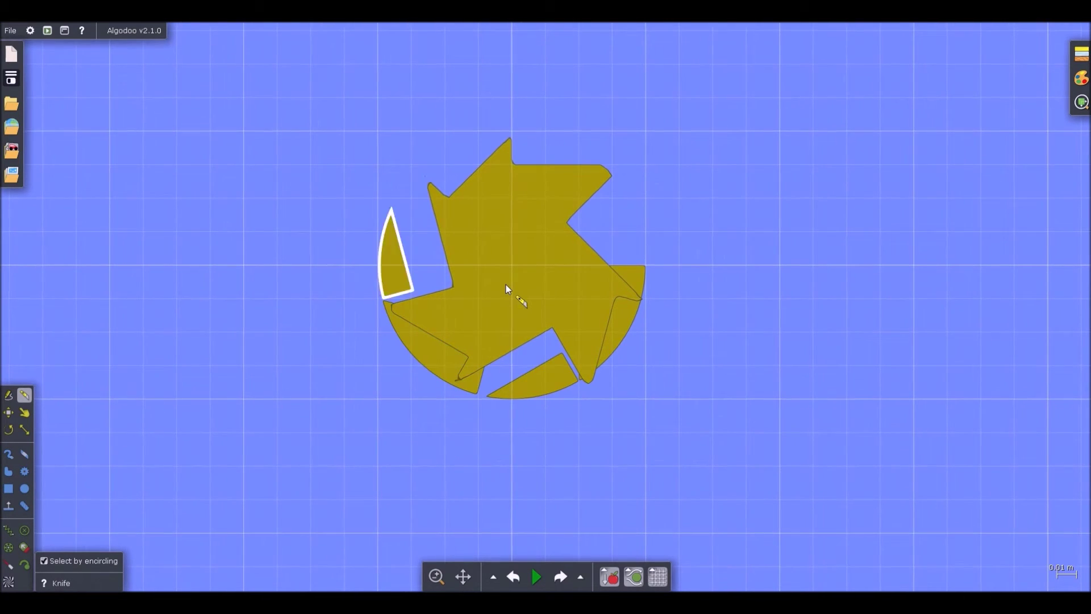
Step: Rotate the whole disc with its pieces and try another small notch in the rim
key(ctrl+a)
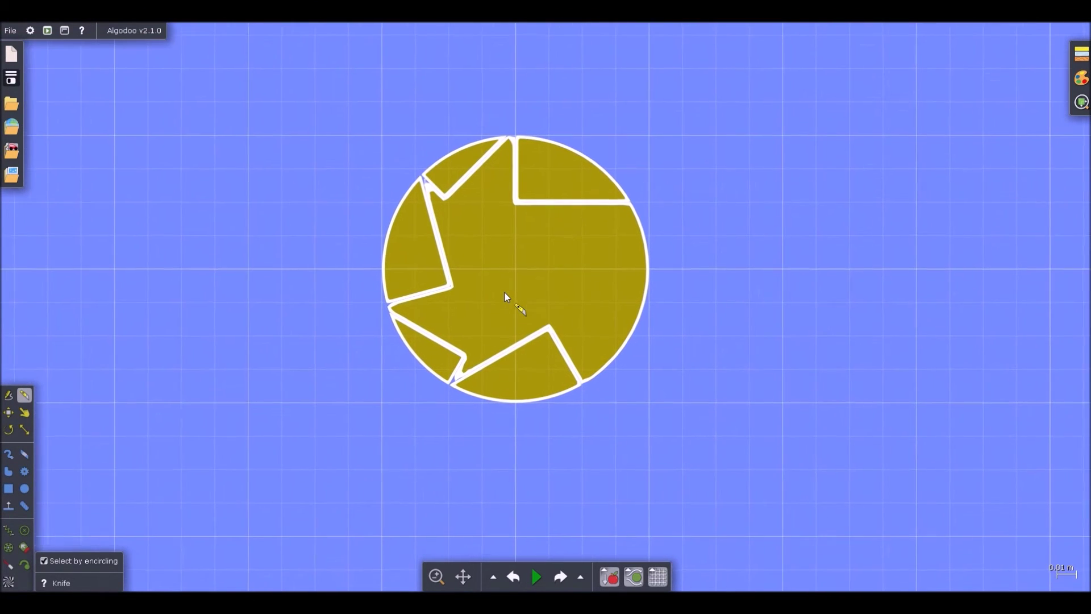
drag(530, 297, 545, 264)
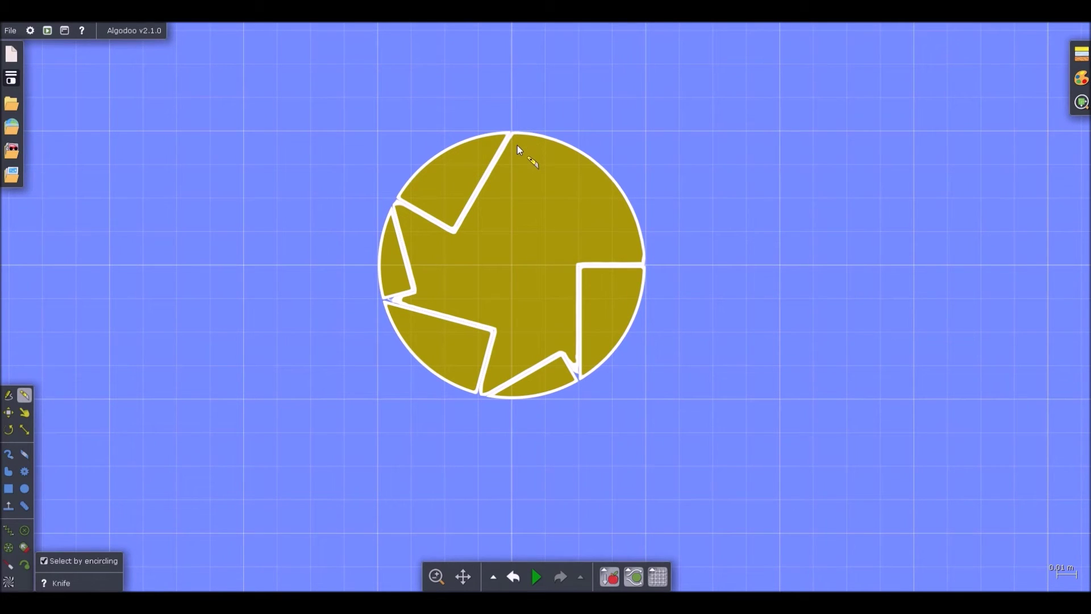
drag(517, 169, 636, 182)
key(ctrl+z)
Step: Erase the olive disc and draw a new circle centred on the same grid crossing
right_click(546, 254)
click(563, 276)
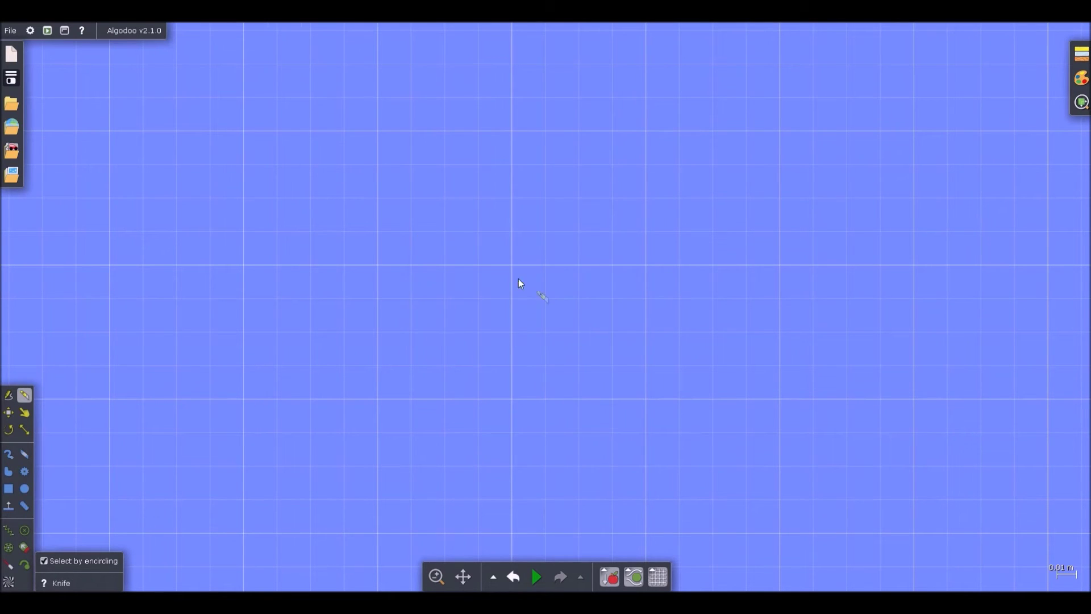
key(c)
drag(514, 266, 595, 194)
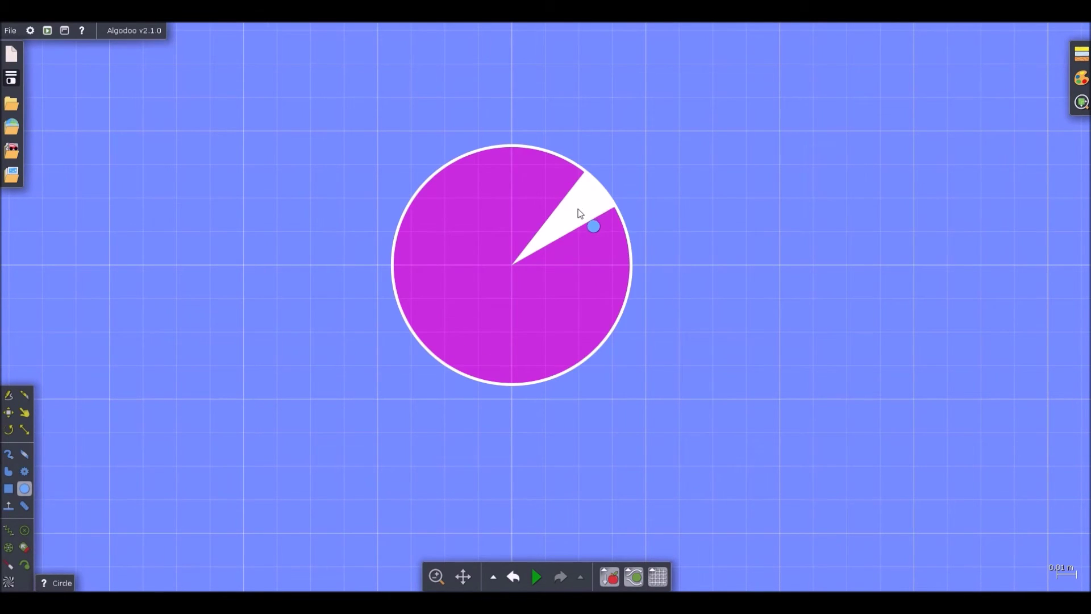
Step: Set the new circle to collide only on layer B and enlarge it to two large grid squares in diameter
right_click(579, 213)
click(619, 404)
click(716, 411)
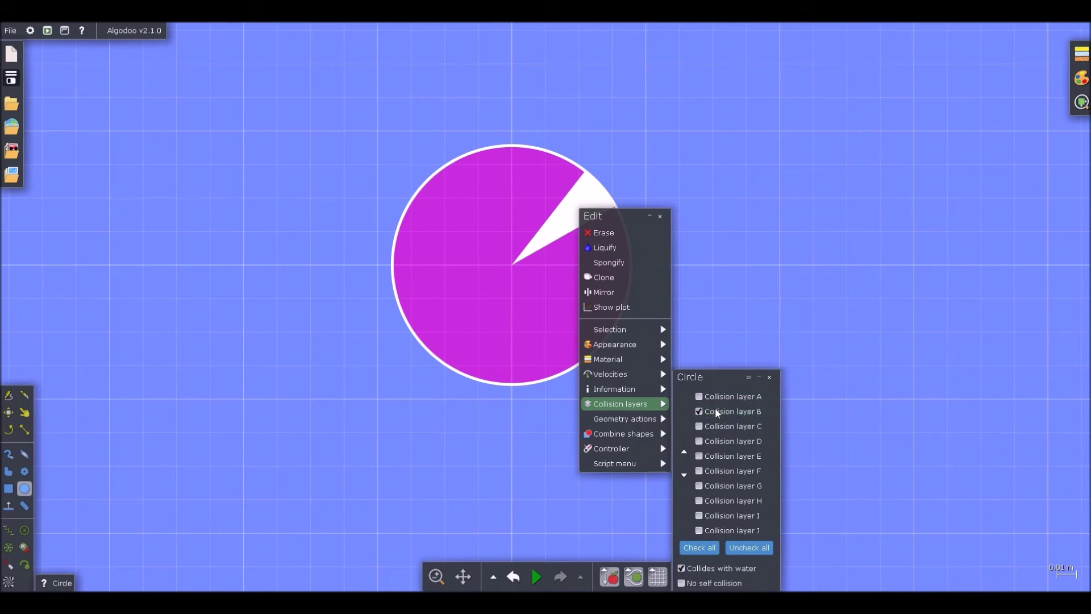
click(699, 213)
drag(526, 153, 533, 176)
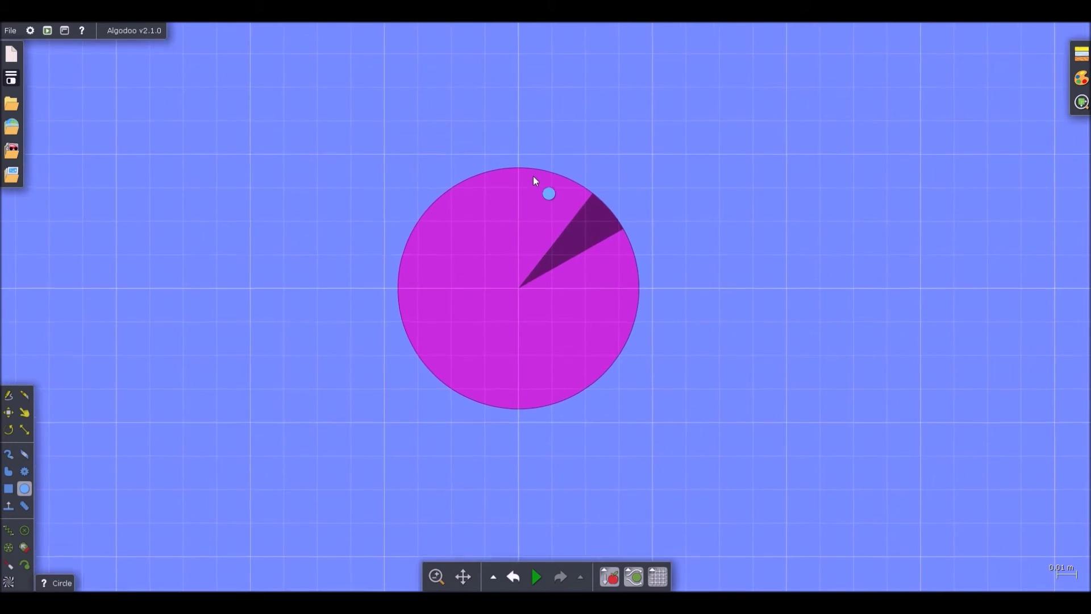
click(533, 181)
key(s)
drag(636, 169, 643, 160)
click(567, 146)
click(537, 162)
Step: Cut one large and one small L-shaped notch into the circle's rim with the Knife, rotating the circle after each cut
key(k)
mouse_move(517, 135)
mouse_down()
mouse_move(522, 236)
mouse_move(668, 232)
mouse_up()
mouse_move(594, 303)
mouse_down()
mouse_move(585, 244)
mouse_move(559, 243)
mouse_up()
drag(529, 191, 651, 191)
mouse_move(606, 255)
mouse_down()
mouse_move(573, 211)
mouse_move(559, 235)
mouse_up()
drag(552, 186, 537, 281)
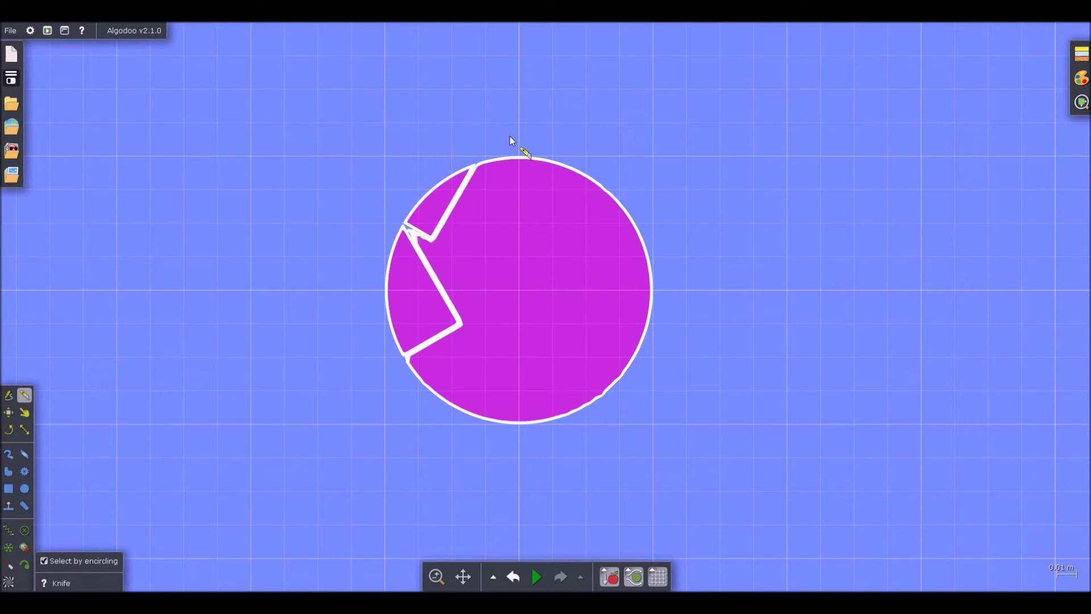
Step: Cut a second large and small notch beside the first pair and rotate the circle again
mouse_move(519, 122)
mouse_down()
mouse_move(521, 228)
mouse_move(667, 211)
mouse_up()
mouse_move(598, 319)
mouse_down()
mouse_move(551, 265)
mouse_move(542, 200)
mouse_up()
mouse_move(518, 122)
mouse_down()
mouse_move(519, 165)
mouse_move(635, 183)
mouse_up()
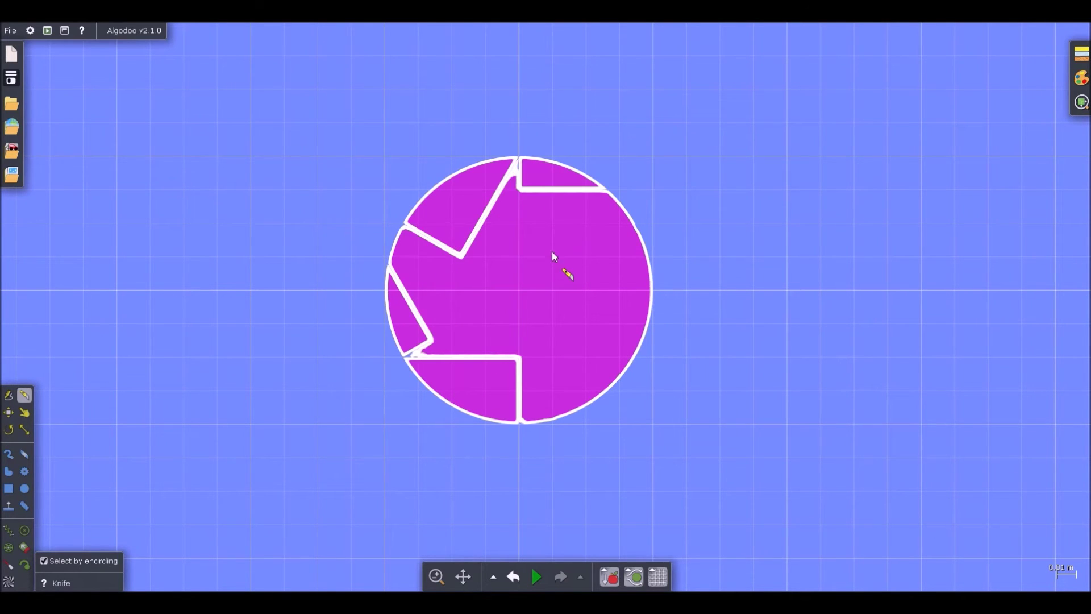
drag(552, 252, 511, 225)
Step: Cut a third large and small notch in the remaining rim and delete all six offcuts
mouse_move(519, 123)
mouse_down()
mouse_move(520, 222)
mouse_move(665, 215)
mouse_move(676, 229)
mouse_up()
drag(577, 282, 535, 232)
mouse_move(526, 142)
mouse_down()
mouse_move(523, 198)
mouse_move(679, 208)
mouse_up()
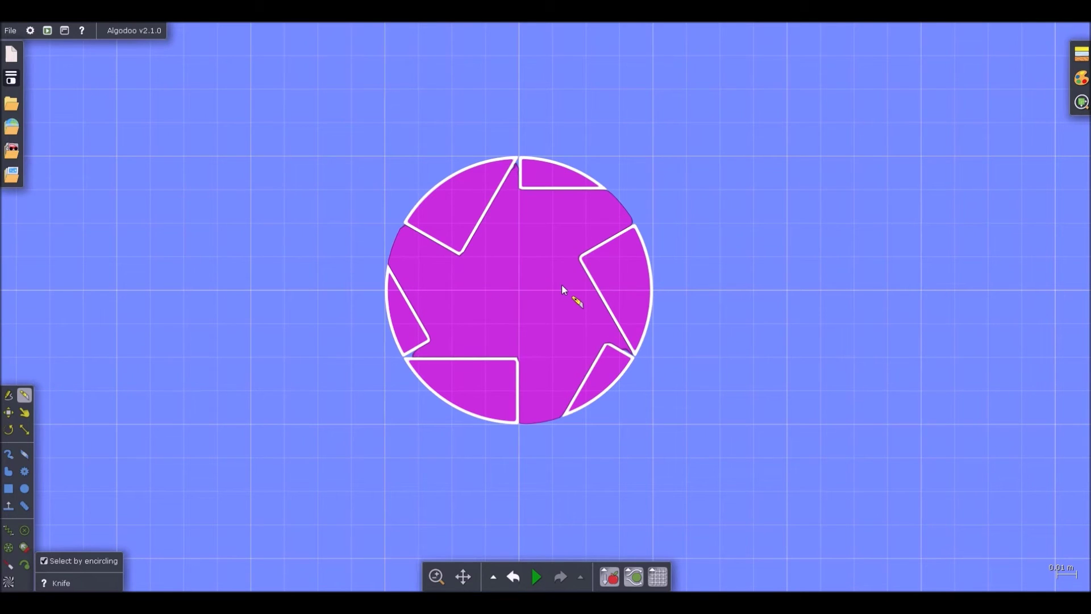
key(Delete)
scroll(563, 290, down, 5)
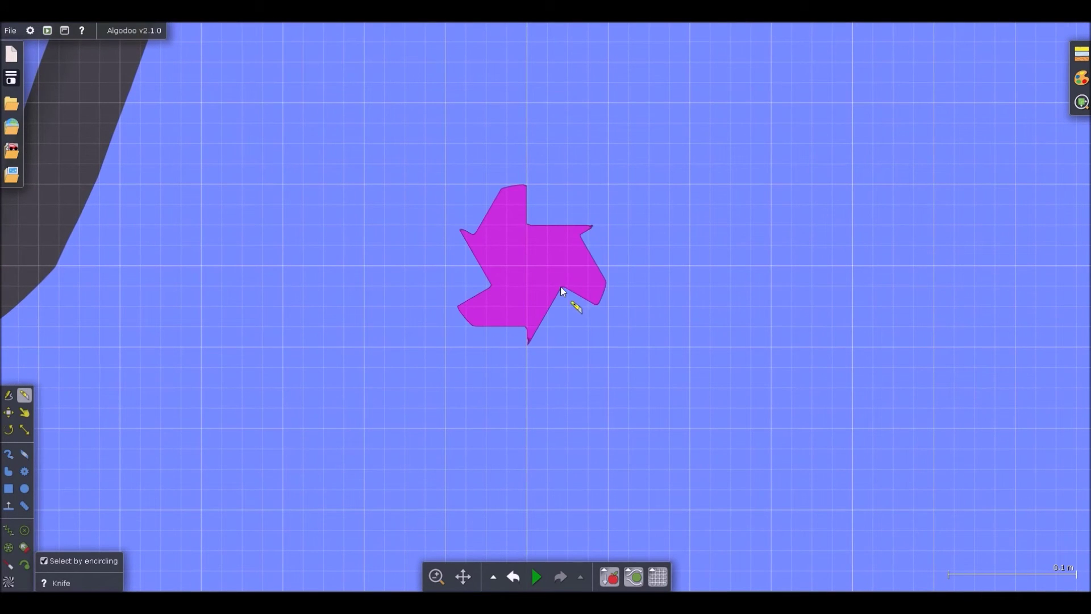
Step: Set the wheel's material density to 100 kg/m³ and its restitution to 0
right_click(560, 285)
mouse_move(602, 421)
drag(754, 442, 804, 442)
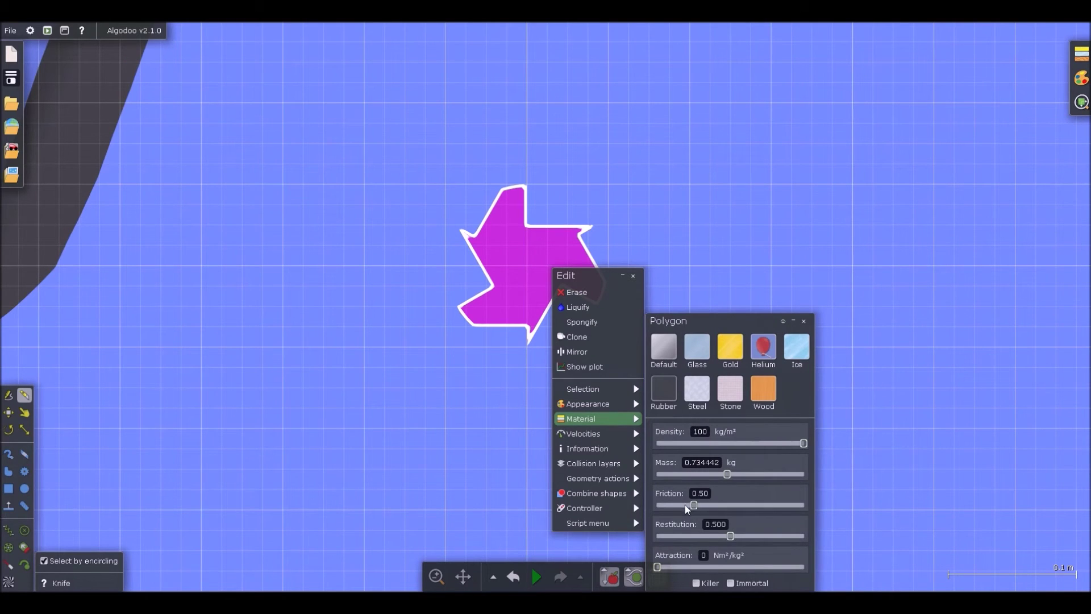
drag(673, 534, 619, 523)
text(00)
click(588, 201)
scroll(568, 226, down, 1)
scroll(532, 264, up, 1)
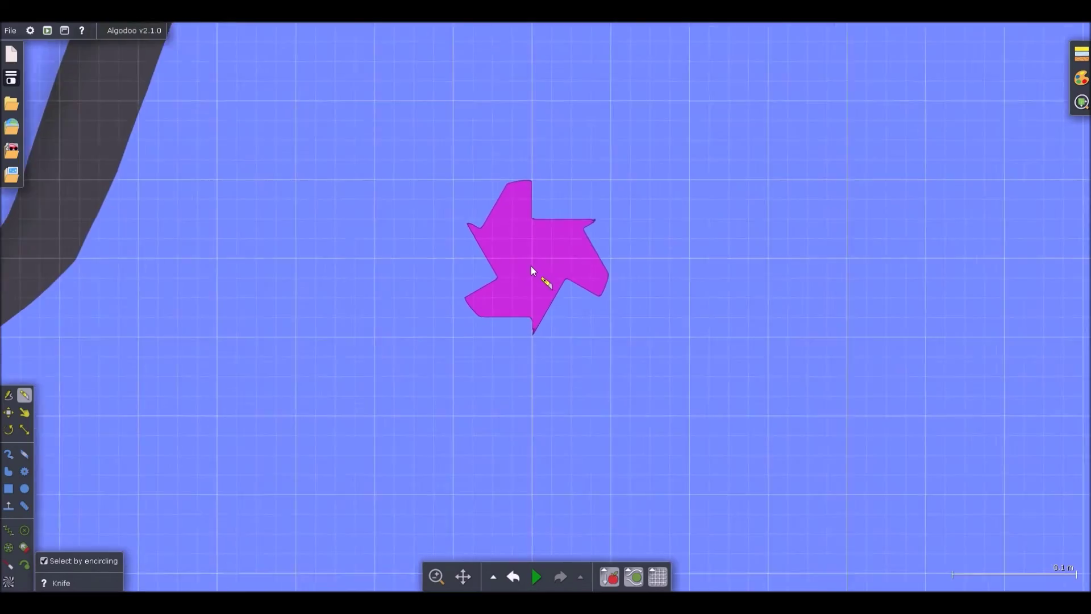
Step: Move the wheel into the gun over the cyan bar's olive hub, with a tooth against the small catch lever
scroll(533, 261, up, 3)
key(g)
scroll(568, 264, down, 10)
key(b)
drag(564, 255, 430, 122)
mouse_move(429, 121)
mouse_down()
mouse_move(472, 247)
mouse_move(438, 174)
mouse_move(488, 378)
mouse_move(444, 316)
mouse_move(421, 314)
mouse_move(534, 306)
mouse_move(472, 278)
mouse_move(510, 299)
mouse_move(428, 295)
mouse_move(482, 294)
mouse_up()
scroll(440, 200, up, 8)
scroll(439, 201, up, 3)
Step: Add a centre axle to the wheel and send the wheel behind the gun body
right_click(482, 293)
mouse_move(568, 523)
click(632, 517)
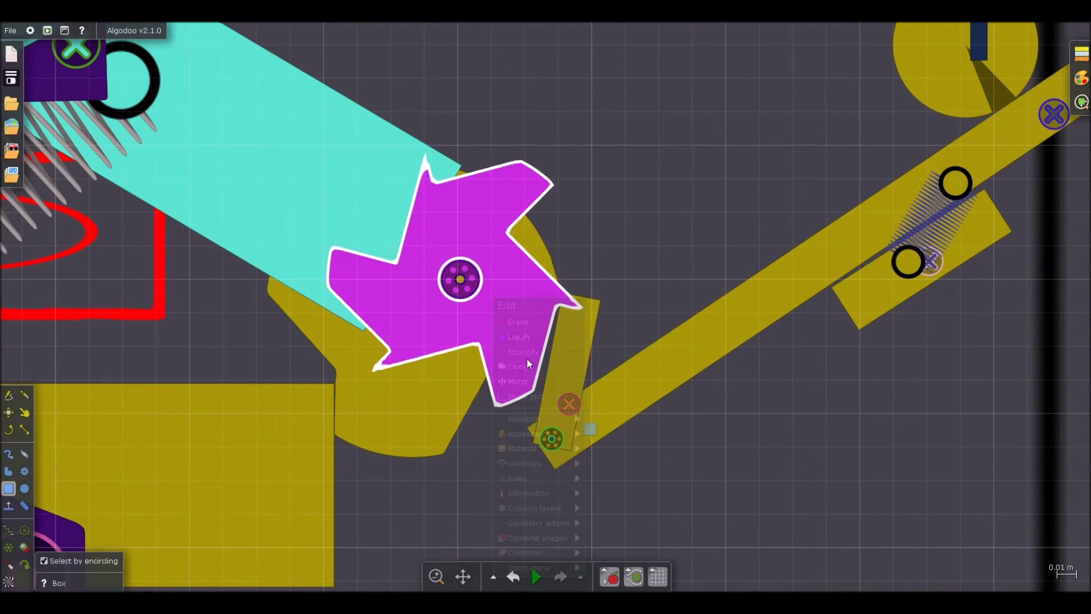
drag(499, 317, 496, 316)
key(Delete)
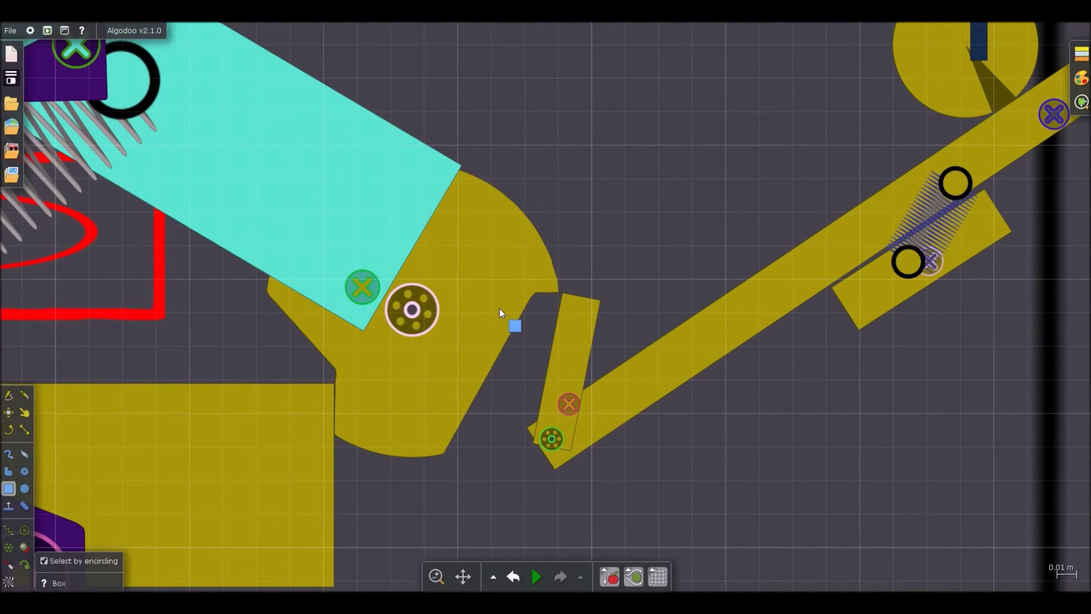
Step: Try shifting the cyan bar and its hub up toward the catch lever
scroll(534, 301, down, 10)
scroll(523, 294, up, 1)
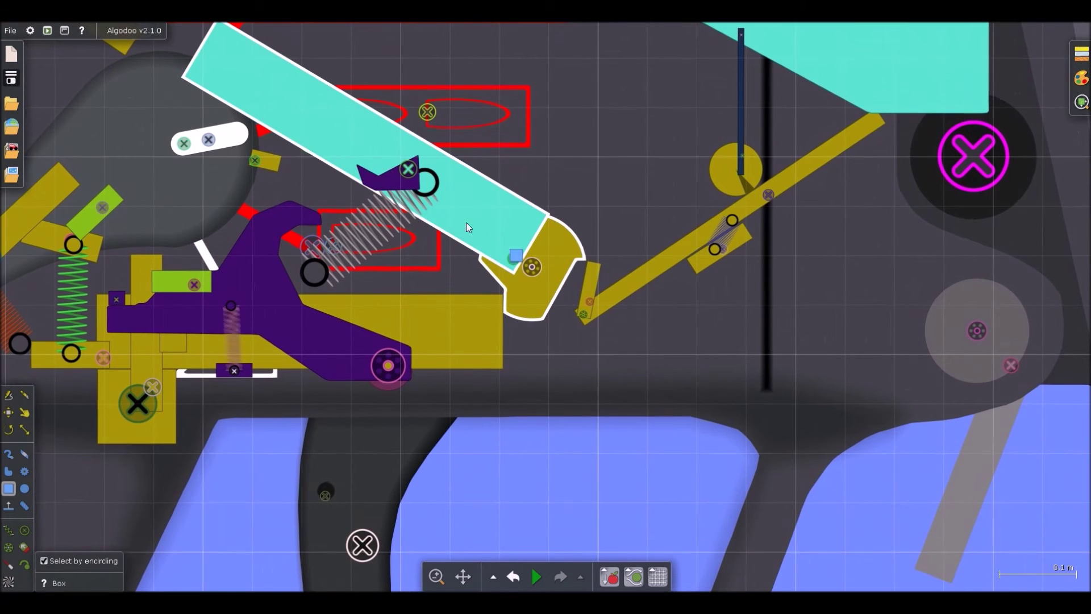
scroll(509, 233, up, 3)
drag(505, 220, 522, 213)
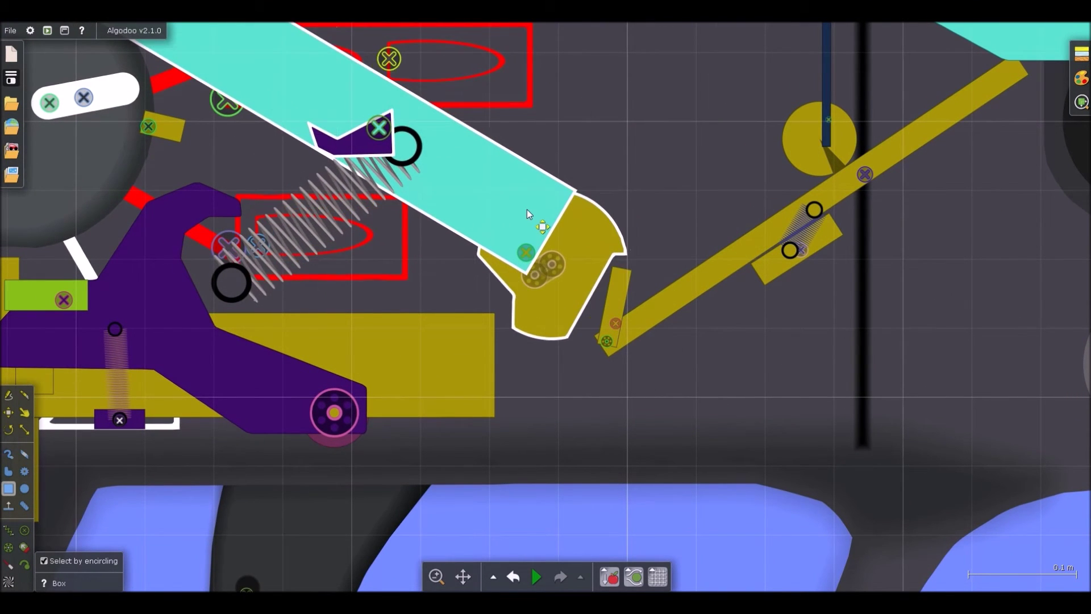
scroll(527, 209, up, 1)
scroll(528, 207, up, 1)
drag(549, 188, 622, 127)
scroll(693, 207, up, 3)
key(ctrl+z)
key(ctrl+z)
key(ctrl+z)
scroll(652, 221, down, 5)
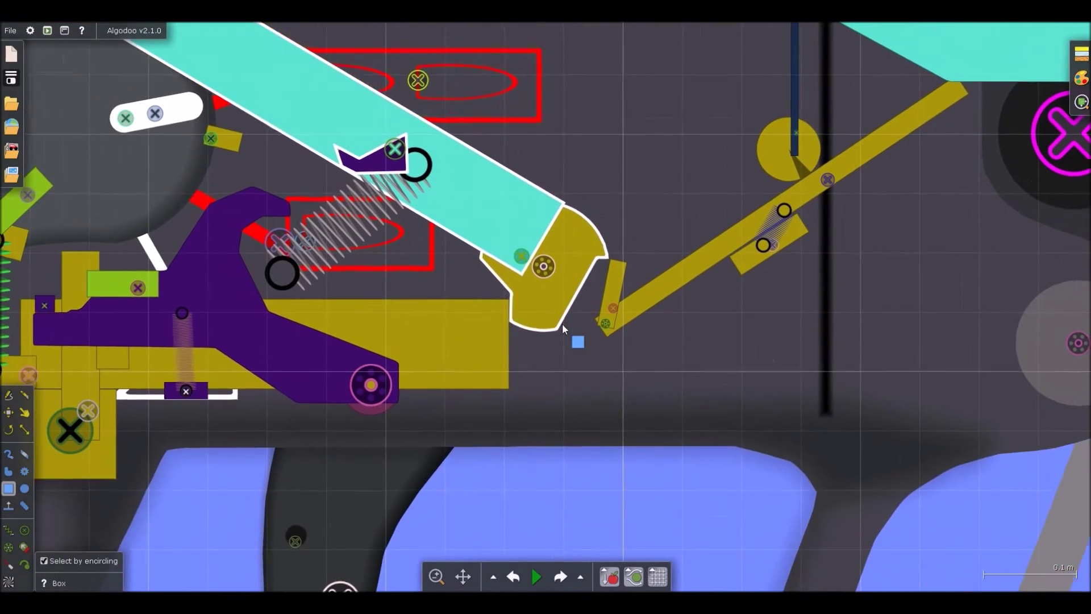
Step: Restack the gun body and the wheel so that the wheel lies in front of the cyan bar
click(596, 461)
key(ctrl+b)
click(598, 292)
scroll(604, 289, up, 4)
key(ctrl+f)
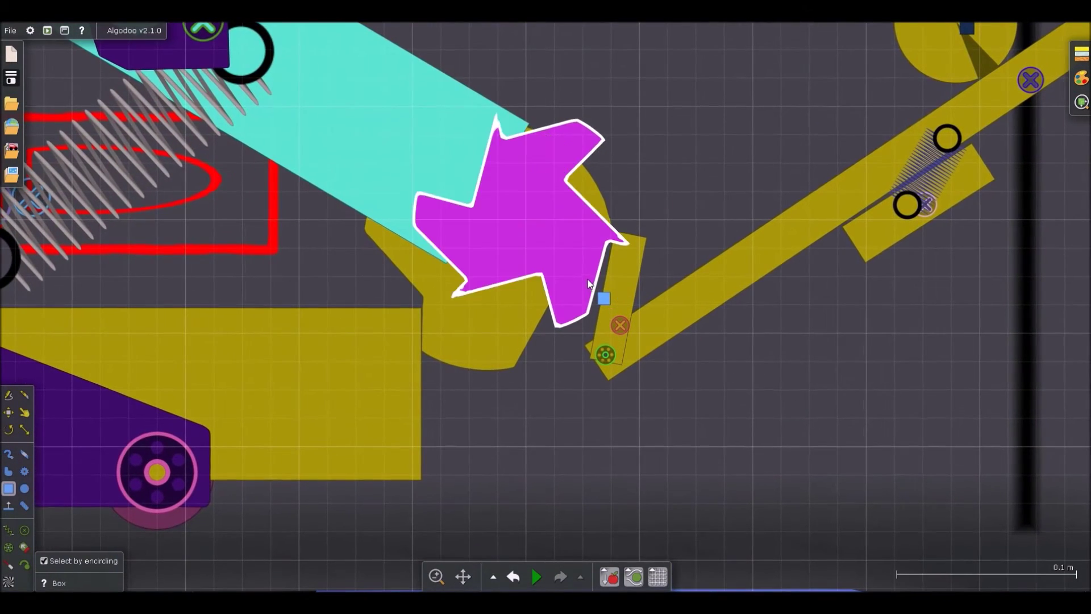
Step: Send the wheel behind the cyan bar but keep it in front of the olive hub, undoing the excess reordering
key(ctrl+b)
click(552, 256)
key(ctrl+b)
click(529, 223)
scroll(529, 224, down, 4)
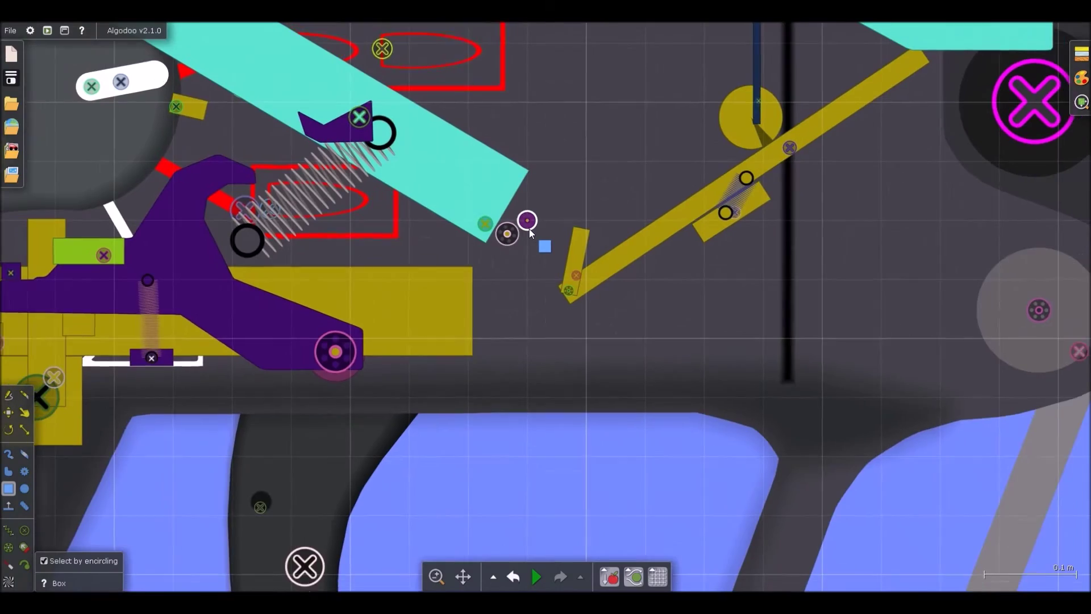
scroll(534, 325, down, 3)
key(ctrl+z)
key(ctrl+z)
scroll(534, 244, up, 4)
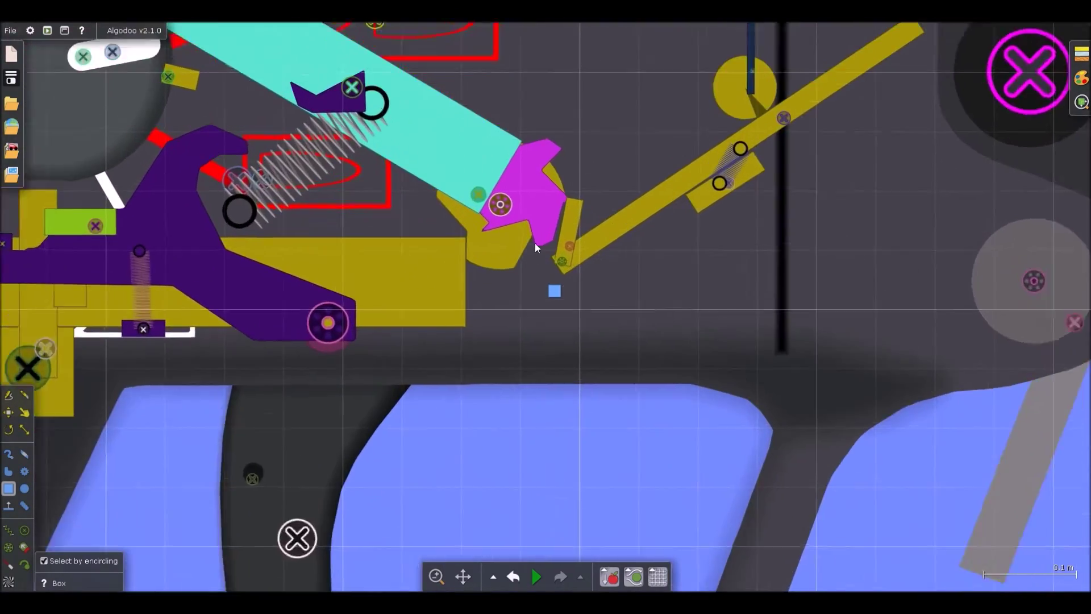
Step: Select the cyan bar assembly and try repositioning its hub, undoing the changes
scroll(534, 243, down, 3)
scroll(510, 212, up, 3)
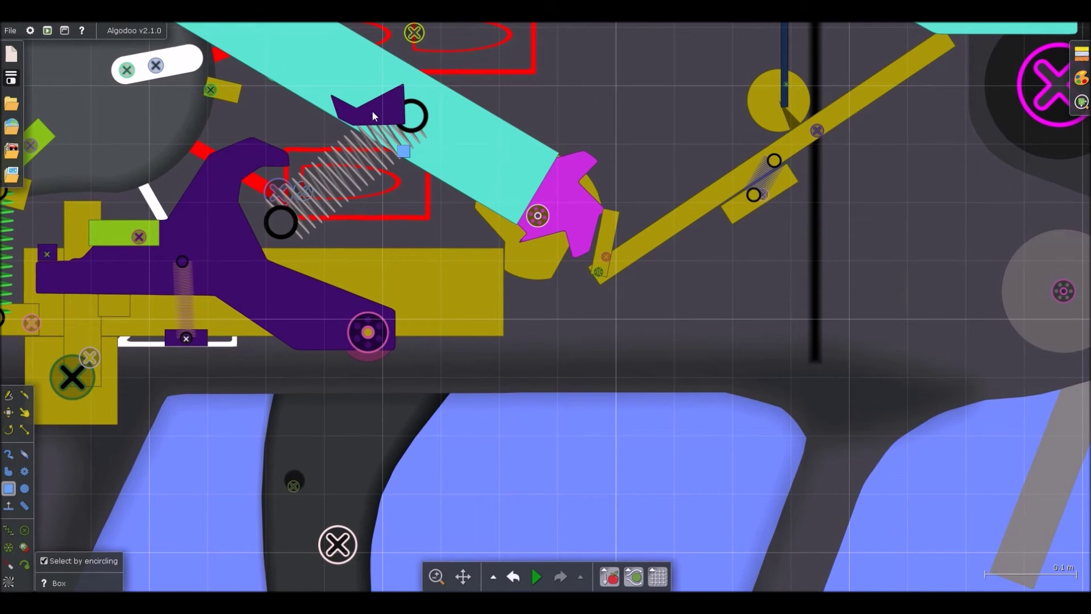
click(442, 163)
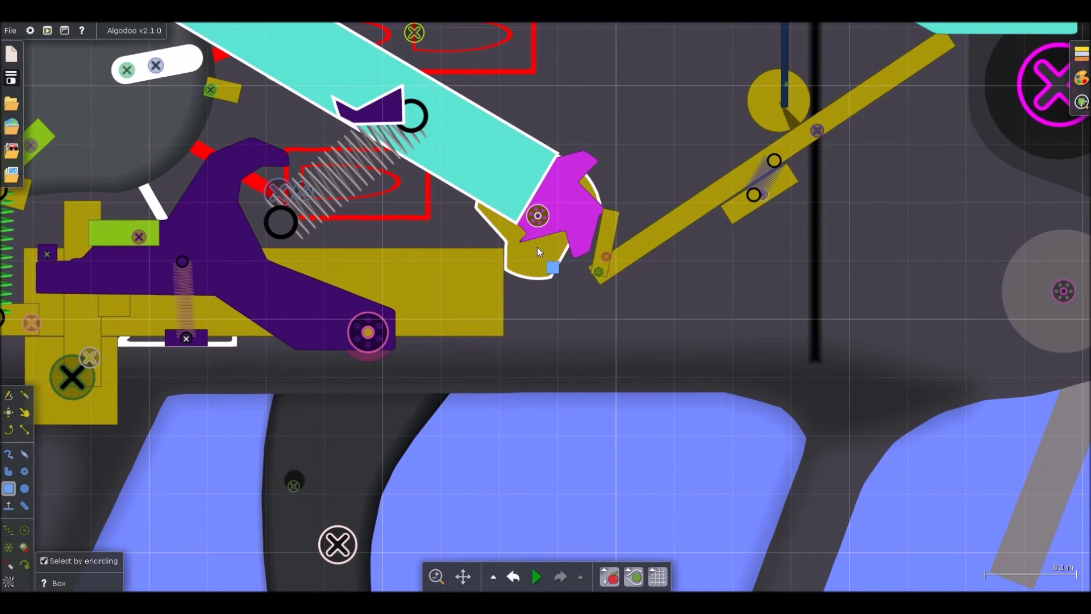
scroll(544, 221, up, 3)
drag(545, 296, 573, 261)
key(ctrl+z)
key(ctrl+z)
key(ctrl+z)
scroll(551, 311, down, 3)
scroll(569, 306, up, 5)
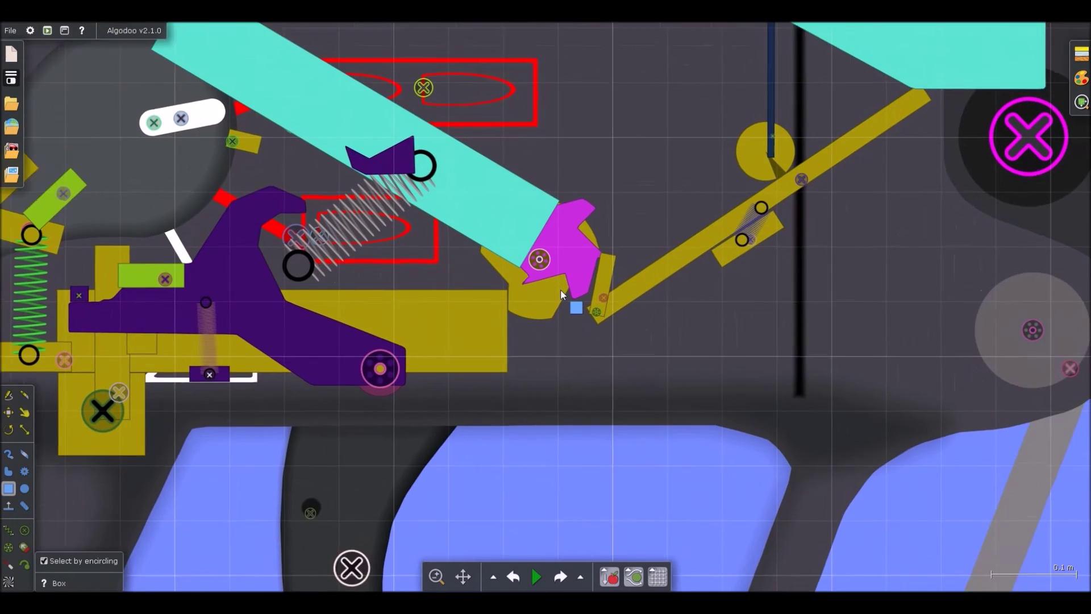
scroll(526, 272, down, 1)
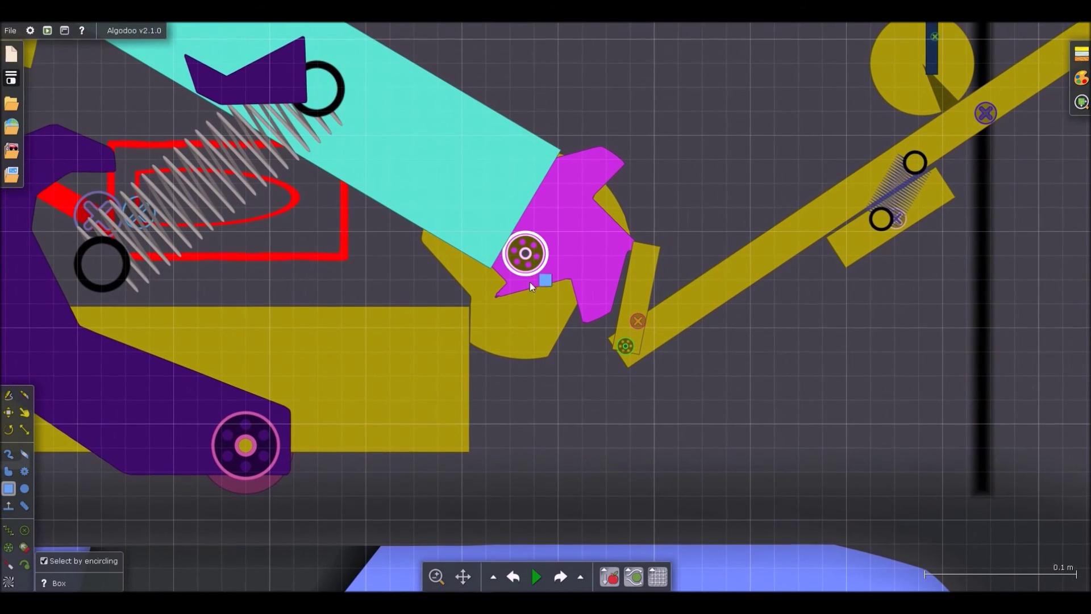
Step: Try moving the wheel clear of the mechanism and bringing the hub in front of the cyan bar
click(529, 301)
drag(592, 285, 705, 191)
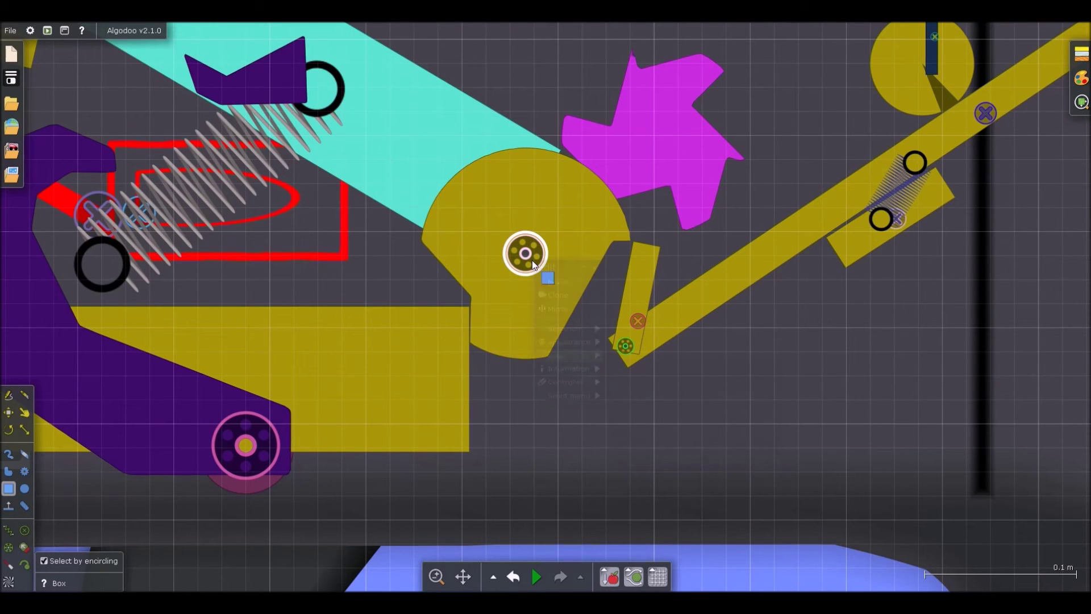
right_click(534, 266)
scroll(517, 270, down, 3)
scroll(480, 188, up, 2)
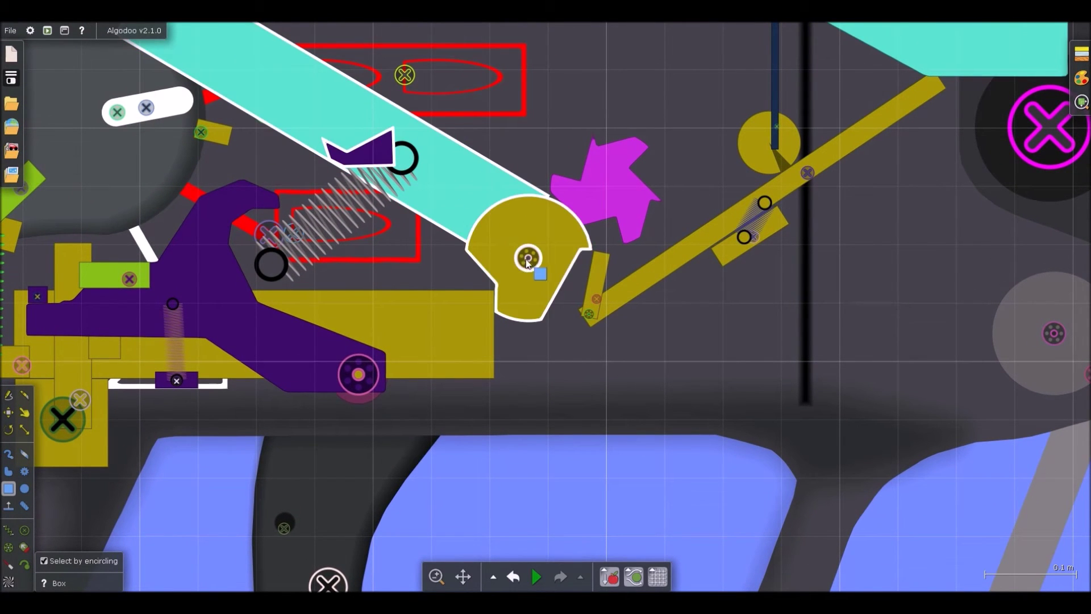
scroll(528, 261, up, 2)
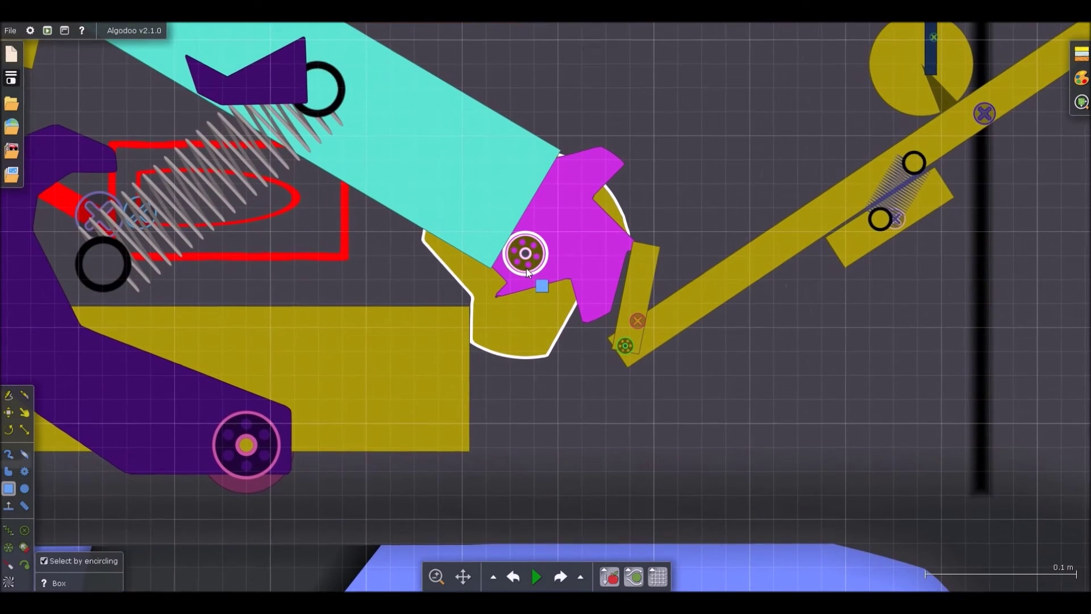
scroll(527, 263, down, 3)
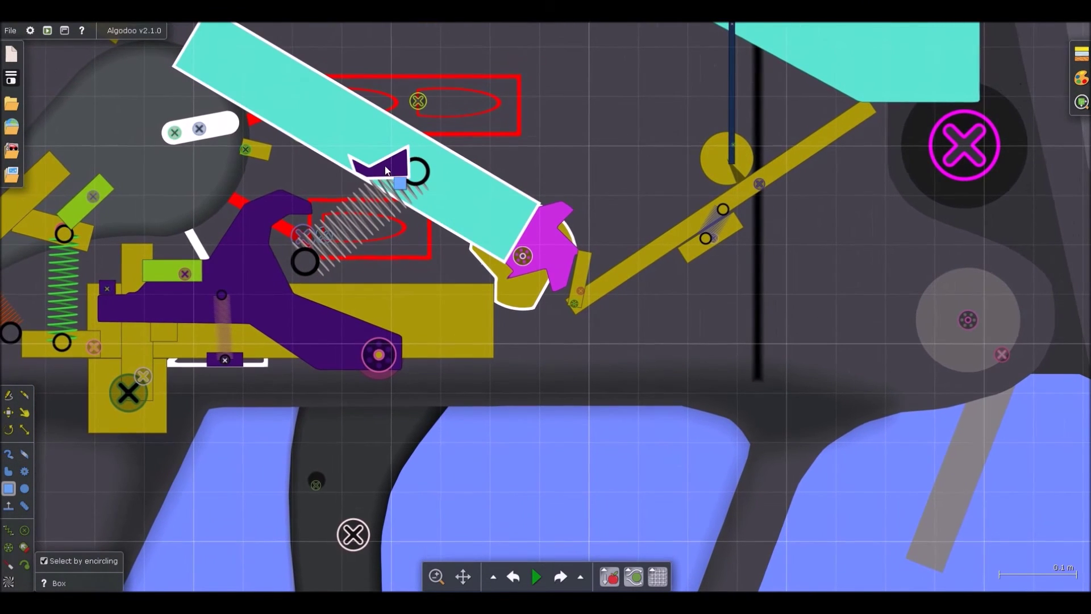
Step: Shift the selected turquoise bar assembly slightly toward the long yellow lever and add a center axle to the magenta ratchet wheel
drag(460, 231, 476, 221)
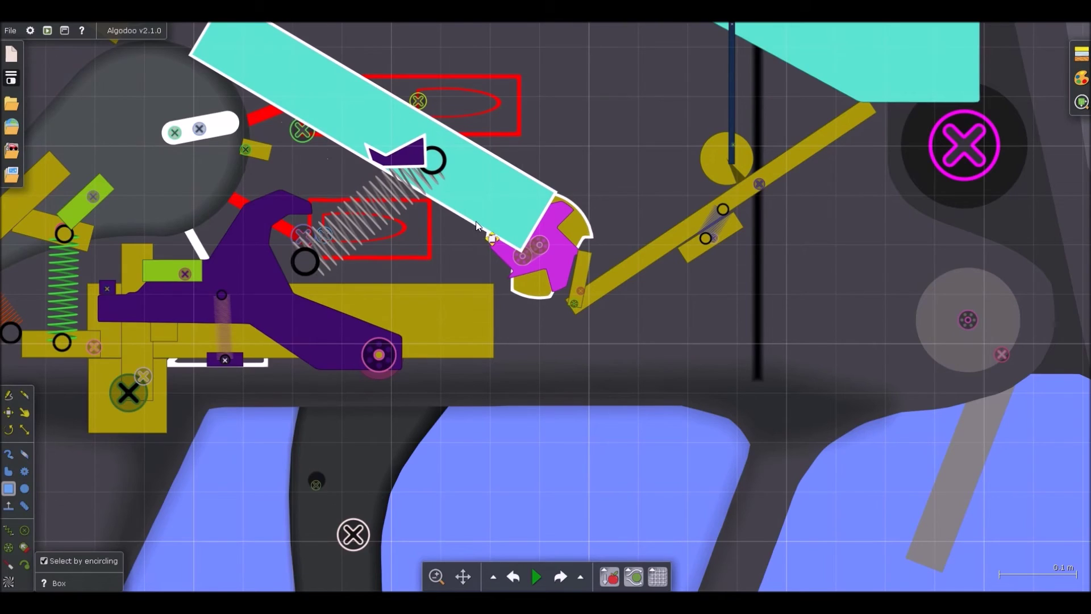
scroll(541, 232, up, 3)
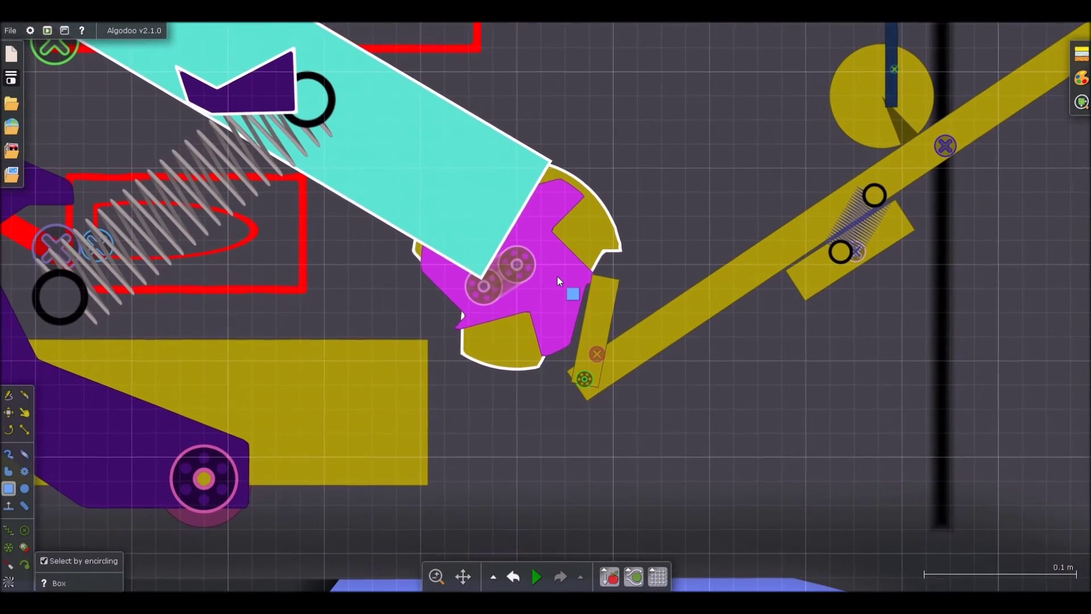
click(557, 276)
right_click(557, 277)
mouse_move(625, 486)
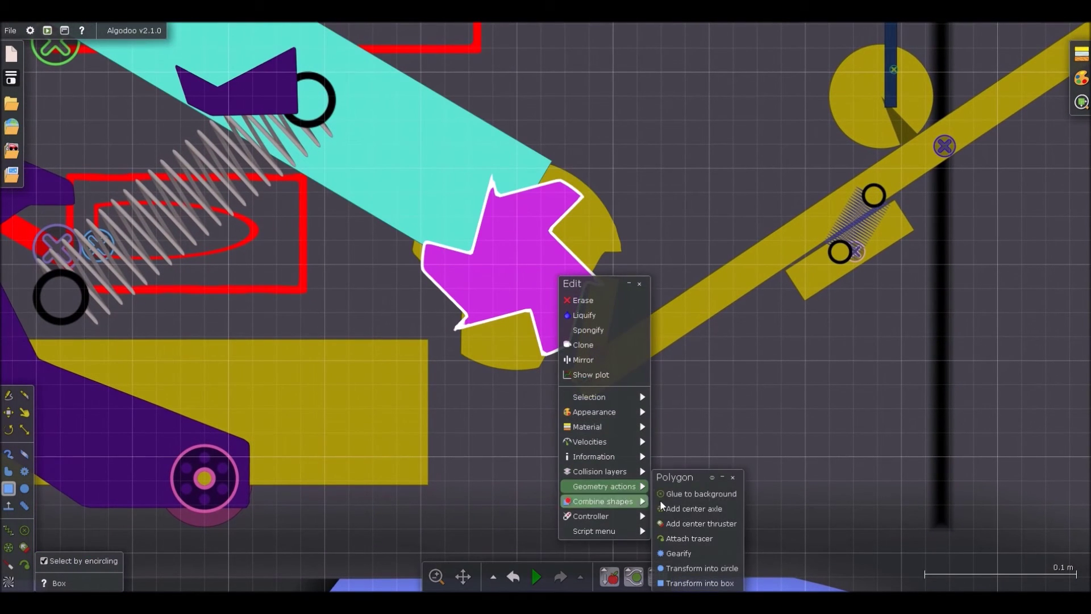
click(693, 508)
scroll(568, 369, down, 5)
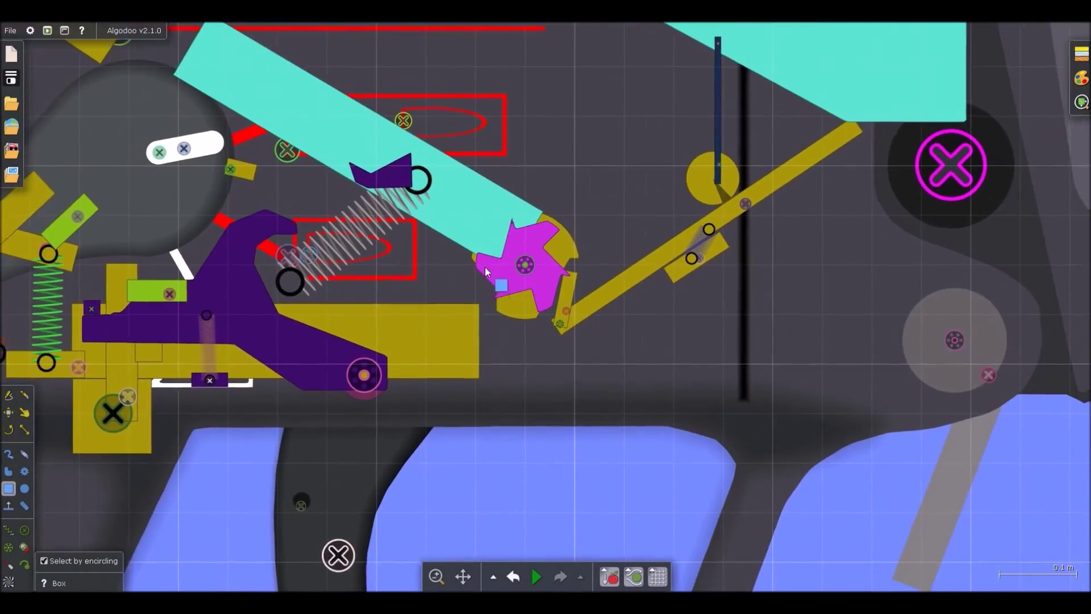
Step: Fixate the lower end of the turquoise bar beside the magenta wheel and the small purple catch on the bar
scroll(494, 244, up, 5)
scroll(509, 222, up, 3)
key(f)
click(486, 277)
scroll(488, 267, down, 5)
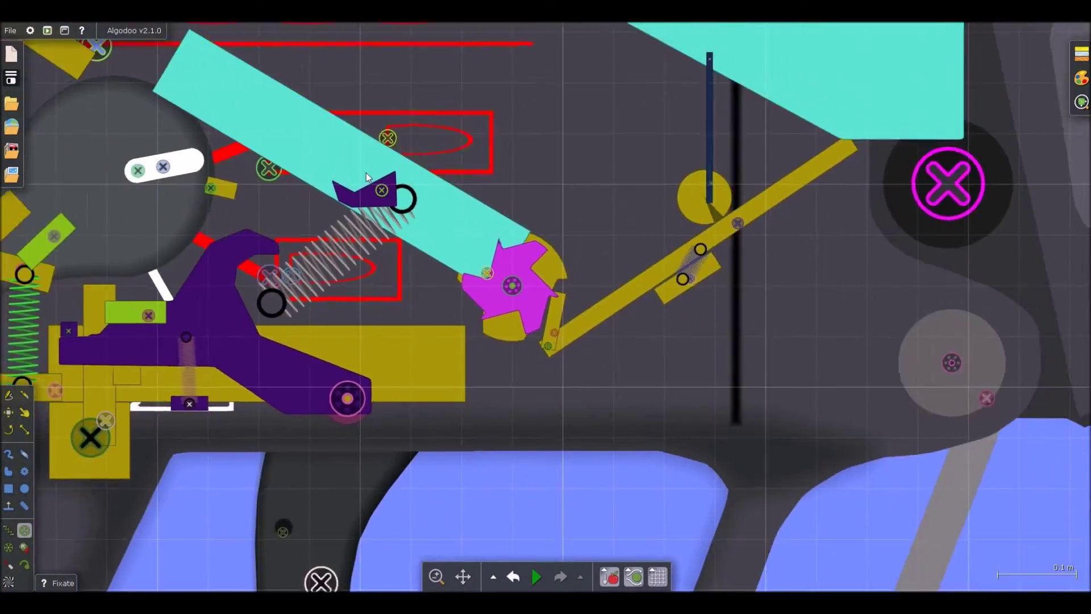
scroll(368, 176, up, 5)
scroll(396, 223, down, 6)
Step: Run the simulation to check how the fixated turquoise bar and the magenta wheel behave
key(d)
key(space)
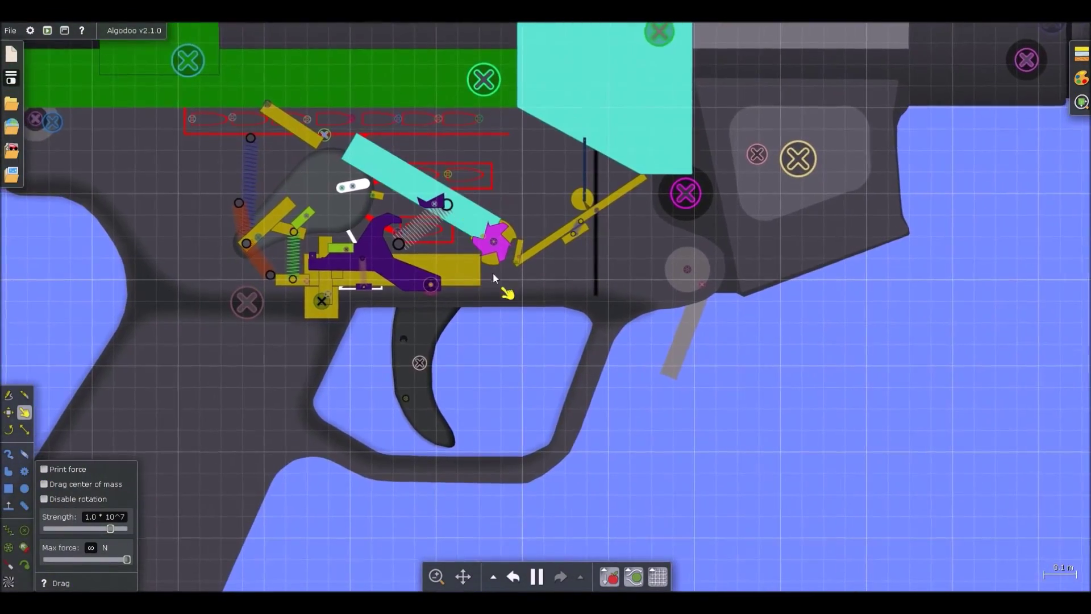
scroll(470, 240, up, 3)
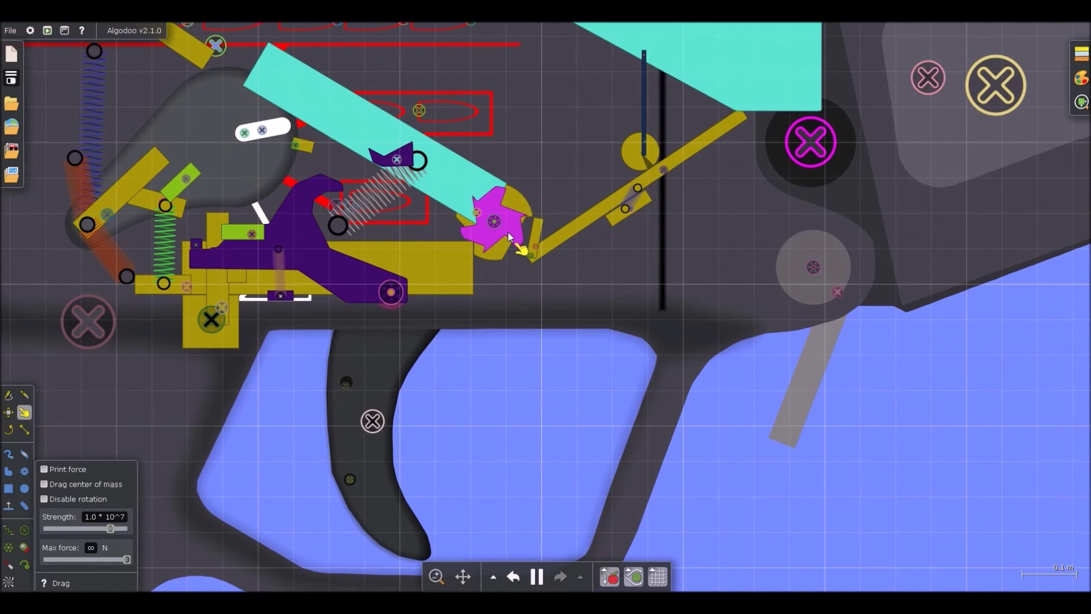
key(space)
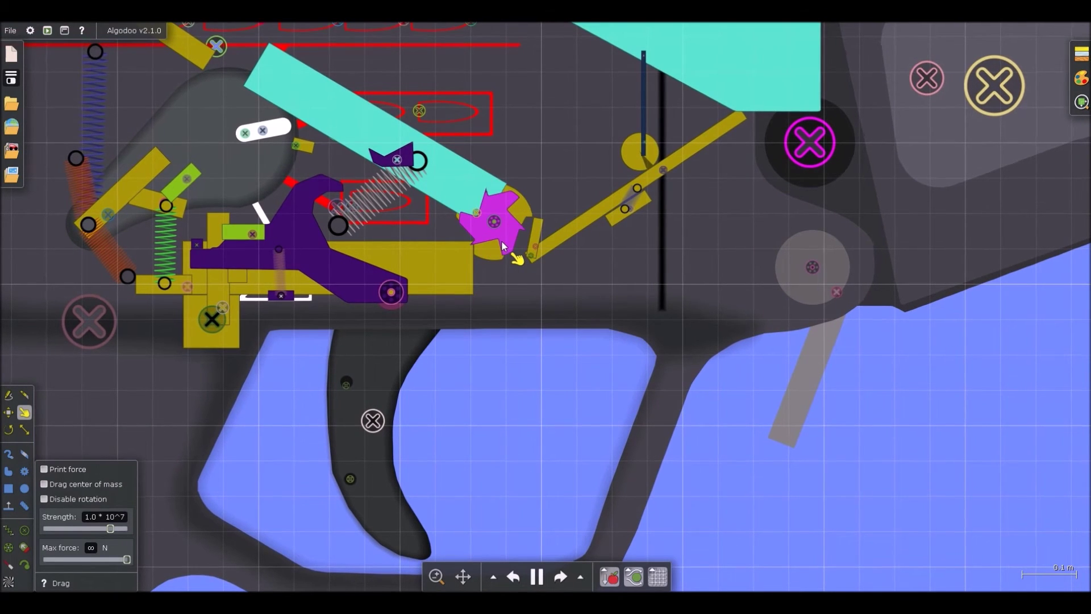
scroll(503, 245, down, 2)
Step: Select the large purple lever and the magenta wheel together and check their collision layers
key(b)
scroll(438, 248, up, 3)
click(372, 266)
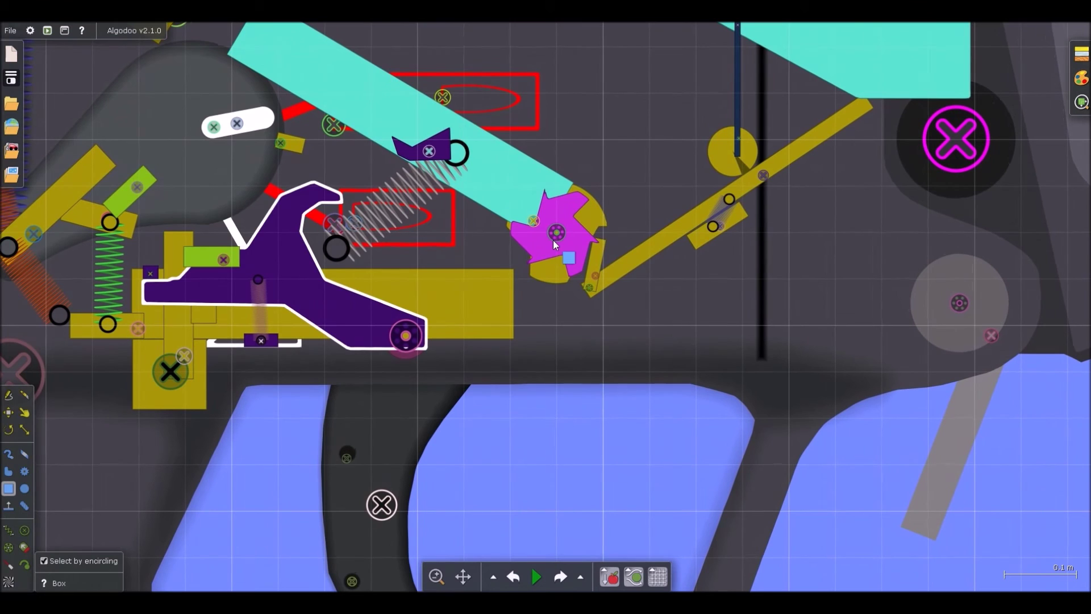
shift+click(490, 246)
right_click(532, 247)
mouse_move(585, 425)
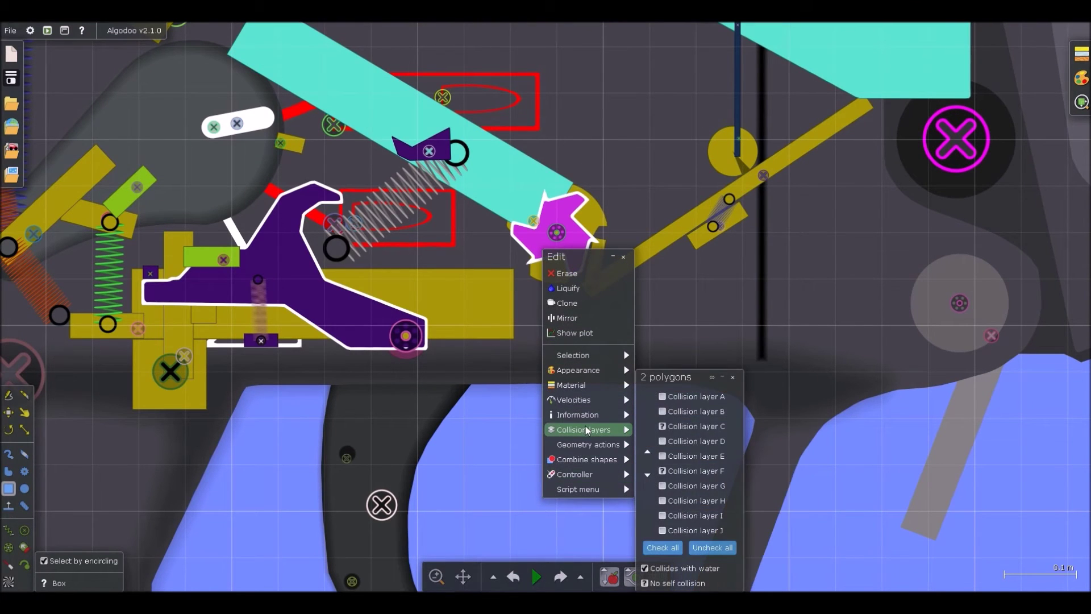
click(533, 475)
Step: Run the simulation, pull on the magenta wheel to test its rotation, and pause
key(d)
key(space)
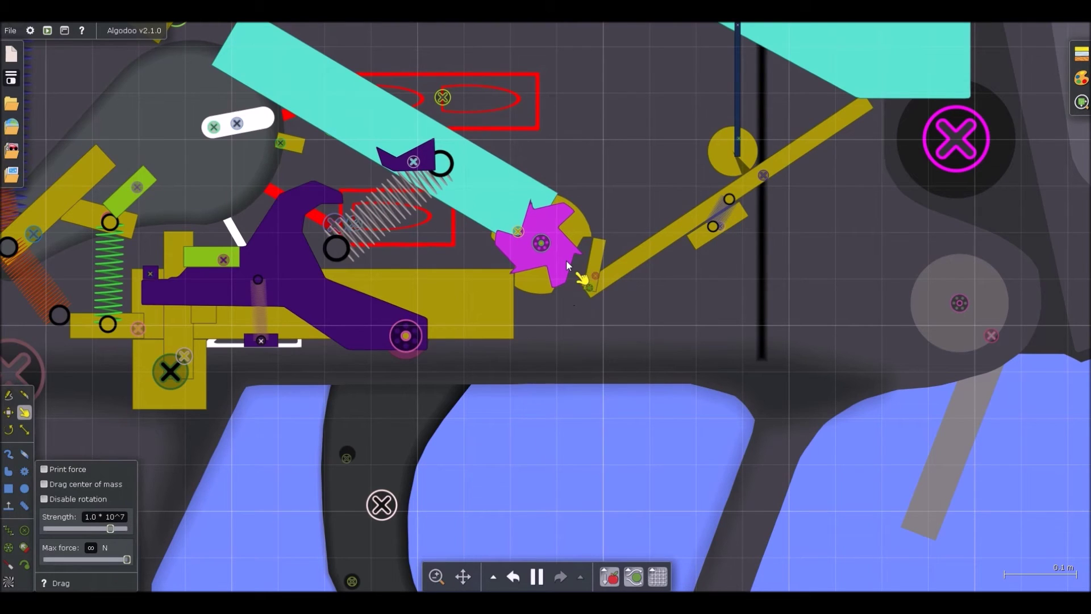
drag(566, 269, 637, 323)
key(space)
key(b)
scroll(547, 377, down, 3)
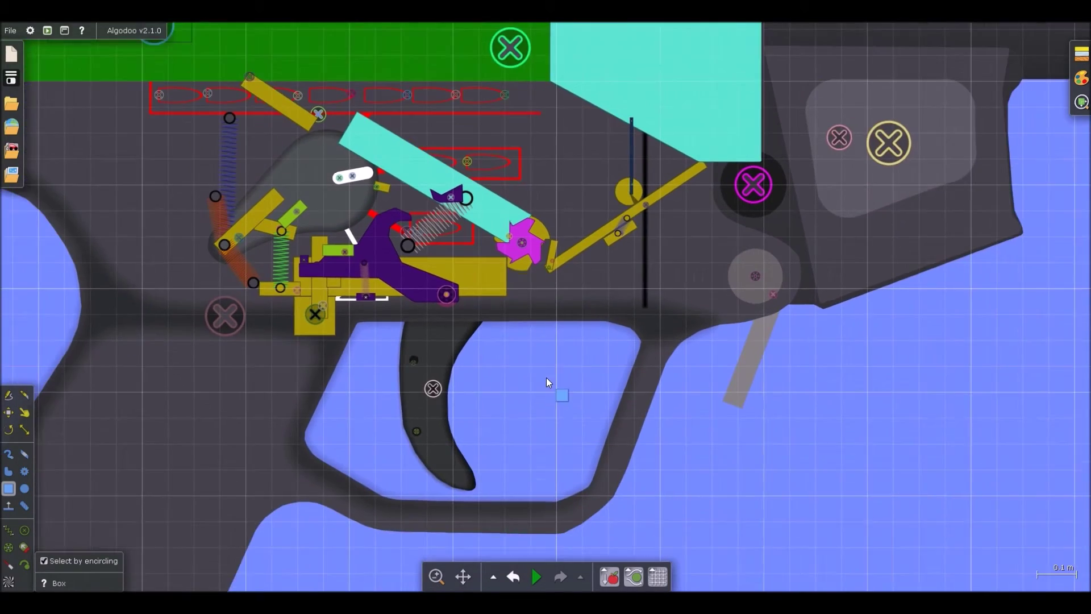
Step: Run the simulation and tug on the large purple lever to examine its travel and its clearance to the magenta wheel
scroll(417, 282, up, 4)
scroll(418, 281, down, 2)
click(415, 289)
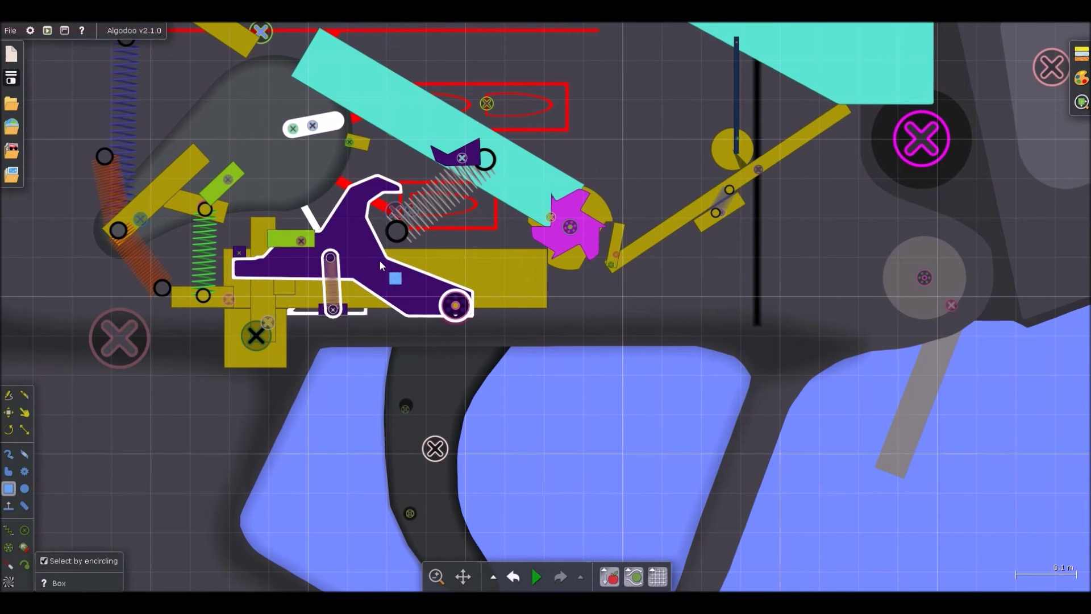
click(586, 468)
key(space)
key(d)
mouse_move(361, 237)
mouse_down()
mouse_move(341, 316)
mouse_move(235, 549)
mouse_move(418, 148)
mouse_move(288, 335)
mouse_move(354, 239)
mouse_up()
scroll(419, 149, down, 5)
scroll(426, 233, up, 8)
scroll(355, 155, up, 4)
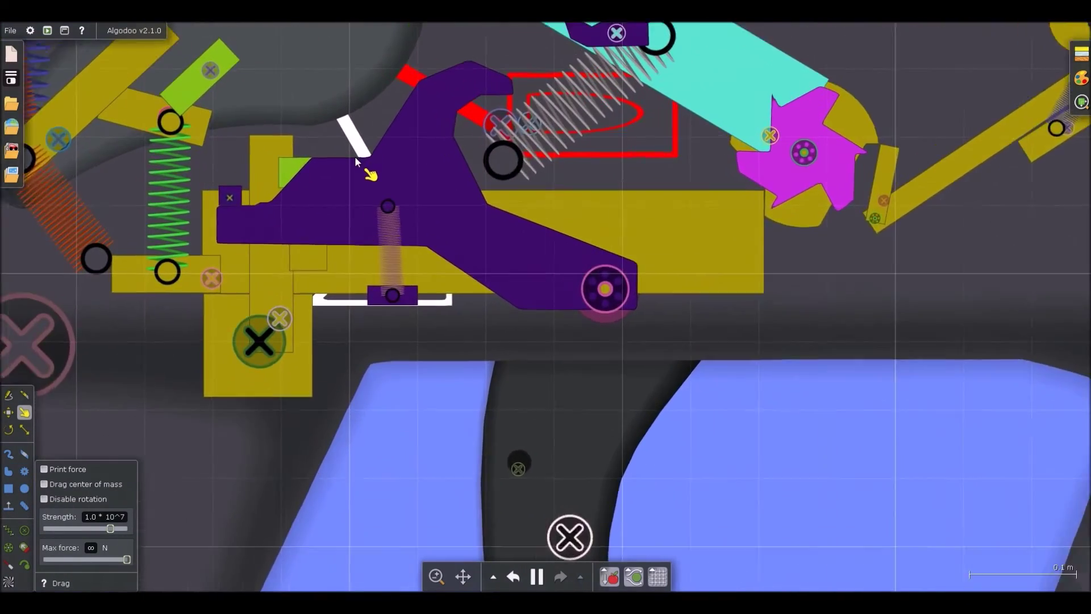
scroll(330, 196, down, 3)
scroll(486, 230, up, 3)
key(space)
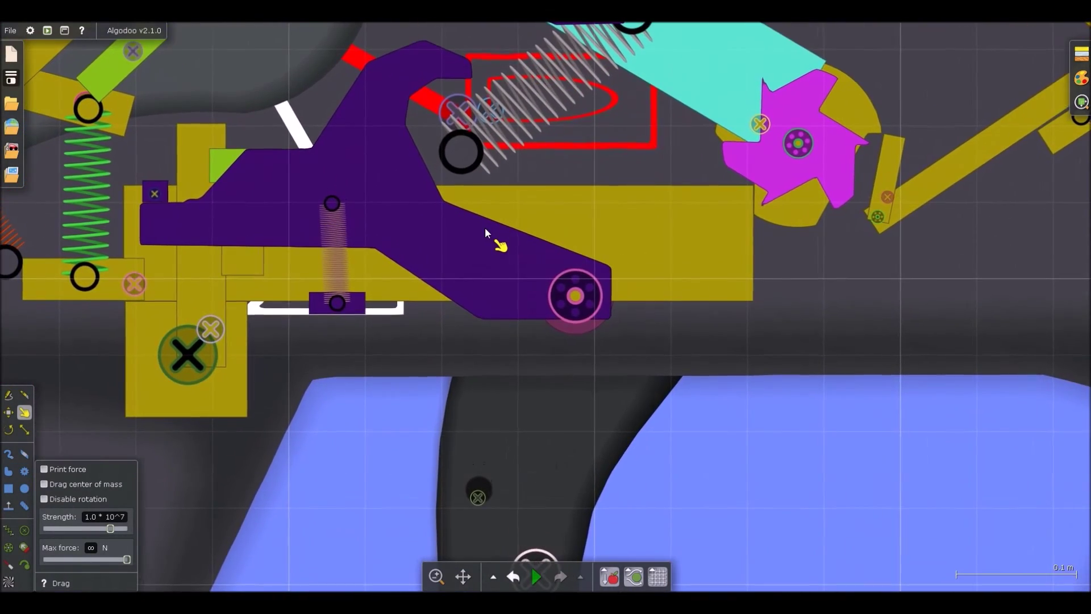
key(p)
scroll(455, 228, up, 3)
mouse_move(431, 192)
mouse_down()
mouse_move(496, 160)
mouse_move(557, 162)
mouse_move(451, 211)
mouse_move(609, 205)
mouse_move(711, 158)
mouse_up()
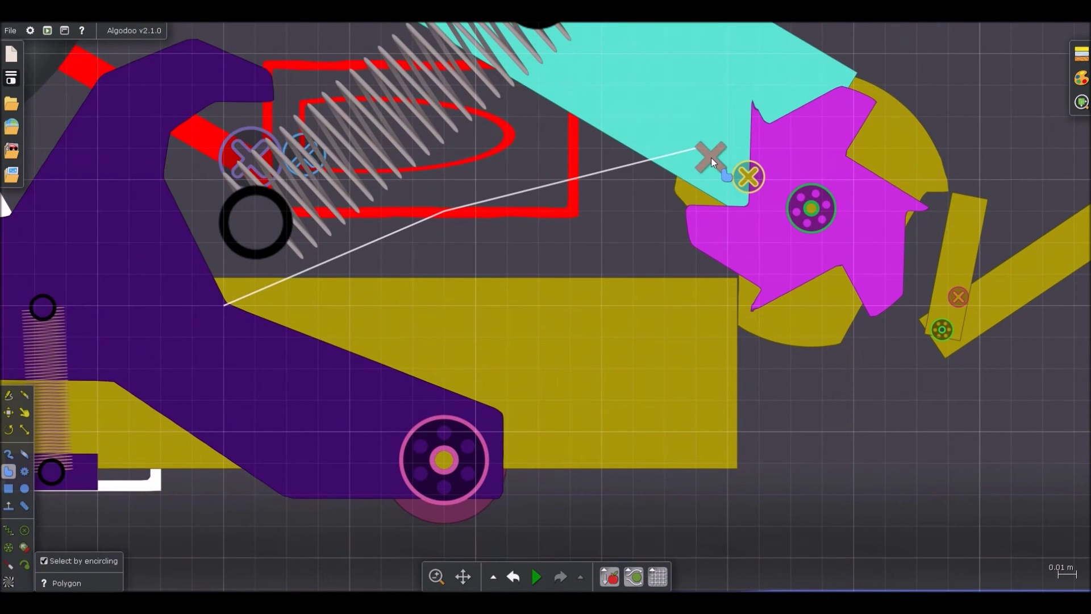
mouse_move(741, 197)
mouse_down()
mouse_move(745, 181)
mouse_move(734, 220)
mouse_move(637, 214)
mouse_up()
scroll(637, 213, down, 10)
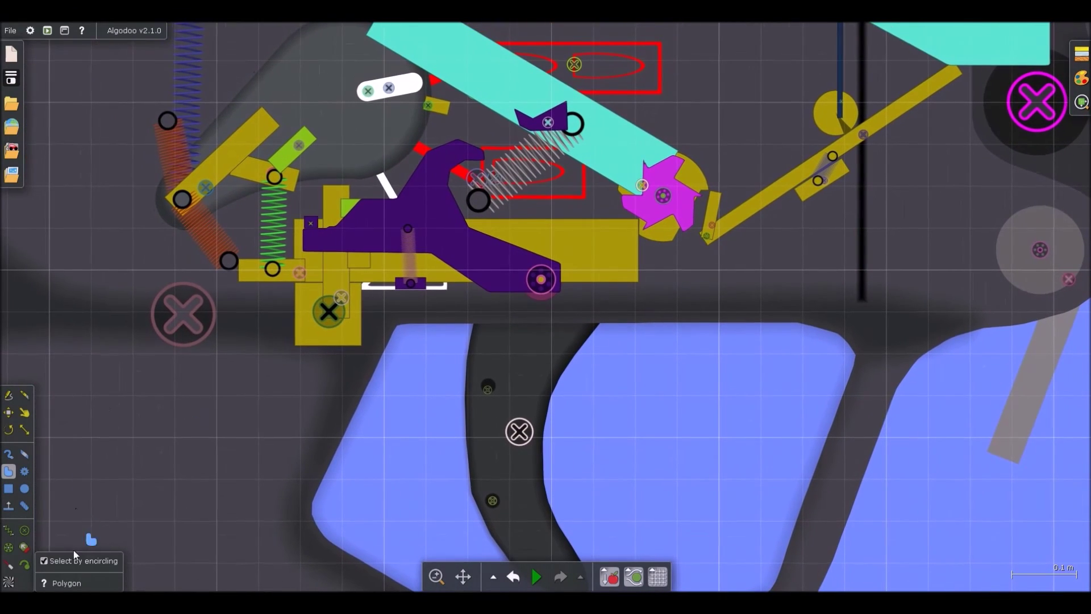
Step: Draw a bent polygon arm from the purple lever's upper edge to the notch of the magenta wheel and back
scroll(500, 212, up, 6)
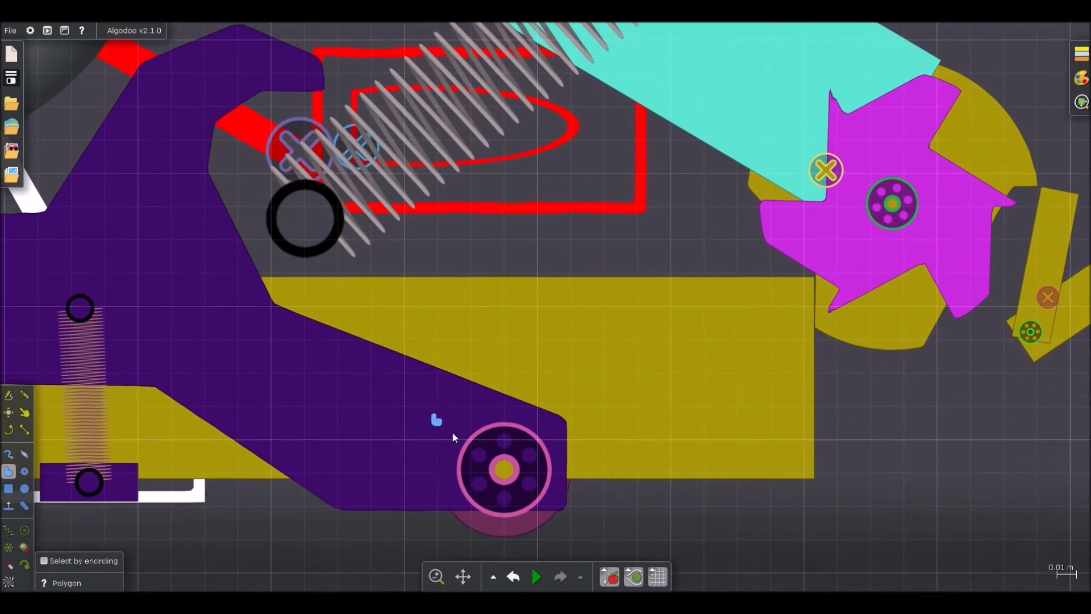
scroll(443, 286, down, 5)
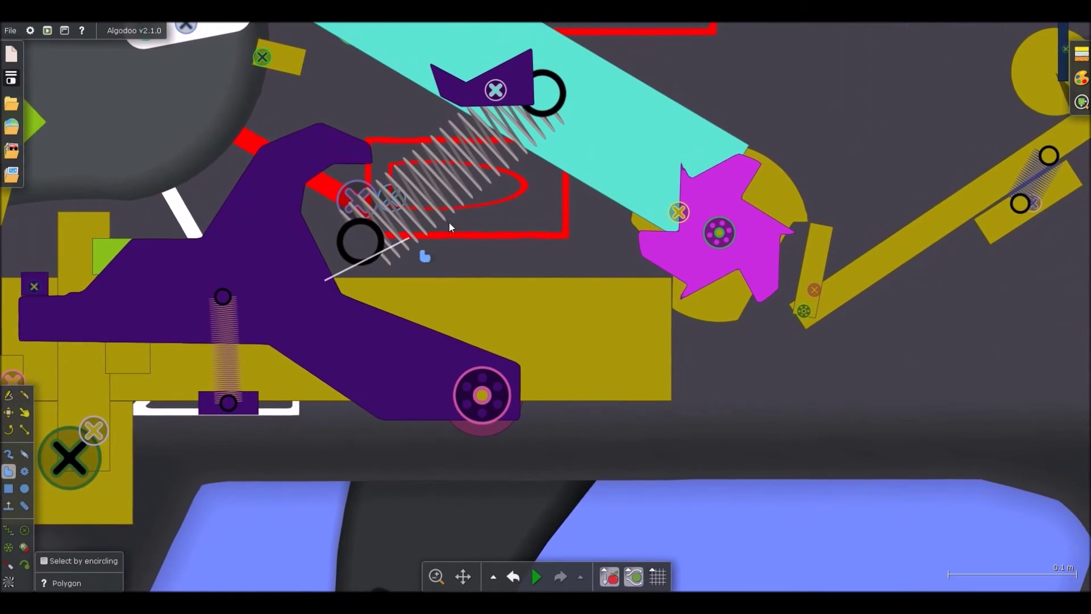
click(536, 170)
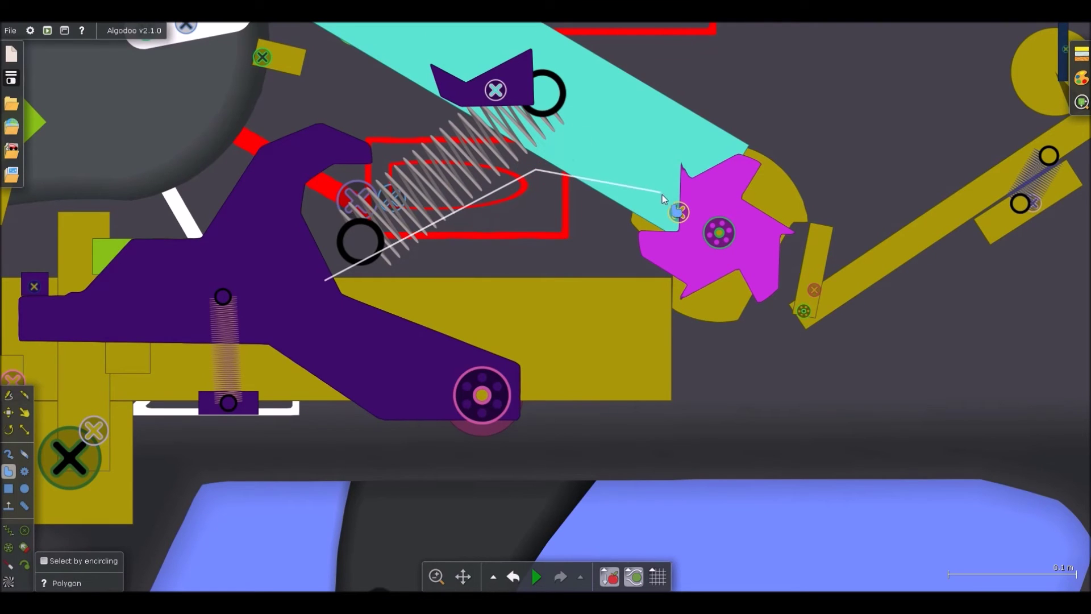
click(658, 179)
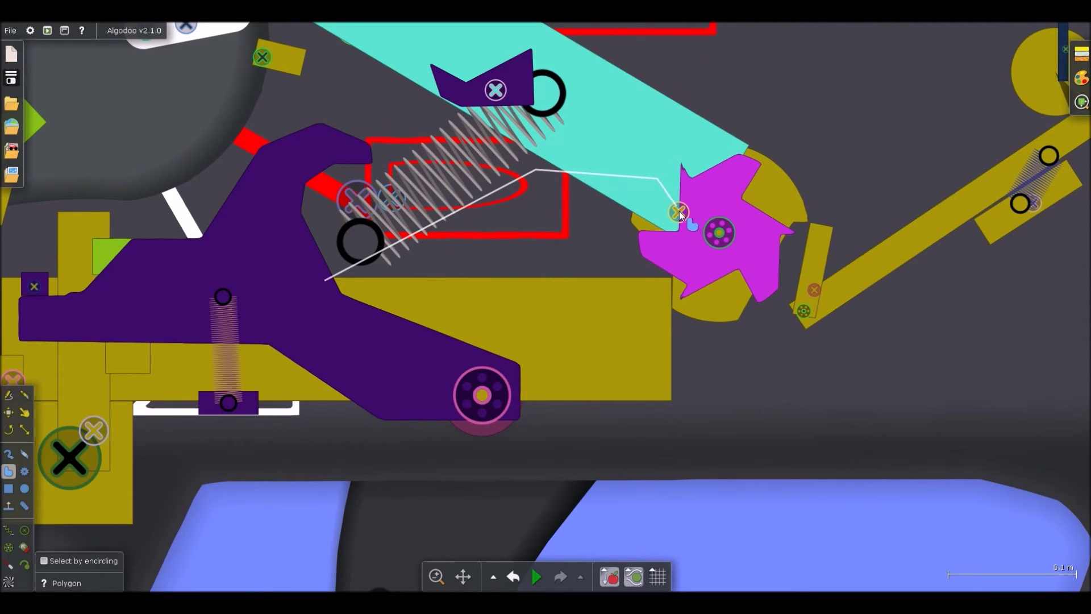
click(677, 229)
click(639, 229)
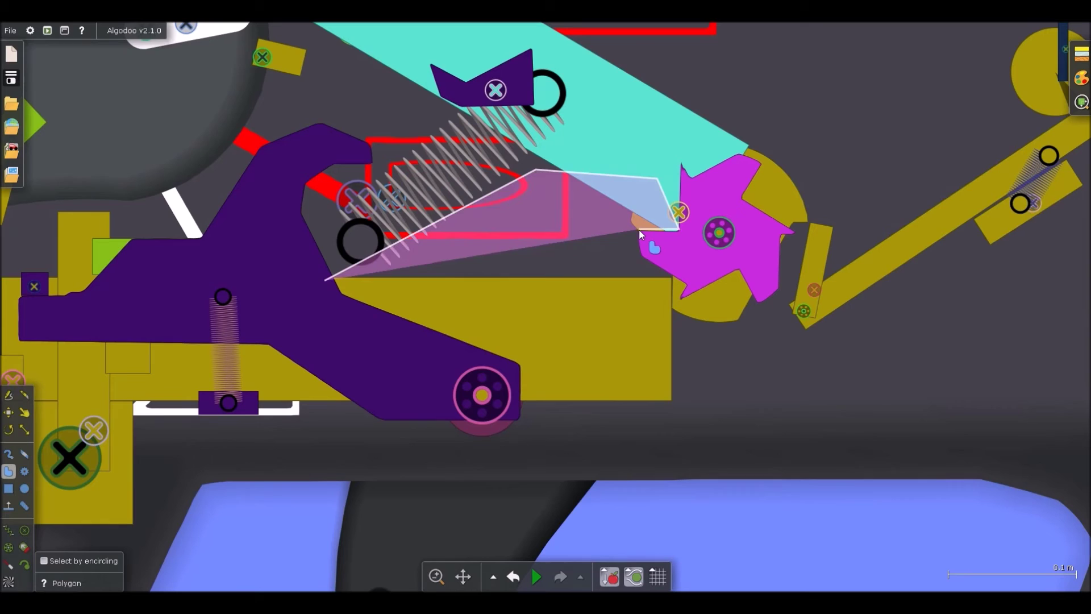
click(557, 223)
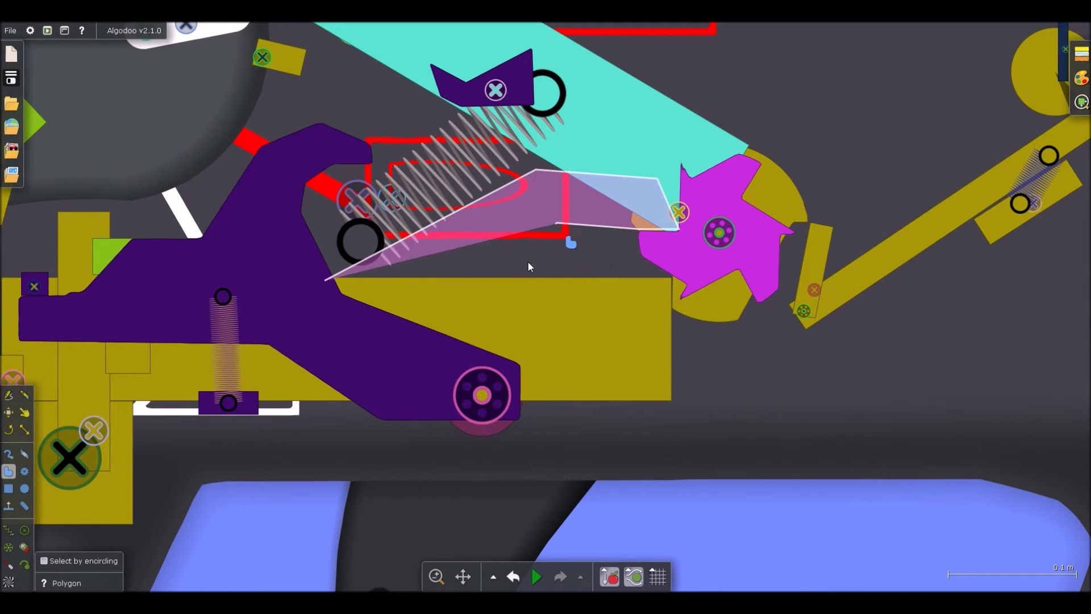
click(450, 335)
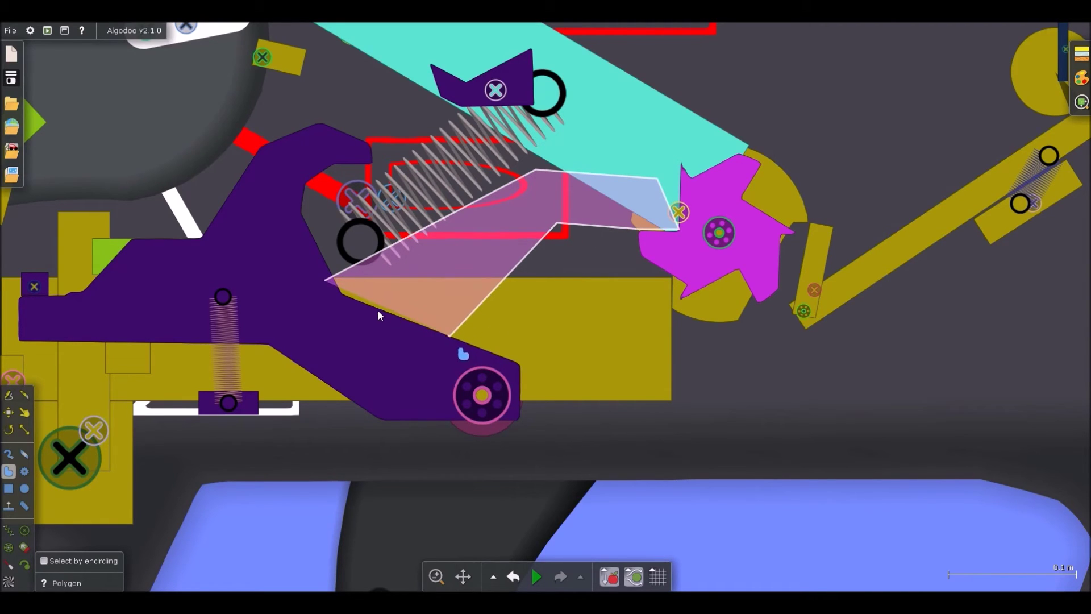
click(325, 283)
Step: Select the purple lever together with the new green arm and move both below the trigger guard
key(b)
scroll(325, 280, down, 3)
click(324, 280)
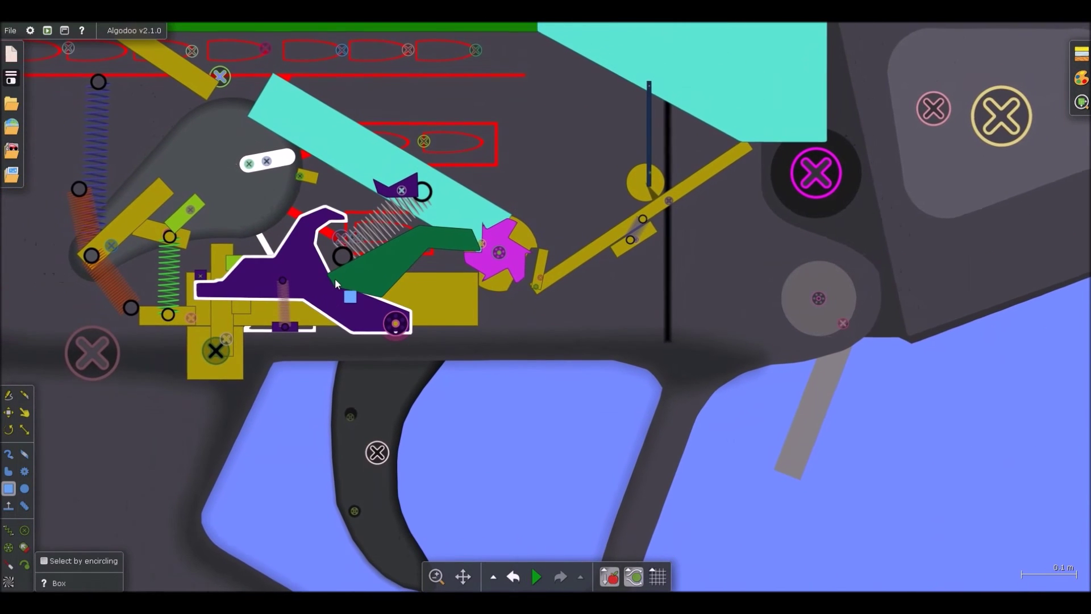
ctrl+click(337, 278)
drag(328, 291, 396, 369)
Step: Merge the green arm into the purple lever with Add and move the combined part back into the trigger mechanism
click(453, 343)
right_click(452, 342)
mouse_move(516, 552)
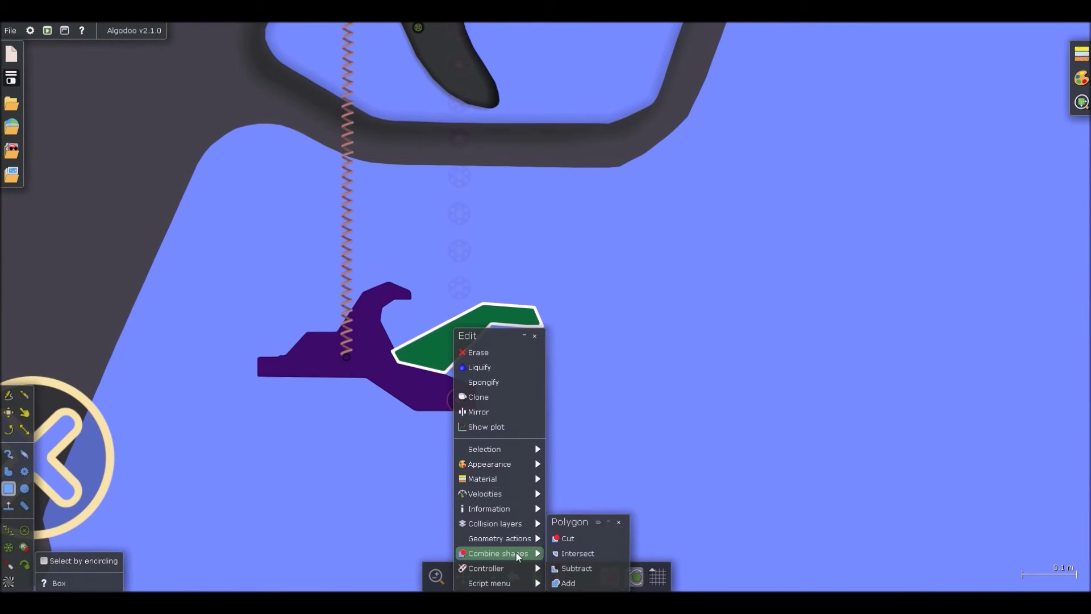
click(579, 580)
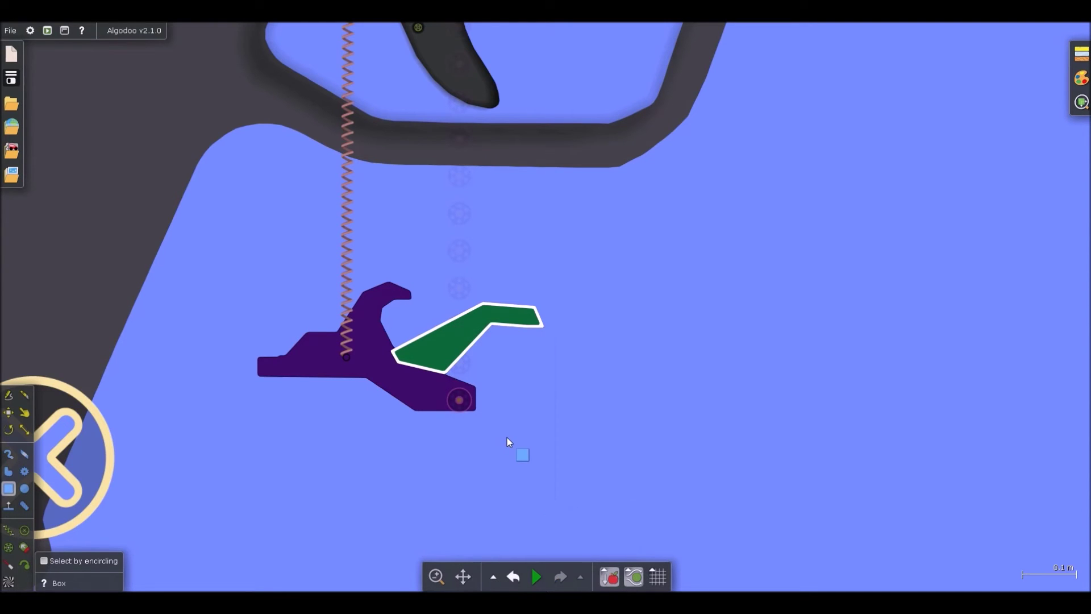
scroll(425, 383, down, 2)
drag(424, 383, 432, 145)
Step: Run the simulation and pull on the magenta wheel to test it against the purple lever's new arm
key(space)
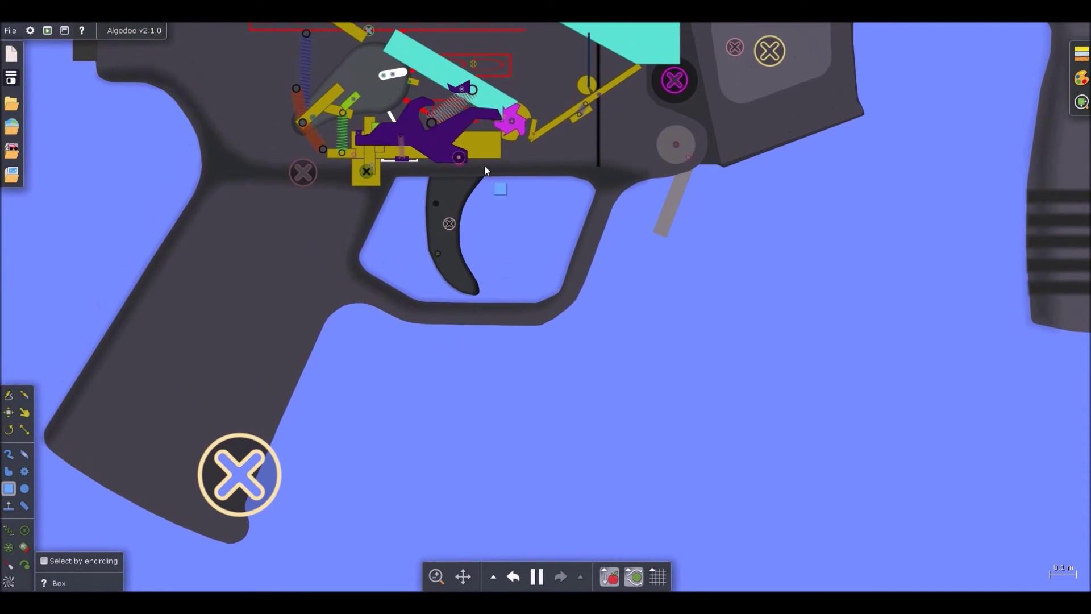
key(d)
scroll(503, 126, up, 4)
drag(503, 127, 828, 412)
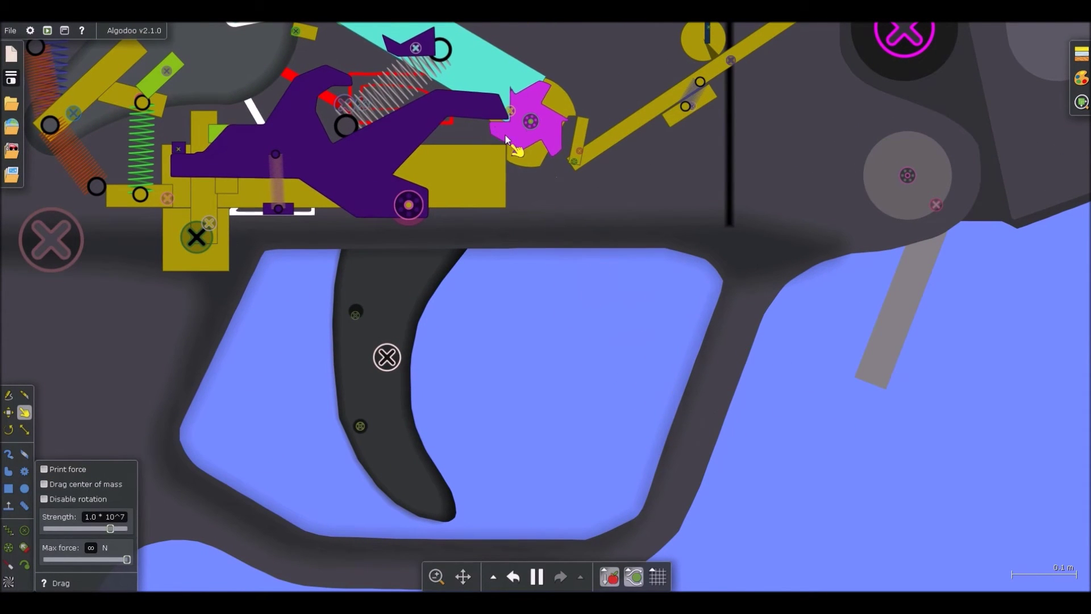
scroll(503, 134, up, 1)
Step: Pause the simulation, check the magenta wheel's material properties, and select the purple lever
key(space)
key(b)
right_click(507, 129)
mouse_move(551, 279)
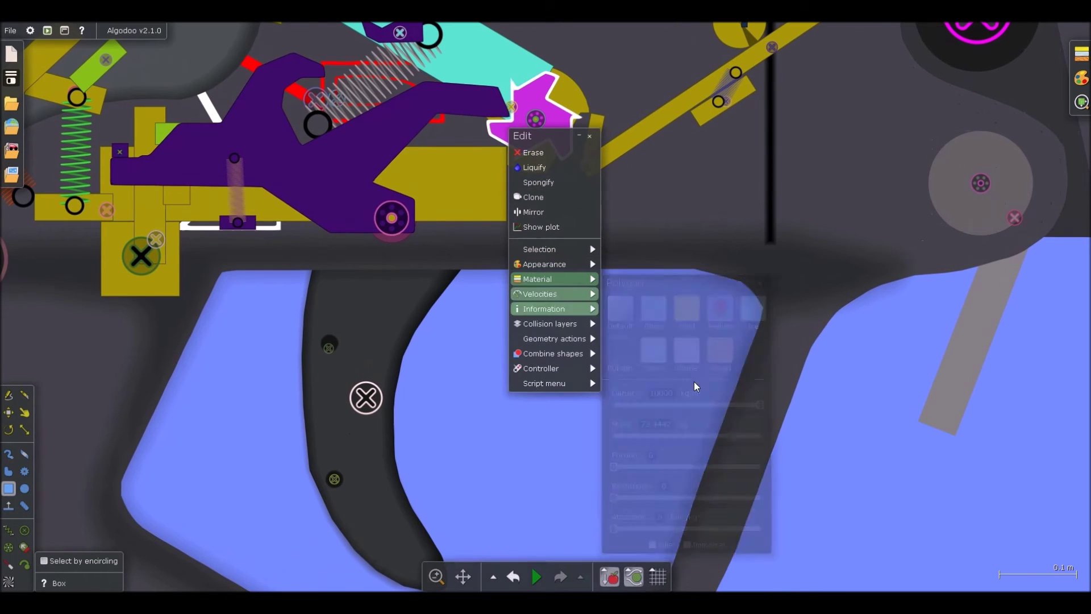
click(489, 383)
click(404, 118)
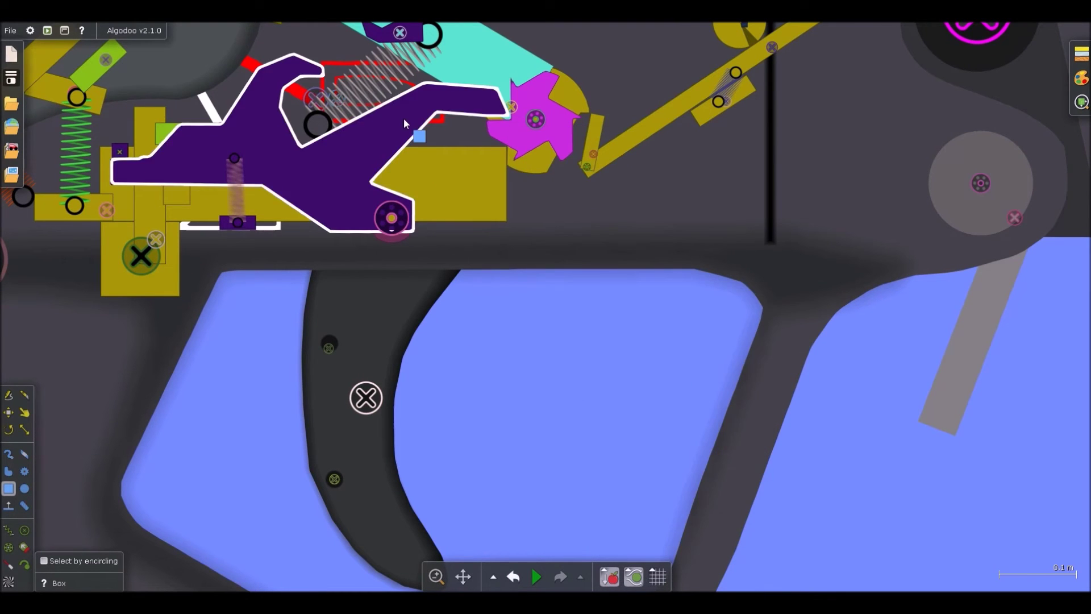
click(506, 318)
Step: Run the simulation again, turn the magenta wheel against the purple lever's arm, and pause to examine the contact
scroll(506, 318, down, 2)
scroll(518, 216, up, 1)
key(d)
scroll(503, 174, down, 1)
key(space)
click(508, 196)
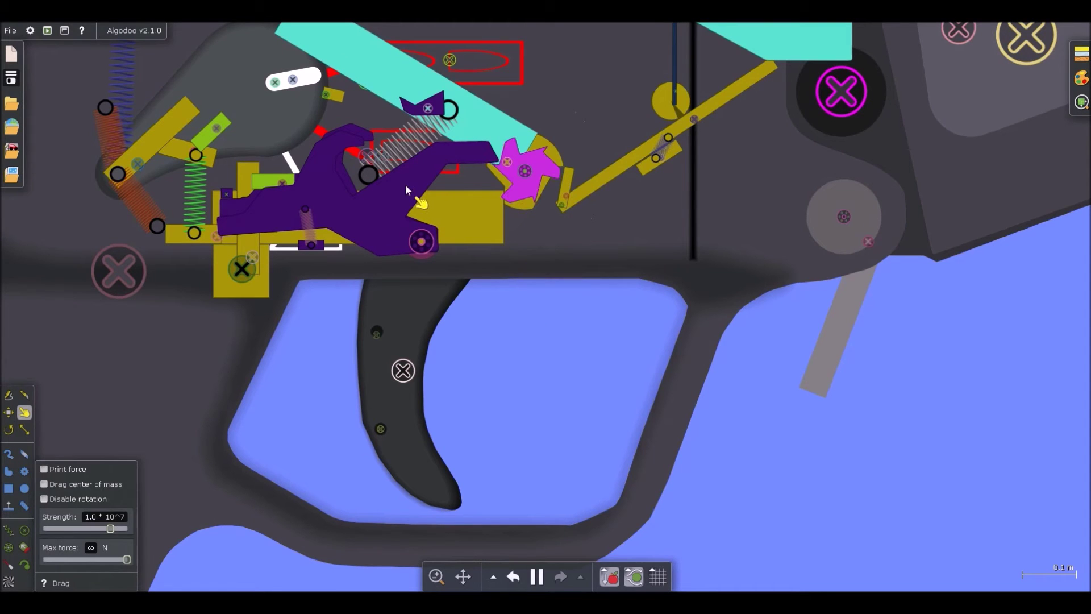
key(space)
scroll(466, 193, up, 1)
scroll(469, 171, up, 3)
scroll(435, 188, down, 6)
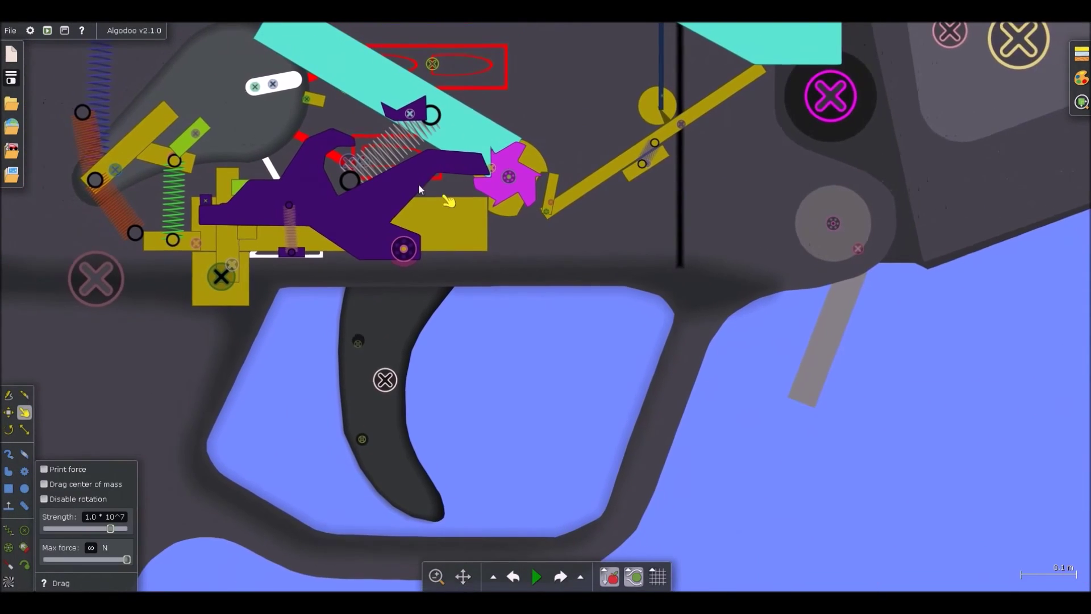
Step: Try to rotate the purple lever upward about its pivot to compare the arm's position with the magenta wheel
key(b)
scroll(386, 203, up, 5)
scroll(381, 196, up, 2)
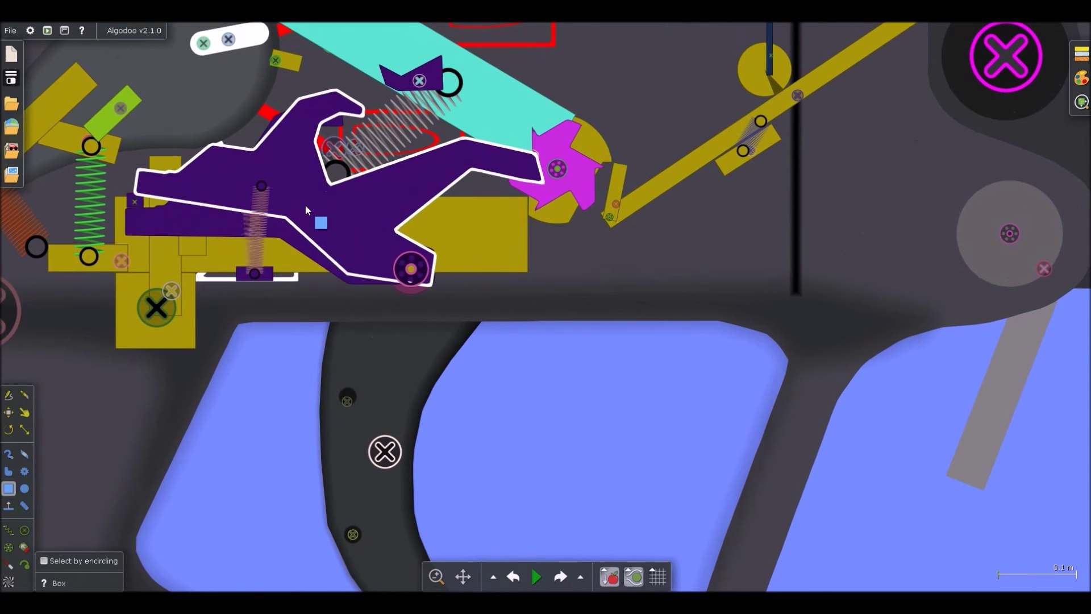
scroll(446, 273, down, 5)
scroll(405, 200, up, 4)
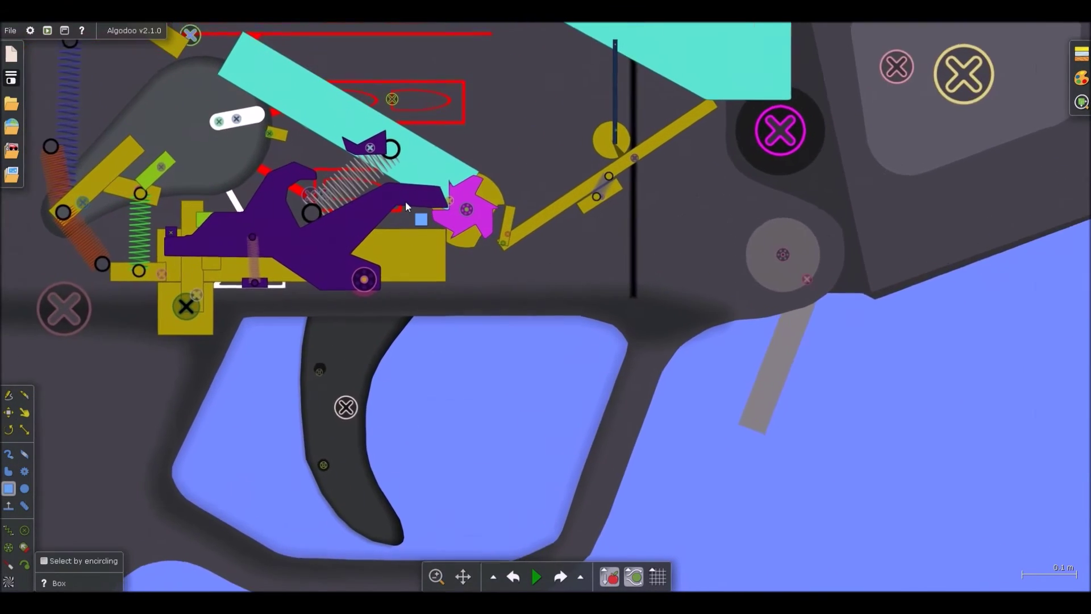
Step: Slice off the end of the green arm nearest the purple lever with the Knife and delete the cut piece
scroll(352, 236, down, 5)
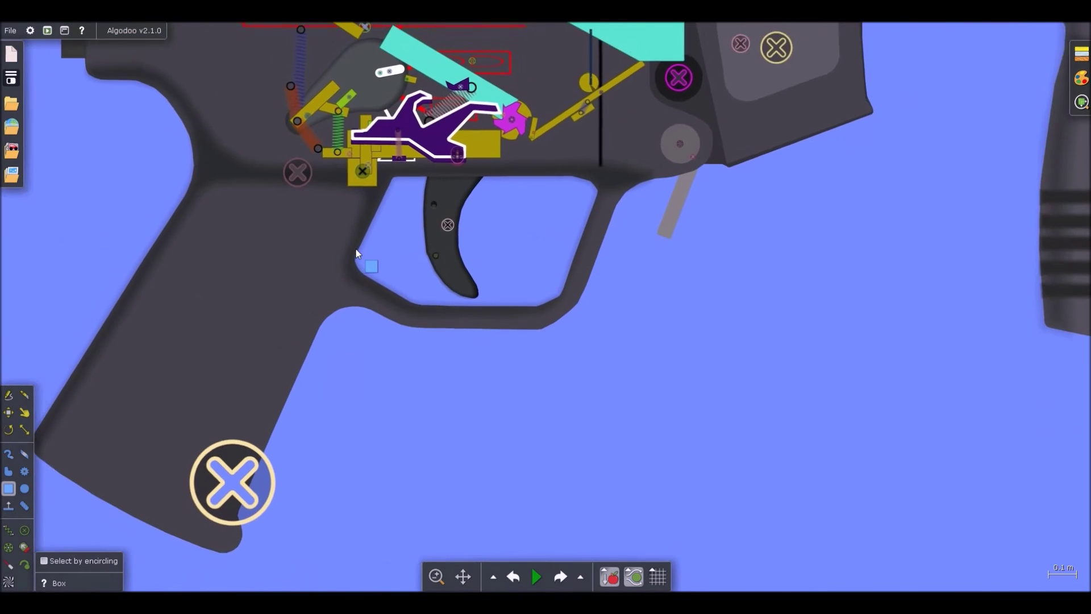
scroll(454, 346, up, 3)
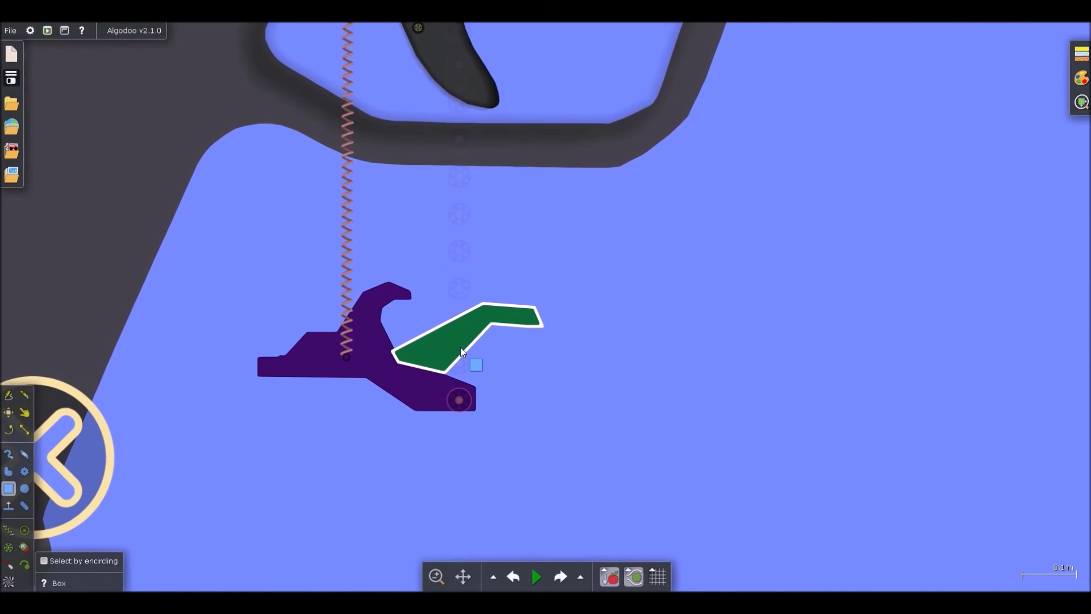
scroll(500, 335, down, 6)
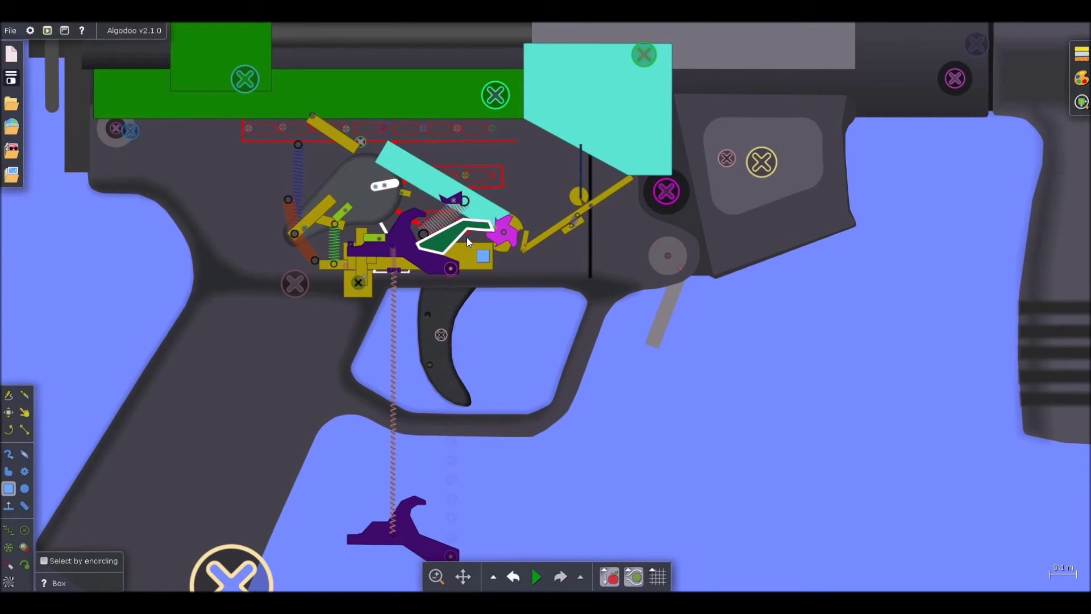
scroll(466, 236, up, 4)
key(k)
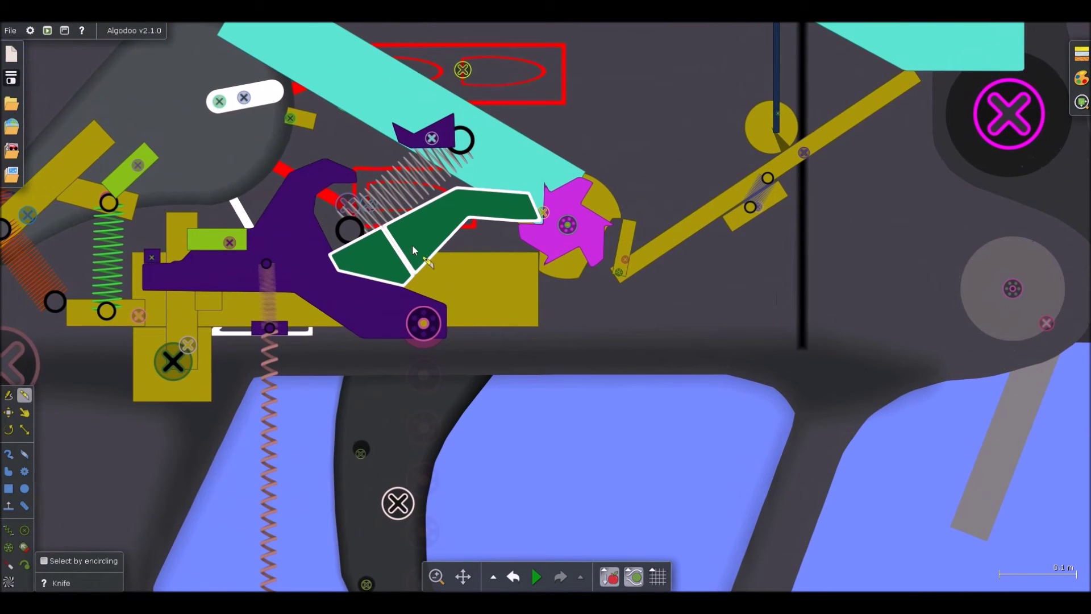
click(391, 275)
key(Delete)
Step: Fixate the shortened green arm in place beside the magenta wheel
right_click(419, 244)
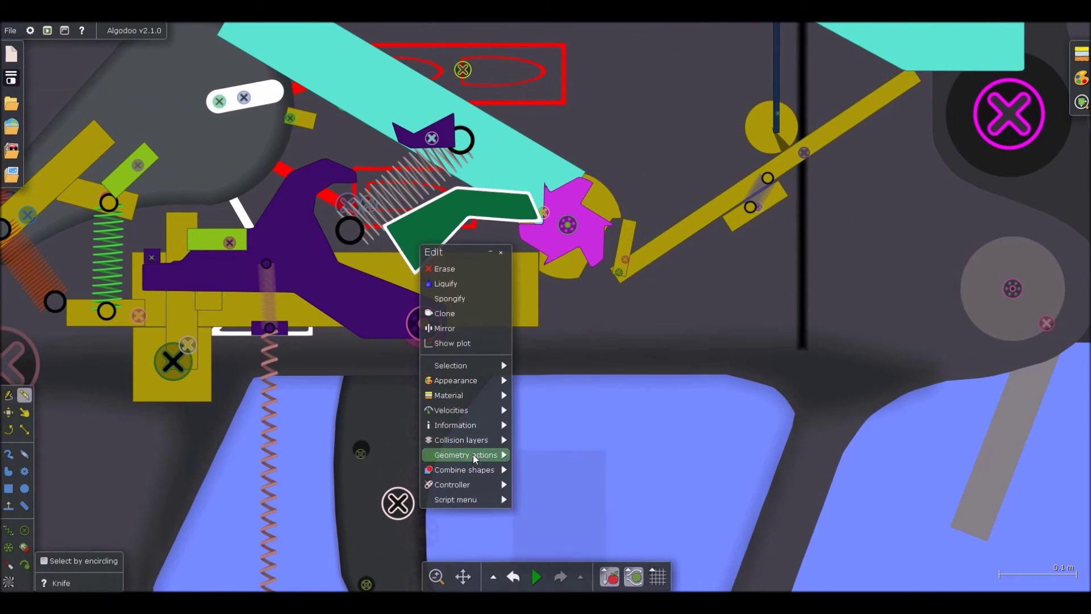
mouse_move(492, 445)
key(f)
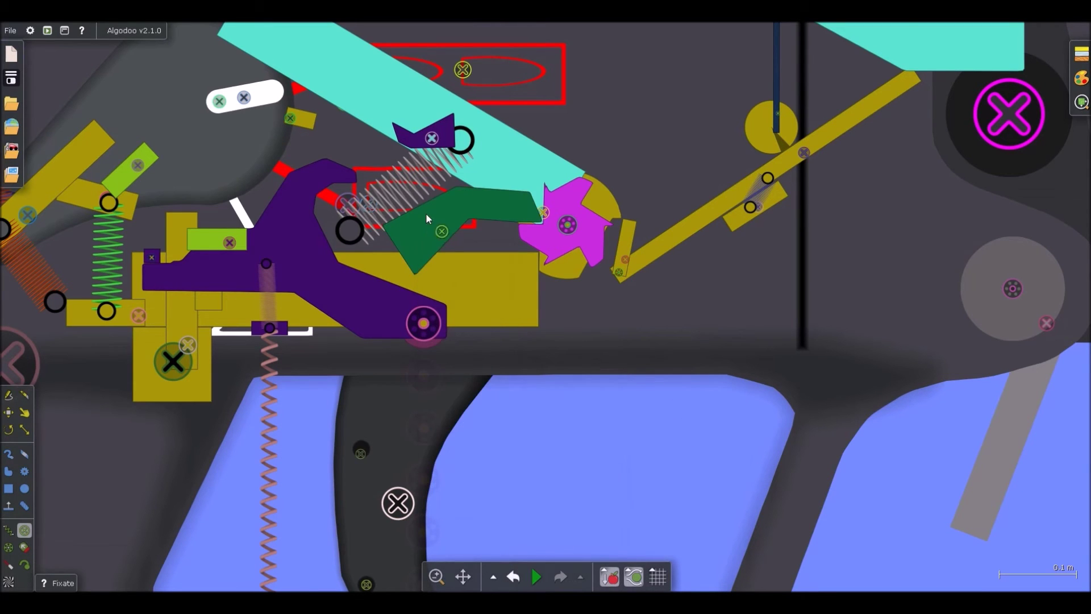
click(430, 232)
Step: Return the purple lever from below the trigger guard to its pivot and start the simulation
key(d)
scroll(425, 214, down, 8)
key(b)
scroll(428, 480, up, 3)
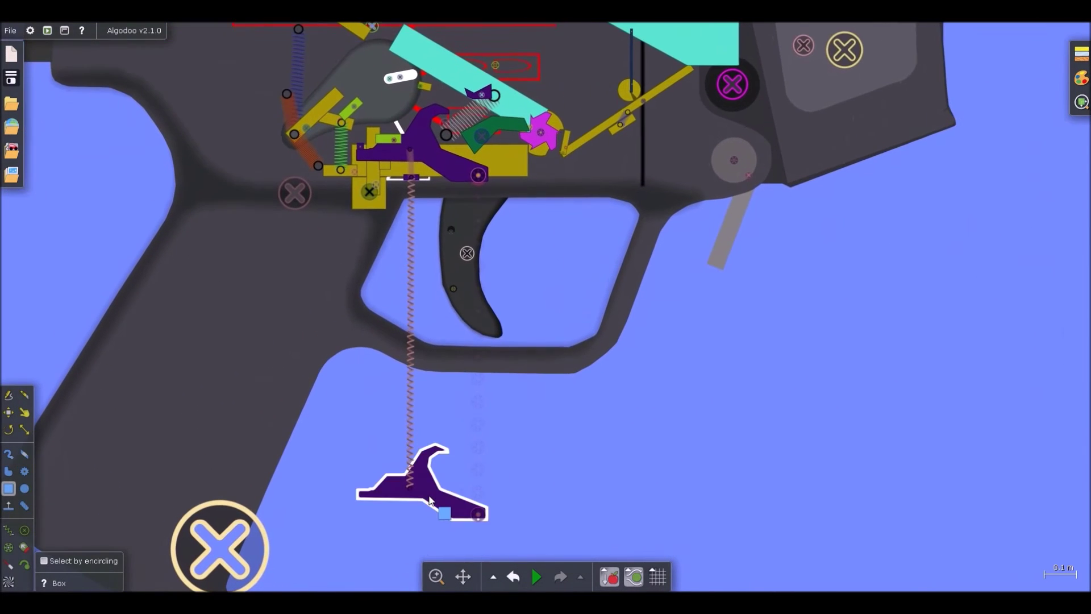
key(space)
click(565, 261)
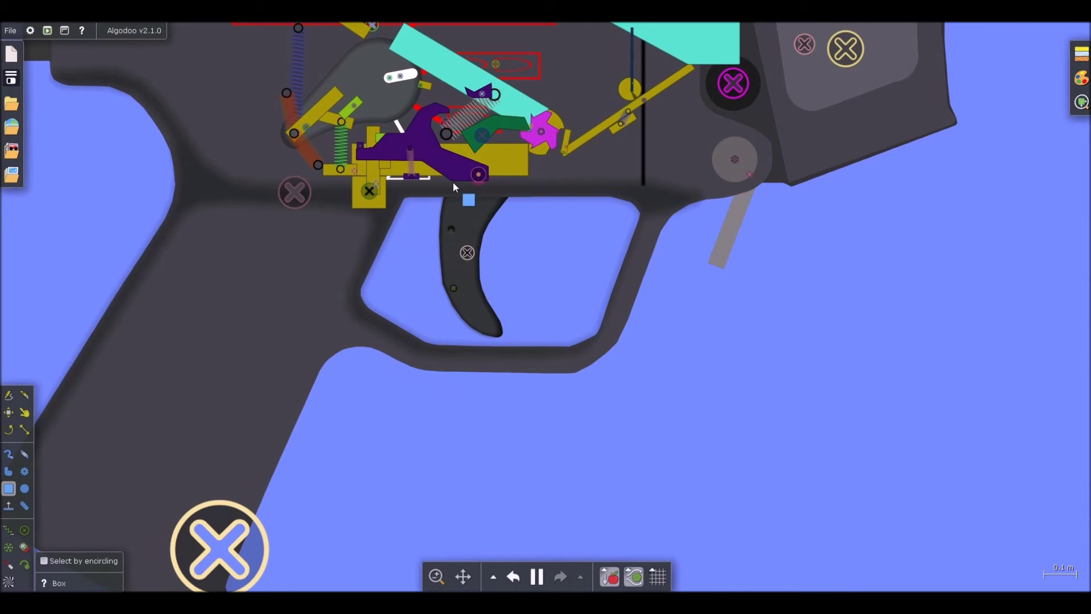
Step: Test the trigger in the simulation and pause to examine the green arm against the magenta wheel
scroll(457, 224, down, 4)
key(d)
scroll(473, 243, up, 2)
scroll(430, 226, down, 4)
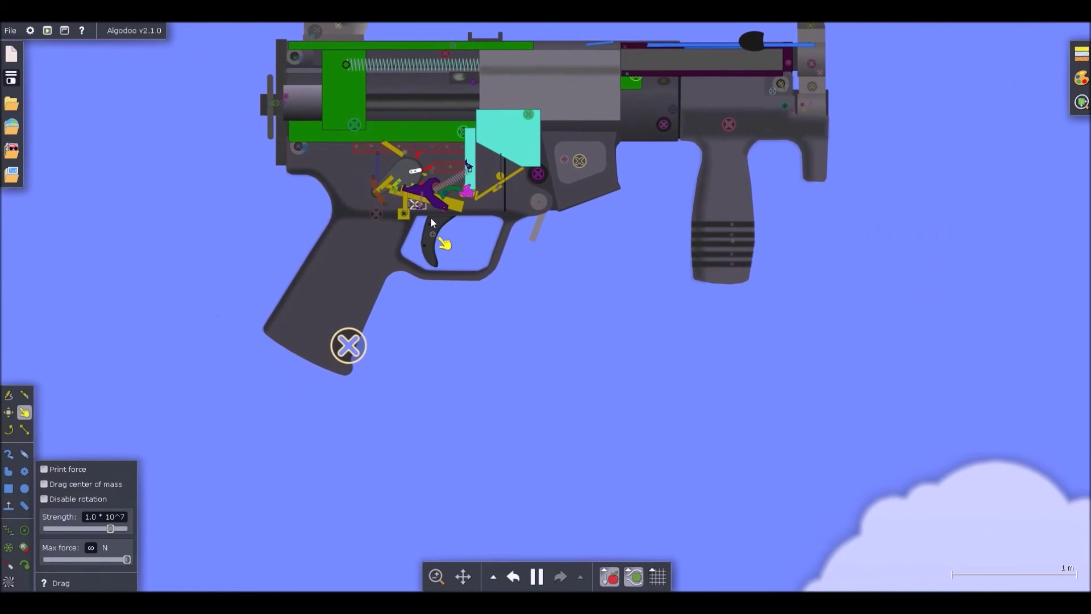
scroll(429, 225, up, 6)
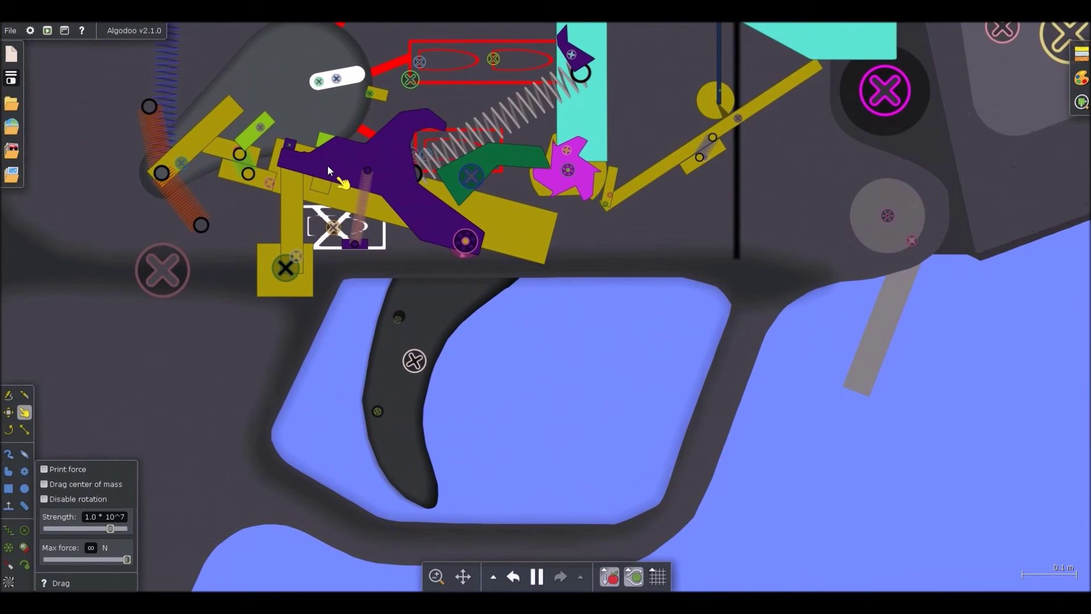
key(space)
scroll(438, 203, up, 3)
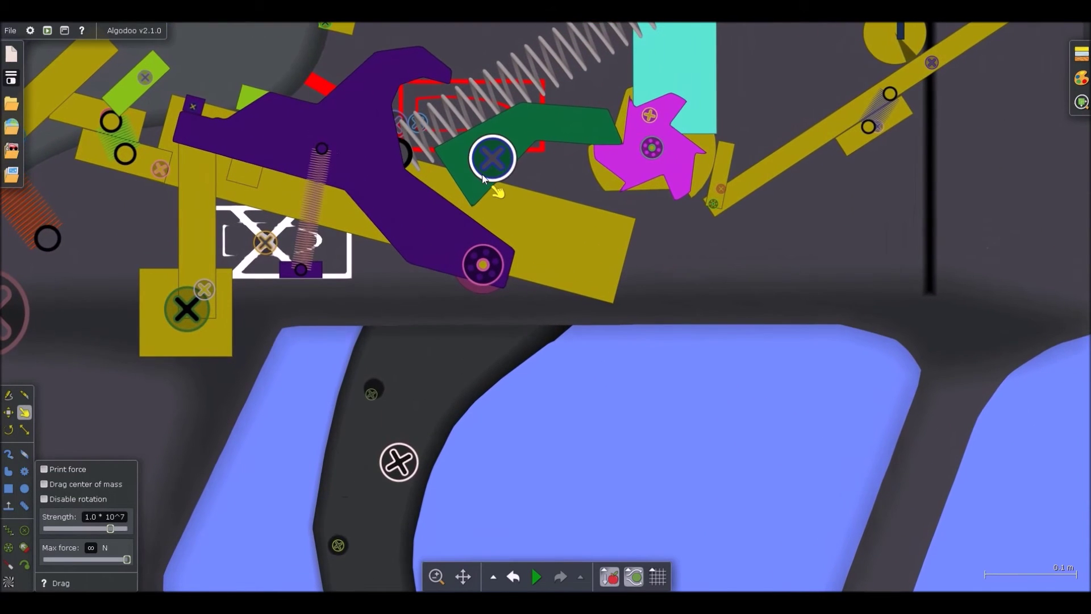
Step: Remove the green arm's fixate joint and stretch the arm's wide end toward the purple lever
click(479, 173)
key(s)
drag(433, 208, 383, 236)
key(ctrl+z)
drag(438, 172, 391, 166)
key(b)
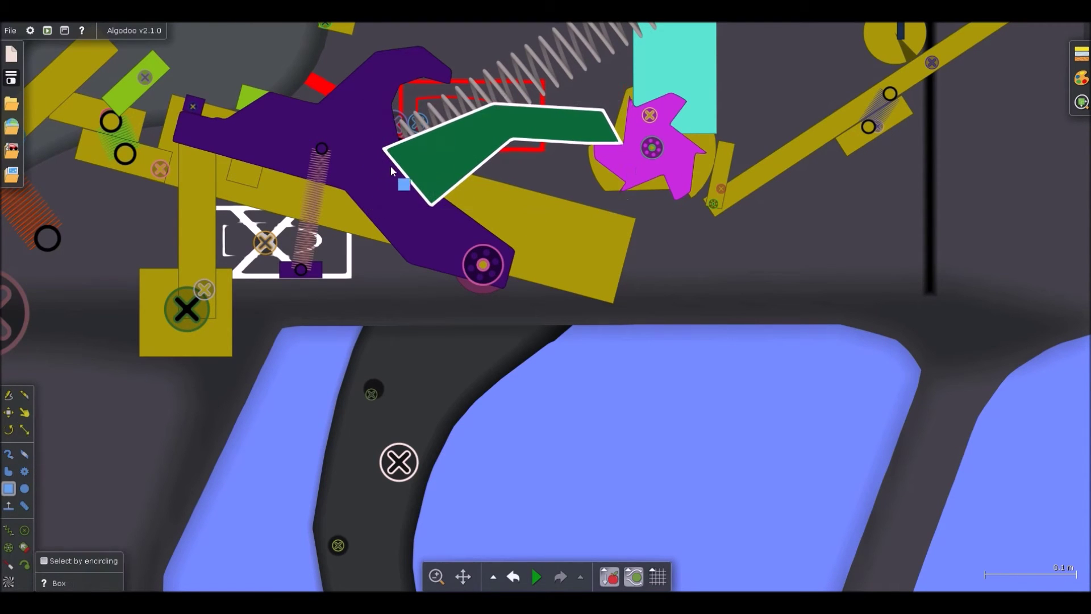
Step: Scale the green arm to about 1.36× height and 0.99× width so its base overlaps the purple lever
scroll(398, 162, down, 3)
scroll(407, 161, up, 3)
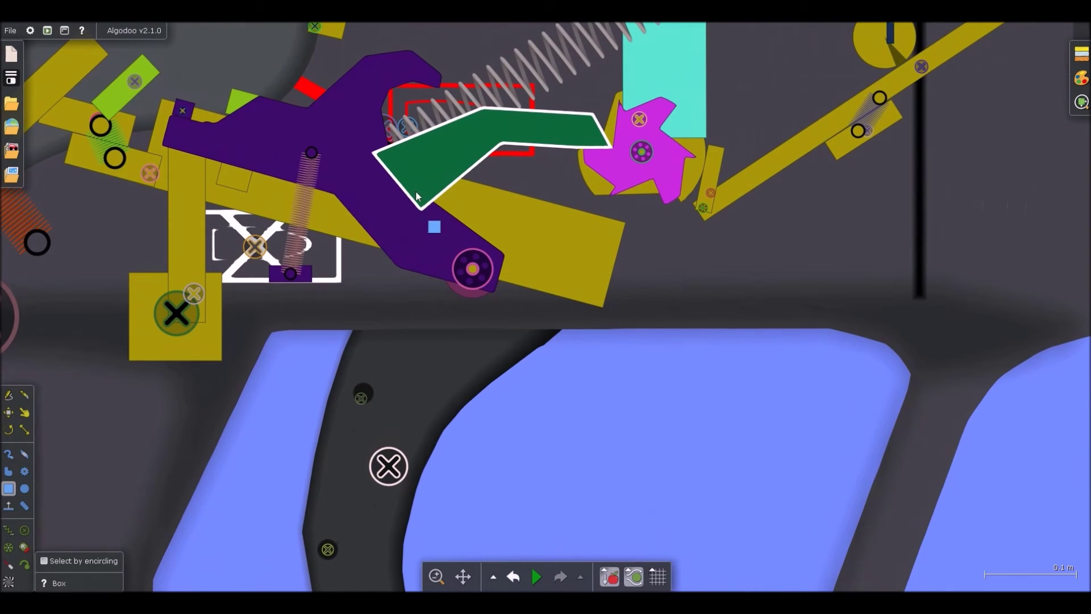
key(s)
drag(380, 169, 389, 250)
click(399, 208)
click(421, 188)
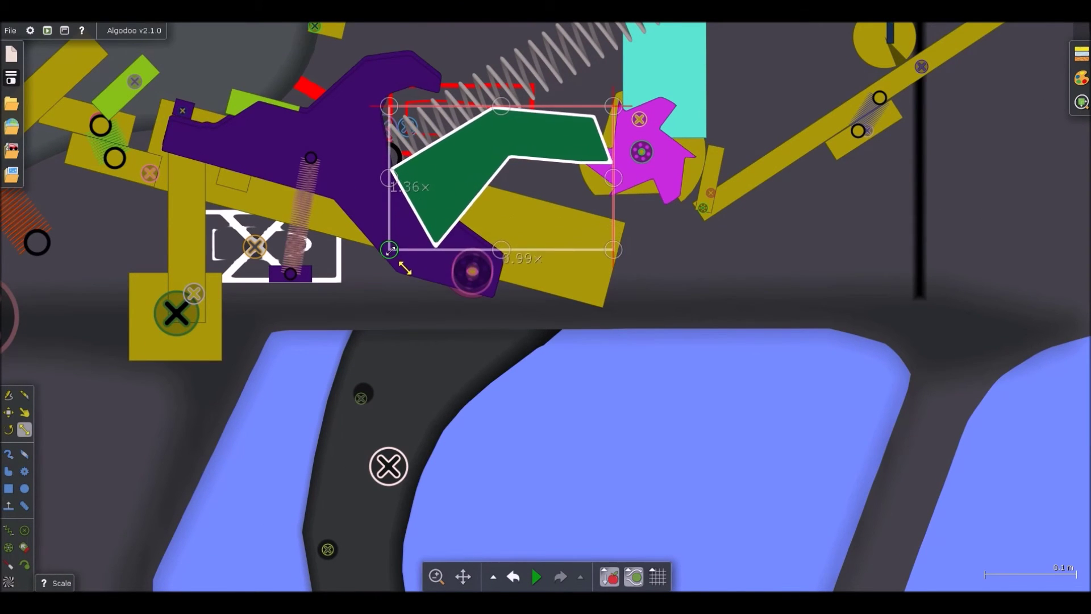
Step: Trim the green arm's upper edge and the underside of its tip with the Knife, deleting the offcuts
key(k)
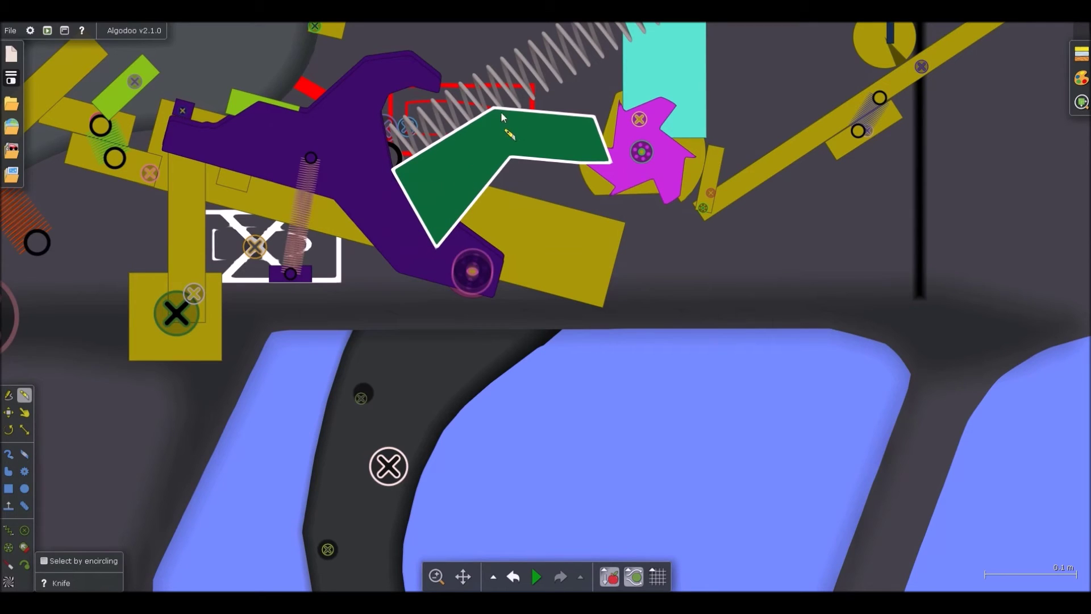
mouse_move(601, 126)
mouse_down()
mouse_move(502, 121)
mouse_move(404, 197)
mouse_up()
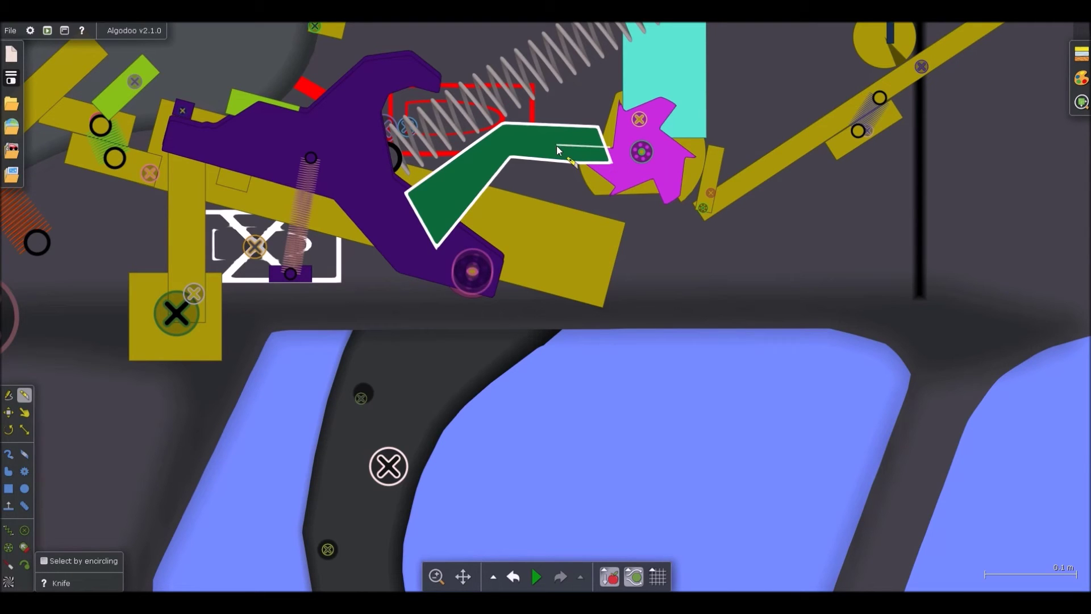
drag(518, 162, 506, 158)
mouse_move(522, 146)
mouse_down()
mouse_move(511, 159)
mouse_move(487, 151)
mouse_move(622, 149)
mouse_up()
key(ctrl+z)
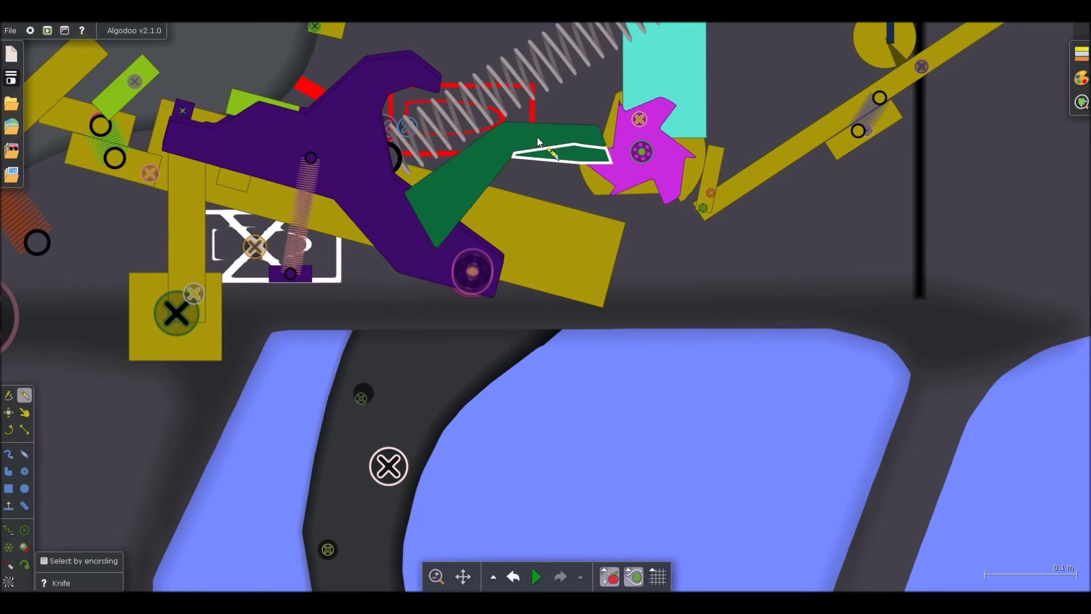
key(Delete)
Step: Move the purple lever and the trimmed green arm together to the open area below the trigger guard
scroll(552, 137, up, 3)
click(425, 218)
scroll(422, 219, down, 5)
key(b)
scroll(387, 211, down, 6)
shift+click(383, 215)
drag(383, 215, 422, 196)
drag(421, 267, 433, 338)
click(453, 322)
Step: Merge the green arm into the purple lever and move the combined lever back onto its pivot
scroll(454, 321, up, 3)
right_click(452, 312)
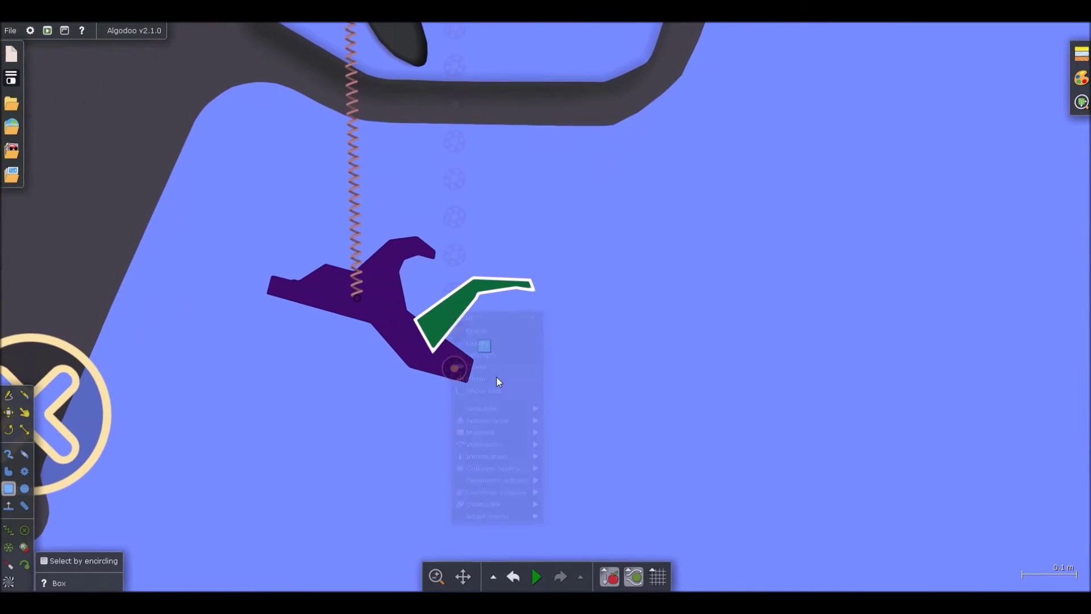
mouse_move(502, 536)
click(622, 581)
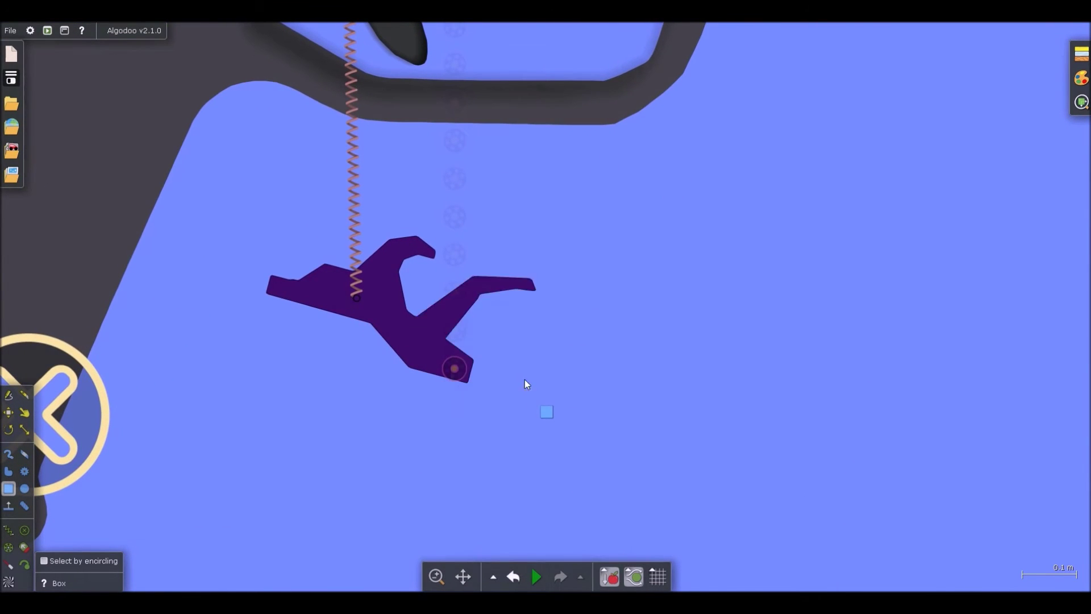
scroll(530, 392, down, 5)
drag(476, 361, 471, 193)
Step: Run the simulation and pull on the magenta wheel to test it against the purple lever's reshaped arm
key(space)
key(d)
scroll(505, 179, down, 5)
scroll(532, 145, up, 4)
scroll(504, 162, down, 1)
scroll(572, 162, down, 4)
scroll(710, 83, up, 2)
drag(764, 77, 626, 112)
scroll(419, 288, up, 6)
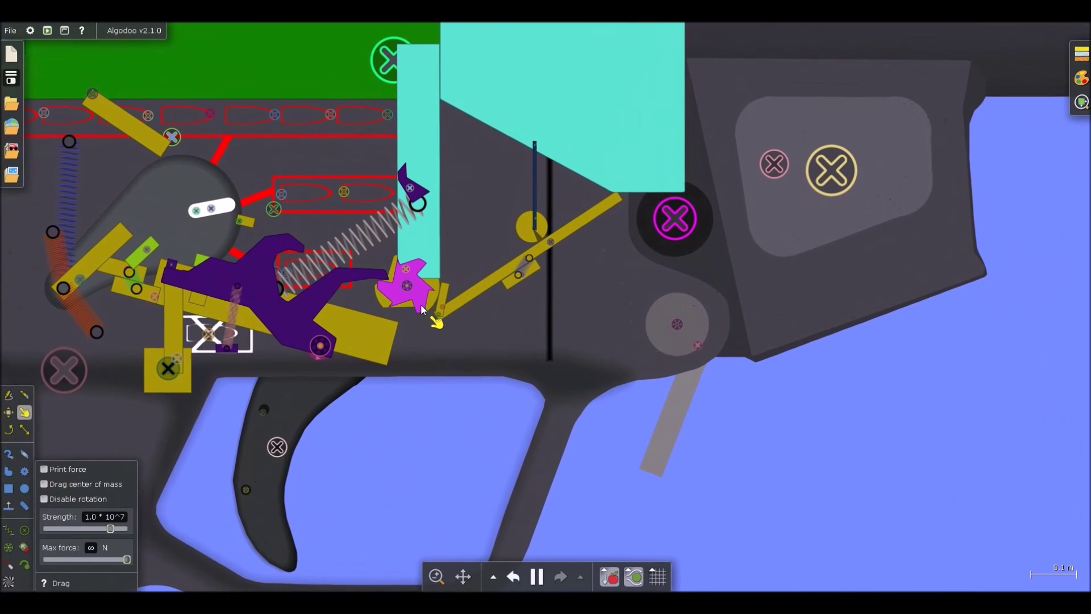
drag(429, 292, 694, 151)
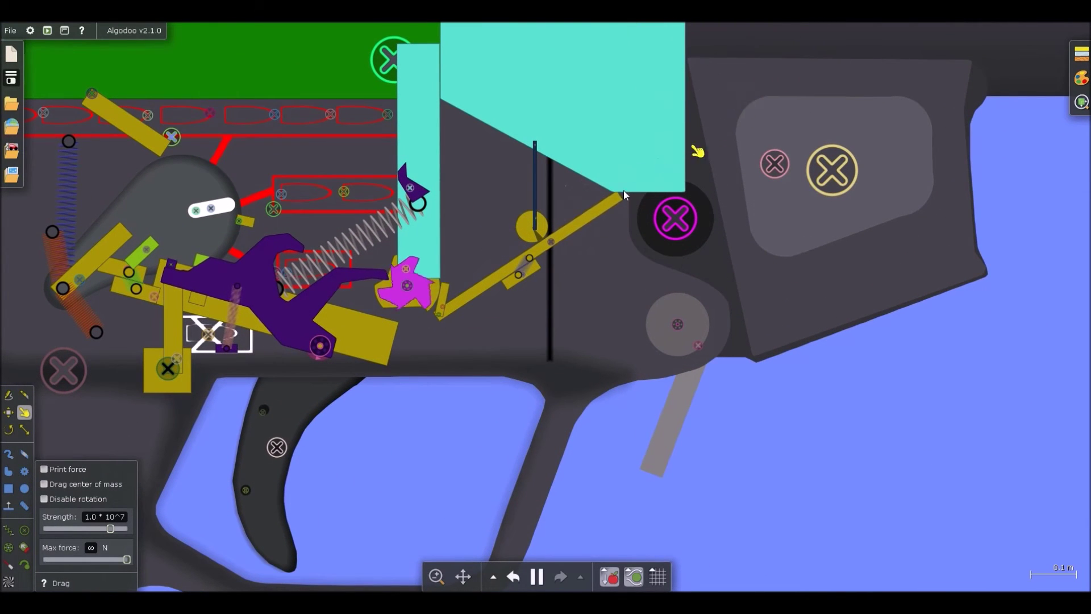
Step: Swing the cyan bar back to its cocked angle, pull the purple lever down, and pause the simulation
scroll(523, 273, up, 3)
scroll(523, 273, down, 4)
drag(444, 174, 252, 264)
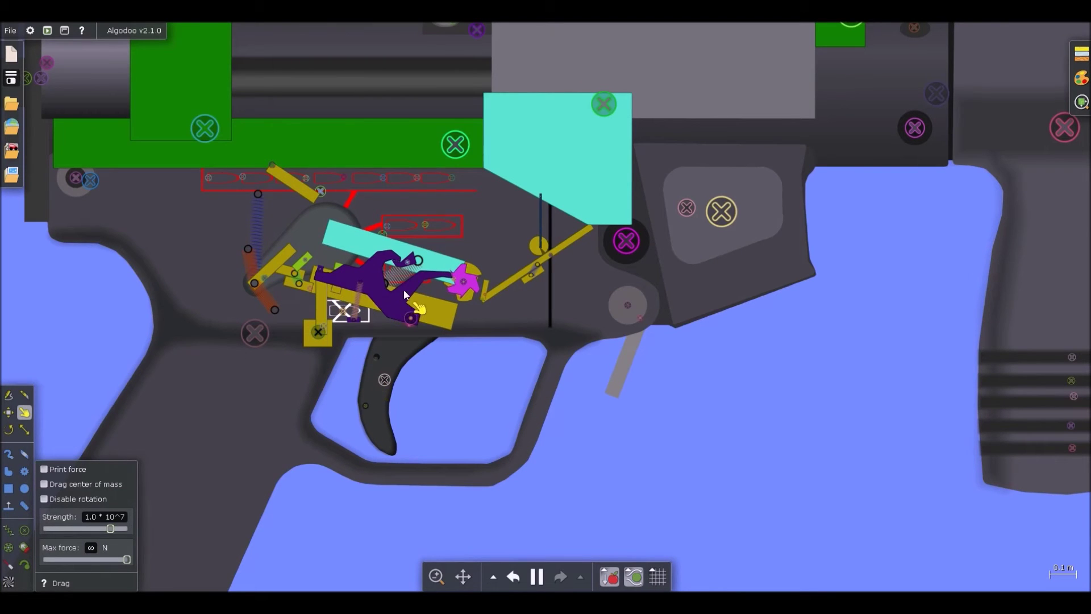
scroll(336, 281, up, 4)
drag(316, 275, 270, 323)
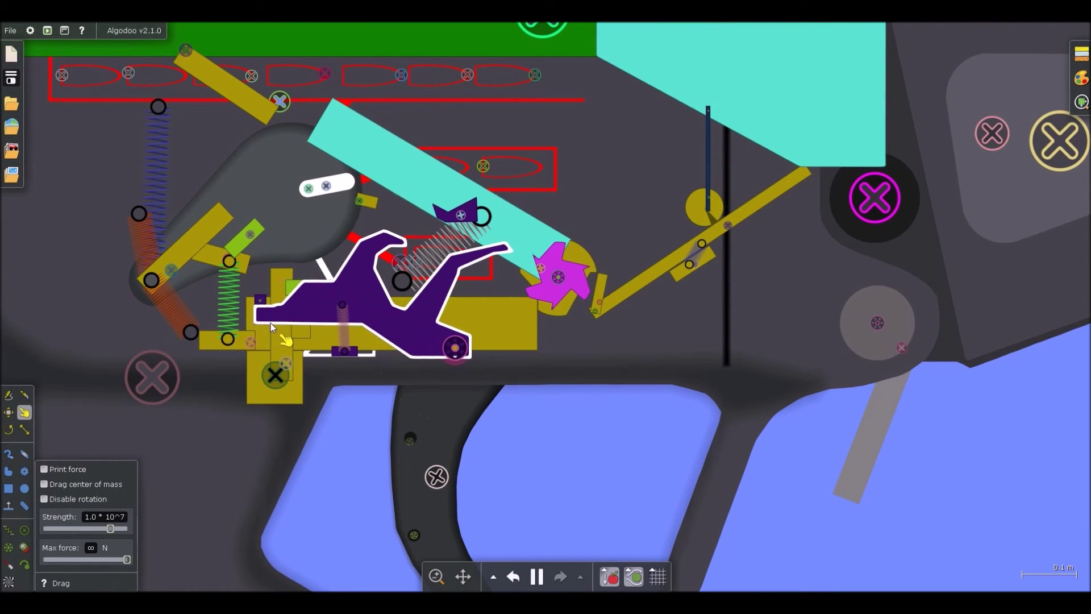
click(497, 426)
drag(397, 173, 183, 353)
key(space)
Step: Lower the spring constant of the two springs under the purple lever to about 6500 N/m with the simulation running
scroll(341, 358, up, 5)
key(b)
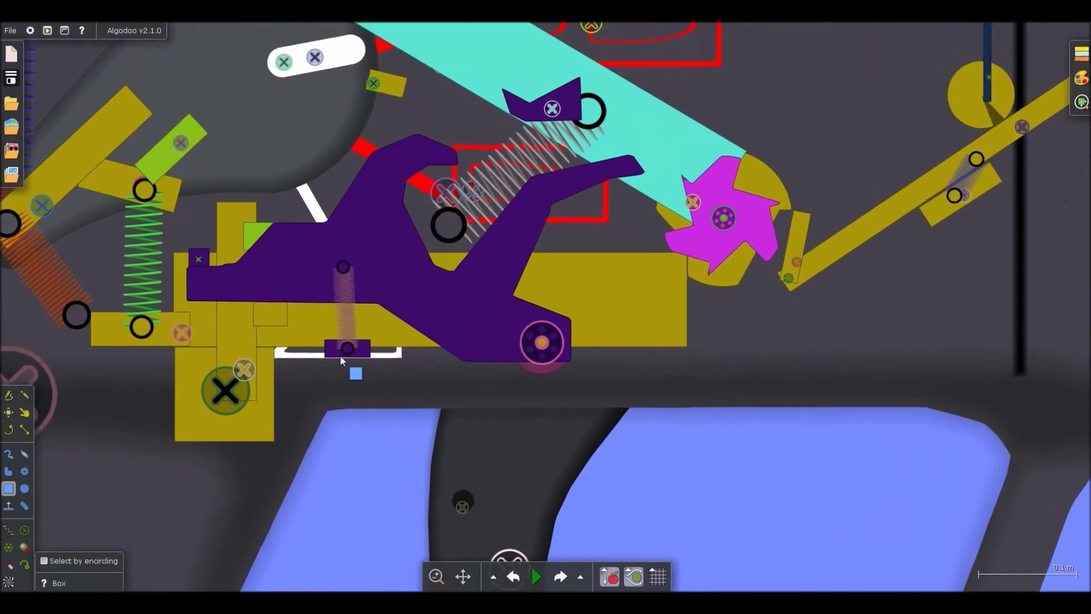
scroll(340, 354, down, 3)
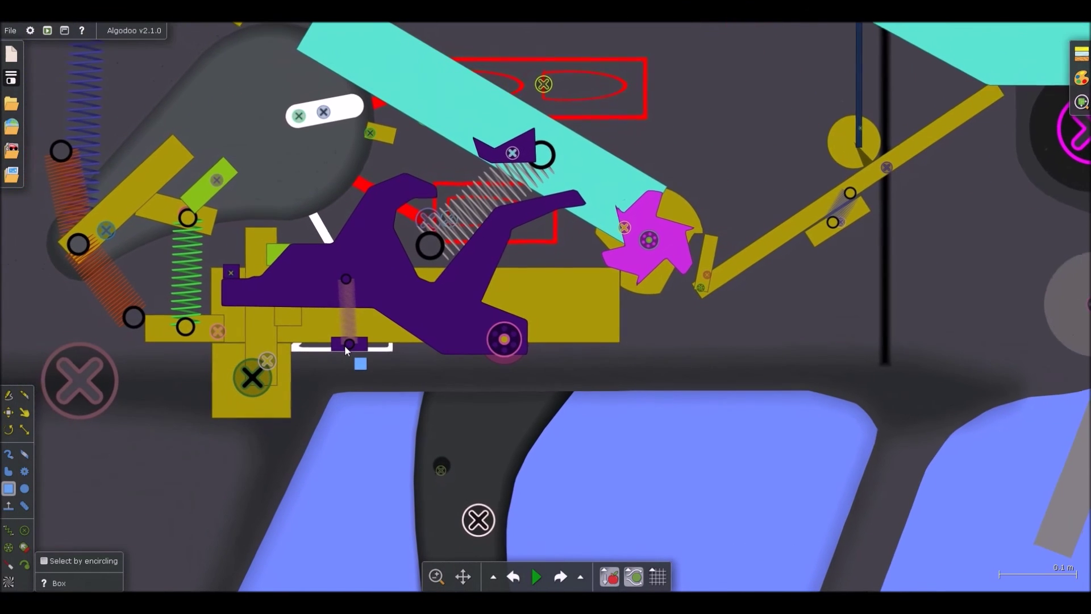
scroll(344, 352, up, 4)
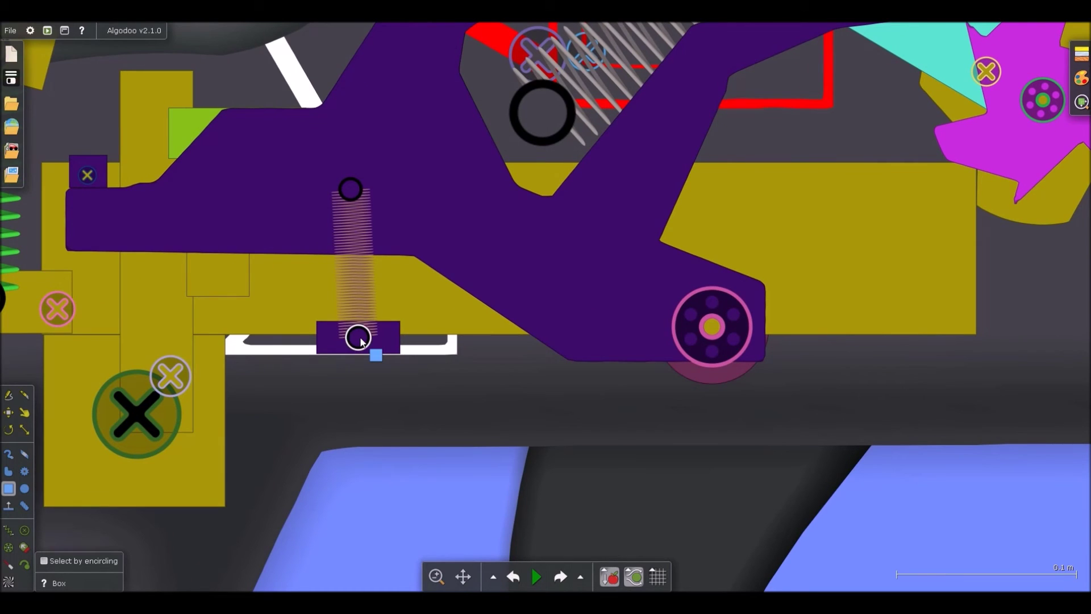
scroll(364, 335, down, 3)
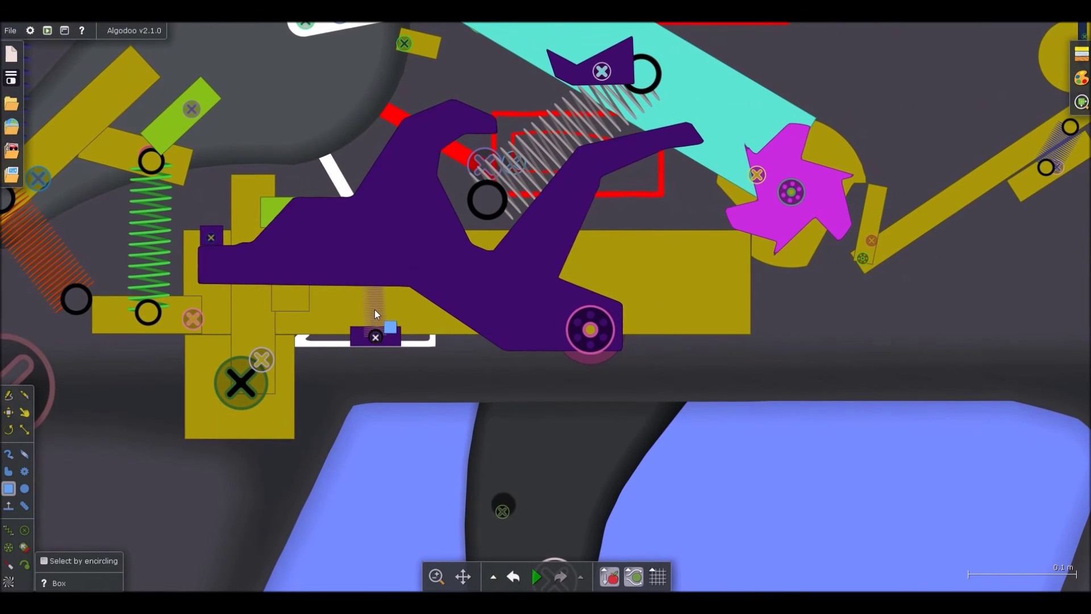
right_click(374, 311)
mouse_move(410, 430)
key(space)
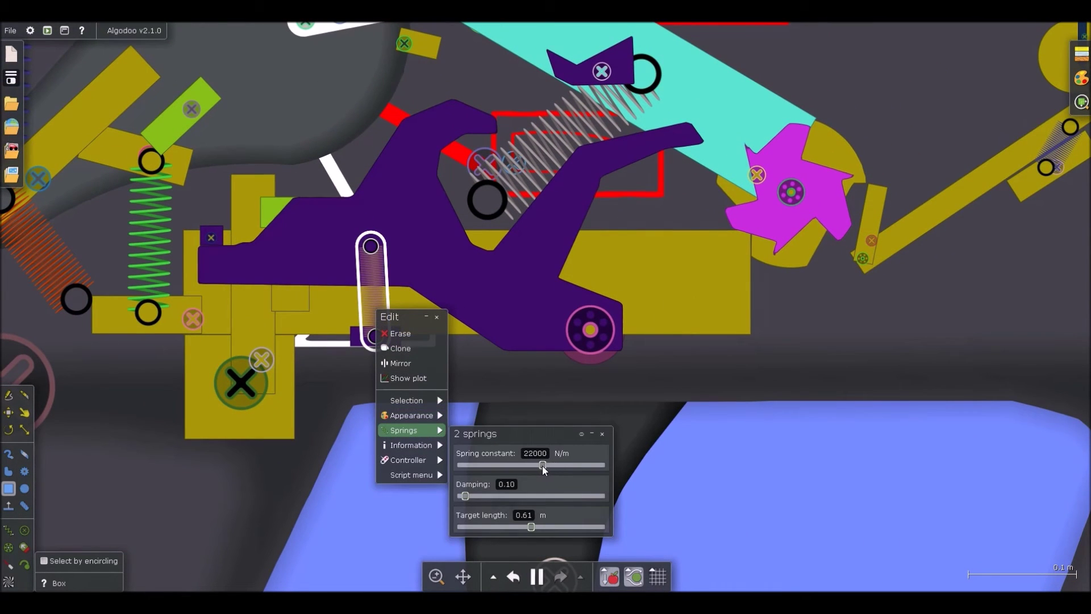
click(521, 465)
drag(521, 465, 517, 465)
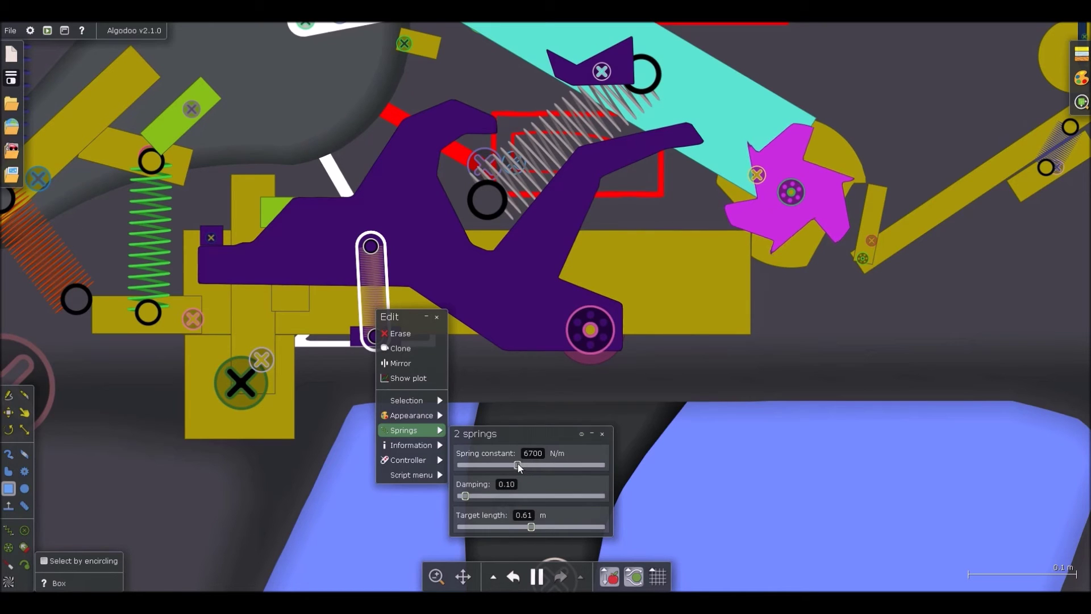
click(752, 472)
Step: Test the trigger mechanism with the weaker lever springs, pausing and resuming the simulation
key(d)
scroll(373, 277, down, 6)
scroll(436, 308, down, 1)
key(space)
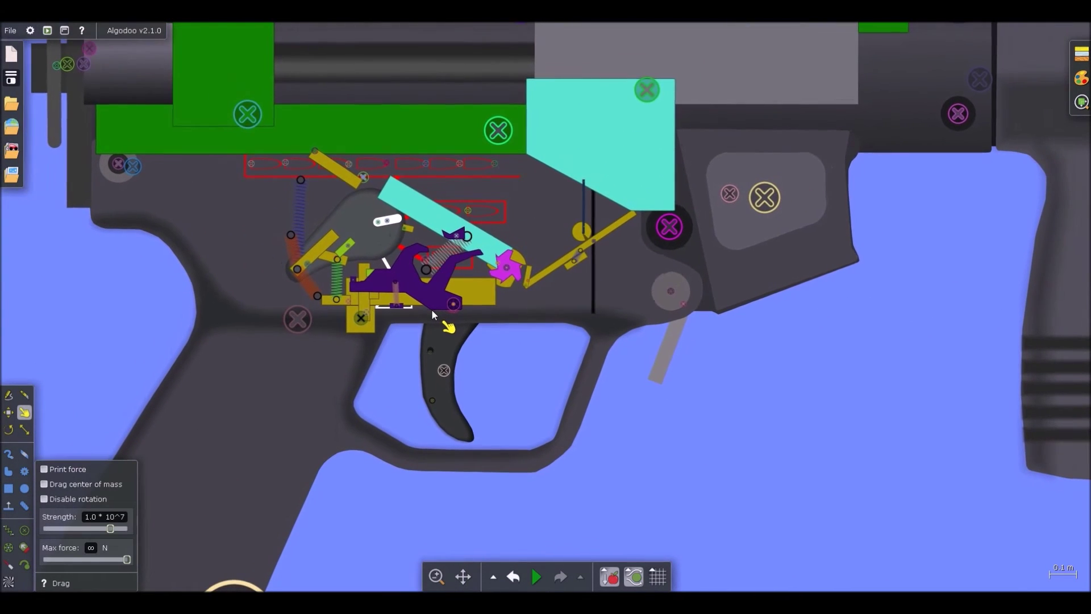
key(space)
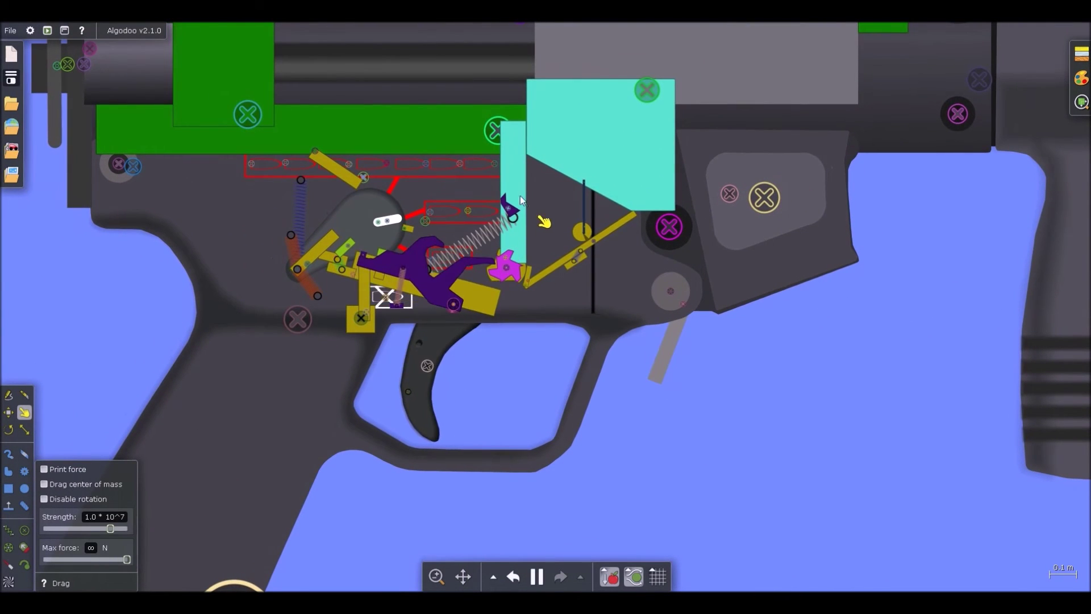
scroll(401, 284, up, 2)
Step: Inspect the settings of the springs under the purple lever, pausing and resuming the simulation
right_click(401, 286)
scroll(400, 309, up, 5)
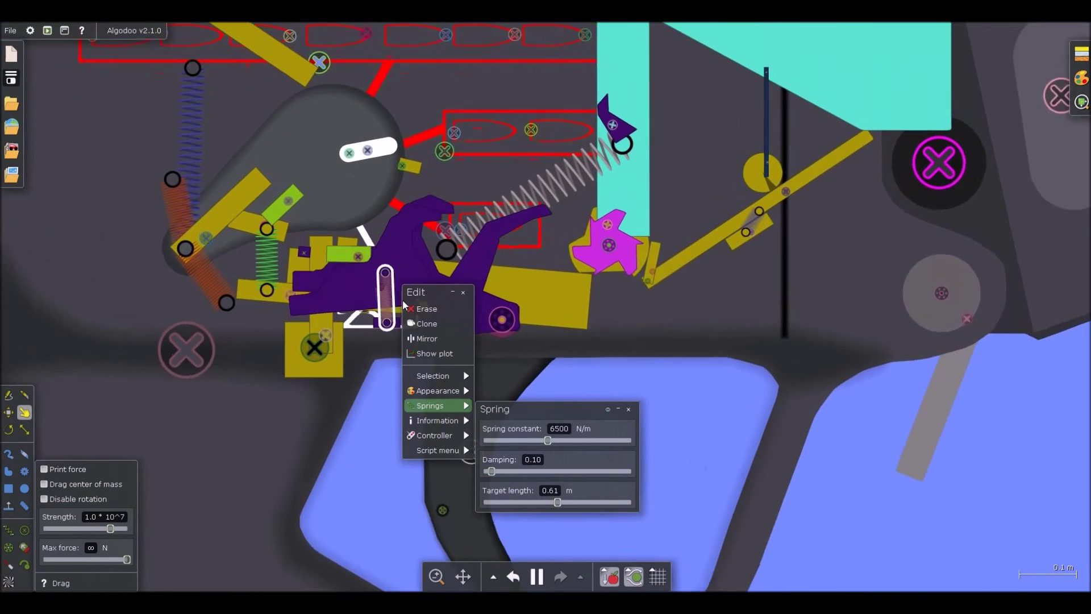
key(space)
mouse_move(421, 417)
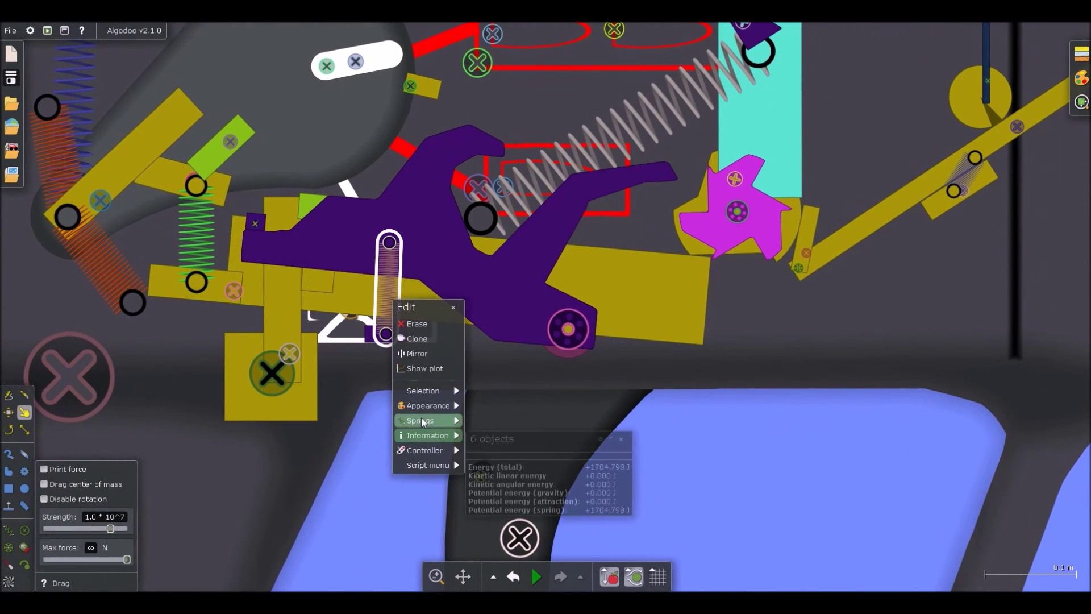
key(space)
scroll(432, 323, down, 5)
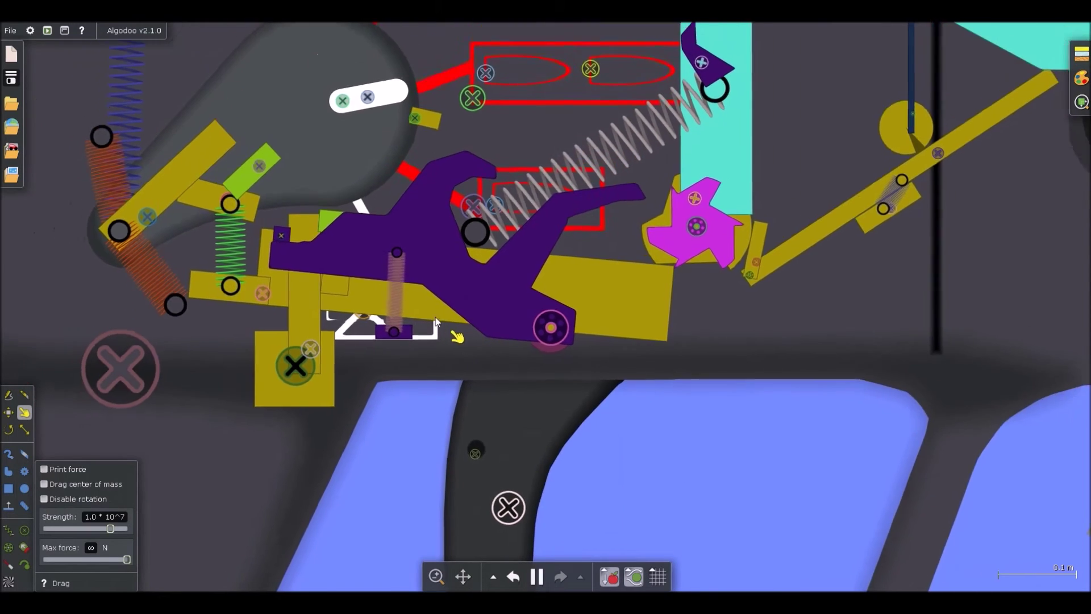
right_click(427, 307)
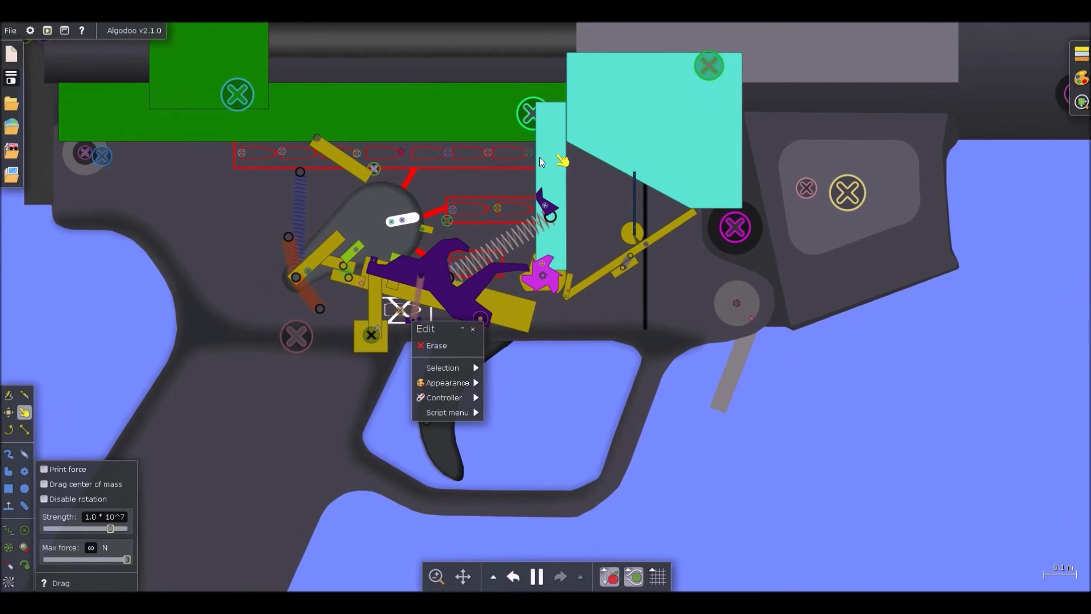
Step: Test the trigger group by pulling the magenta wheel and swinging the cyan bar down toward the purple lever
drag(557, 286, 749, 252)
click(747, 257)
drag(542, 123, 294, 244)
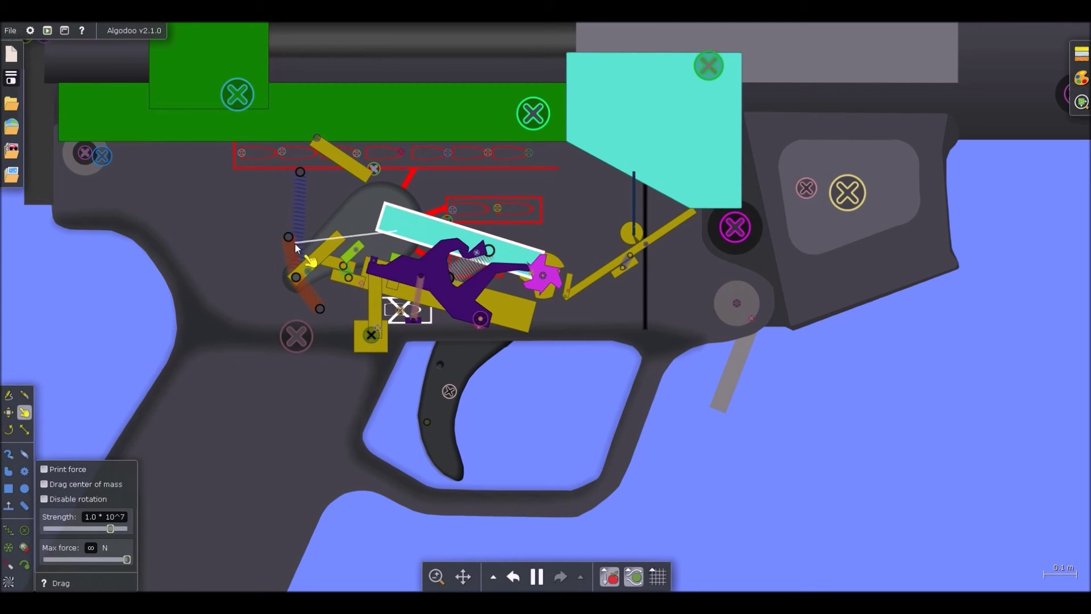
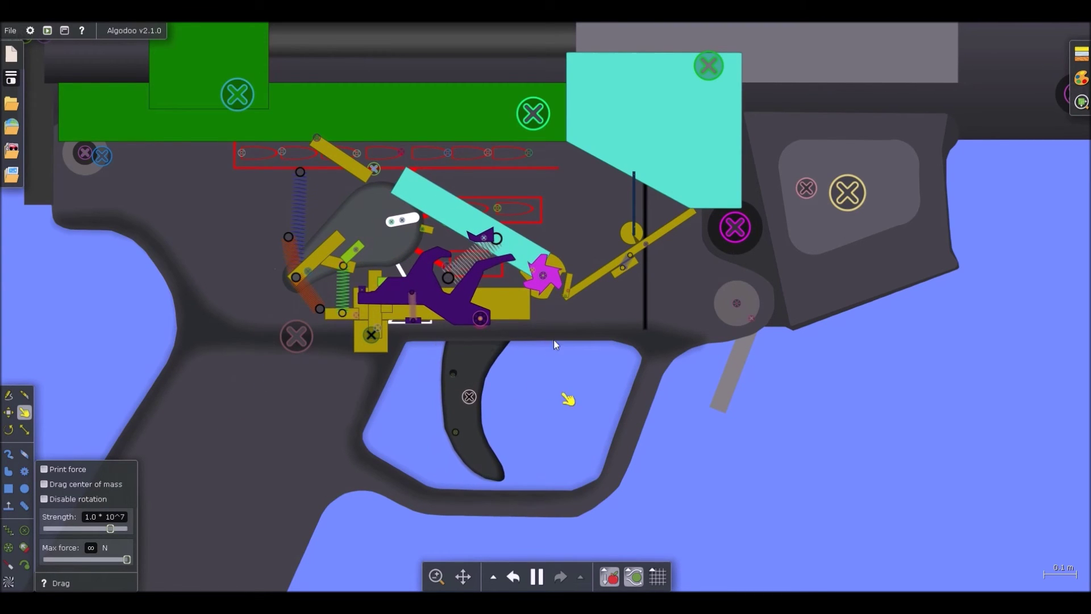
scroll(534, 275, up, 3)
drag(518, 284, 522, 287)
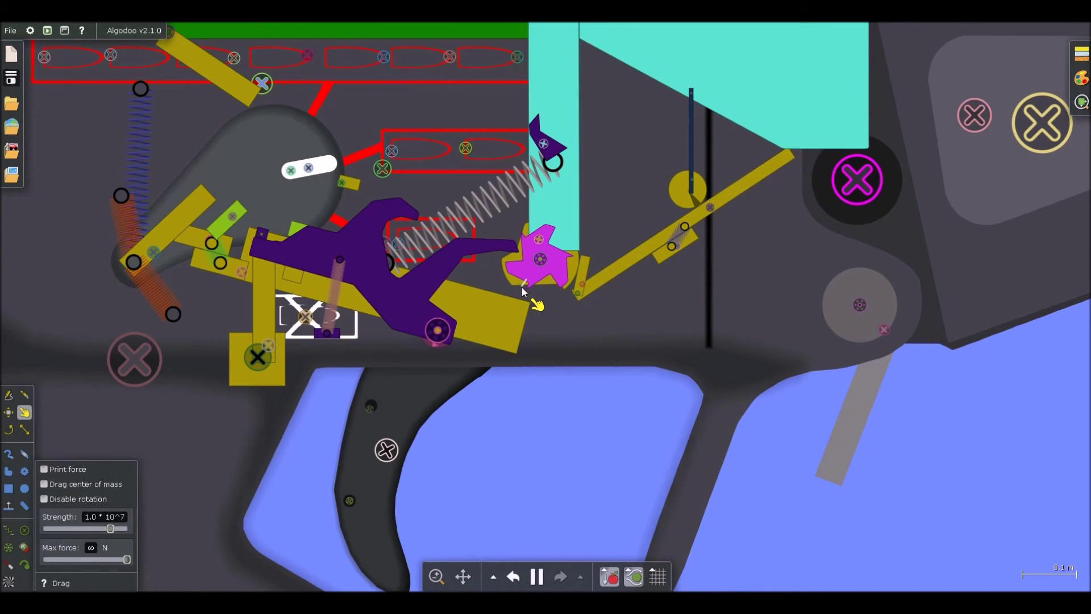
drag(522, 287, 522, 286)
Step: Pause the simulation and separate the purple lever into a tilted body and a level copy carrying the arm
key(space)
scroll(353, 247, up, 5)
drag(283, 255, 456, 376)
key(b)
scroll(456, 375, down, 4)
scroll(573, 306, up, 3)
drag(557, 294, 586, 336)
scroll(493, 239, up, 1)
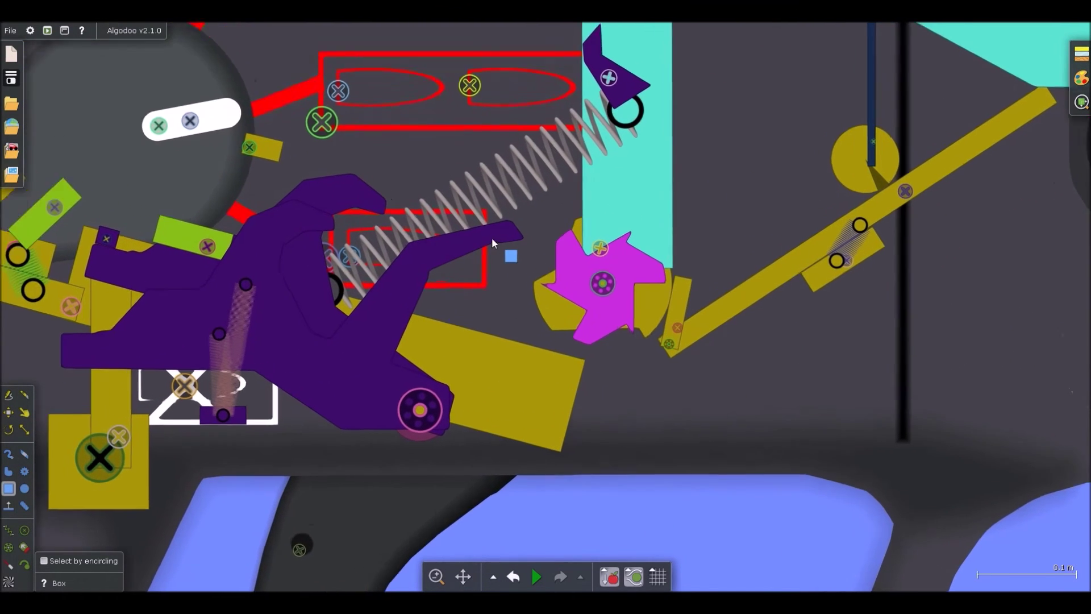
Step: Cut the arm off the level purple lever with the Knife and fix it back at an angle closer to the magenta wheel
click(387, 356)
scroll(388, 355, up, 1)
key(k)
drag(391, 380, 298, 349)
mouse_move(384, 316)
mouse_down()
mouse_move(438, 353)
mouse_move(363, 322)
mouse_move(403, 374)
mouse_up()
key(b)
key(f)
click(376, 396)
Step: Run the simulation and test the refixed arm by pulling the magenta wheel and swinging the cyan bar down
key(d)
scroll(399, 353, down, 4)
key(space)
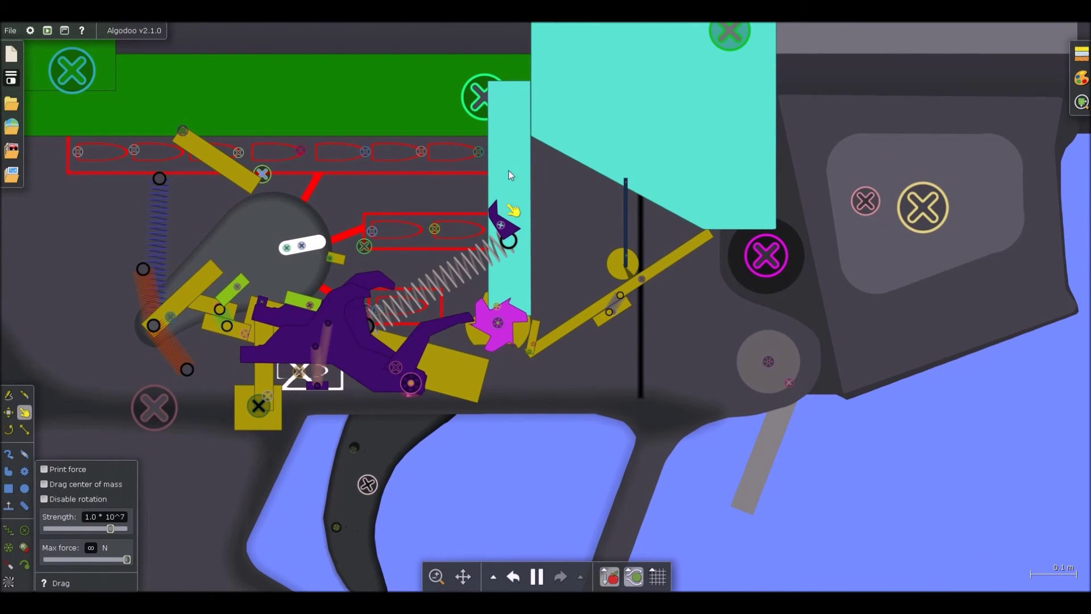
drag(492, 345, 495, 449)
drag(518, 120, 142, 308)
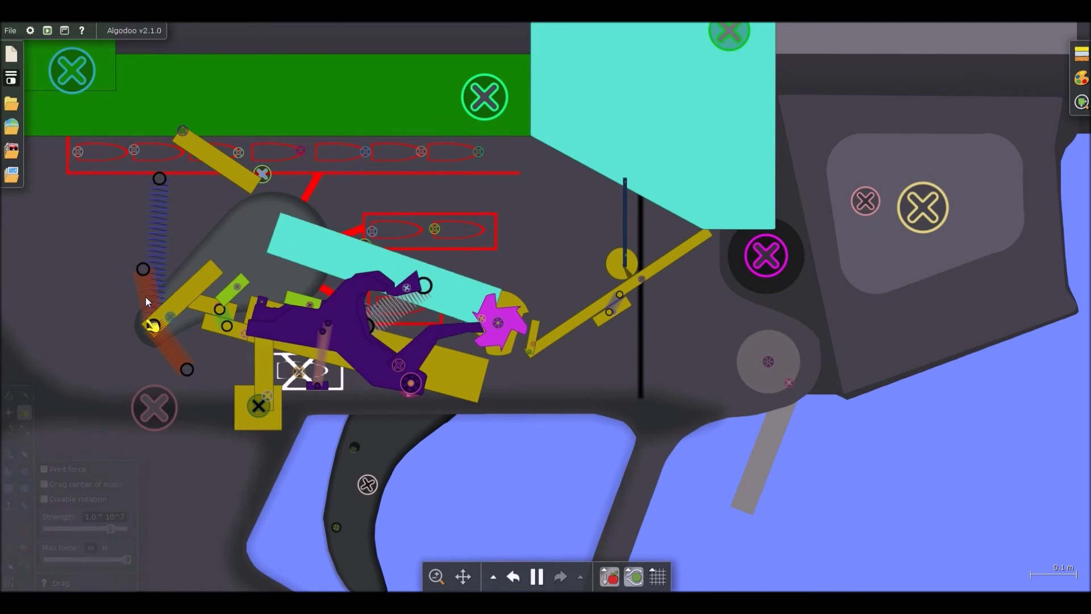
right_click(107, 424)
right_click(300, 246)
drag(300, 249, 148, 450)
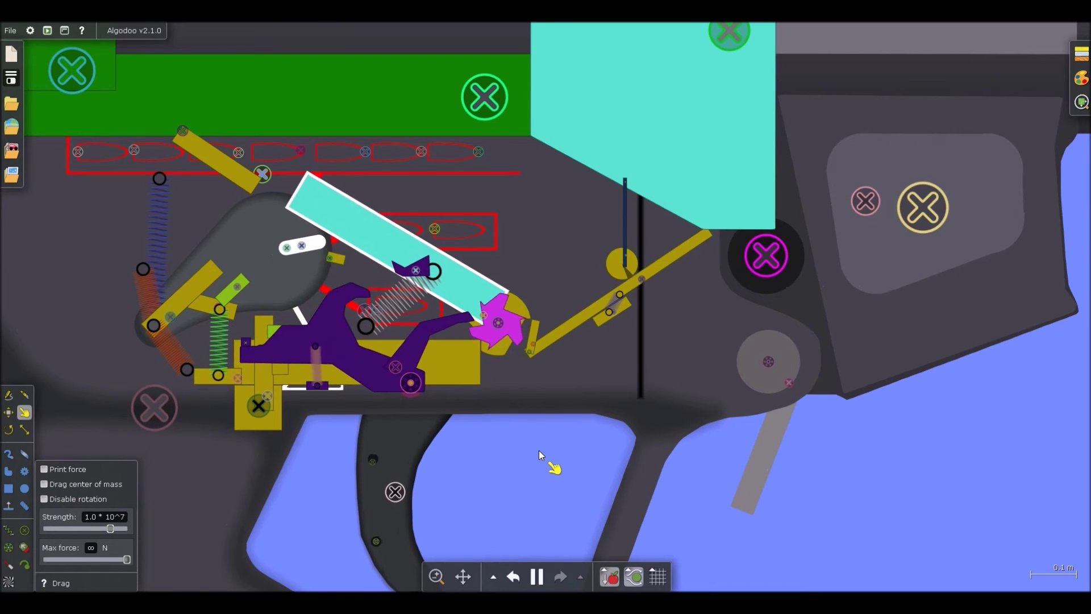
Step: Return the mechanism to its paused pre-test state and rotate the magenta wheel on its axle with the grid shown
key(space)
key(b)
scroll(480, 329, up, 5)
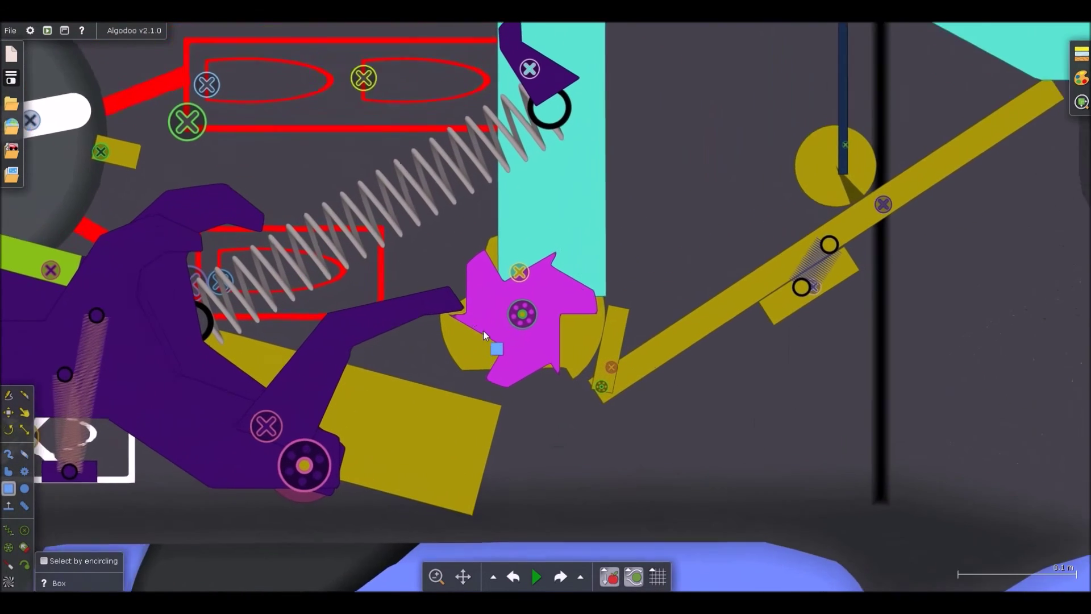
scroll(483, 330, up, 1)
click(502, 318)
scroll(524, 299, up, 3)
drag(541, 387, 500, 372)
scroll(511, 338, down, 3)
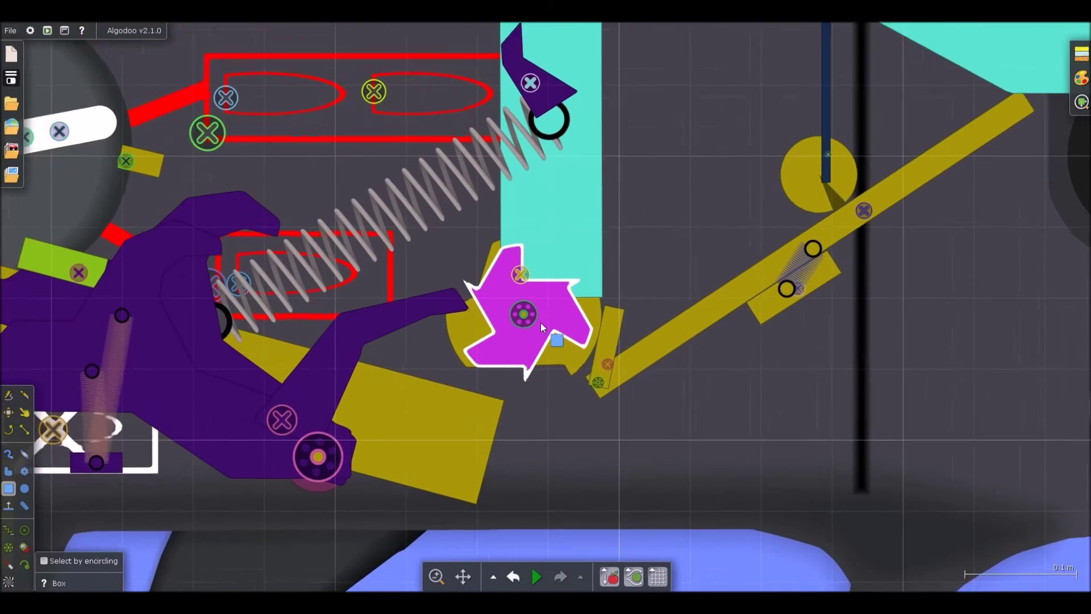
scroll(540, 322, up, 2)
drag(522, 346, 552, 330)
key(k)
scroll(548, 328, up, 3)
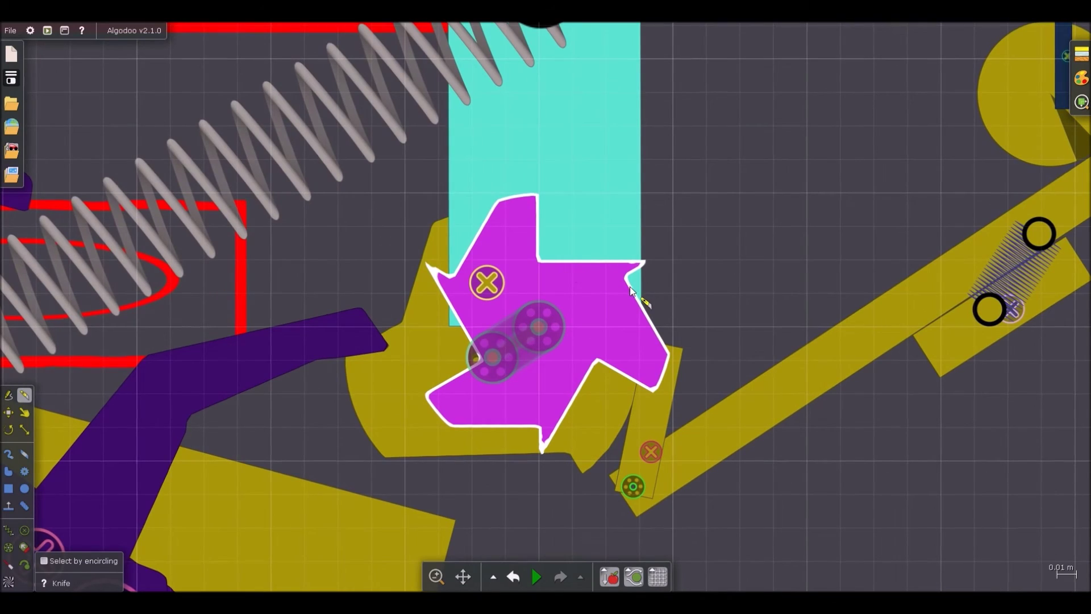
scroll(502, 233, down, 3)
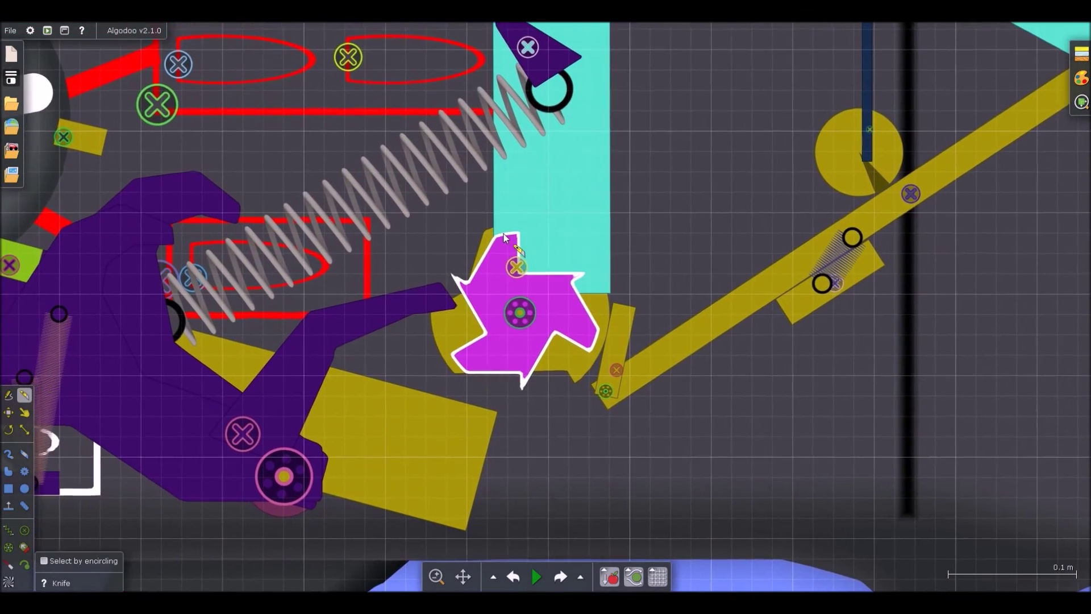
scroll(503, 233, down, 3)
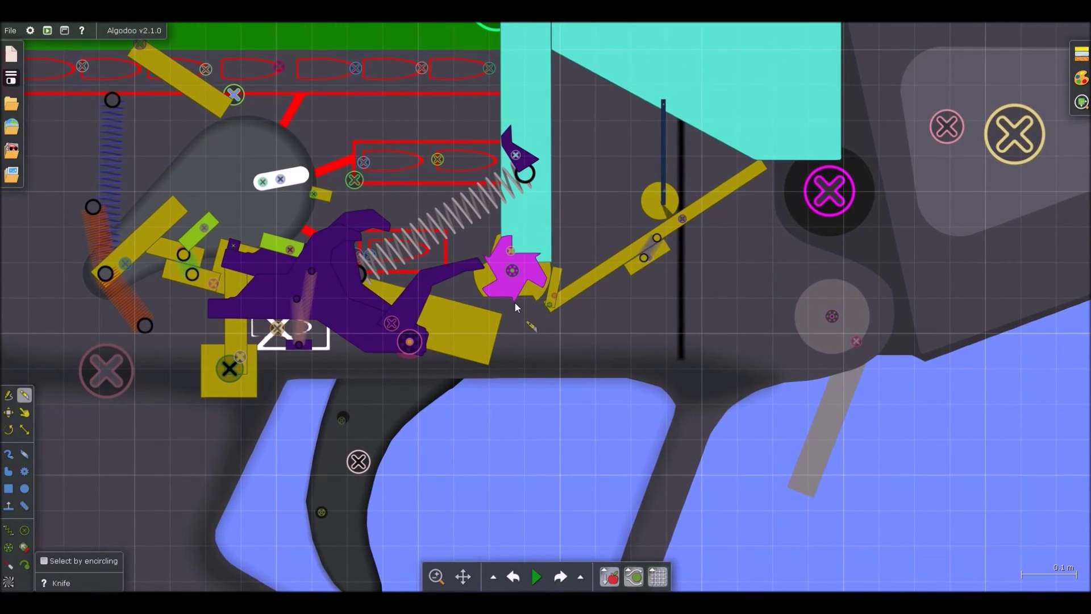
Step: Try scaling the magenta wheel up about 1.53 times, run the simulation with it, and undo the enlargement
scroll(512, 293, up, 3)
click(506, 279)
key(s)
drag(458, 190, 424, 161)
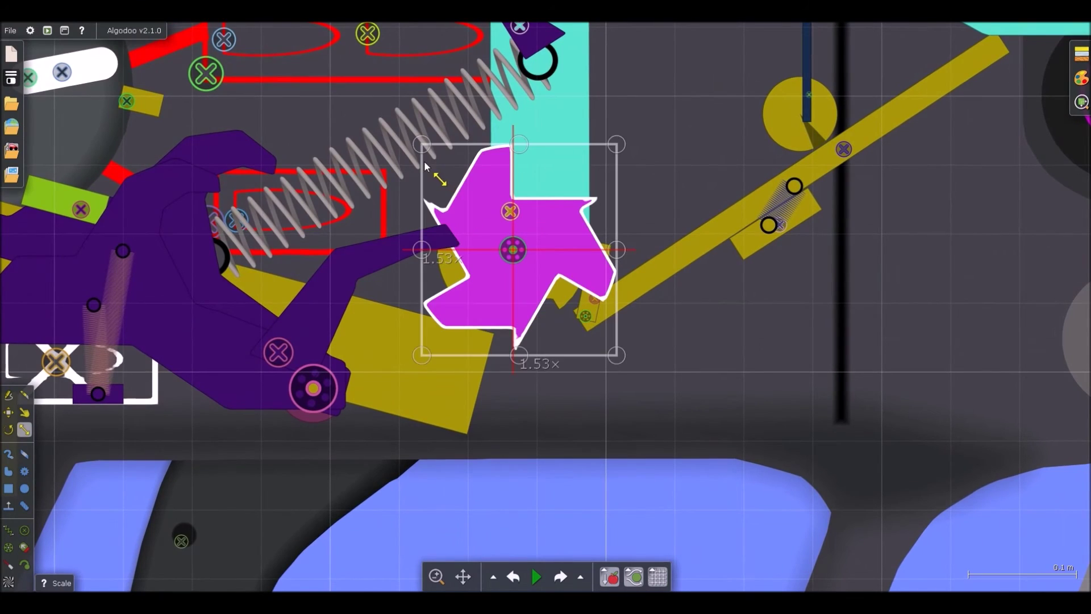
scroll(448, 194, down, 3)
key(d)
key(space)
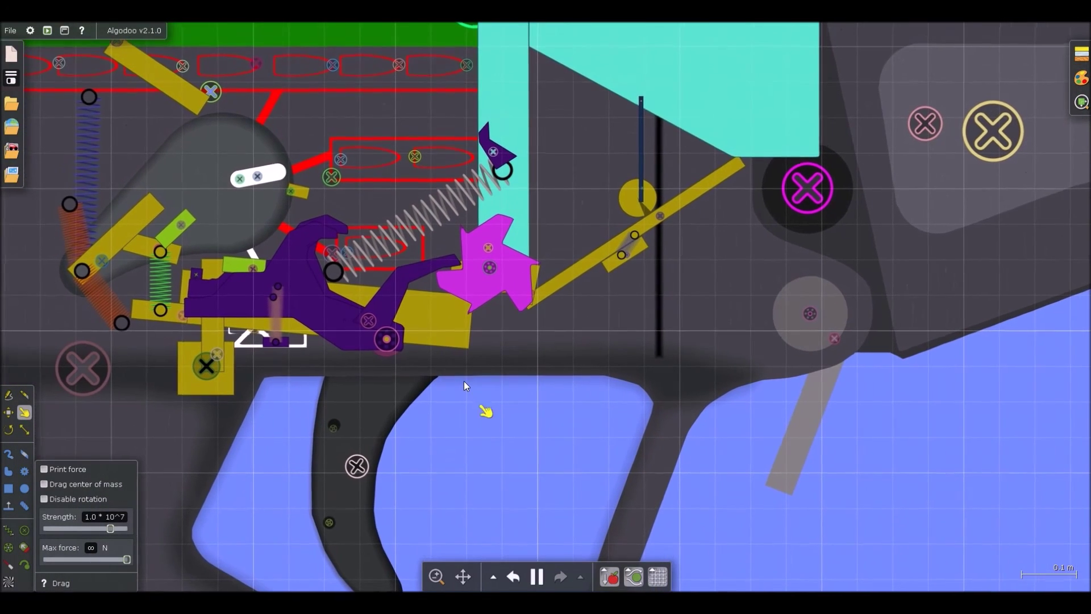
key(Left)
key(ctrl+z)
key(ctrl+z)
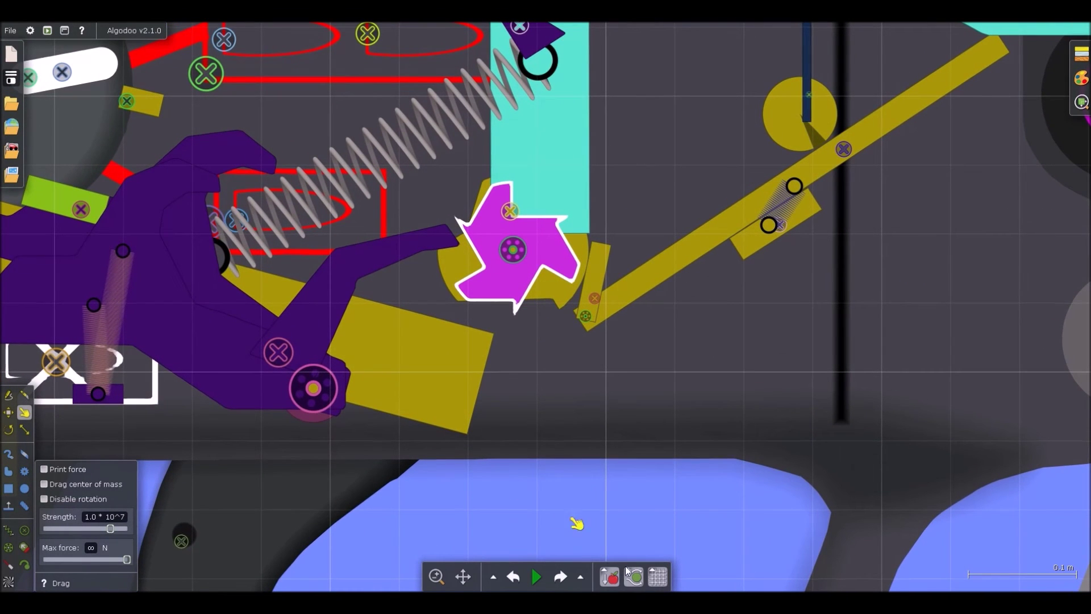
Step: Scale the magenta wheel up slightly about its axle
key(c)
drag(461, 319, 443, 333)
scroll(507, 284, down, 2)
Step: Run the simulation and swing the cyan bar down to test the enlarged magenta wheel against the lever's arm
key(d)
drag(507, 284, 503, 284)
key(space)
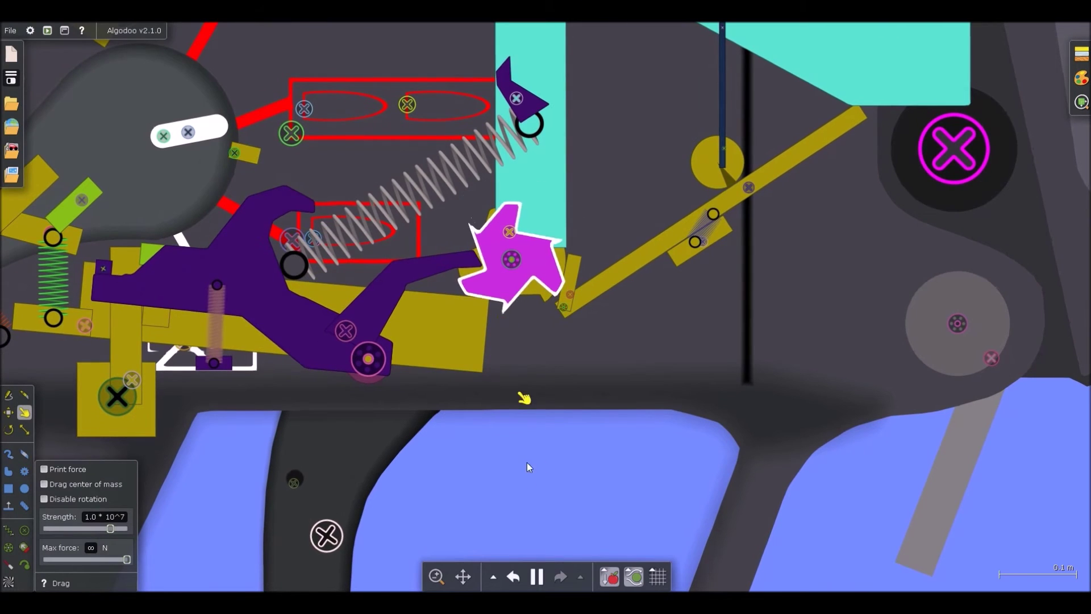
scroll(499, 418, down, 4)
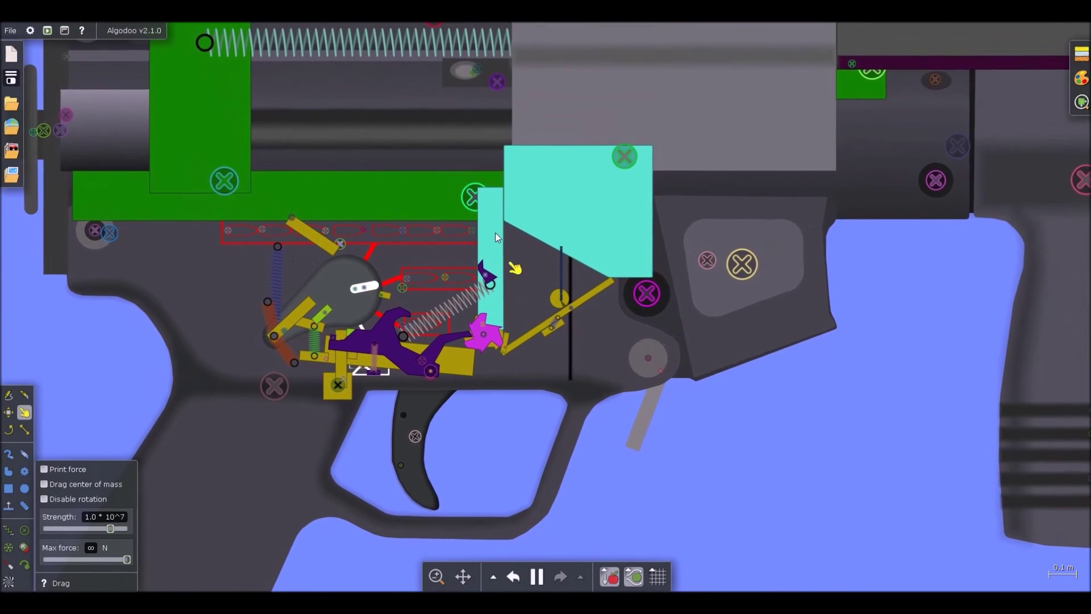
drag(495, 236, 250, 295)
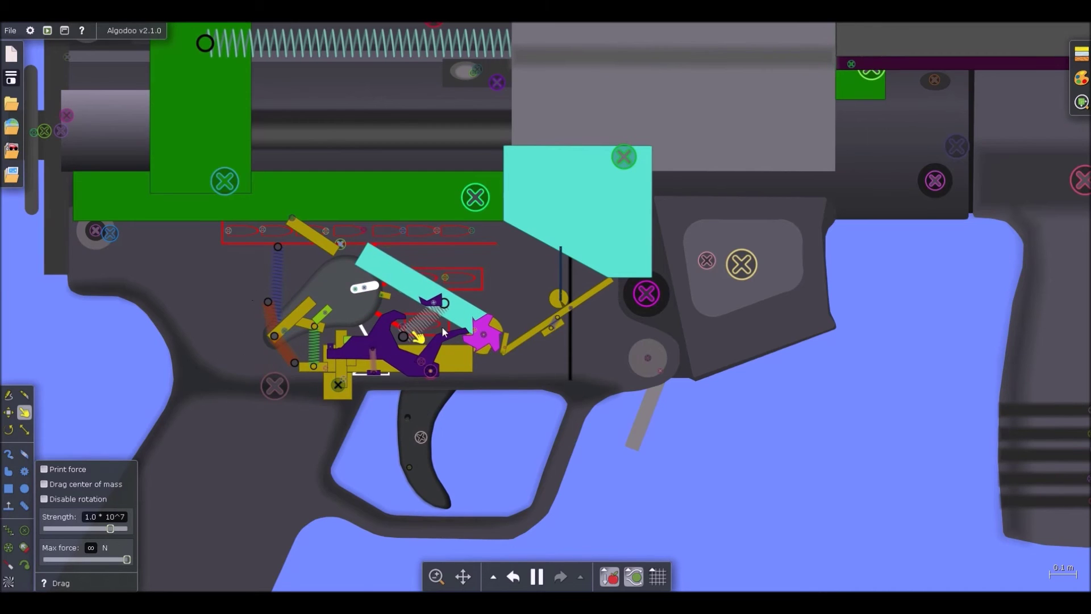
Step: Turn the magenta wheel on its axle in the running simulation and retest how it engages the lever's arm
scroll(451, 335, up, 4)
drag(487, 339, 504, 402)
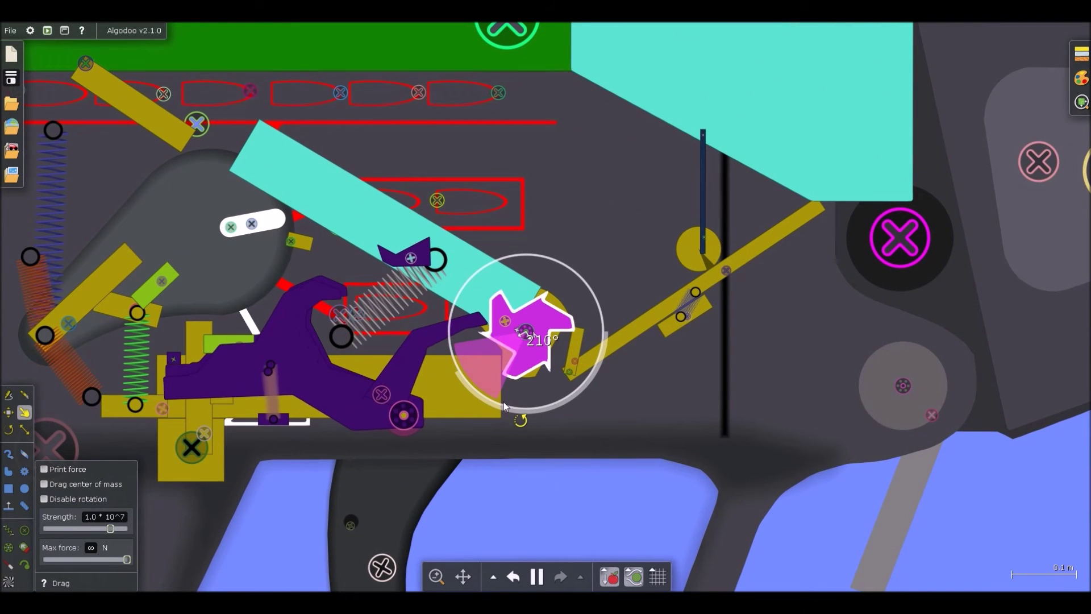
scroll(491, 335, down, 3)
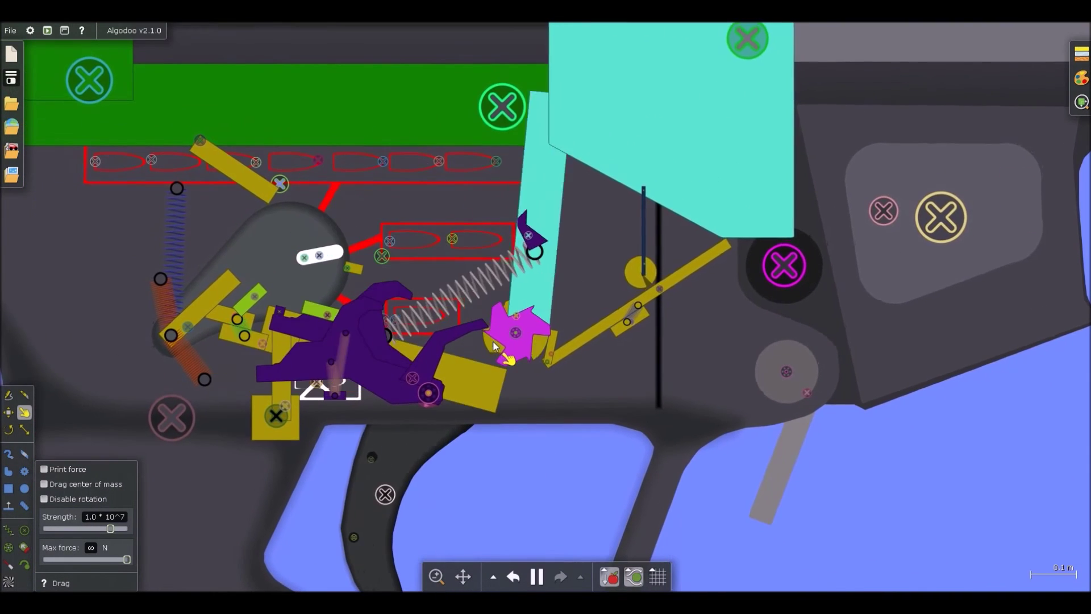
scroll(492, 342, down, 3)
drag(520, 344, 449, 177)
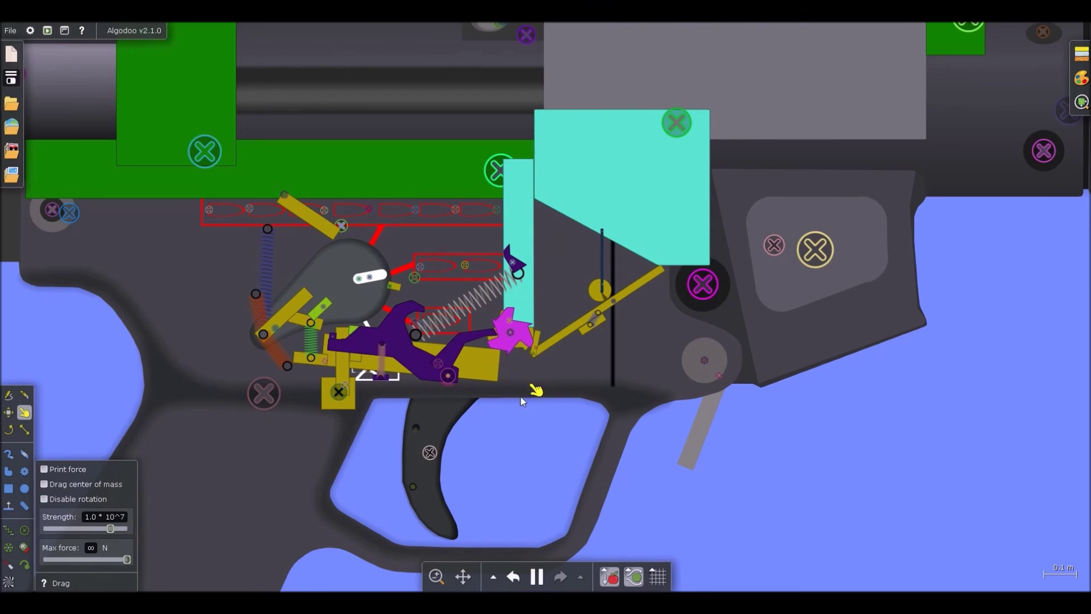
scroll(514, 421, up, 3)
scroll(502, 369, down, 3)
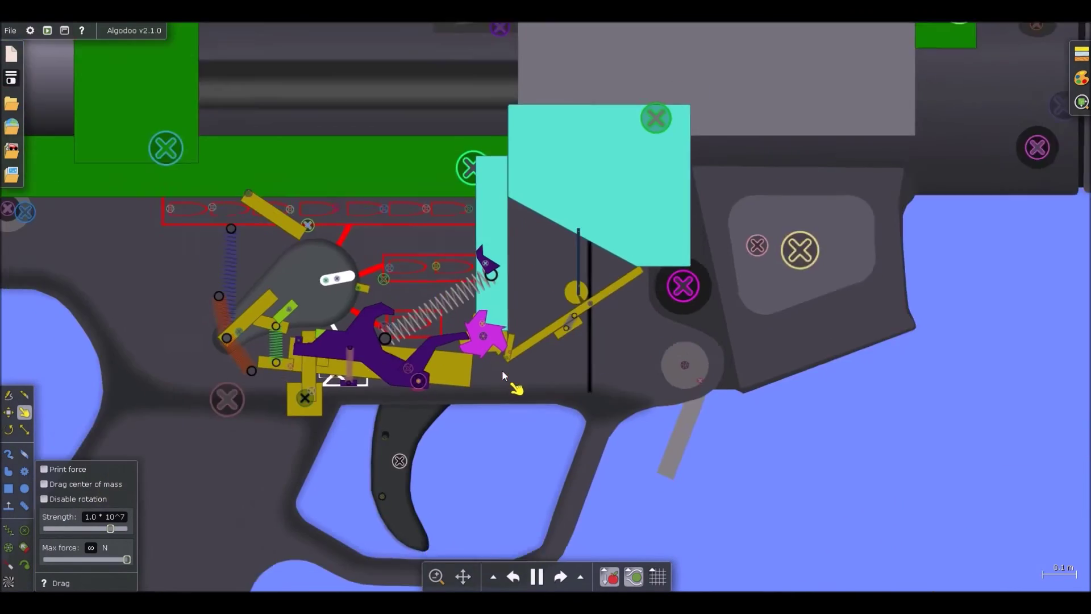
Step: Pause the simulation and scale the magenta wheel down so it is smaller than its yellow backing disc
scroll(477, 343, up, 5)
key(space)
click(518, 363)
mouse_move(517, 362)
mouse_down()
mouse_move(525, 359)
mouse_move(517, 366)
mouse_up()
key(x)
scroll(457, 335, up, 2)
drag(425, 388, 506, 366)
key(b)
scroll(504, 366, down, 1)
Step: Run the simulation to test the smaller wheel by pulling the cyan bar, and undo back to the start position
key(g)
key(space)
scroll(487, 408, down, 5)
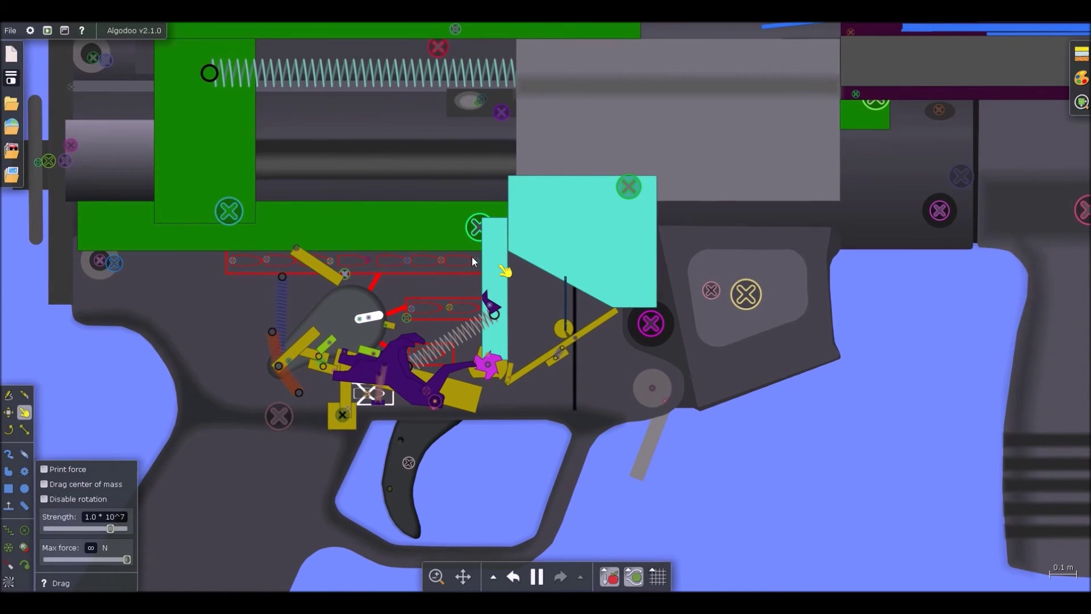
drag(485, 259, 431, 313)
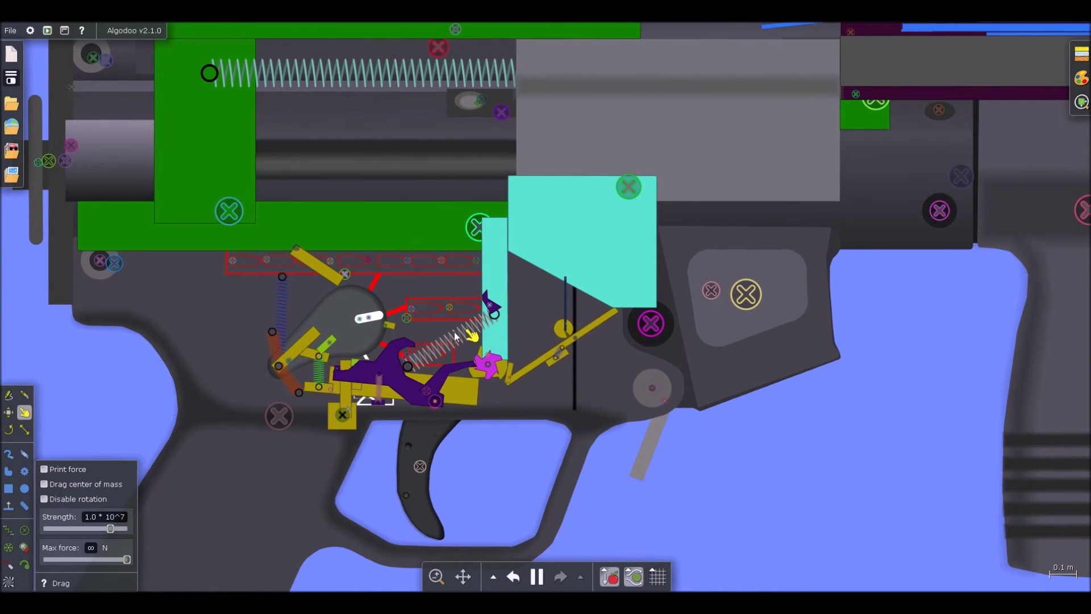
key(ctrl+z)
scroll(472, 375, up, 3)
scroll(486, 397, down, 3)
Step: Bring the purple lever's main body to the front, over its arm and pivot
key(b)
scroll(410, 324, up, 3)
scroll(381, 337, up, 2)
click(481, 332)
scroll(480, 333, down, 3)
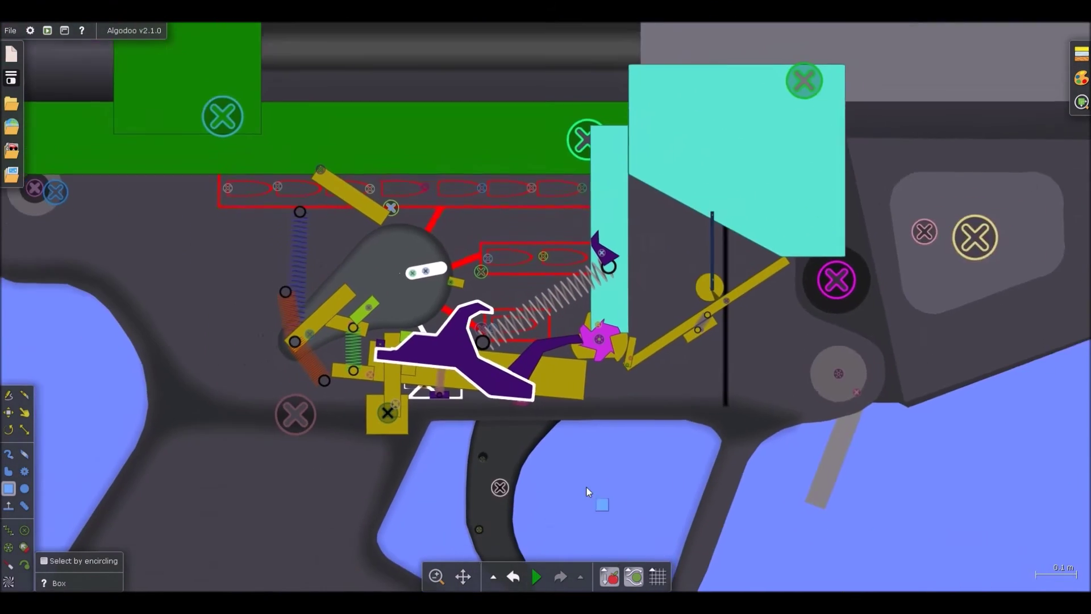
scroll(448, 339, up, 2)
Step: Run the simulation, pull on the purple lever, swing the cyan bar down to its cocked angle, and pause
key(d)
key(space)
drag(452, 347, 171, 589)
click(160, 577)
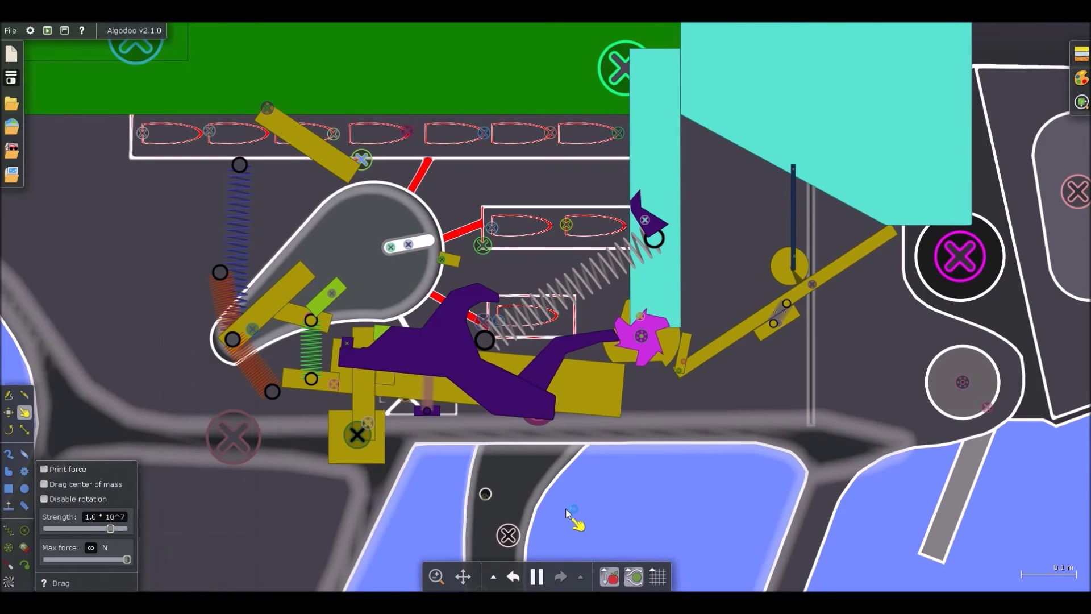
drag(396, 355, 534, 418)
scroll(587, 183, down, 3)
drag(587, 183, 277, 288)
click(589, 460)
scroll(440, 328, up, 4)
key(space)
Step: Add a vertical green block just above the rear of the purple lever and fix it in place
key(b)
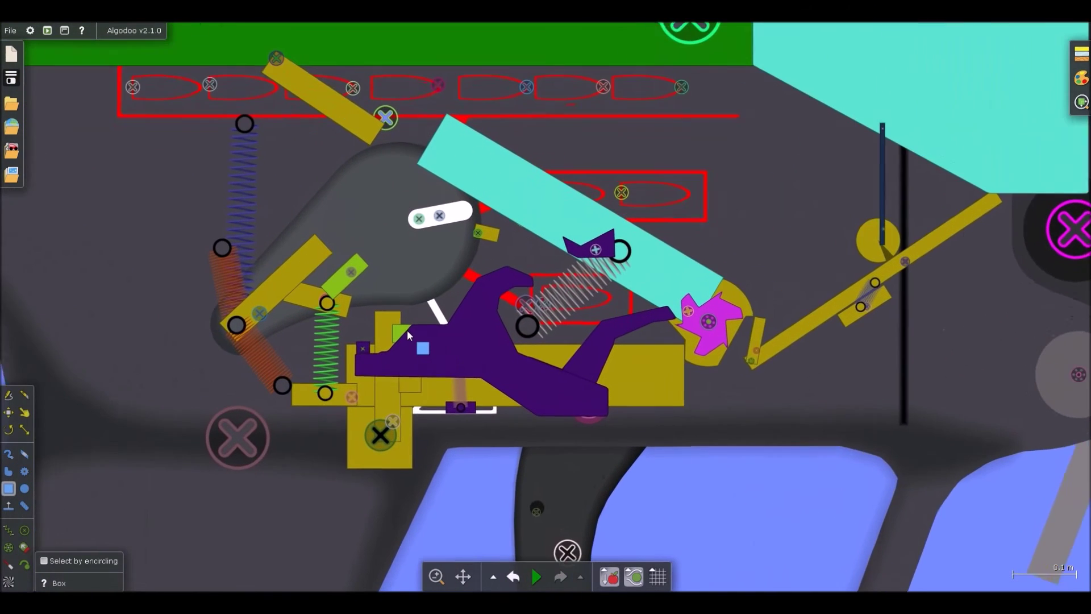
click(400, 332)
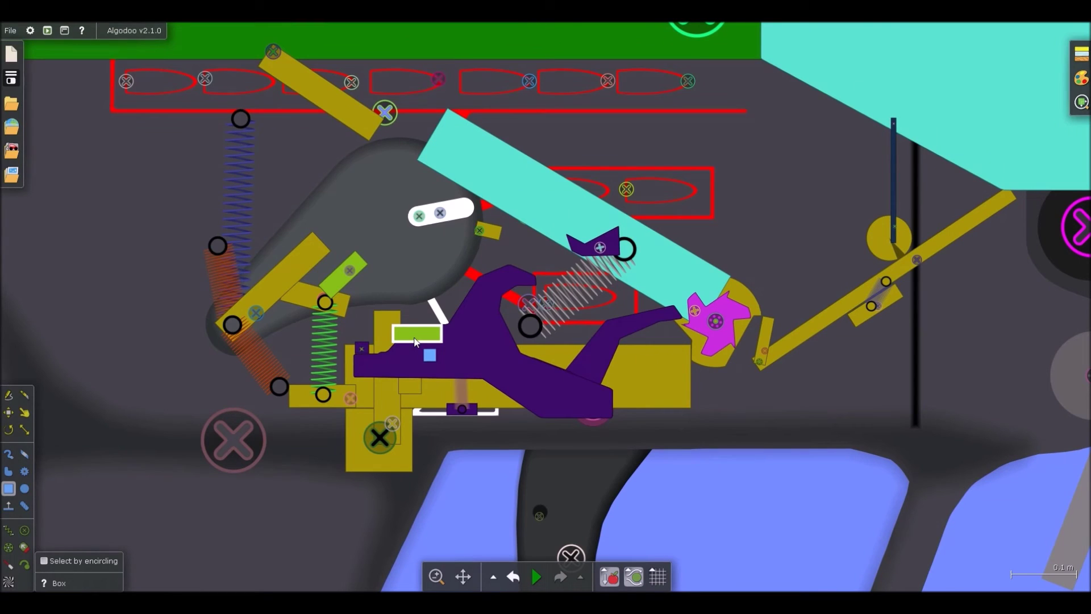
key(ctrl+z)
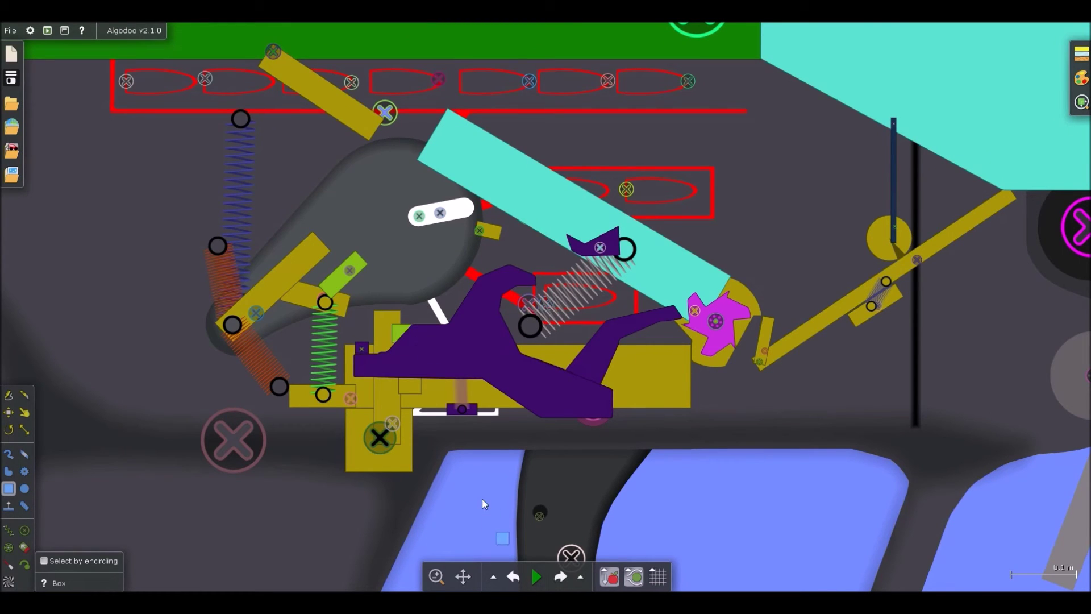
mouse_move(338, 288)
mouse_down()
mouse_move(399, 287)
mouse_move(396, 310)
mouse_up()
key(f)
click(395, 282)
Step: Run the simulation to test the new green block, and pull on the upper end of the upright cyan bar
key(d)
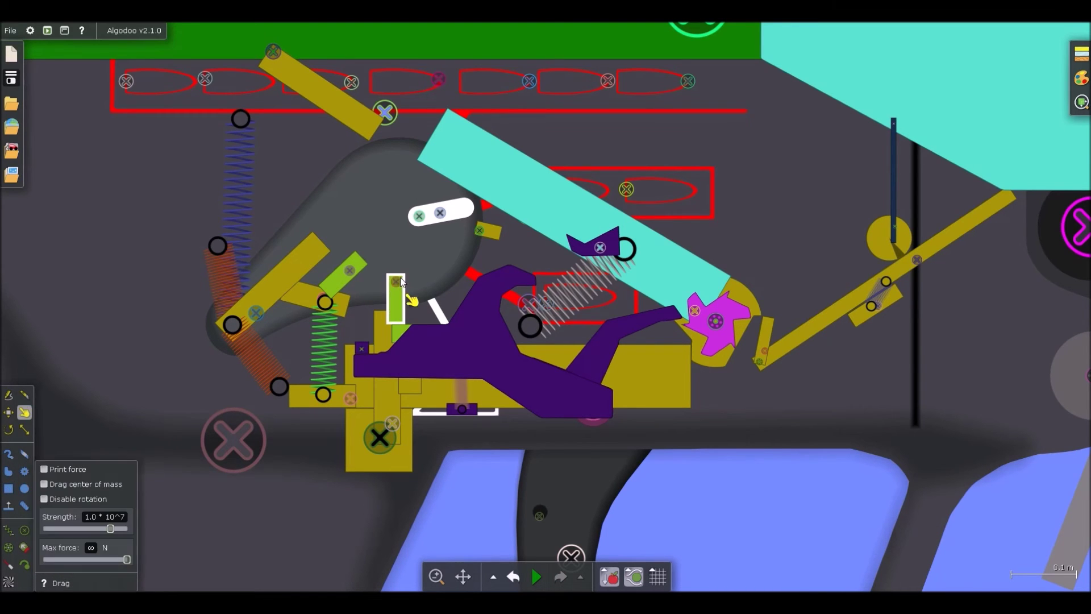
scroll(398, 297, down, 5)
key(space)
scroll(484, 323, up, 3)
scroll(384, 318, down, 2)
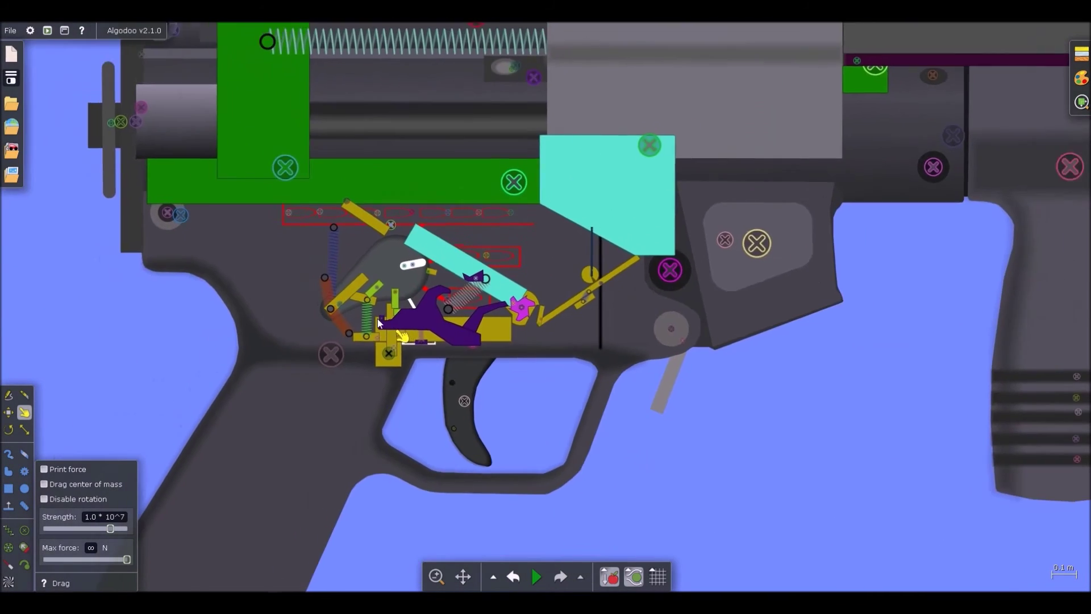
scroll(406, 315, up, 7)
key(space)
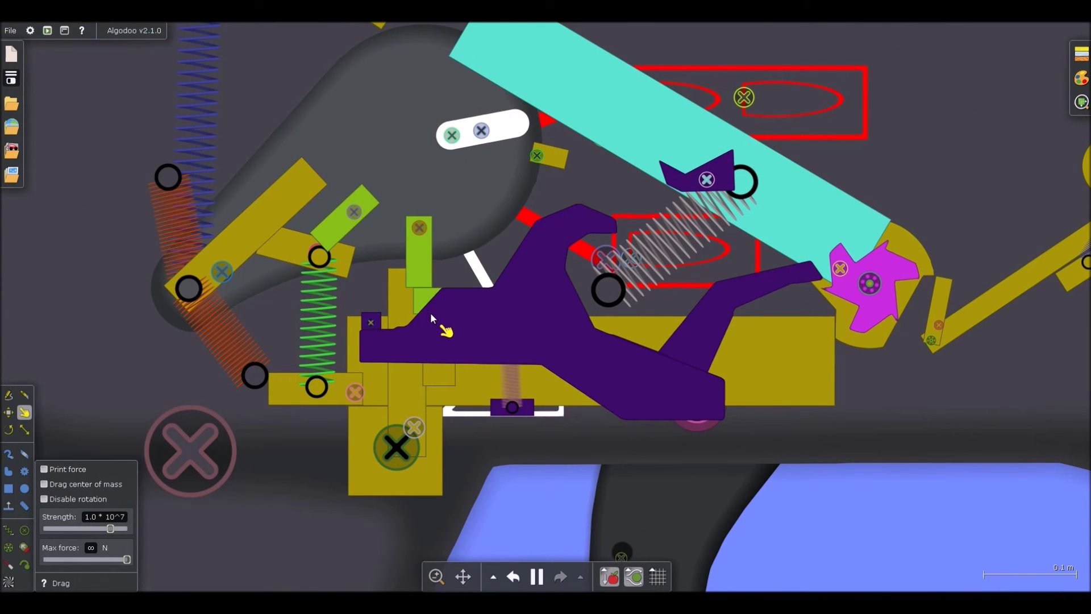
key(space)
scroll(436, 305, down, 3)
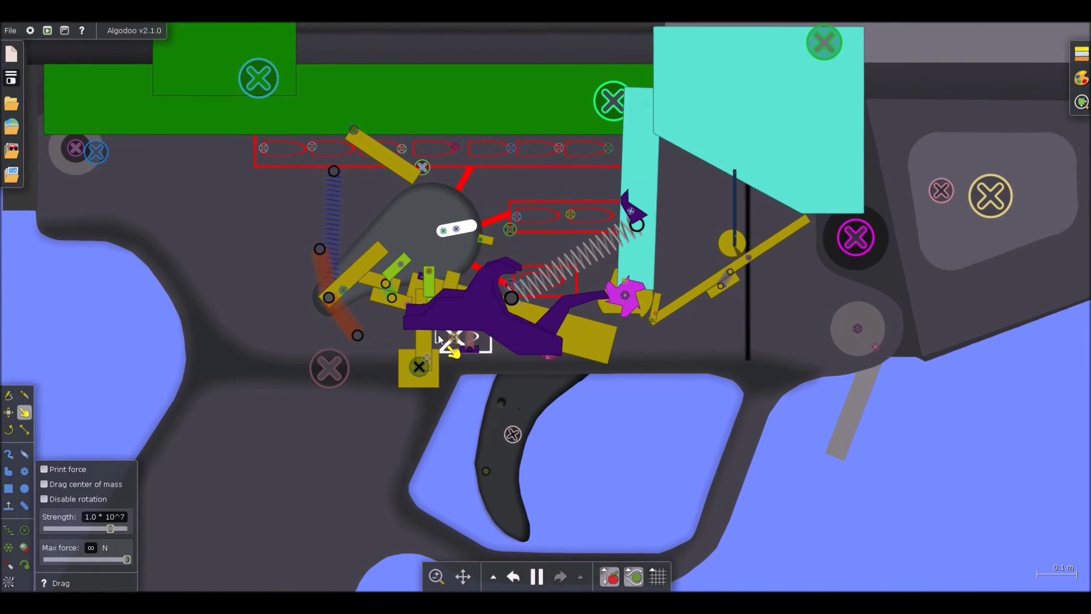
scroll(515, 318, down, 1)
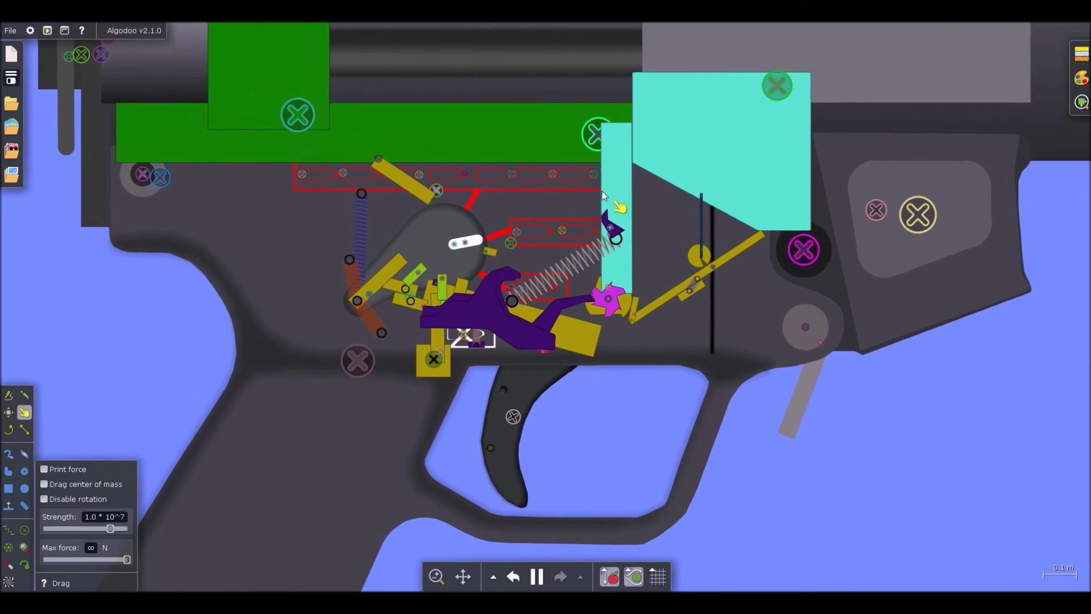
drag(619, 136, 568, 165)
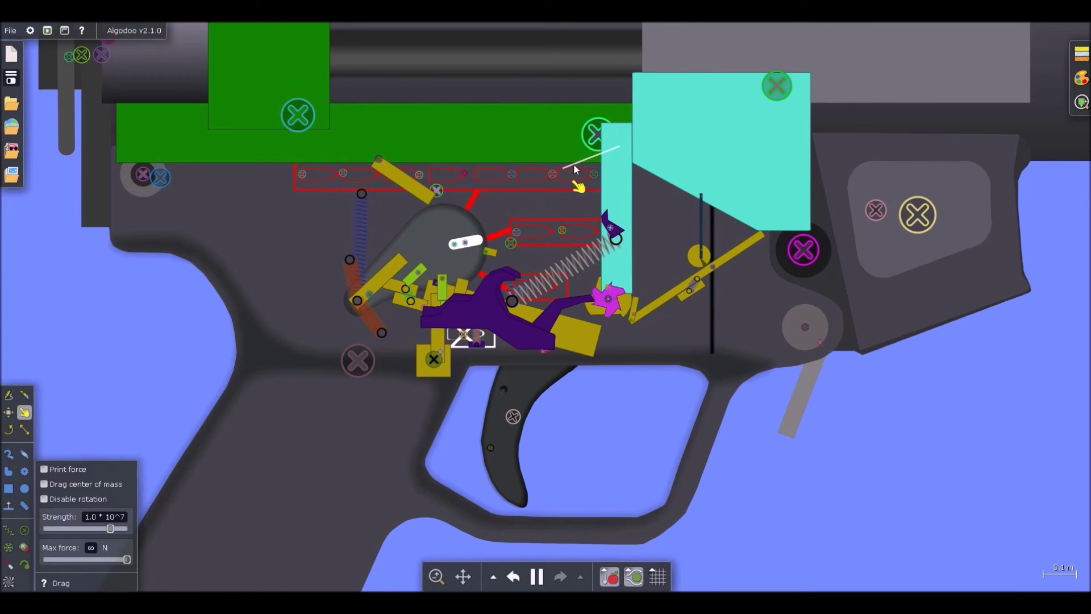
Step: Pull the magenta wheel's lowest tooth sideways to test the ratchet against the purple arm, and pause the simulation
scroll(603, 306, up, 3)
drag(612, 316, 770, 319)
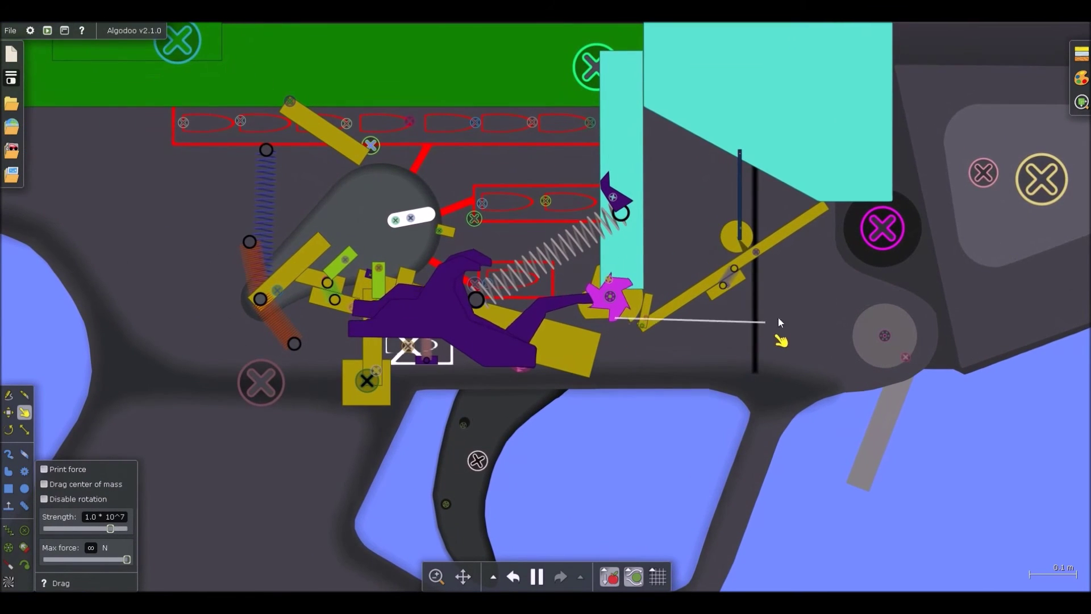
key(space)
scroll(588, 317, up, 5)
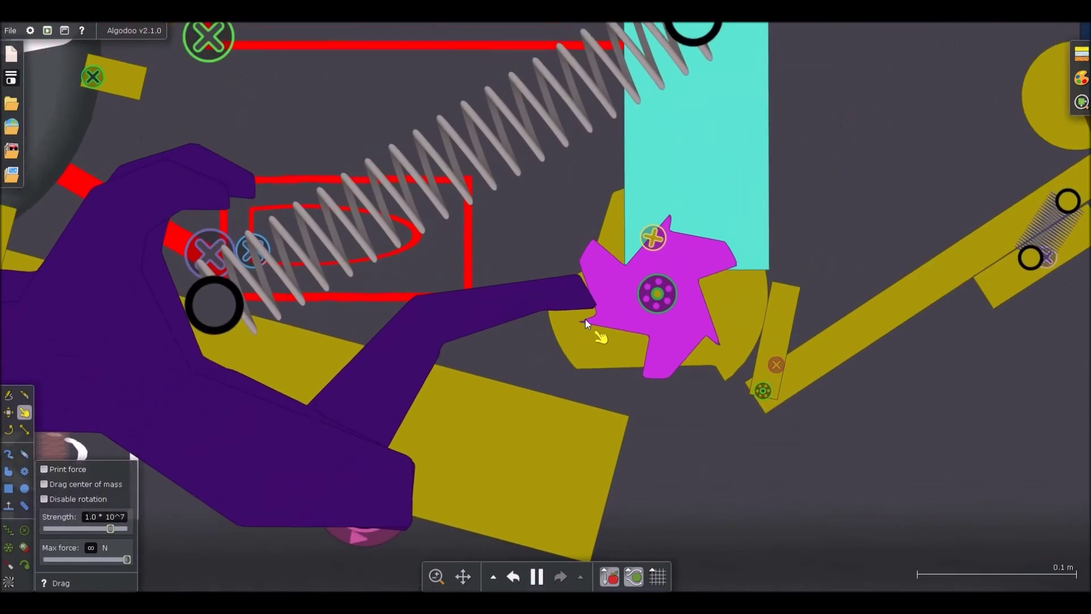
Step: Slice the pointed end off the purple lever's arm beside the magenta wheel with the Knife and remove the small triangular piece
key(k)
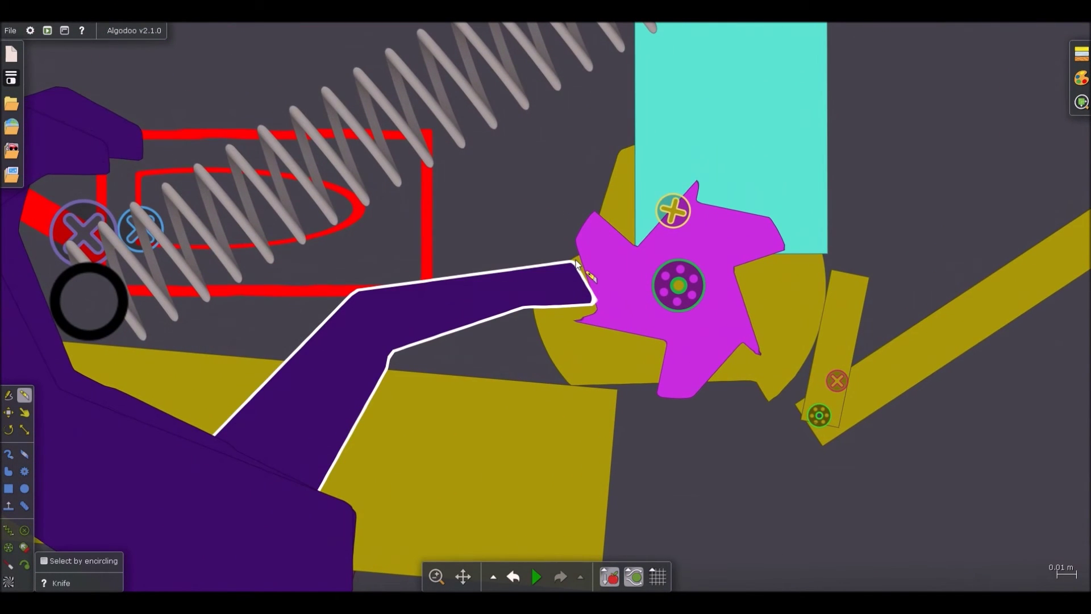
key(s)
scroll(575, 262, down, 3)
drag(585, 266, 583, 319)
scroll(591, 265, up, 2)
key(k)
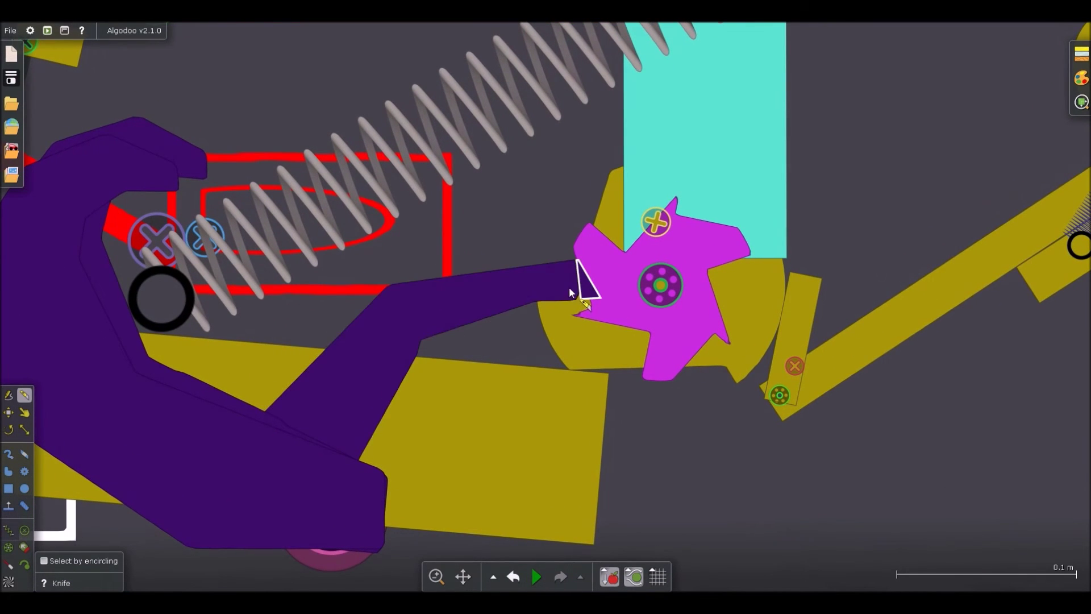
Step: Run the simulation with the blunt-ended arm, pull on the magenta wheel to test the engagement, and pause
scroll(575, 299, down, 5)
key(space)
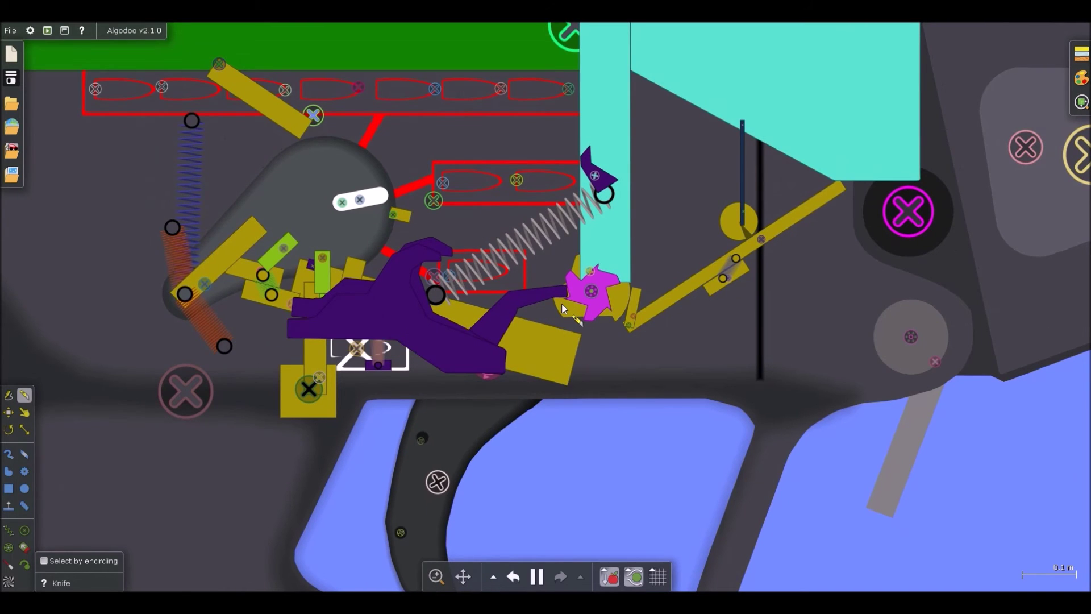
key(d)
scroll(535, 301, down, 5)
scroll(546, 304, up, 9)
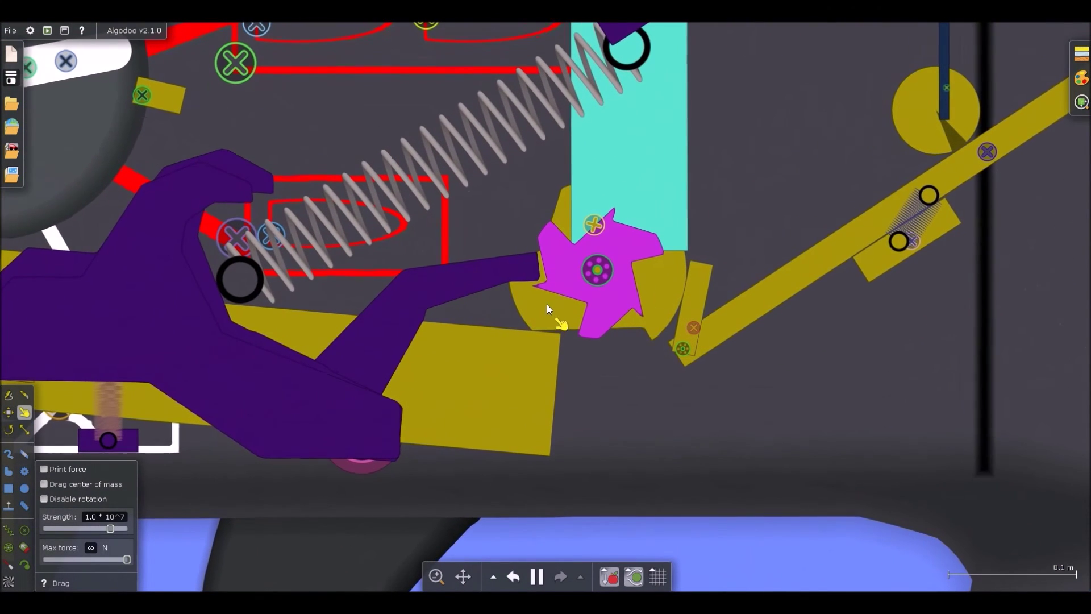
drag(548, 290, 812, 497)
scroll(537, 292, up, 2)
click(529, 271)
key(space)
Step: Try tapering the purple arm's tip to a point with an angled Knife cut, deleting the sliced-off piece
key(k)
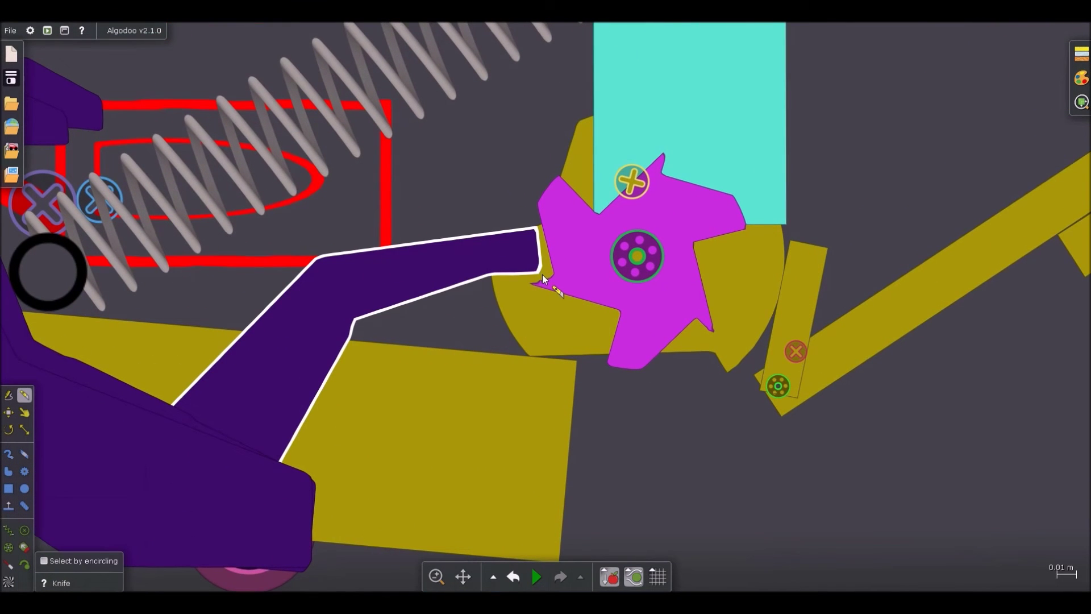
shift+click(457, 266)
key(Delete)
Step: Run the simulation, pull the magenta wheel sideways against the tapered arm, and undo back to the start position
scroll(459, 255, down, 6)
key(d)
key(space)
scroll(486, 258, up, 3)
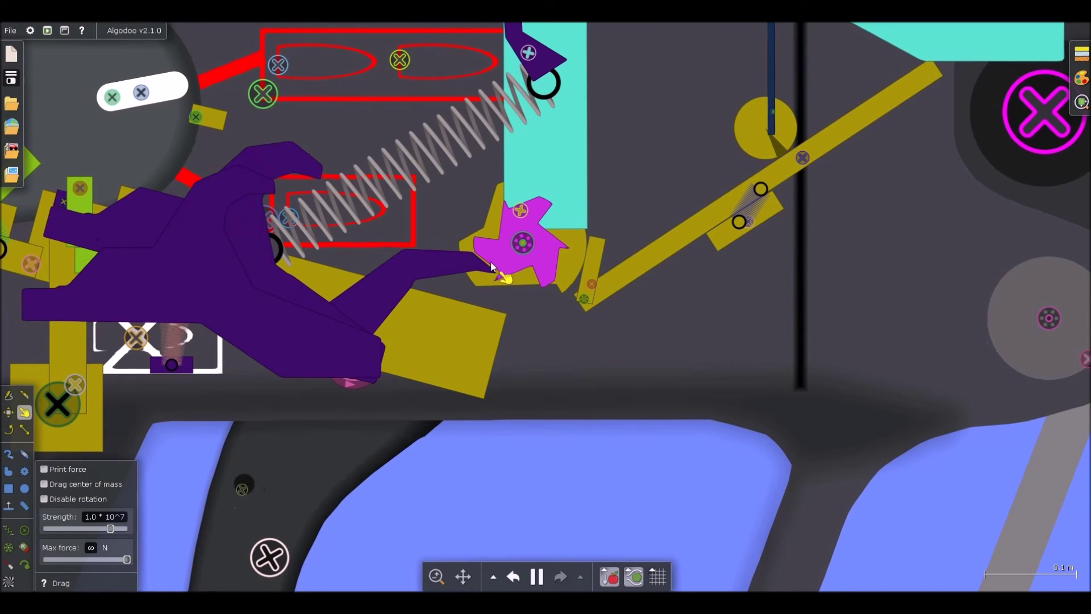
scroll(492, 277, down, 1)
scroll(492, 275, down, 2)
drag(502, 272, 705, 256)
key(ctrl+z)
Step: Undo the angled cut at the purple arm's tip, and rescale the arm slightly against the magenta wheel
key(space)
key(b)
scroll(493, 258, up, 5)
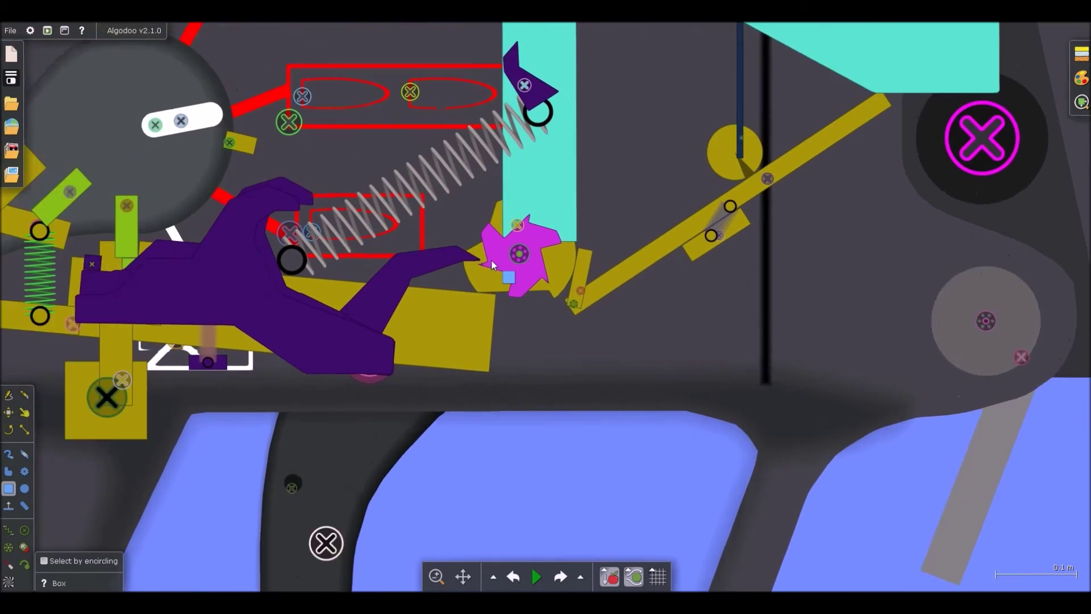
scroll(511, 260, down, 8)
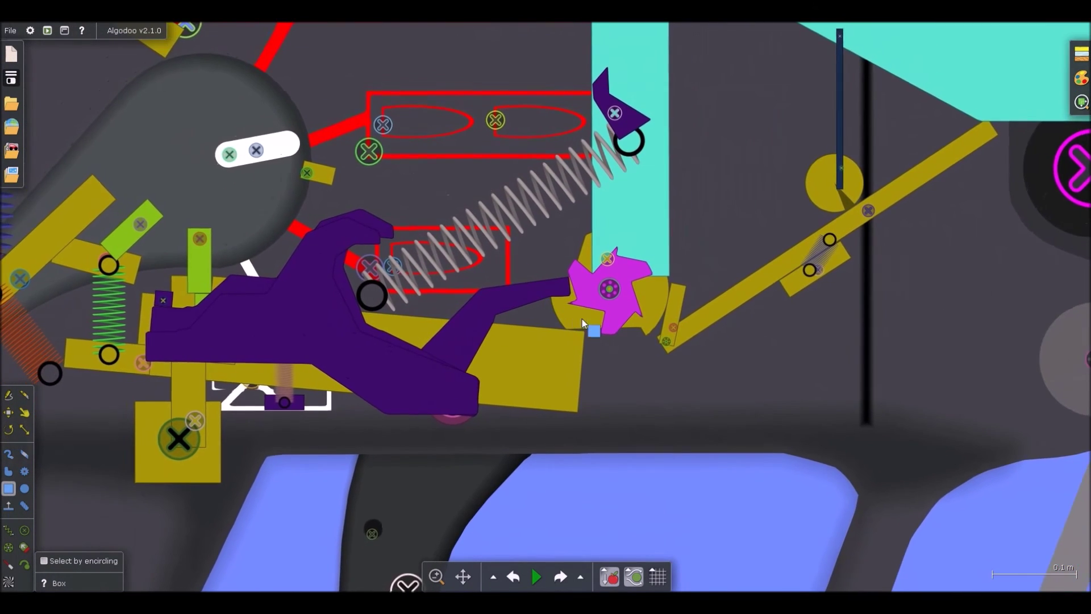
scroll(582, 322, up, 8)
click(563, 289)
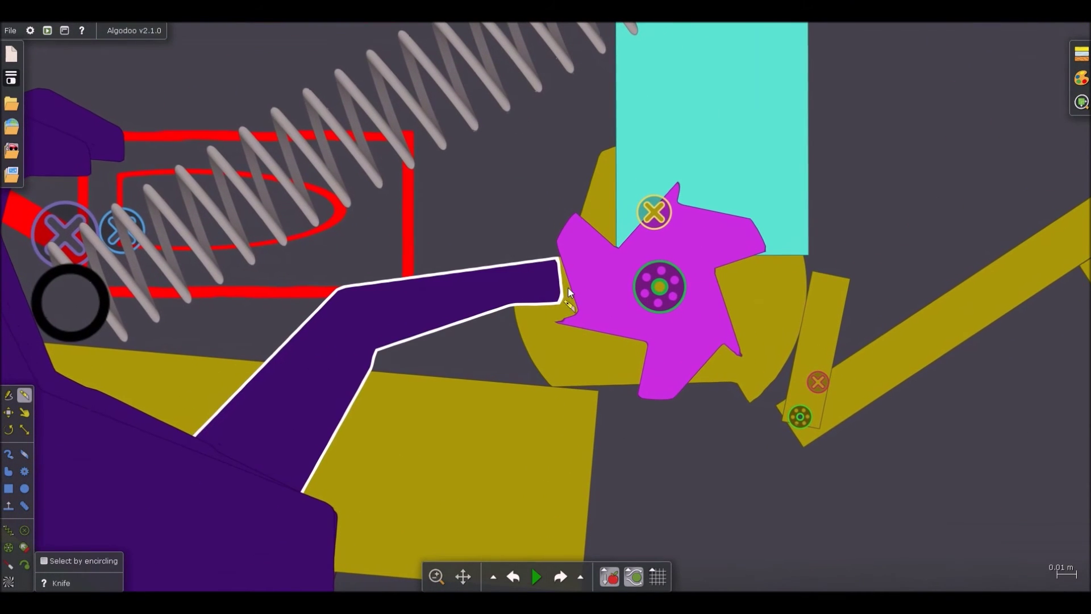
key(s)
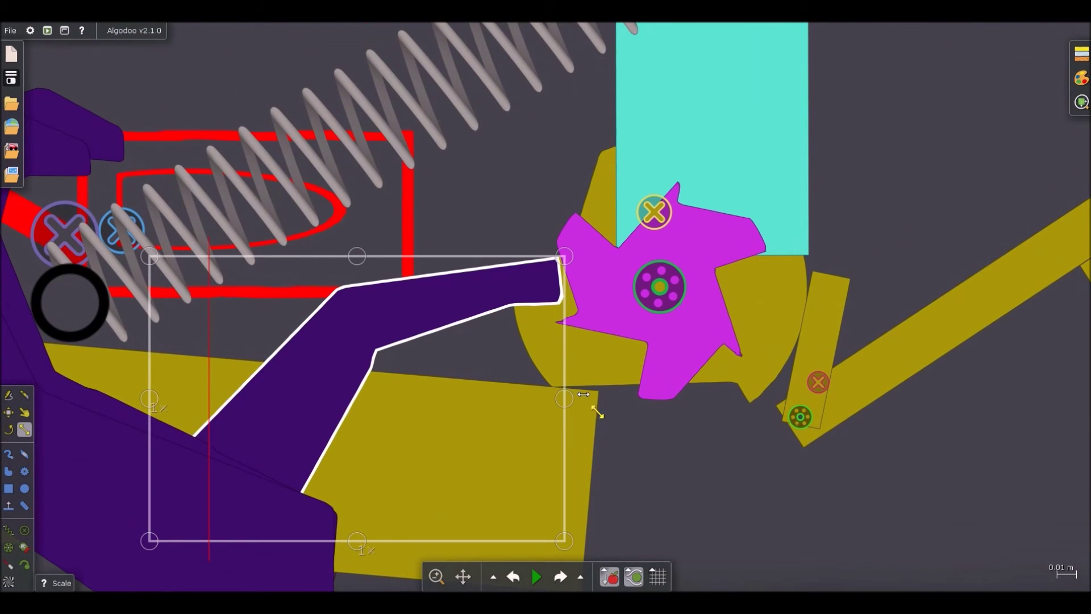
Step: Run the simulation, pull on the purple lever to test the rescaled arm, pause, and undo back to the start position
key(d)
key(space)
scroll(580, 373, down, 3)
scroll(535, 336, down, 2)
scroll(524, 345, up, 1)
mouse_move(366, 222)
mouse_down()
mouse_move(345, 224)
mouse_move(354, 230)
mouse_up()
key(space)
key(b)
scroll(524, 292, up, 2)
key(ctrl+z)
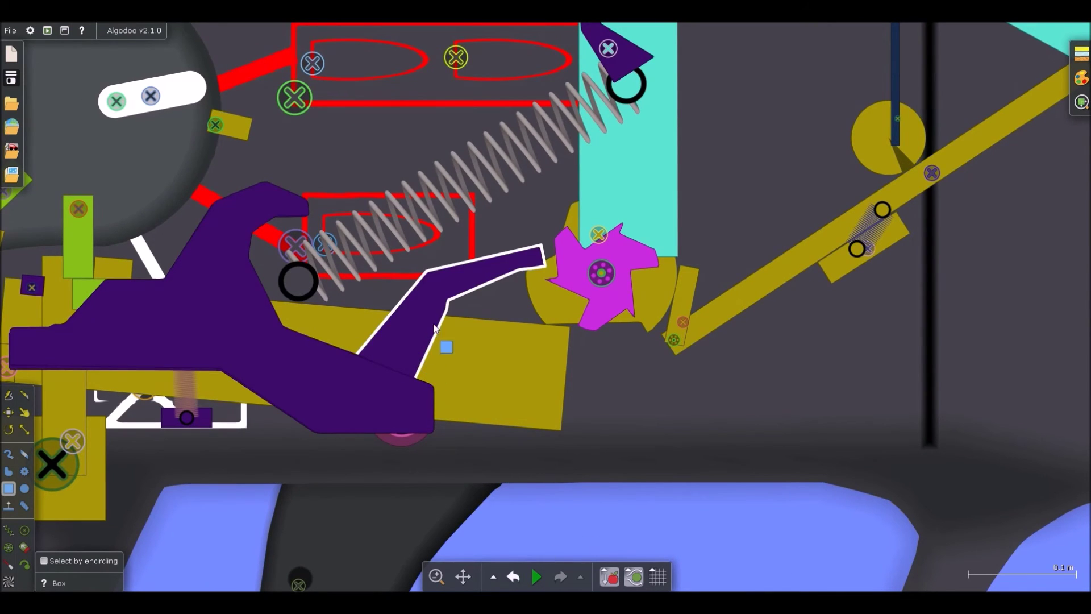
Step: Cut and paste the purple arm in front of the lever's body and stretch it to 1.08 times its height
drag(458, 296, 464, 304)
key(ctrl+x)
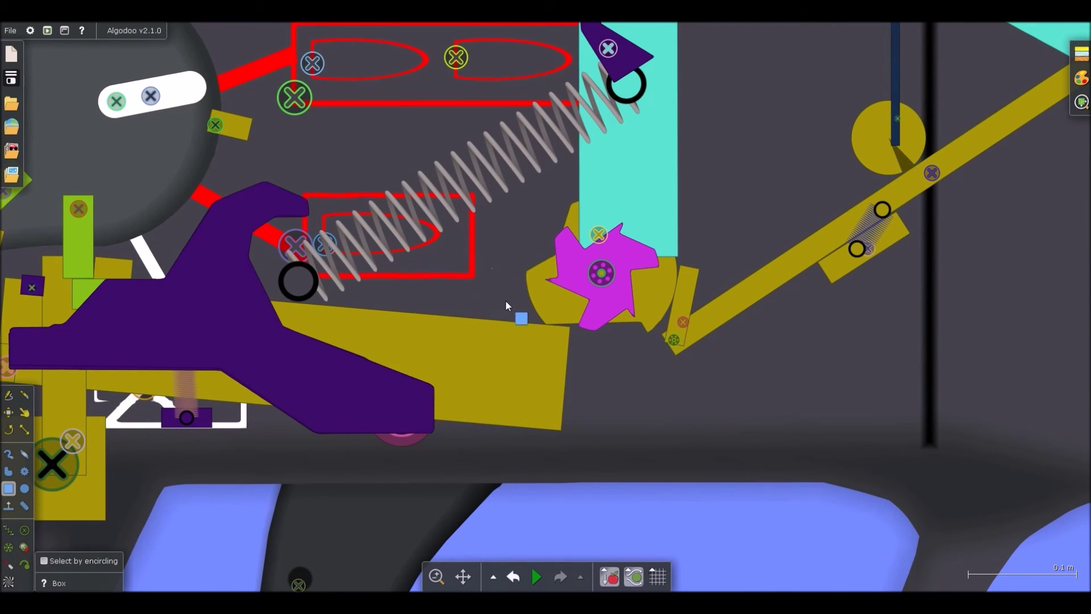
key(ctrl+v)
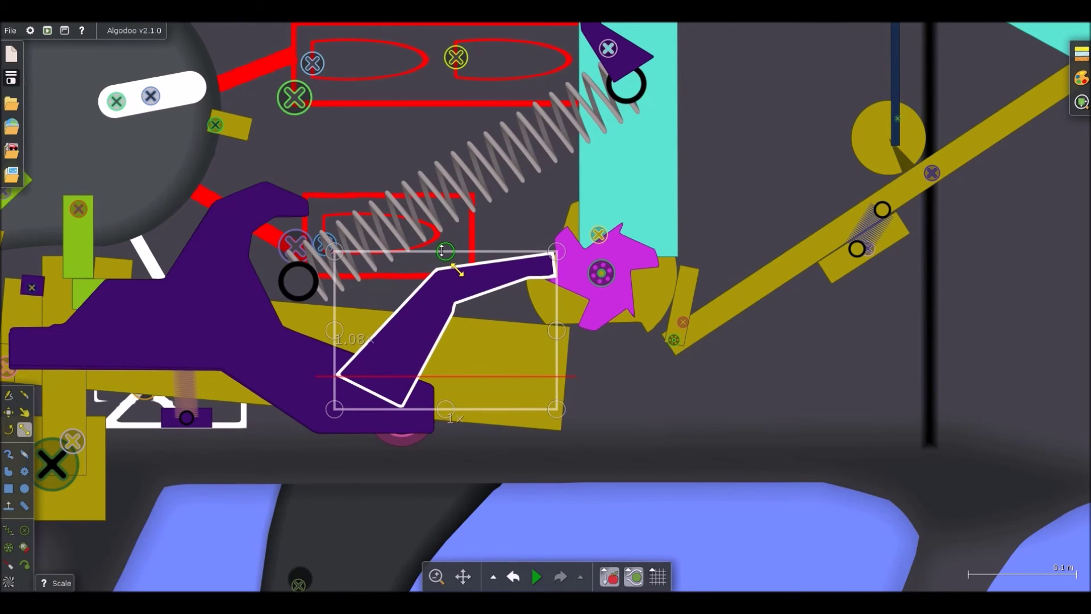
Step: Slice a diagonal sliver off the top of the purple arm's end with the Knife and remove it, leaving a pointed tip
key(k)
scroll(563, 278, up, 2)
scroll(559, 276, up, 1)
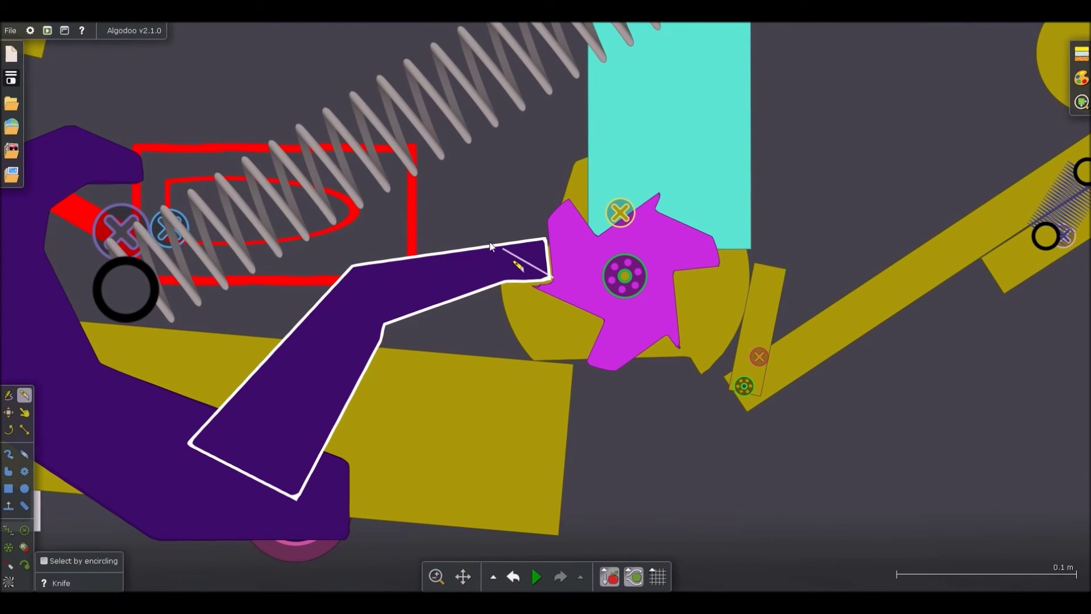
ctrl+click(482, 262)
scroll(502, 287, down, 3)
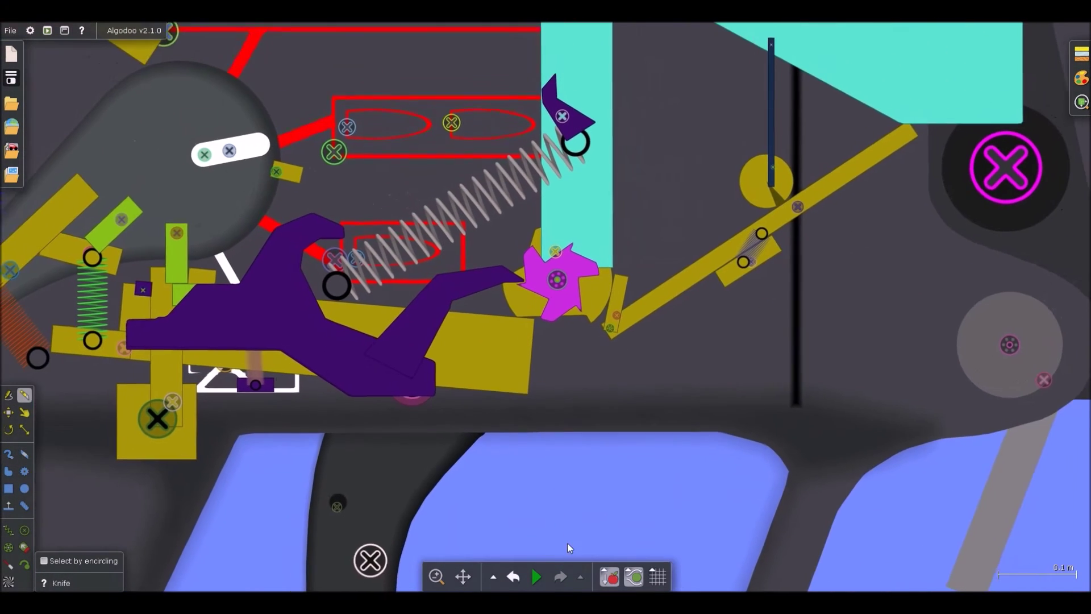
Step: Run the simulation, pull the magenta wheel to test it against the pointed arm, pause, and undo back to the start
key(d)
key(space)
scroll(519, 318, down, 1)
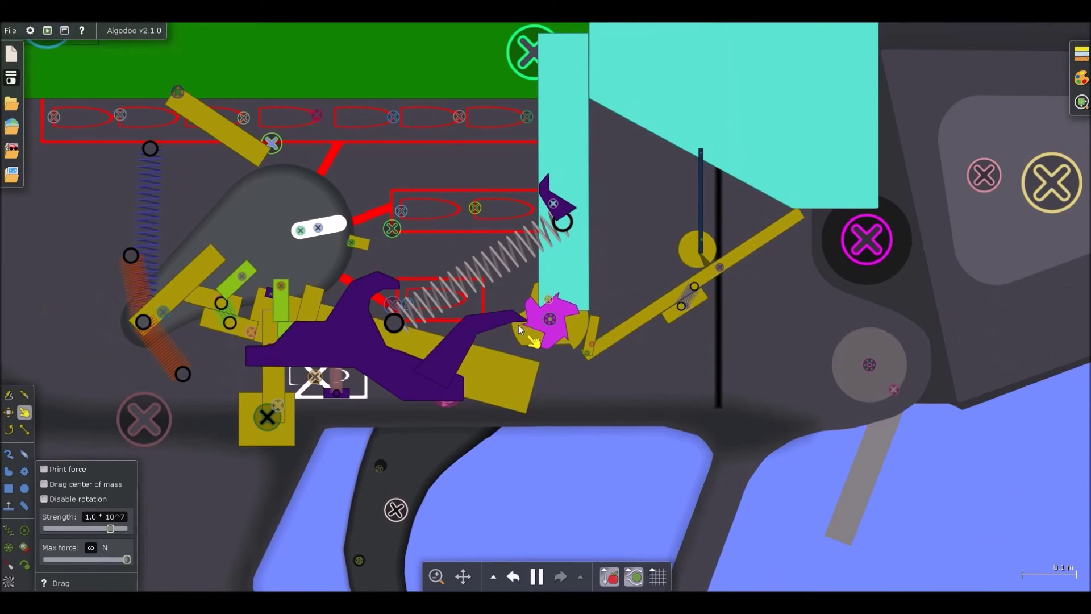
scroll(518, 325, down, 2)
drag(537, 335, 630, 329)
scroll(534, 335, up, 7)
key(space)
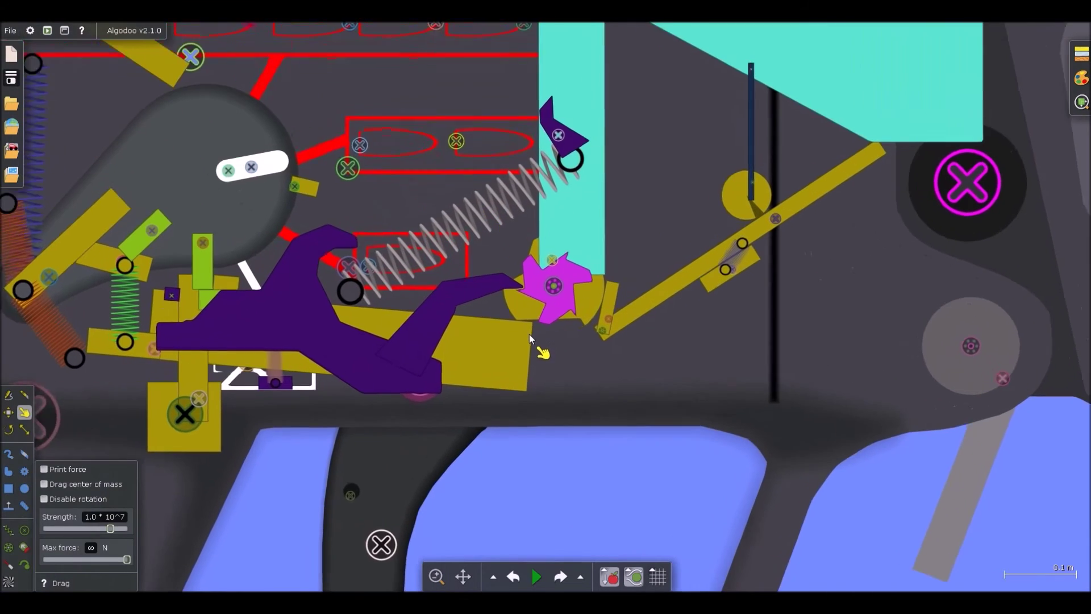
Step: Sharpen the magenta wheel's right, bottom and upper-left teeth by slicing off their blunt corners with the Knife and deleting the pieces
key(b)
key(k)
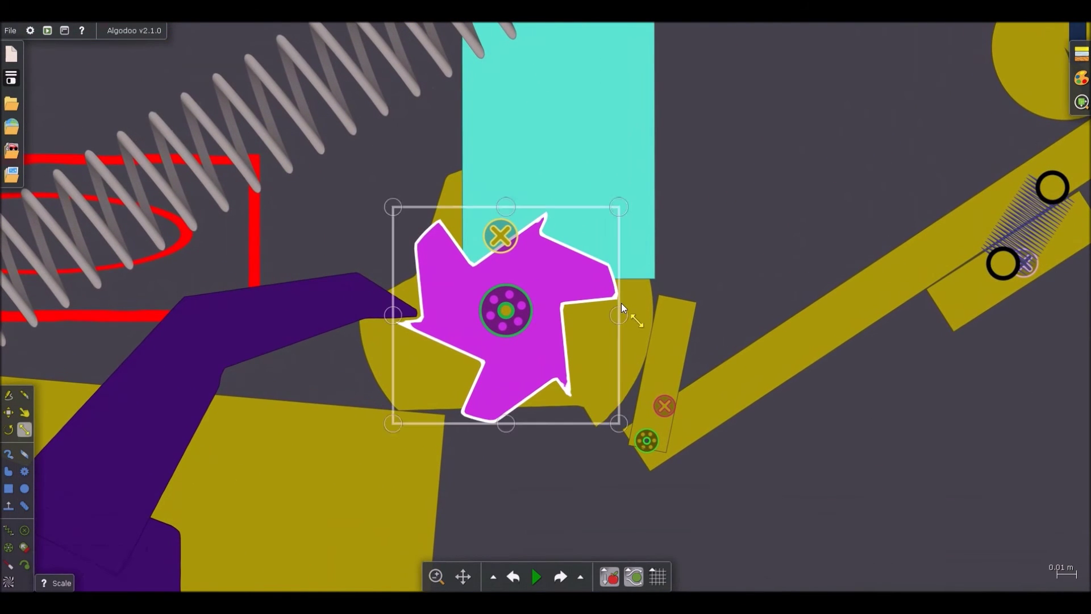
mouse_move(619, 300)
mouse_down()
mouse_move(541, 234)
mouse_move(556, 230)
mouse_move(542, 234)
mouse_up()
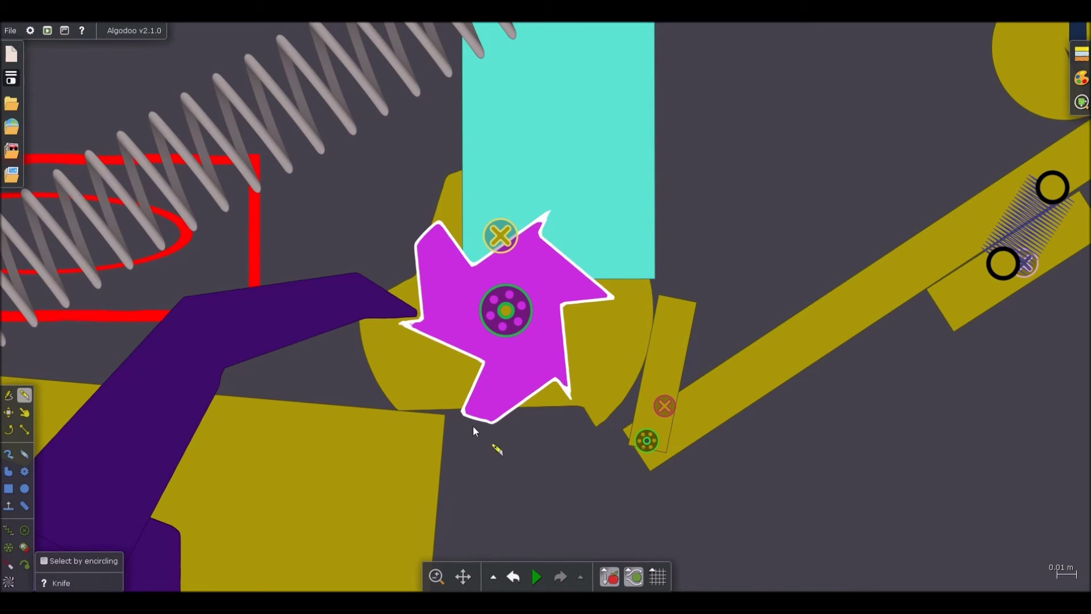
mouse_move(460, 413)
mouse_down()
mouse_move(537, 400)
mouse_move(553, 380)
mouse_move(556, 412)
mouse_move(555, 379)
mouse_move(551, 417)
mouse_move(548, 398)
mouse_up()
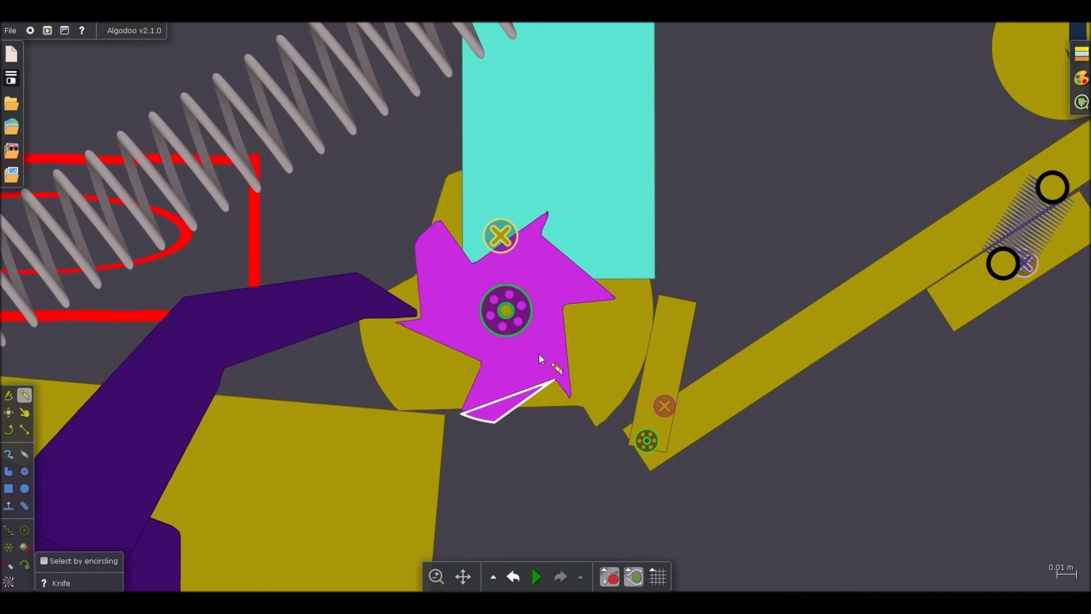
key(Delete)
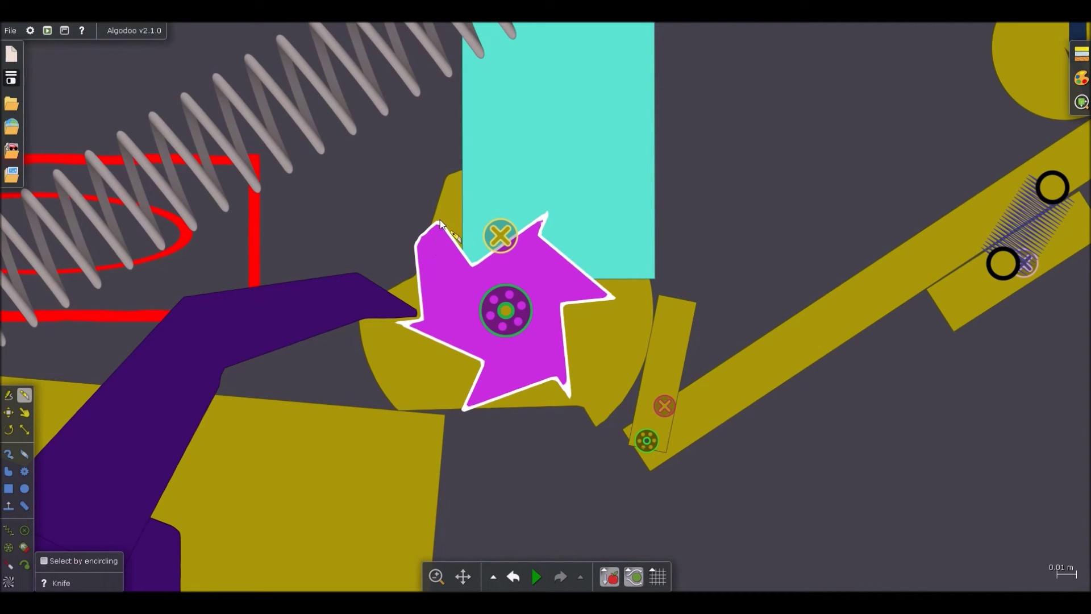
drag(425, 323, 425, 322)
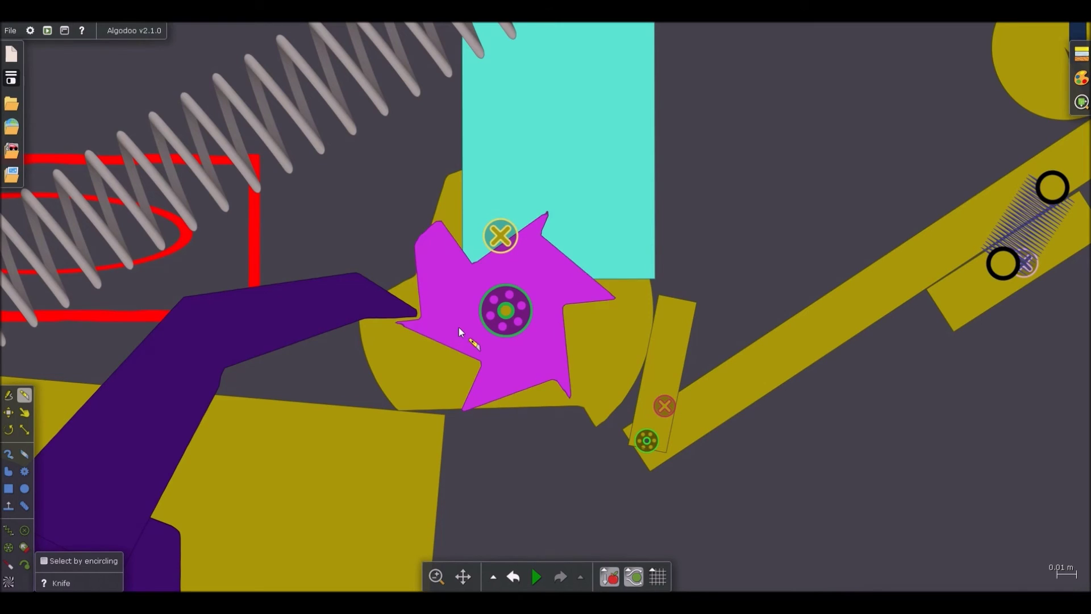
drag(439, 212, 424, 322)
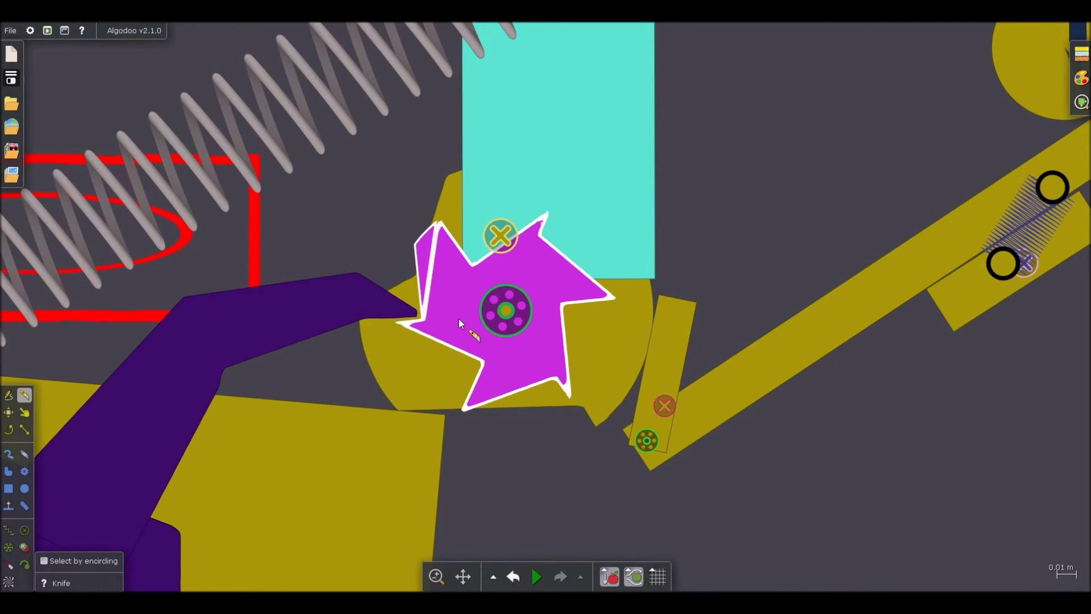
key(Delete)
Step: Run the simulation briefly to test the sharpened wheel, and undo back to the start position
scroll(455, 319, down, 5)
key(d)
key(space)
key(ctrl+z)
key(b)
Step: Check the magenta wheel's axle options and the material properties of the purple arm and wheel together
right_click(491, 287)
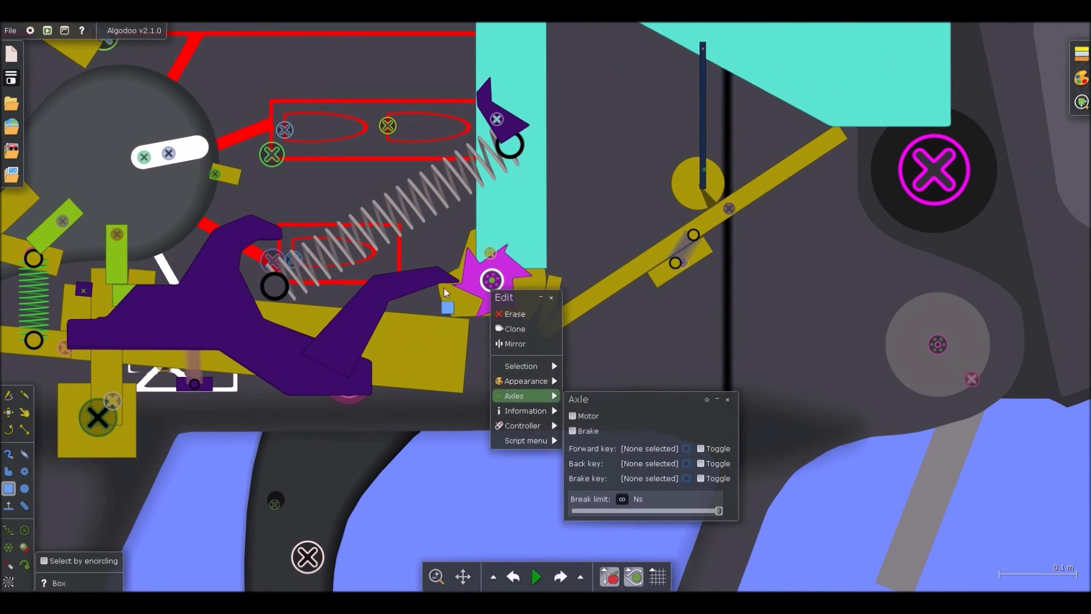
click(474, 290)
ctrl+right_click(418, 281)
mouse_move(471, 421)
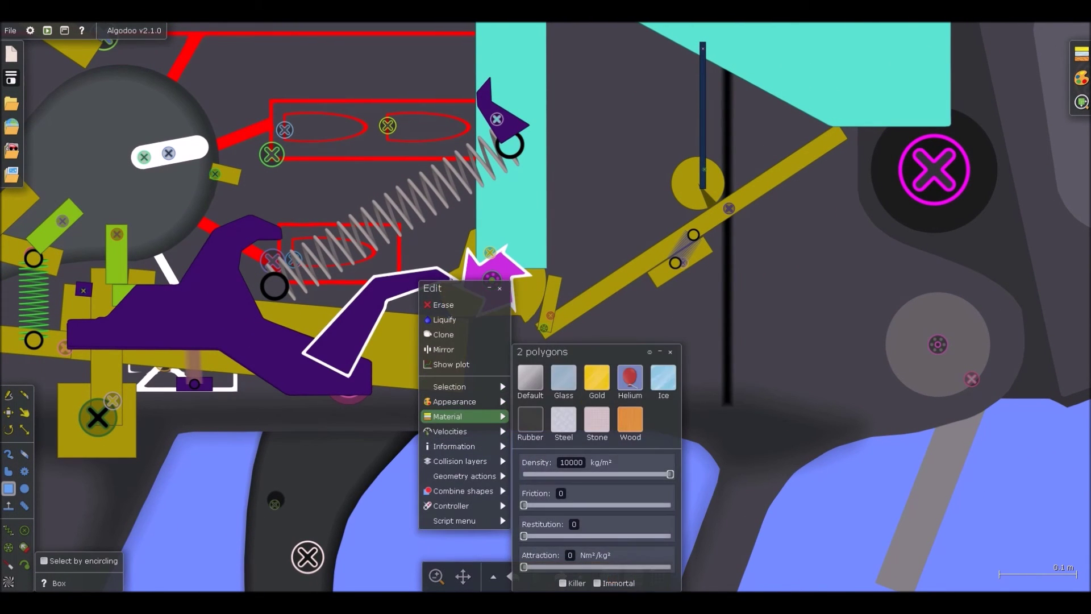
key(Return)
click(697, 469)
Step: Run the simulation, pull the magenta wheel and the purple arm to test how they engage, and pause
key(space)
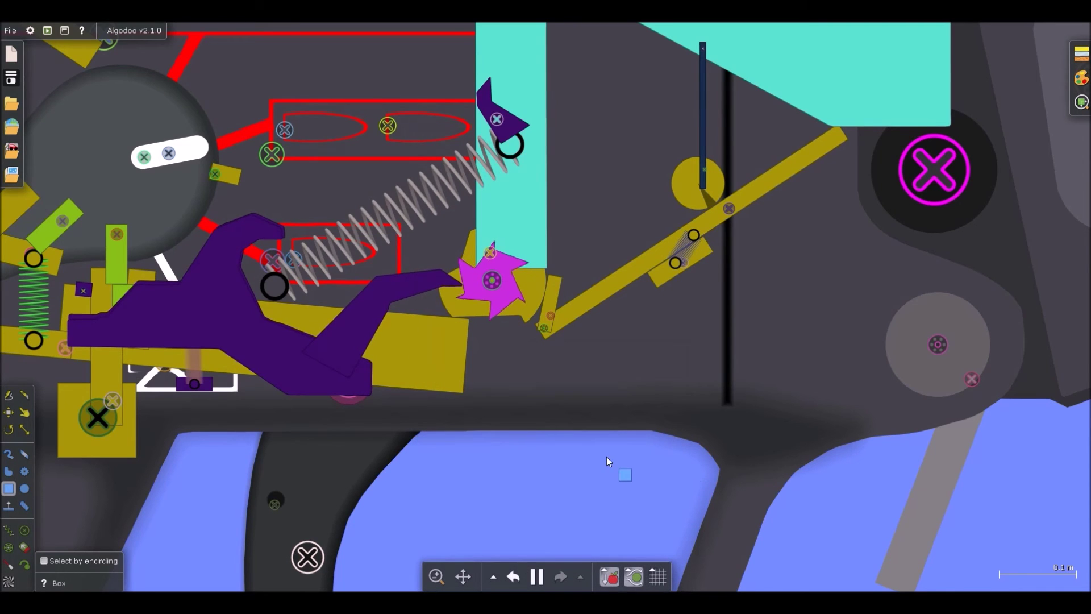
scroll(485, 371, down, 2)
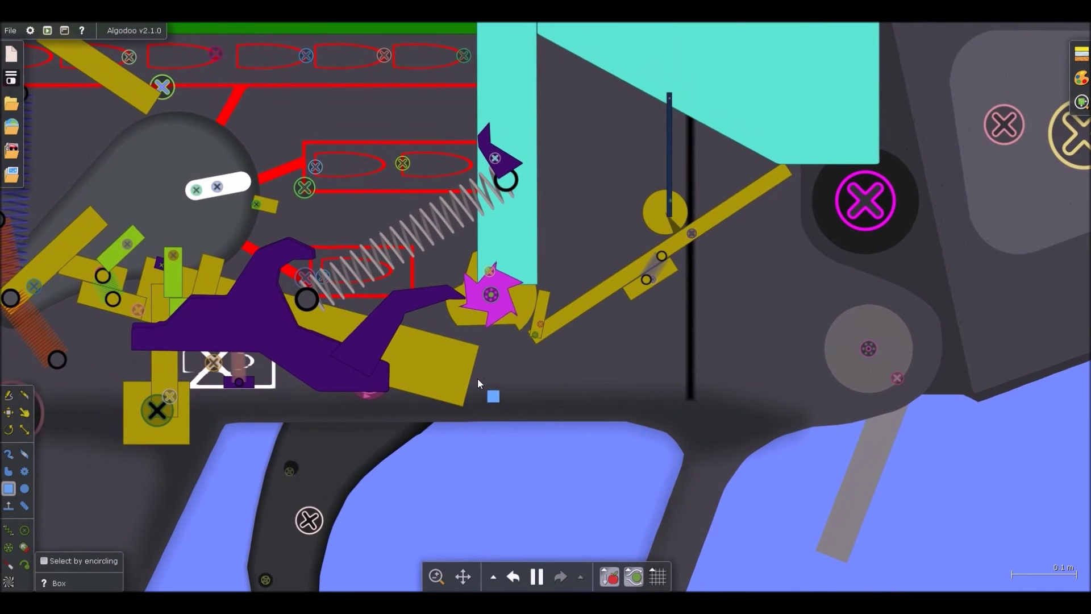
scroll(477, 377, down, 1)
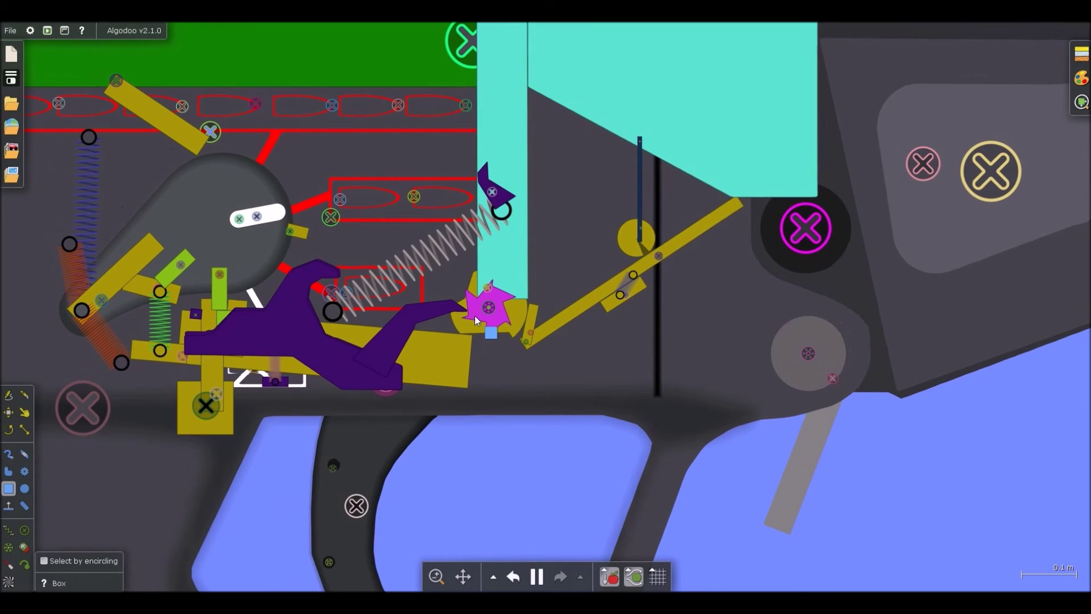
key(d)
drag(473, 318, 1090, 420)
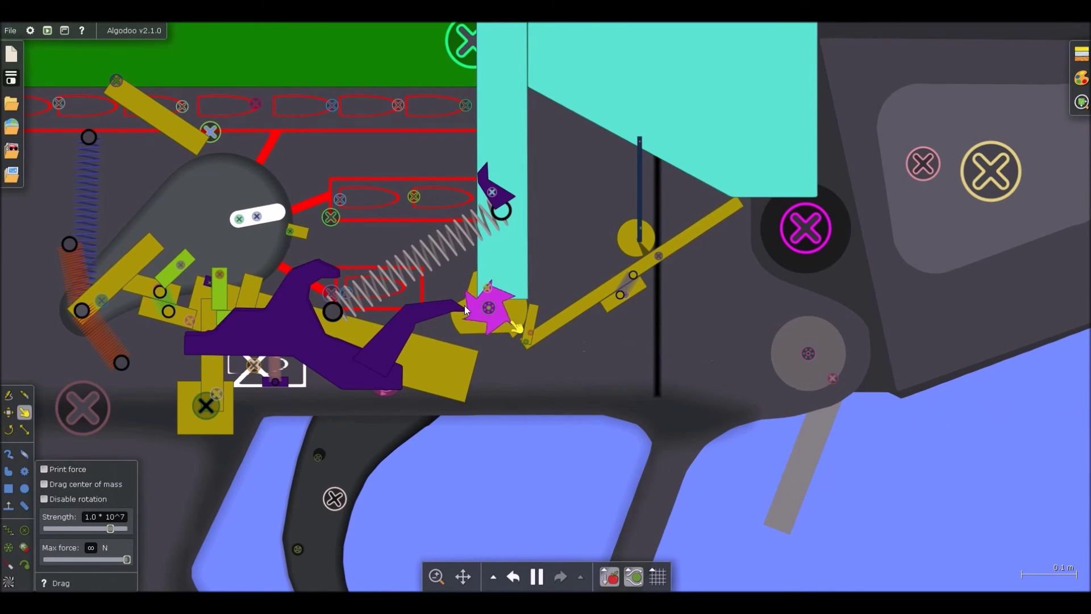
scroll(408, 305, up, 2)
drag(428, 322, 298, 141)
scroll(266, 168, down, 3)
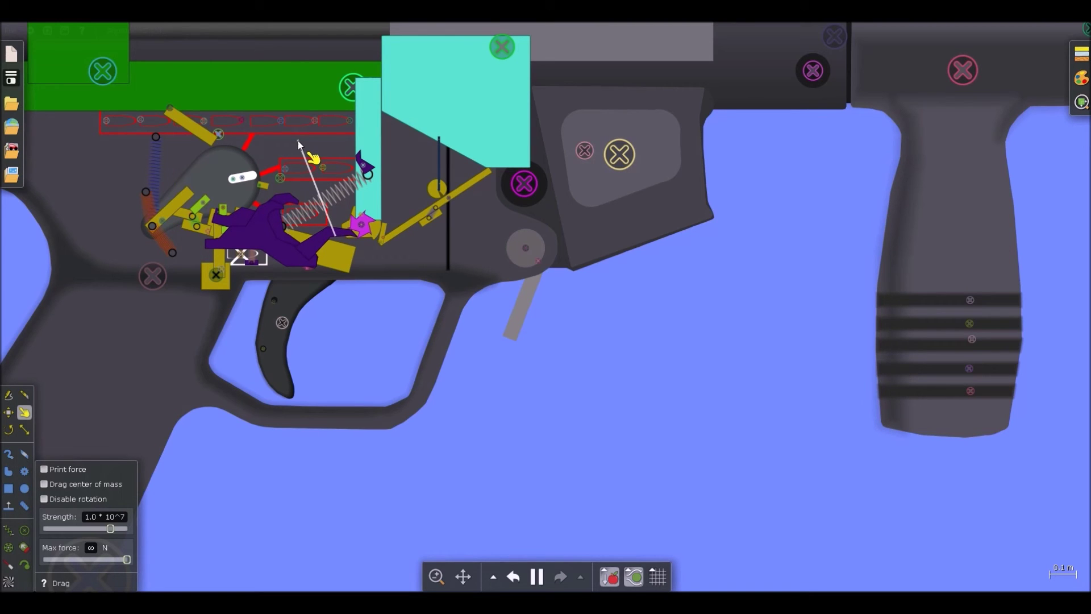
drag(298, 141, 297, 141)
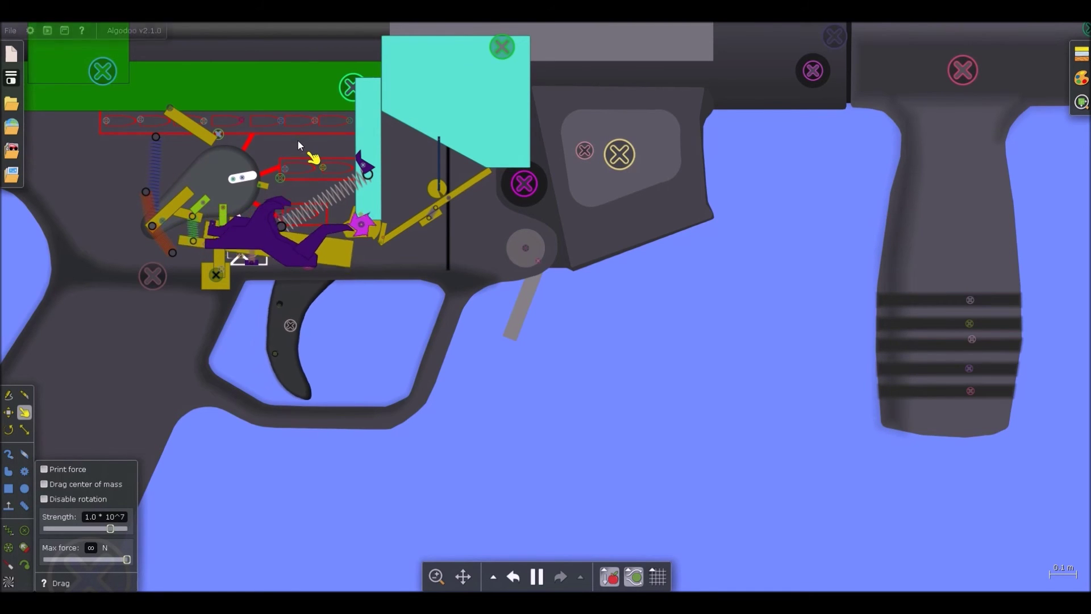
key(space)
Step: Rotate the magenta wheel by about 15° and move the purple arm slightly upward against its teeth
scroll(298, 159, up, 5)
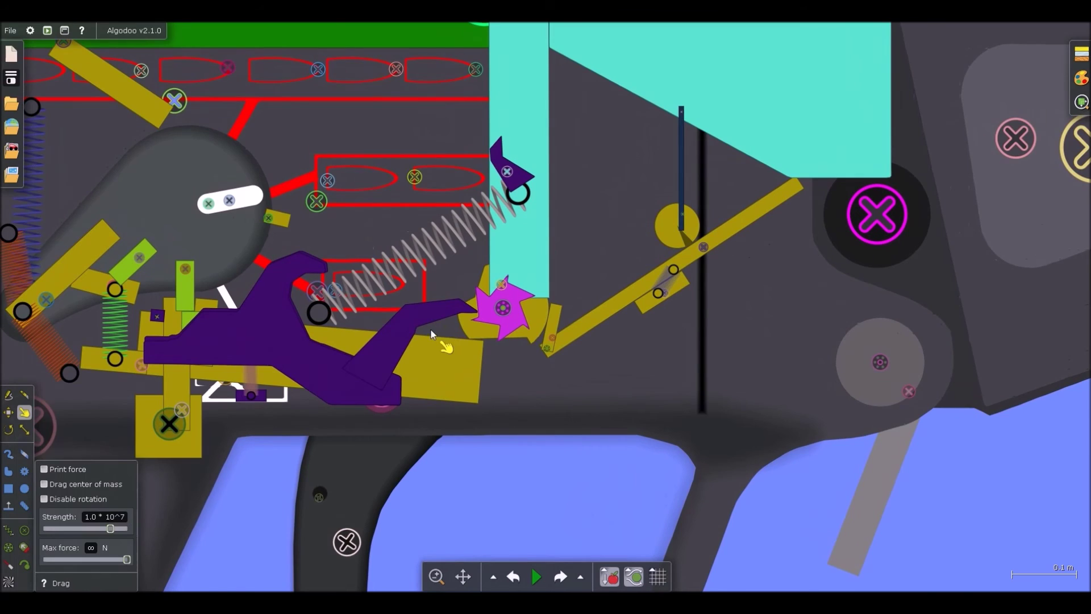
scroll(489, 312, up, 3)
key(b)
drag(523, 332, 506, 343)
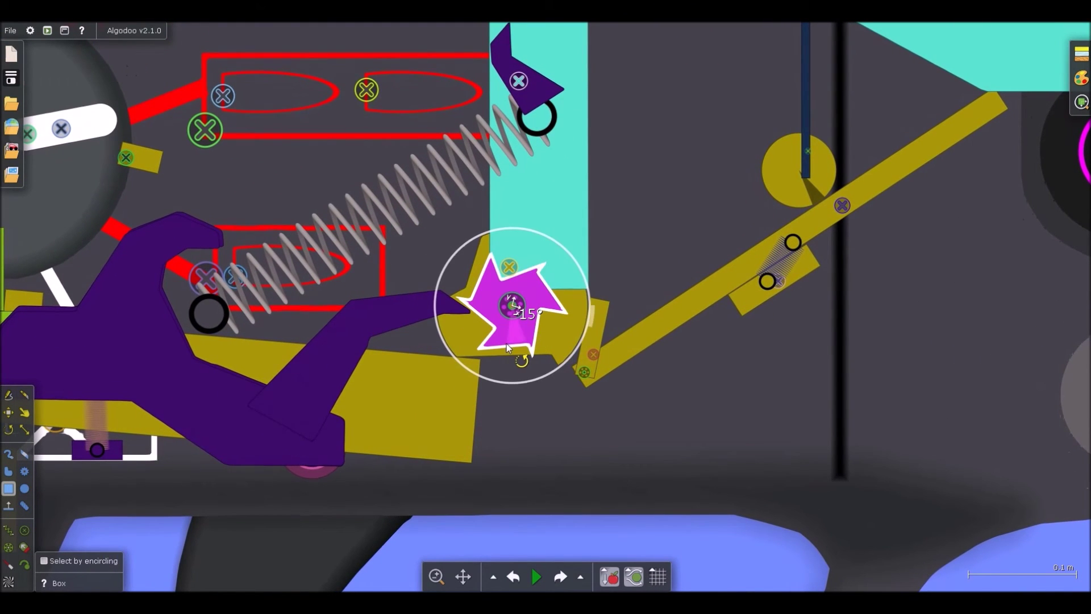
click(398, 317)
key(s)
drag(360, 292, 358, 260)
Step: Run the simulation briefly to test the repositioned arm, and undo back to the start
key(d)
scroll(335, 277, down, 2)
key(space)
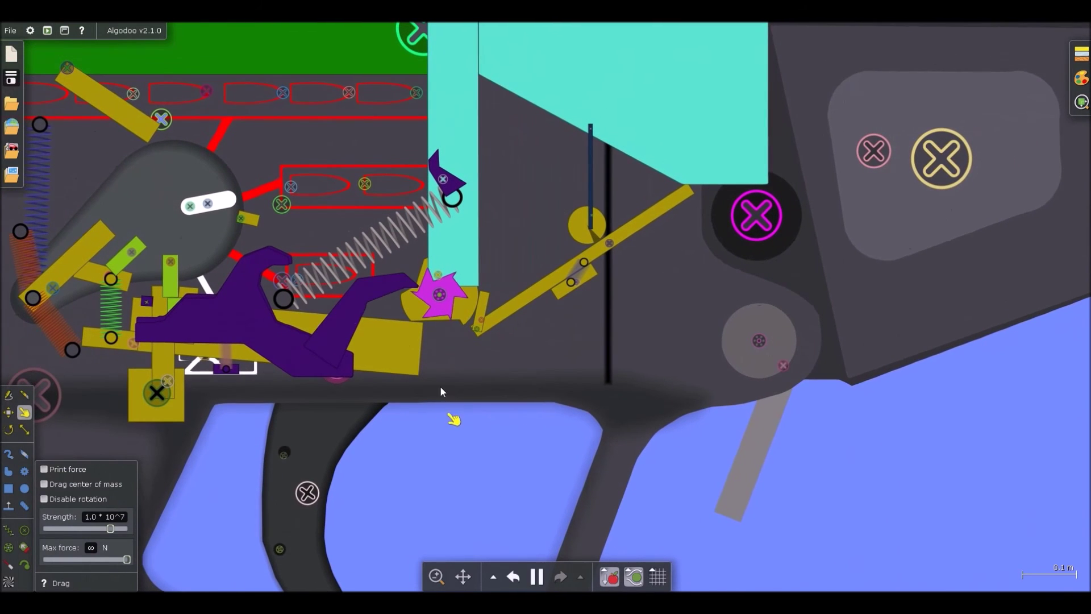
key(ctrl+z)
Step: Enable the motor on the magenta wheel's axle, leave the brake off, and set the motor torque to 210 Nm
key(b)
right_click(443, 296)
scroll(462, 371, up, 3)
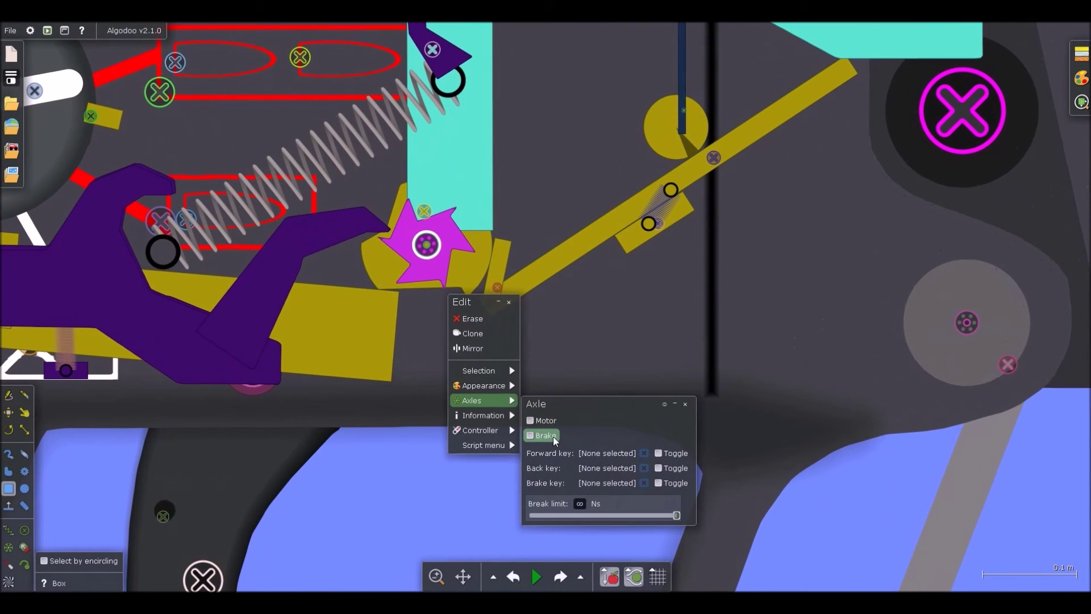
click(554, 435)
click(550, 425)
click(551, 414)
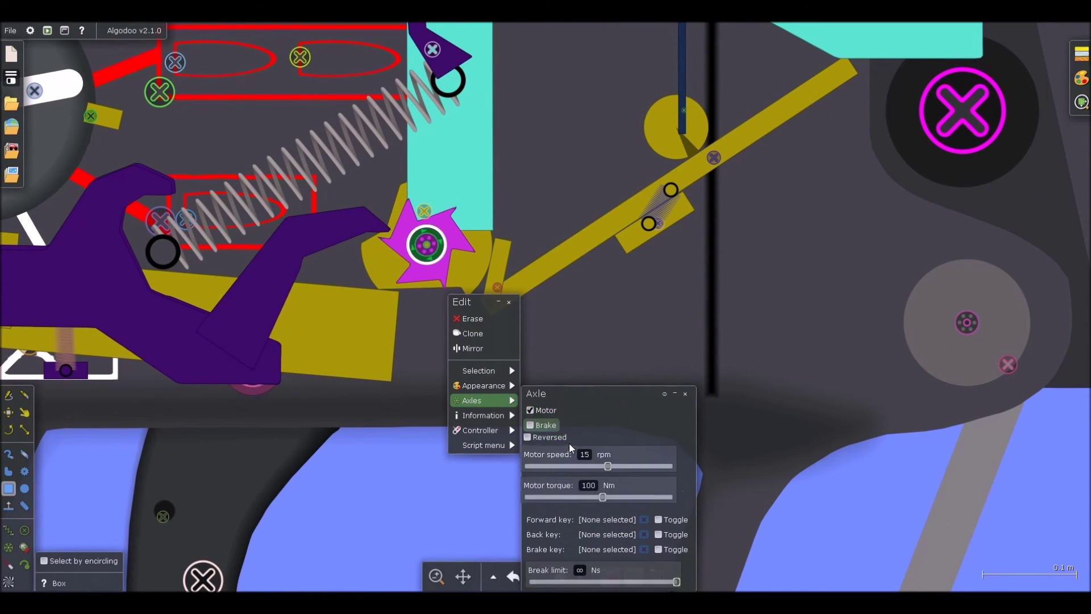
mouse_move(616, 500)
mouse_down()
mouse_move(632, 500)
mouse_move(616, 504)
mouse_up()
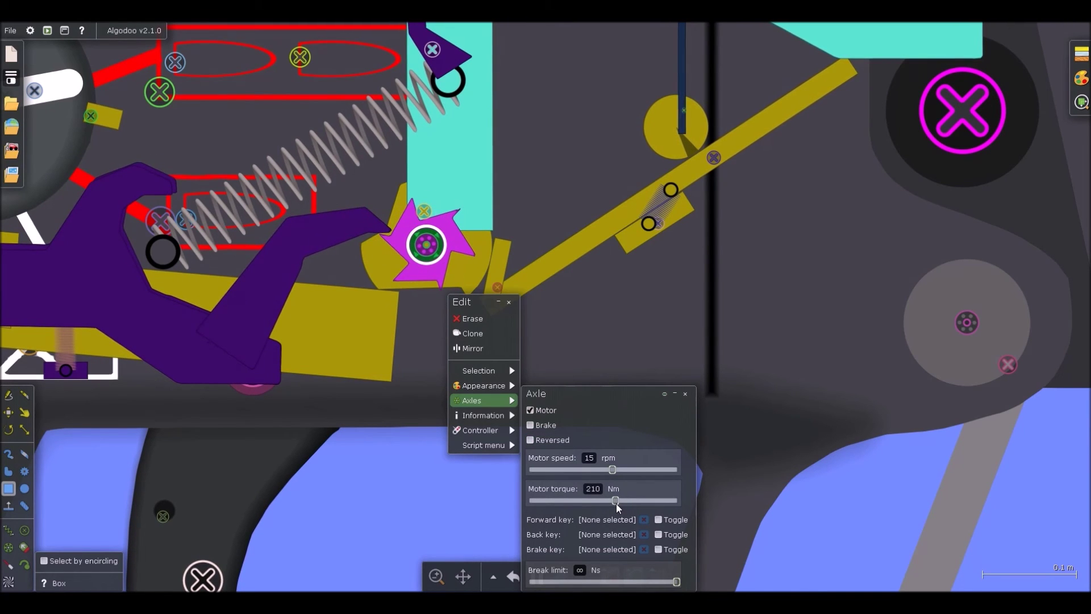
Step: Run the simulation to test the motorised wheel, pulling the surrounding parts and swinging the cyan bar down
scroll(458, 430, down, 3)
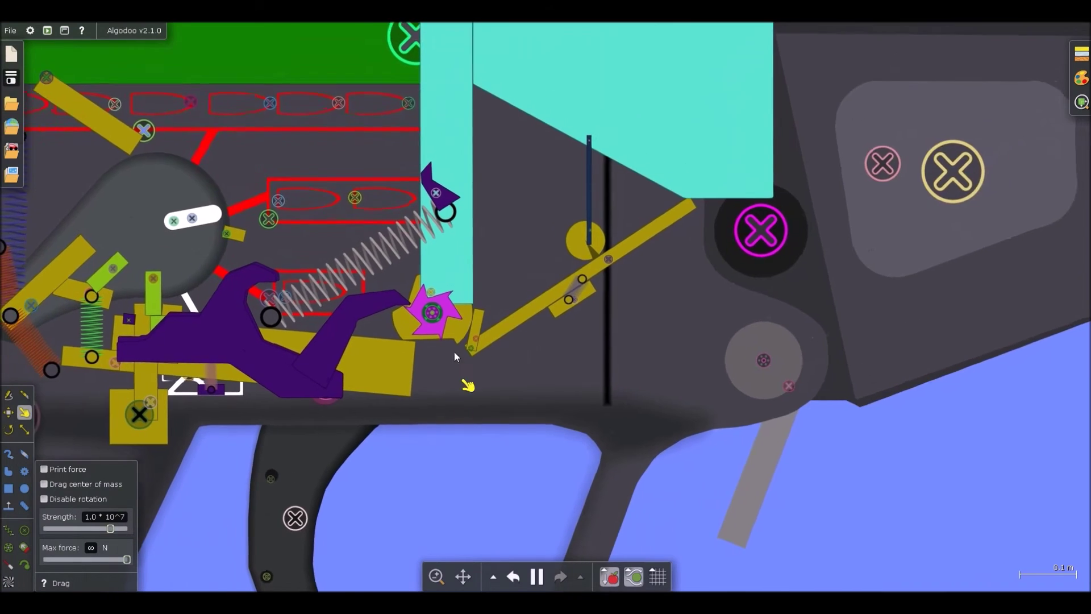
scroll(453, 359, down, 2)
scroll(448, 342, up, 4)
right_click(450, 346)
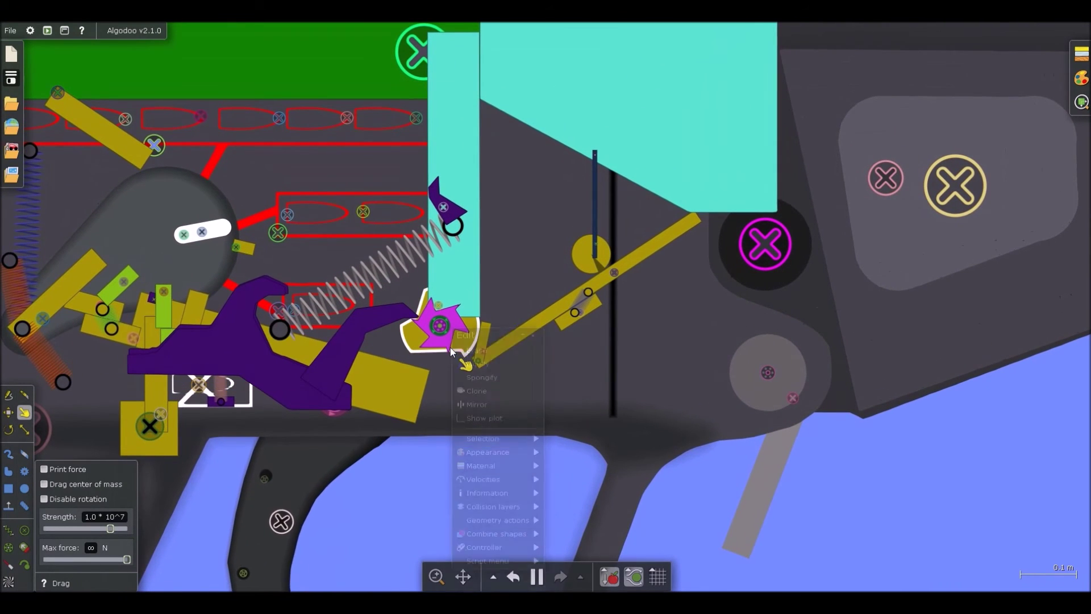
click(419, 473)
drag(527, 322, 796, 64)
scroll(884, 49, down, 1)
scroll(673, 185, down, 2)
scroll(491, 307, up, 2)
scroll(481, 331, down, 2)
drag(482, 335, 580, 544)
drag(502, 193, 188, 369)
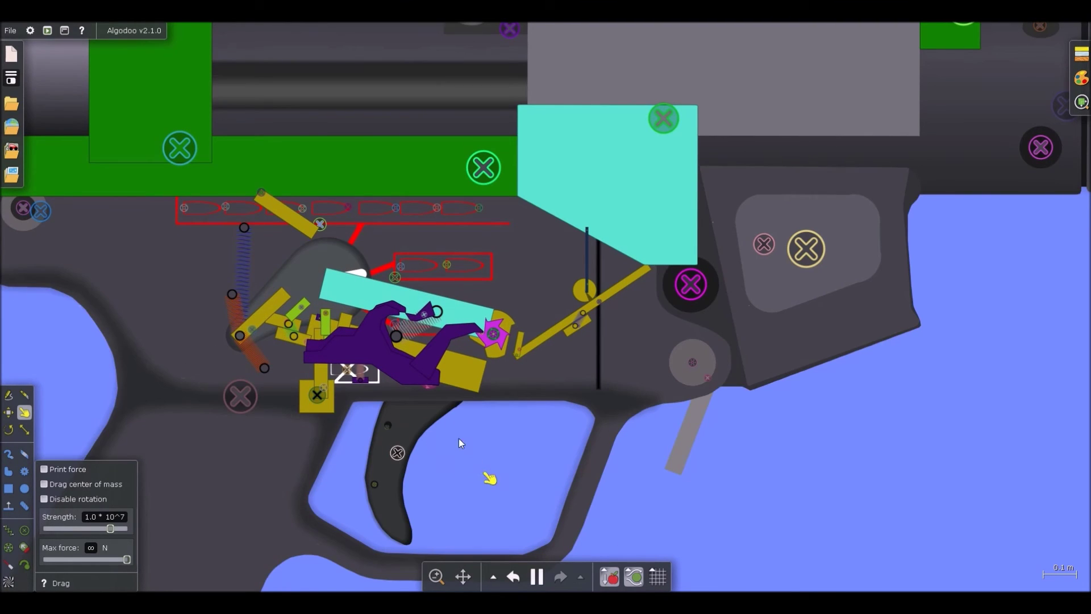
Step: Examine the contact between the arm tip and the wheel's teeth up close, pull the wheel round, and pause
scroll(494, 358, up, 10)
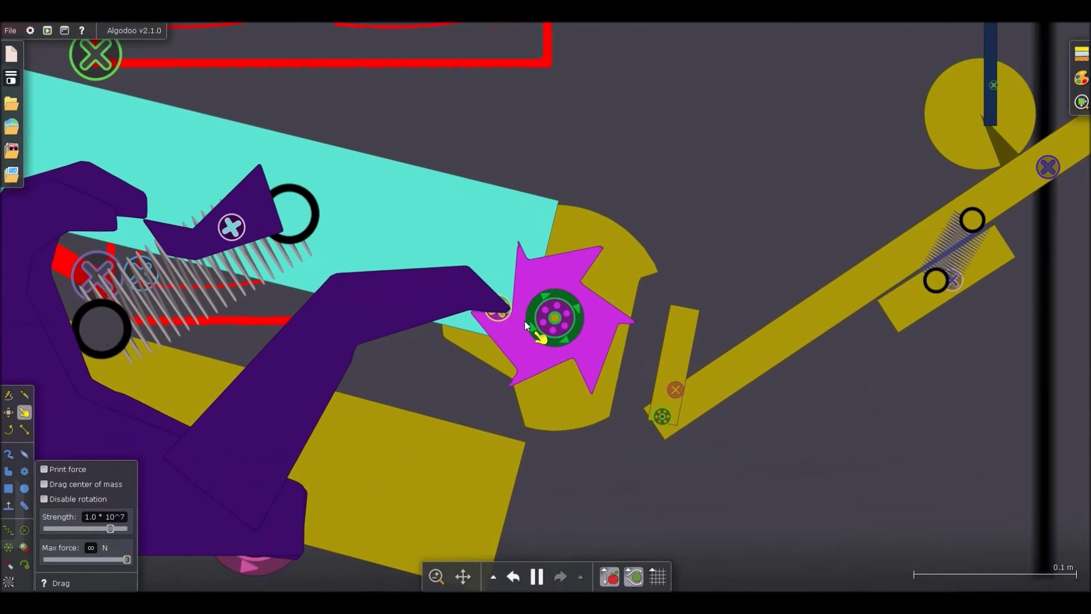
scroll(516, 331, up, 2)
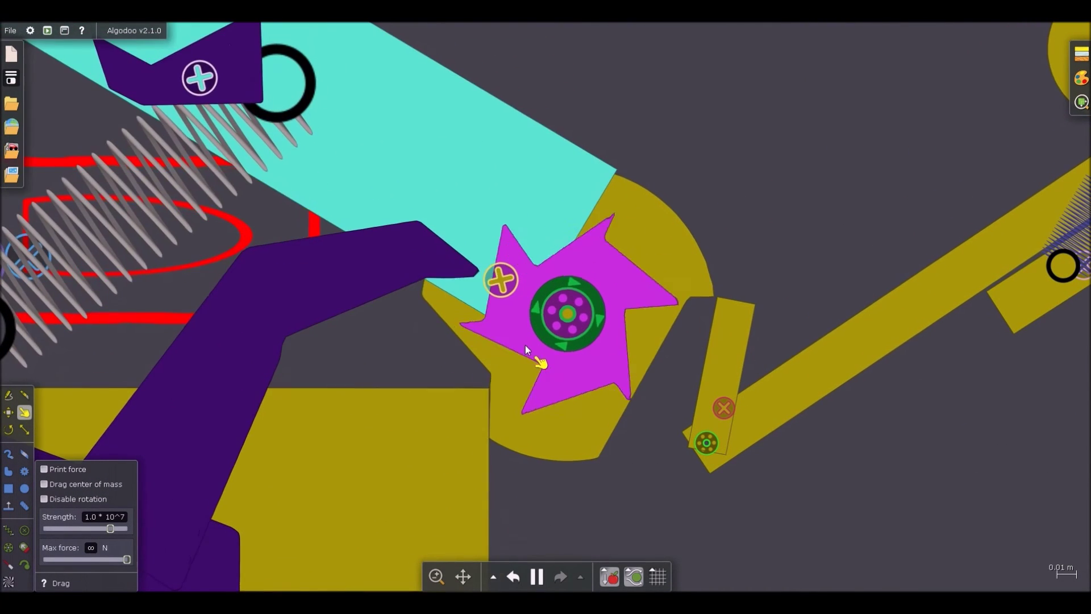
scroll(530, 334, down, 3)
drag(513, 323, 479, 343)
key(space)
Step: Enlarge the magenta wheel slightly about its centre with the Scale tool
key(c)
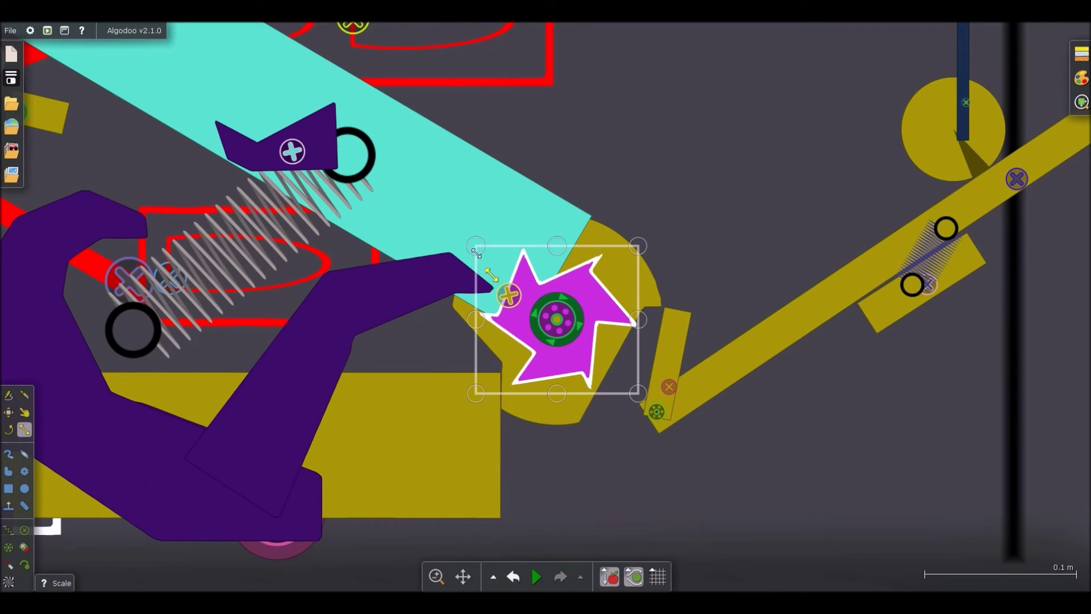
drag(476, 252, 453, 227)
key(b)
Step: Run the simulation, pull the mechanism's parts to test the enlarged wheel against the arm, and pause
key(space)
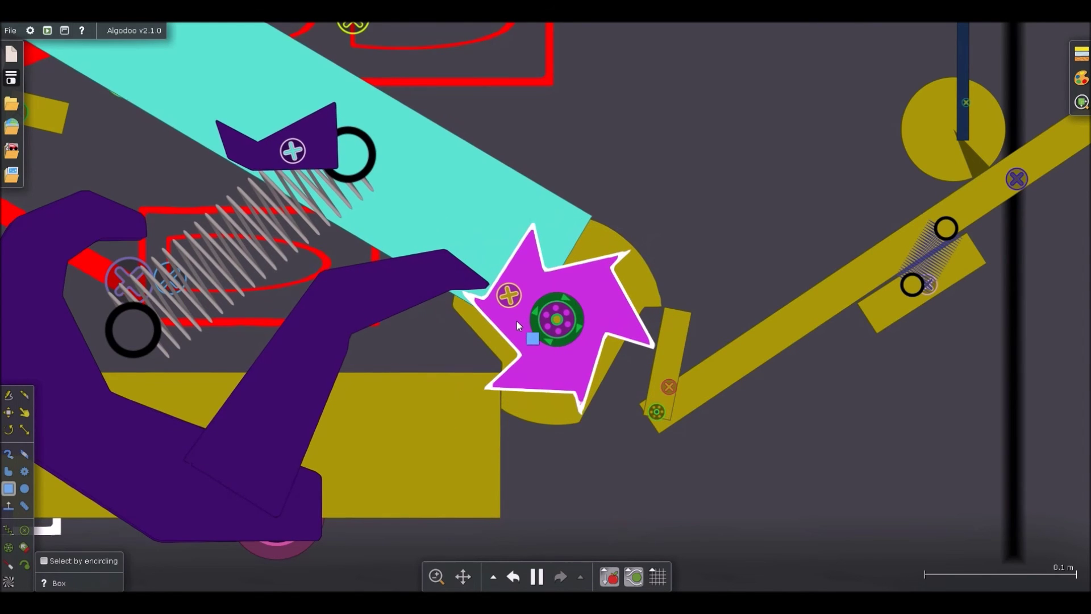
scroll(516, 321, down, 5)
key(g)
scroll(509, 309, down, 3)
scroll(516, 310, up, 2)
drag(531, 367, 1038, 50)
drag(573, 379, 875, 306)
scroll(414, 396, down, 3)
scroll(472, 329, up, 5)
scroll(472, 328, up, 3)
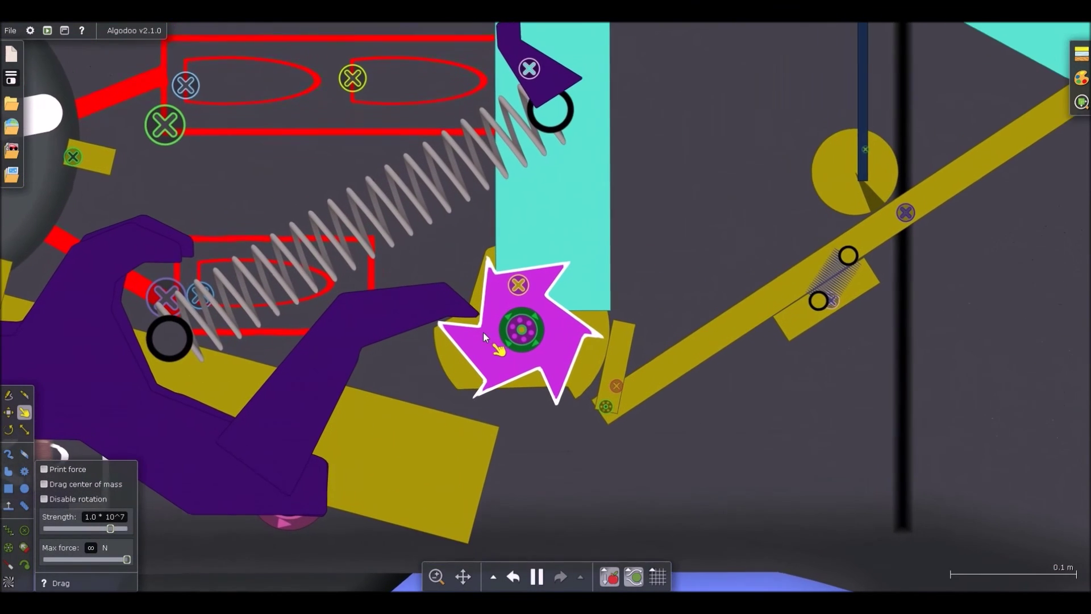
key(space)
Step: Reshape the tip of the purple arm next to the magenta wheel with the Knife
key(k)
scroll(468, 321, up, 3)
mouse_move(494, 316)
mouse_down()
mouse_move(431, 285)
mouse_move(333, 305)
mouse_move(253, 436)
mouse_up()
ctrl+click(248, 338)
drag(249, 341, 292, 309)
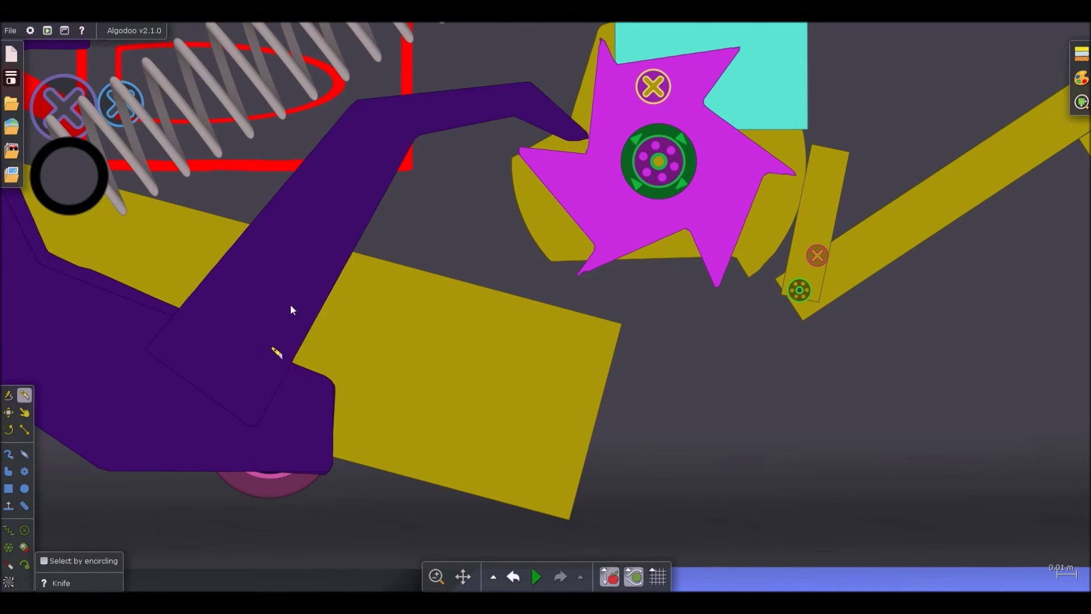
Step: Run the simulation and swing the cyan bar down repeatedly to test the recut arm tip against the wheel
scroll(307, 298, down, 3)
key(space)
scroll(452, 195, up, 3)
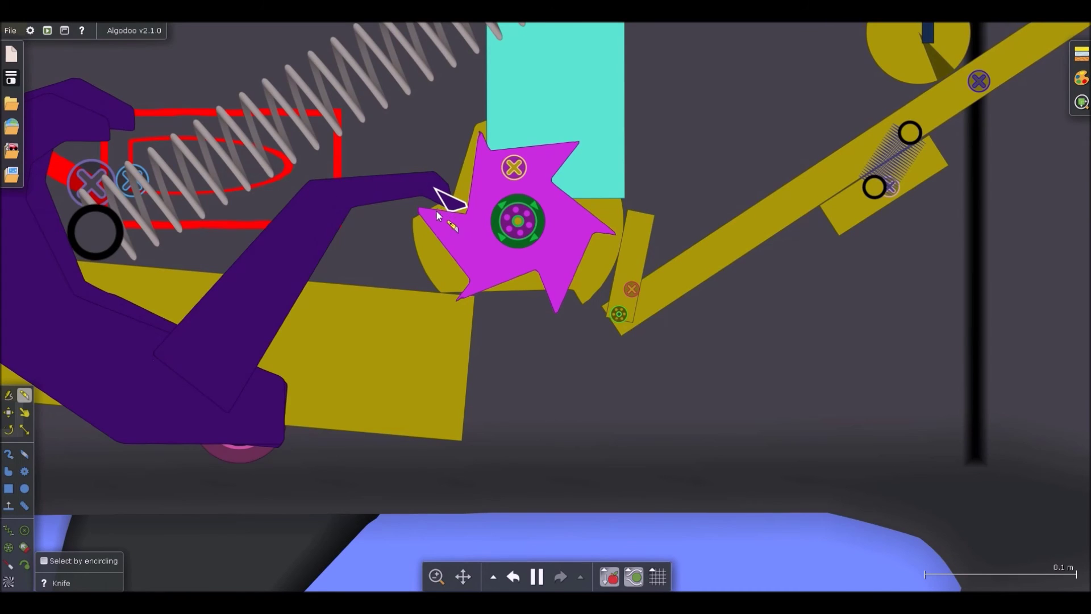
scroll(452, 210, down, 4)
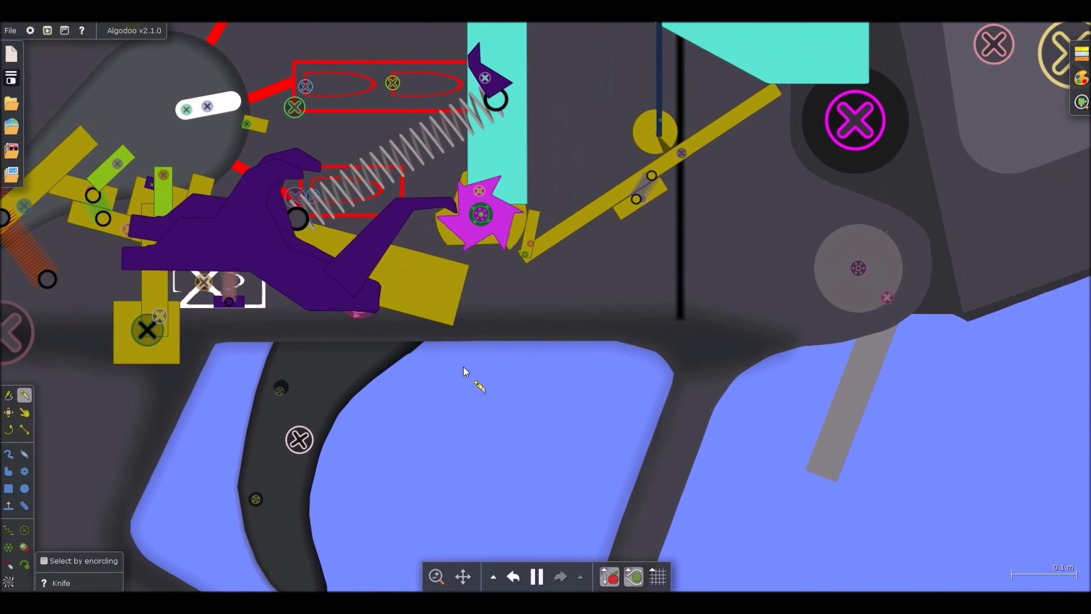
scroll(494, 113, down, 3)
key(d)
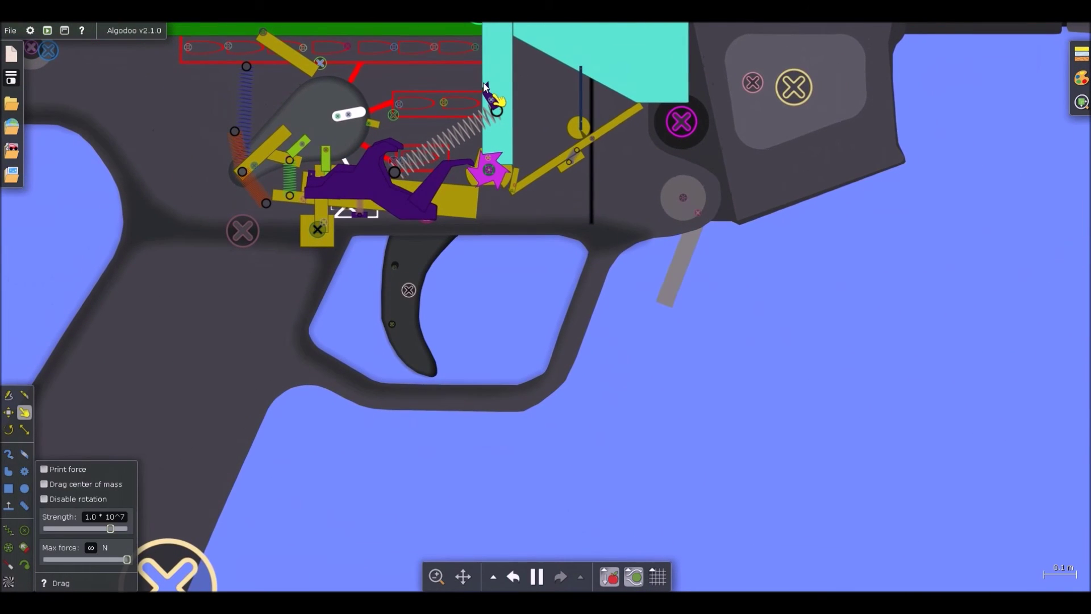
scroll(481, 87, down, 1)
drag(333, 95, 265, 130)
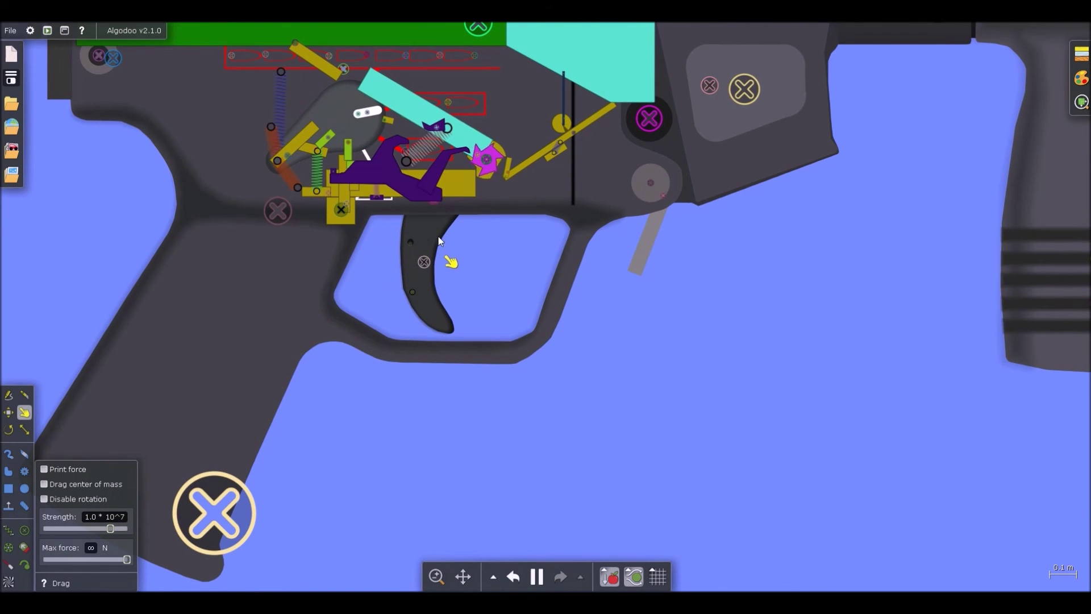
scroll(468, 182, up, 1)
scroll(468, 170, down, 2)
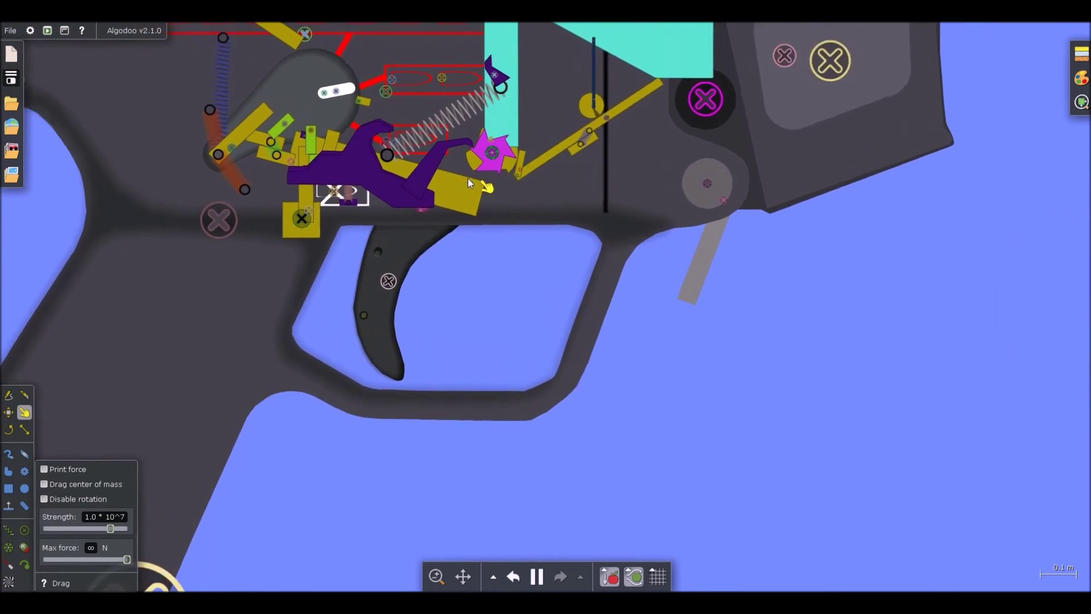
drag(489, 38, 349, 162)
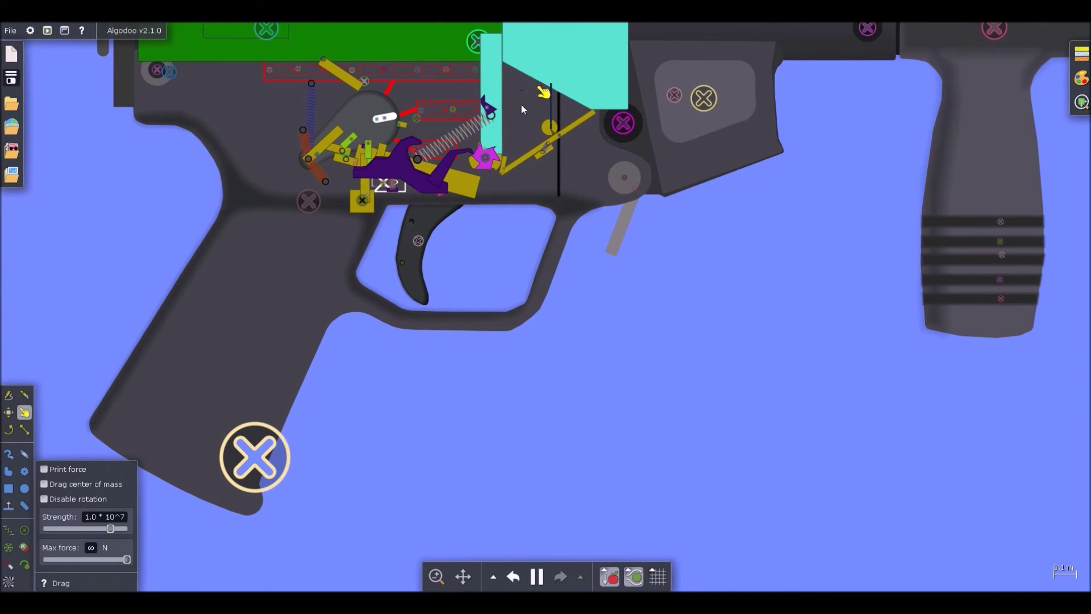
Step: Pull the gun's upper parts rearward in the running simulation to test the whole mechanism's cycling
scroll(521, 91, down, 5)
drag(525, 54, 384, 68)
scroll(467, 164, up, 2)
scroll(492, 136, down, 2)
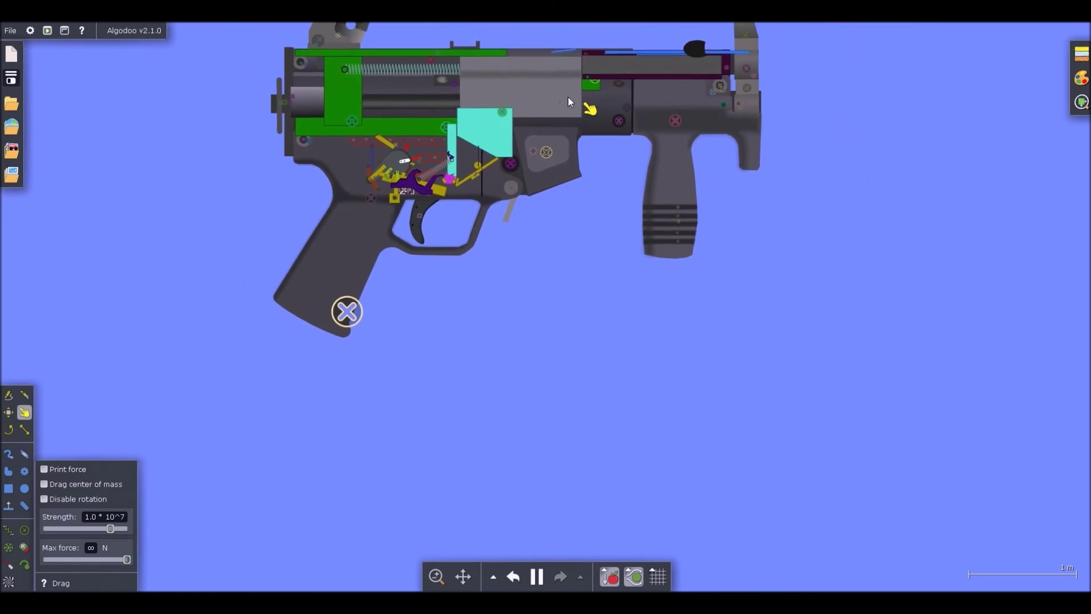
scroll(574, 91, up, 1)
scroll(403, 183, up, 3)
scroll(441, 212, down, 3)
drag(733, 64, 606, 149)
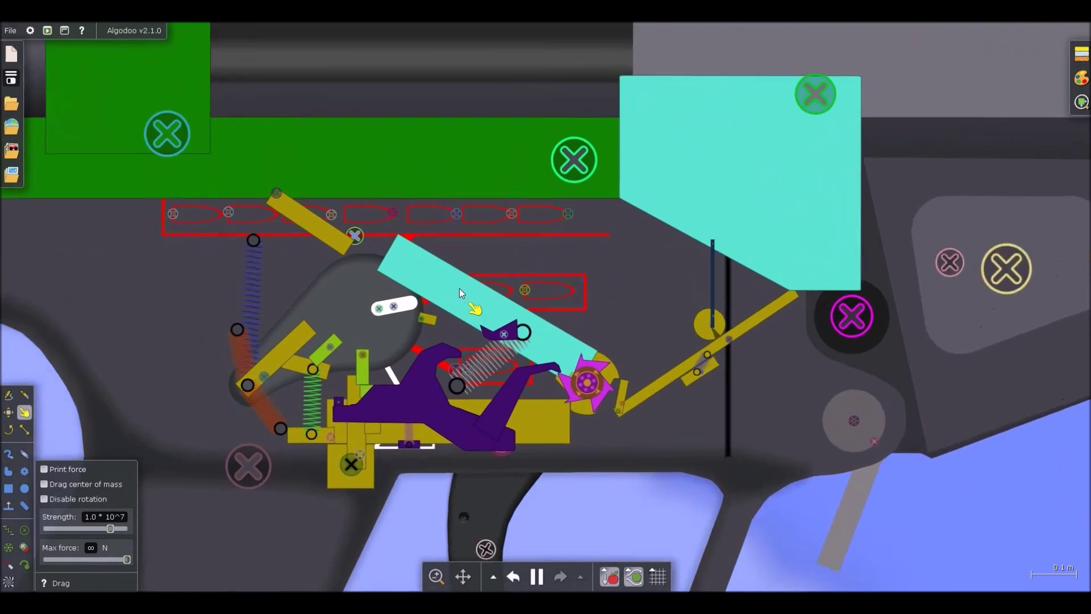
Step: Examine the arm tip and wheel with the cyan bar lowered, and pull the purple lever and the bar to test the ratchet again
scroll(459, 288, up, 2)
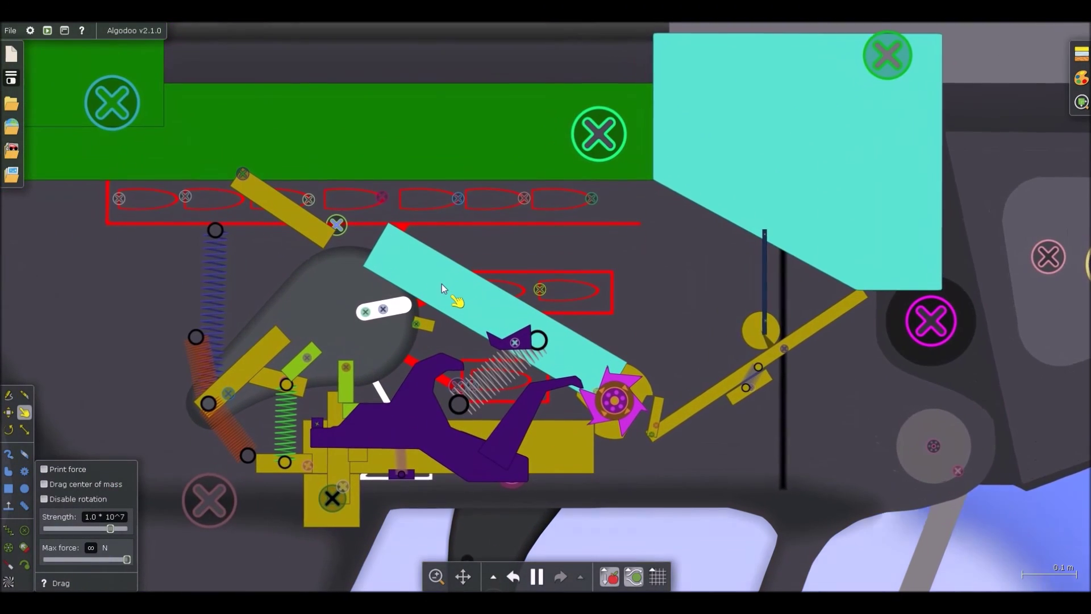
scroll(598, 405, up, 4)
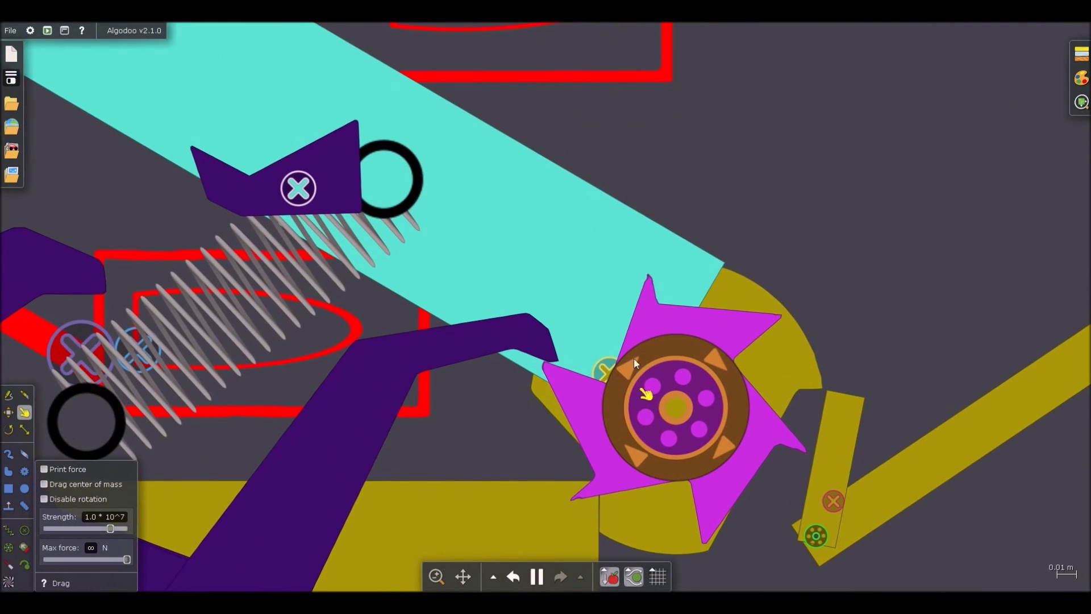
scroll(657, 311, down, 7)
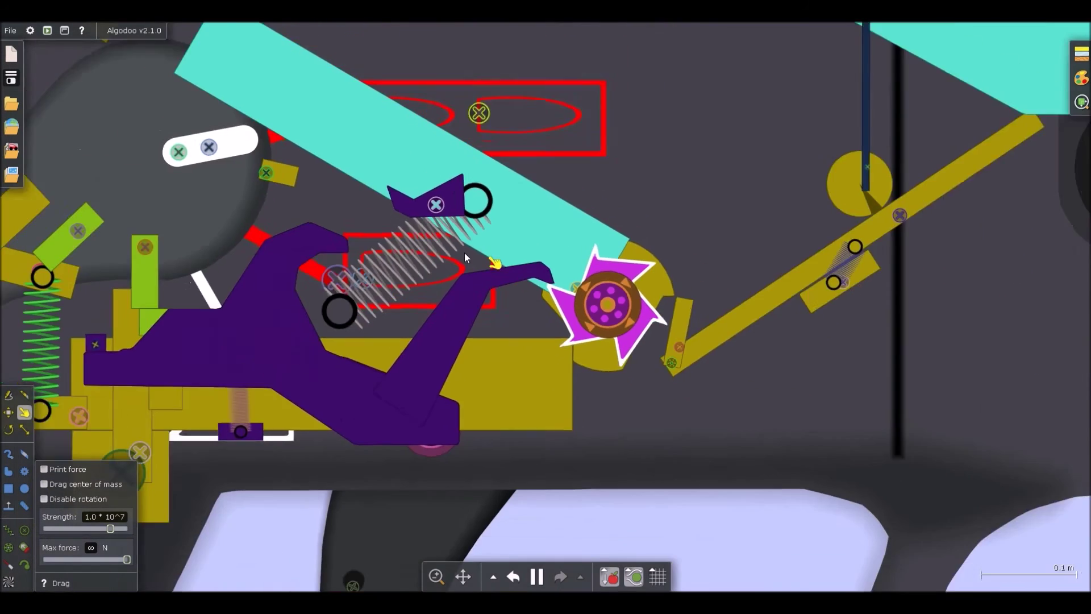
scroll(456, 286, up, 2)
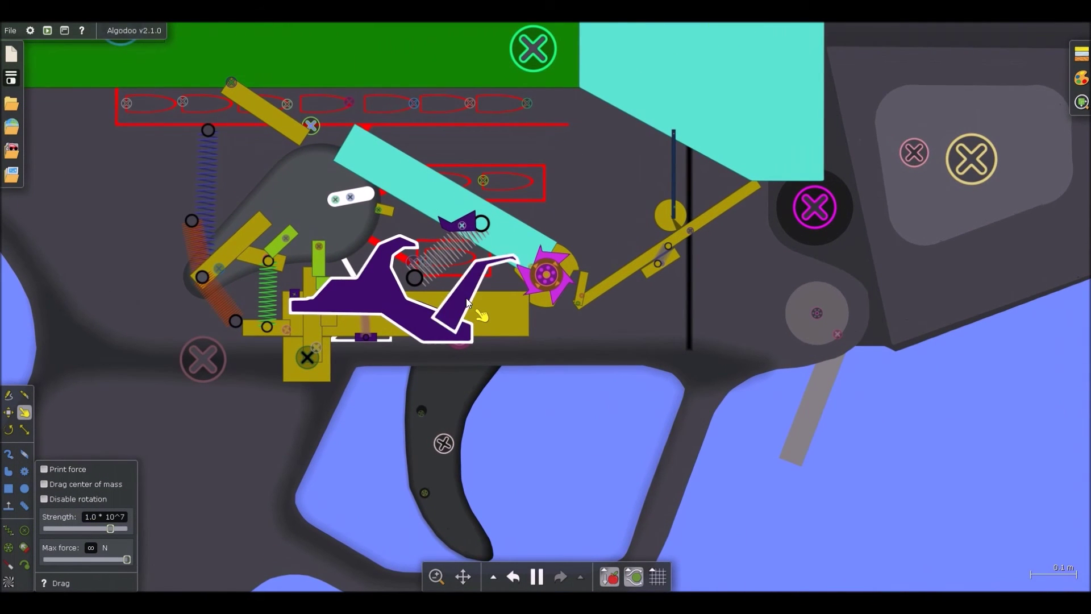
drag(466, 297, 210, 239)
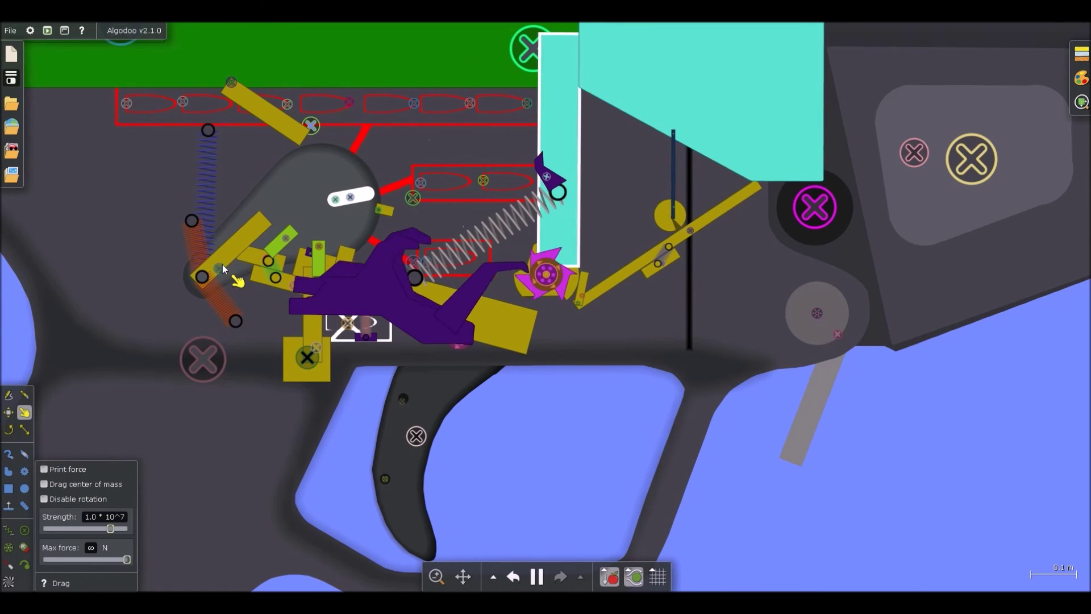
scroll(509, 284, down, 3)
drag(517, 184, 304, 253)
scroll(482, 279, up, 6)
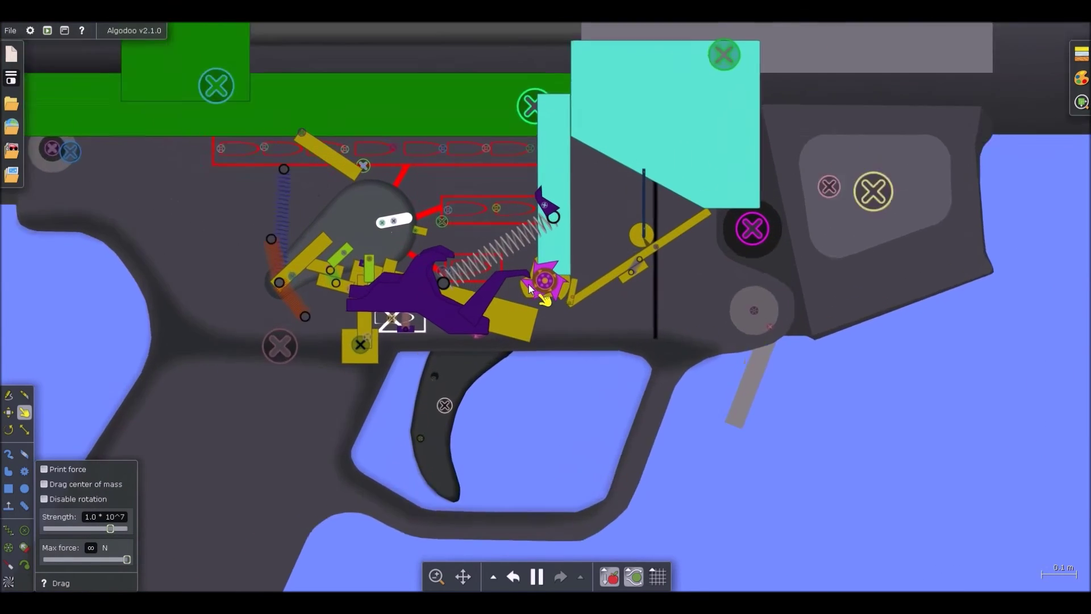
Step: Switch off the motor on the magenta wheel's axle and swing the cyan bar down to test the wheel unpowered
right_click(562, 281)
mouse_move(597, 392)
click(647, 410)
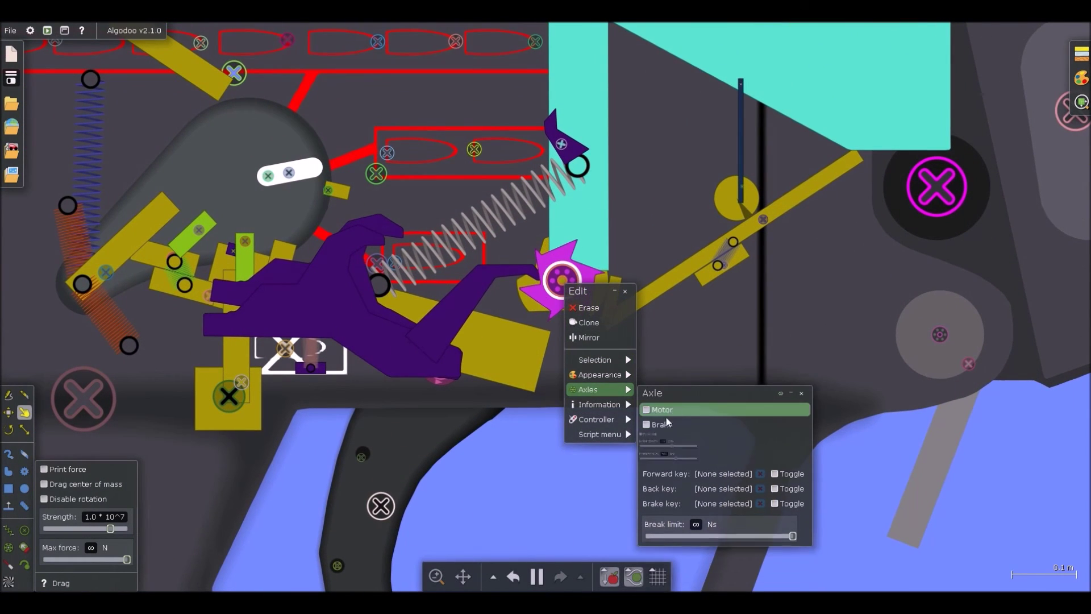
scroll(534, 245, down, 3)
drag(571, 71, 100, 281)
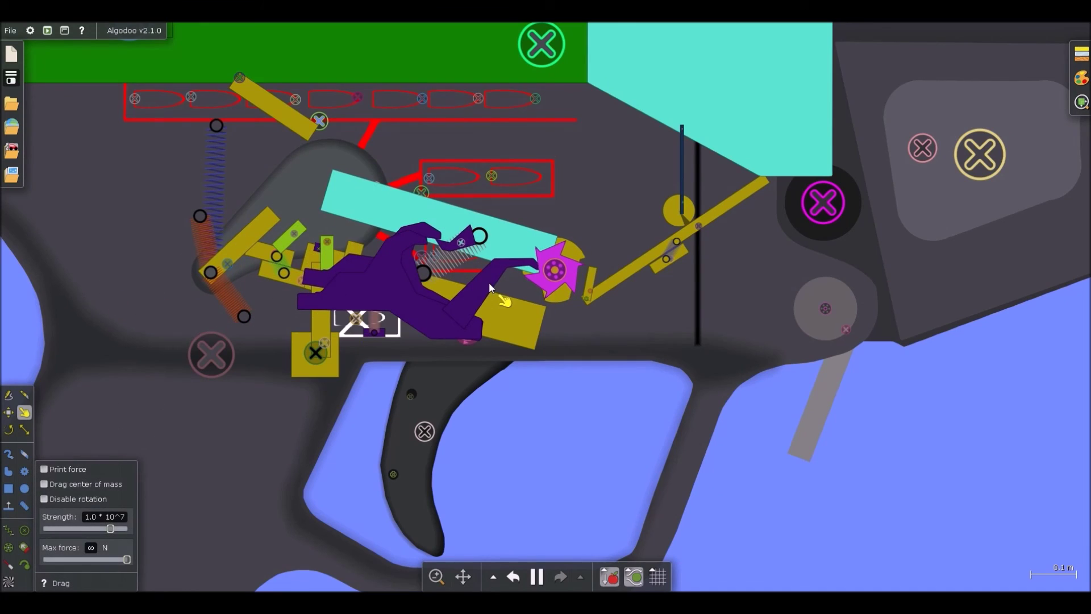
Step: Repeat the test by nudging the wheel and lowering the cyan bar, pausing to examine how the arm tip meets the teeth
scroll(431, 268, up, 5)
scroll(432, 265, down, 7)
scroll(578, 311, up, 1)
drag(561, 322, 583, 327)
scroll(568, 423, down, 6)
drag(563, 150, 238, 319)
key(space)
key(b)
scroll(541, 316, up, 5)
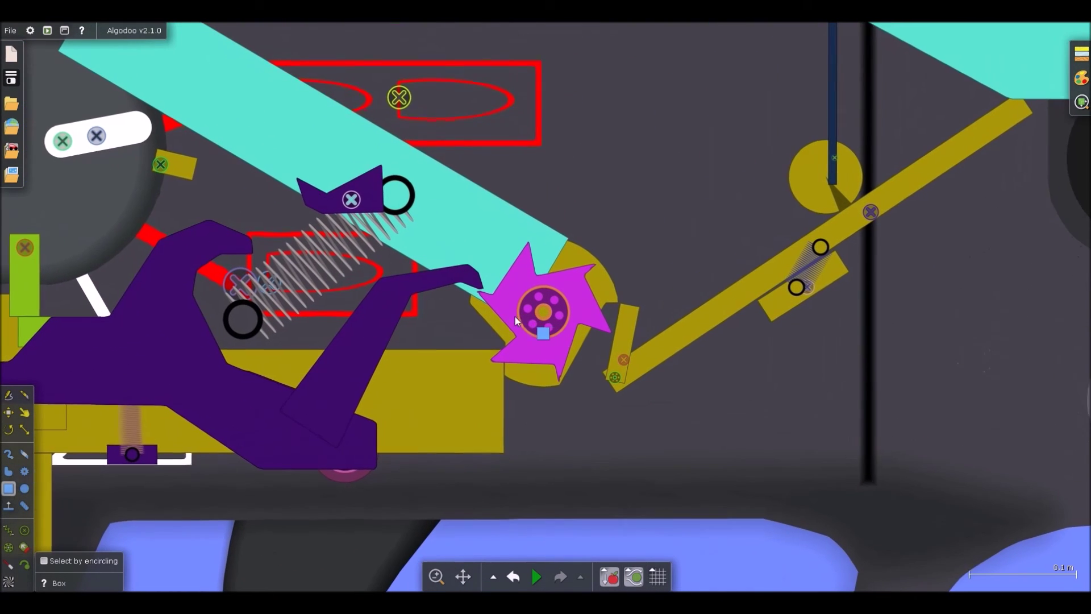
click(498, 357)
scroll(512, 366, down, 5)
key(space)
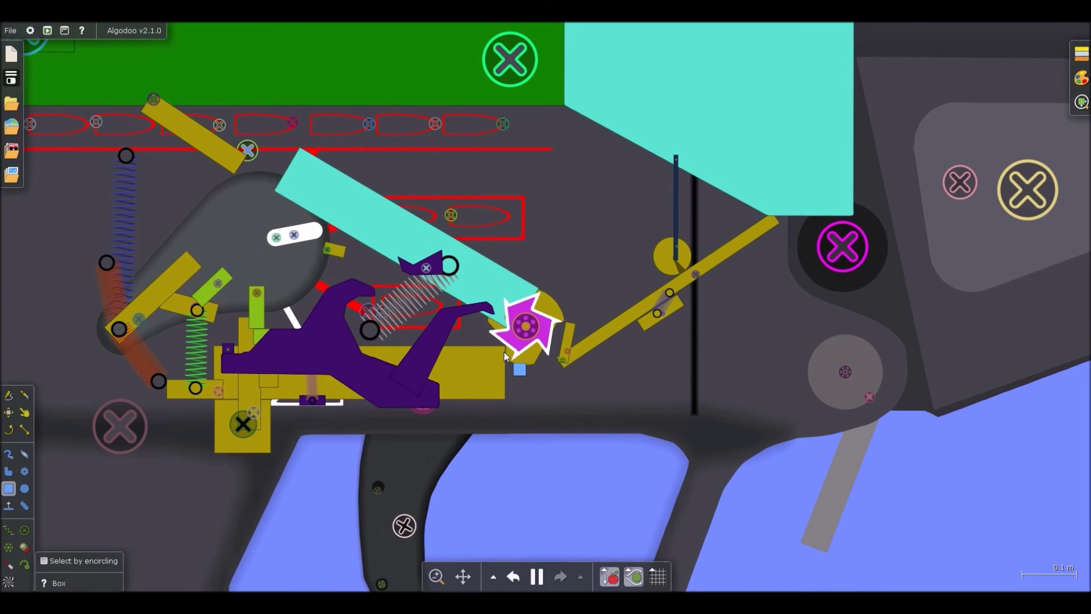
key(space)
Step: Rotate the magenta wheel by 60° about its axle to compare its teeth, and turn on the grid
scroll(519, 333, up, 6)
key(c)
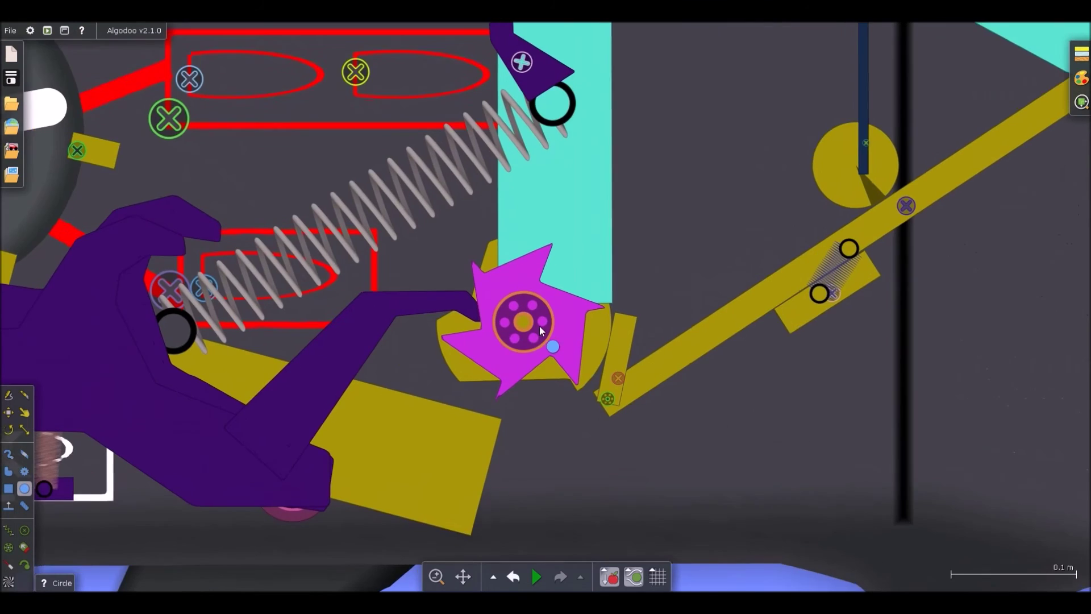
scroll(538, 329, down, 6)
scroll(555, 329, up, 6)
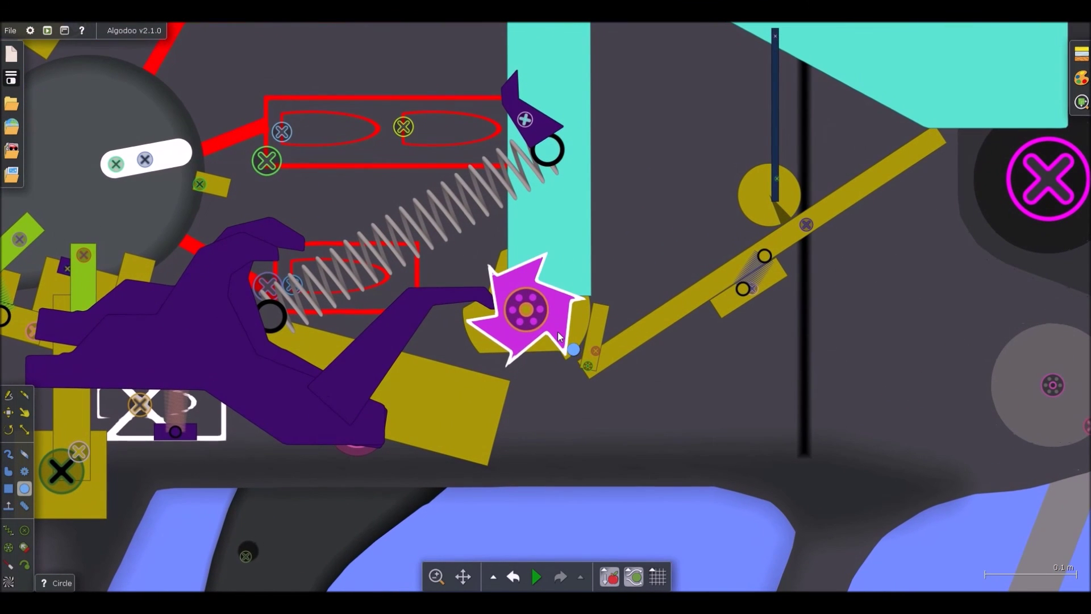
click(558, 333)
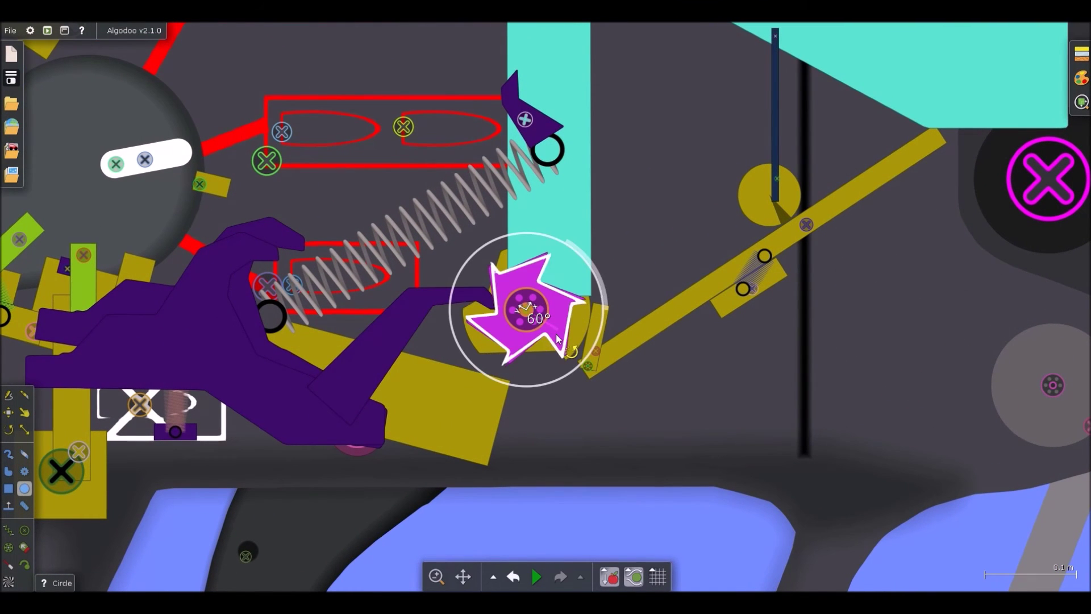
mouse_move(518, 348)
mouse_down()
mouse_move(500, 343)
mouse_move(507, 352)
mouse_up()
click(657, 576)
scroll(568, 363, up, 4)
scroll(505, 341, down, 4)
key(b)
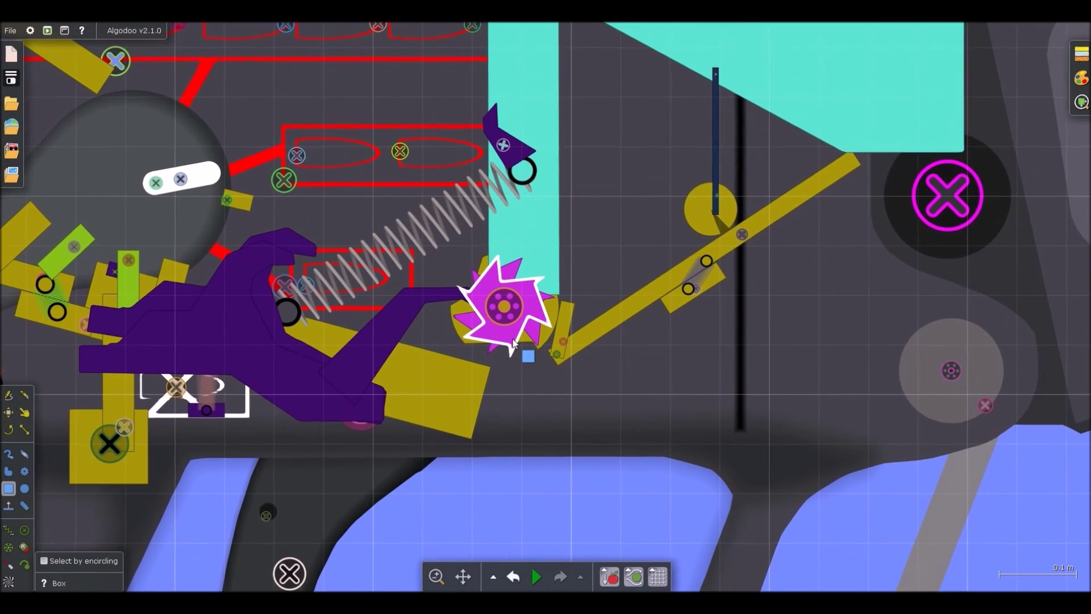
scroll(508, 301, up, 3)
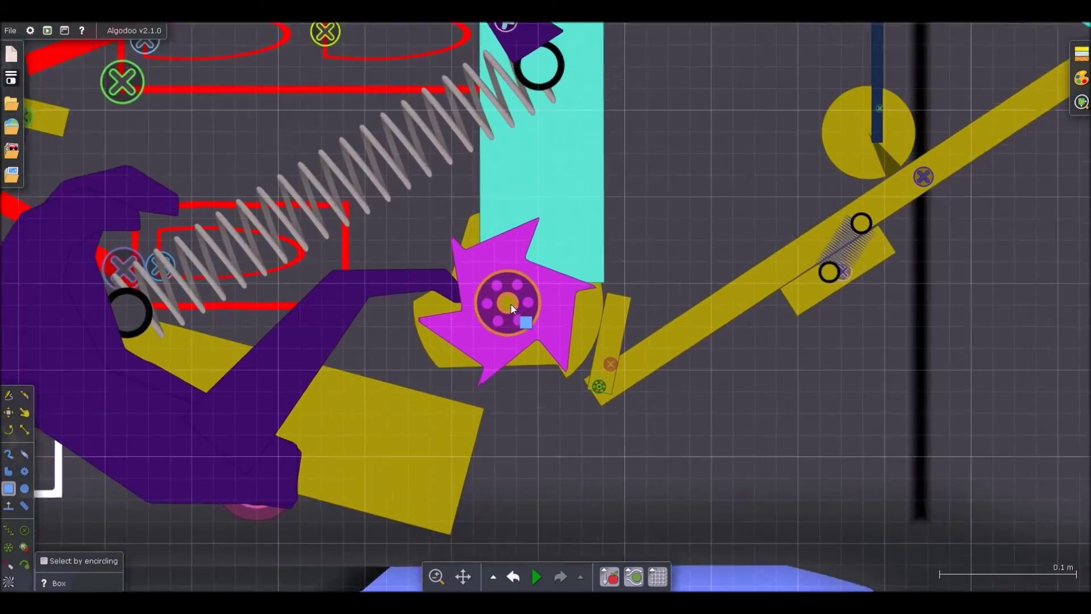
Step: Draw a circle with a radius of about 0.06 m in the trigger guard opening, centred on a grid point
scroll(515, 295, down, 6)
key(f)
key(c)
scroll(504, 421, up, 3)
drag(492, 414, 592, 443)
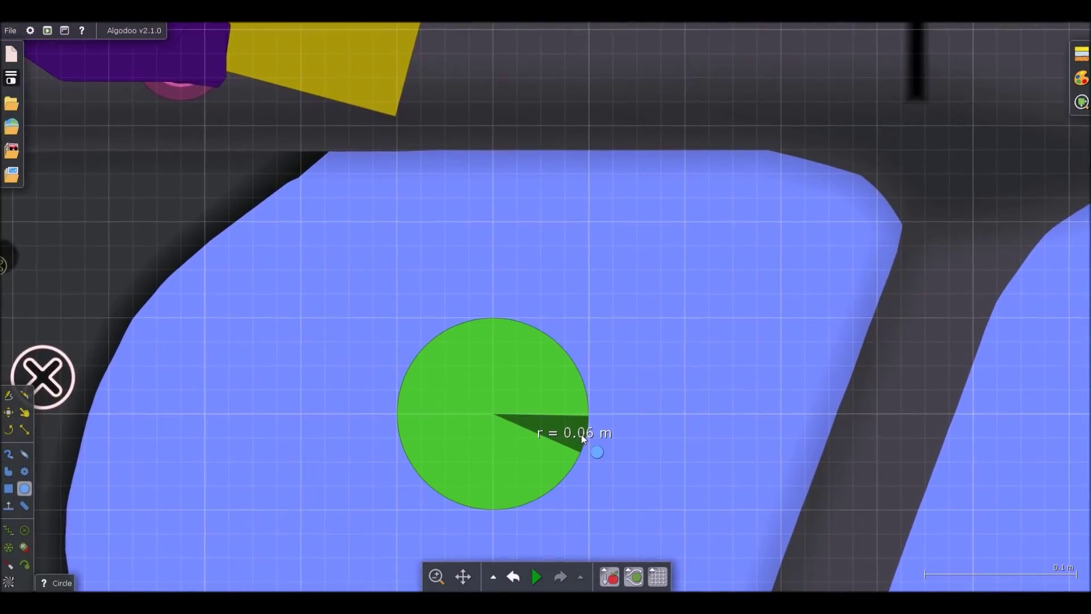
scroll(511, 382, up, 4)
click(493, 309)
Step: Cut the green circle into an evenly spaced six-tooth ratchet star with the Knife and delete the offcuts
key(k)
mouse_move(492, 267)
mouse_down()
mouse_move(494, 377)
mouse_move(694, 369)
mouse_up()
scroll(494, 299, down, 3)
scroll(496, 483, up, 3)
mouse_move(494, 501)
mouse_down()
mouse_move(489, 390)
mouse_move(497, 407)
mouse_move(357, 402)
mouse_up()
drag(524, 405, 554, 335)
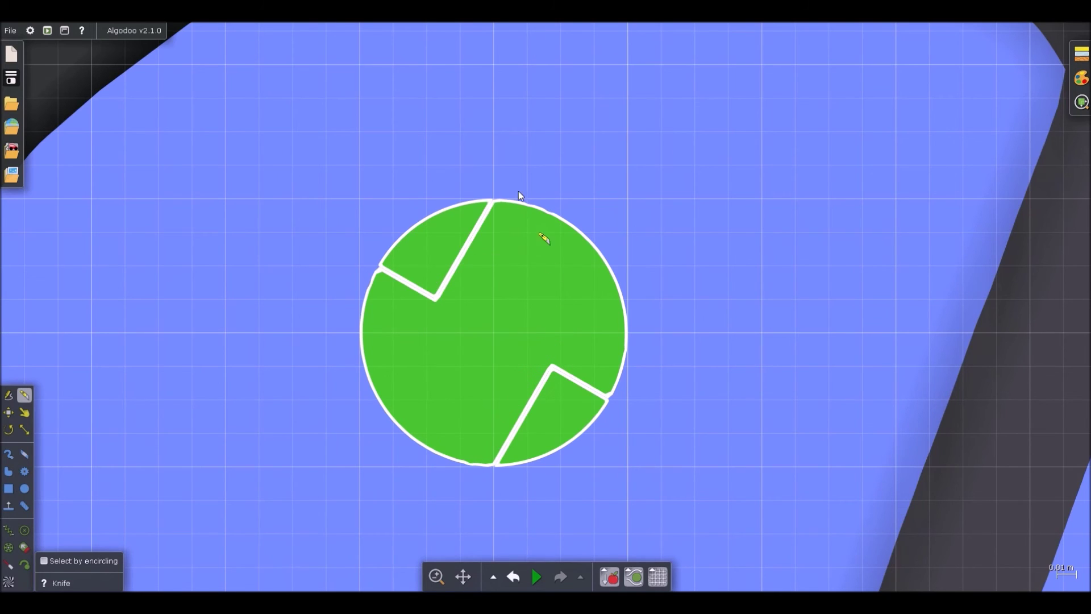
mouse_move(493, 165)
mouse_down()
mouse_move(492, 252)
mouse_move(638, 267)
mouse_up()
mouse_move(493, 500)
mouse_down()
mouse_move(500, 418)
mouse_move(428, 417)
mouse_move(490, 401)
mouse_move(540, 333)
mouse_up()
mouse_move(493, 164)
mouse_down()
mouse_move(496, 264)
mouse_move(636, 266)
mouse_up()
mouse_move(493, 500)
mouse_down()
mouse_move(502, 412)
mouse_move(358, 412)
mouse_up()
key(Delete)
Step: Set the green star's density to 100000 kg/m² and reduce its friction and restitution to the minimum
mouse_move(530, 358)
mouse_down()
mouse_move(531, 342)
mouse_move(526, 357)
mouse_up()
right_click(527, 357)
mouse_move(568, 478)
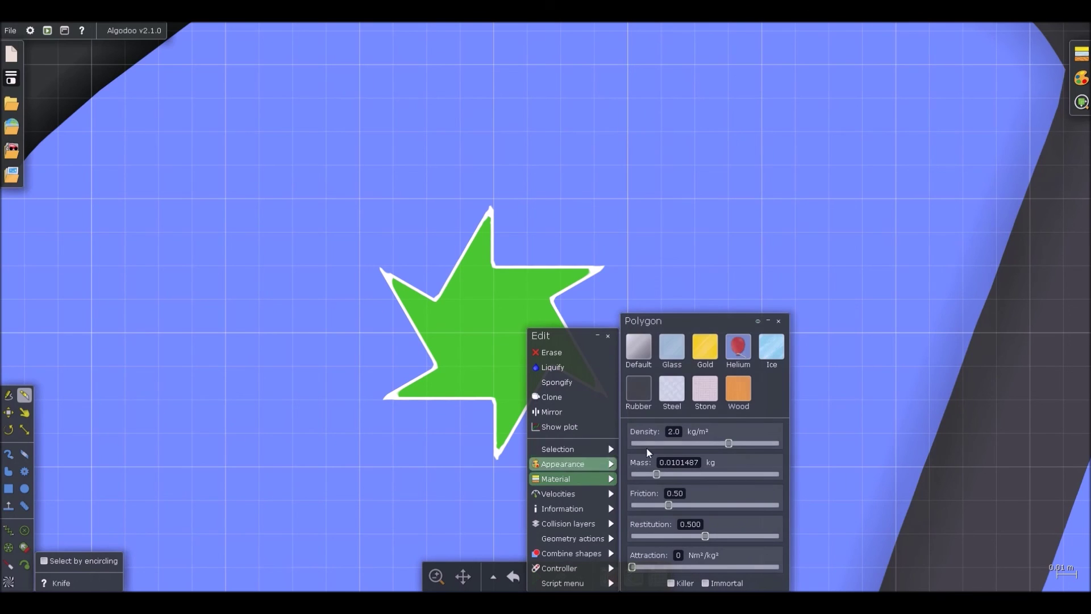
click(674, 431)
text(100000)
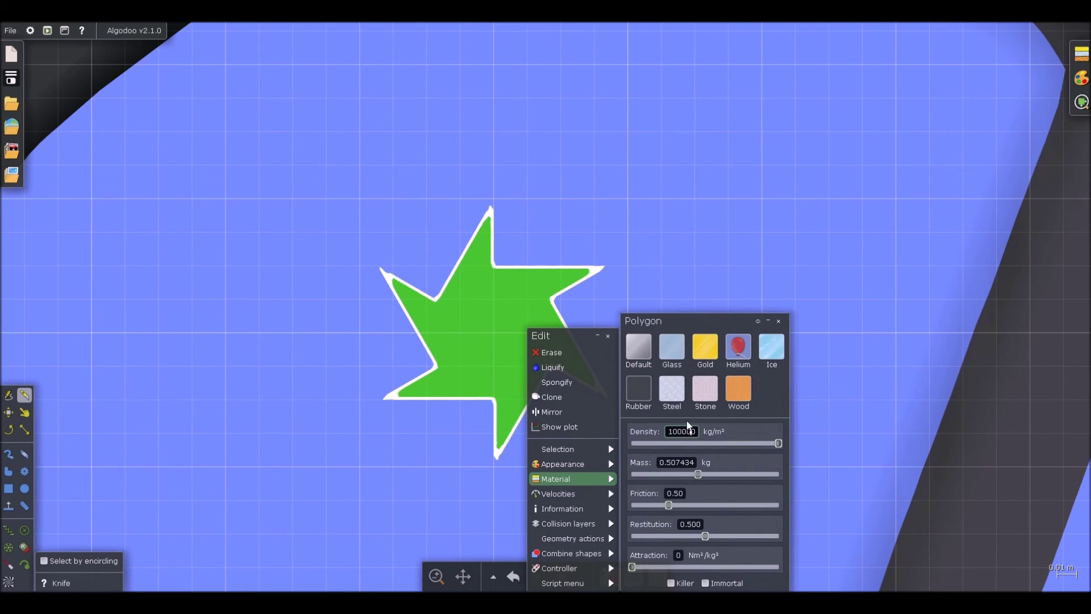
key(Return)
drag(670, 506, 612, 521)
click(630, 537)
Step: Assign the green star to collision layer G only, removing it from layer A
mouse_move(574, 523)
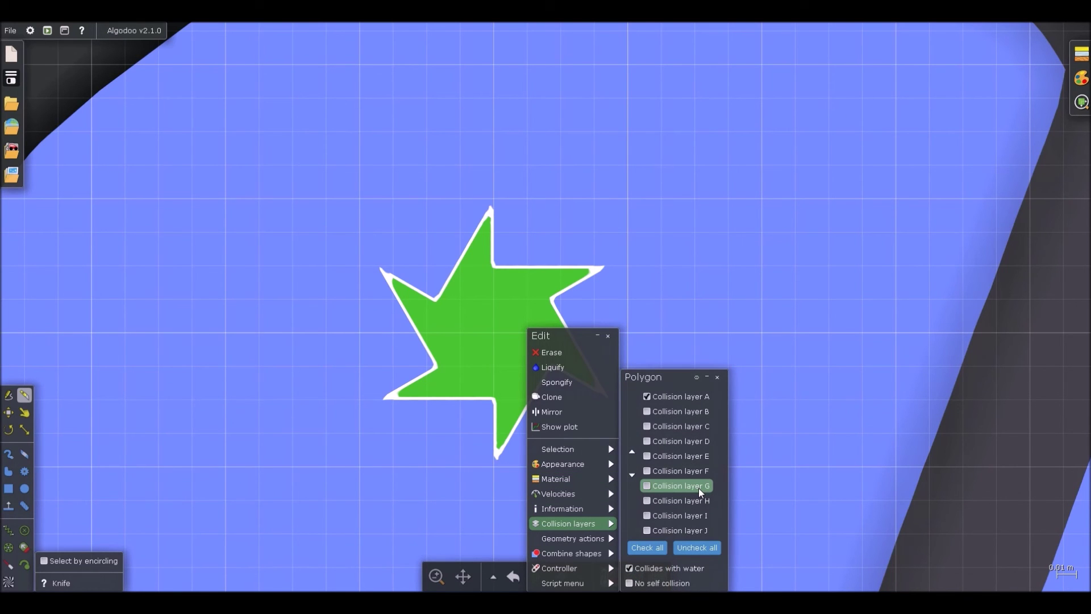
click(687, 486)
click(675, 397)
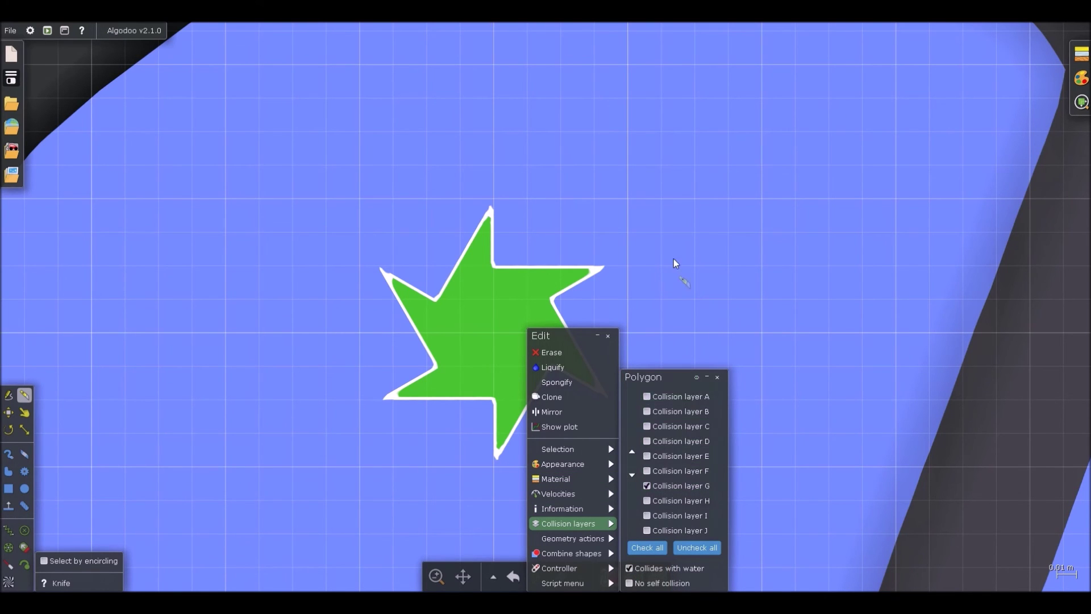
click(673, 258)
Step: Move the green star up over the magenta wheel, run the simulation briefly and undo the resulting motion
scroll(490, 347, down, 6)
key(b)
scroll(483, 360, down, 3)
drag(484, 356, 476, 95)
key(space)
key(ctrl+z)
key(d)
key(space)
key(ctrl+z)
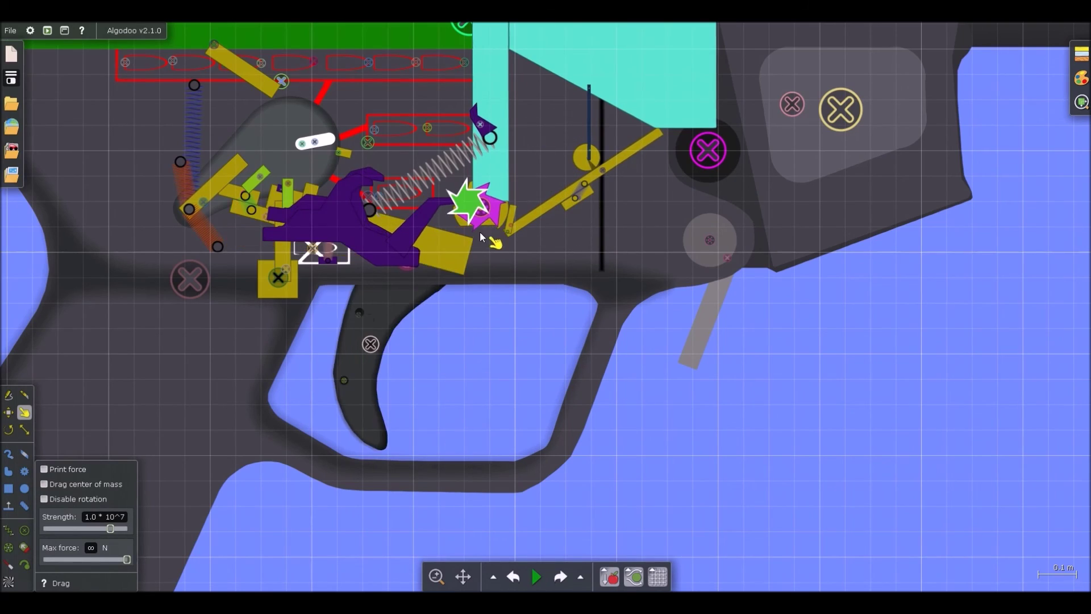
Step: Shift the magenta wheel onto a grid point and centre the green star on top of it
scroll(473, 217, up, 4)
key(b)
scroll(464, 188, up, 4)
scroll(462, 163, down, 3)
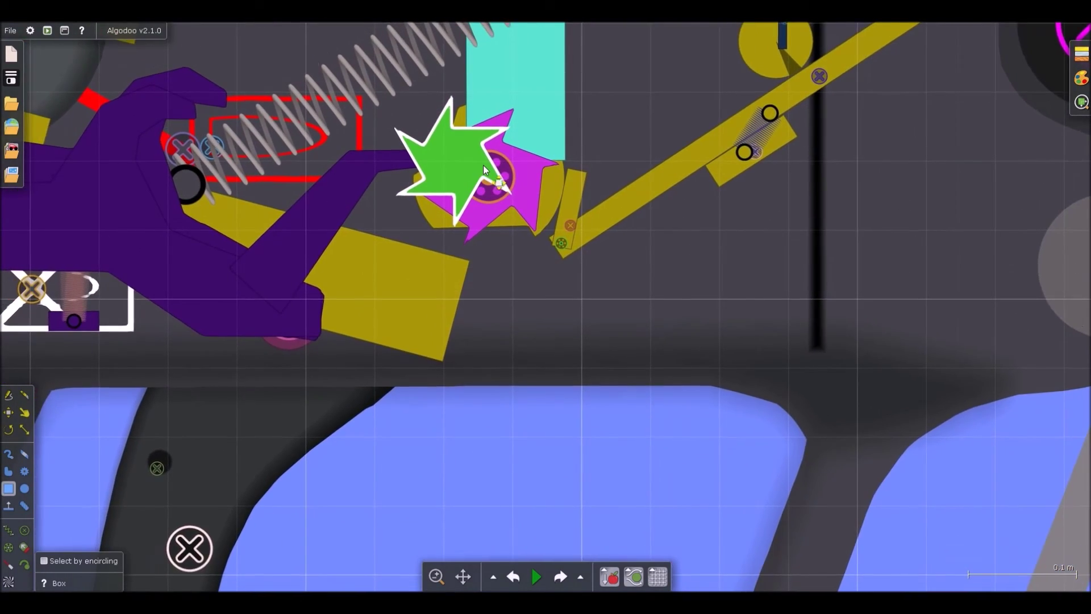
click(483, 165)
scroll(483, 165, up, 3)
click(513, 261)
drag(513, 262, 557, 231)
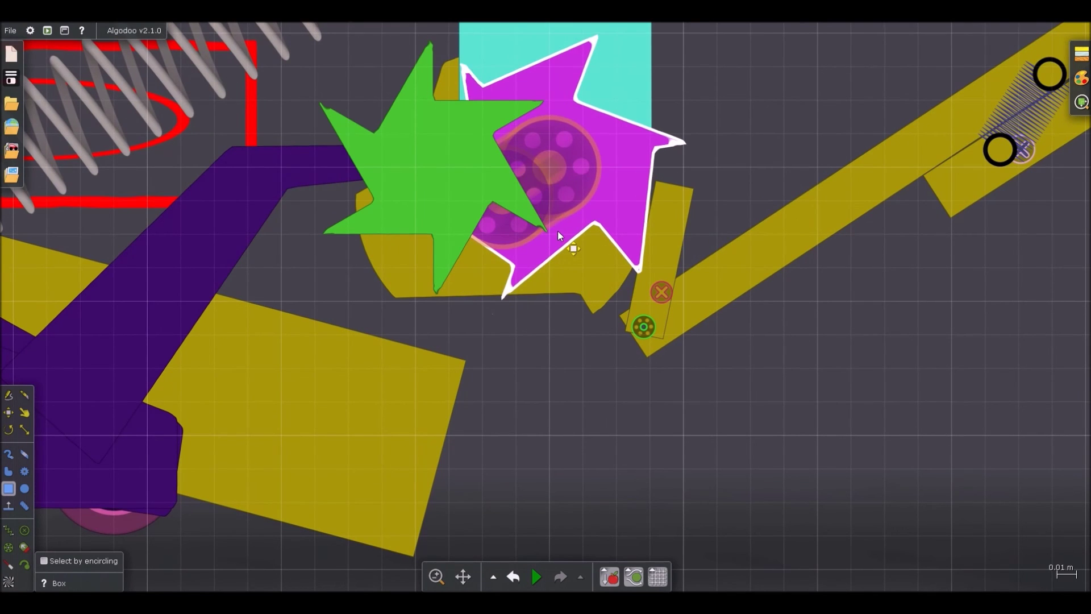
drag(471, 213, 591, 204)
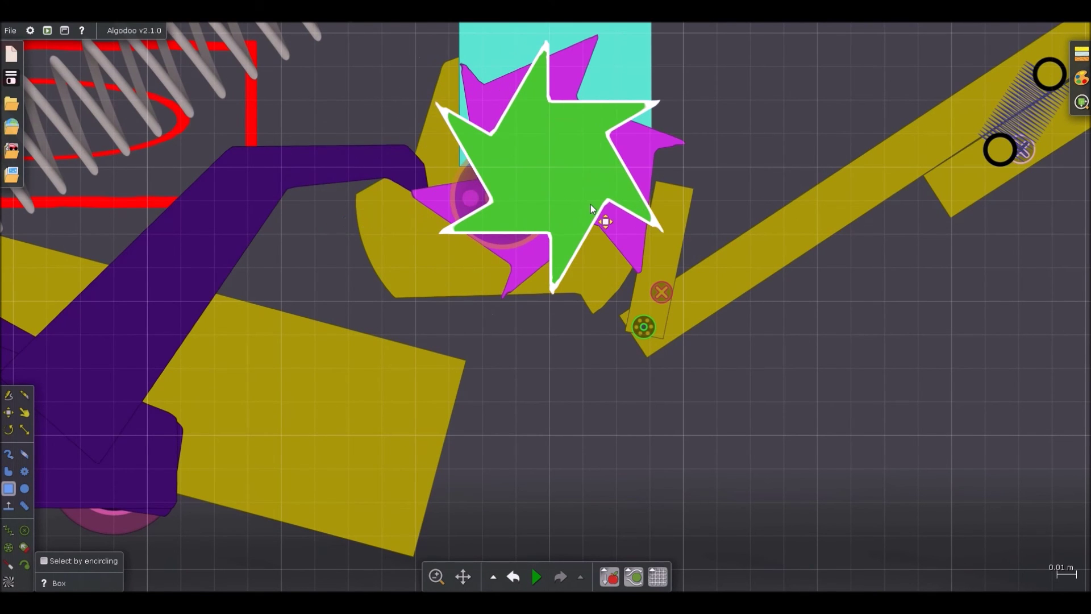
Step: Try adding a centre axle to the green star and running the simulation, stepping back through the history
right_click(559, 173)
mouse_move(637, 383)
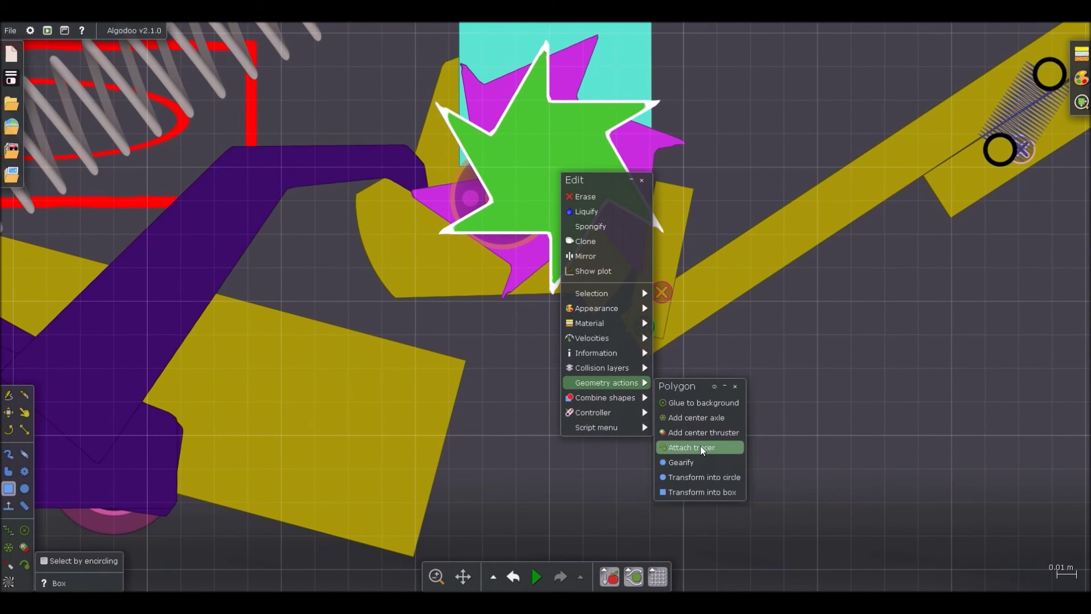
click(701, 417)
key(space)
key(ctrl+z)
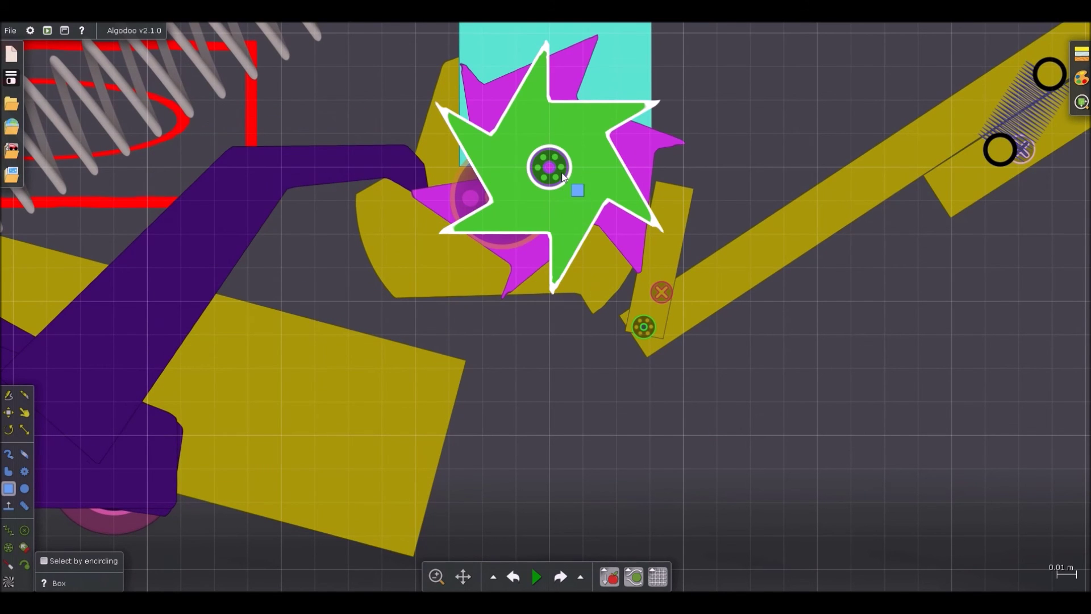
key(ctrl+y)
key(ctrl+z)
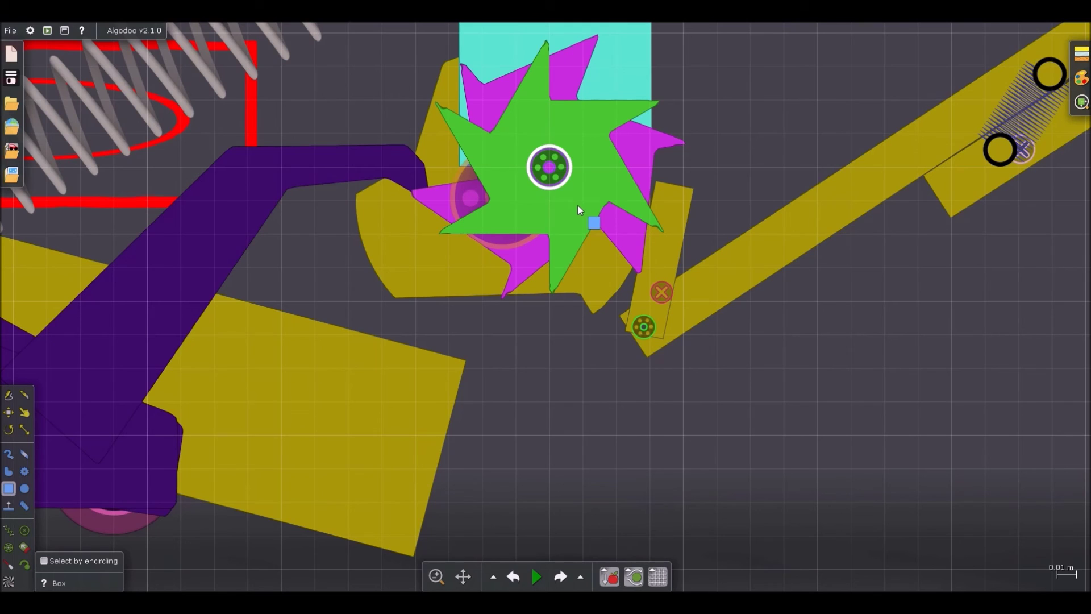
Step: Rotate the green star to match the magenta wheel's teeth, fixate the two together at the centre and run the simulation
drag(561, 230, 566, 236)
key(g)
key(f)
click(549, 167)
key(space)
key(d)
scroll(534, 221, down, 2)
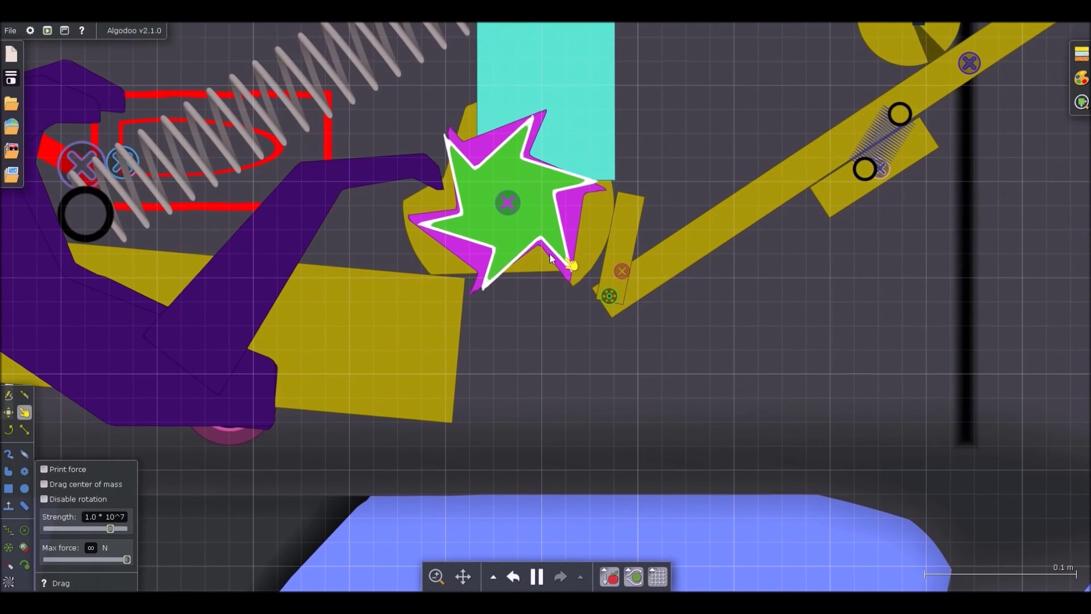
Step: Pause the simulation and clone the green star directly below the magenta wheel
key(space)
key(b)
scroll(550, 318, down, 3)
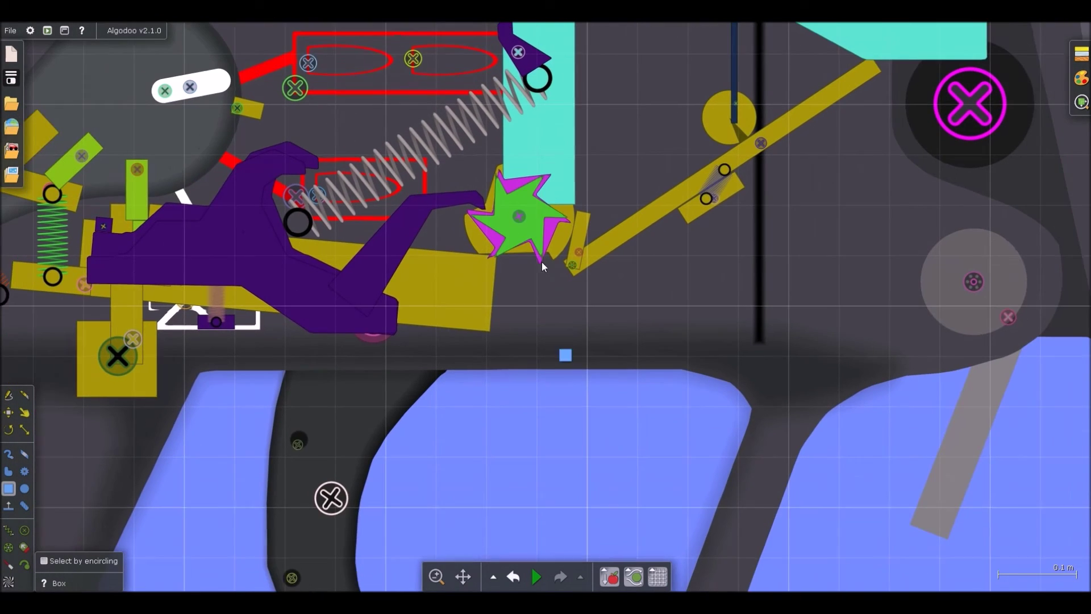
ctrl+drag(530, 231, 540, 354)
right_click(539, 329)
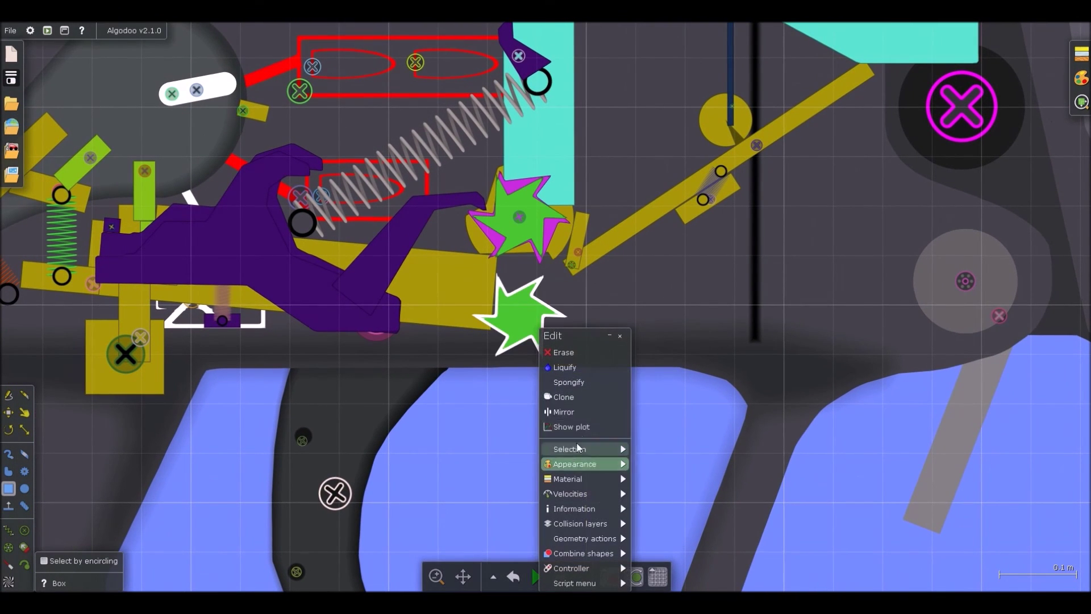
Step: Select both green stars and assign them to collision layer H only
shift+click(532, 242)
right_click(534, 241)
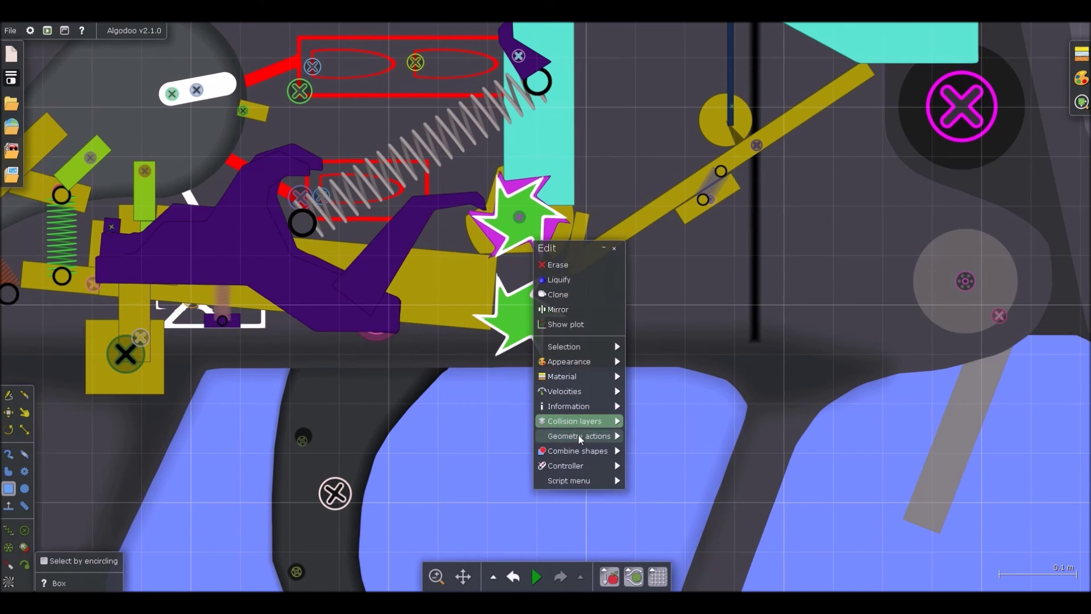
mouse_move(585, 421)
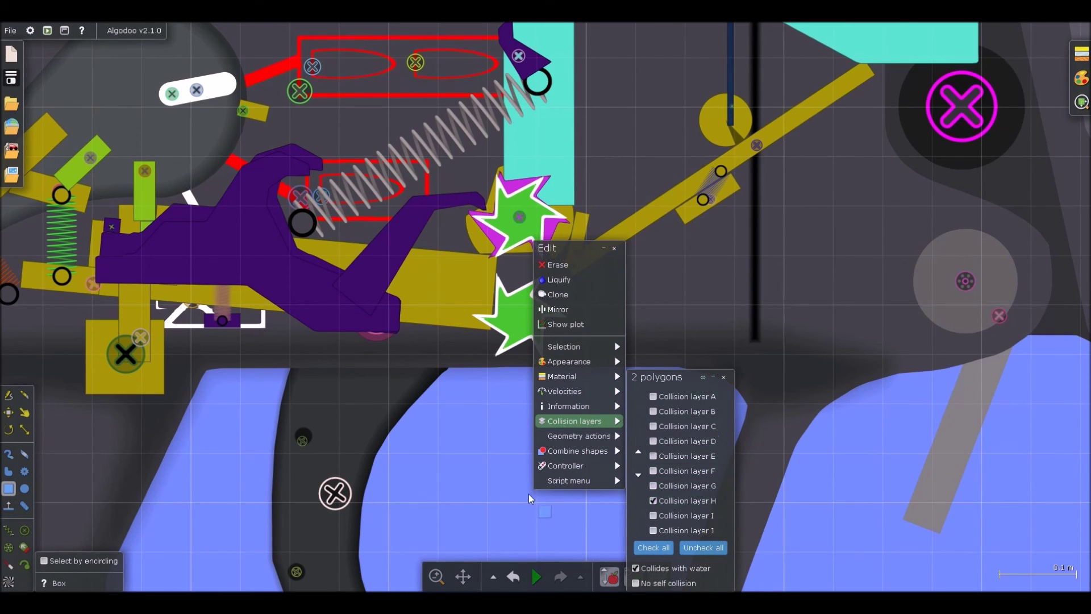
click(528, 493)
Step: Transform the lower green star into a box, rotate it by 90° and narrow it into an upright bar
scroll(536, 322, up, 3)
right_click(536, 323)
mouse_move(601, 533)
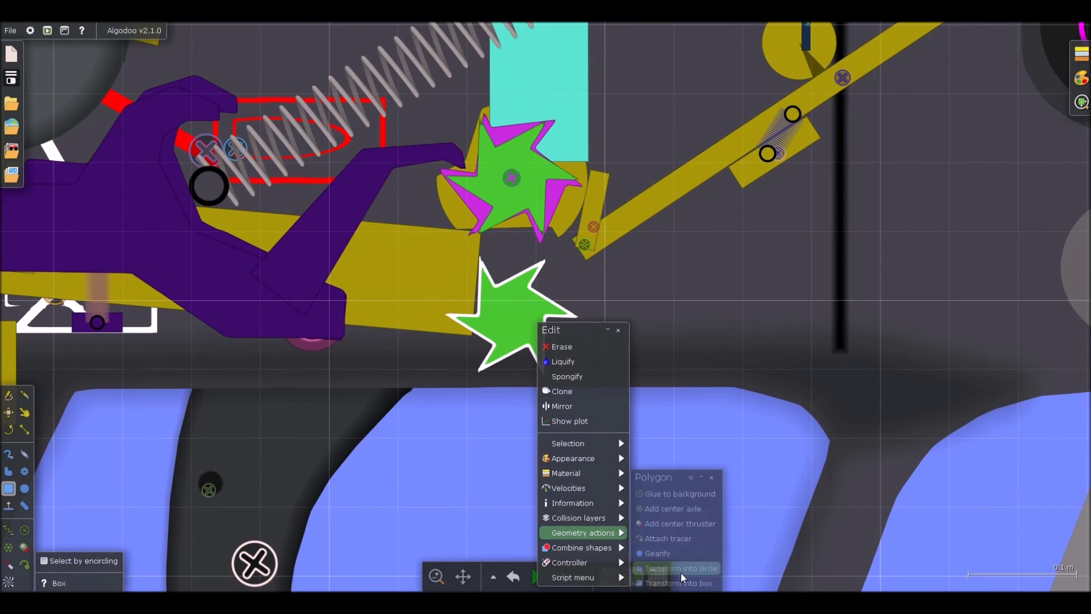
click(676, 582)
scroll(602, 361, up, 2)
drag(527, 325, 461, 332)
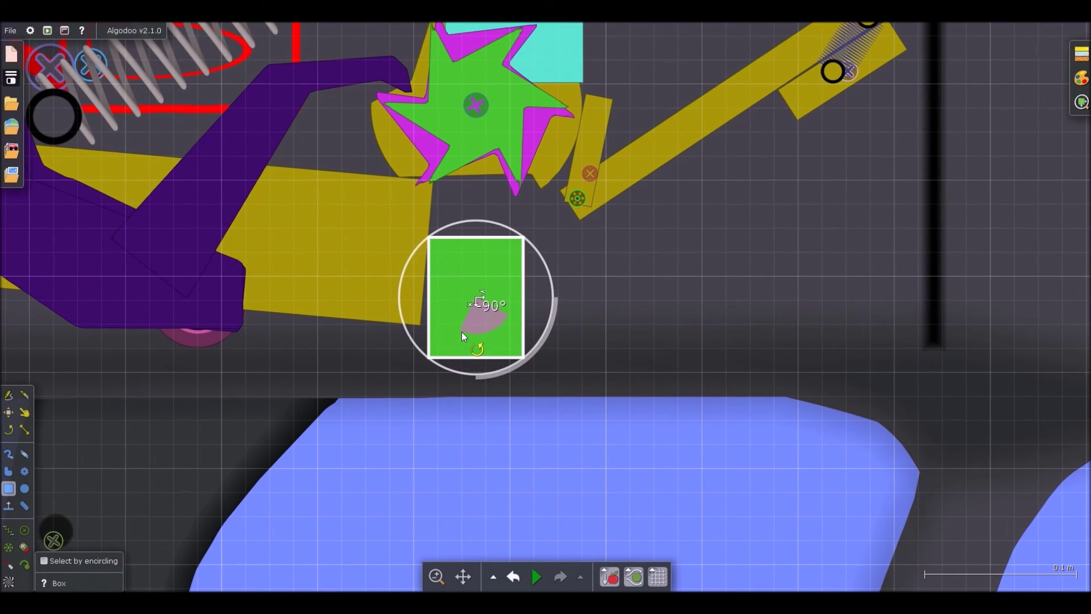
drag(523, 297, 453, 290)
Step: Lengthen the green bar and position it upright beneath the front teeth of the ratchet wheel
key(s)
drag(448, 240, 451, 183)
right_click(441, 237)
drag(441, 246, 537, 174)
scroll(534, 176, down, 1)
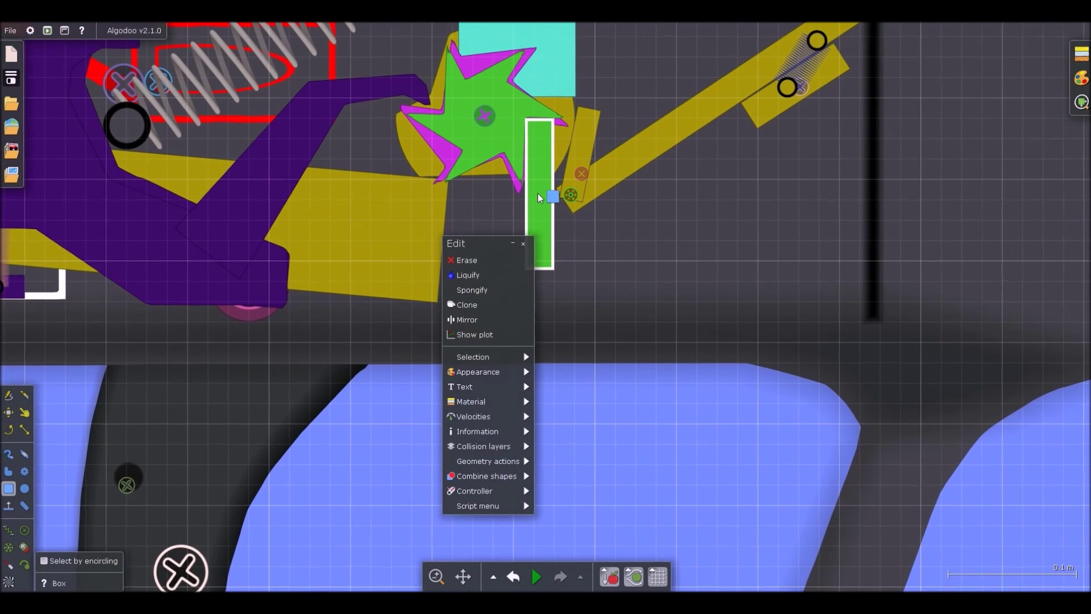
drag(550, 228, 555, 239)
Step: Hinge the green bar with an axle at its lower end
scroll(538, 212, up, 2)
key(a)
click(540, 288)
Step: Attach a spring about 0.13 m long from the green bar's upper part to the body ahead, and open its spring settings
scroll(552, 238, down, 2)
key(s)
drag(541, 178, 691, 276)
right_click(691, 276)
mouse_move(694, 365)
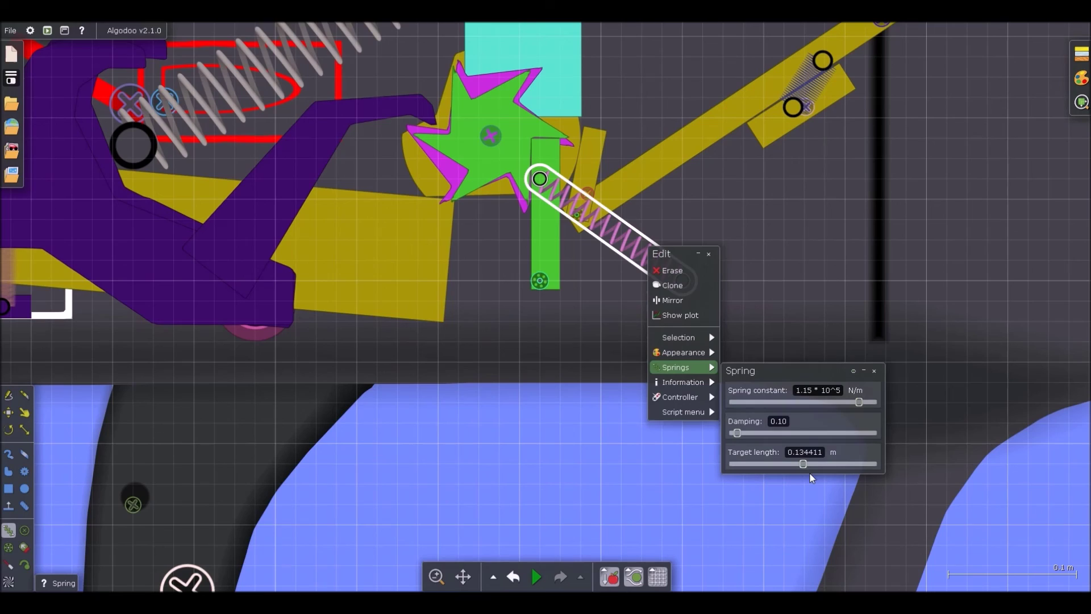
Step: Run the simulation and pull the top of the green bar forward to test its spring return
key(d)
key(space)
drag(544, 158, 673, 174)
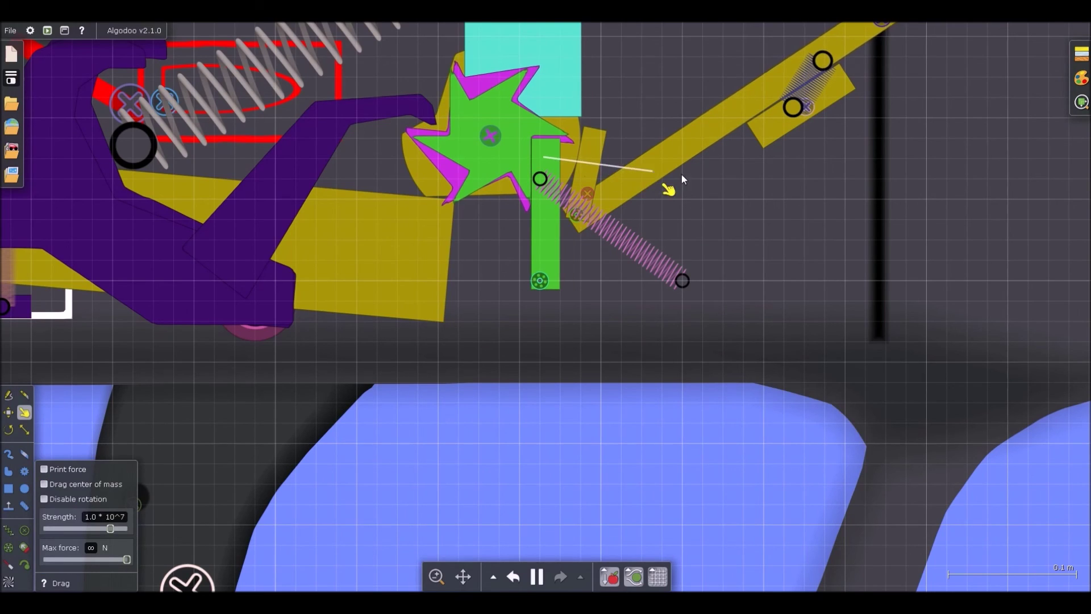
Step: Swing the cyan bar down in the running simulation to test the ratchet with the sprung green bar
scroll(503, 159, down, 9)
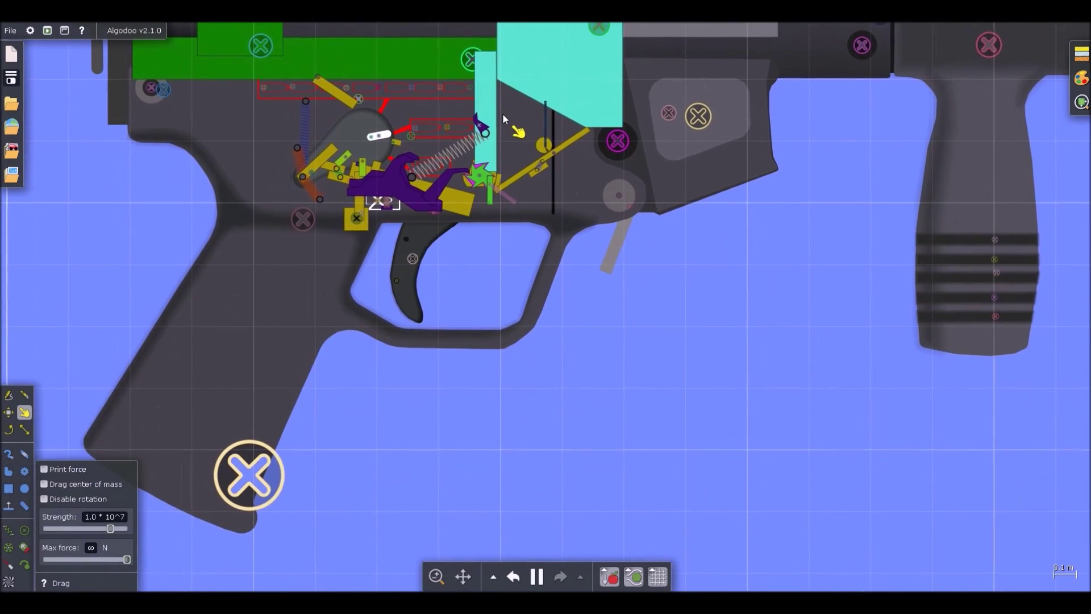
scroll(488, 76, up, 3)
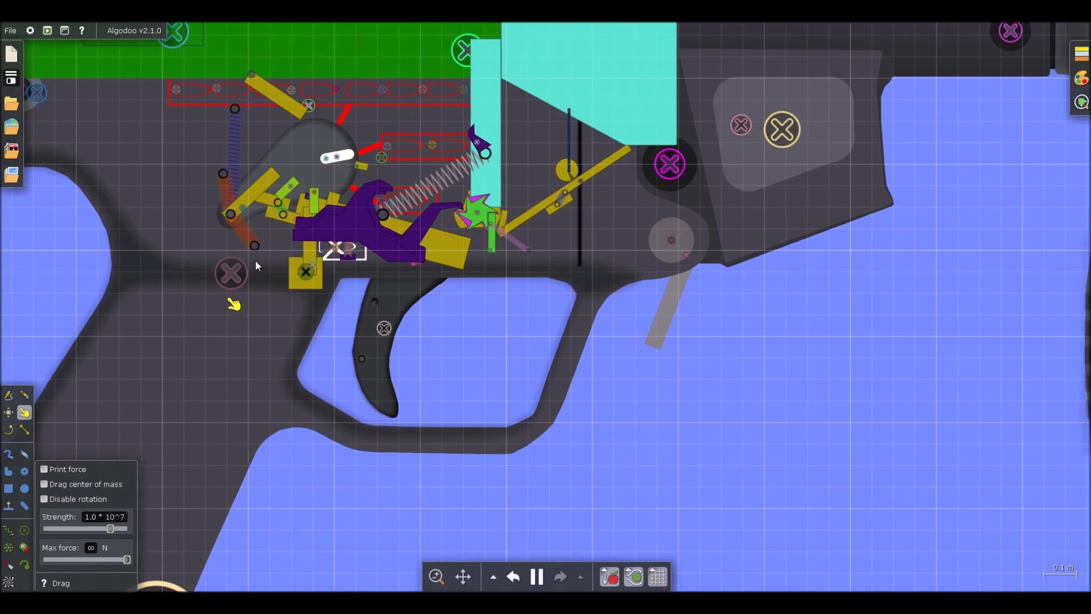
scroll(474, 222, up, 3)
scroll(444, 181, down, 6)
drag(465, 89, 268, 195)
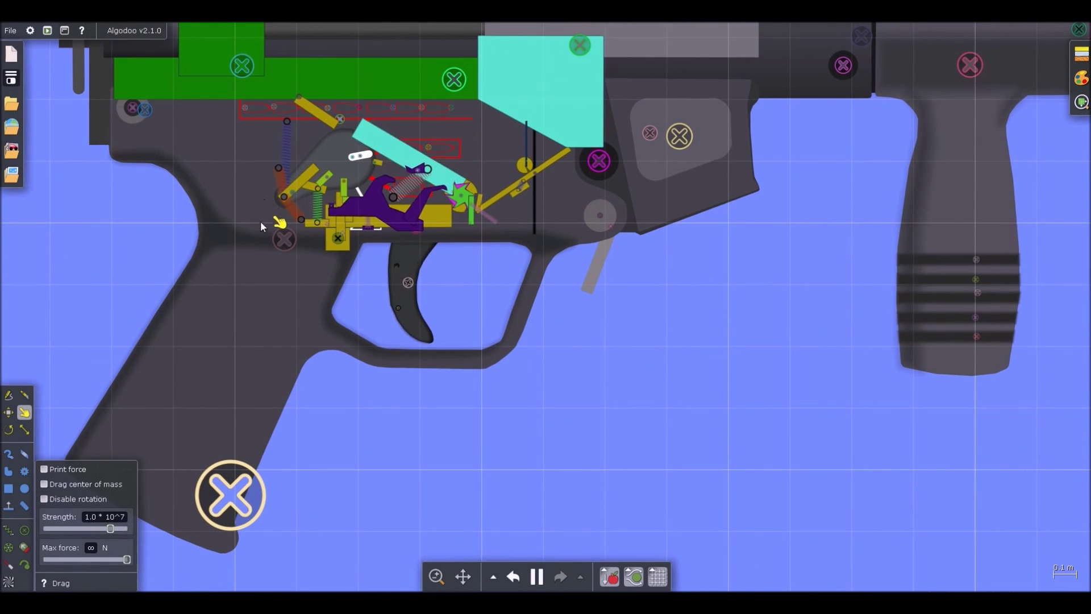
Step: Examine how the green star wheel sits against the sprung green bar and the cyan bar
scroll(262, 225, down, 4)
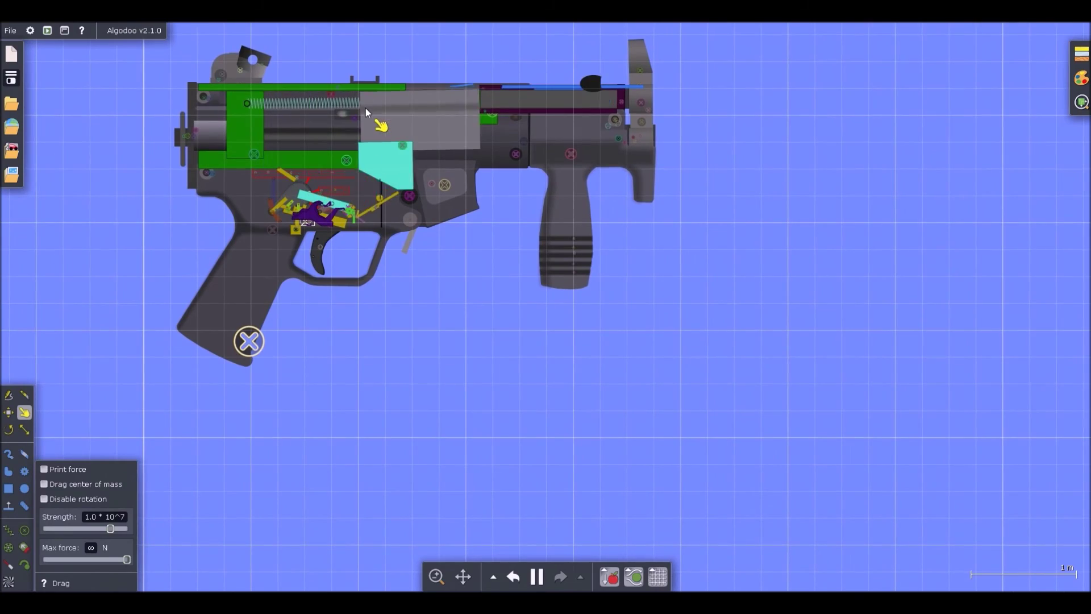
scroll(341, 210, up, 8)
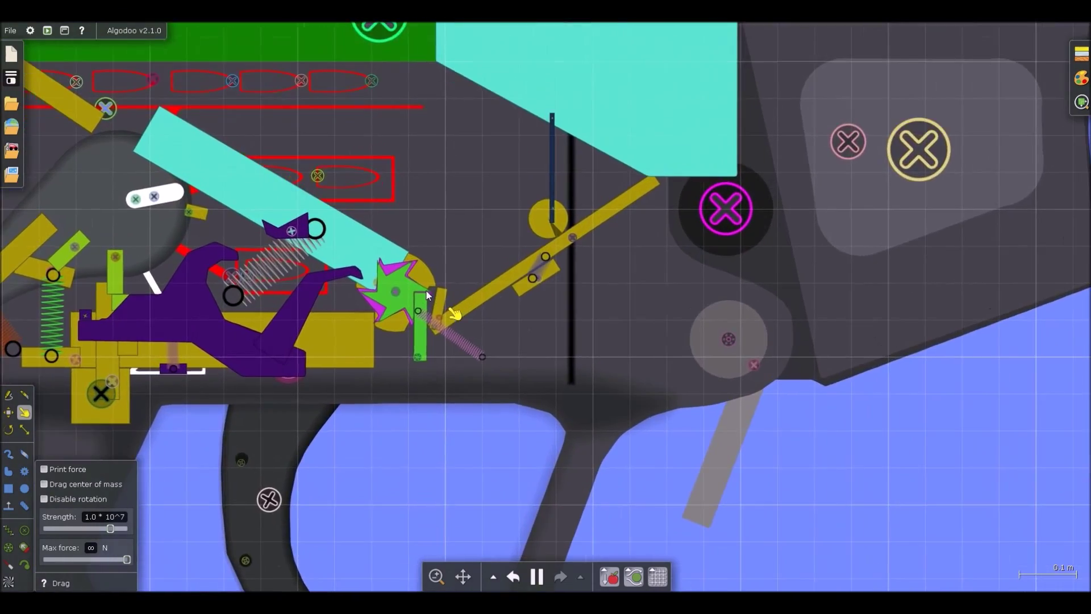
scroll(426, 290, up, 4)
key(space)
scroll(629, 213, down, 5)
key(b)
scroll(533, 268, up, 4)
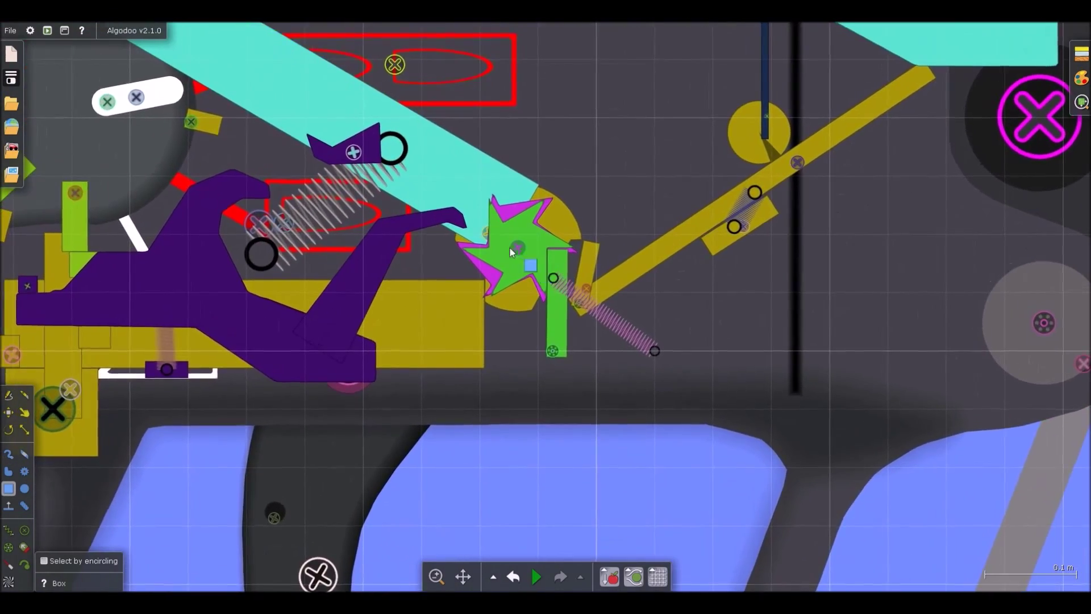
scroll(510, 248, down, 3)
scroll(532, 286, up, 5)
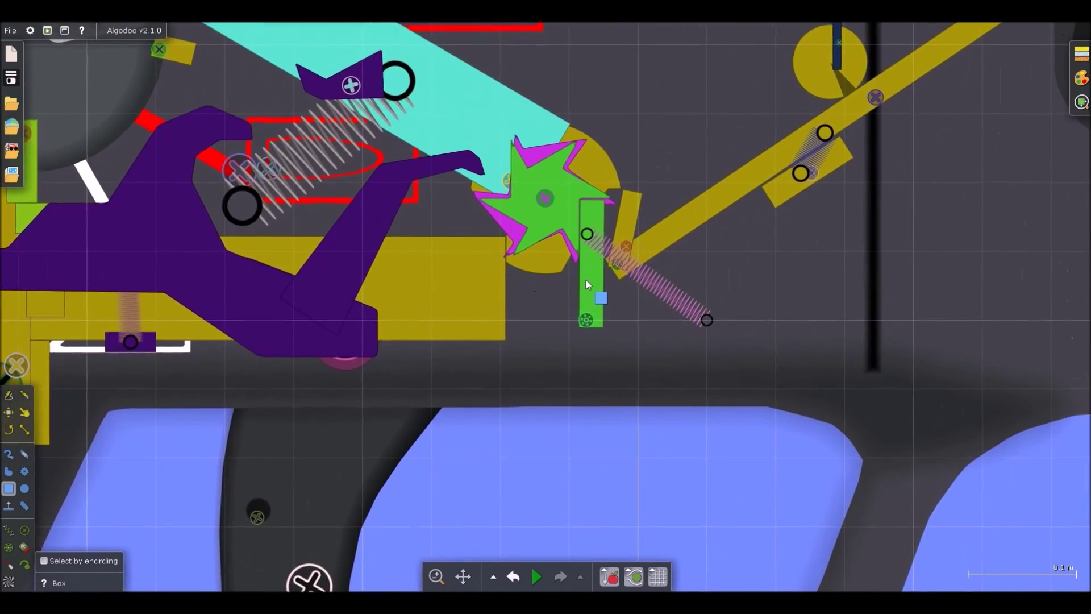
scroll(585, 280, up, 3)
key(space)
key(d)
scroll(824, 219, down, 4)
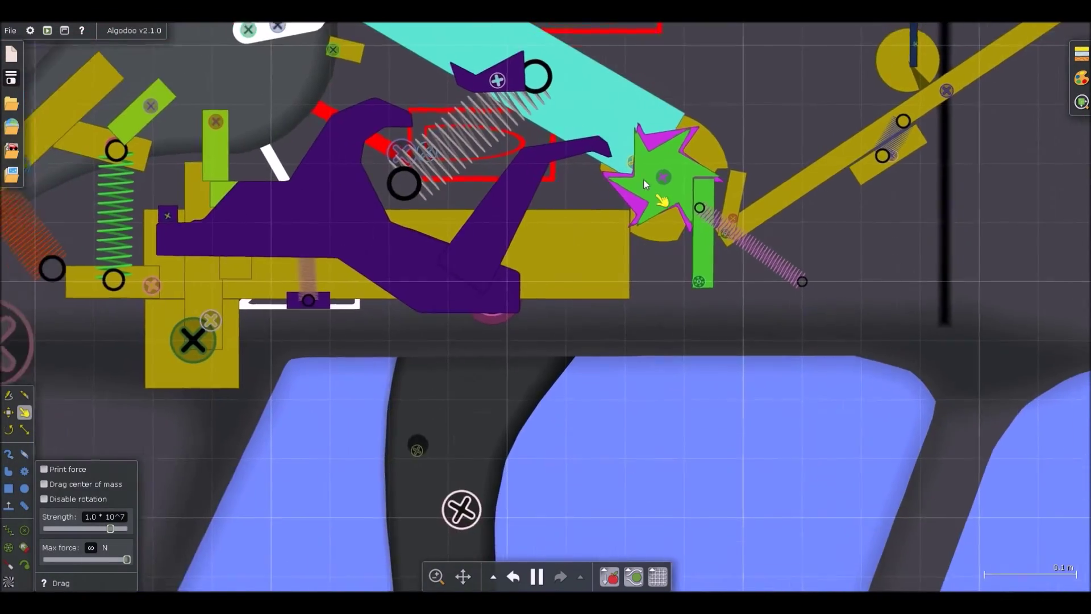
scroll(646, 183, down, 2)
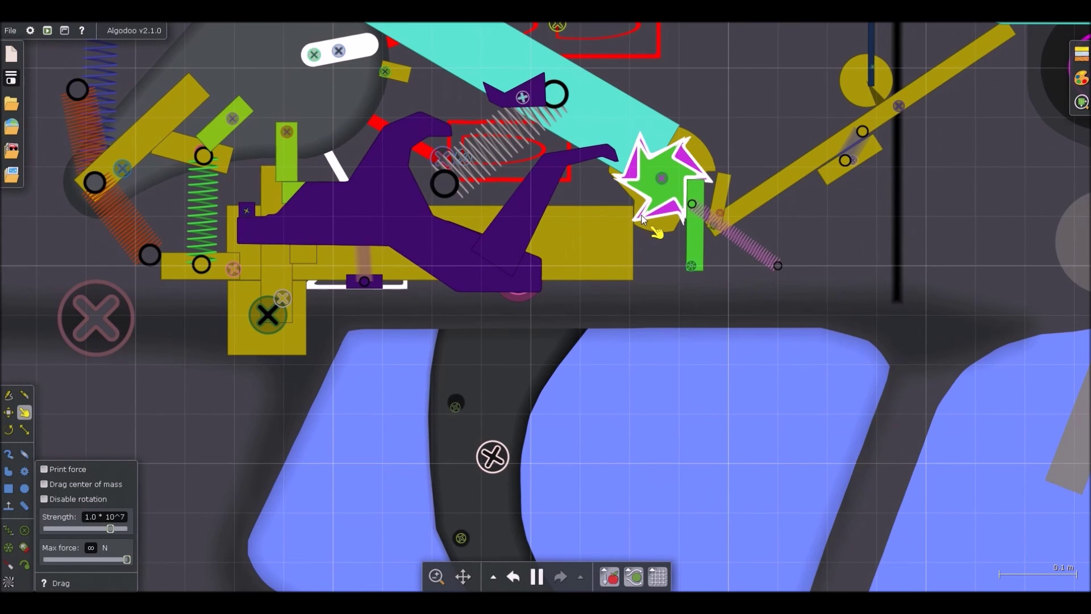
Step: Check the green bar's spring settings and pull the bar's top forward in the running simulation to test its return
key(b)
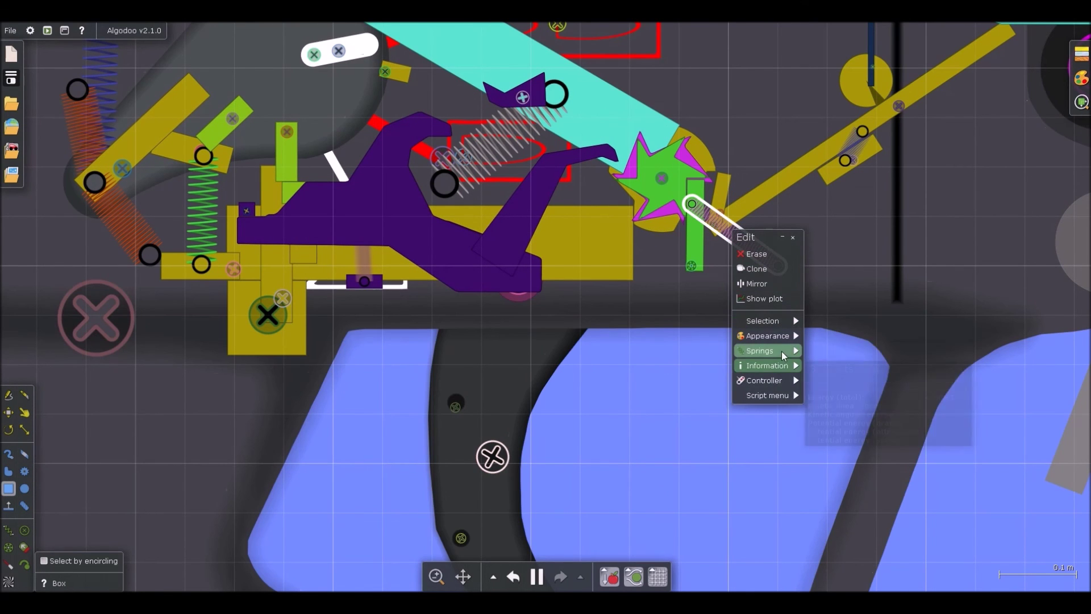
click(730, 421)
key(d)
scroll(483, 162, down, 4)
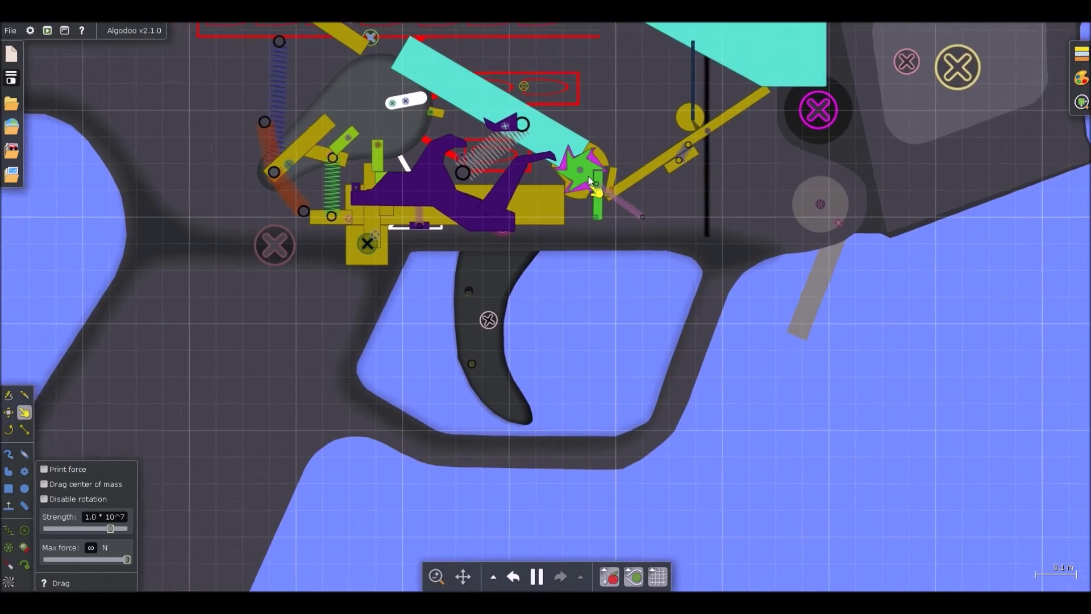
scroll(589, 175, up, 3)
drag(600, 181, 956, 190)
Step: Pause to inspect the settings of the green bar's spring once more, and resume the simulation
key(space)
scroll(593, 207, up, 3)
key(b)
scroll(608, 213, down, 2)
scroll(618, 220, up, 2)
right_click(619, 220)
mouse_move(653, 341)
click(660, 457)
key(d)
key(space)
scroll(456, 207, down, 4)
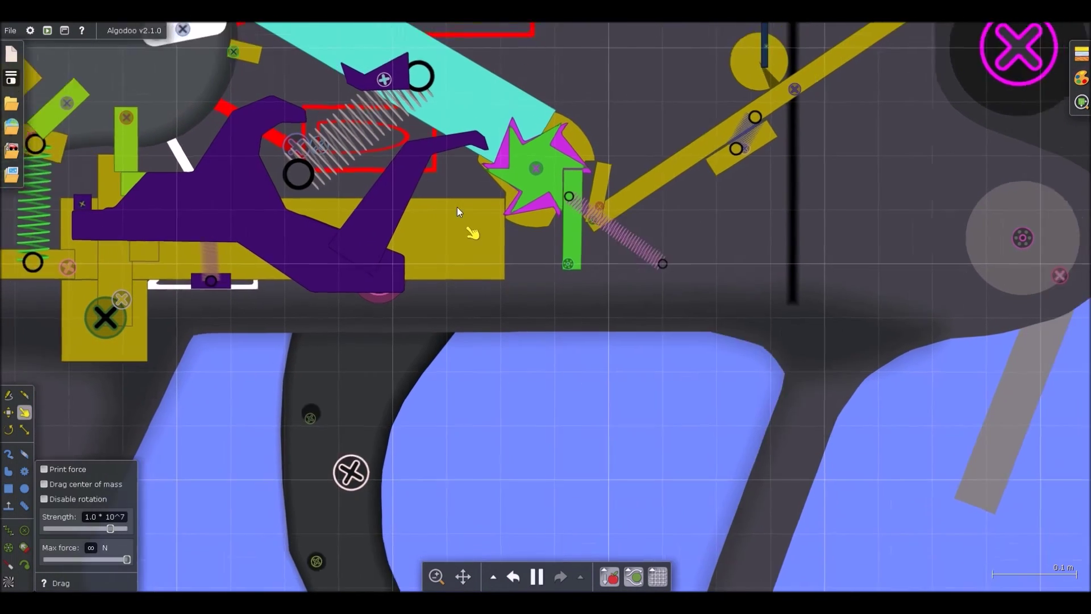
Step: Turn the star wheel in both directions in the running simulation to test how the green bar holds its teeth
scroll(497, 185, up, 3)
drag(496, 186, 439, 11)
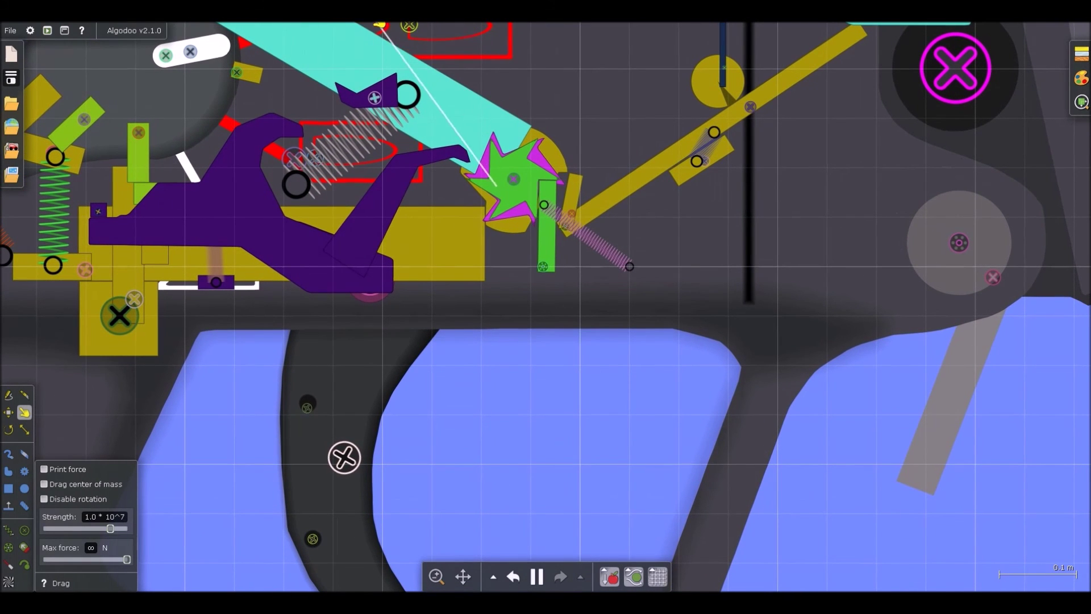
drag(516, 262, 675, 591)
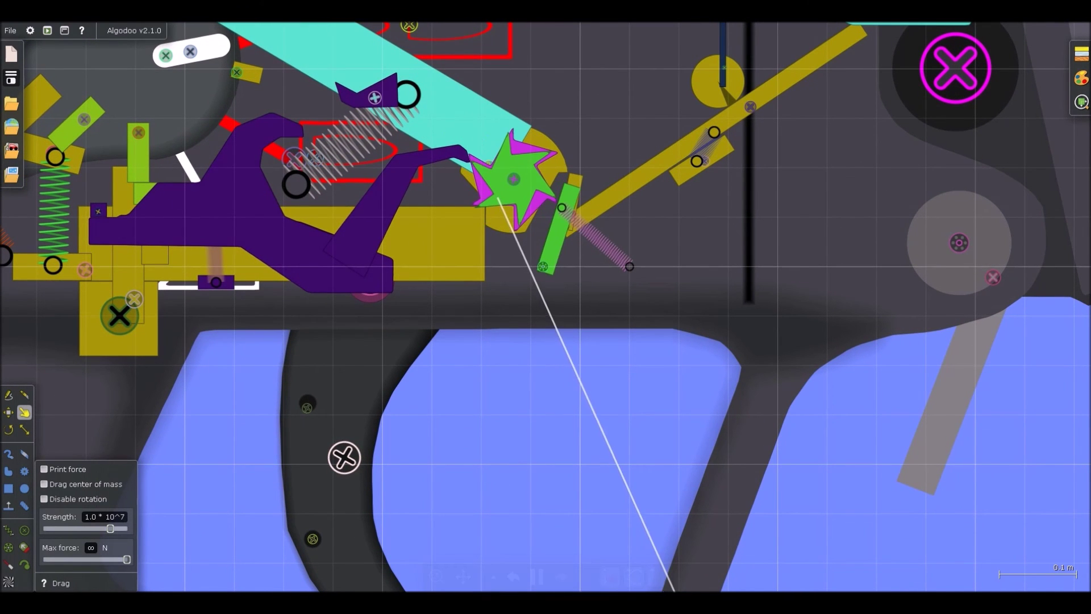
scroll(531, 180, down, 3)
drag(857, 459, 592, 236)
scroll(554, 204, up, 3)
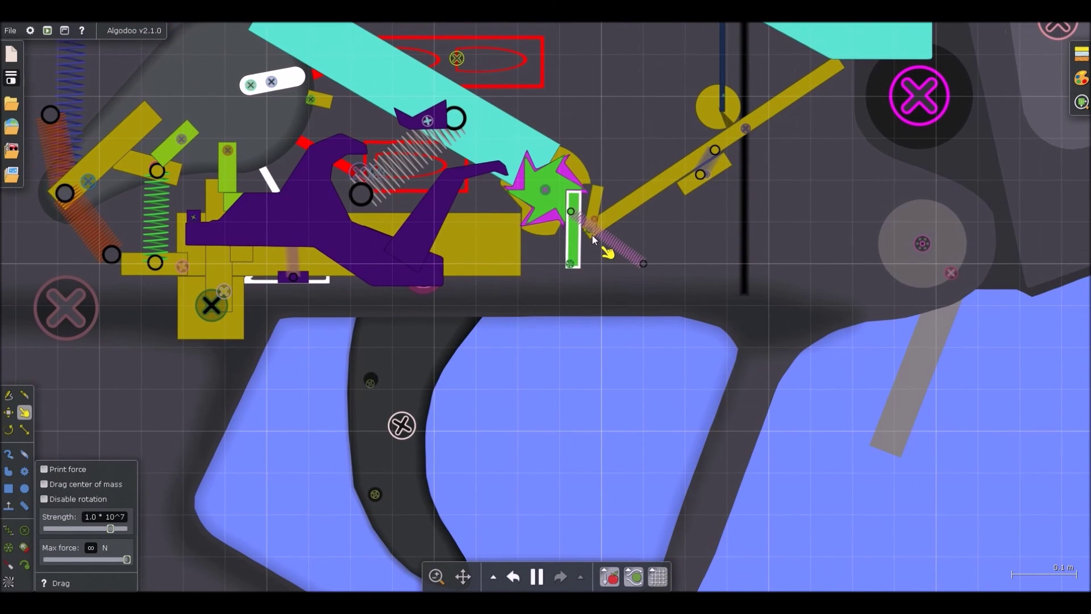
scroll(526, 199, down, 3)
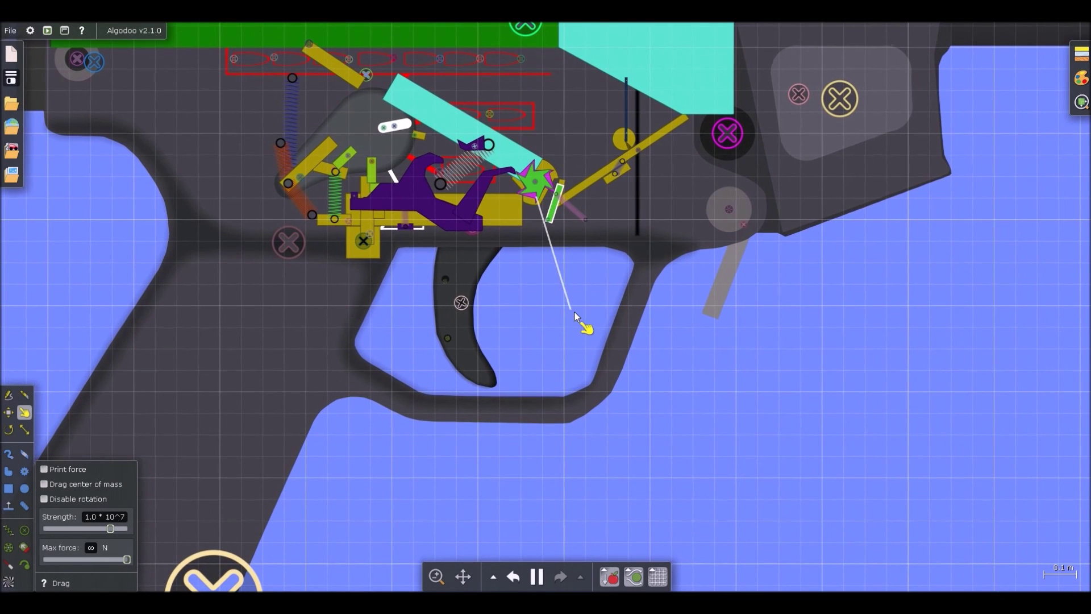
drag(872, 118, 825, 23)
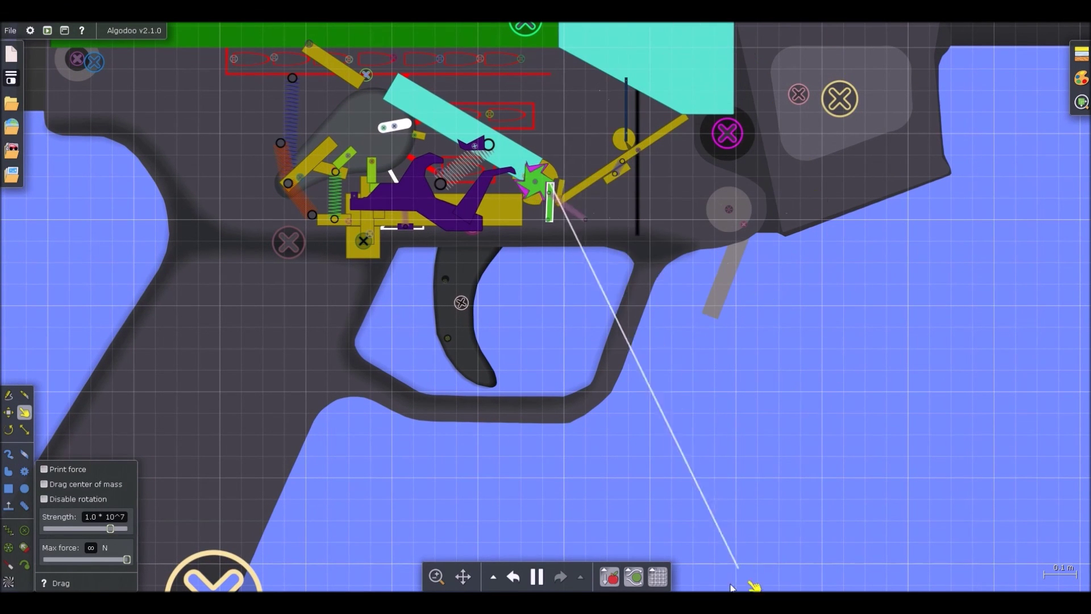
scroll(546, 192, up, 3)
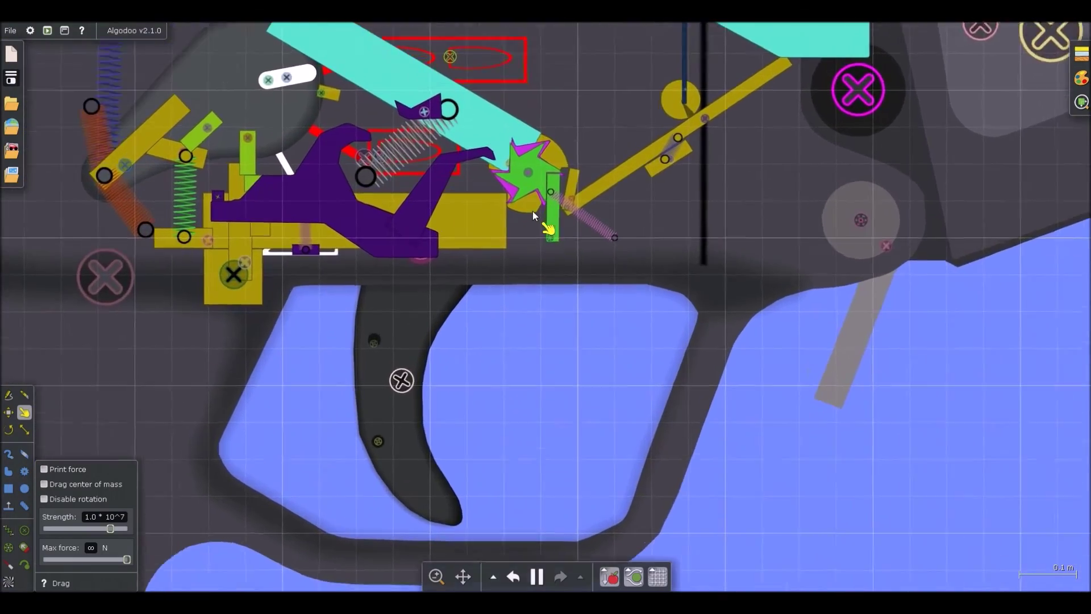
Step: Pause and add a green block about 0.05 m long above the star wheel, rotated to -30°
scroll(511, 227, down, 2)
scroll(534, 193, up, 4)
key(space)
key(b)
scroll(508, 213, up, 1)
click(507, 238)
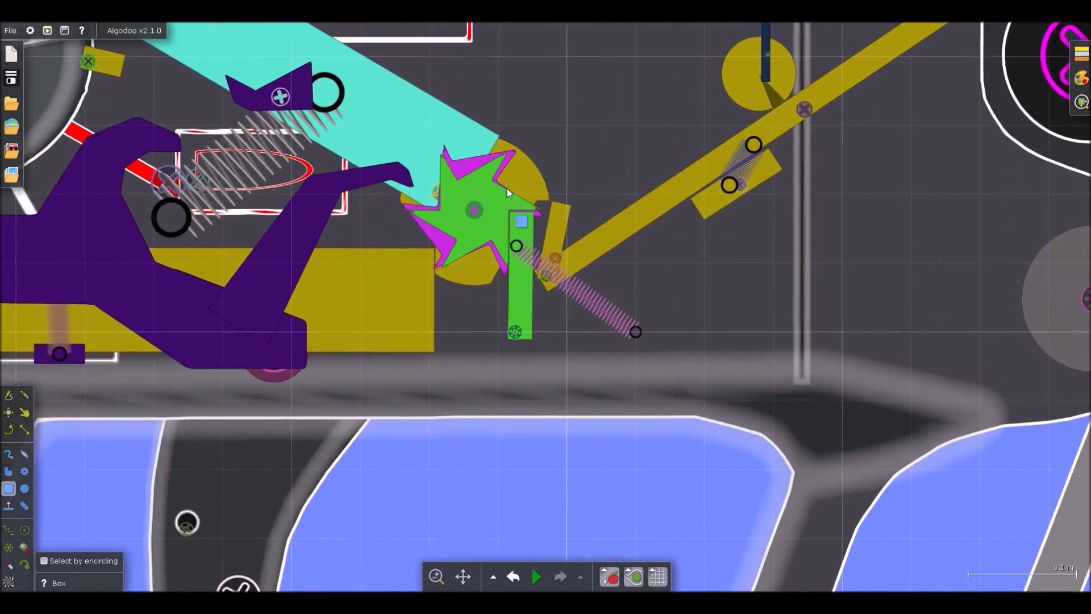
scroll(528, 284, down, 3)
click(524, 261)
scroll(520, 245, up, 3)
drag(537, 284, 537, 144)
mouse_move(533, 183)
mouse_down()
mouse_move(575, 161)
mouse_move(579, 125)
mouse_move(475, 137)
mouse_up()
key(x)
scroll(572, 162, up, 3)
key(b)
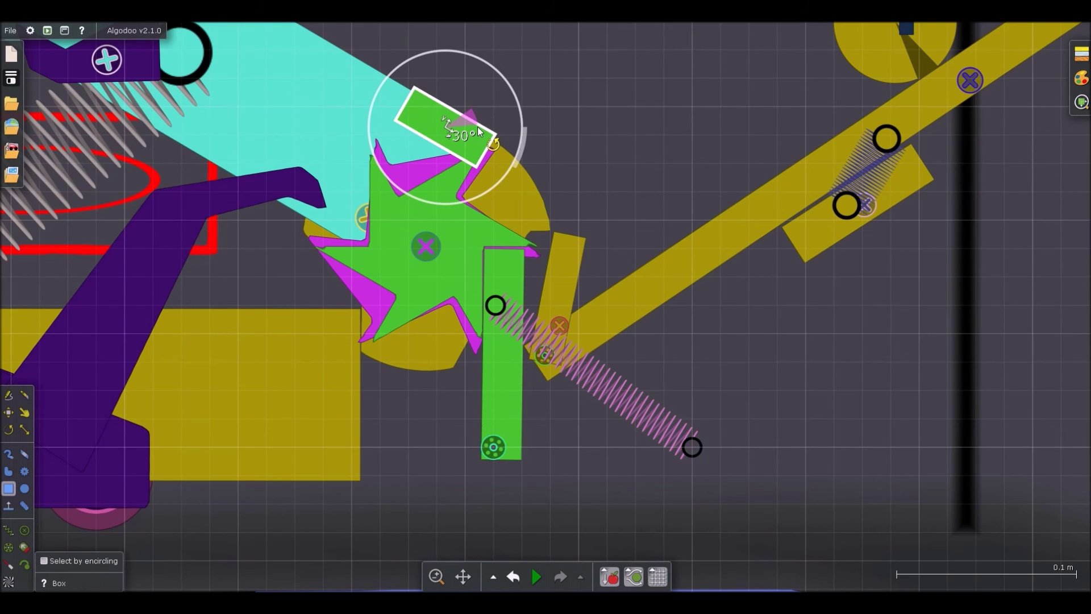
Step: Place the small green block at the star wheel's forward side, just above the green bar and sloping down forward
scroll(464, 128, down, 3)
key(space)
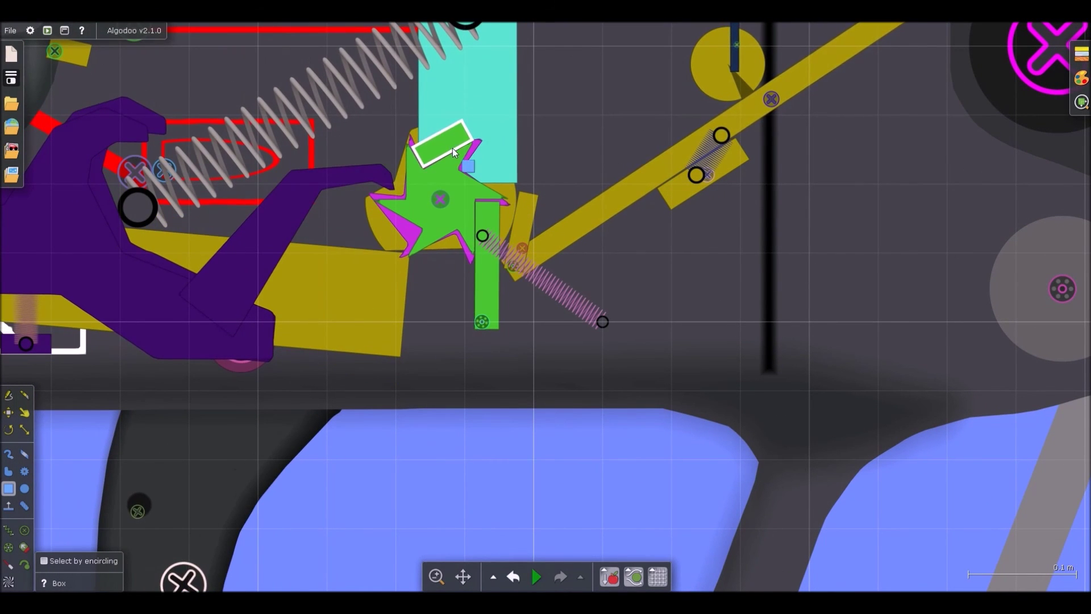
drag(453, 150, 493, 175)
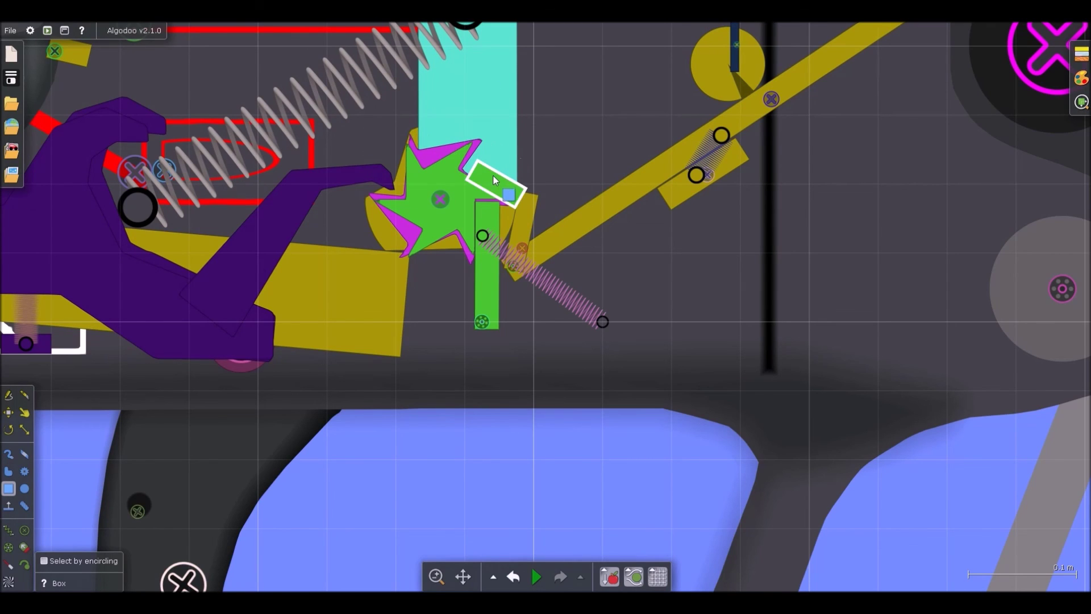
scroll(493, 175, up, 3)
scroll(475, 152, down, 5)
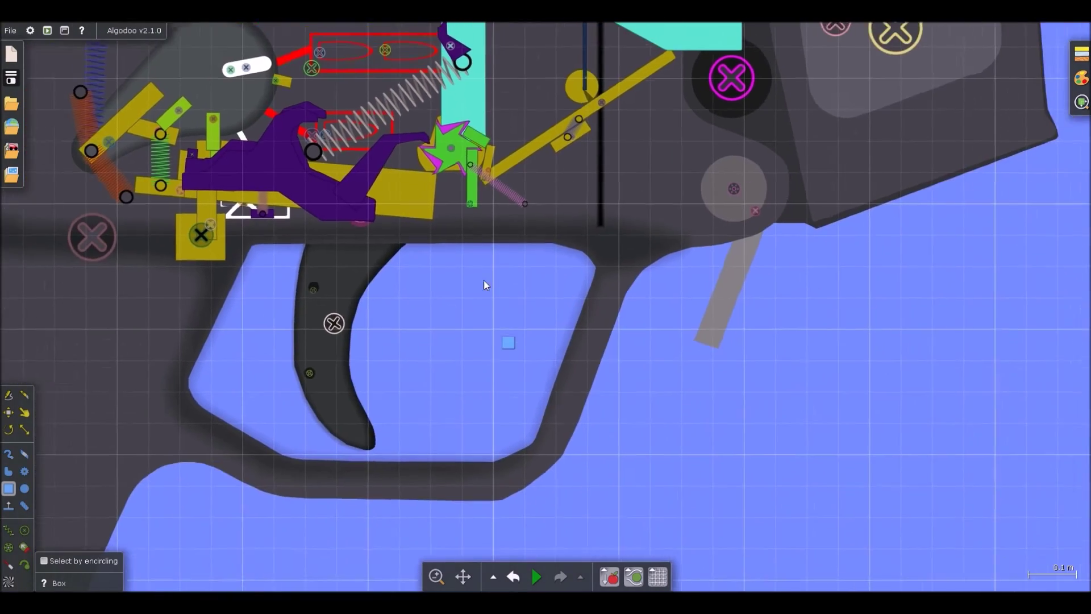
scroll(483, 93, up, 3)
Step: Draw a narrow upright bar about 0.09 m long over the small green block and hinge it at both ends with axles
mouse_move(449, 64)
mouse_down()
mouse_move(467, 102)
mouse_move(467, 222)
mouse_up()
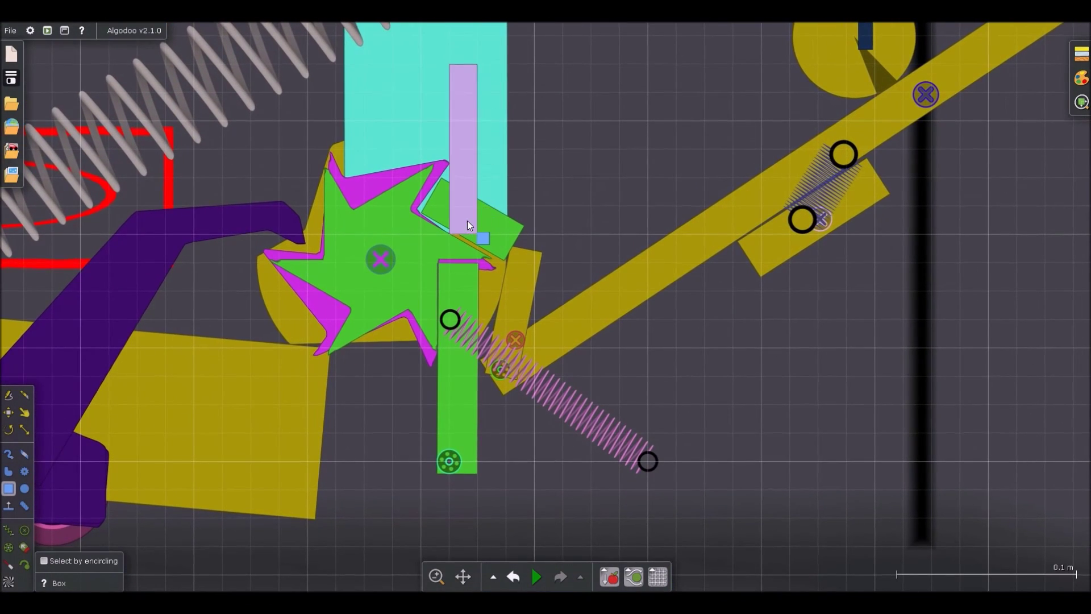
scroll(466, 222, up, 2)
key(f)
click(479, 203)
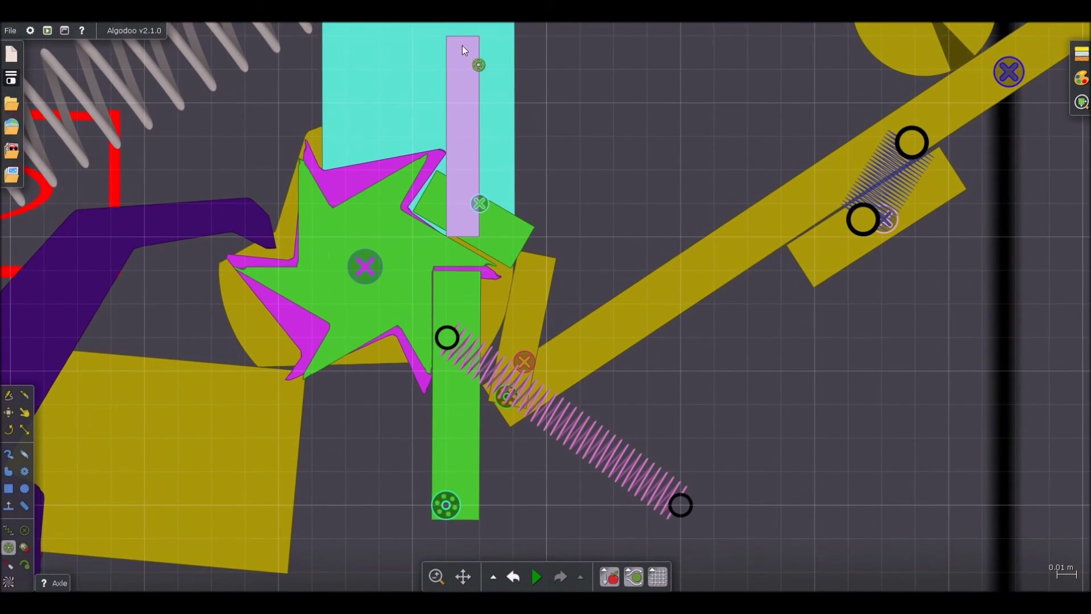
scroll(466, 60, down, 3)
key(d)
key(space)
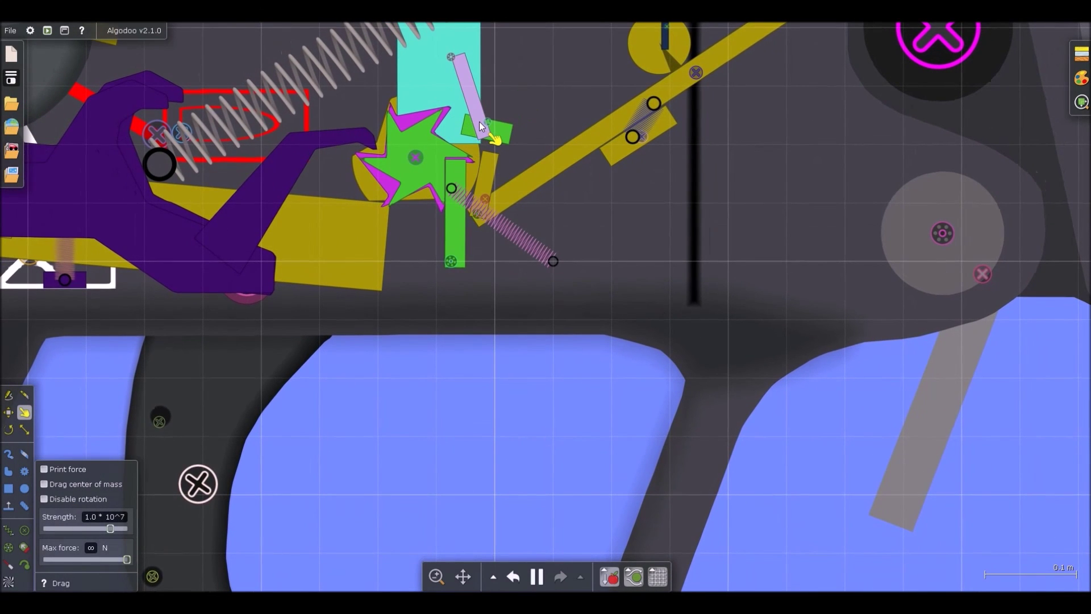
Step: Remove the narrow lilac bar from collision layer A
scroll(474, 133, up, 2)
key(b)
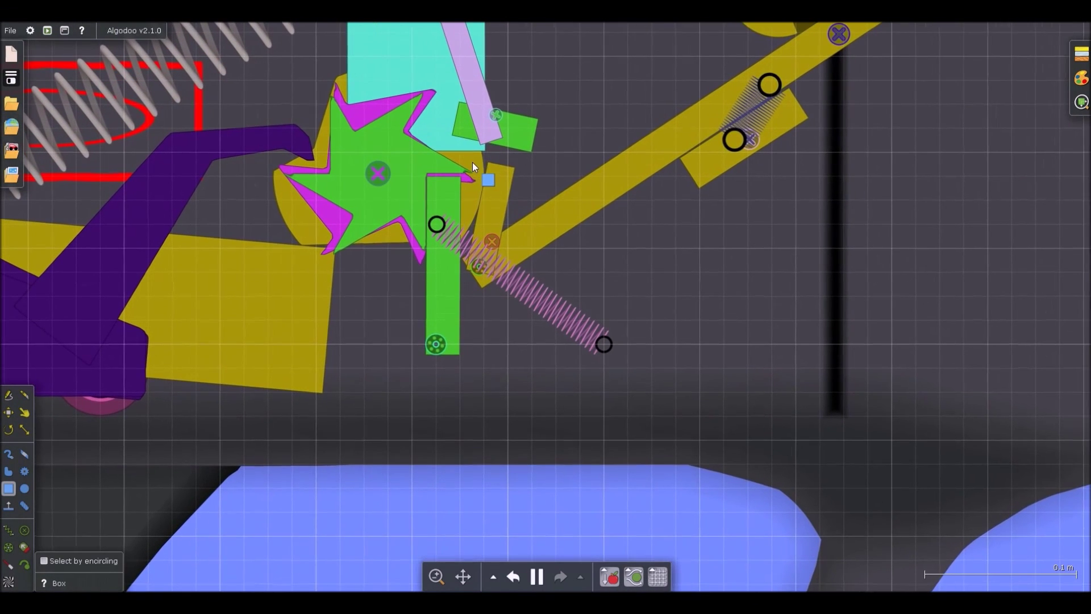
click(485, 119)
right_click(485, 120)
mouse_move(540, 344)
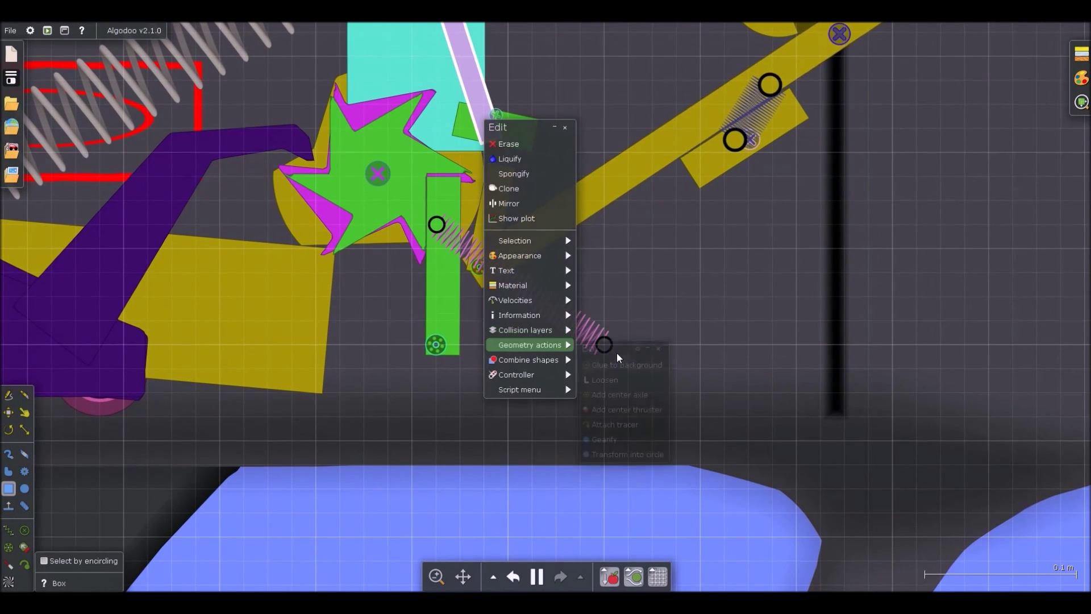
click(626, 353)
scroll(499, 462, down, 3)
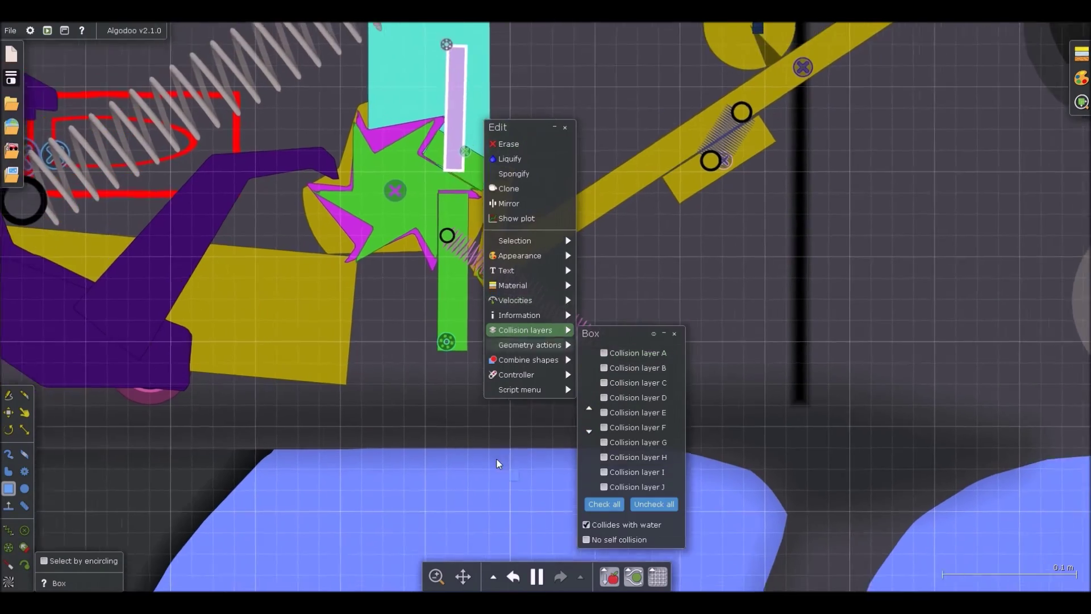
click(499, 462)
Step: Run the simulation and pull the small green block forward to test the swing of its hinged link
key(d)
key(space)
key(s)
scroll(459, 170, up, 2)
scroll(455, 148, down, 3)
scroll(449, 129, up, 3)
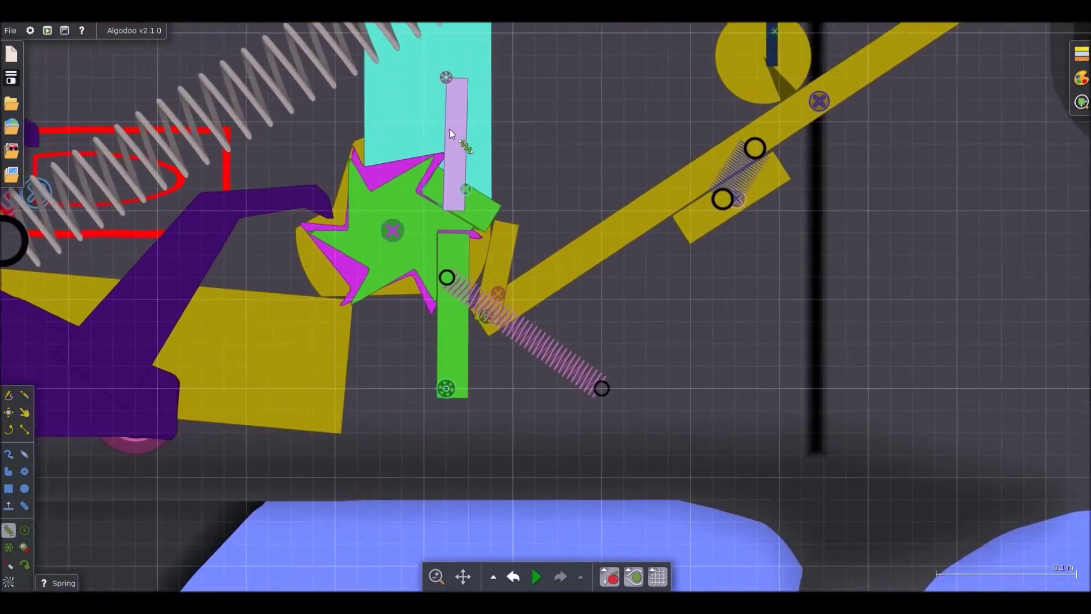
scroll(457, 153, down, 1)
scroll(465, 182, up, 2)
key(d)
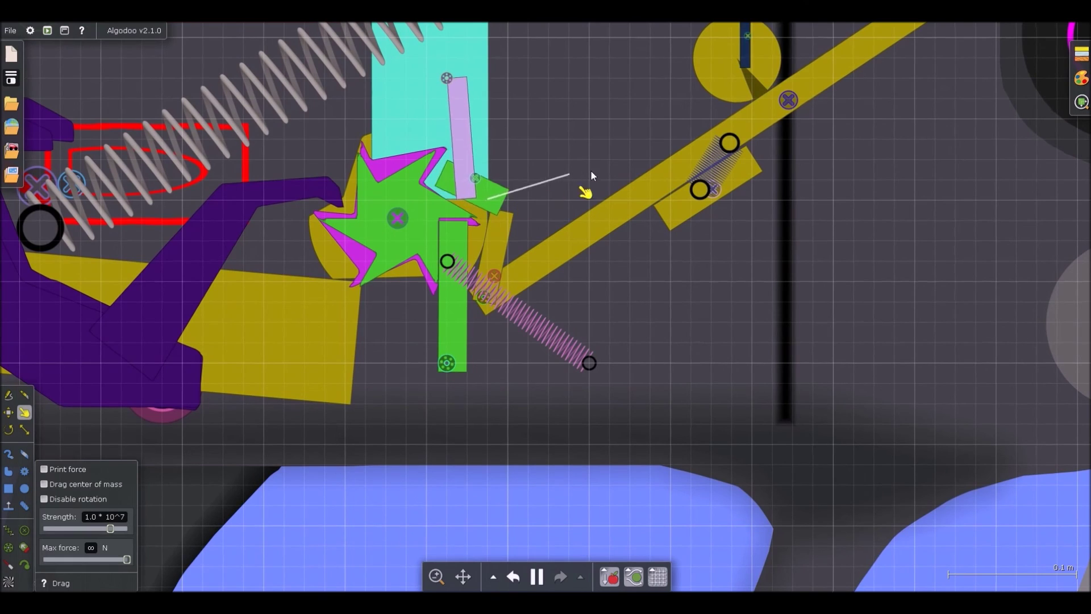
drag(532, 210, 497, 233)
Step: Pause and attach a spring about 0.14 m long from the small green block's forward end to a point above
key(space)
key(s)
scroll(483, 190, up, 1)
scroll(478, 206, down, 3)
mouse_move(464, 197)
mouse_down()
mouse_move(477, 94)
mouse_move(465, 40)
mouse_up()
key(ctrl+z)
scroll(470, 203, up, 4)
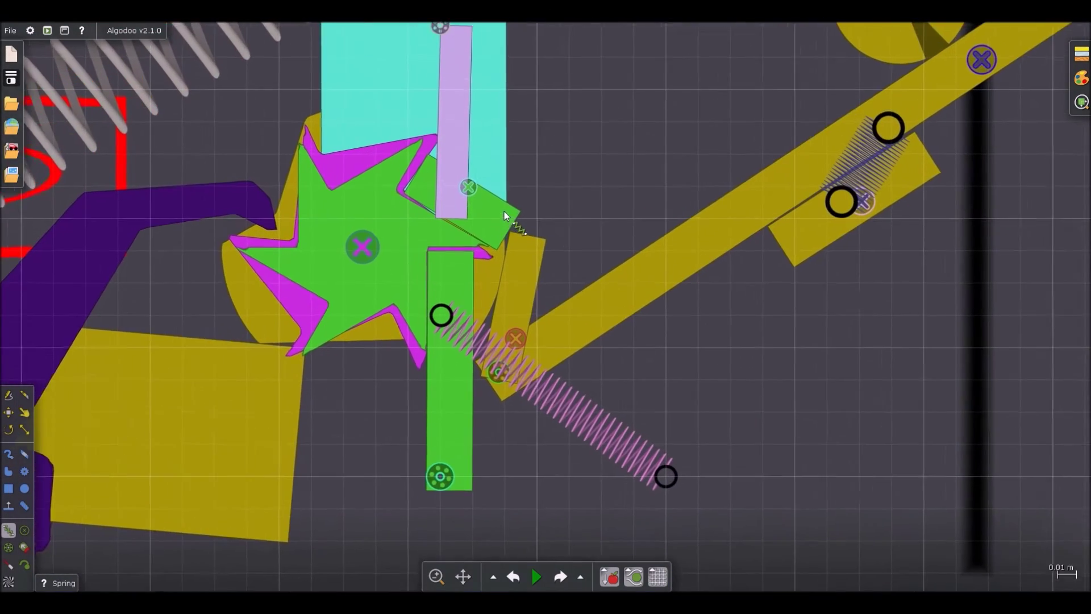
drag(518, 216, 492, 83)
Step: Increase the target length of the small green block's spring
right_click(505, 143)
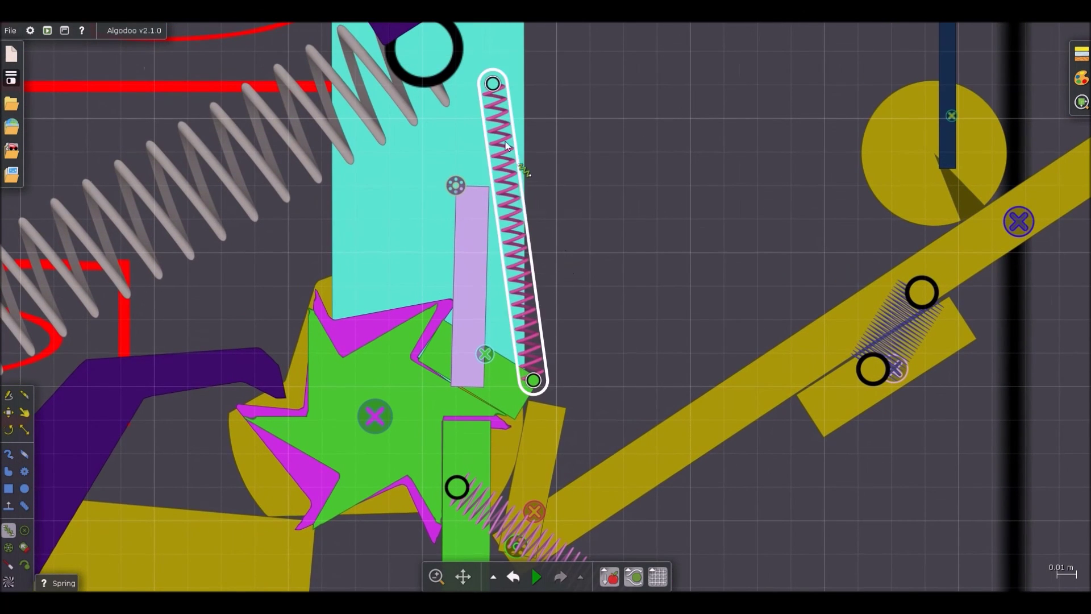
scroll(505, 143, down, 4)
mouse_move(543, 275)
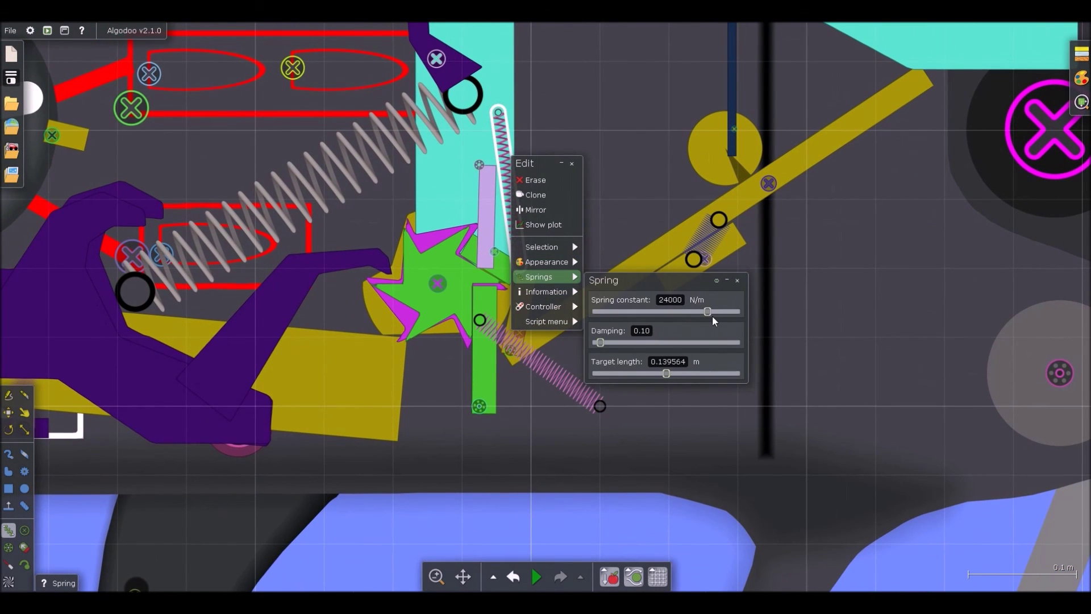
drag(668, 373, 693, 373)
Step: Run the simulation and pull the bolt assembly rearward by the black cocking handle to test the ratchet
key(d)
key(space)
scroll(567, 390, down, 6)
click(567, 390)
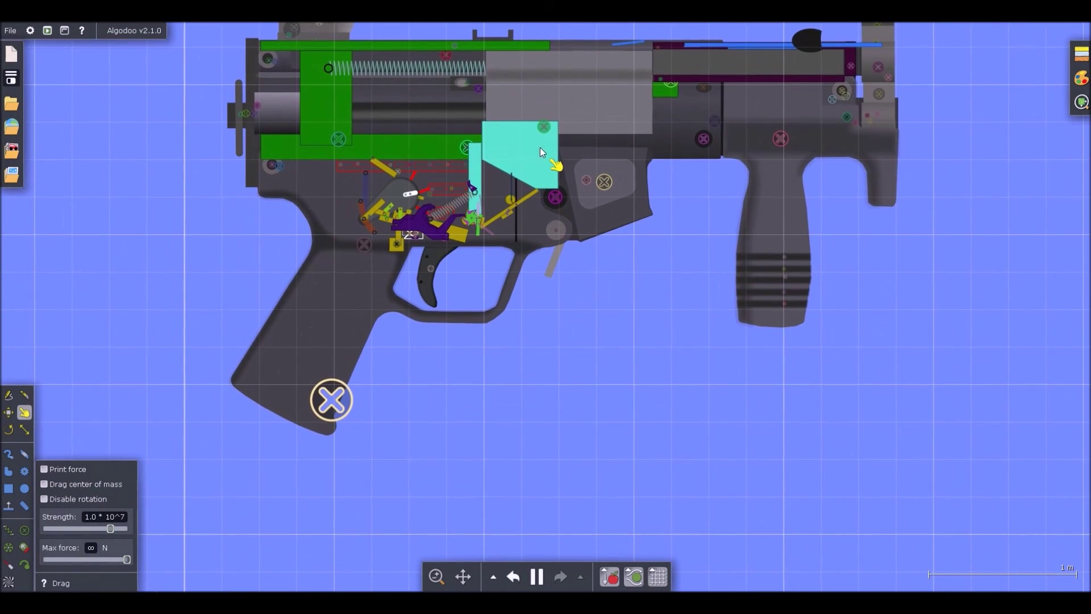
scroll(588, 121, up, 1)
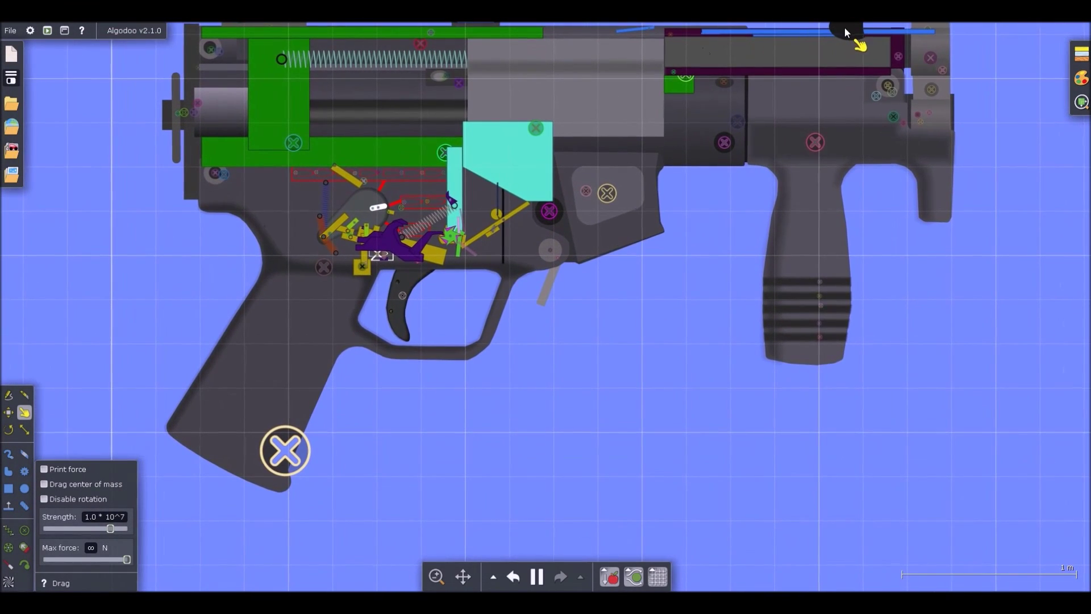
drag(749, 49, 630, 71)
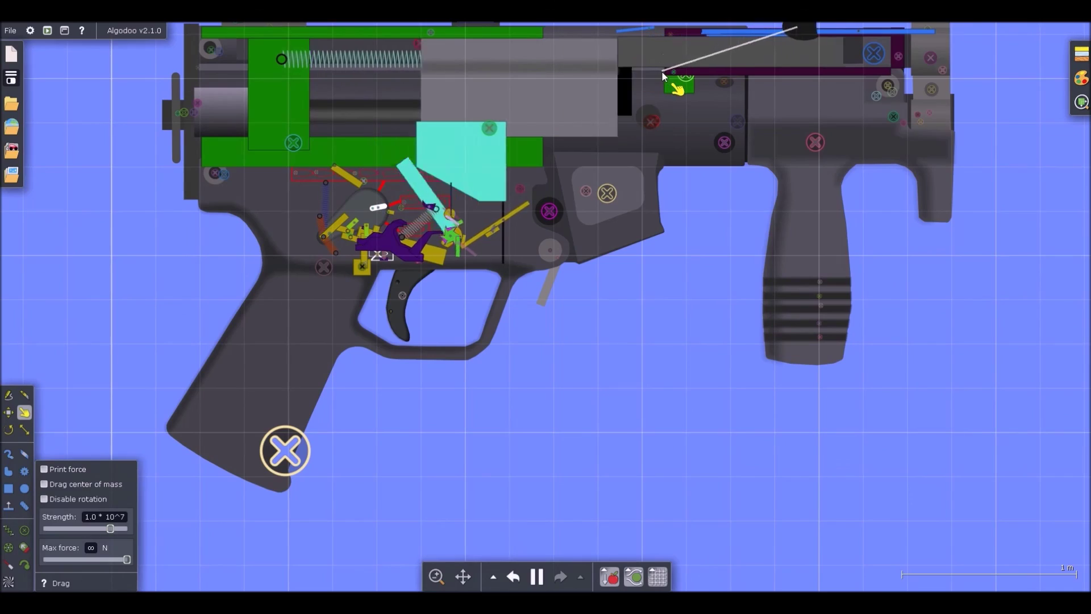
Step: Pause the simulation and erase the spring attached to the small green block
scroll(480, 224, up, 10)
key(space)
key(b)
right_click(433, 211)
click(460, 311)
scroll(409, 199, down, 1)
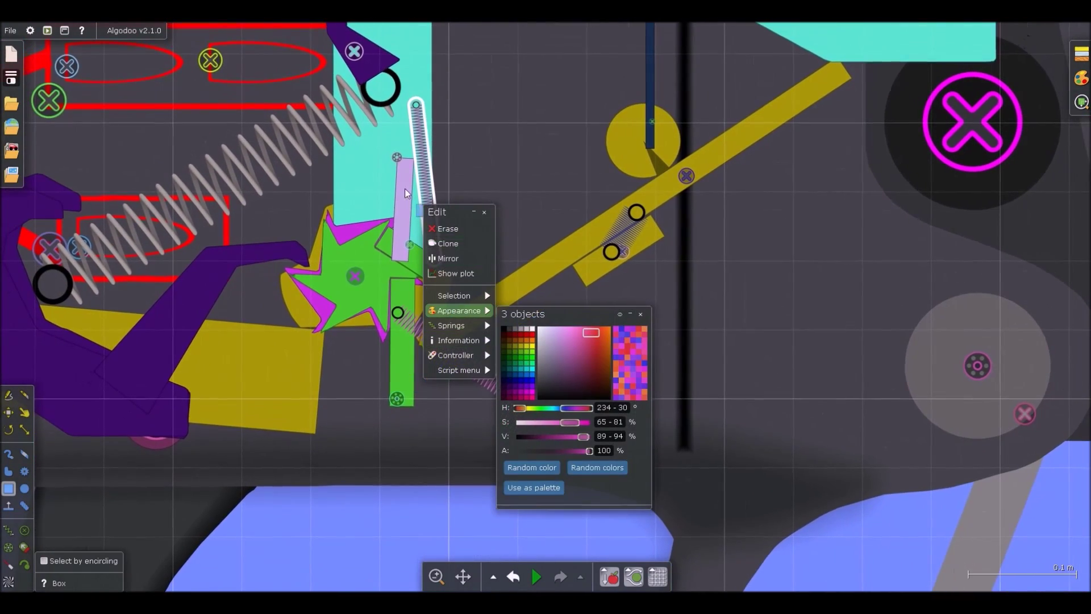
scroll(409, 153, down, 4)
scroll(401, 158, up, 4)
Step: Enable a motor on the pale purple link's hinge, run the simulation and set it to 170 rpm and 650 Nm
right_click(398, 159)
mouse_move(434, 267)
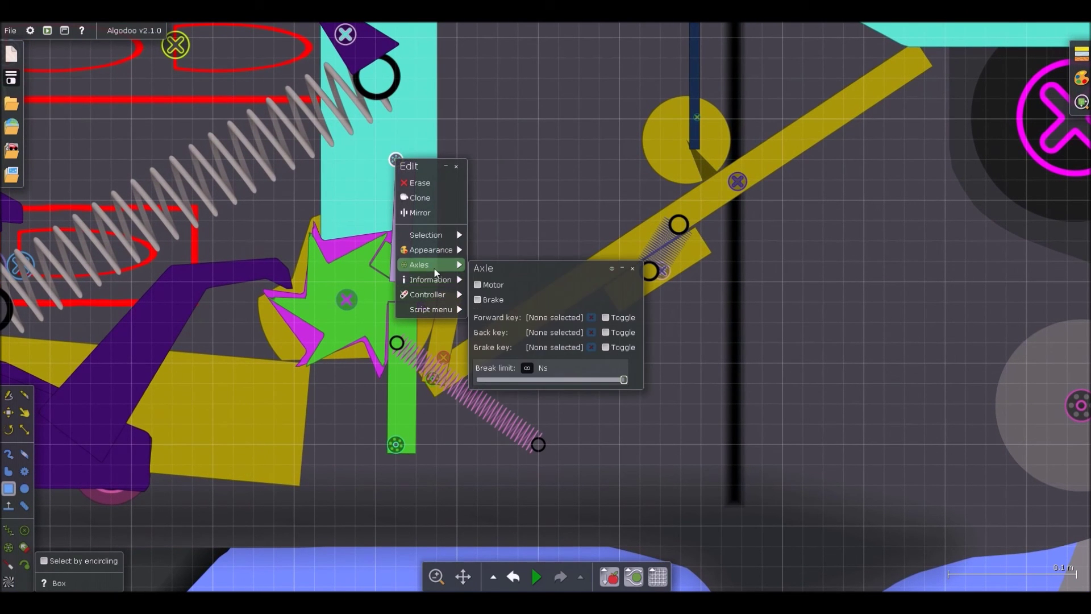
click(497, 287)
key(space)
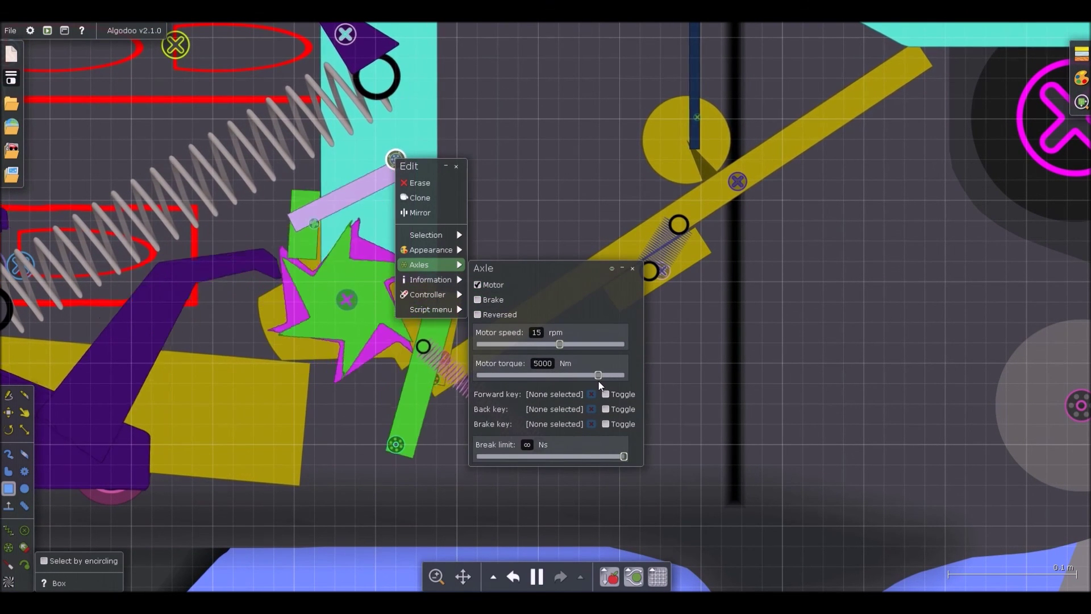
drag(579, 376, 596, 350)
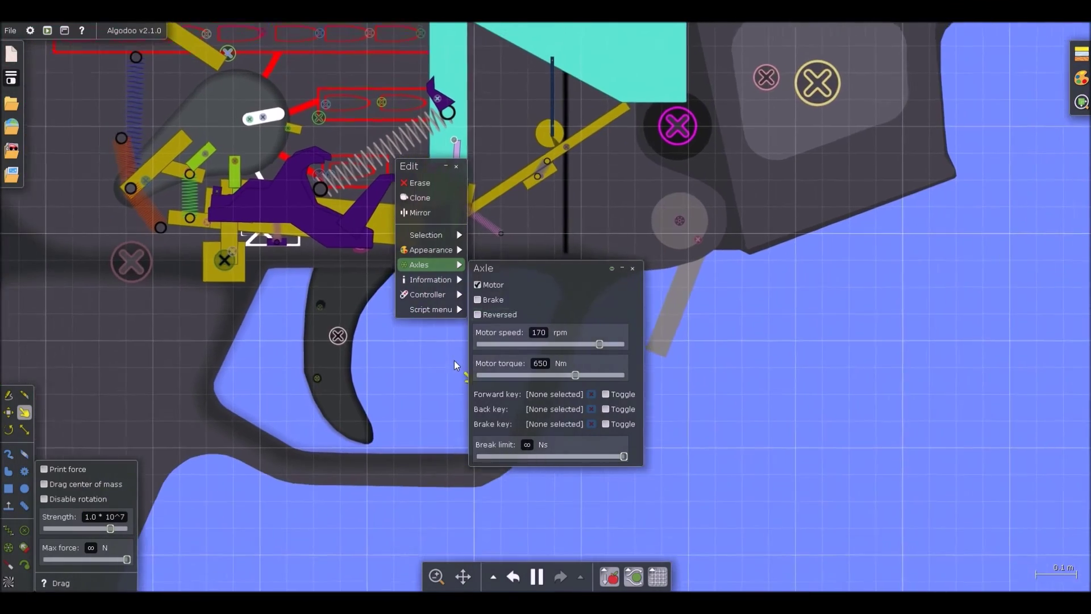
Step: Pull the bolt assembly rearward by the black cocking handle to test the motorised pawl link
scroll(454, 360, down, 10)
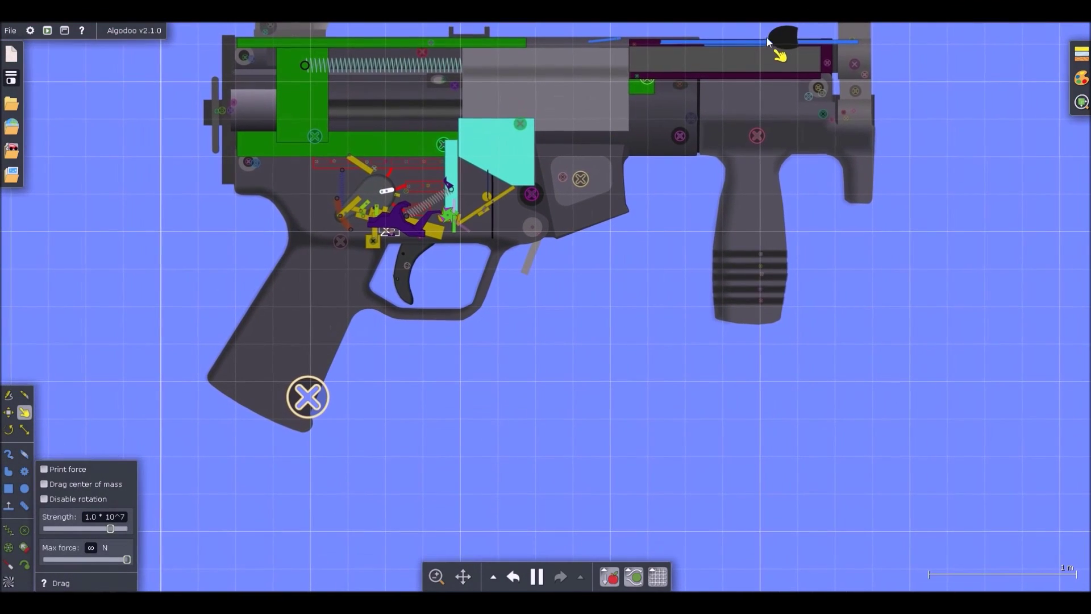
drag(767, 40, 503, 112)
scroll(443, 173, up, 3)
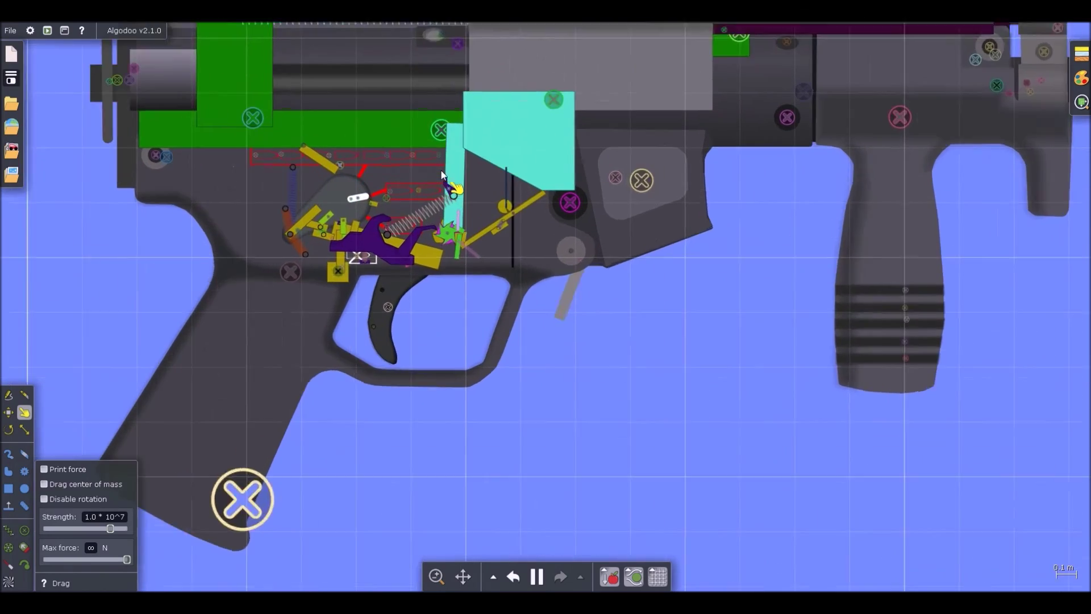
scroll(441, 170, up, 2)
scroll(443, 247, down, 4)
scroll(591, 161, up, 3)
scroll(665, 154, down, 4)
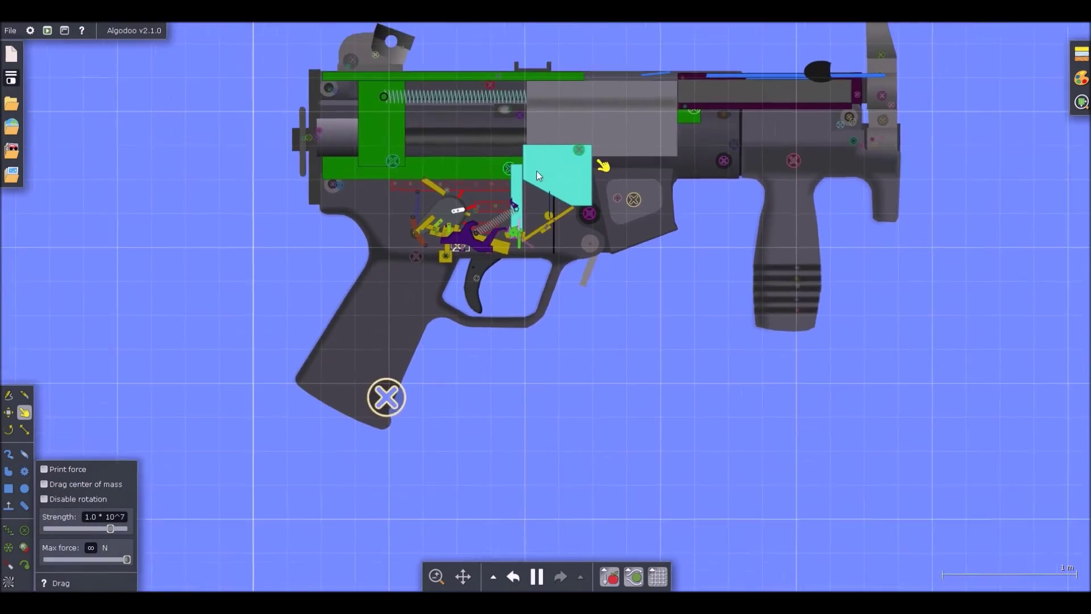
Step: Pull the cyan hammer rearward to cock it and tug the cocking handle to check that it holds
scroll(537, 171, up, 6)
drag(571, 102, 86, 164)
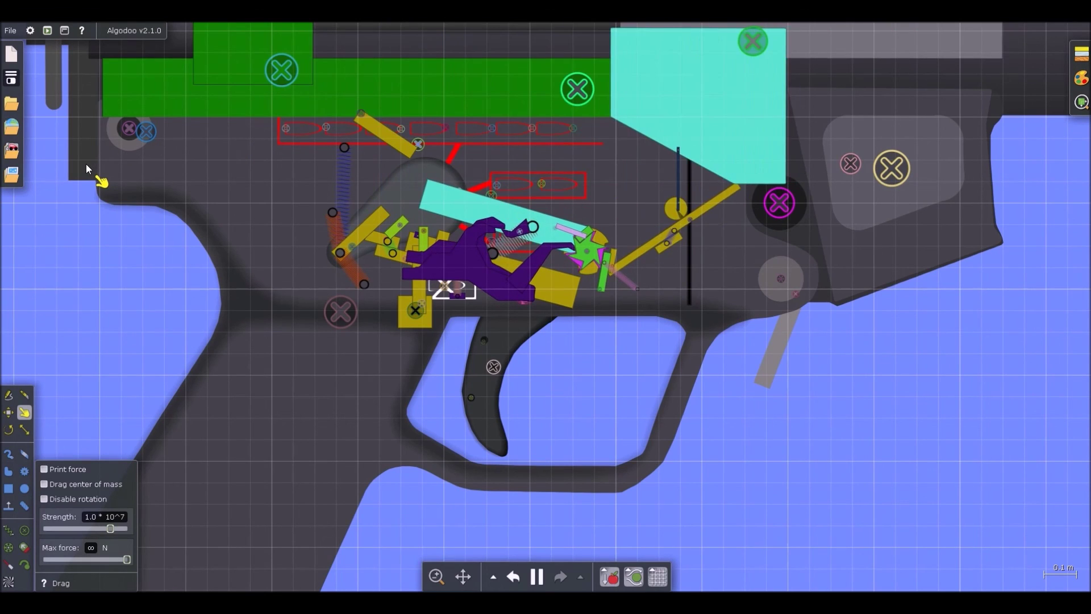
scroll(449, 135, down, 6)
scroll(449, 135, up, 6)
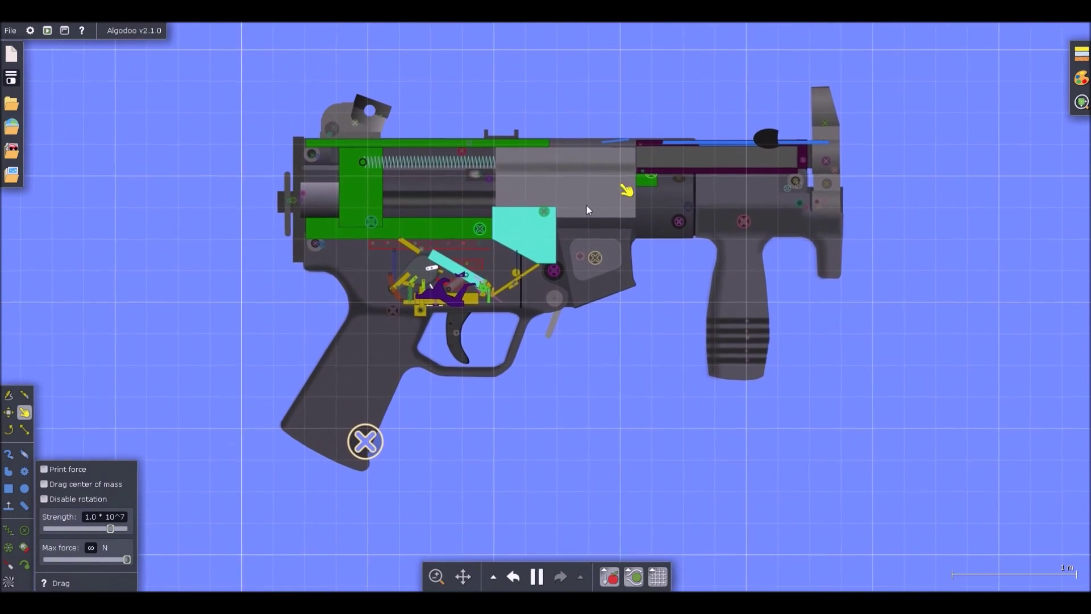
drag(776, 138, 766, 190)
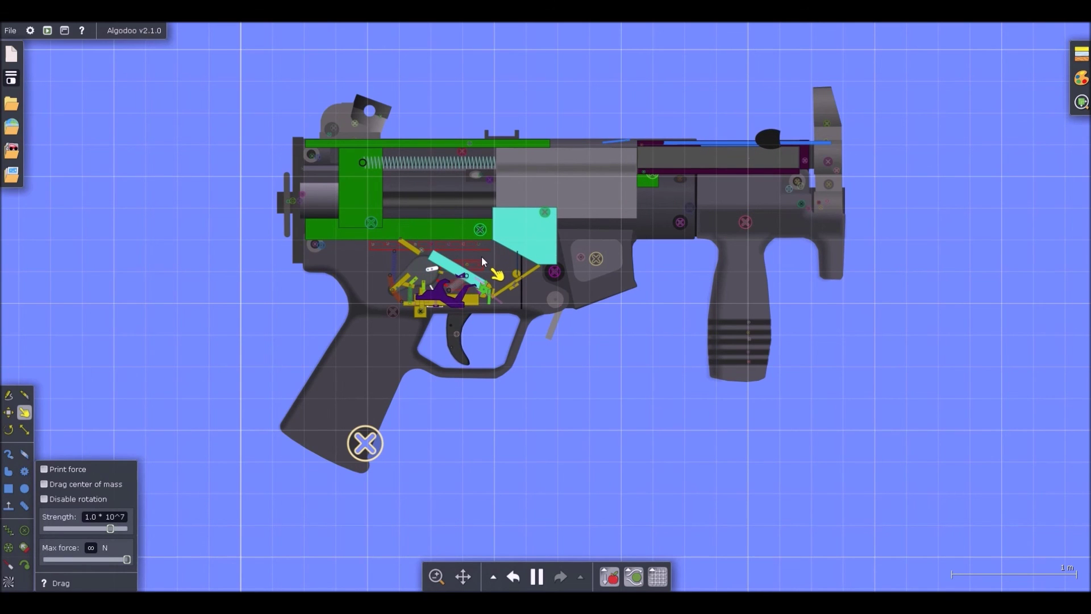
scroll(482, 301, up, 5)
scroll(474, 283, down, 5)
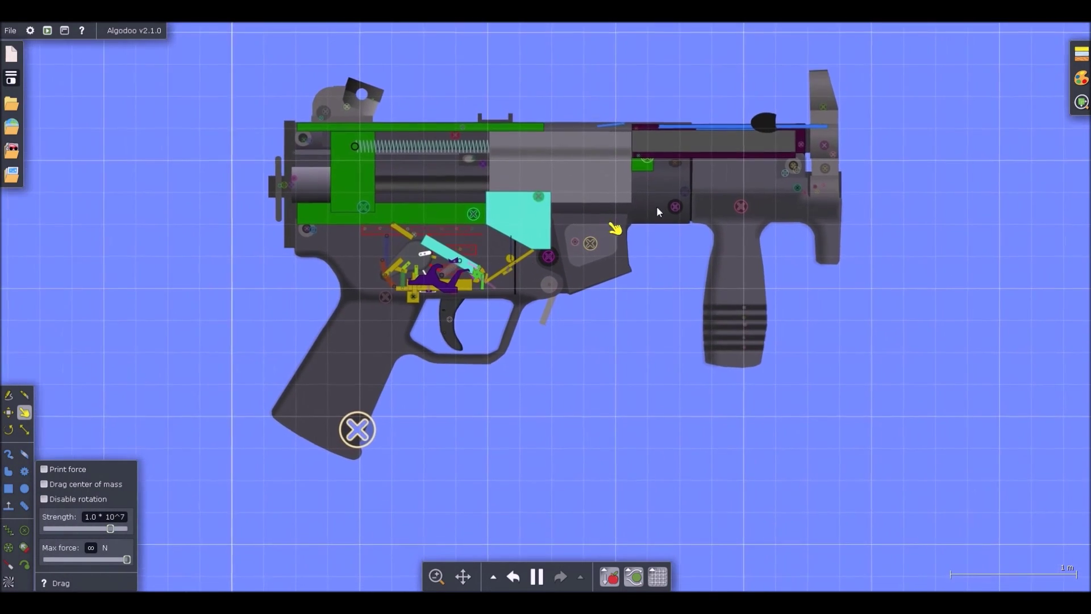
Step: Hold the trigger, pull the bolt assembly fully rearward by the cocking handle and examine the trigger group
key(Left)
drag(765, 125, 482, 135)
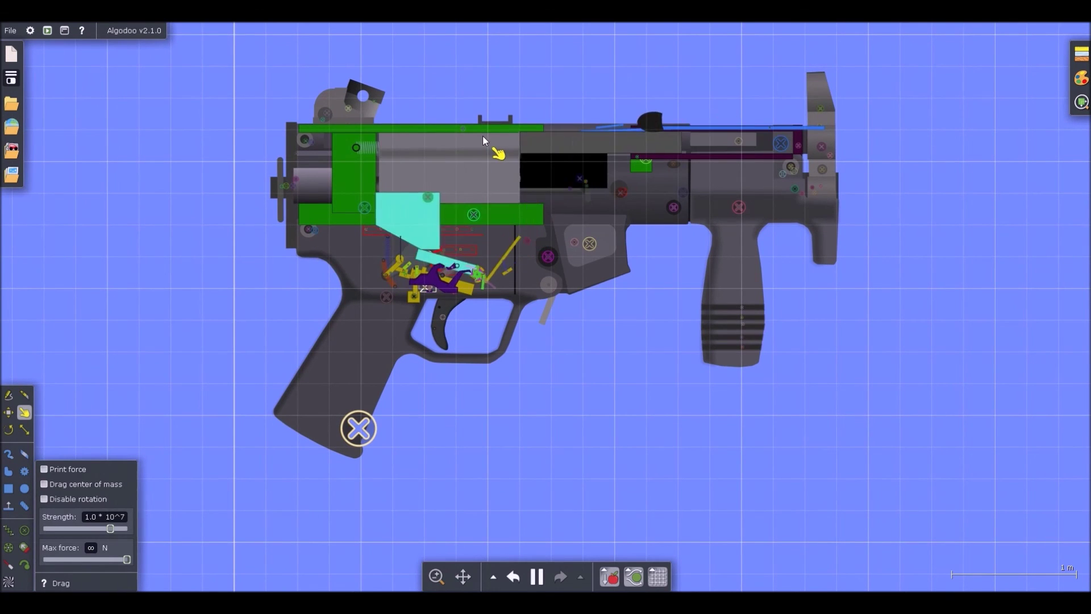
mouse_move(768, 119)
mouse_down()
mouse_move(485, 146)
mouse_move(729, 123)
mouse_move(460, 140)
mouse_move(629, 139)
mouse_move(560, 165)
mouse_move(749, 121)
mouse_up()
drag(504, 132, 723, 129)
drag(514, 141, 369, 142)
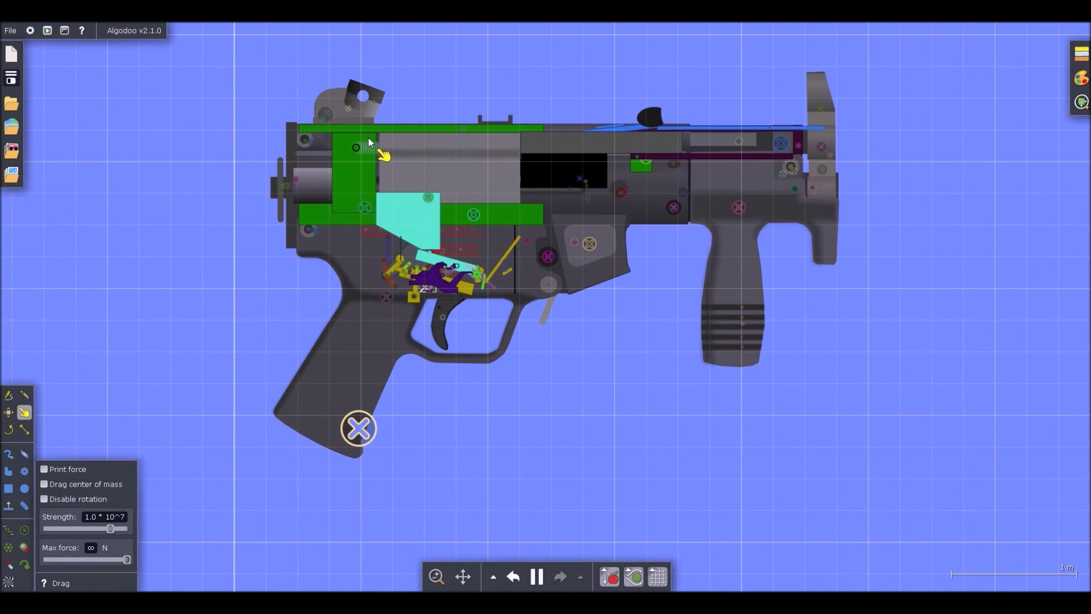
scroll(427, 258, up, 10)
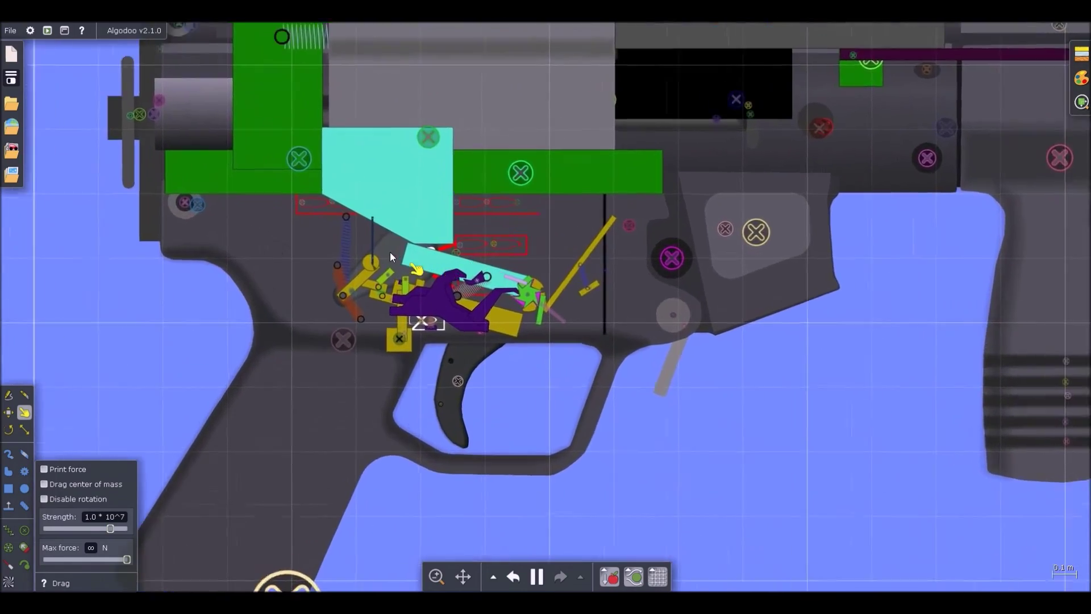
scroll(319, 243, down, 2)
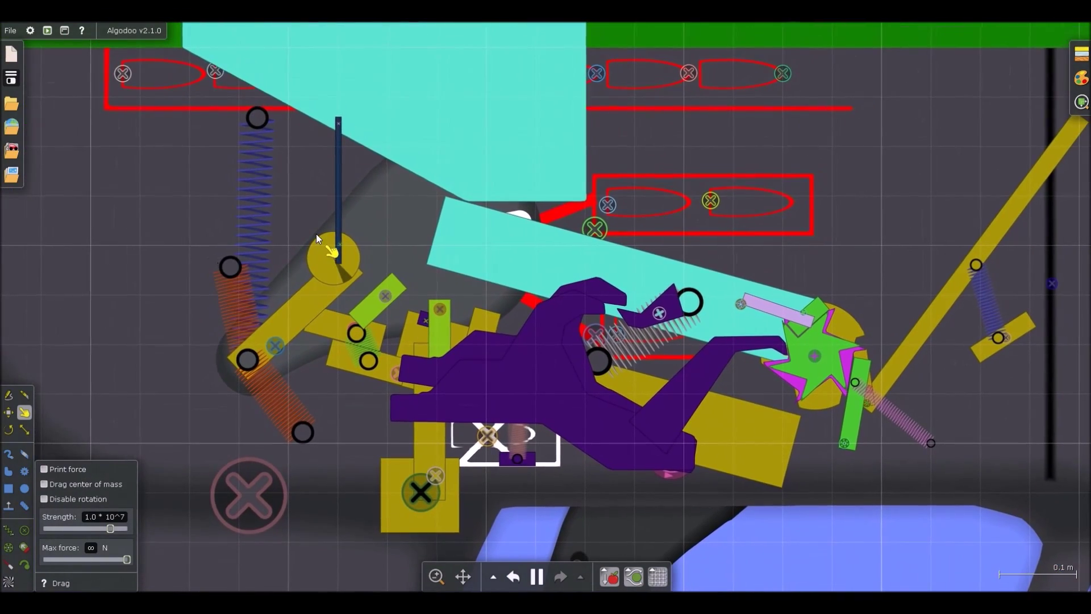
scroll(314, 230, down, 3)
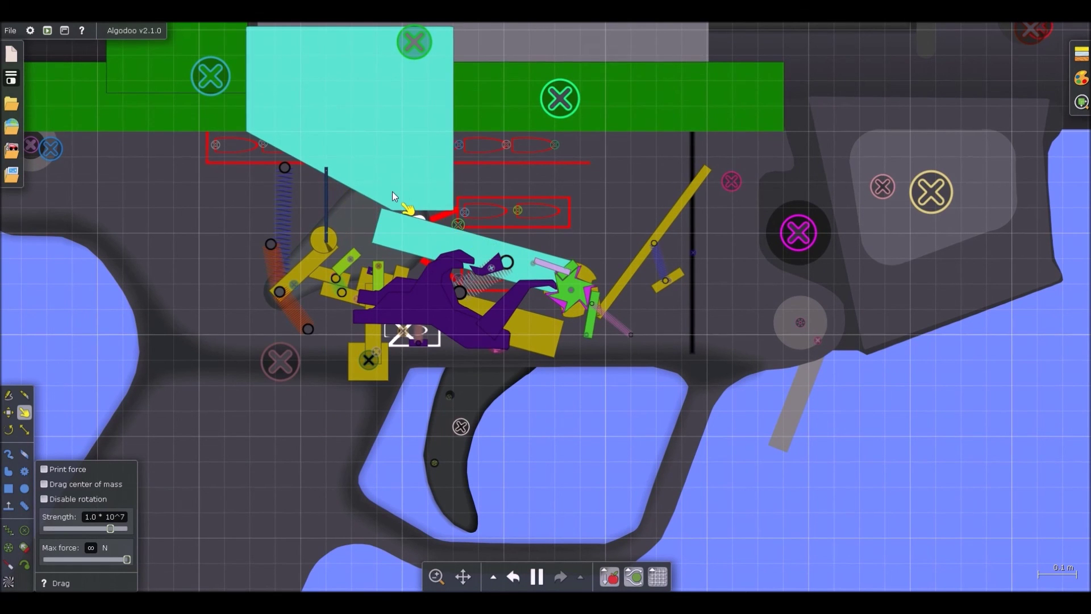
Step: Try to pull the bolt assembly forward out of its rearmost position
scroll(392, 192, down, 2)
drag(383, 169, 606, 159)
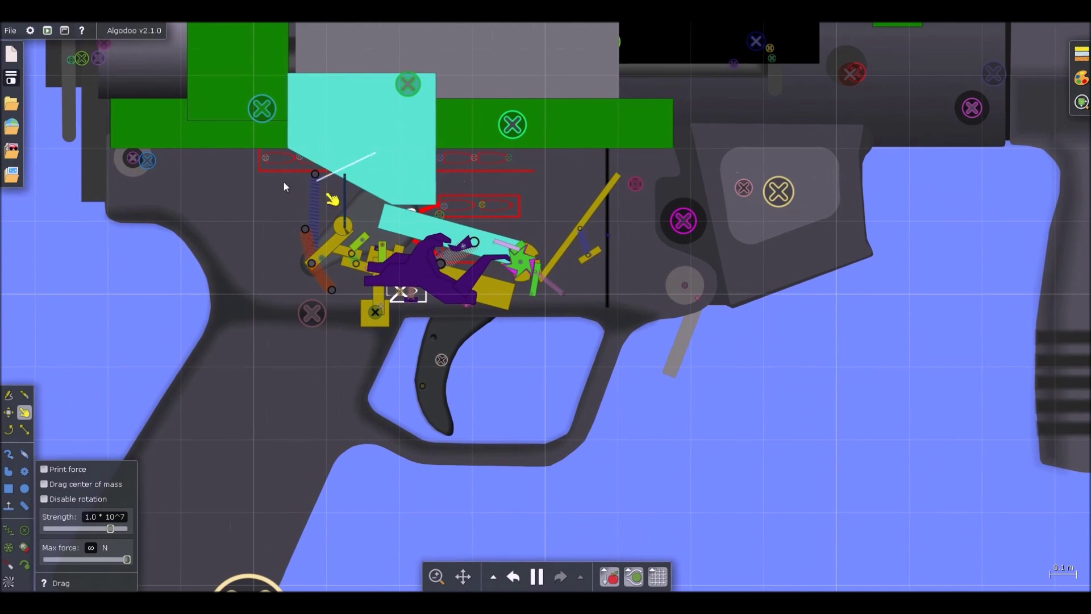
drag(152, 182, 267, 165)
scroll(282, 158, down, 3)
drag(411, 90, 681, 188)
scroll(448, 258, up, 5)
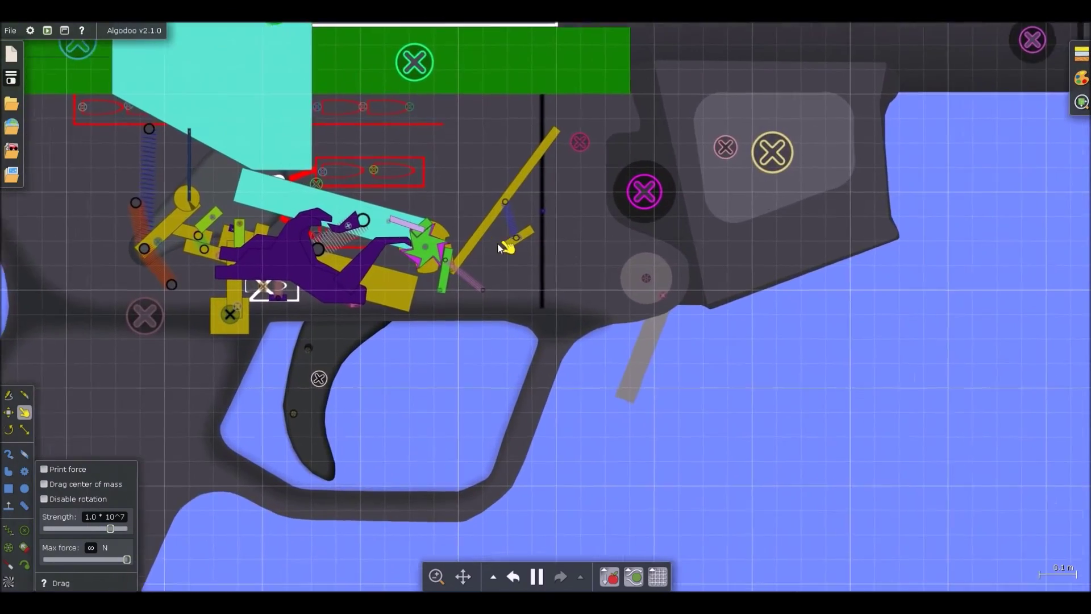
scroll(622, 232, down, 2)
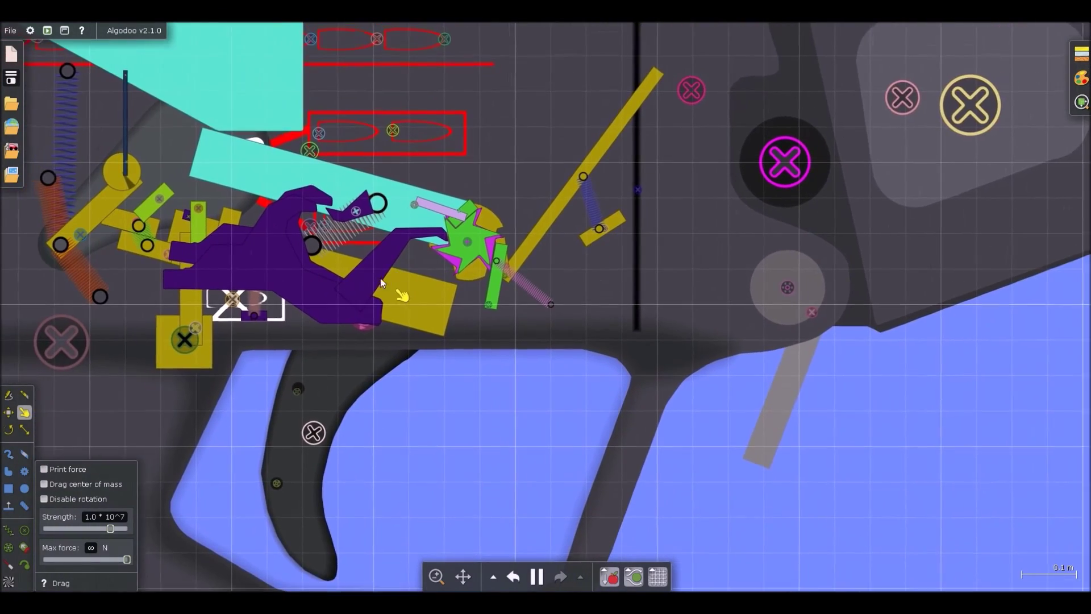
Step: Try removing the yellow disc from the rear sear lever and the cyan block from beneath the bolt
scroll(177, 201, up, 2)
scroll(177, 197, up, 2)
scroll(563, 208, down, 1)
click(184, 185)
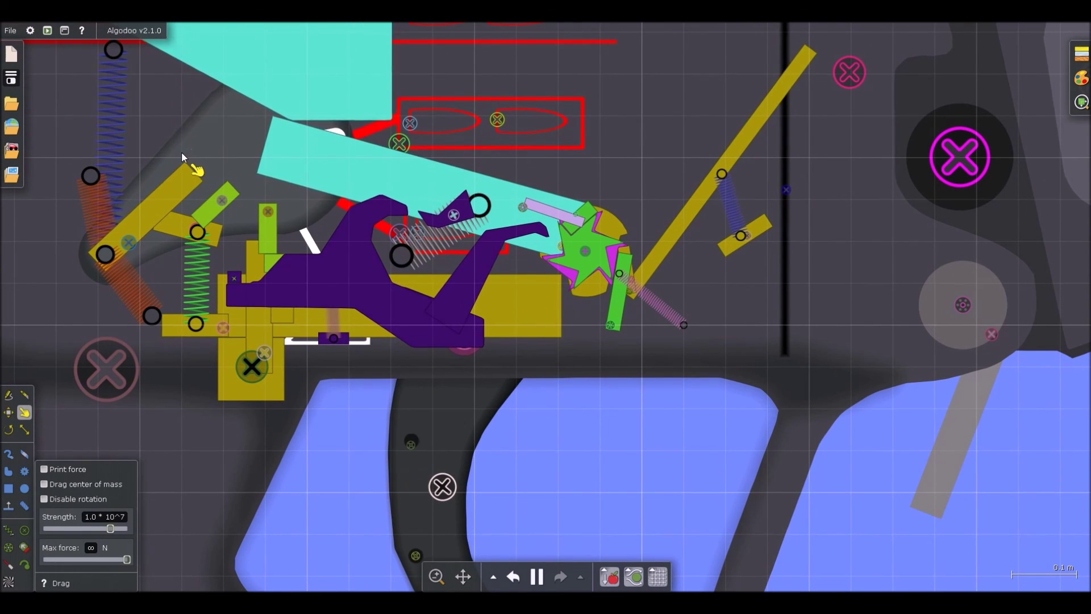
scroll(278, 103, down, 2)
scroll(277, 103, down, 6)
scroll(374, 61, down, 2)
scroll(374, 61, up, 3)
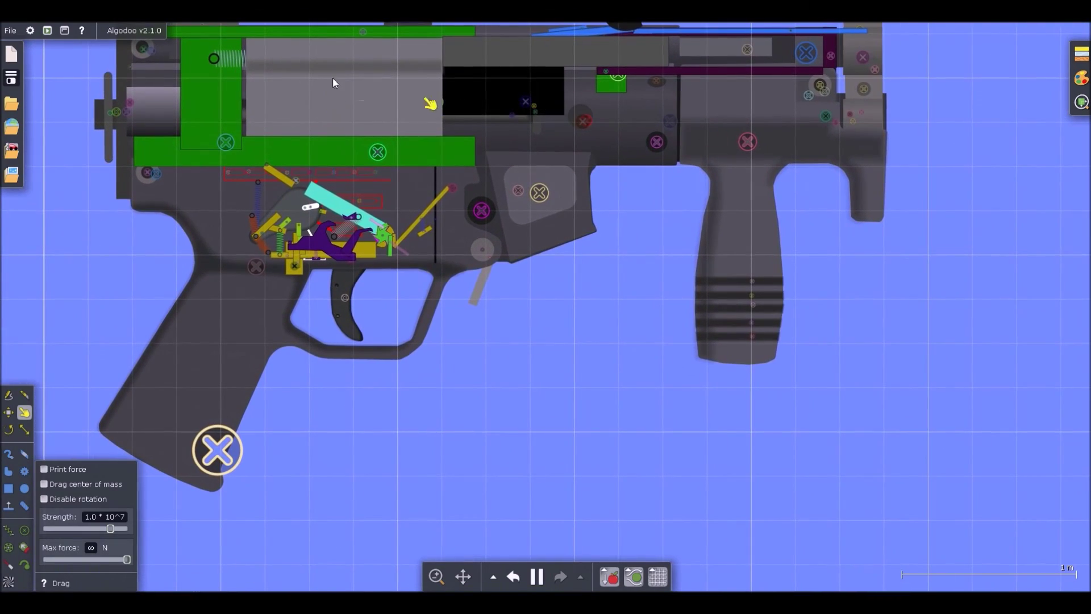
click(358, 95)
right_click(358, 94)
scroll(587, 249, down, 1)
scroll(584, 253, up, 6)
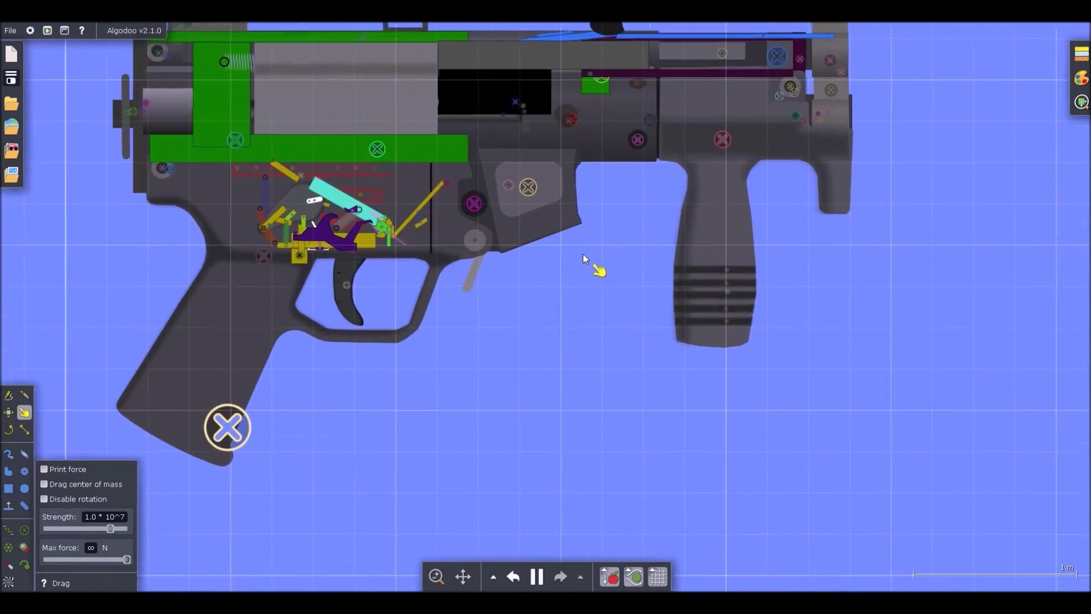
scroll(577, 256, down, 6)
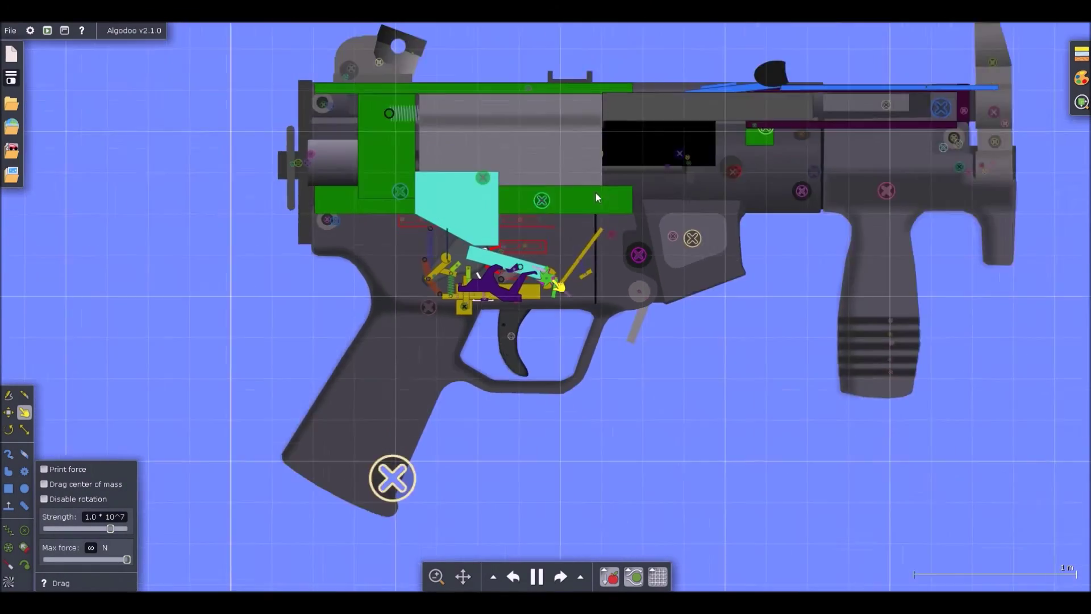
Step: Pull the bolt assembly forward and examine the hammer and ratchet engagement, pausing and resuming the simulation
drag(690, 159, 829, 166)
scroll(480, 352, up, 6)
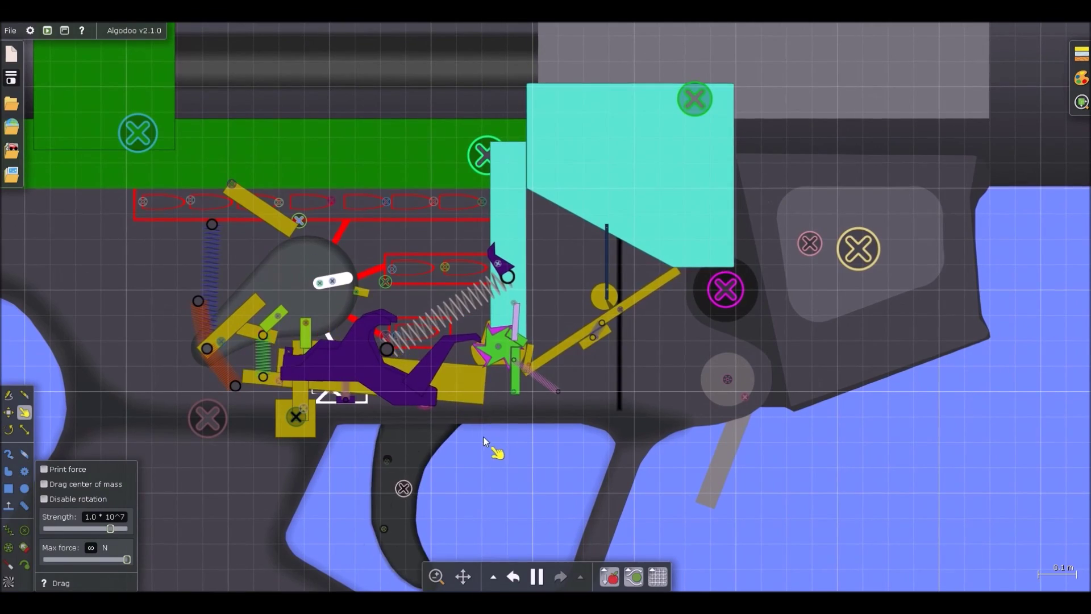
scroll(495, 452, down, 6)
scroll(502, 453, up, 6)
key(space)
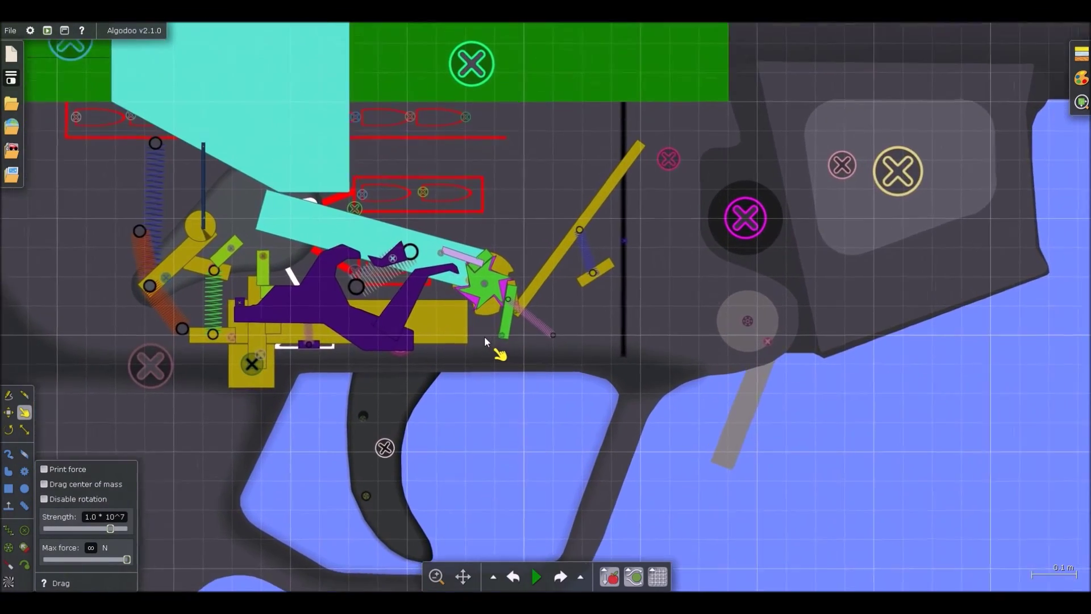
key(space)
scroll(483, 335, down, 3)
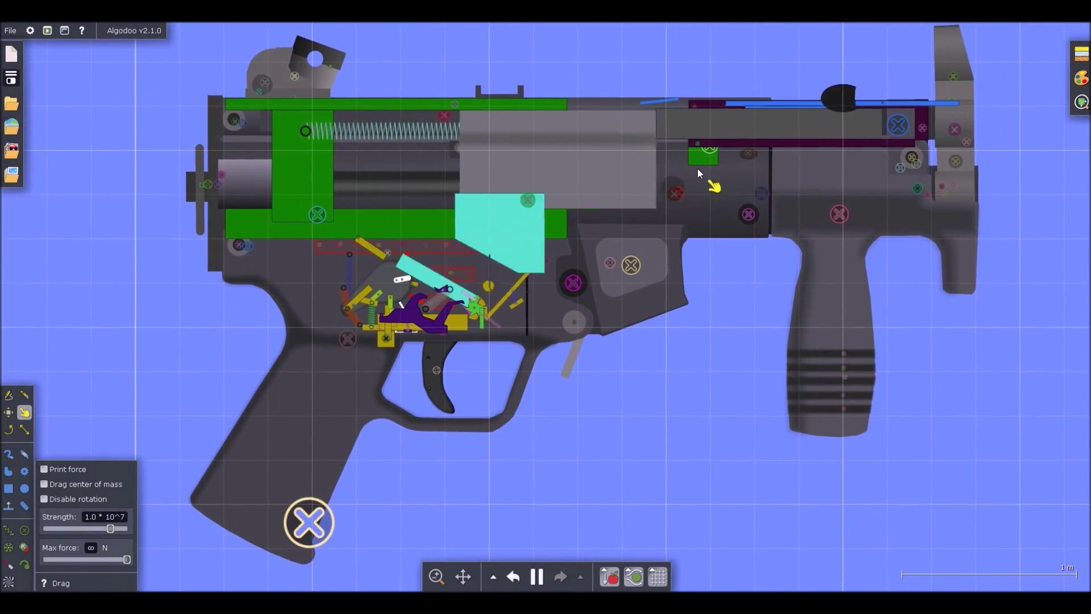
scroll(507, 300, up, 1)
scroll(508, 300, up, 6)
Step: Pause and slice the small corner off the hammer's rounded yellow base beside the yellow trigger block, and erase the cut-off piece
key(space)
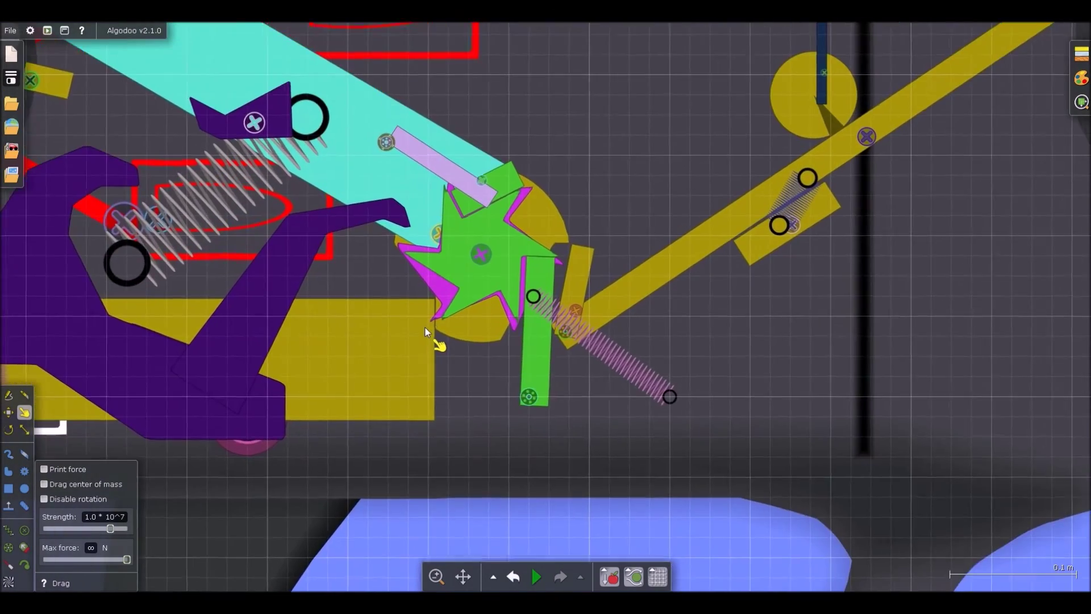
key(k)
scroll(424, 341, up, 2)
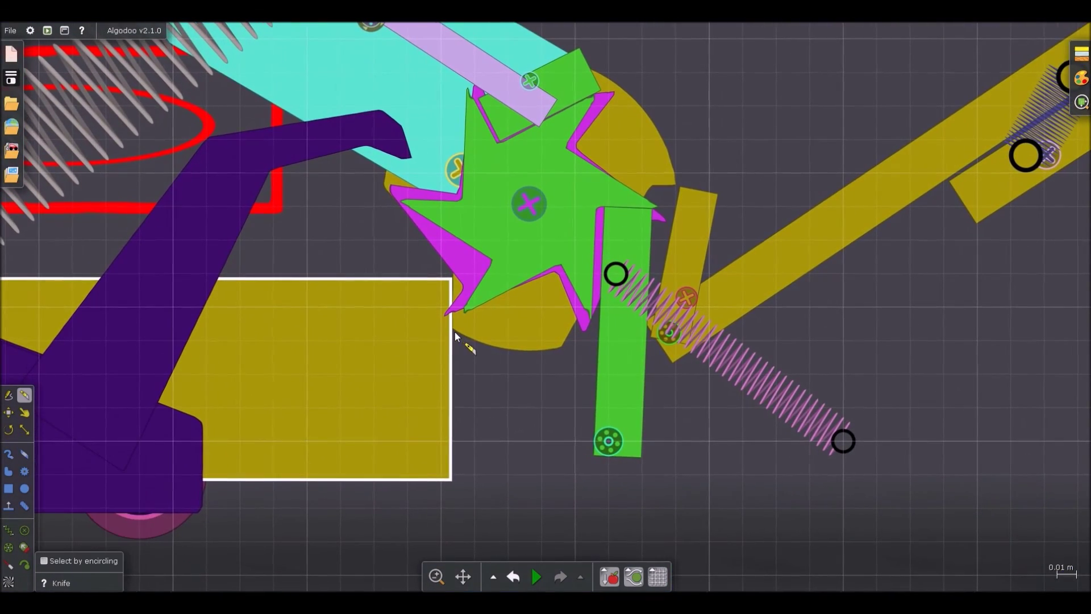
key(d)
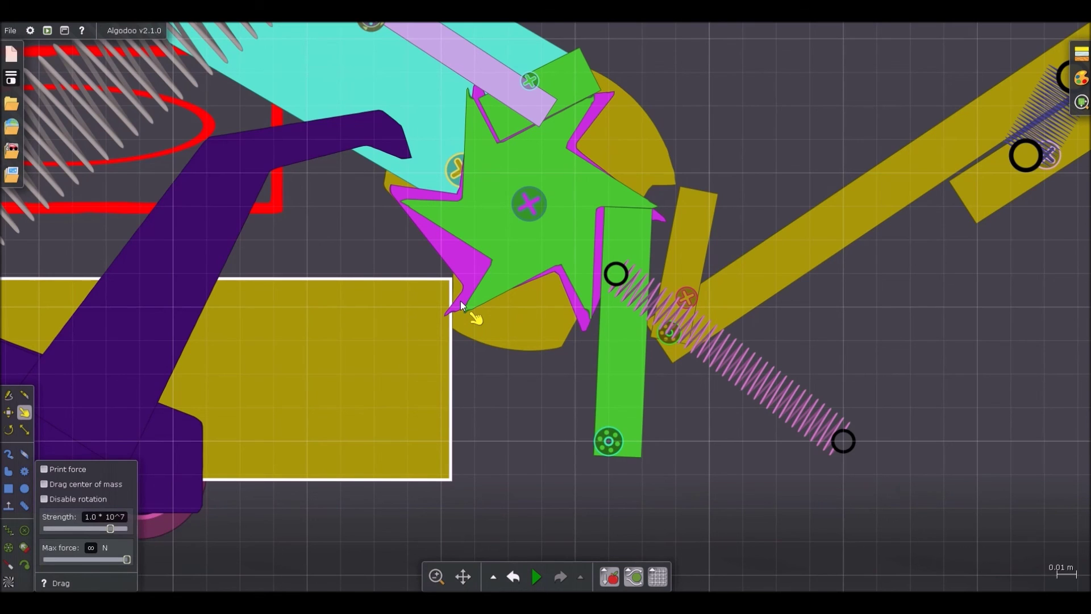
key(k)
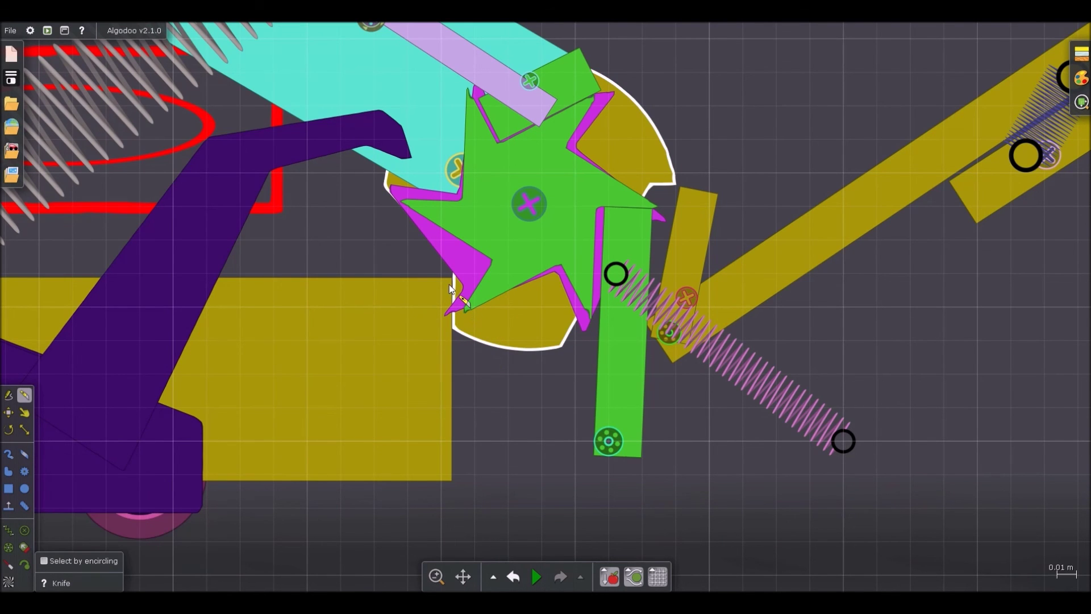
drag(449, 284, 472, 369)
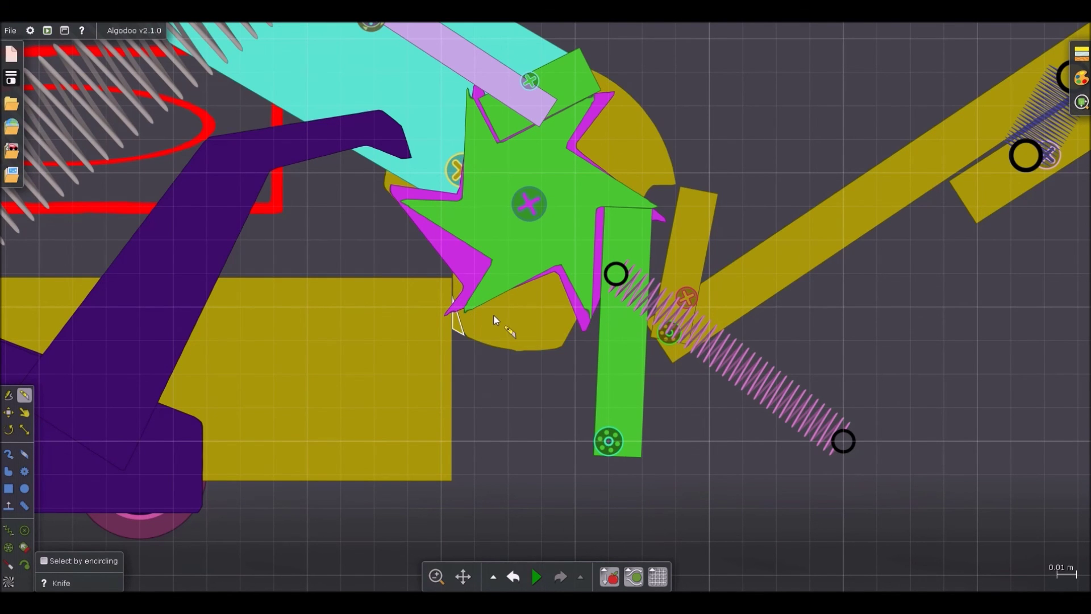
key(Delete)
Step: Run the simulation and tug the grey bolt to test the hammer with its trimmed base
scroll(490, 251, down, 8)
key(d)
key(space)
scroll(472, 313, down, 3)
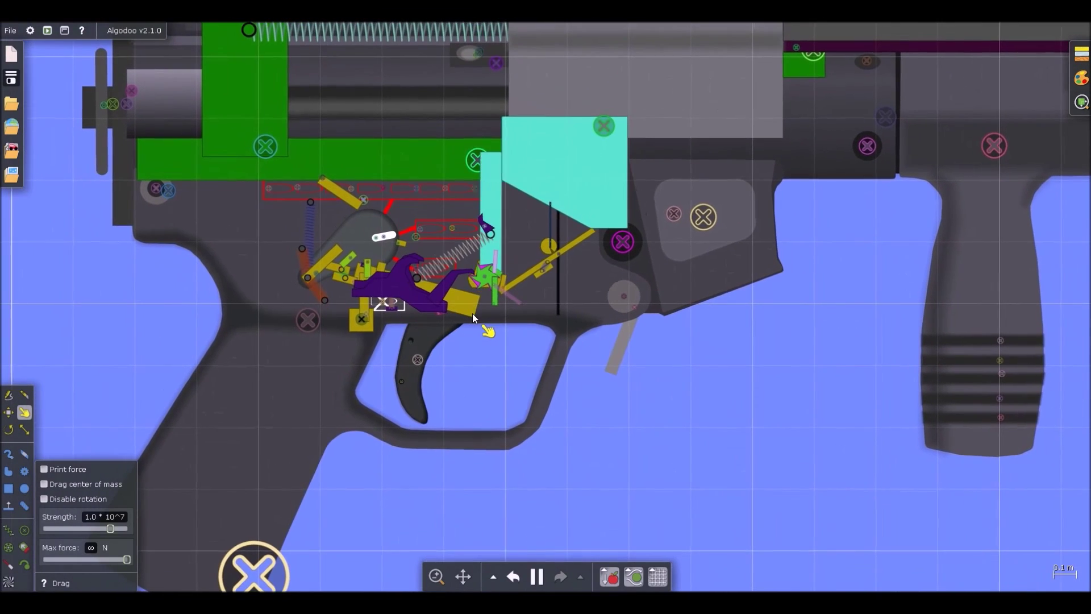
scroll(472, 313, down, 3)
drag(518, 161, 517, 139)
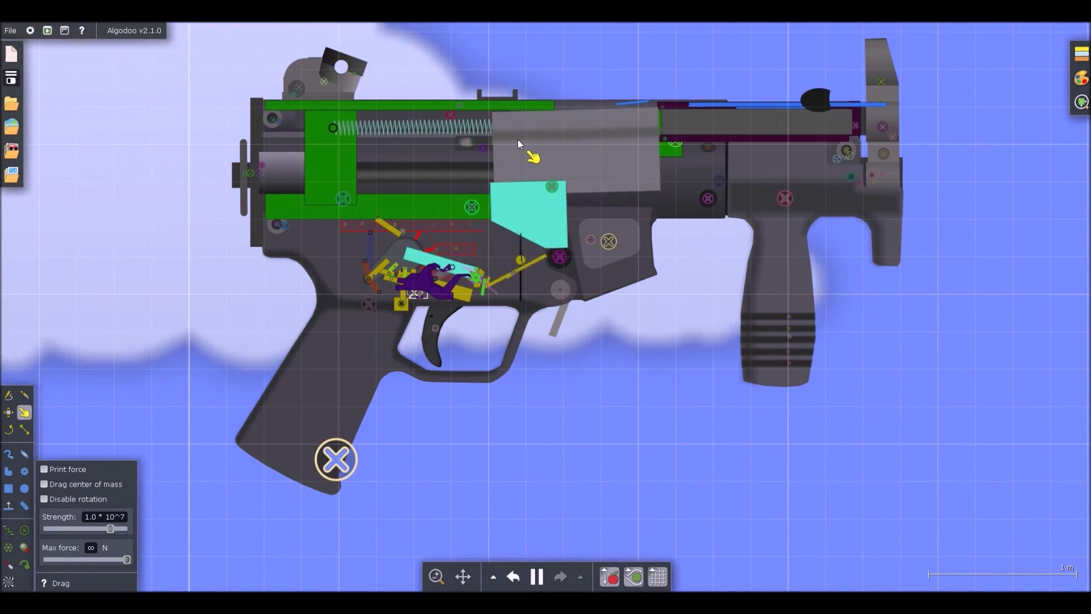
Step: Pull the bolt assembly rearward by the black cocking handle and examine the trigger group with the fire selector turned
drag(809, 96, 536, 189)
scroll(382, 280, up, 3)
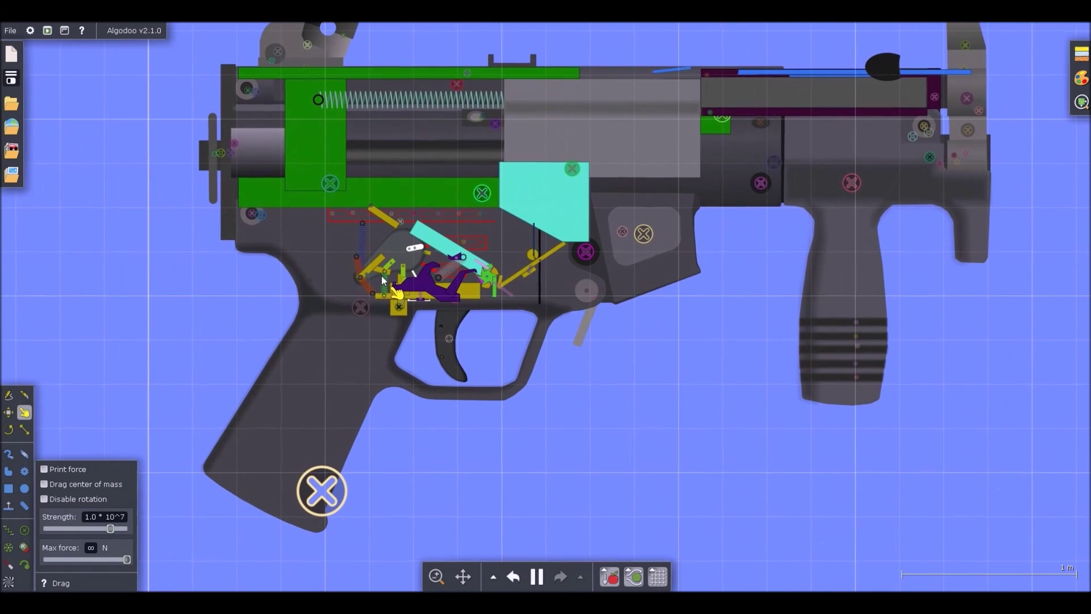
drag(349, 562, 418, 428)
scroll(421, 318, up, 5)
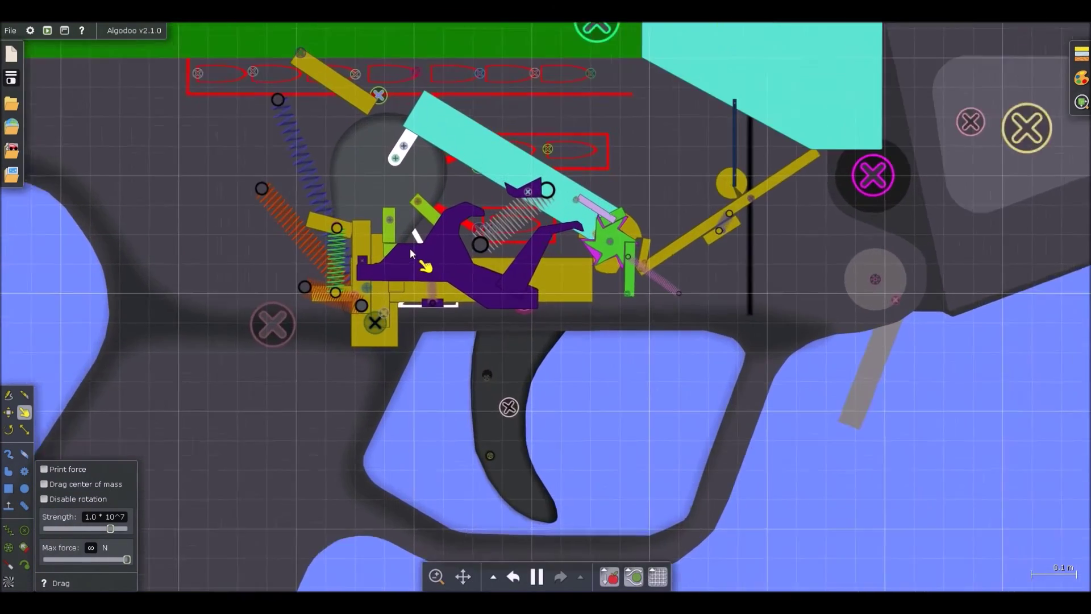
Step: Pause the simulation and check the collision layers of the small green block beside the purple hammer
key(space)
key(b)
scroll(410, 247, up, 5)
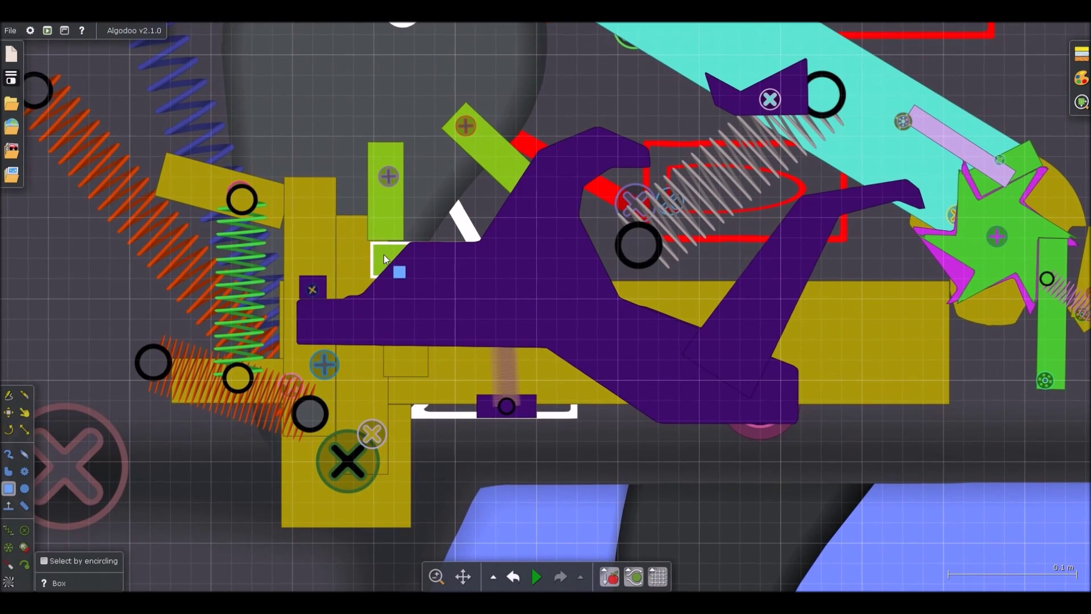
right_click(383, 254)
mouse_move(440, 464)
scroll(799, 507, down, 3)
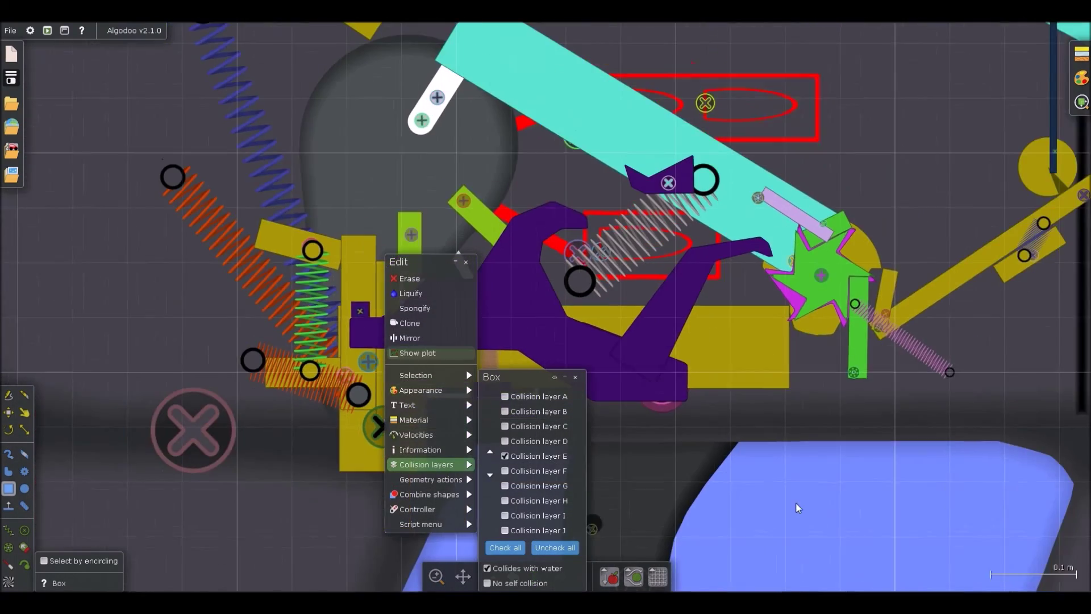
click(796, 504)
Step: Turn off collision layer E for the small green block over the hammer and recolour the block red
scroll(401, 318, up, 4)
click(421, 293)
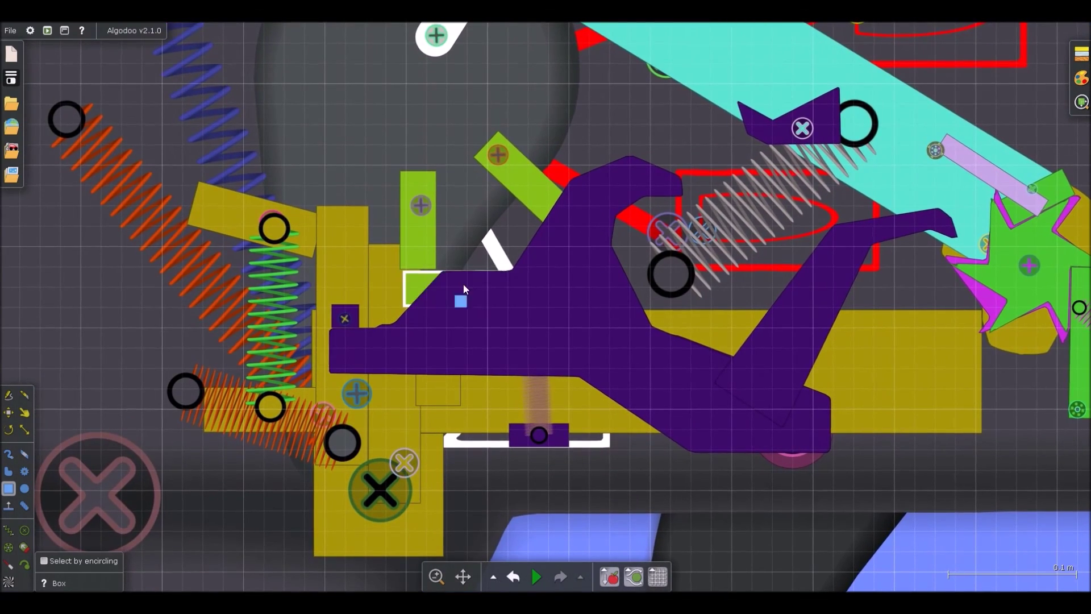
right_click(421, 287)
mouse_move(477, 492)
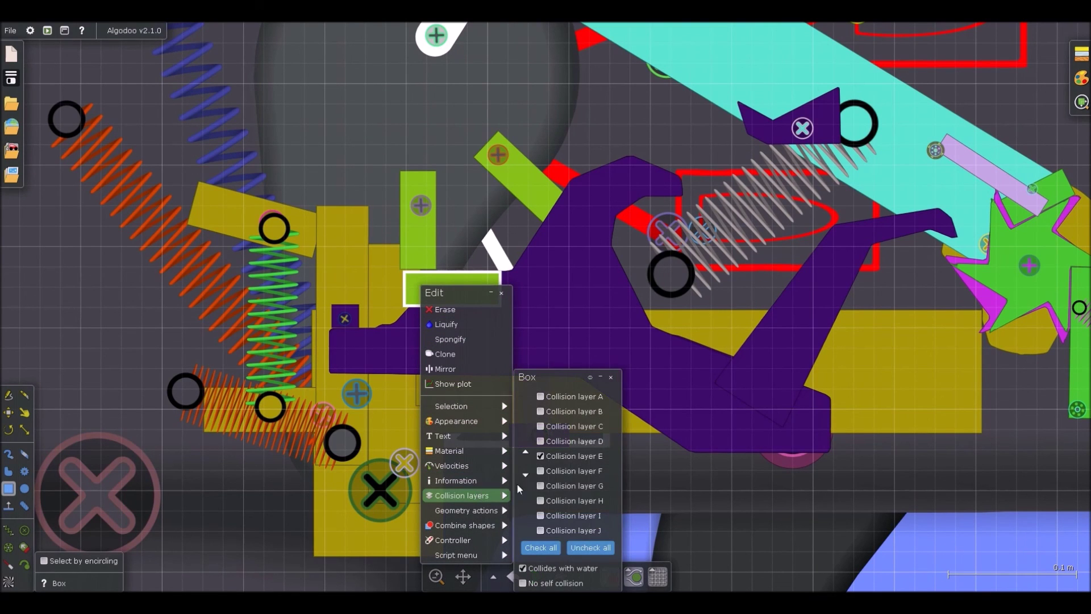
click(554, 456)
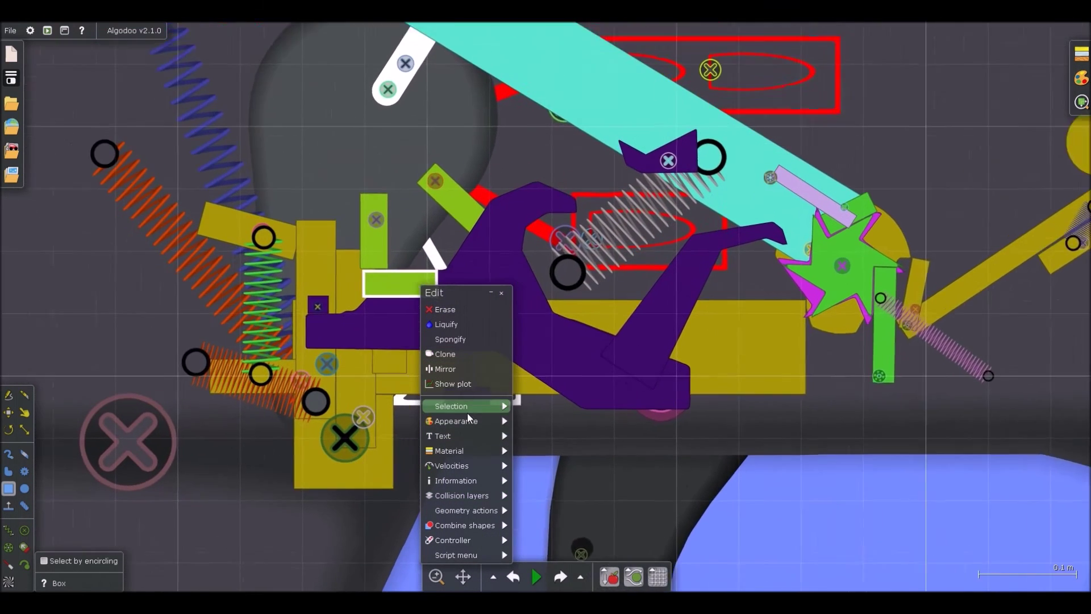
mouse_move(467, 409)
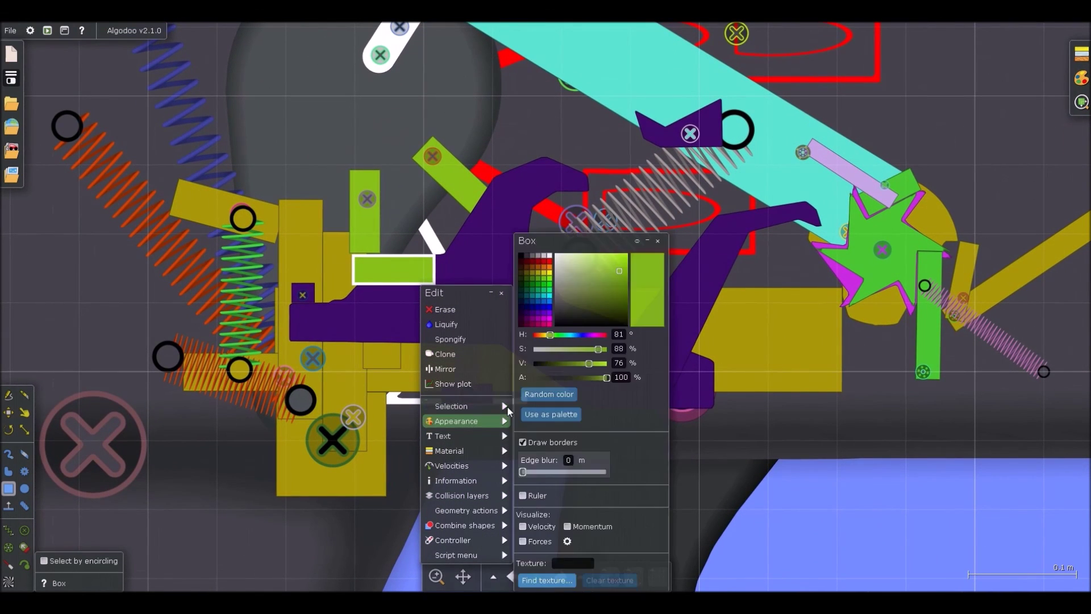
drag(544, 335, 532, 336)
click(826, 487)
Step: Fixate the red block at its lower corner nearest the hammer's hooked head
key(f)
scroll(429, 274, up, 3)
click(451, 293)
scroll(441, 302, down, 3)
Step: Check the collision layers of the upright green bar above the red block and run the simulation
key(b)
scroll(367, 250, up, 1)
right_click(368, 250)
mouse_move(432, 460)
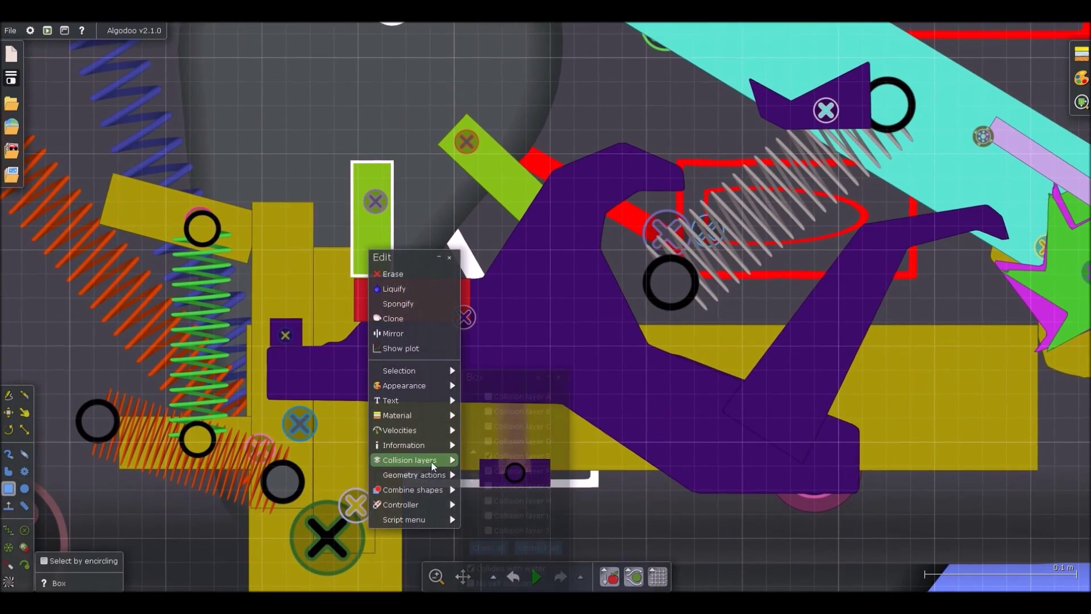
key(d)
scroll(503, 269, down, 5)
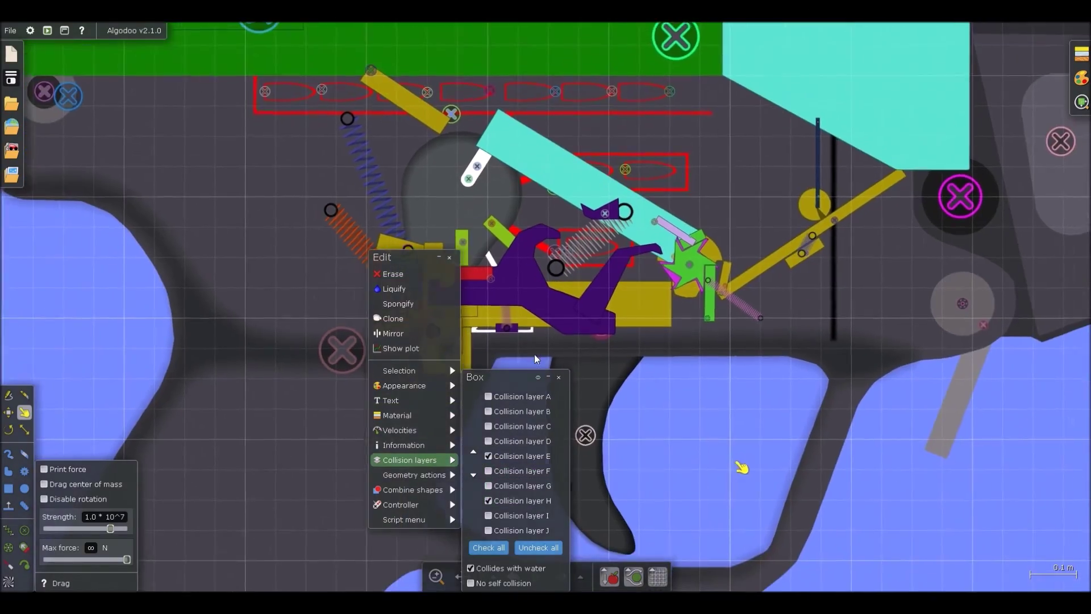
key(b)
scroll(472, 273, up, 5)
click(467, 241)
key(d)
scroll(454, 244, down, 5)
key(space)
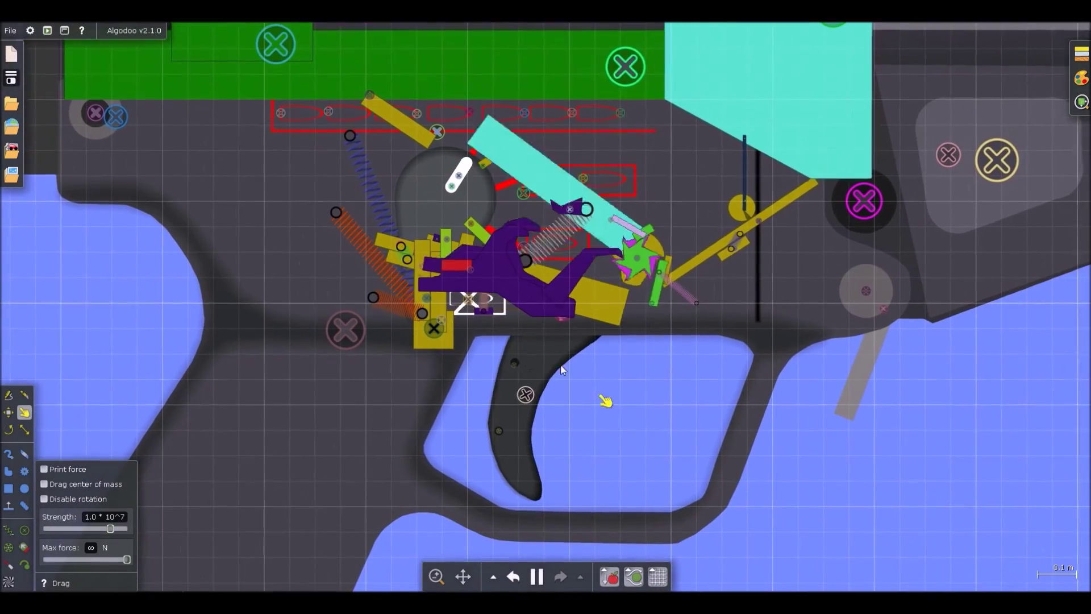
Step: Stop the test, remove the red block's fixate, and run the simulation with the purple hammer and its arm selected
scroll(485, 299, up, 3)
scroll(479, 297, up, 5)
key(space)
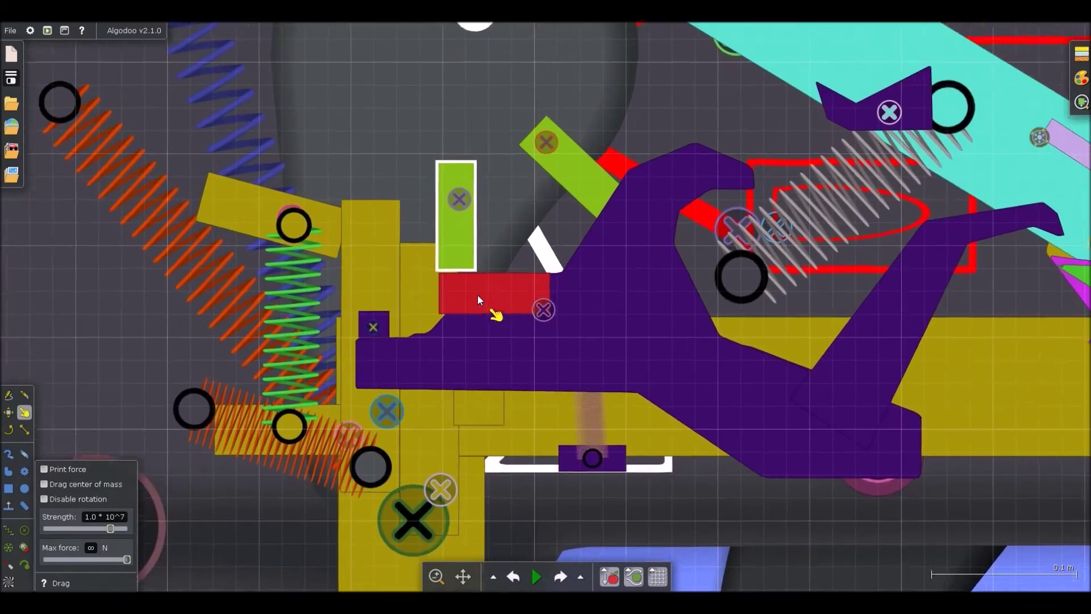
key(b)
scroll(470, 278, down, 5)
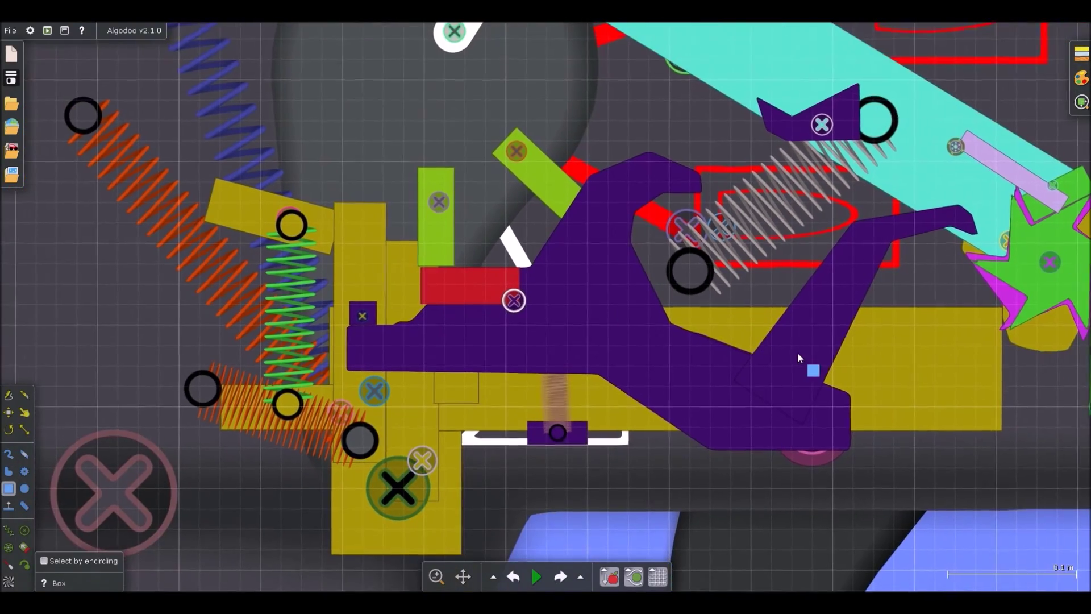
click(822, 340)
key(d)
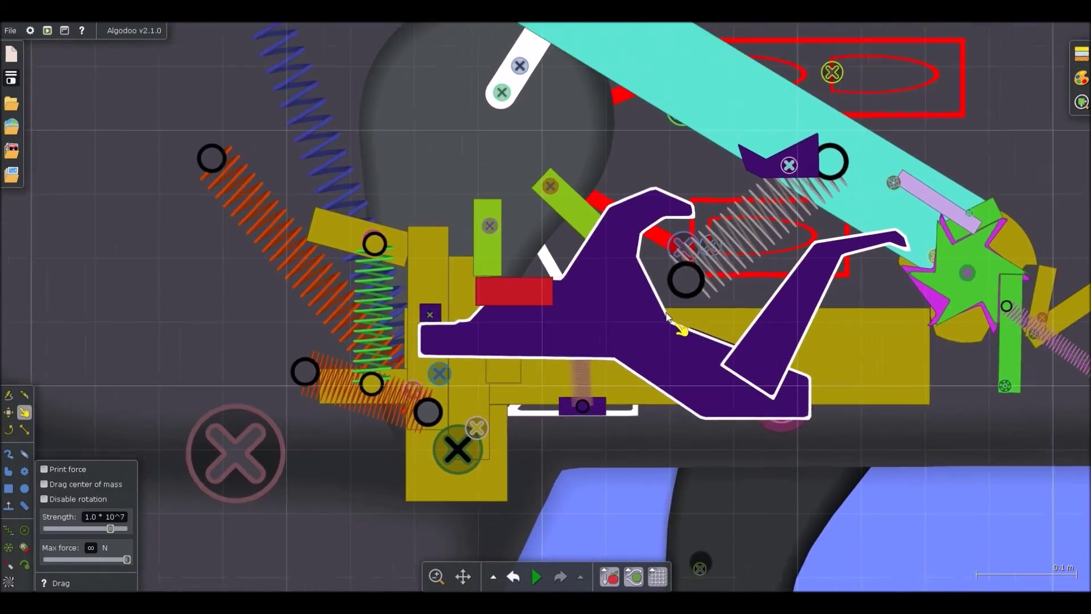
key(space)
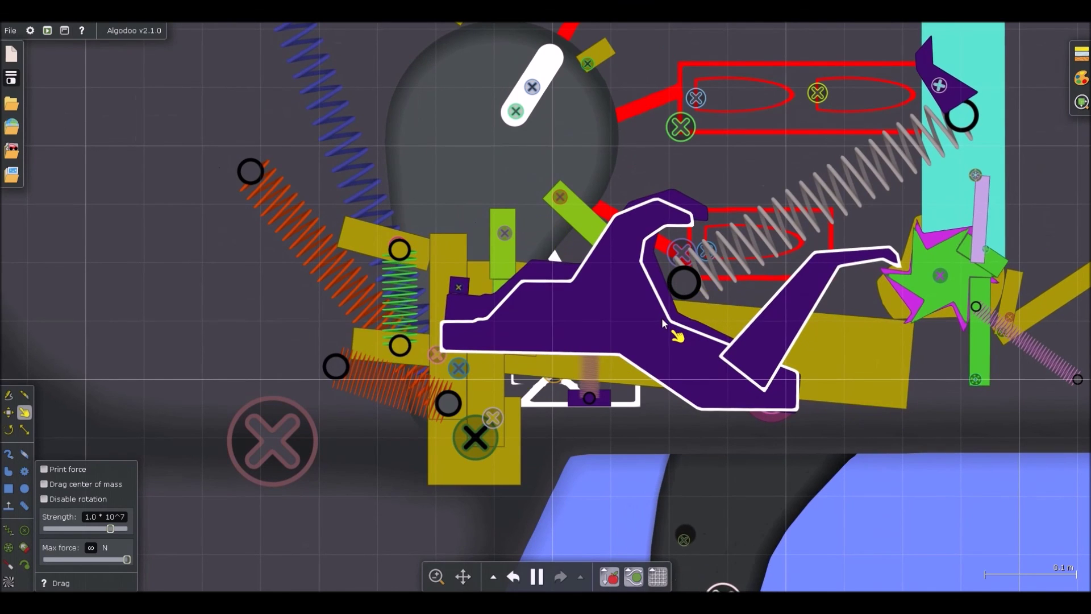
Step: Pause and undo the test run, and inspect the purple hammer body's properties
scroll(663, 319, down, 1)
key(space)
scroll(699, 358, down, 1)
key(b)
scroll(702, 350, up, 1)
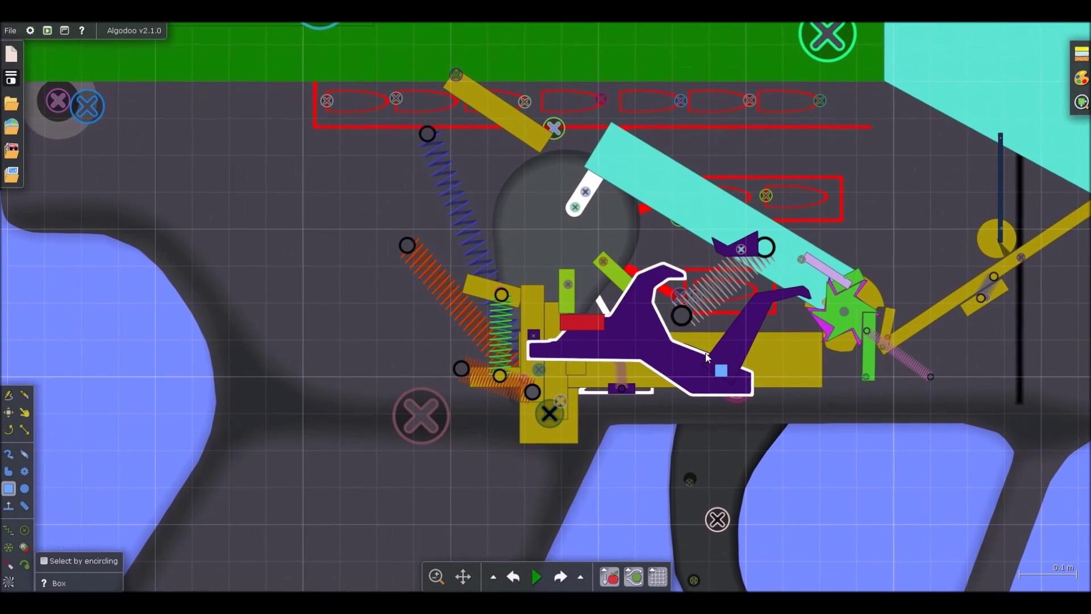
right_click(724, 375)
mouse_move(787, 446)
click(884, 536)
Step: Bring the purple hammer body and its slanted arm forward in the layer order, above the red block
scroll(649, 339, up, 2)
click(651, 341)
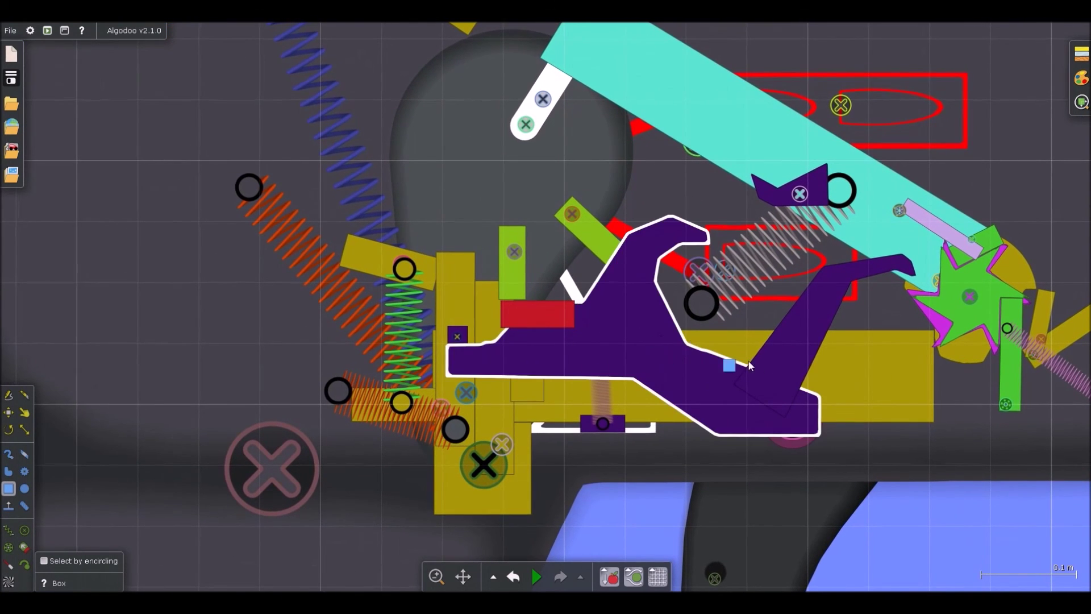
scroll(744, 362, down, 1)
shift+click(756, 369)
key(Page_Up)
click(709, 375)
shift+click(781, 380)
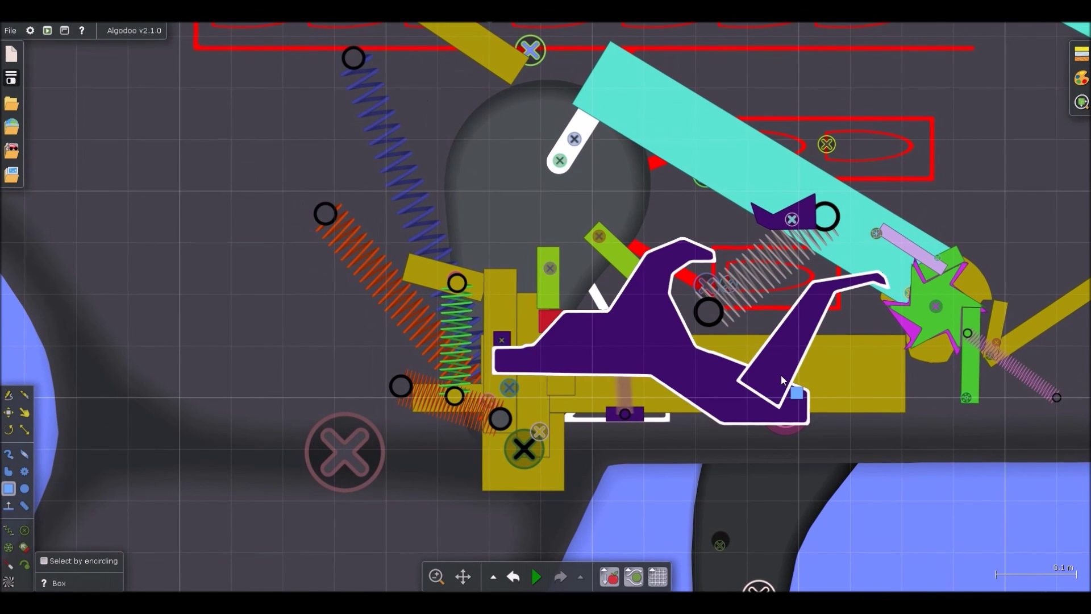
Step: Bring the red block in front of the hammer and fixate it to the hammer at the block's inner end
click(625, 507)
scroll(544, 304, up, 2)
click(554, 319)
key(Page_Up)
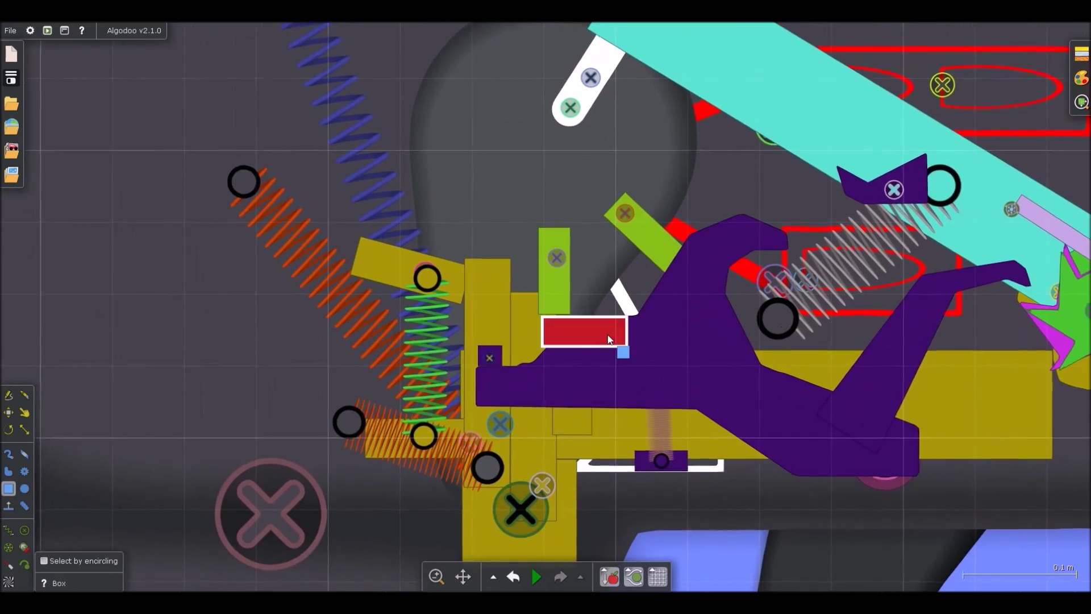
scroll(610, 341, up, 3)
key(f)
click(618, 324)
Step: Run the simulation and pull the black cocking handle rearward twice to test the hammer with its red block
key(d)
scroll(582, 304, down, 15)
key(space)
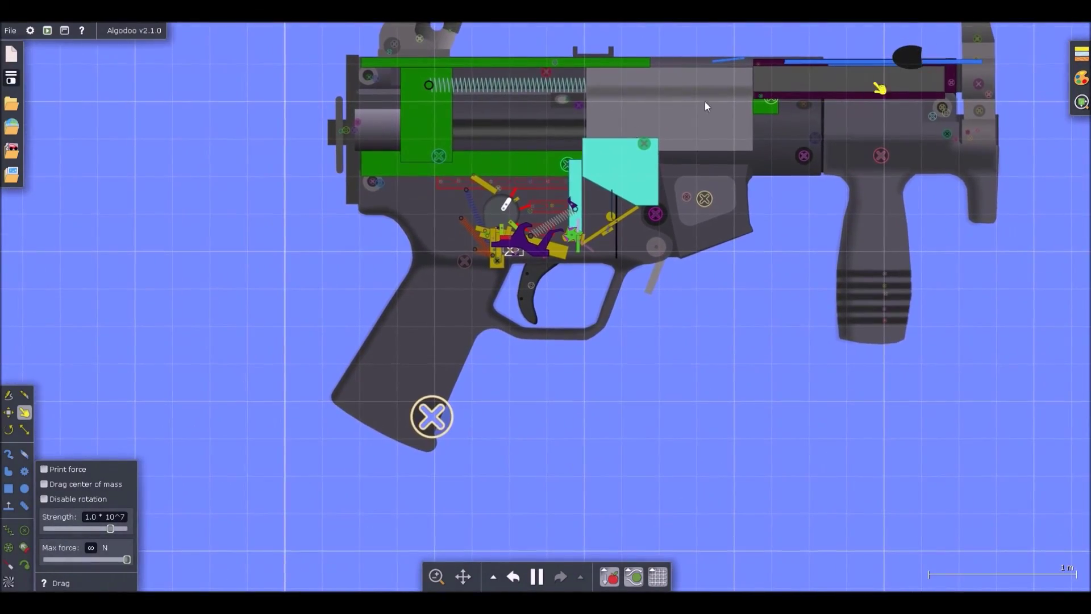
scroll(514, 242, up, 8)
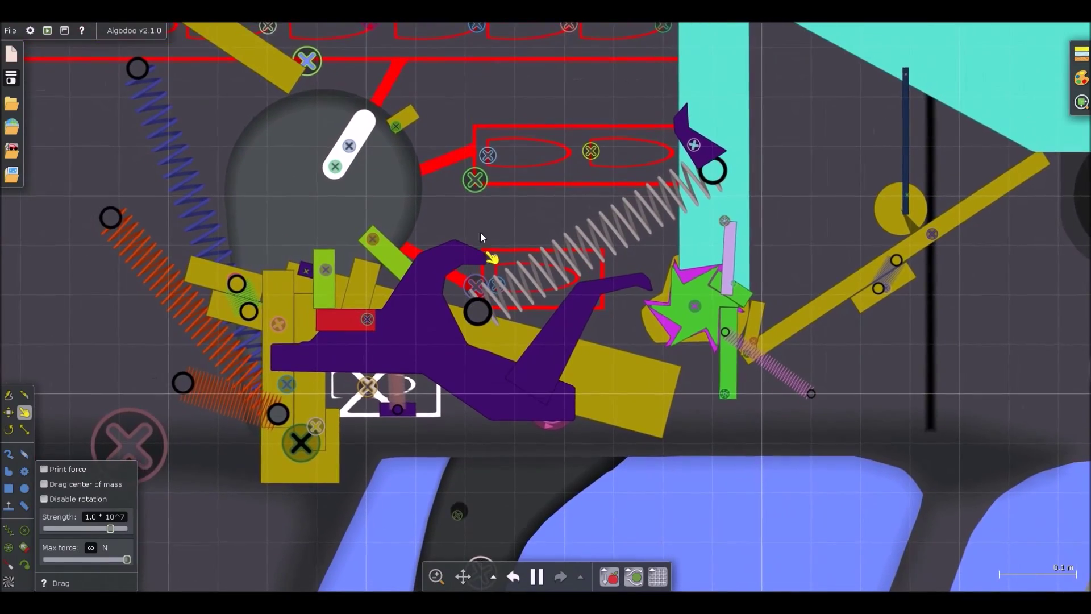
scroll(406, 293, down, 5)
scroll(381, 255, up, 6)
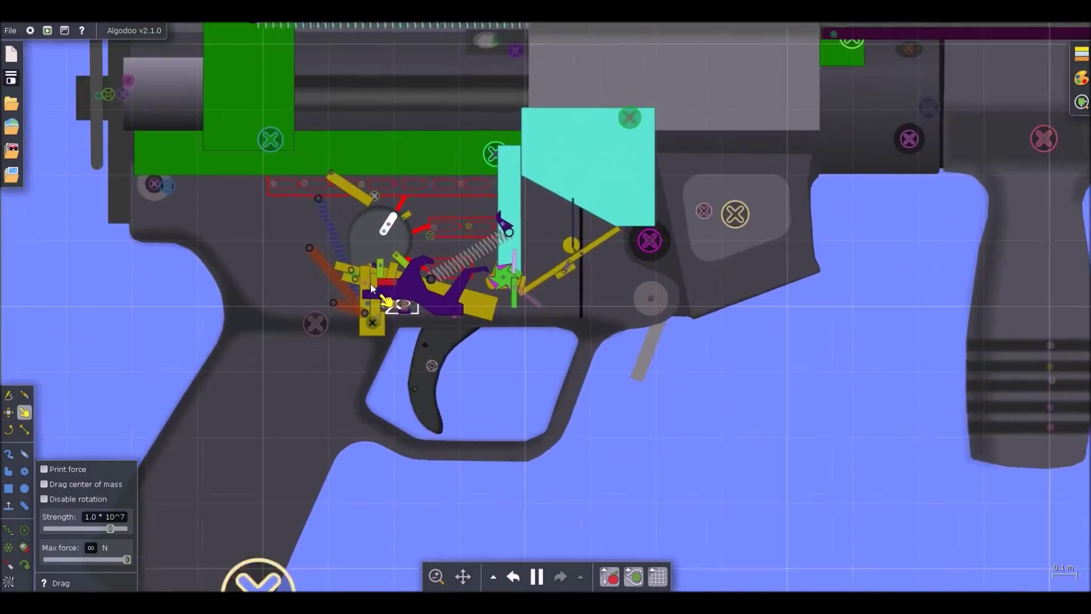
scroll(428, 268, down, 8)
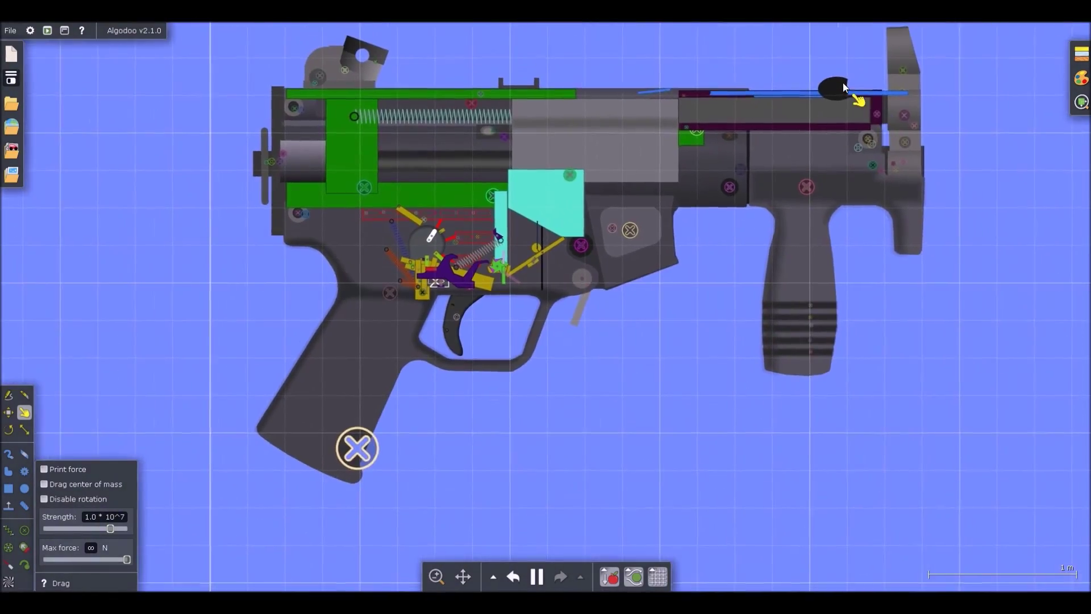
drag(628, 101, 549, 173)
drag(776, 102, 595, 173)
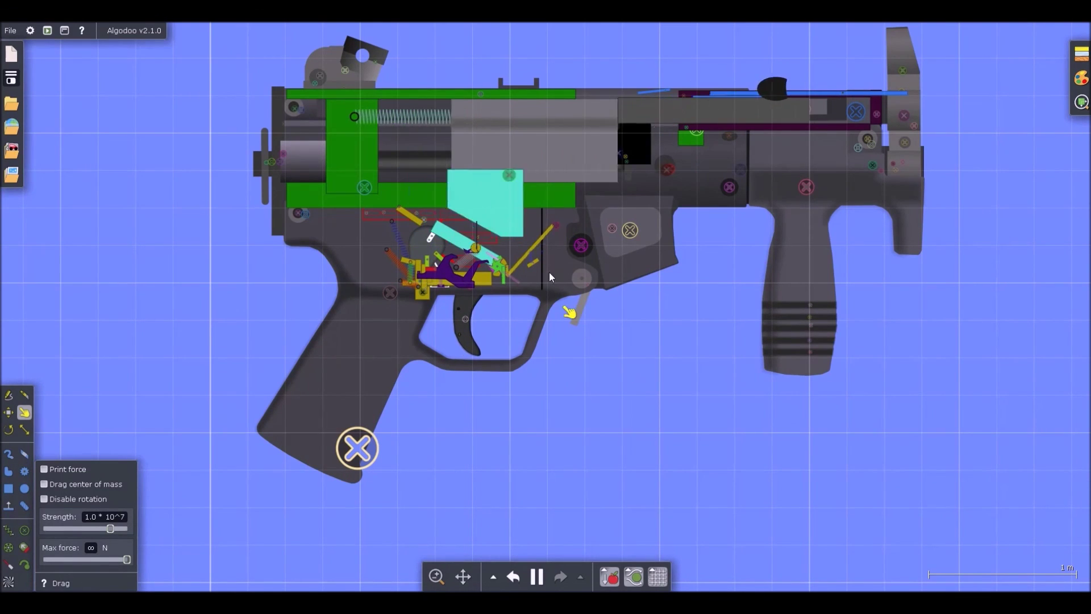
Step: Examine the cocked trigger group, from the hammer and red block to the ratchet wheel and trigger
scroll(407, 263, up, 3)
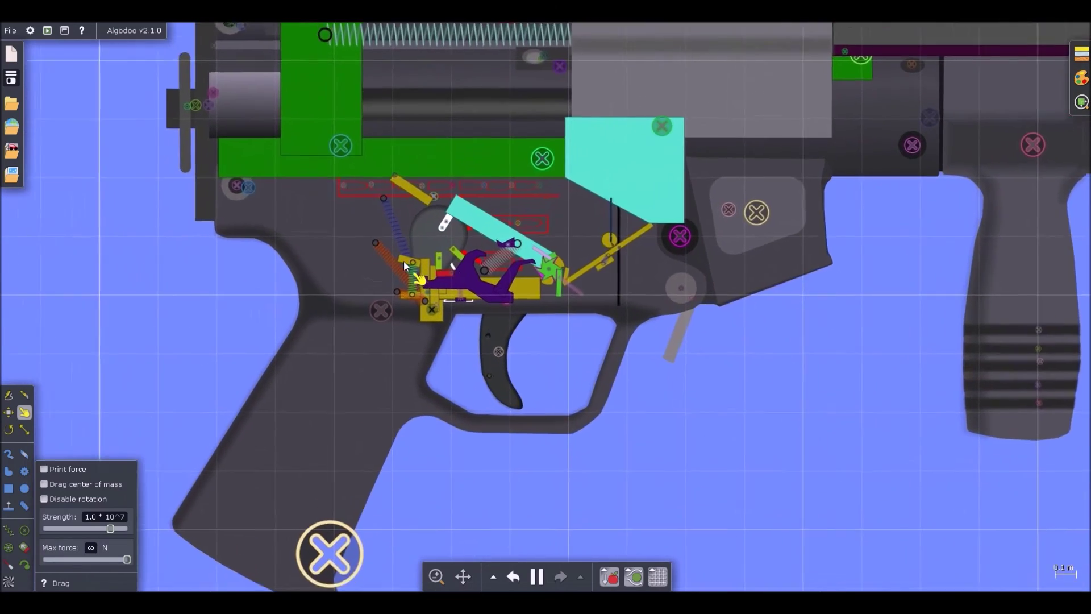
scroll(570, 290, down, 2)
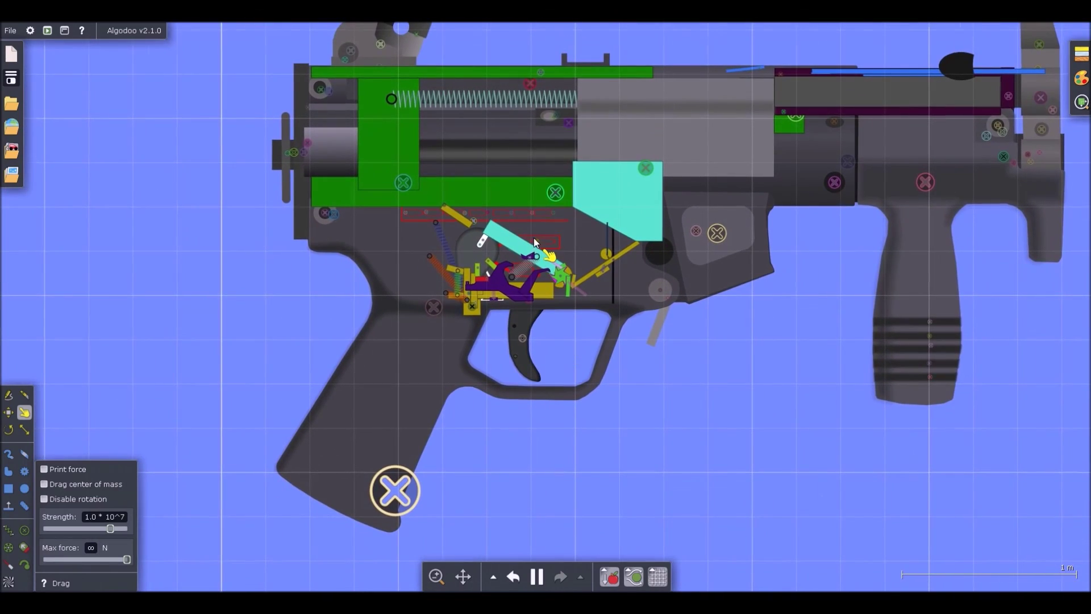
scroll(532, 242, up, 3)
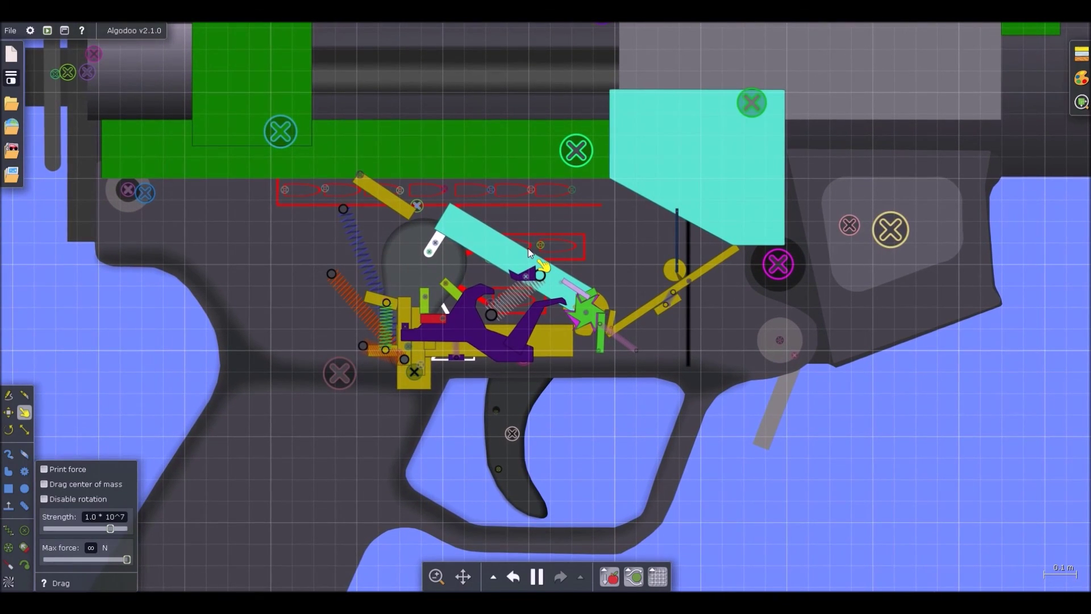
scroll(591, 281, up, 4)
scroll(590, 278, down, 5)
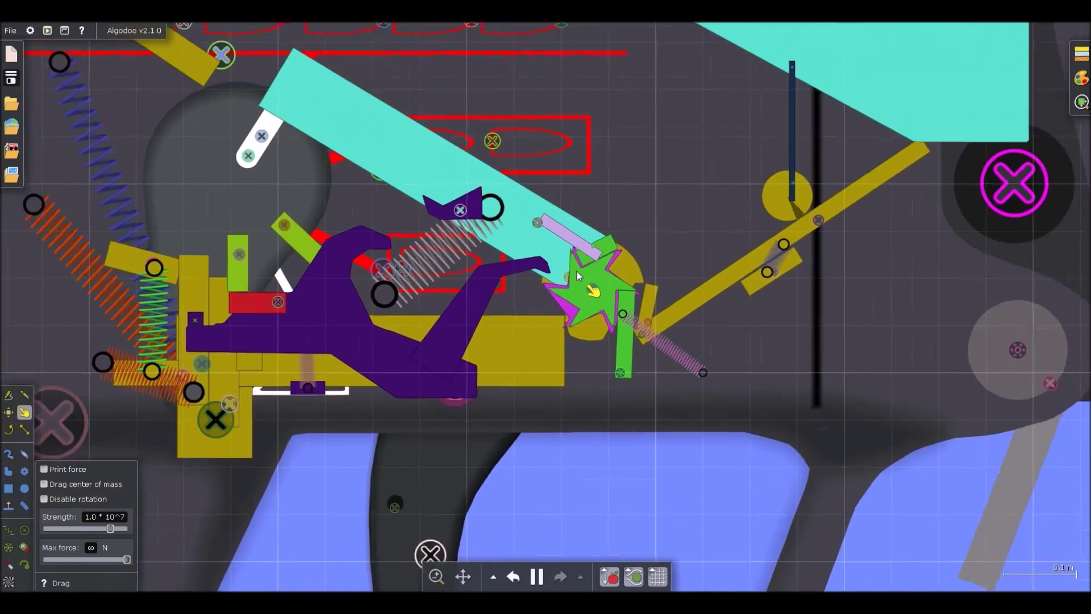
scroll(538, 364, up, 3)
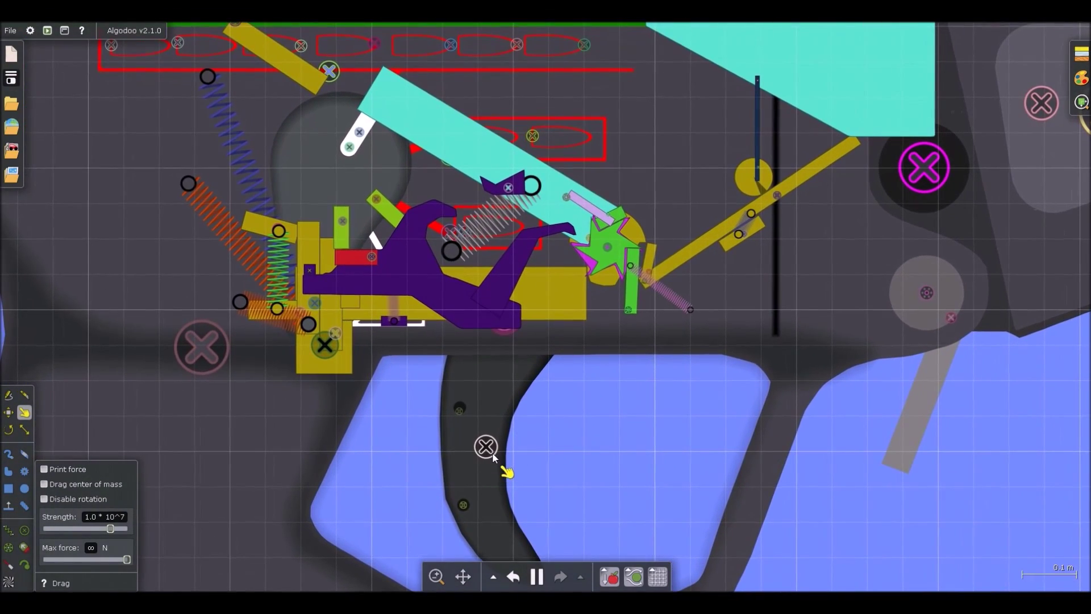
scroll(562, 329, down, 4)
scroll(601, 322, up, 5)
scroll(539, 251, down, 1)
scroll(552, 256, up, 3)
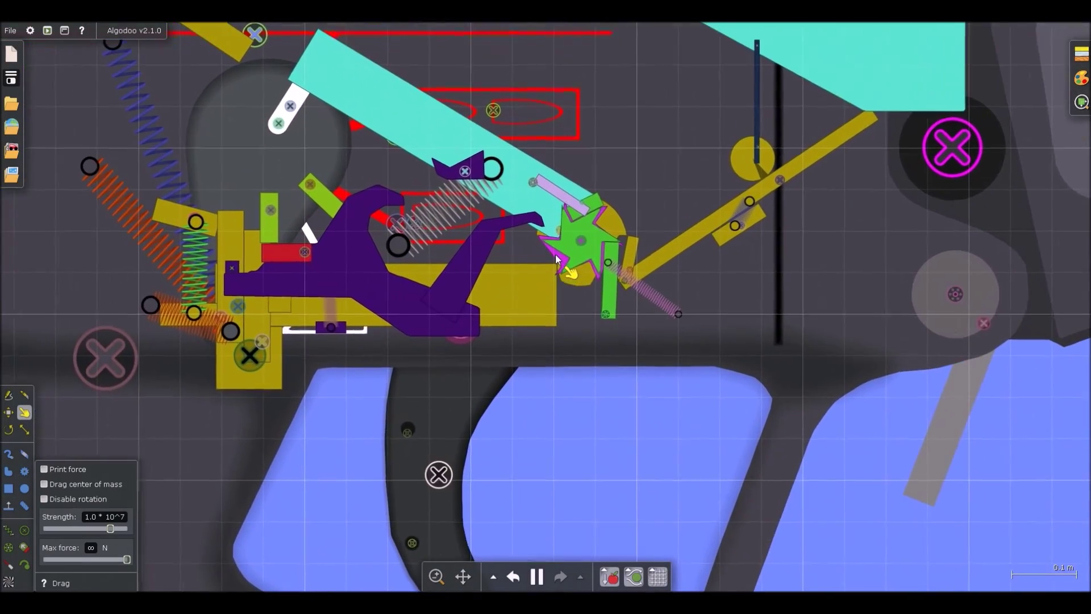
Step: Bring the magenta ratchet wheel in front of the green one and run the simulation
scroll(600, 260, down, 3)
scroll(600, 260, down, 6)
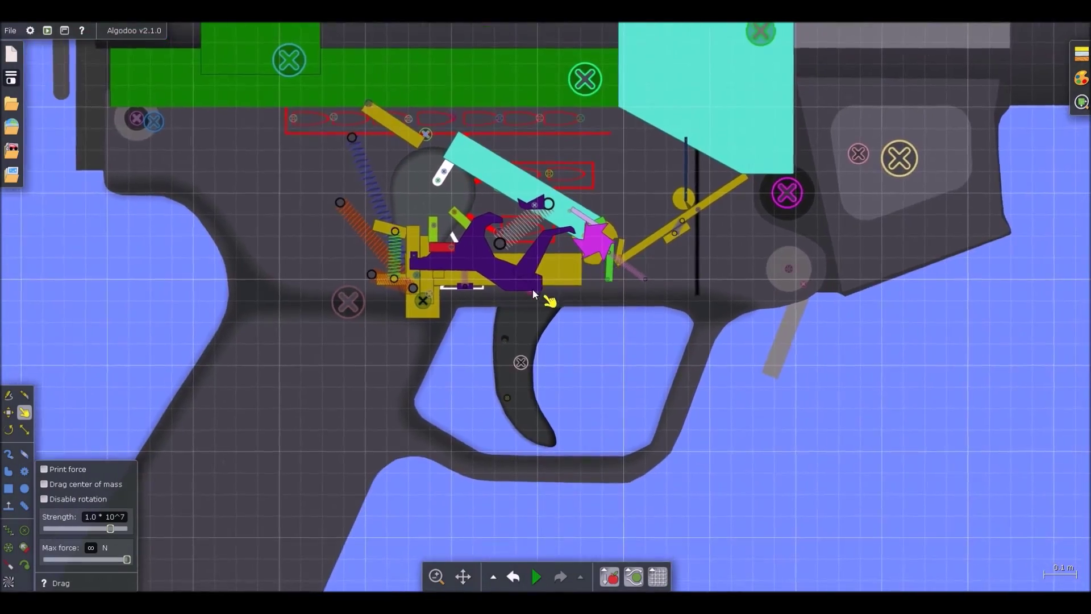
key(space)
scroll(528, 272, up, 1)
key(space)
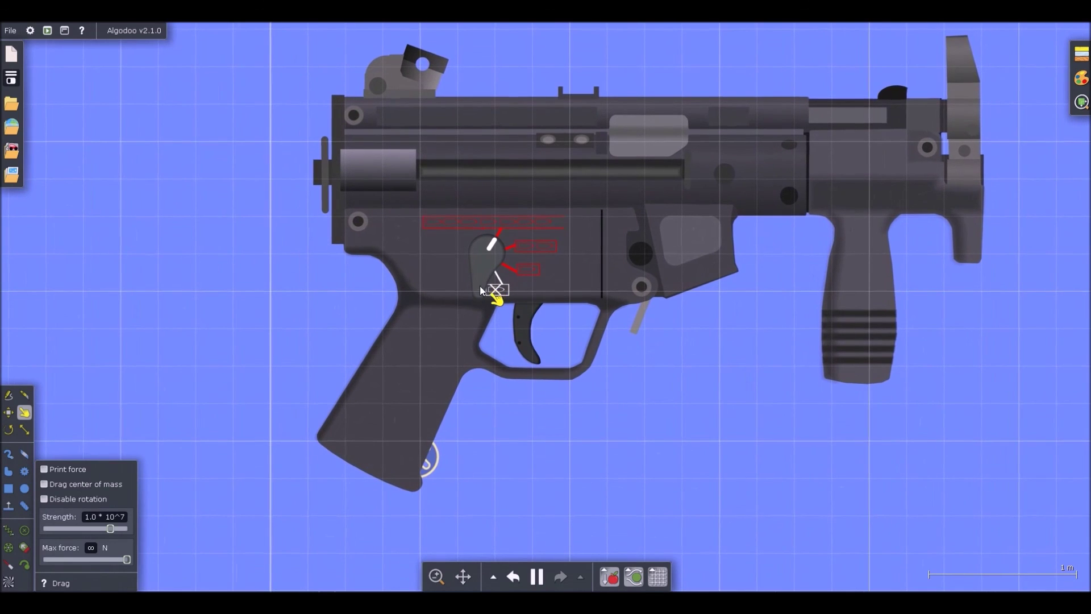
Step: Pause the simulation and save the scene under the title MP5K
scroll(505, 299, down, 6)
key(space)
scroll(575, 250, up, 2)
key(ctrl+s)
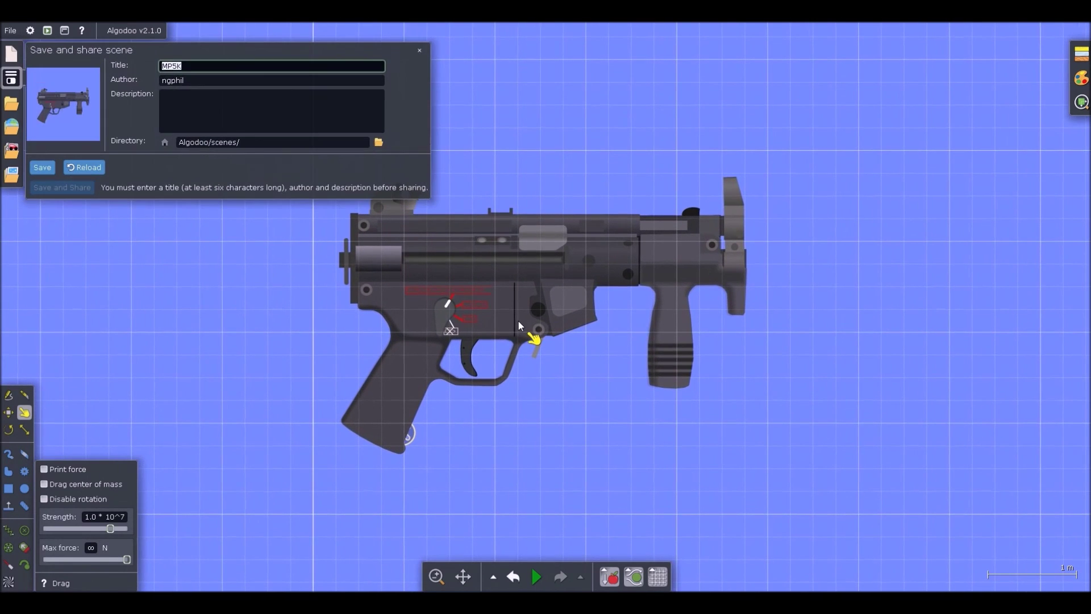
key(Return)
Step: Hide the background grid and start the simulation
click(657, 576)
scroll(445, 336, up, 2)
key(space)
Step: Swing the fire selector lever and pull the black cocking handle rearward twice to test the covered gun
drag(444, 333, 432, 245)
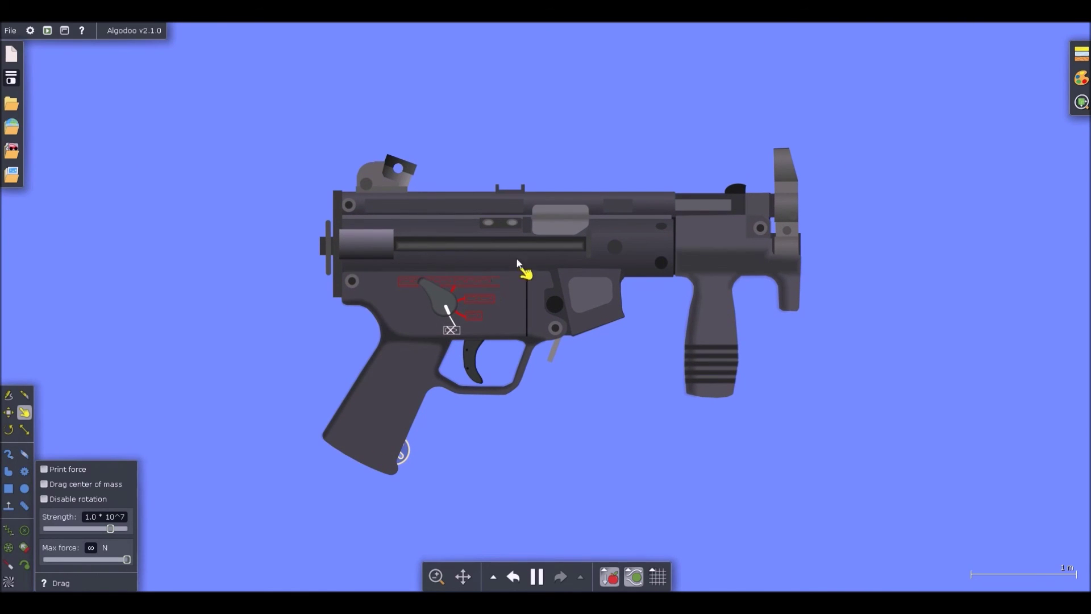
drag(741, 189, 622, 100)
drag(744, 190, 451, 89)
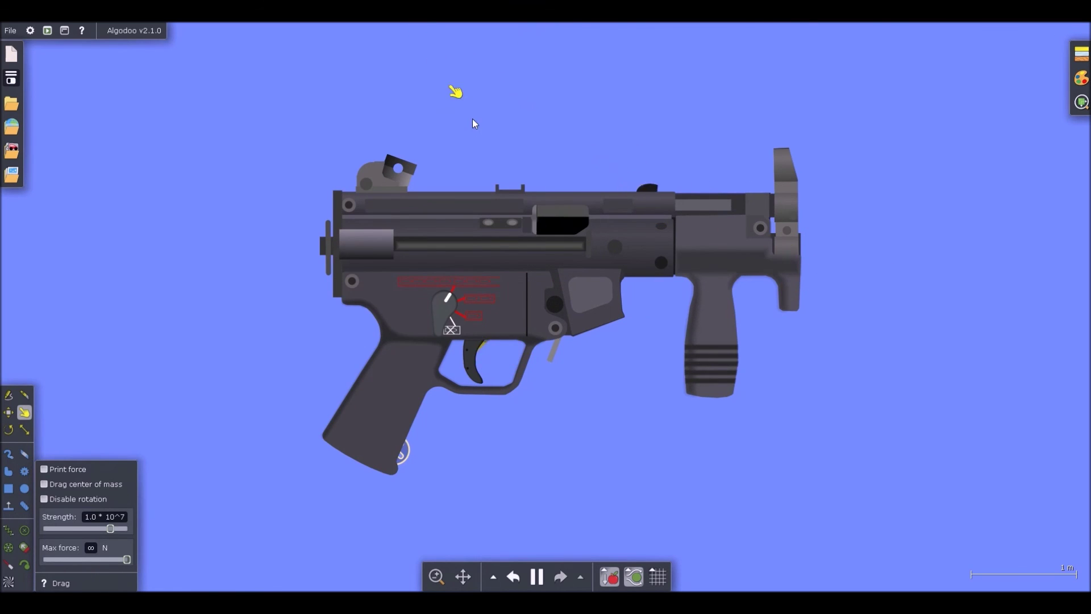
Step: Pull the cocking handle rearward with the internals exposed and examine how the bolt and trigger group respond
scroll(560, 317, up, 2)
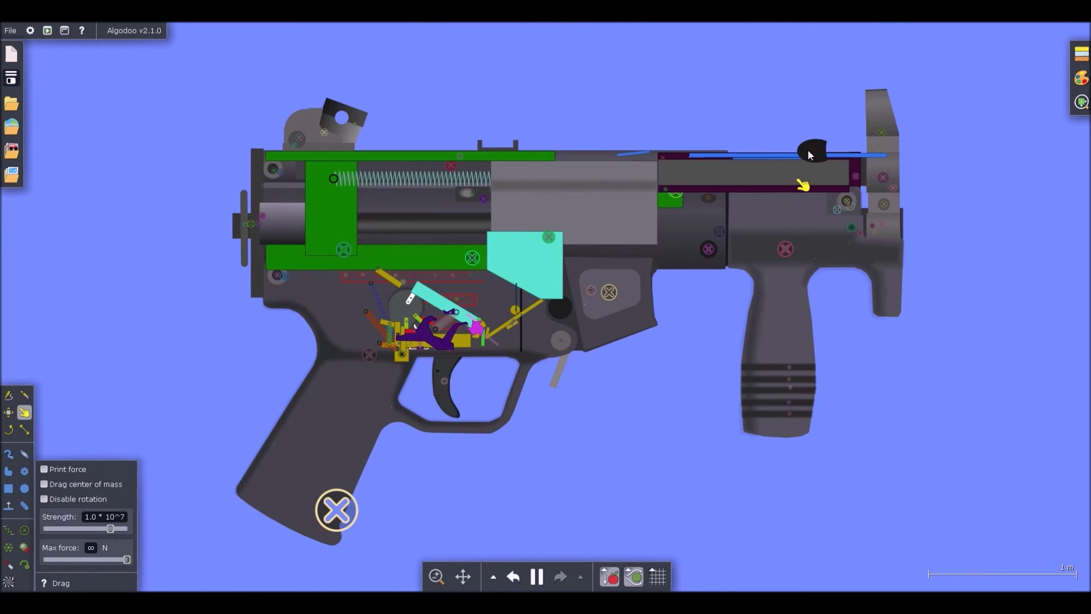
drag(808, 154, 653, 186)
scroll(526, 321, up, 1)
scroll(572, 284, down, 3)
scroll(520, 319, up, 3)
Step: Pause the simulation and examine the ratchet, the yellow lever and the gun's complete internal mechanism
key(space)
scroll(517, 312, up, 5)
key(b)
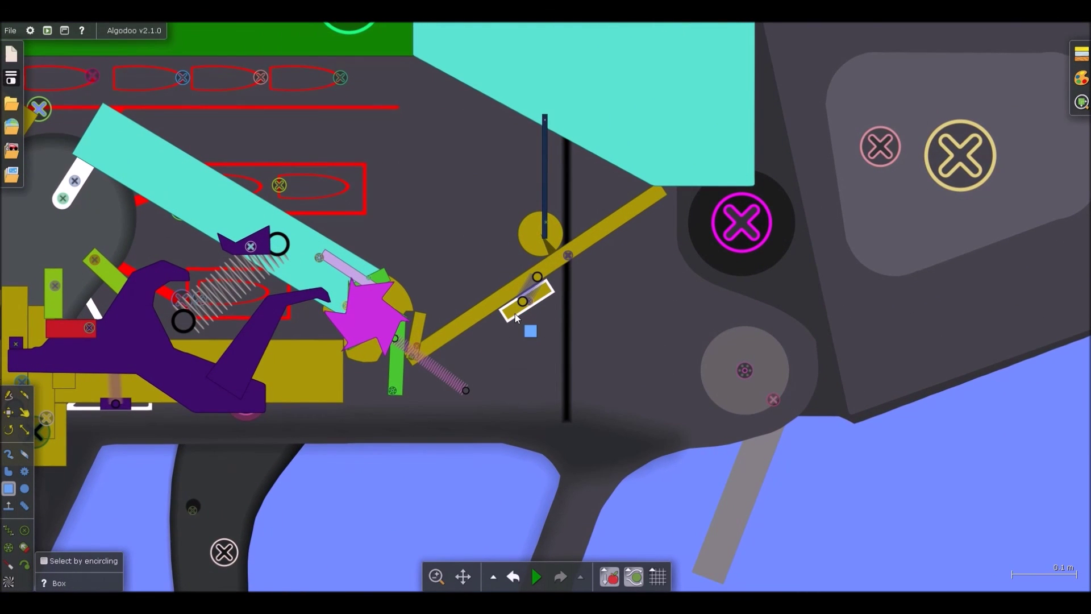
scroll(515, 314, down, 3)
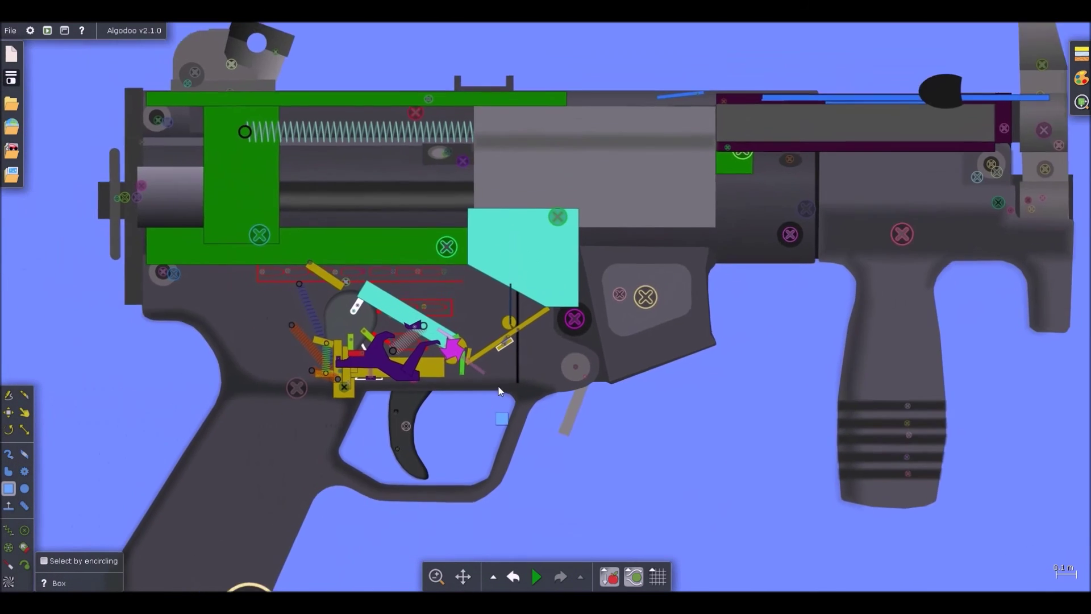
scroll(554, 319, down, 2)
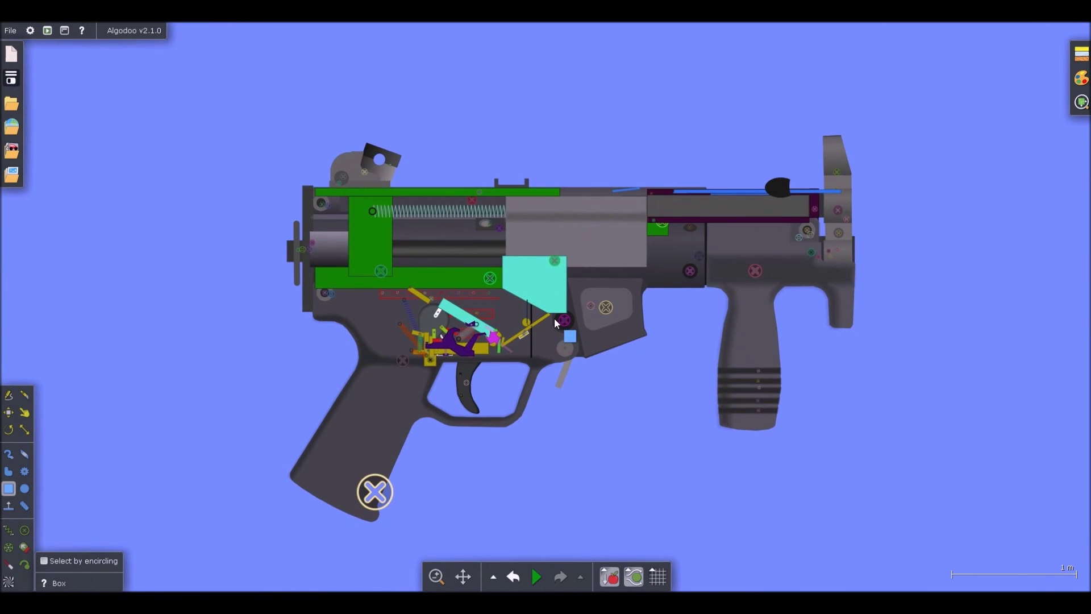
scroll(561, 415, up, 1)
scroll(568, 328, up, 2)
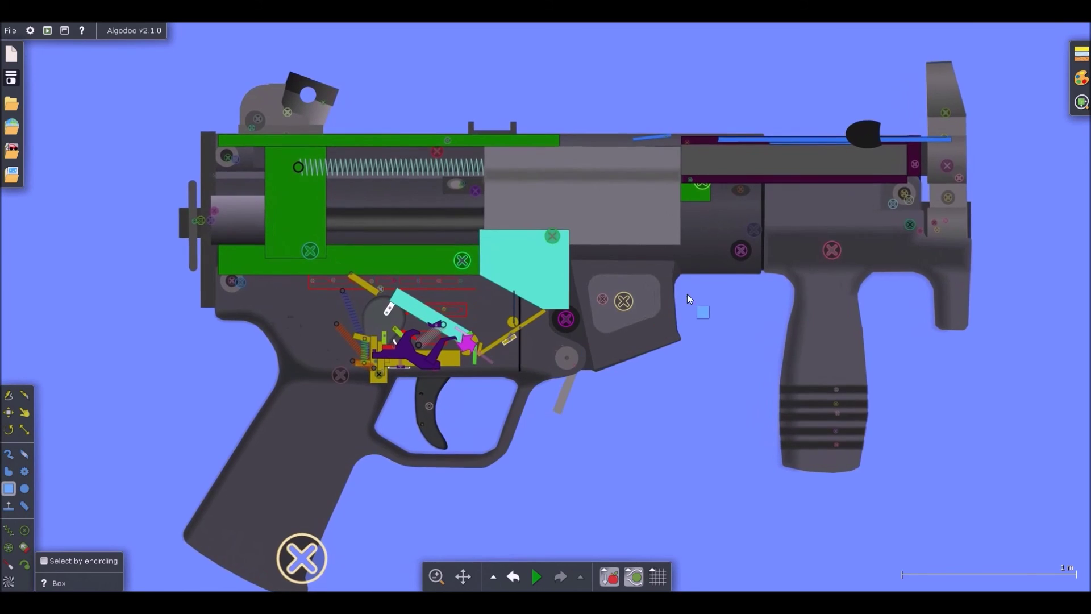
scroll(673, 283, down, 2)
scroll(634, 335, down, 1)
scroll(635, 335, up, 2)
scroll(633, 337, down, 1)
scroll(635, 338, down, 1)
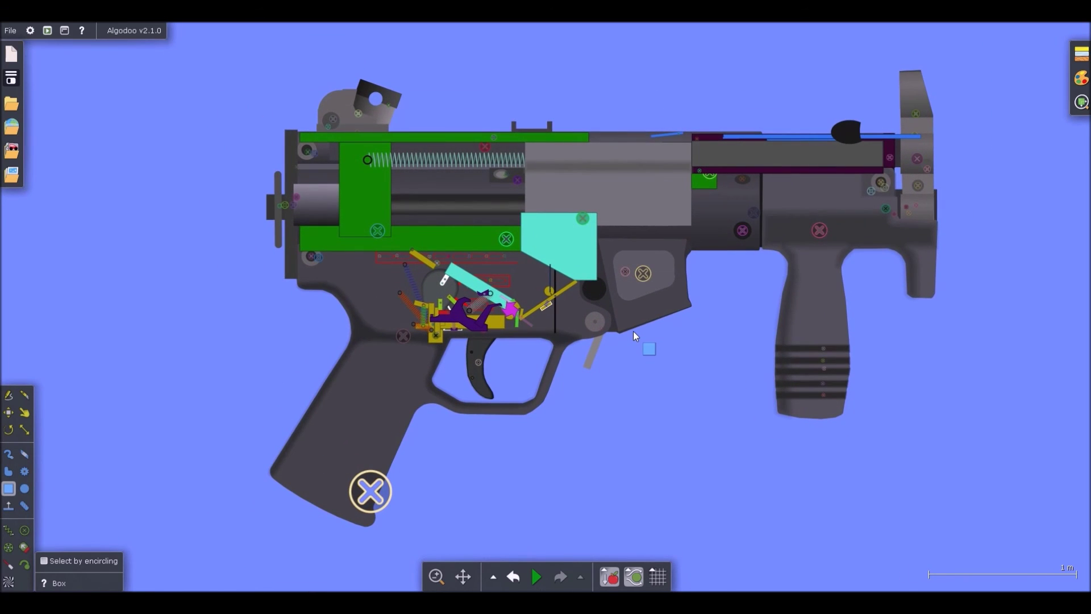